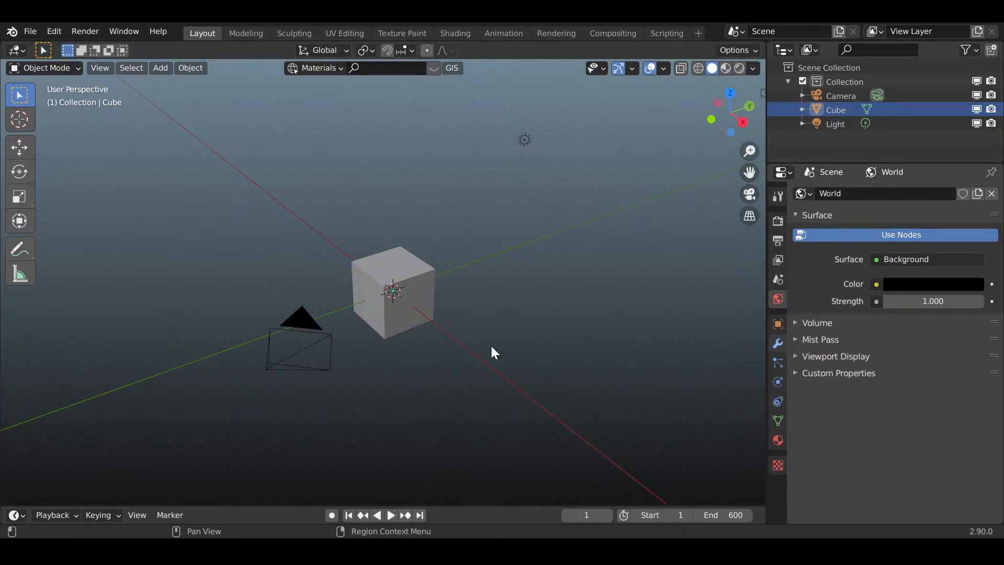
# - Select the default cube at the centre of the scene
pyautogui.moveTo(491, 353); pyautogui.dragTo(443, 338, button='middle')
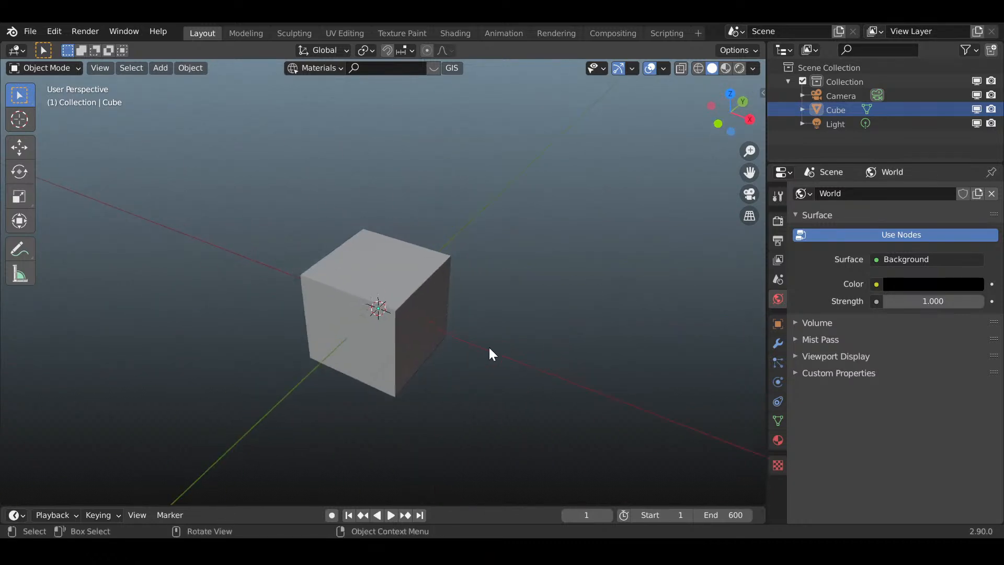
pyautogui.moveTo(489, 349); pyautogui.dragTo(480, 293, button='middle')
pyautogui.scroll(-4, 468, 317)
pyautogui.scroll(5, 472, 303)
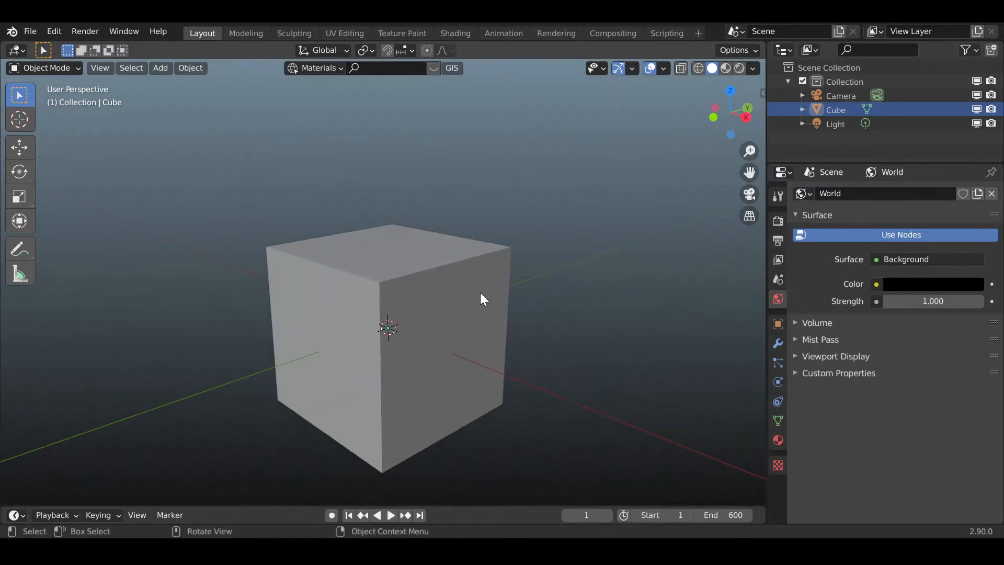
pyautogui.click(479, 323)
pyautogui.scroll(-4, 497, 317)
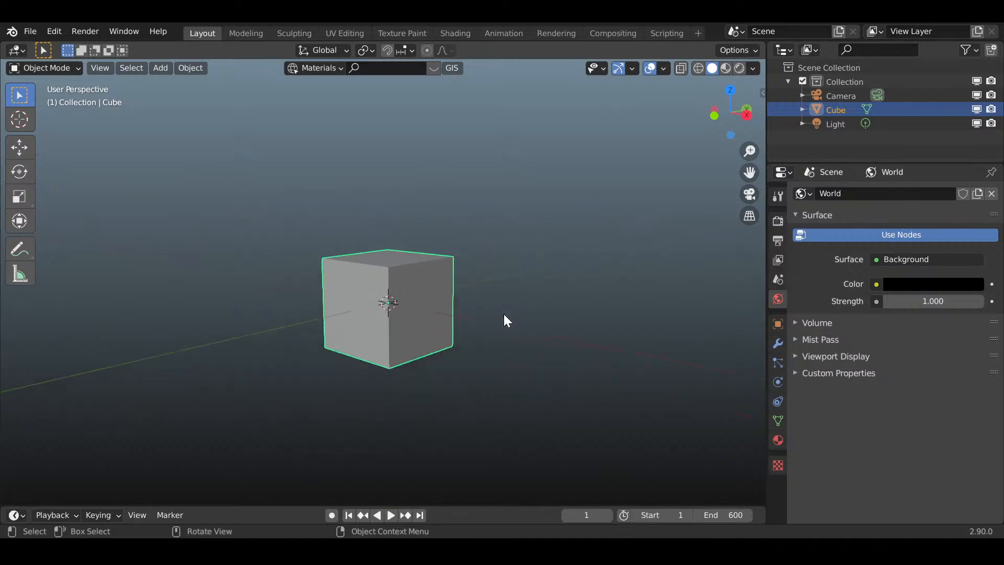
pyautogui.write('sz0')
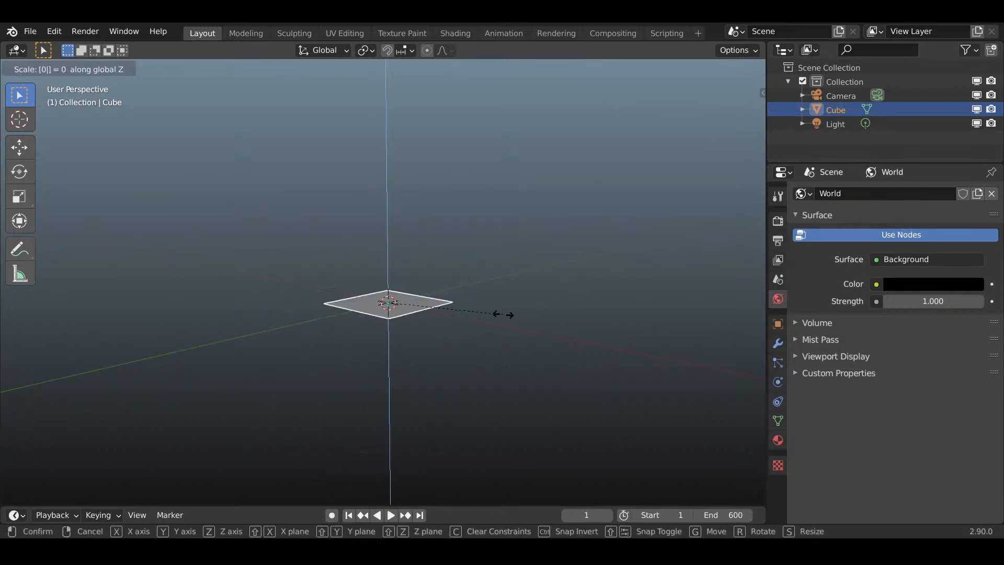
pyautogui.press('Escape')
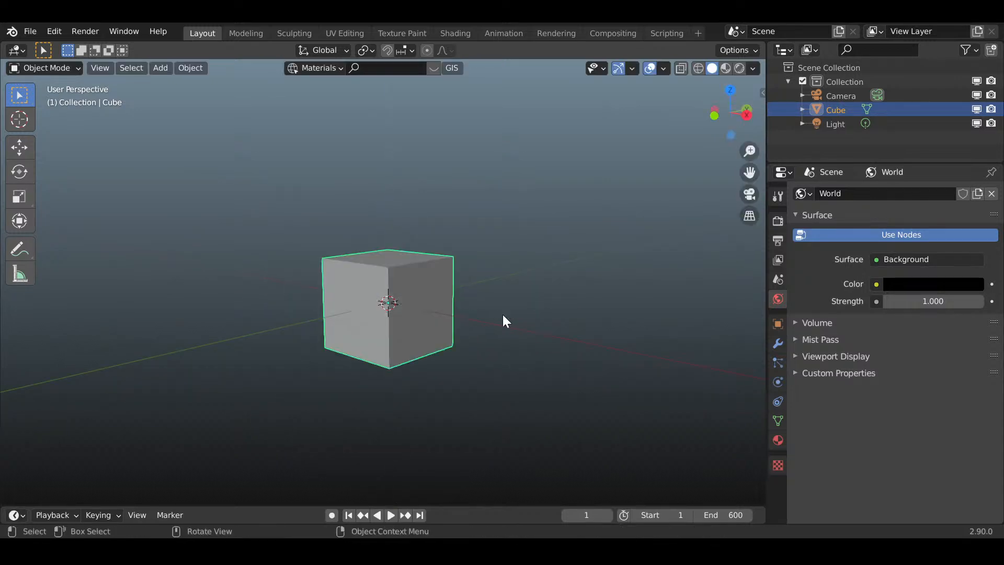
pyautogui.press('s')
pyautogui.press('Escape')
pyautogui.press('g')
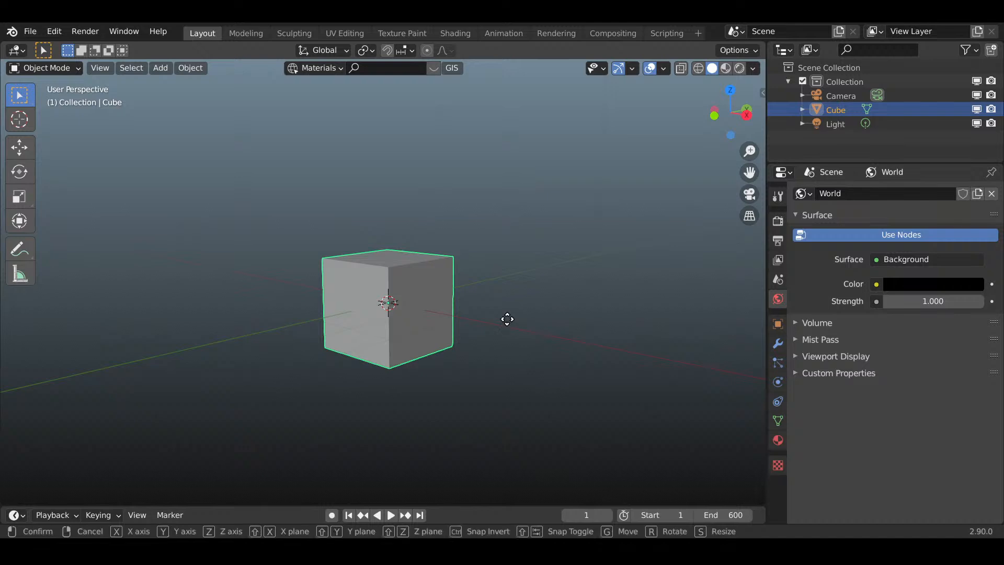
pyautogui.press('Escape')
# - Move the cube by -1 m along the global Z axis
pyautogui.write('g')
pyautogui.write('-1')
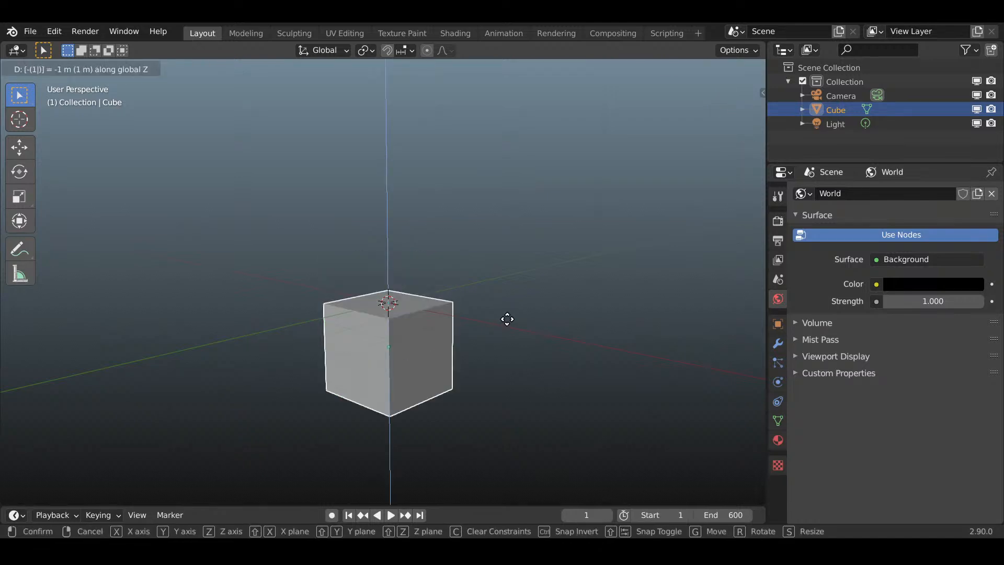
pyautogui.press('Return')
# - Set the transform pivot point to the 3D Cursor
pyautogui.scroll(3, 509, 322)
pyautogui.moveTo(510, 323)
pyautogui.mouseDown(button='middle')
pyautogui.moveTo(534, 334)
pyautogui.moveTo(503, 335)
pyautogui.mouseUp(button='middle')
pyautogui.scroll(-1, 535, 334)
pyautogui.scroll(1, 503, 336)
pyautogui.keyDown('shift'); pyautogui.moveTo(503, 336); pyautogui.dragTo(510, 222, button='middle'); pyautogui.keyUp('shift')
pyautogui.scroll(1, 517, 246)
pyautogui.moveTo(534, 282); pyautogui.dragTo(575, 262, button='middle')
pyautogui.click(368, 49)
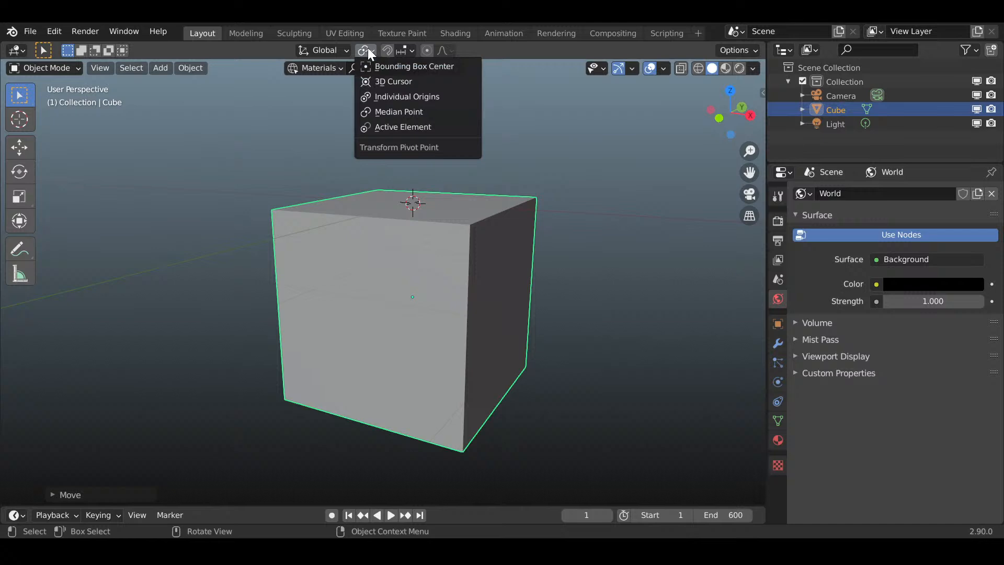
pyautogui.click(398, 83)
# - Scale the cube by 0.5 along Z from the 3D cursor, keeping its top face at ground level
pyautogui.scroll(-2, 473, 209)
pyautogui.moveTo(470, 217); pyautogui.dragTo(517, 338, button='middle')
pyautogui.scroll(3, 460, 251)
pyautogui.scroll(2, 455, 304)
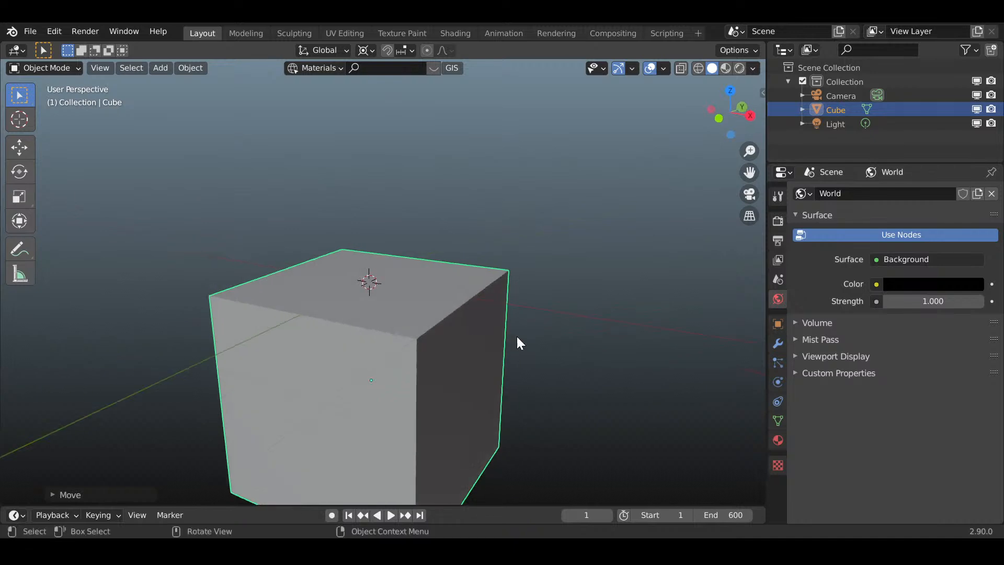
pyautogui.press('s')
pyautogui.press('0')
pyautogui.press('.')
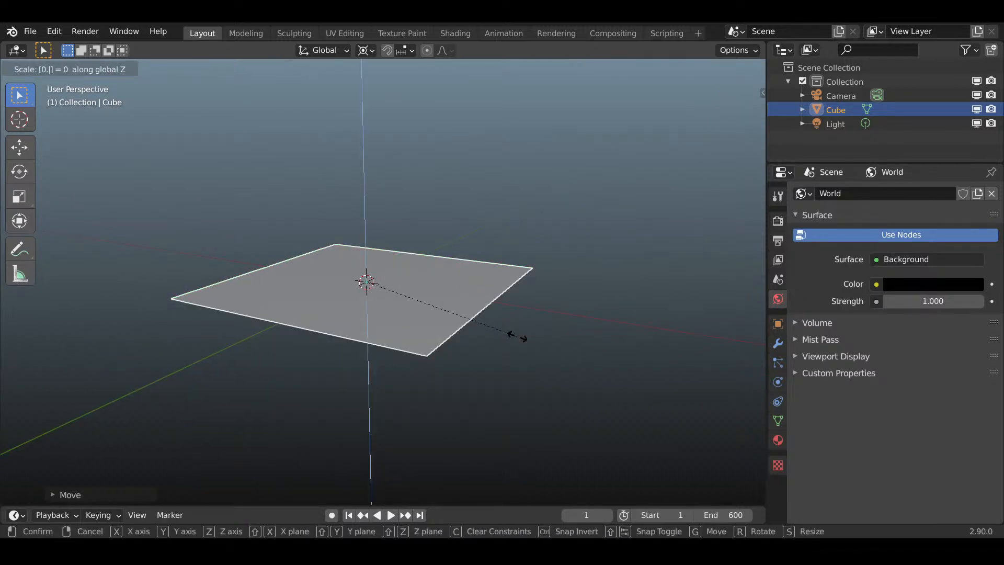
pyautogui.press('5')
pyautogui.press('Return')
# - Scale the flattened cube with Z locked to make a floor slab about 10 m wide
pyautogui.moveTo(522, 334); pyautogui.dragTo(551, 372, button='middle')
pyautogui.scroll(-4, 463, 353)
pyautogui.scroll(-2, 551, 371)
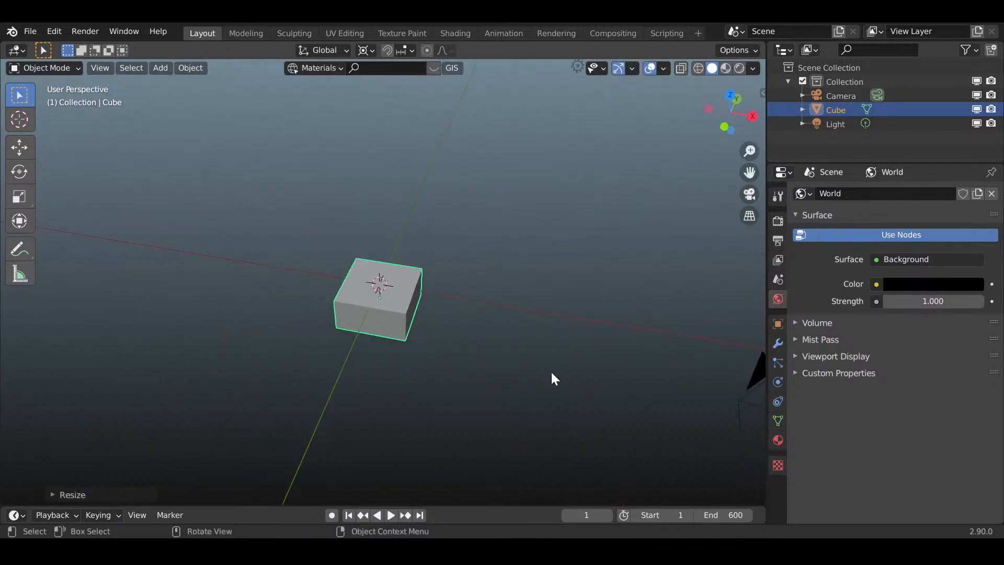
pyautogui.press('s')
pyautogui.hotkey('shift', 'z')
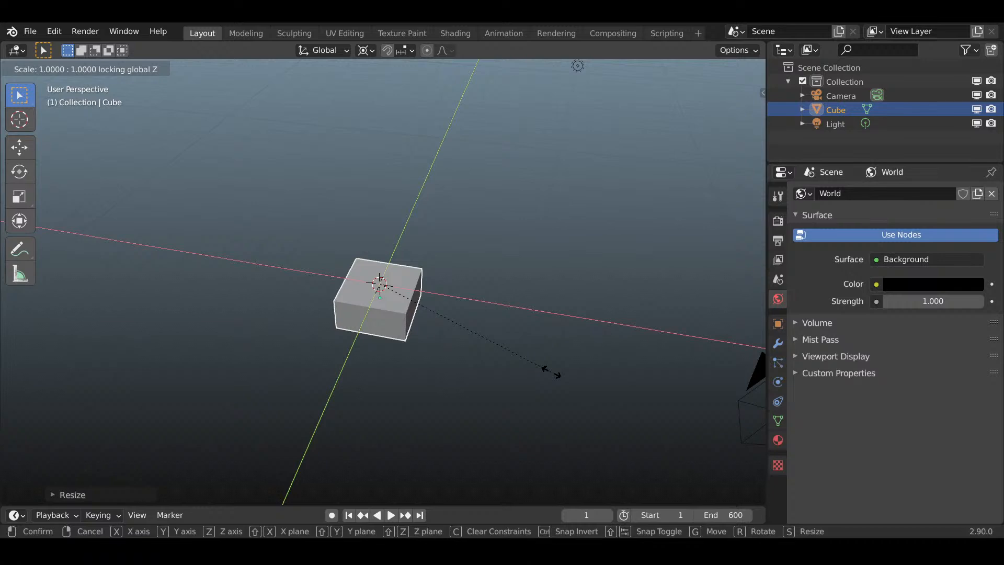
pyautogui.press('1')
pyautogui.press('0')
pyautogui.press('Return')
# - Examine the floor slab's proportions and its placement relative to the camera and light from several angles
pyautogui.moveTo(544, 356)
pyautogui.mouseDown(button='middle')
pyautogui.moveTo(493, 306)
pyautogui.moveTo(544, 369)
pyautogui.moveTo(388, 405)
pyautogui.moveTo(582, 362)
pyautogui.moveTo(542, 353)
pyautogui.mouseUp(button='middle')
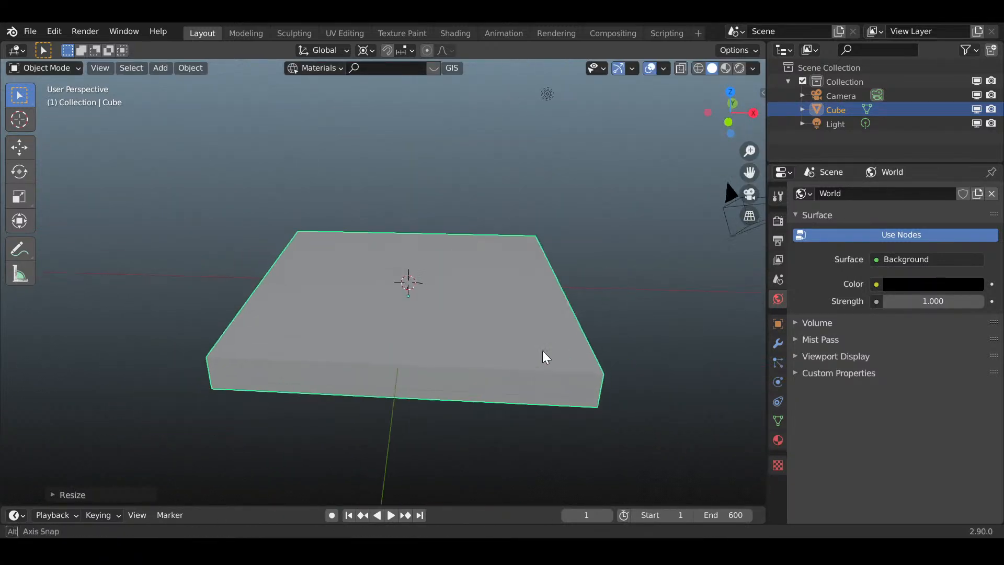
pyautogui.scroll(3, 466, 343)
pyautogui.moveTo(466, 348); pyautogui.dragTo(469, 389, button='middle')
pyautogui.scroll(-2, 521, 364)
pyautogui.scroll(3, 554, 356)
pyautogui.scroll(-4, 484, 384)
pyautogui.scroll(4, 467, 387)
pyautogui.scroll(-4, 469, 389)
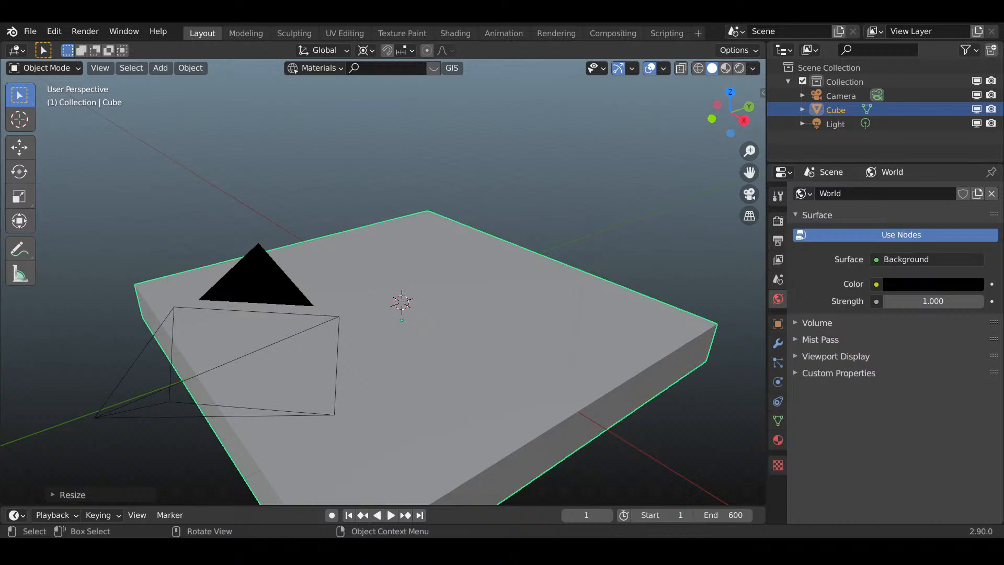
pyautogui.moveTo(474, 493); pyautogui.dragTo(485, 299, button='middle')
pyautogui.scroll(3, 430, 356)
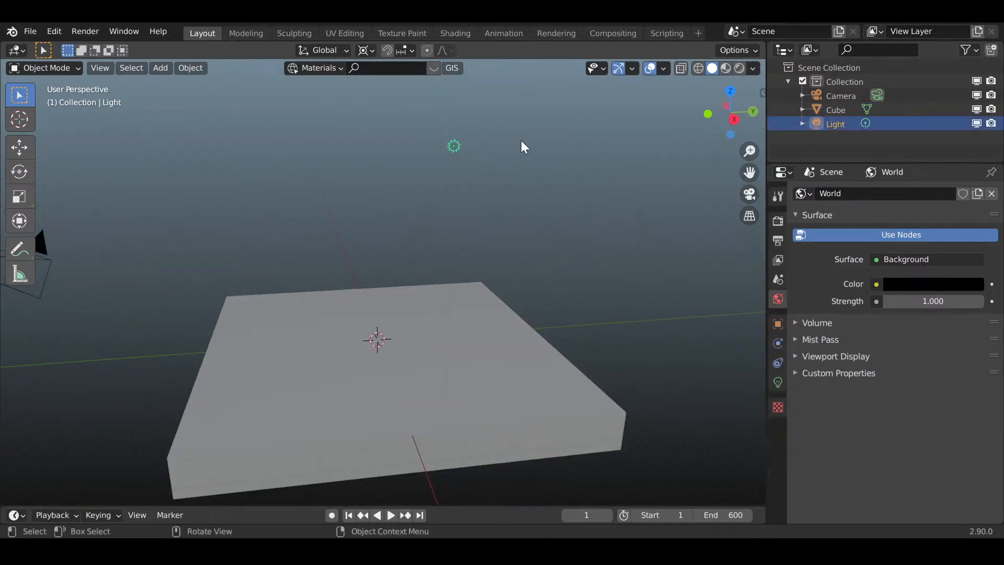
# - Review the scene's render settings from the sampling options down to Color Management
pyautogui.click(778, 222)
pyautogui.scroll(-6, 905, 322)
pyautogui.scroll(1, 877, 352)
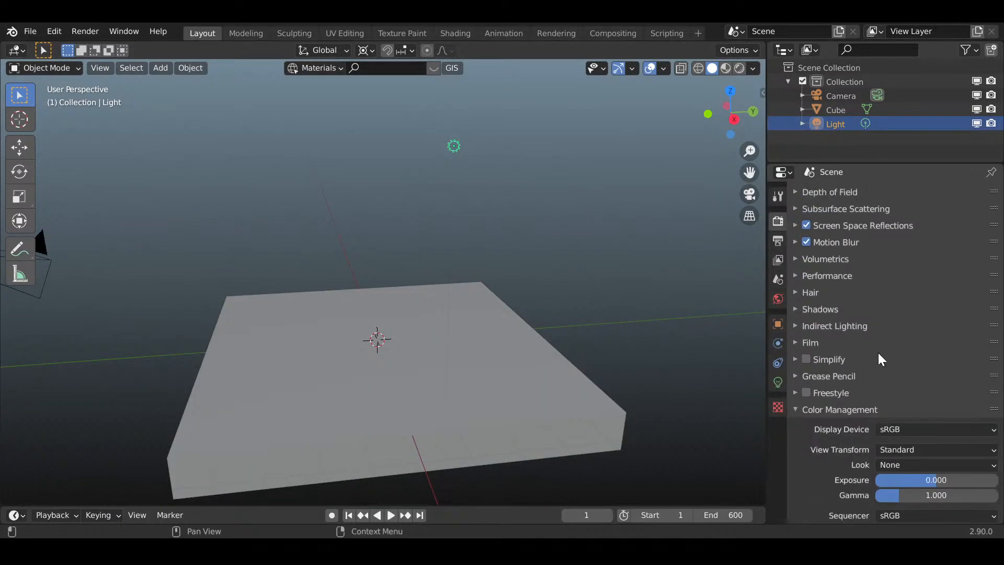
pyautogui.scroll(-1, 889, 418)
pyautogui.moveTo(350, 194); pyautogui.dragTo(418, 254, button='middle')
pyautogui.scroll(7, 826, 308)
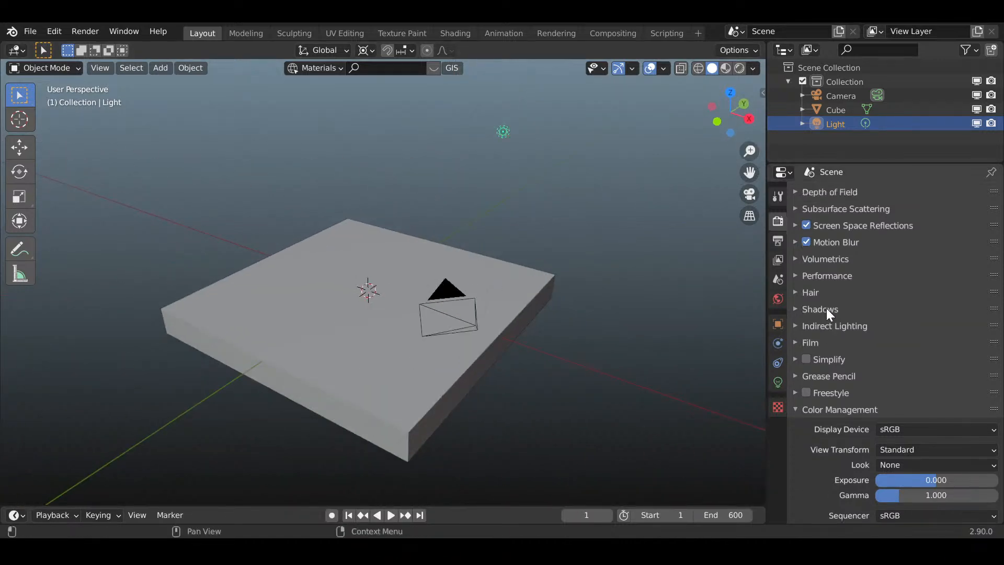
# - Duplicate the floor slab and raise the copy along the global Z axis above the original
pyautogui.moveTo(501, 331); pyautogui.dragTo(542, 329, button='middle')
pyautogui.click(472, 330)
pyautogui.scroll(1, 478, 343)
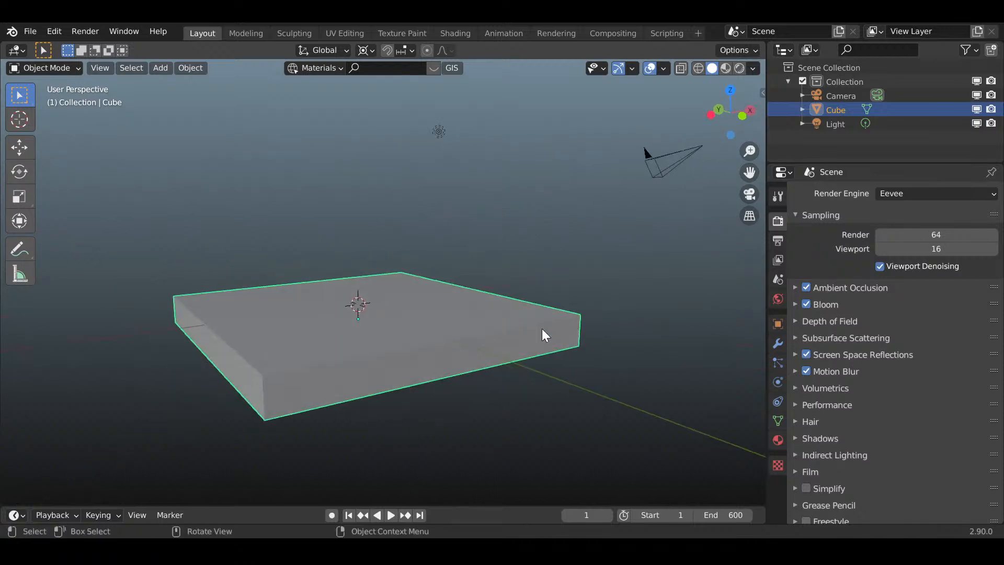
pyautogui.scroll(1, 494, 344)
pyautogui.keyDown('shift'); pyautogui.moveTo(433, 324); pyautogui.dragTo(460, 346, button='middle'); pyautogui.keyUp('shift')
pyautogui.keyDown('shift'); pyautogui.moveTo(434, 342); pyautogui.dragTo(396, 406, button='middle'); pyautogui.keyUp('shift')
pyautogui.scroll(2, 444, 359)
pyautogui.scroll(-2, 431, 378)
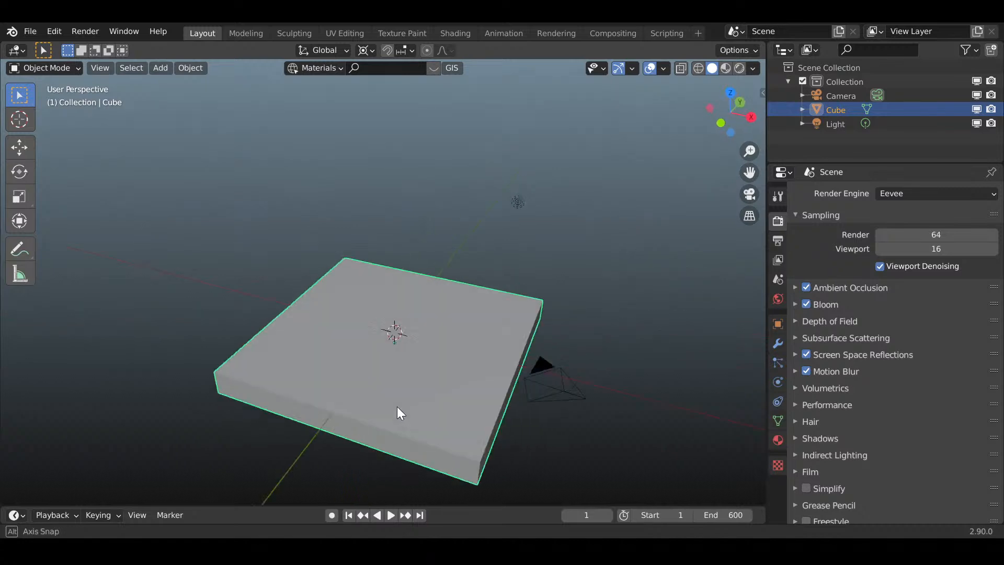
pyautogui.hotkey('shift', 'd')
pyautogui.press('z')
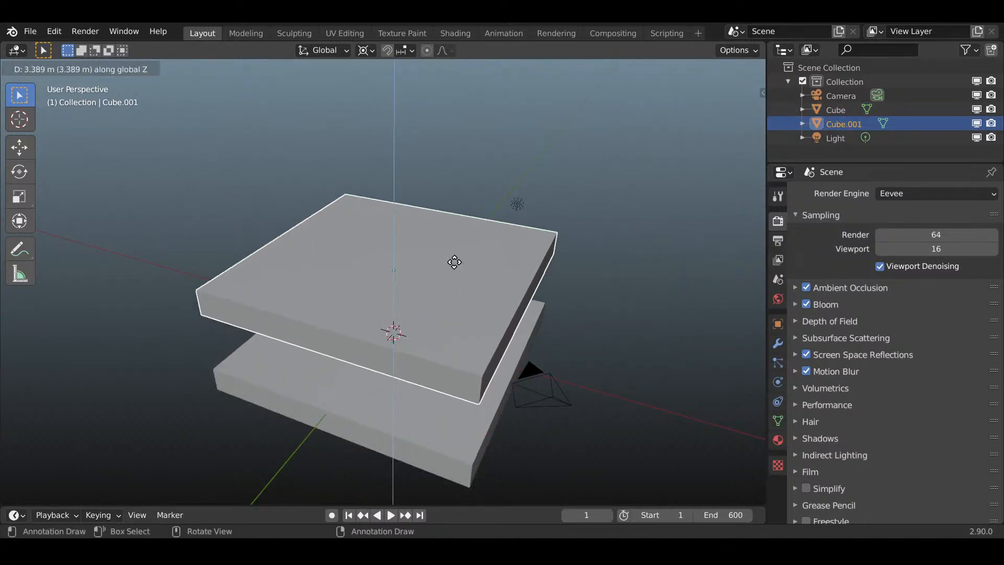
pyautogui.rightClick(473, 317)
pyautogui.press('g')
pyautogui.press('z')
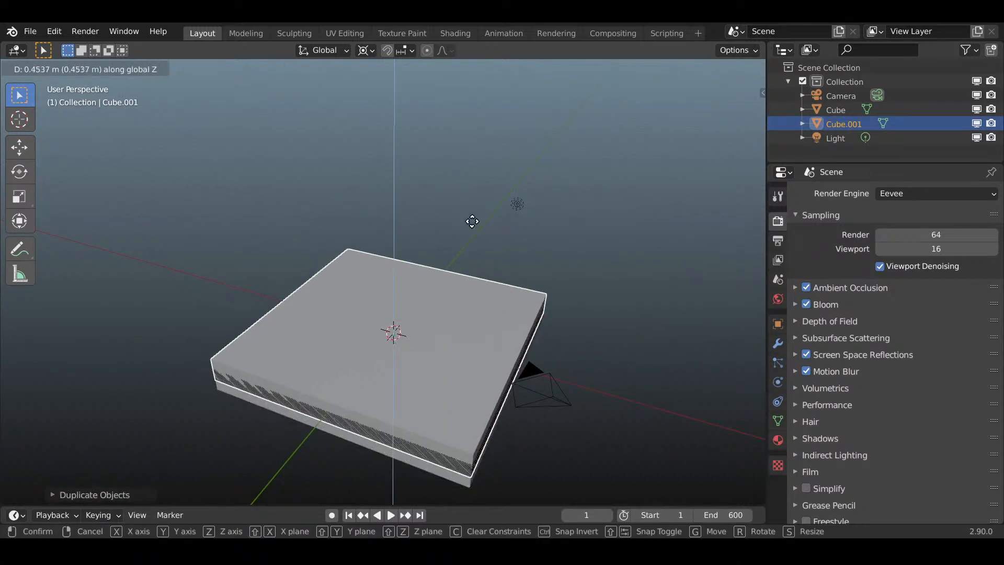
pyautogui.click(501, 141)
pyautogui.scroll(3, 554, 314)
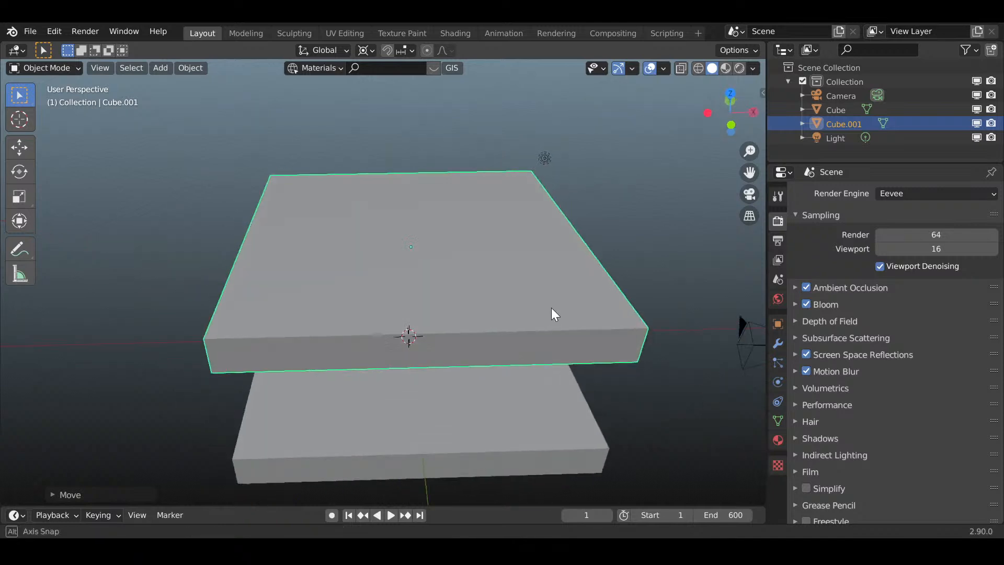
pyautogui.press('r')
pyautogui.press('y')
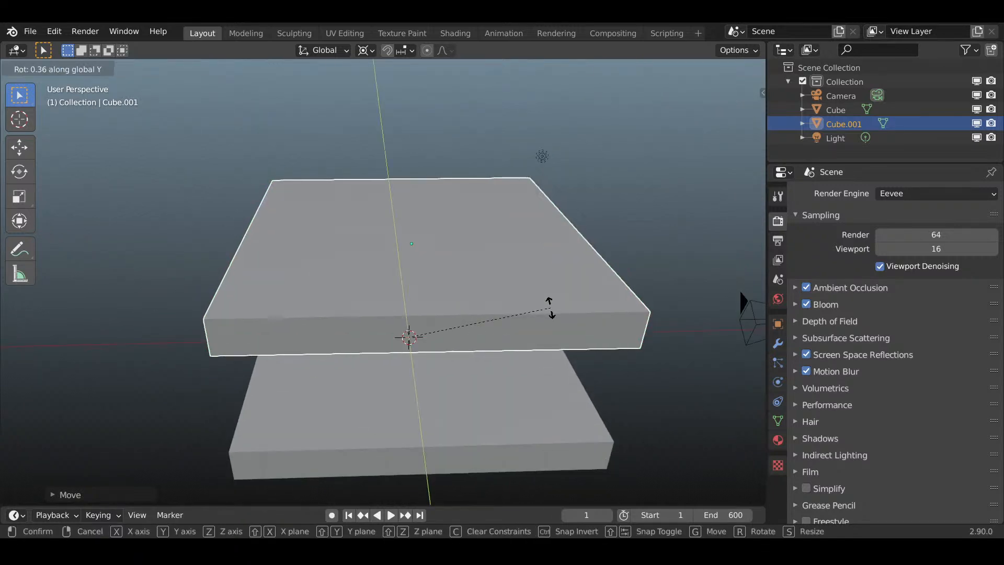
pyautogui.press('Escape')
# - Set the pivot point to Median Point and rotate the upper slab 90 degrees about the Y axis
pyautogui.click(365, 51)
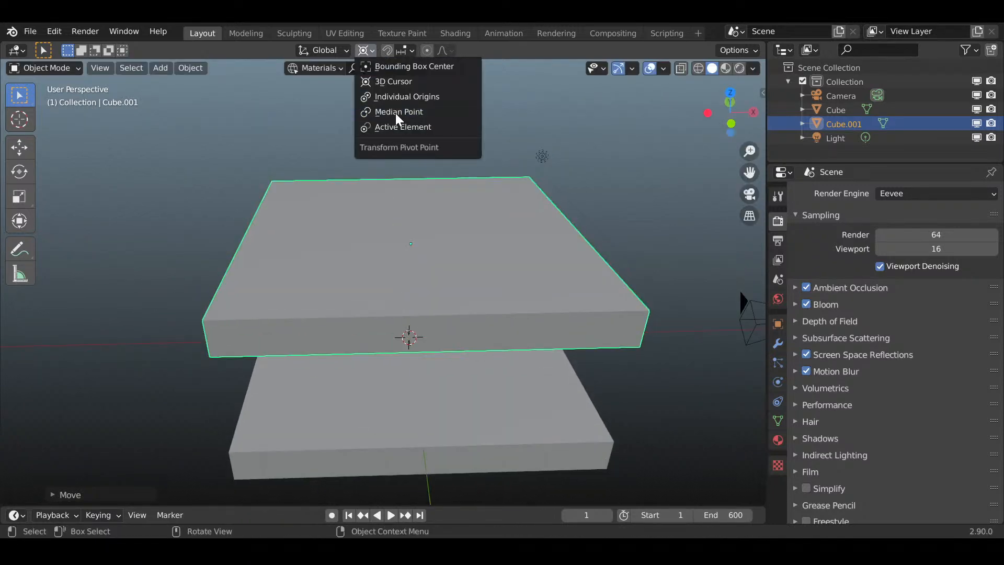
pyautogui.click(395, 112)
pyautogui.write('ry')
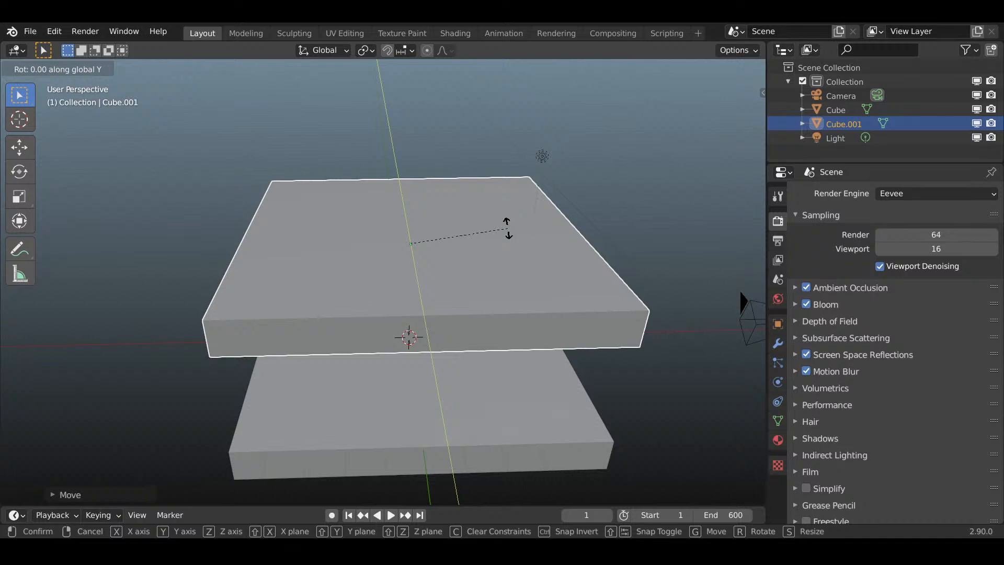
pyautogui.write('90')
pyautogui.press('Return')
# - Raise the upright slab along Z until its lower edge rests on the floor slab's top face
pyautogui.click(731, 123)
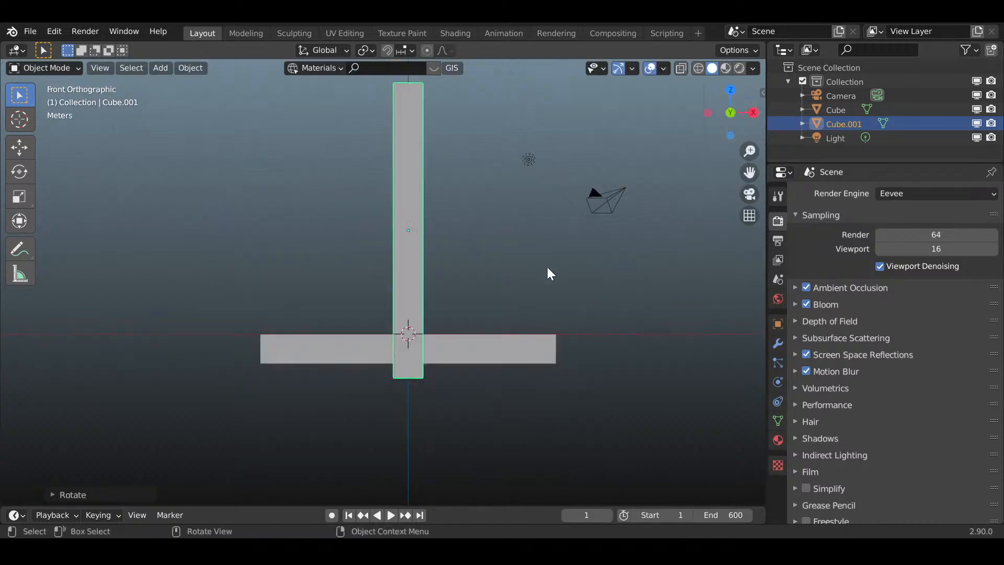
pyautogui.press('g')
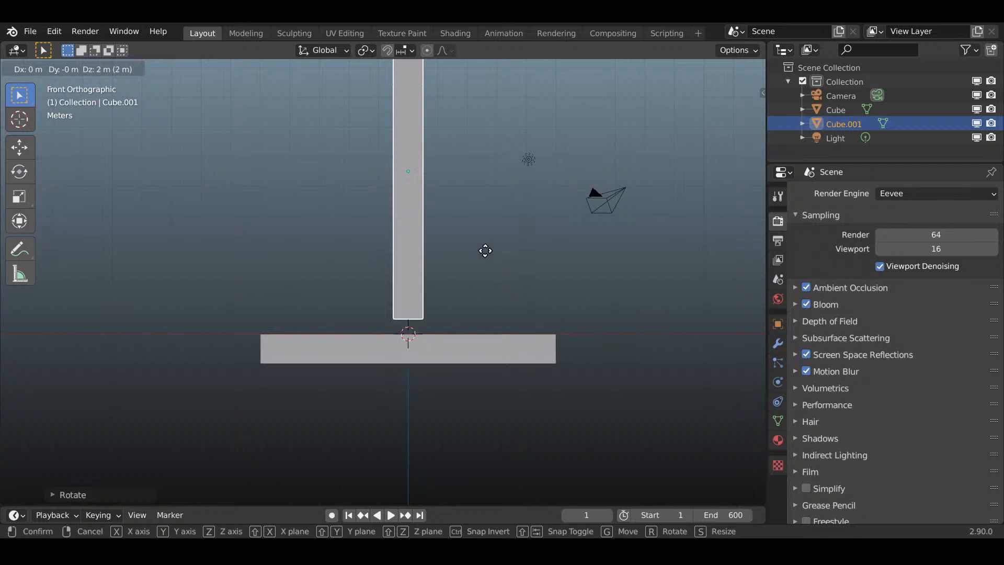
pyautogui.click(487, 267)
pyautogui.press('g')
pyautogui.press('z')
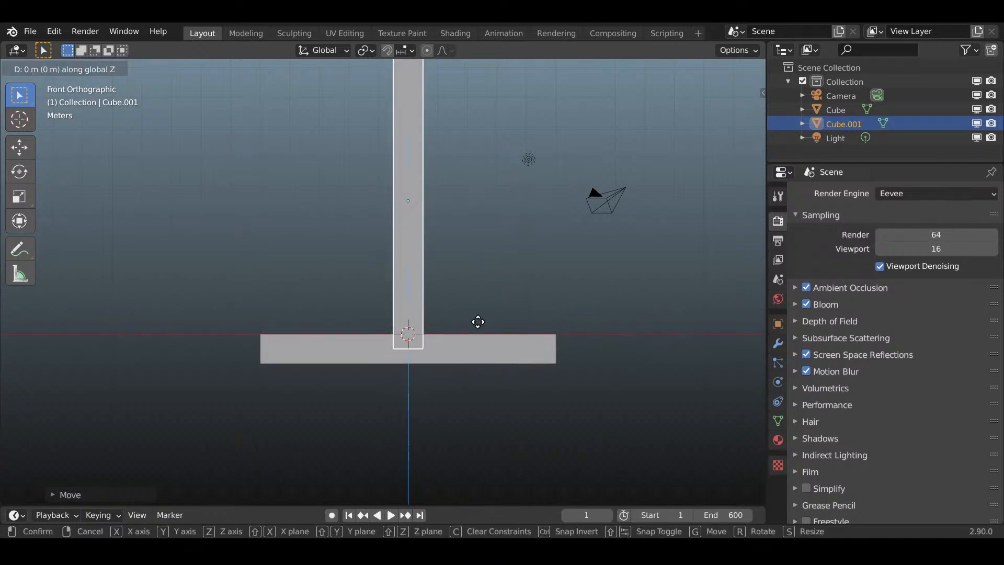
pyautogui.press('Return')
# - Move the upright slab along the positive X axis to just inside the floor slab's edge as a wall
pyautogui.scroll(5, 476, 322)
pyautogui.moveTo(477, 322)
pyautogui.mouseDown(button='middle')
pyautogui.moveTo(516, 340)
pyautogui.moveTo(469, 339)
pyautogui.mouseUp(button='middle')
pyautogui.scroll(-6, 469, 339)
pyautogui.moveTo(527, 315); pyautogui.dragTo(529, 338, button='middle')
pyautogui.click(730, 121)
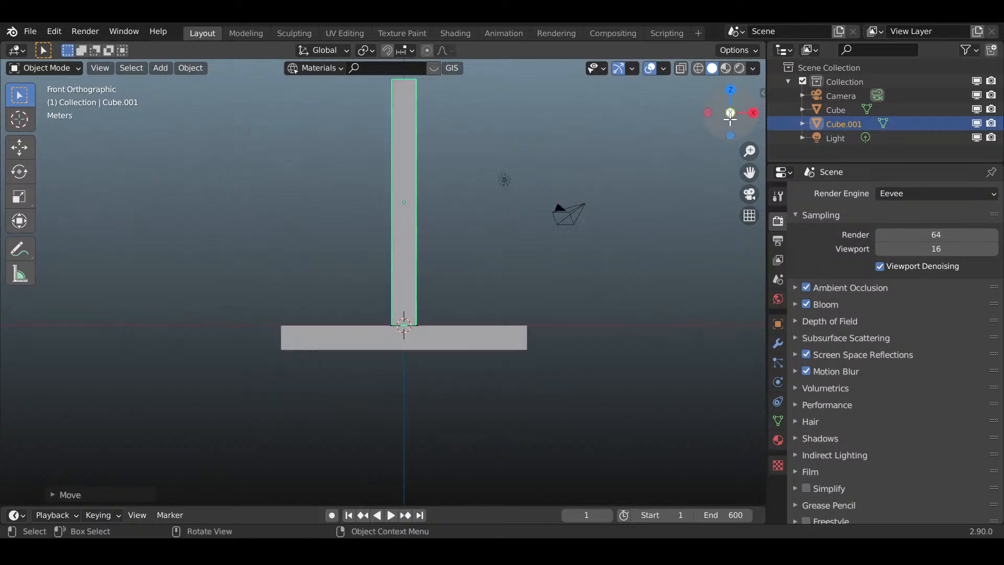
pyautogui.scroll(3, 477, 338)
pyautogui.press('g')
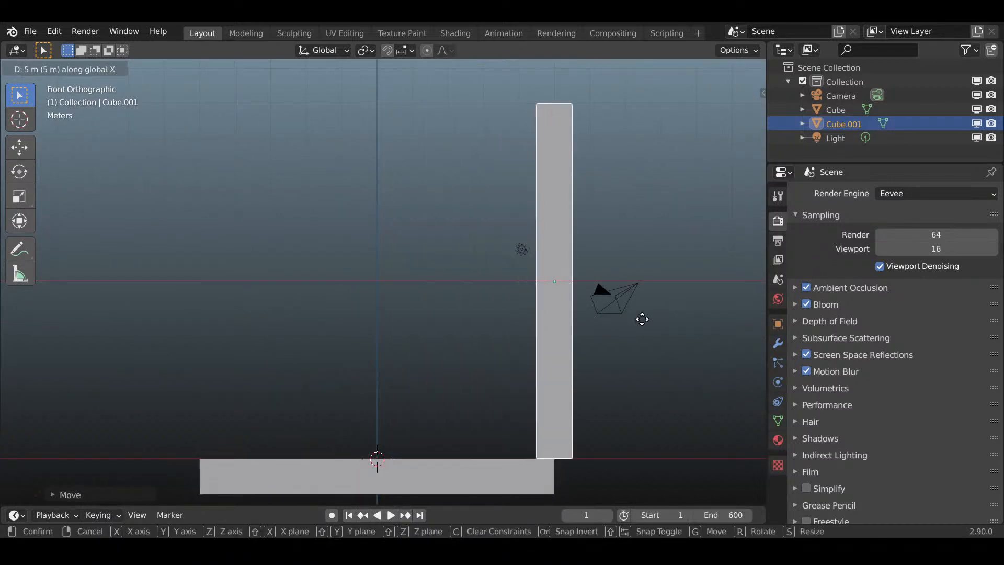
pyautogui.click(621, 317)
# - Switch the transform pivot point back to the 3D Cursor
pyautogui.moveTo(602, 310); pyautogui.dragTo(577, 325, button='middle')
pyautogui.scroll(-2, 576, 324)
pyautogui.scroll(2, 576, 323)
pyautogui.scroll(-1, 576, 320)
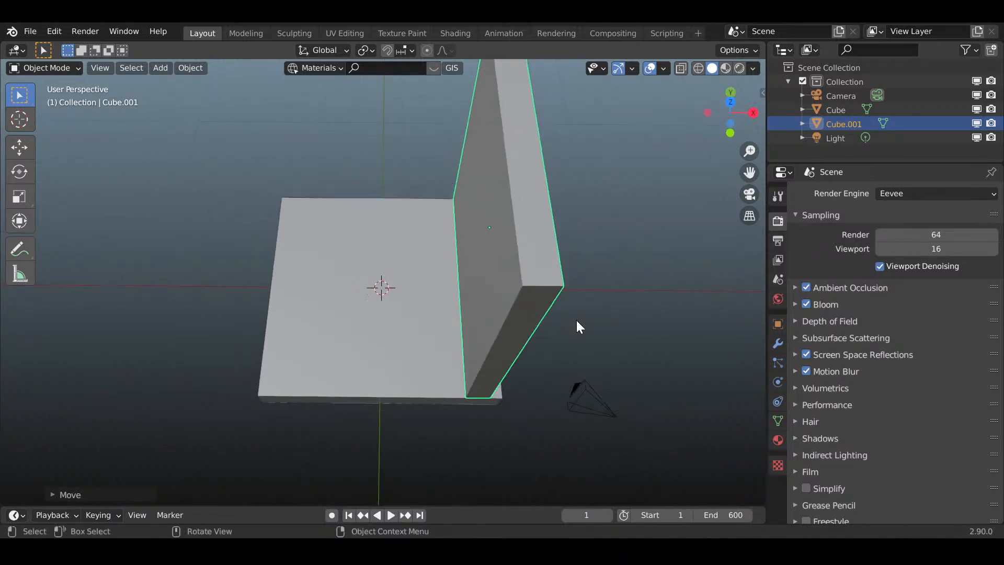
pyautogui.click(365, 50)
pyautogui.click(388, 86)
# - Duplicate the wall in place and rotate the copy 180 degrees about Z to the opposite side of the floor
pyautogui.hotkey('shift', 'd')
pyautogui.press('Escape')
pyautogui.write('rz180')
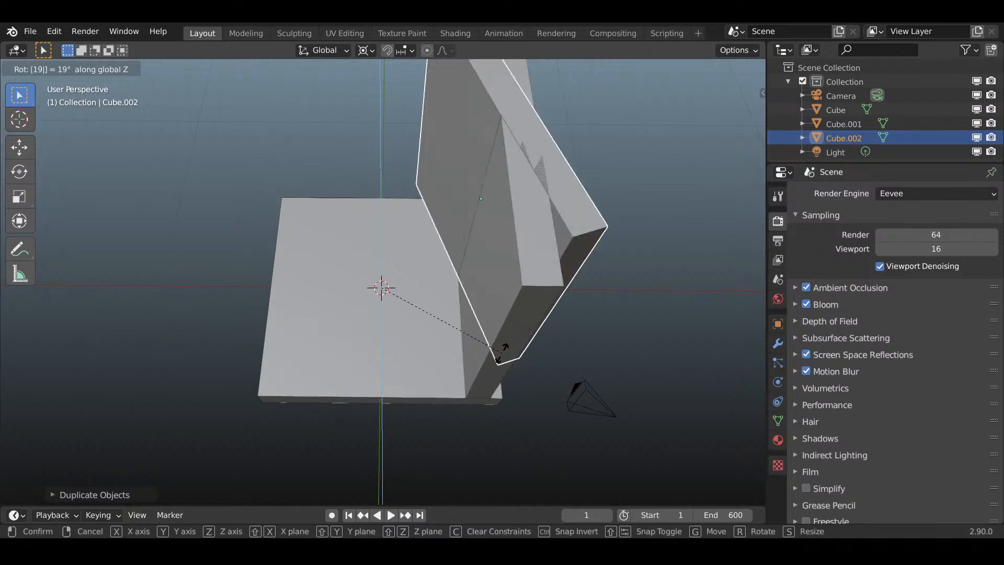
pyautogui.press('Escape')
pyautogui.write('z')
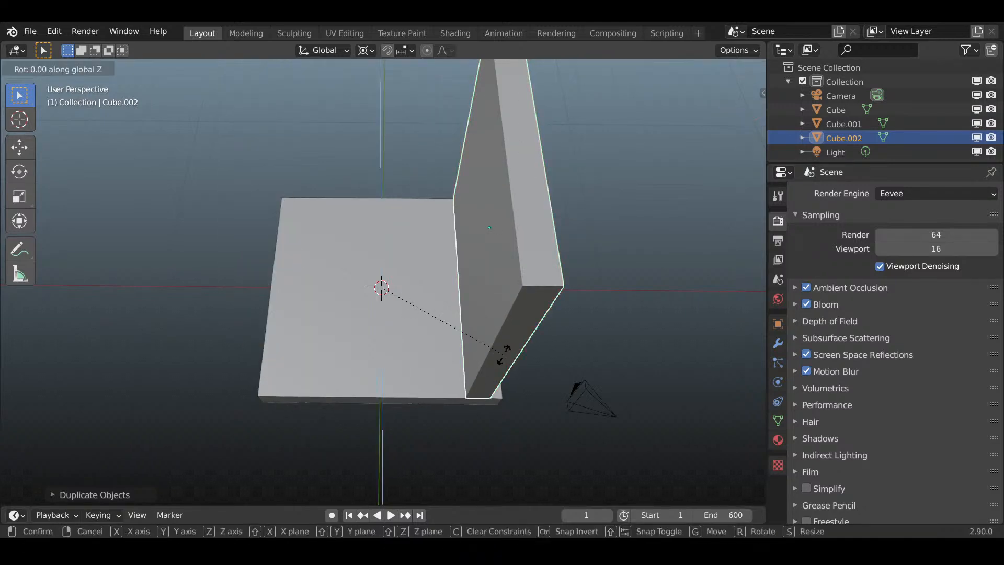
pyautogui.write('180')
pyautogui.press('Escape')
pyautogui.write('180')
pyautogui.press('Return')
# - Scale the floor slab by 3 along the Y axis and by 3 along the X axis
pyautogui.moveTo(502, 356); pyautogui.dragTo(498, 378, button='middle')
pyautogui.scroll(-4, 497, 378)
pyautogui.moveTo(398, 334); pyautogui.dragTo(456, 250, button='middle')
pyautogui.click(431, 350)
pyautogui.write('sx')
pyautogui.write('3')
pyautogui.press('Return')
pyautogui.press('s')
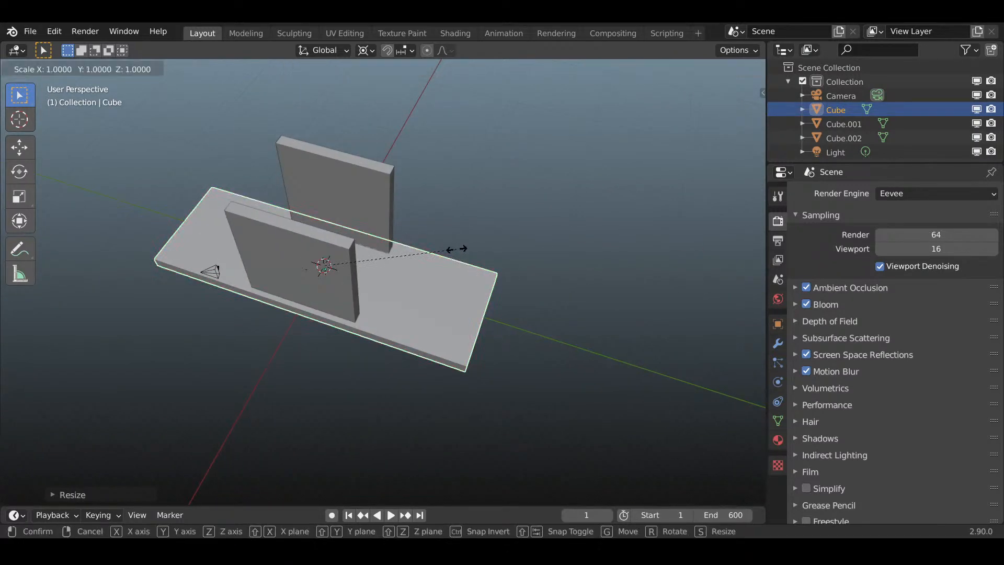
pyautogui.write('3')
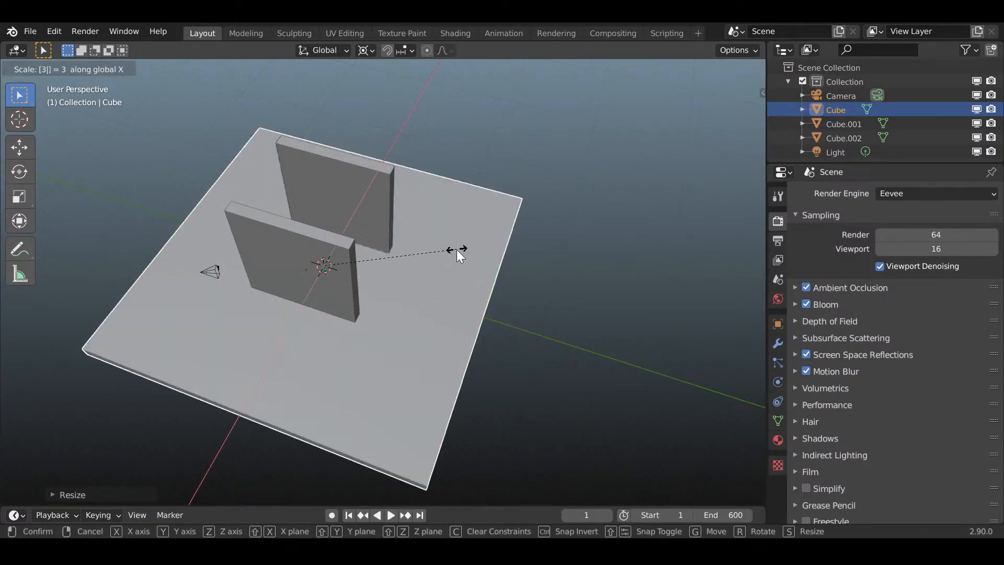
pyautogui.press('Return')
# - Duplicate the enlarged floor slab and move the copy along the positive Y axis, partly past the floor's edge
pyautogui.moveTo(456, 250); pyautogui.dragTo(398, 328, button='middle')
pyautogui.hotkey('shift', 'd')
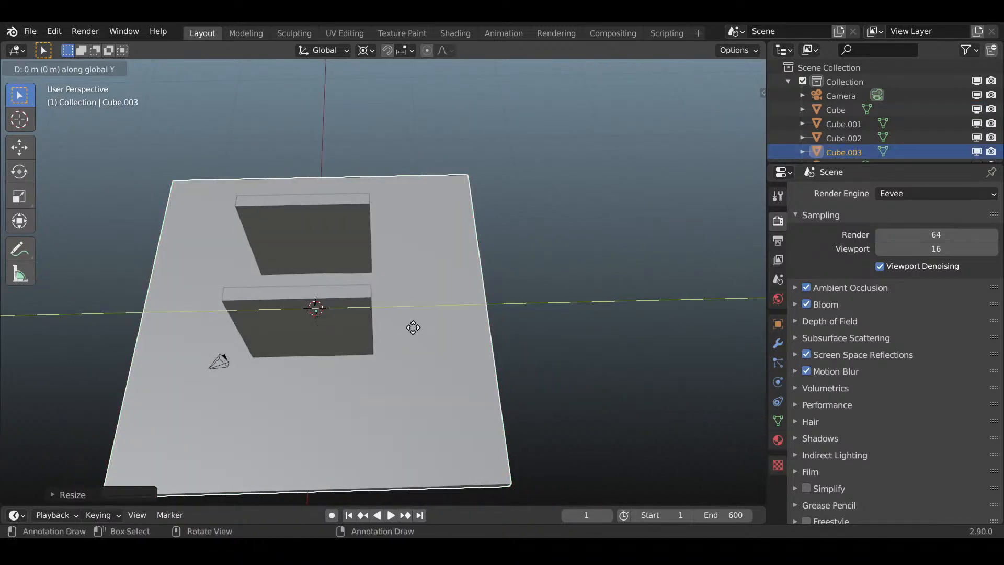
pyautogui.press('x')
pyautogui.click(605, 306)
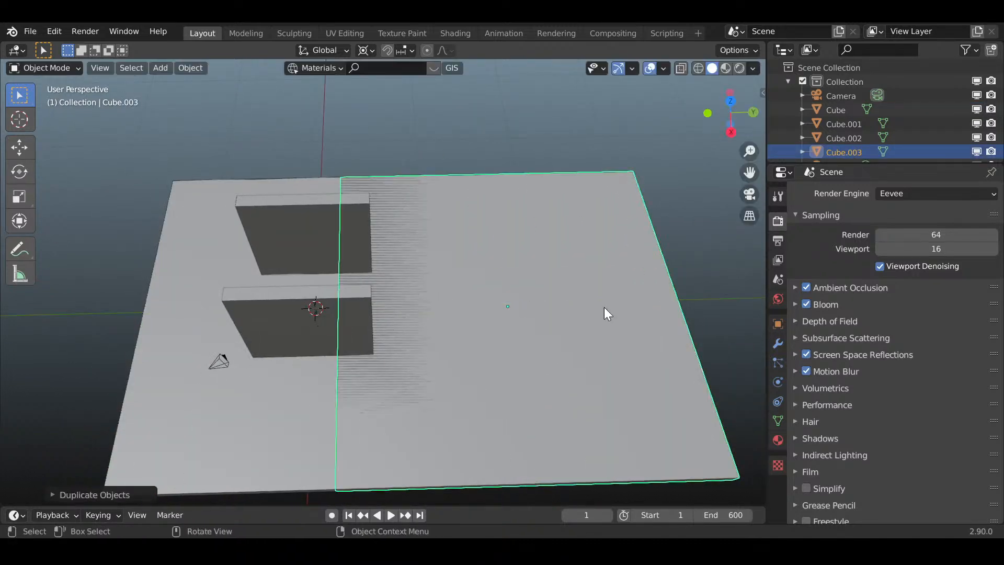
# - Try to rotate the duplicated slab -90 degrees about the X axis around its own origin
pyautogui.press('r')
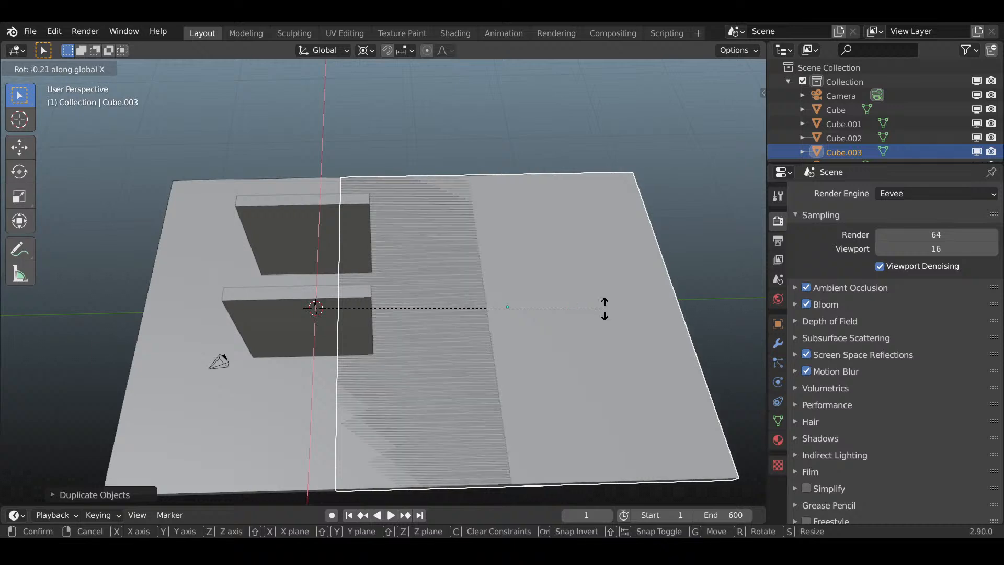
pyautogui.press('Escape')
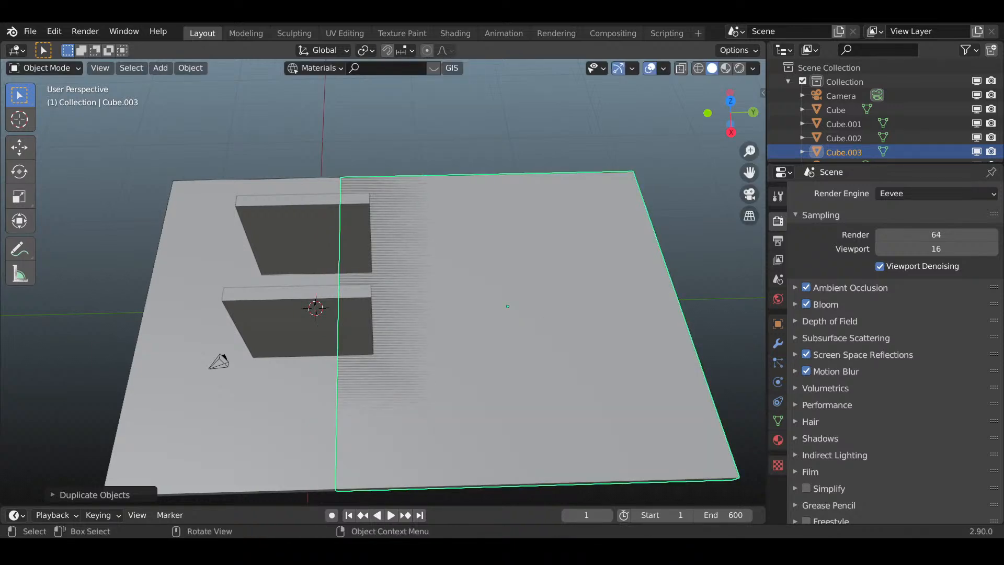
pyautogui.press('r')
pyautogui.press('x')
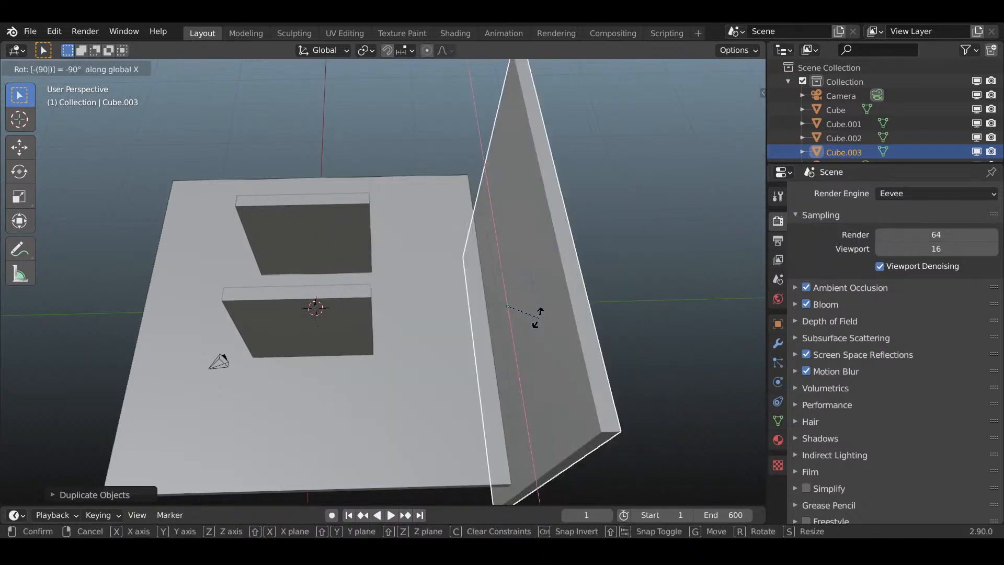
pyautogui.click(538, 317)
pyautogui.moveTo(538, 319); pyautogui.dragTo(615, 307, button='middle')
pyautogui.hotkey('ctrl', 'z')
# - Rotate the duplicated slab 90 degrees about the global X axis around its own origin
pyautogui.write('rx90')
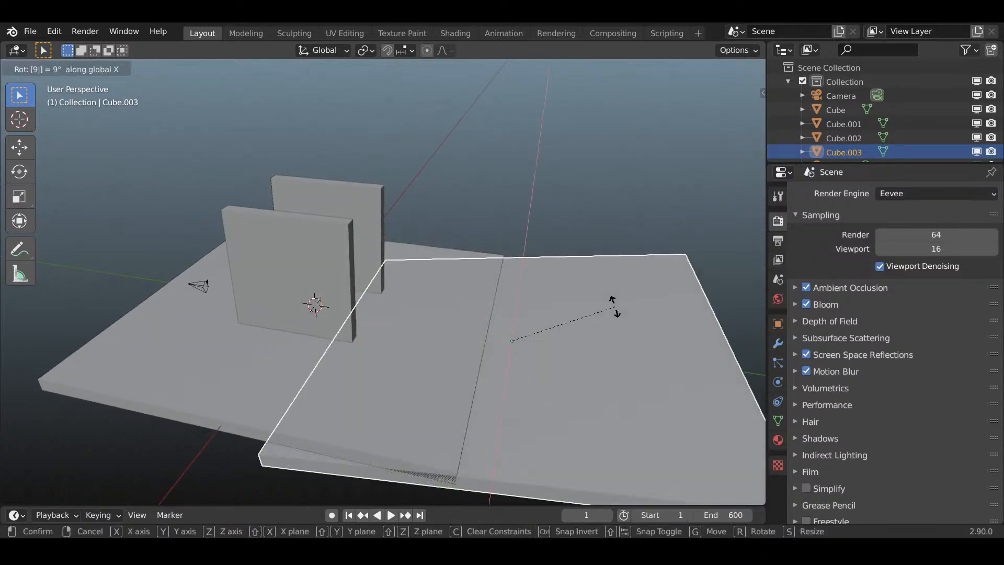
pyautogui.click(620, 311)
# - In the right orthographic view, move the upright slab along Y until it meets the floor slab's edge as a back wall
pyautogui.moveTo(622, 316); pyautogui.dragTo(693, 142, button='middle')
pyautogui.click(752, 112)
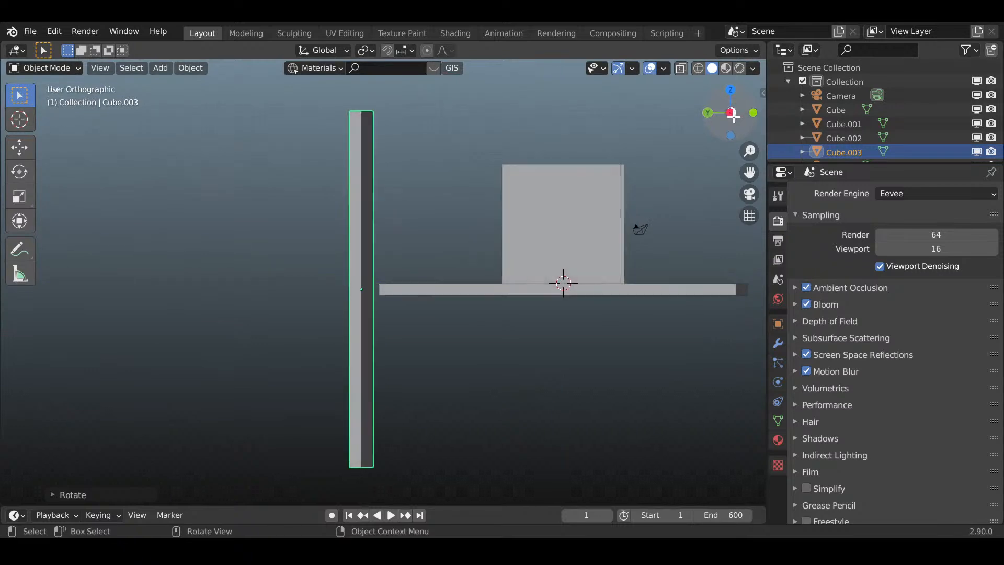
pyautogui.click(730, 113)
pyautogui.keyDown('shift'); pyautogui.moveTo(389, 293); pyautogui.dragTo(466, 348, button='middle'); pyautogui.keyUp('shift')
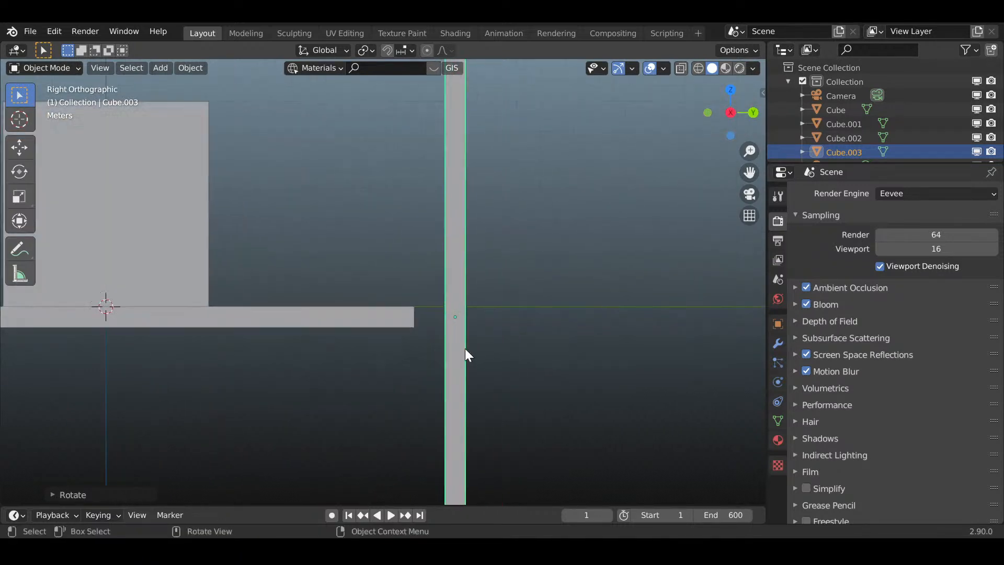
pyautogui.scroll(3, 466, 349)
pyautogui.press('g')
pyautogui.press('x')
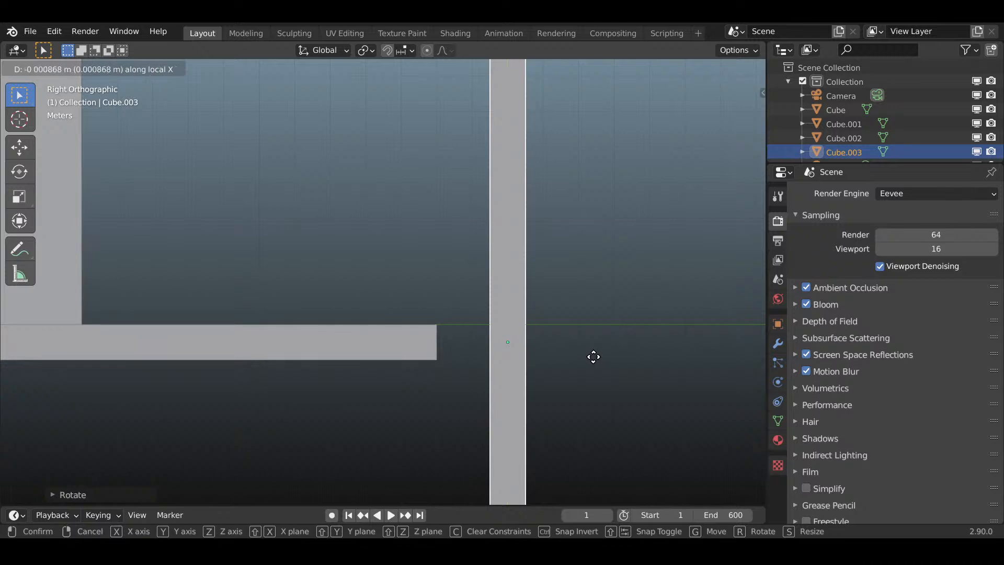
pyautogui.click(335, 341)
pyautogui.press('g')
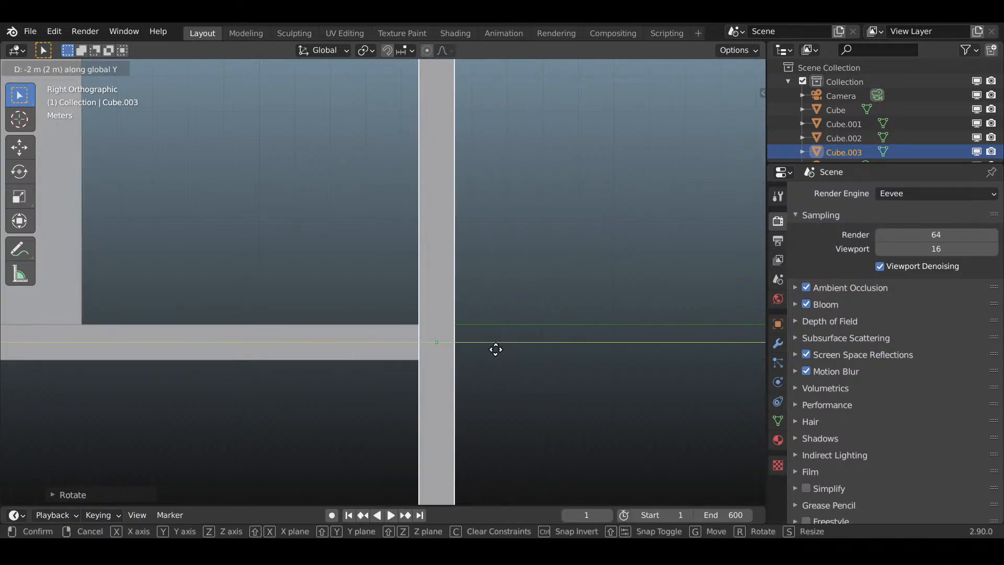
pyautogui.click(491, 345)
# - Raise the back wall along the Z axis until most of it stands above the floor slab
pyautogui.scroll(-1, 487, 342)
pyautogui.moveTo(486, 337); pyautogui.dragTo(529, 364, button='middle')
pyautogui.press('g')
pyautogui.press('z')
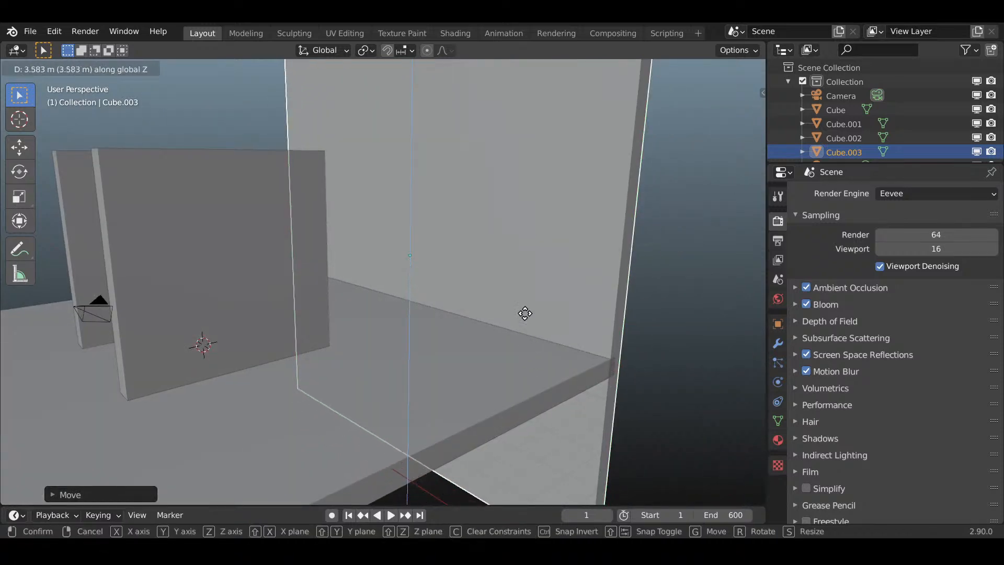
pyautogui.click(532, 238)
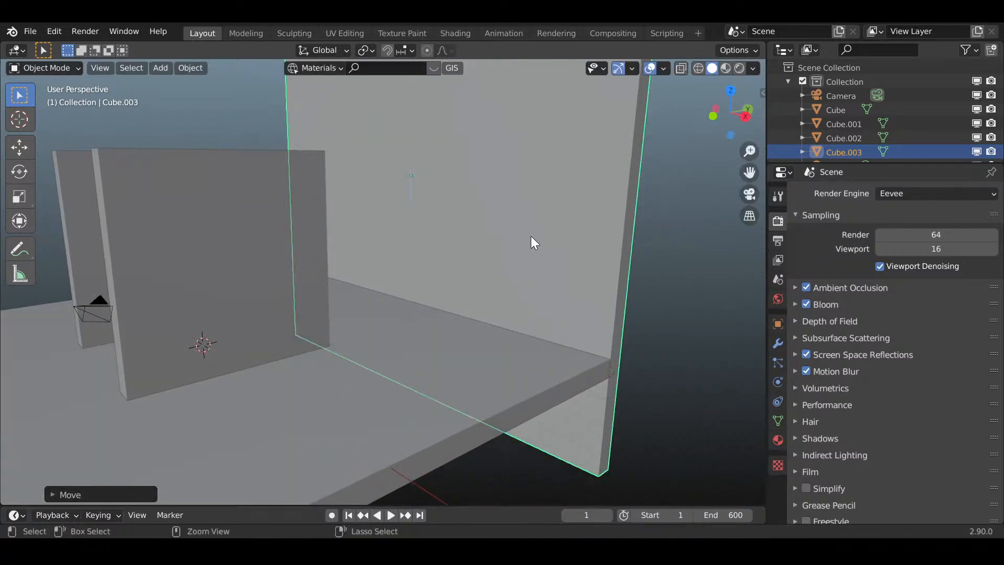
# - Select the camera and snap it to the 3D cursor
pyautogui.scroll(-5, 560, 343)
pyautogui.press('KP_0')
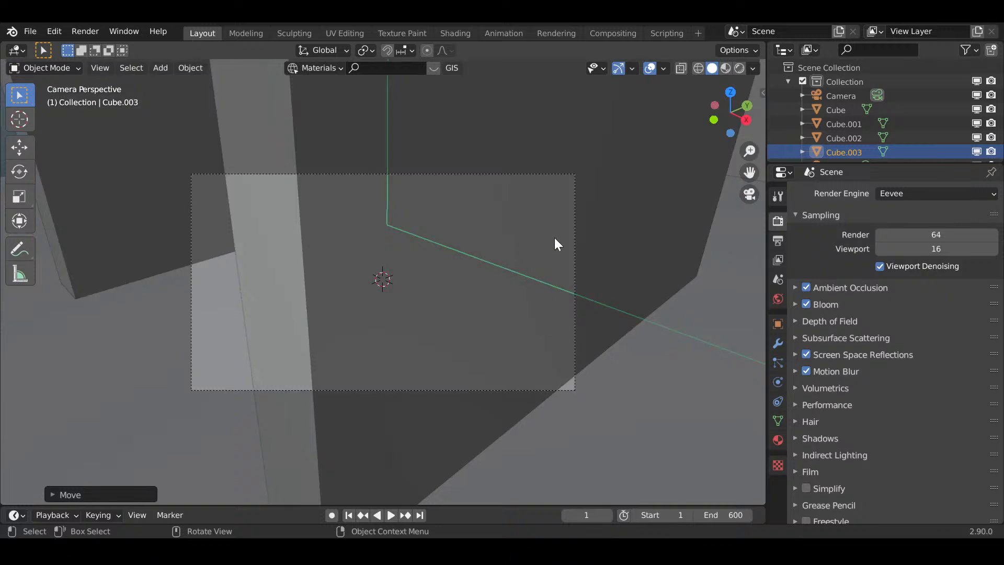
pyautogui.click(562, 175)
pyautogui.scroll(-3, 648, 322)
pyautogui.moveTo(647, 322); pyautogui.dragTo(452, 339, button='middle')
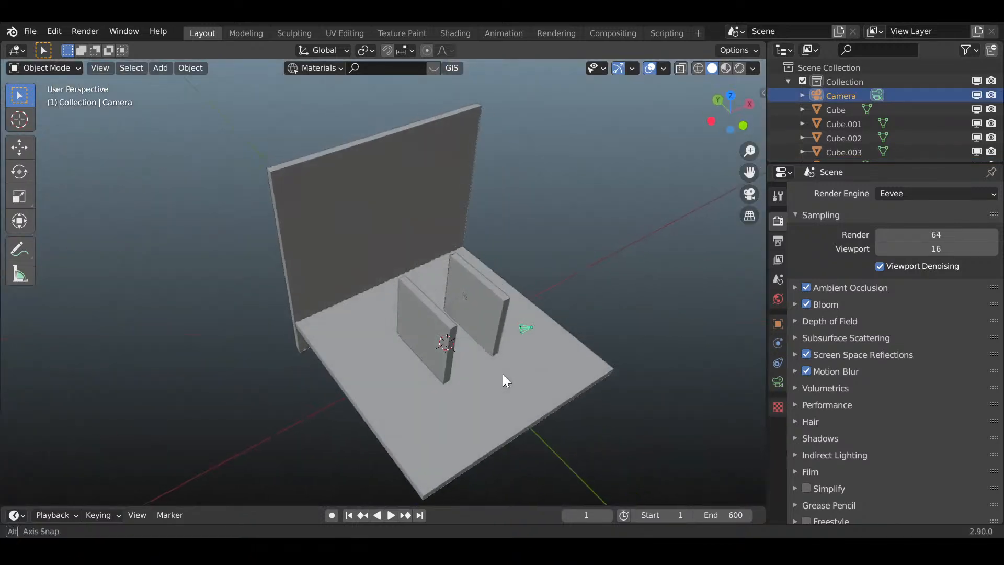
pyautogui.scroll(4, 453, 339)
pyautogui.hotkey('shift', 's')
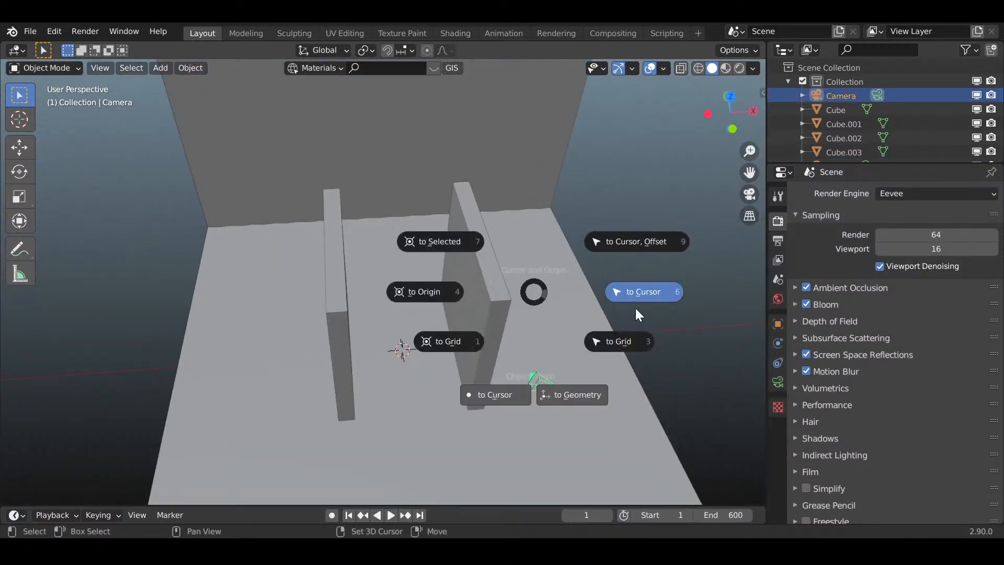
pyautogui.click(636, 309)
# - Clear the camera's rotation and raise it along the Z axis above the floor
pyautogui.moveTo(568, 362); pyautogui.dragTo(564, 351, button='middle')
pyautogui.press('g')
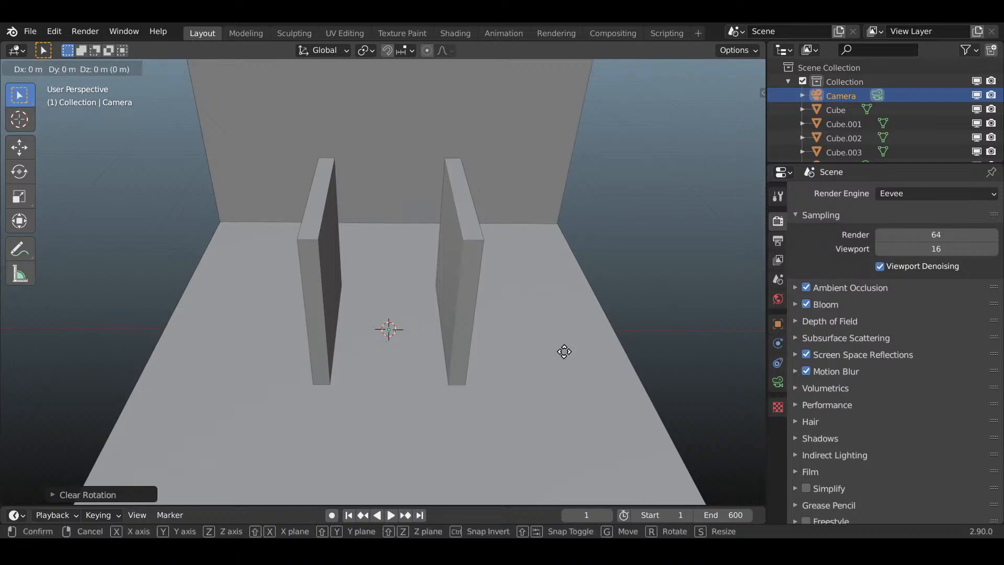
pyautogui.click(567, 296)
# - Look through the camera and rotate it 90 degrees about the X axis to face the back wall
pyautogui.moveTo(567, 296); pyautogui.dragTo(556, 305, button='middle')
pyautogui.press('KP_0')
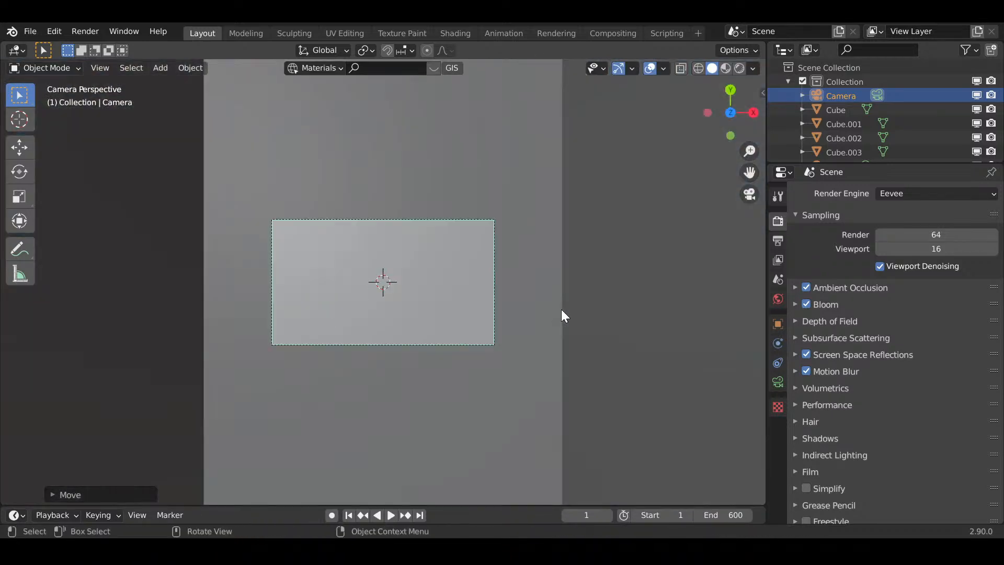
pyautogui.write('90')
pyautogui.press('Return')
# - Move the camera back about 20 m along its local Z axis so it looks between the two facing walls
pyautogui.press('g')
pyautogui.press('z')
pyautogui.press('z')
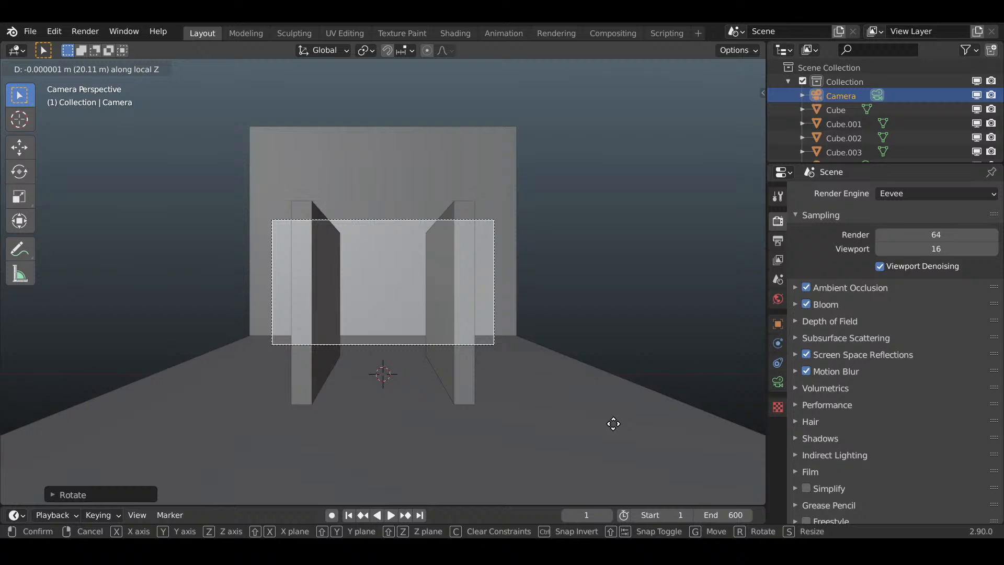
pyautogui.click(614, 424)
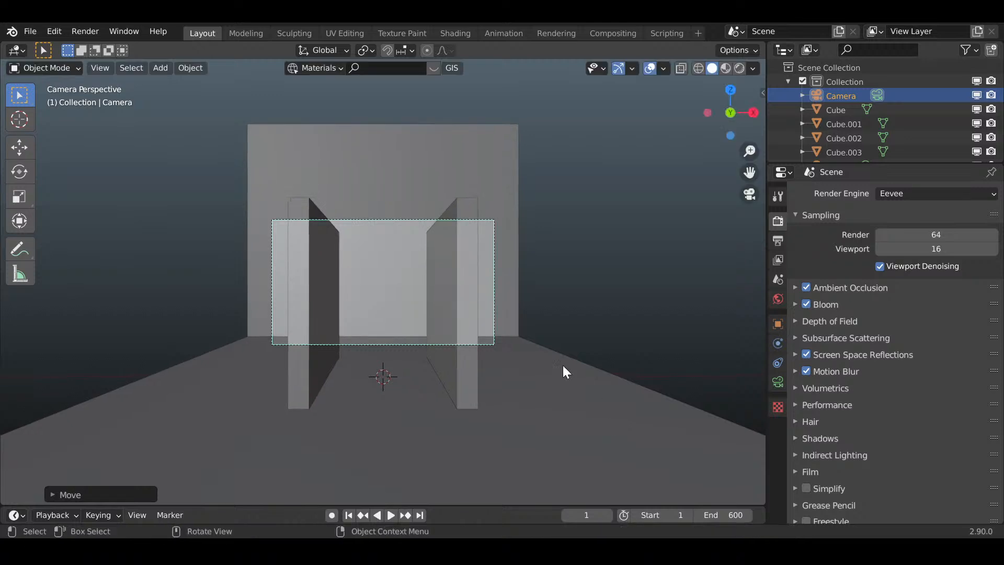
# - Set the camera's passepartout opacity to 1.000 in its viewport display settings
pyautogui.scroll(6, 556, 360)
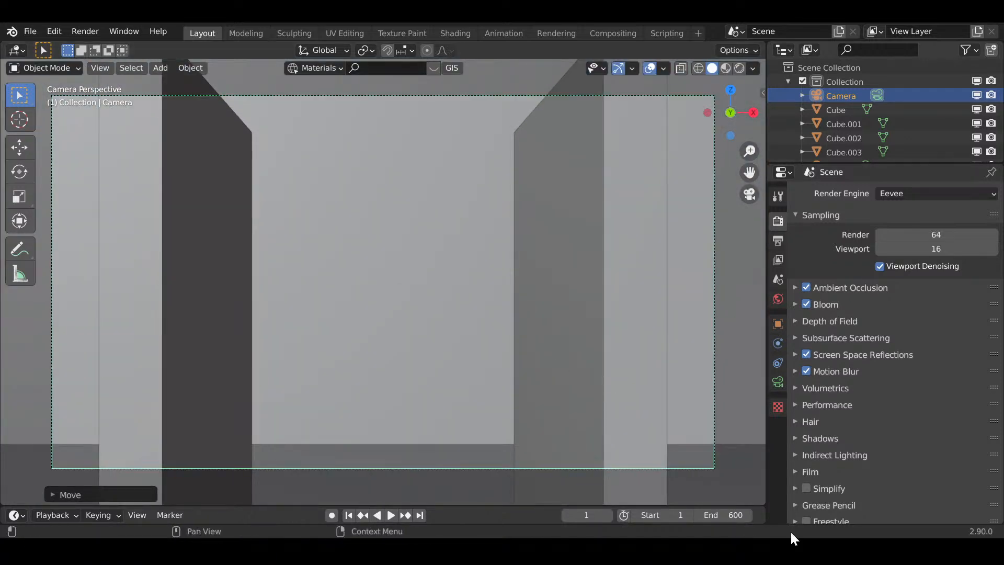
pyautogui.click(778, 382)
pyautogui.click(796, 414)
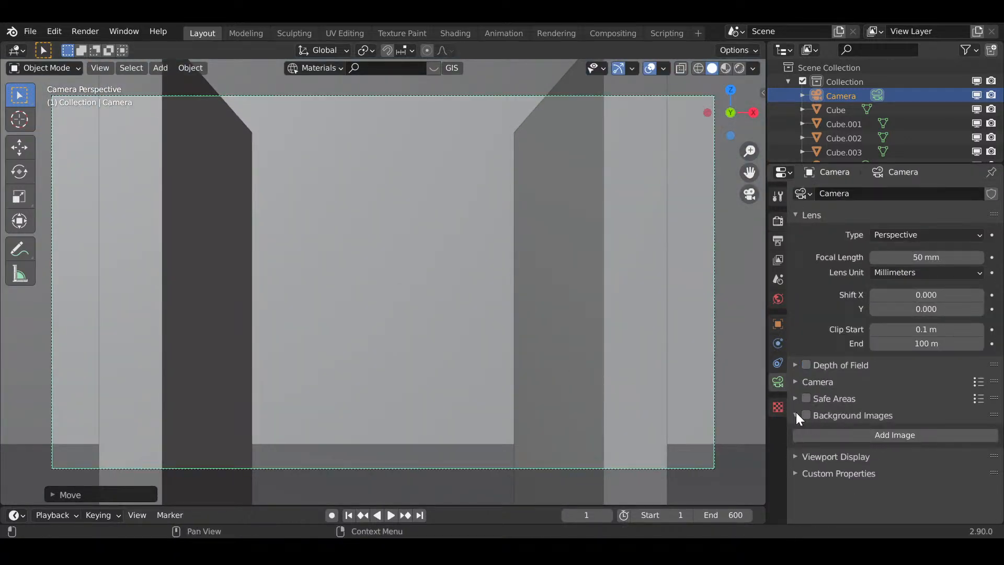
pyautogui.click(801, 386)
pyautogui.click(845, 387)
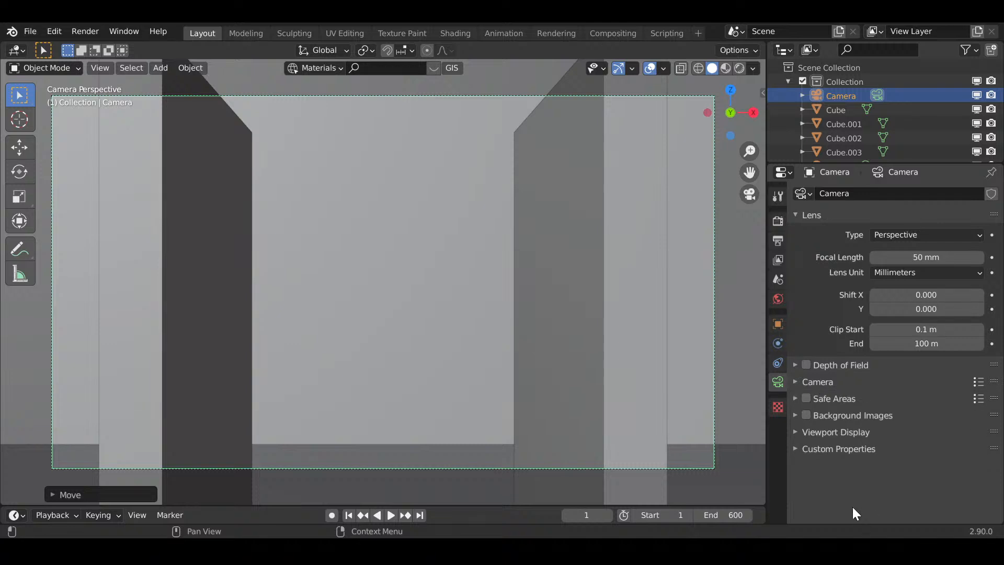
pyautogui.click(795, 431)
pyautogui.scroll(-3, 876, 469)
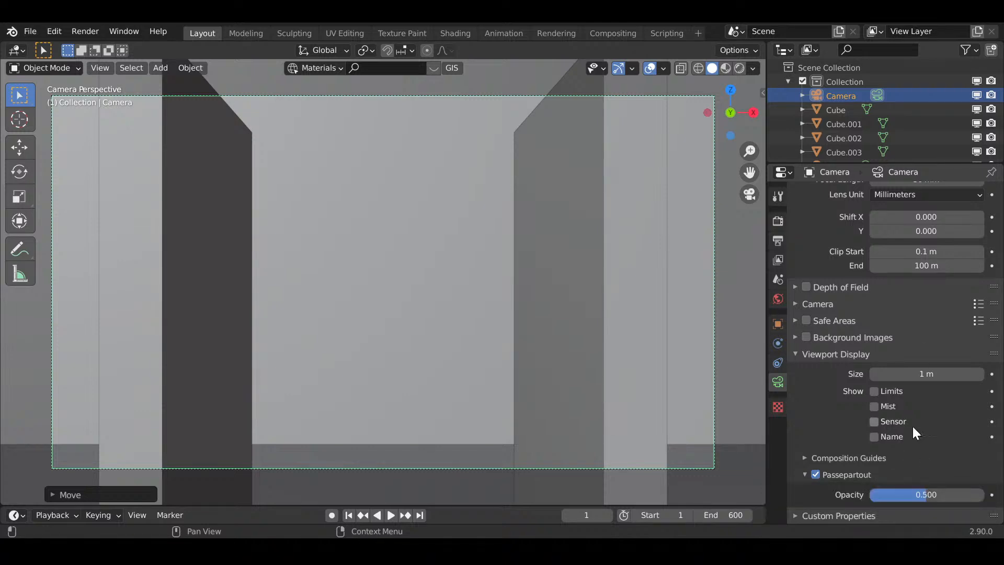
pyautogui.moveTo(918, 500)
pyautogui.mouseDown()
pyautogui.moveTo(983, 494)
pyautogui.moveTo(908, 495)
pyautogui.mouseUp()
pyautogui.scroll(-3, 497, 346)
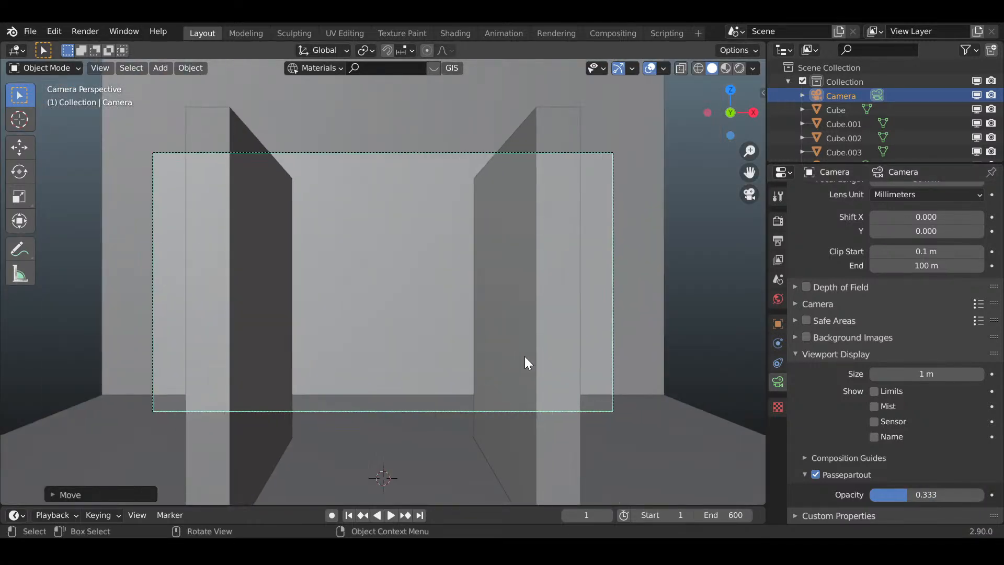
pyautogui.moveTo(907, 495); pyautogui.dragTo(983, 494)
# - Move the camera farther back along its local Z axis to frame both walls and more of the floor
pyautogui.scroll(2, 533, 399)
pyautogui.press('g')
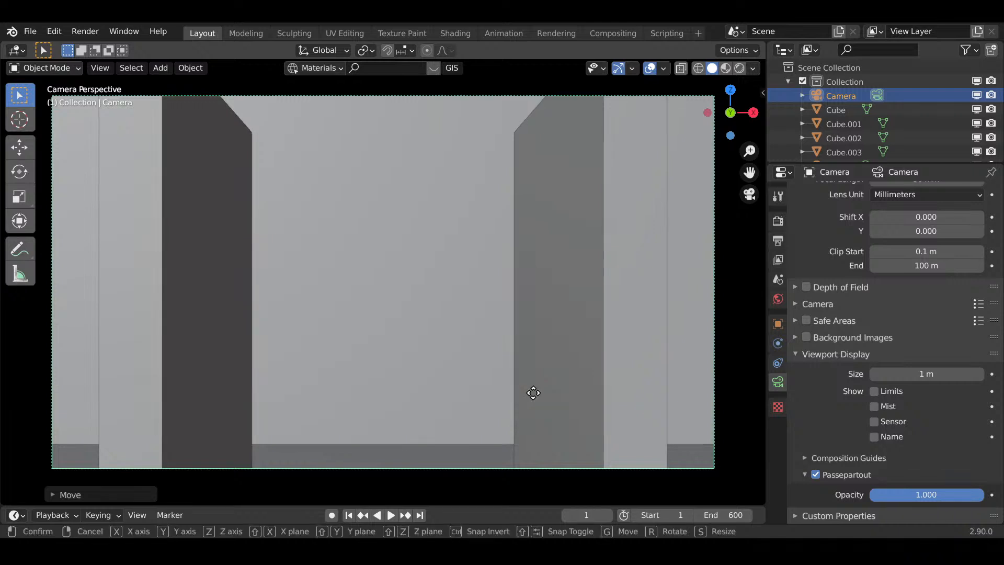
pyautogui.press('z')
pyautogui.press('z')
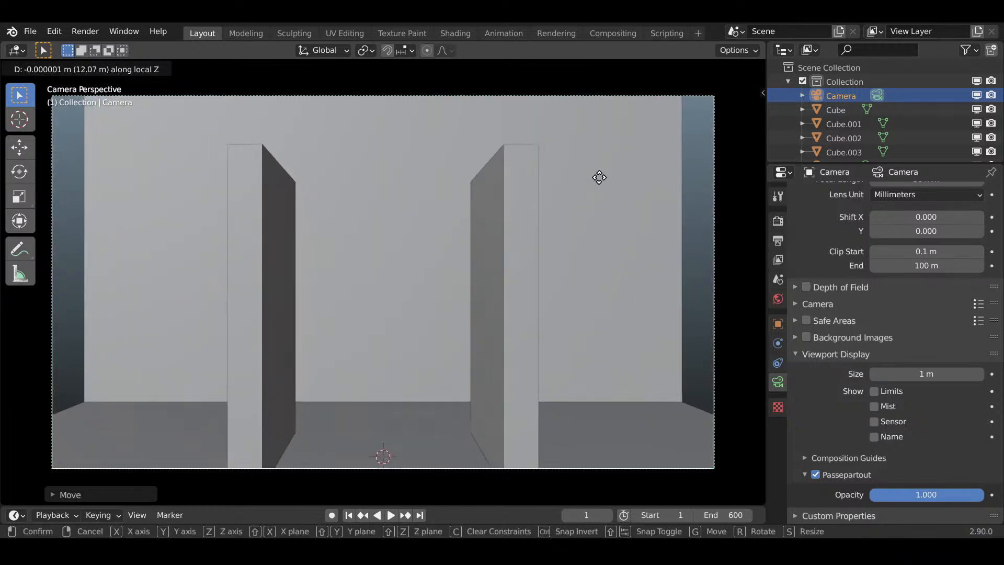
pyautogui.click(596, 163)
# - Lower the camera slightly along the global Z axis
pyautogui.press('g')
pyautogui.press('z')
pyautogui.press('z')
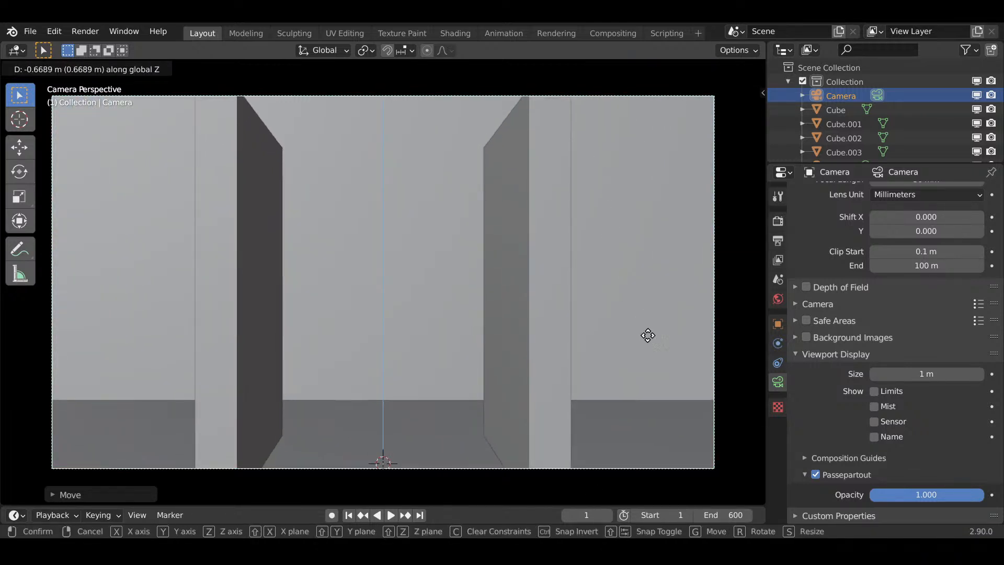
pyautogui.click(659, 330)
# - Set the camera's focal length to 15 mm
pyautogui.scroll(4, 896, 282)
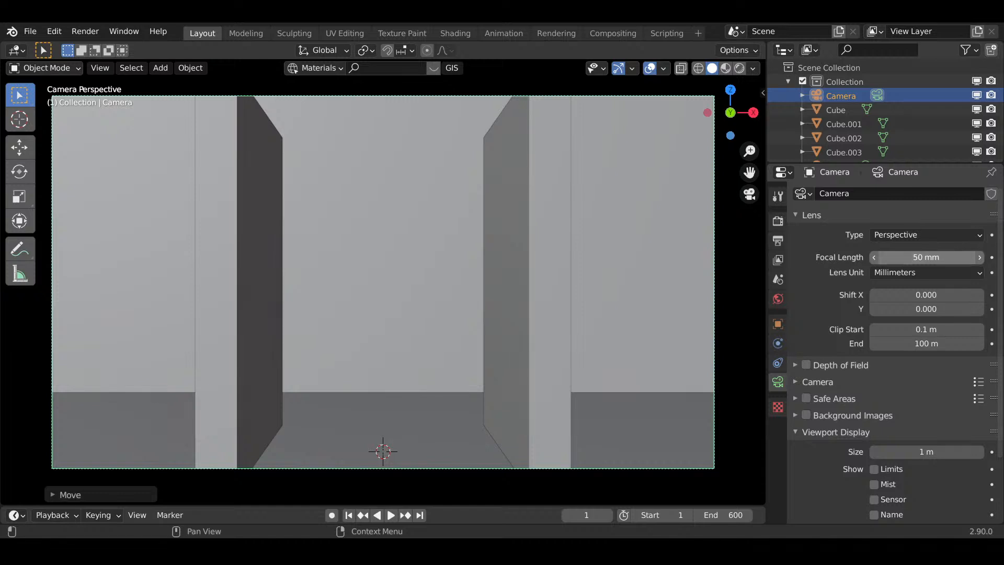
pyautogui.moveTo(926, 257); pyautogui.dragTo(872, 256)
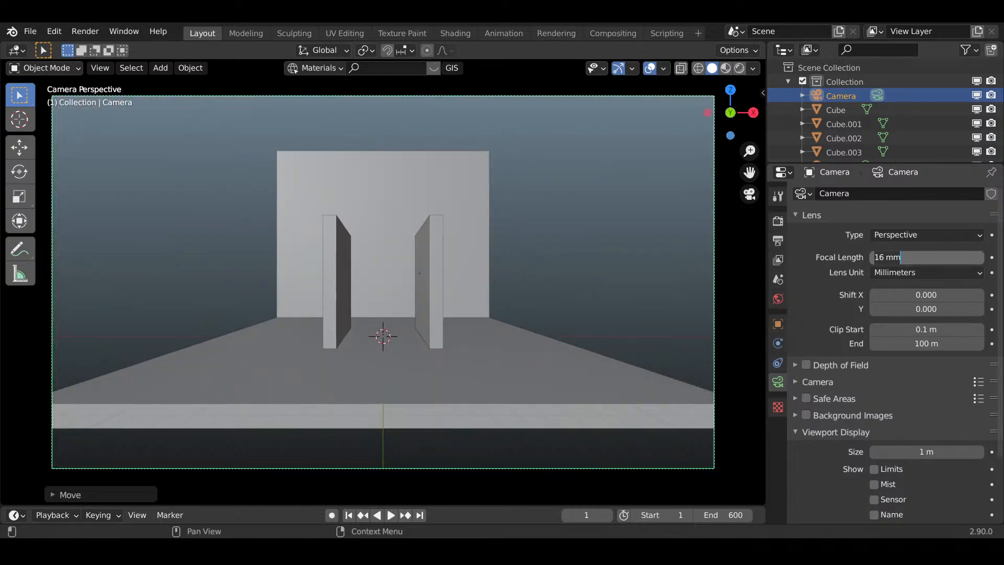
pyautogui.press('Return')
# - Move the camera forward along its local Z axis until the two facing walls fill most of the frame's height and width
pyautogui.press('g')
pyautogui.press('z')
pyautogui.press('z')
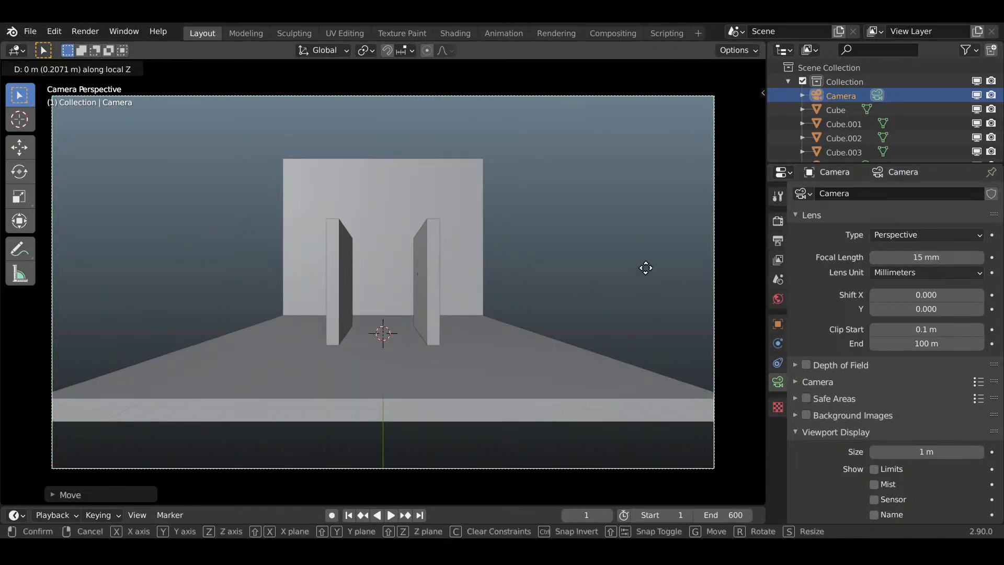
pyautogui.click(635, 191)
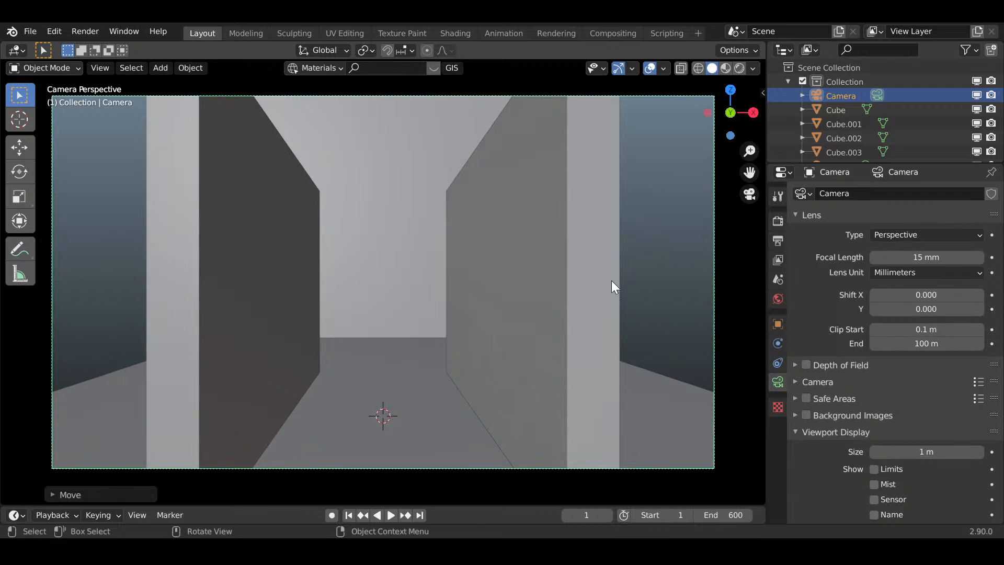
# - Lower the camera along the global Z axis closer to the floor
pyautogui.press('g')
pyautogui.press('z')
pyautogui.click(618, 294)
pyautogui.press('g')
pyautogui.press('z')
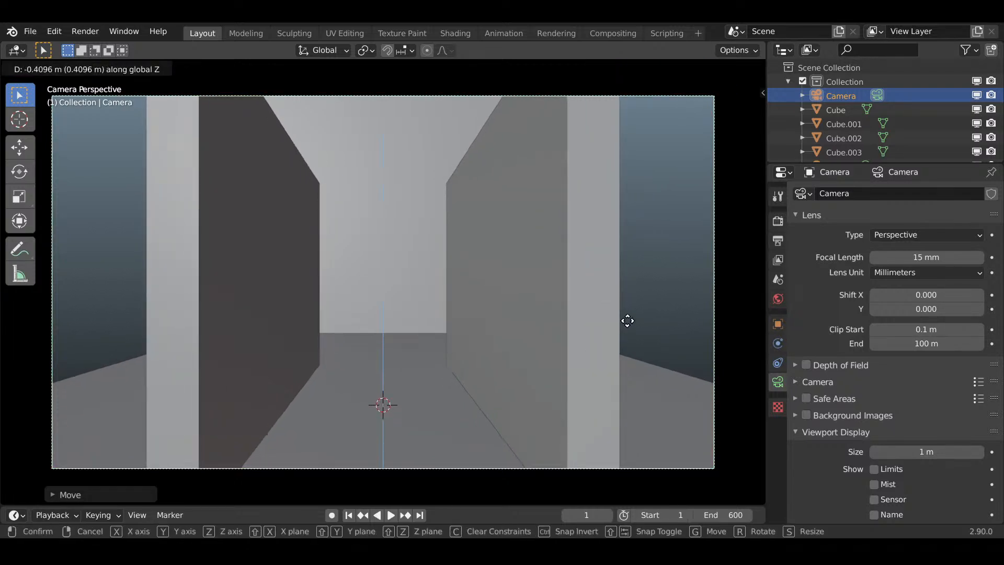
pyautogui.click(646, 405)
# - Tilt the camera upward by about 15° around its local X axis
pyautogui.press('r')
pyautogui.press('x')
pyautogui.press('x')
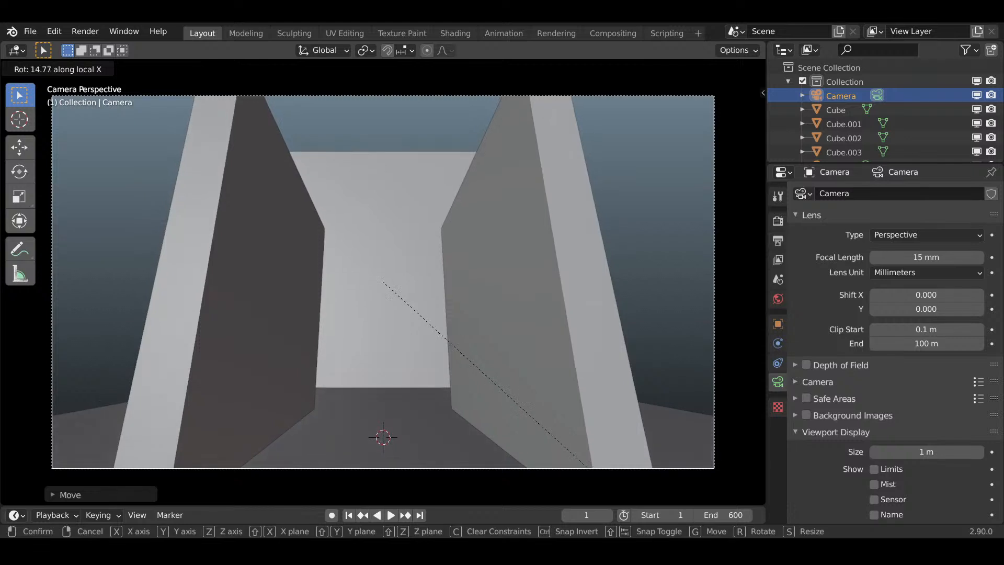
pyautogui.click(594, 455)
# - Raise the back wall along the global Z axis and stretch it vertically past the floor and above the camera frame
pyautogui.click(540, 350)
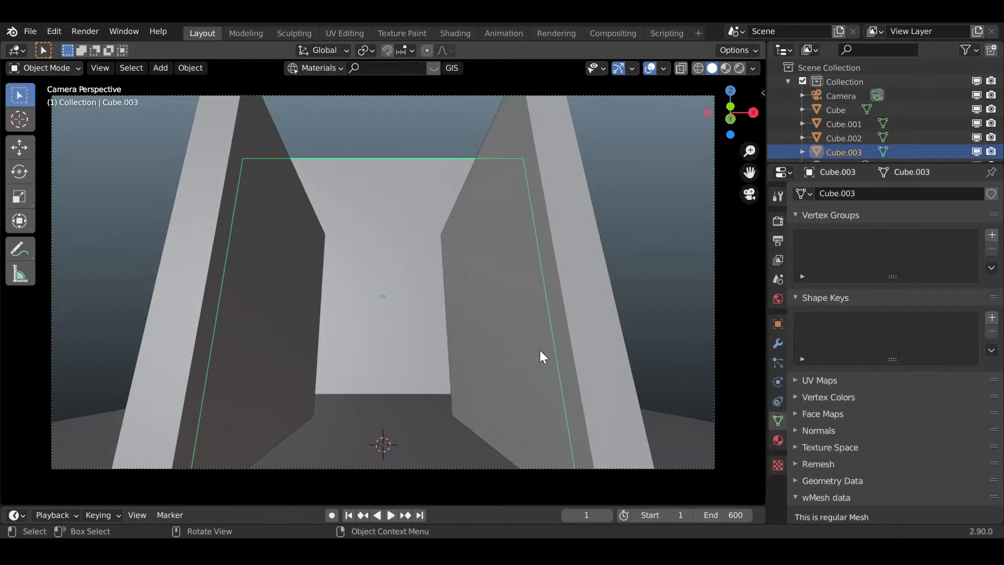
pyautogui.press('g')
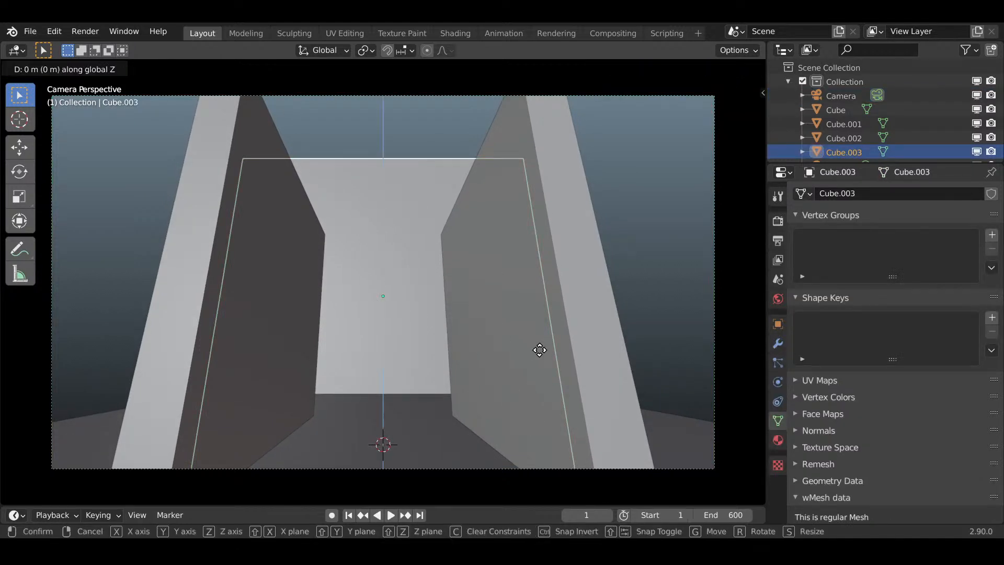
pyautogui.click(548, 291)
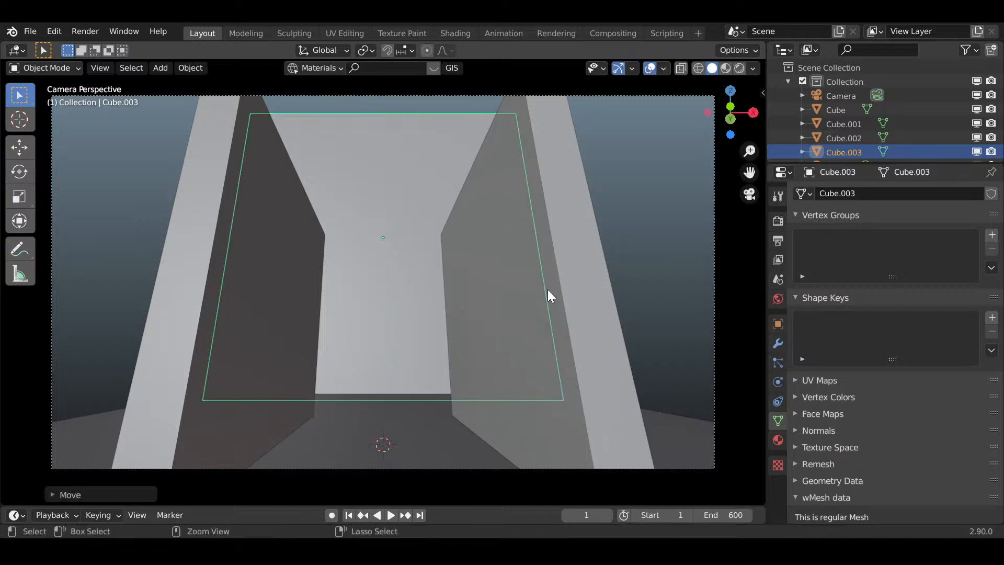
pyautogui.press('s')
pyautogui.press('z')
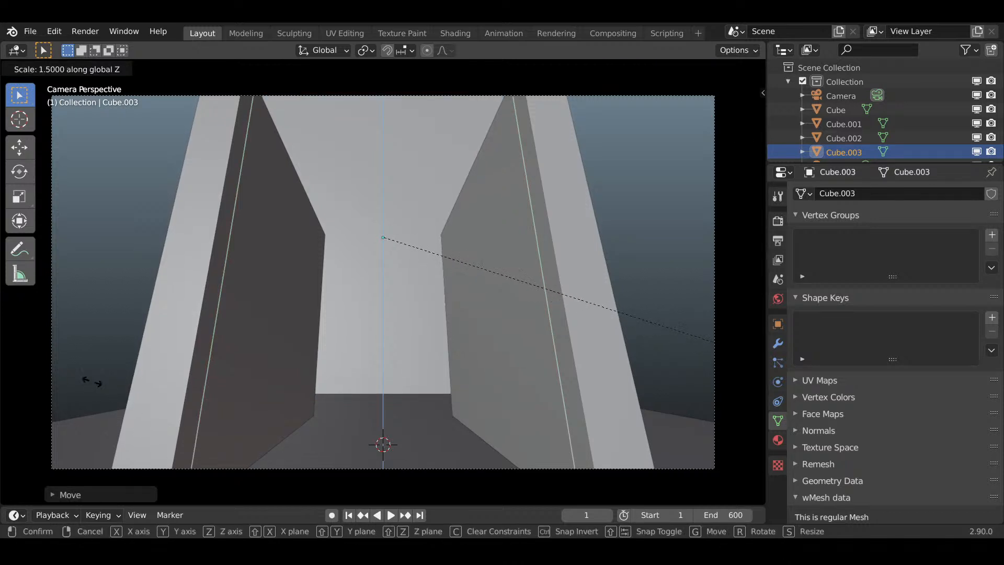
pyautogui.click(265, 405)
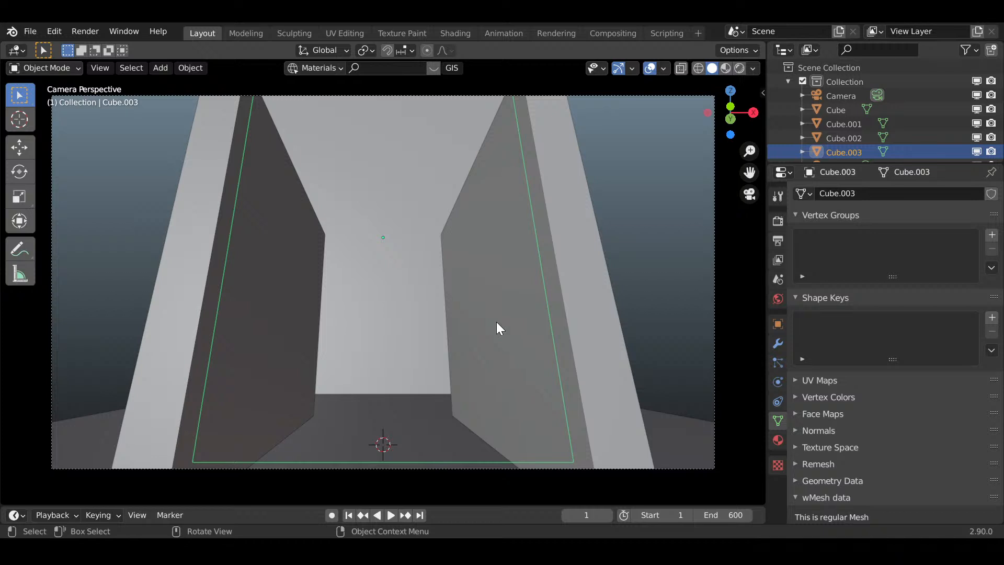
# - Set the pivot point to the 3D cursor and duplicate the back wall rotated 90° around global Z as a side wall
pyautogui.moveTo(475, 316); pyautogui.dragTo(500, 316, button='middle')
pyautogui.click(364, 48)
pyautogui.click(392, 82)
pyautogui.scroll(1, 501, 315)
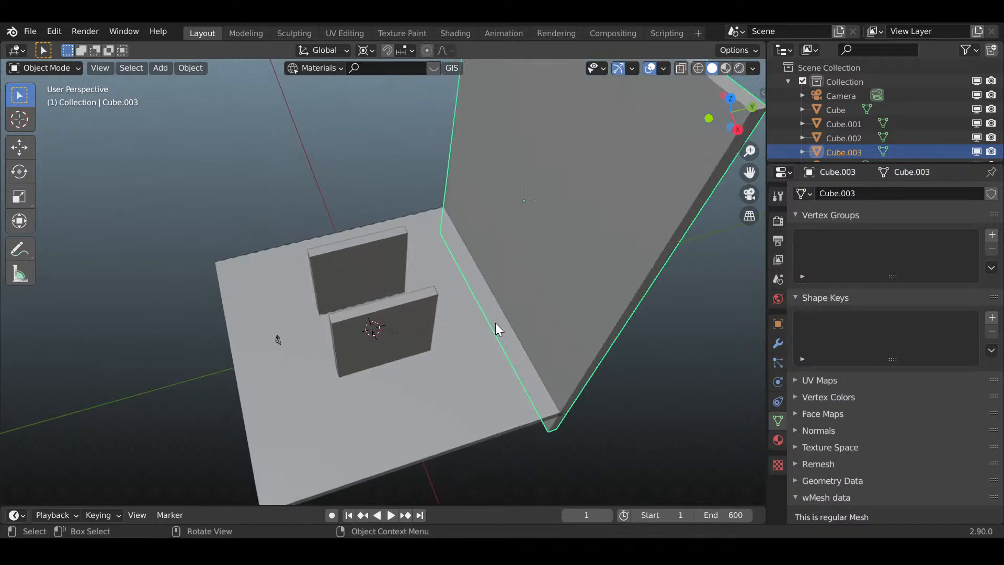
pyautogui.hotkey('shift', 'd')
pyautogui.write('rz')
pyautogui.write('90')
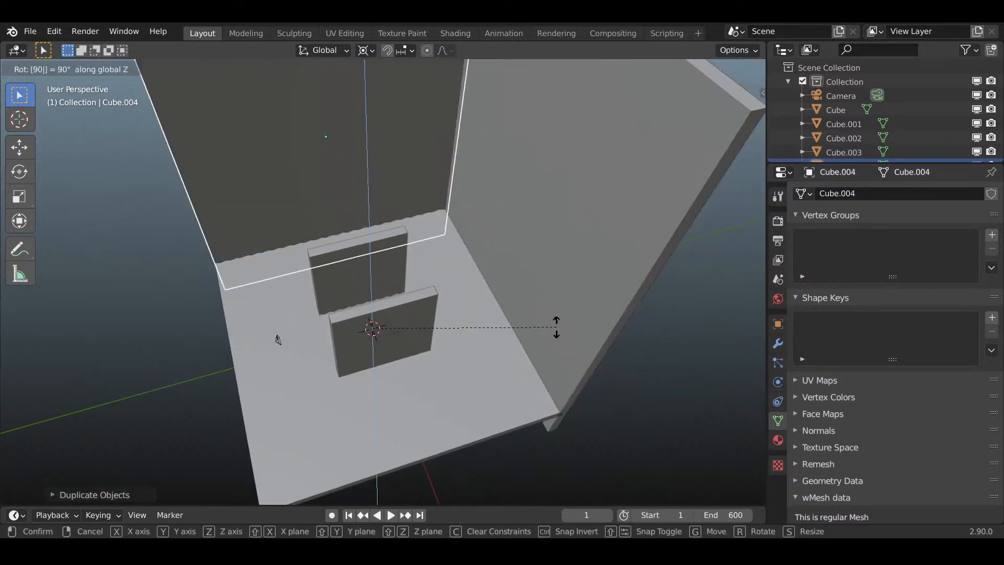
pyautogui.press('Return')
# - Duplicate the new side wall and rotate the copy 180° around global Z to enclose the opposite side
pyautogui.moveTo(556, 327); pyautogui.dragTo(485, 367, button='middle')
pyautogui.hotkey('shift', 'd')
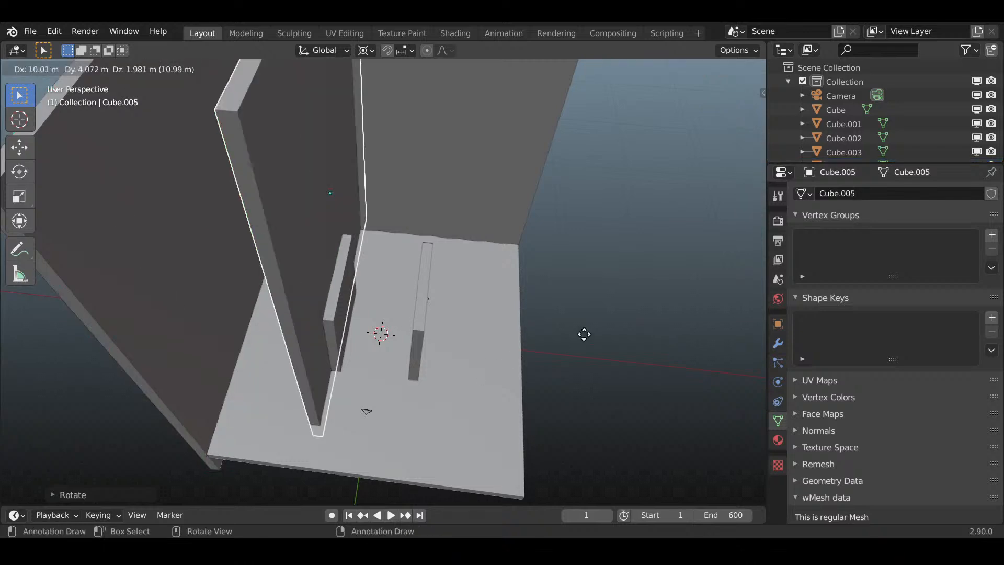
pyautogui.write('rz180')
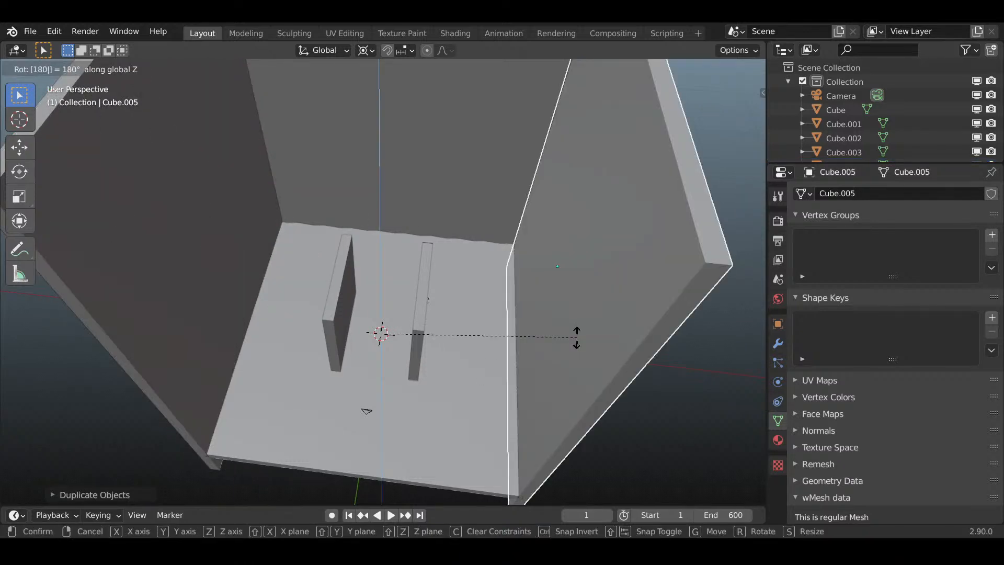
pyautogui.press('Return')
# - In camera view, move the camera back about 1.5 m along the global Y axis
pyautogui.press('KP_0')
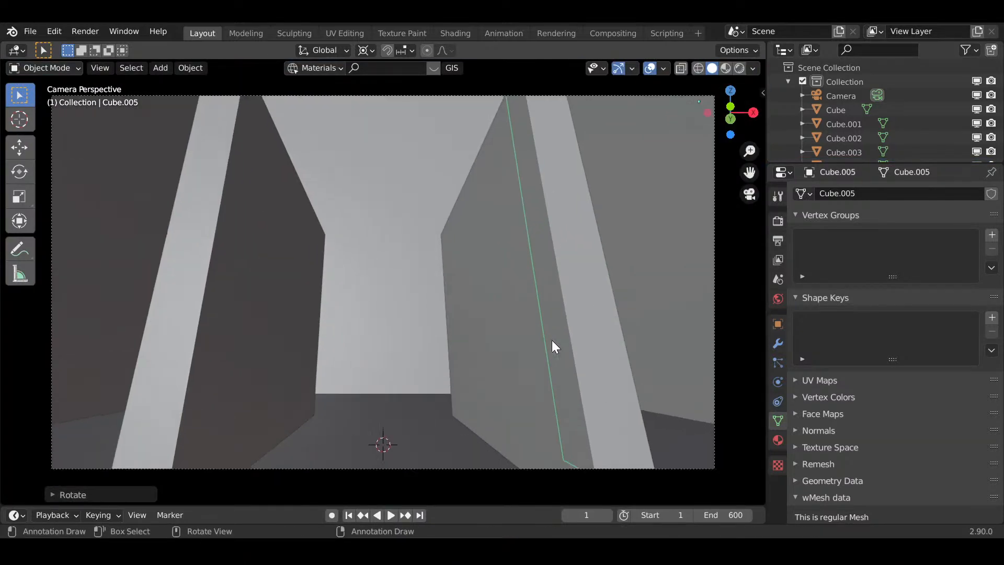
pyautogui.scroll(-1, 572, 329)
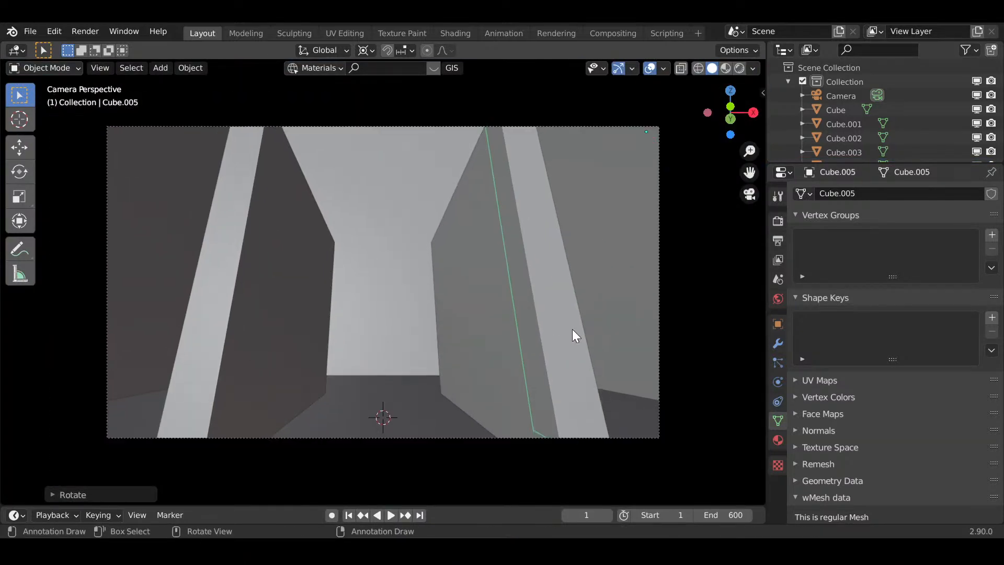
pyautogui.click(839, 95)
pyautogui.press('g')
pyautogui.press('y')
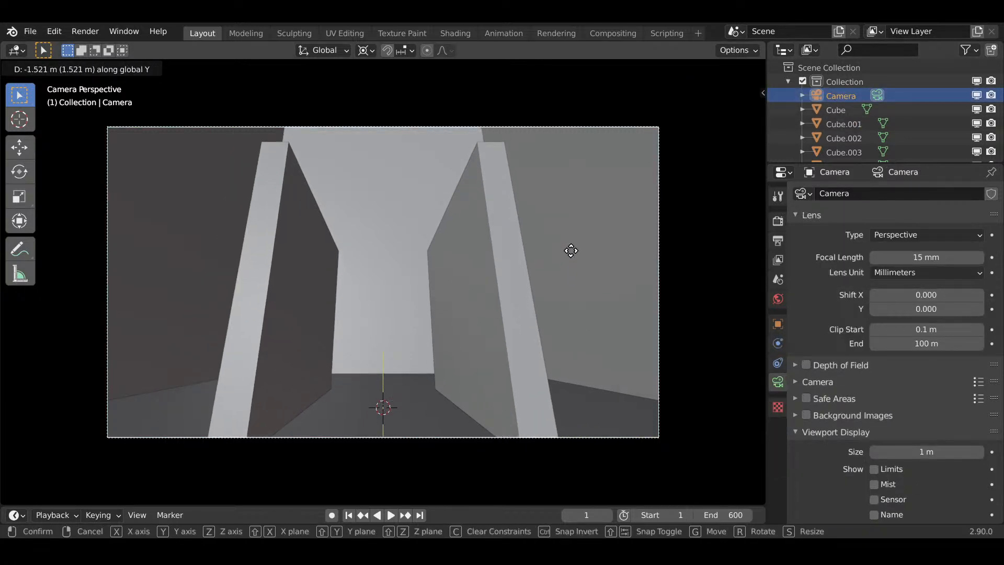
pyautogui.click(534, 249)
pyautogui.click(498, 247)
pyautogui.click(217, 234)
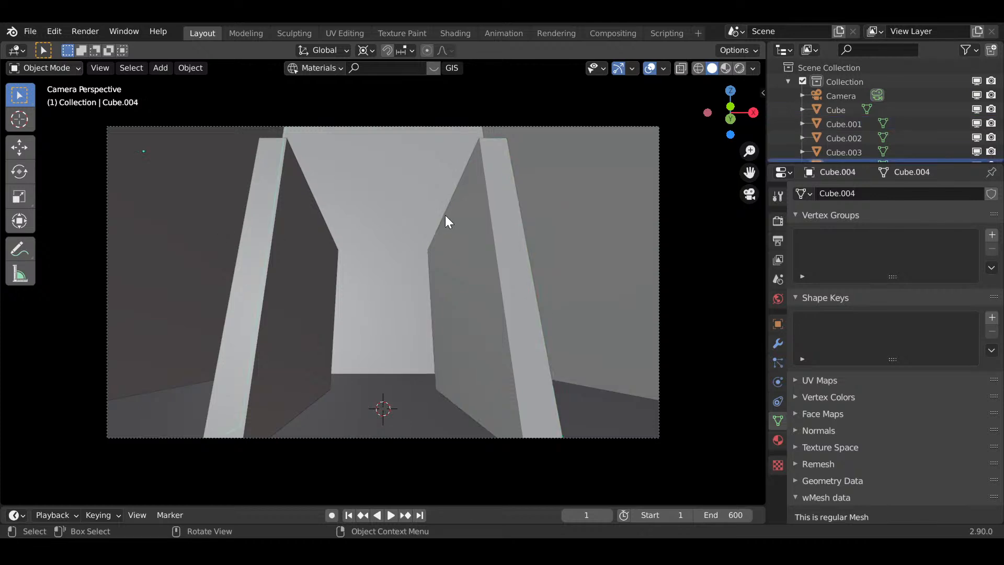
pyautogui.click(455, 217)
pyautogui.click(538, 220)
pyautogui.click(260, 242)
pyautogui.click(546, 290)
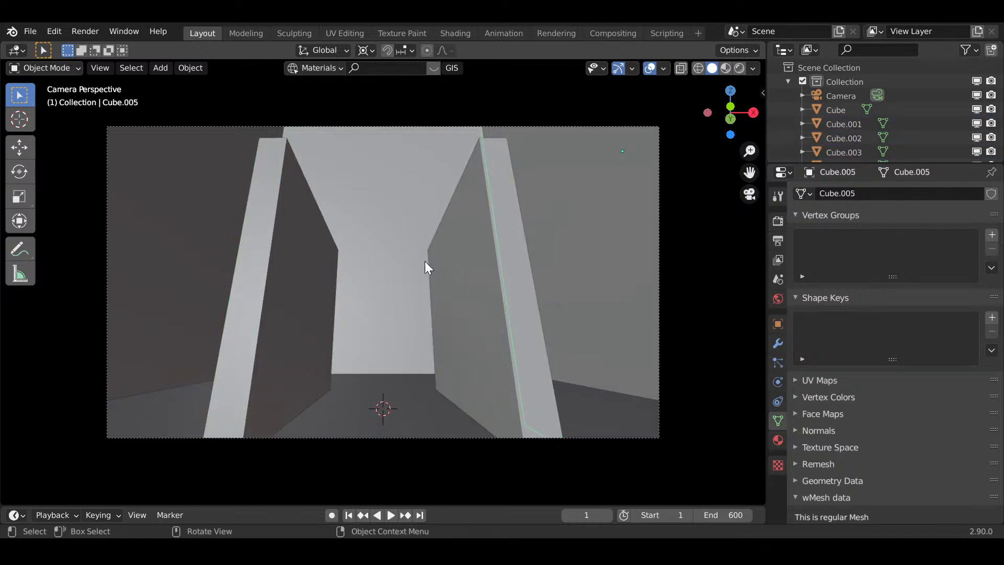
pyautogui.click(429, 343)
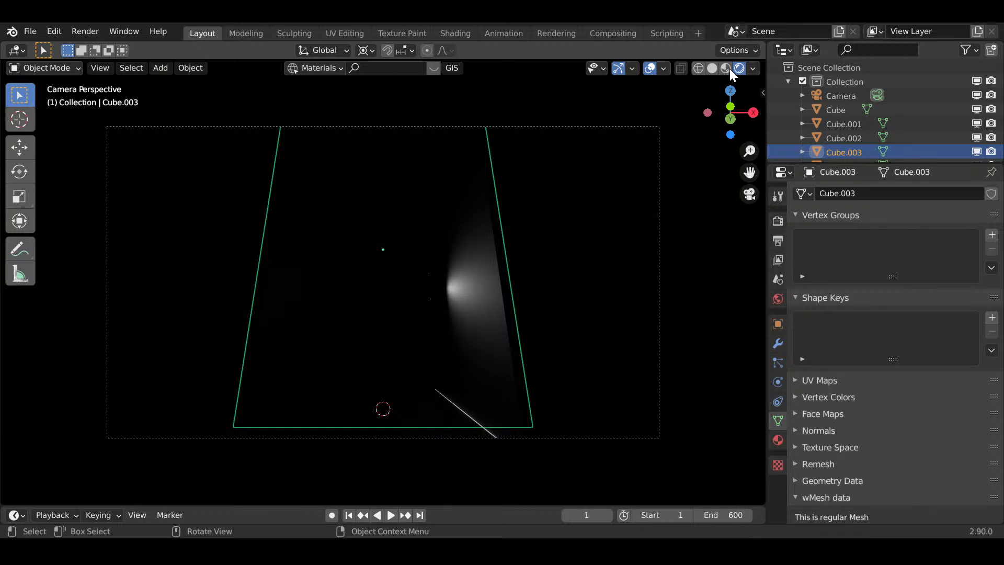
# - Show the scene in material preview and give the floor a new material with a grey base color of value 0.693
pyautogui.click(729, 68)
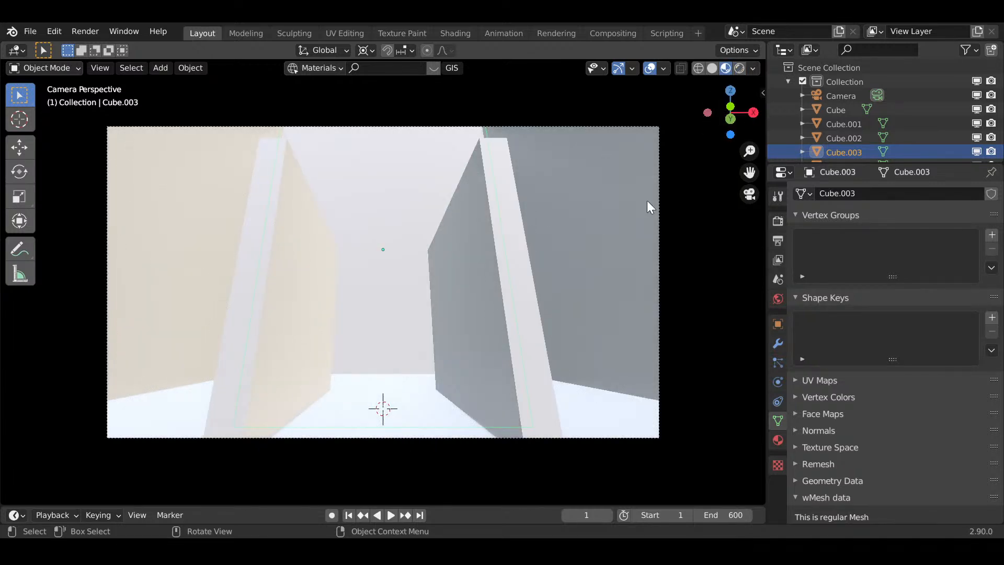
pyautogui.click(371, 361)
pyautogui.click(381, 410)
pyautogui.click(382, 408)
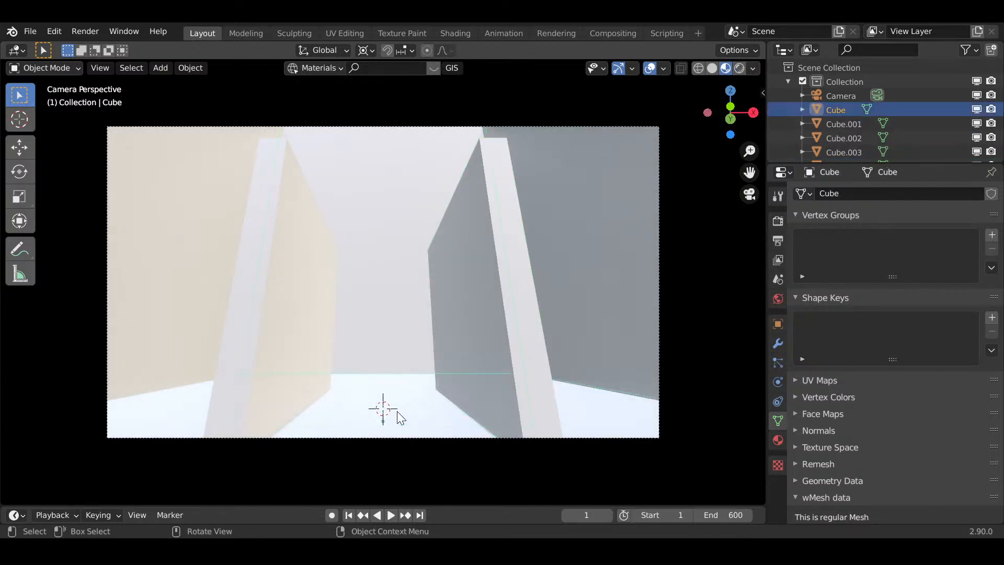
pyautogui.click(777, 439)
pyautogui.click(914, 253)
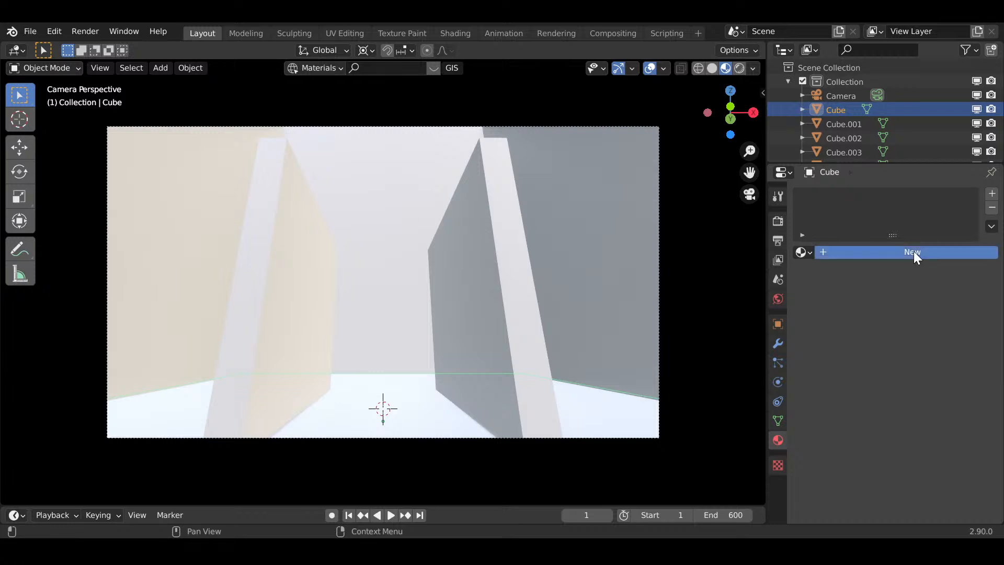
pyautogui.click(953, 393)
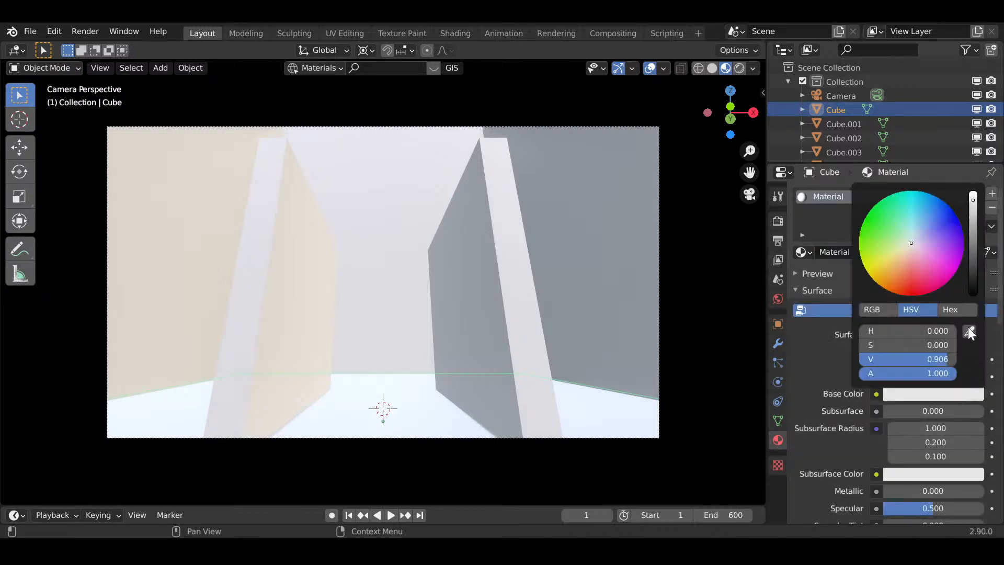
pyautogui.moveTo(972, 262); pyautogui.dragTo(973, 239)
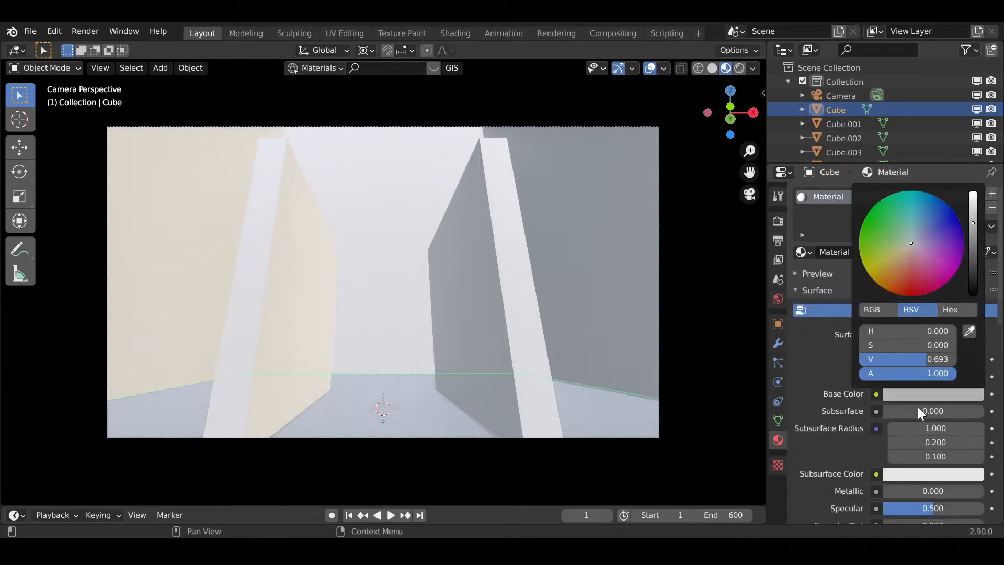
# - Set the floor material's metallic to 1.000 and roughness to 0.200, and darken its base color to a value of about 0.39
pyautogui.scroll(-2, 953, 471)
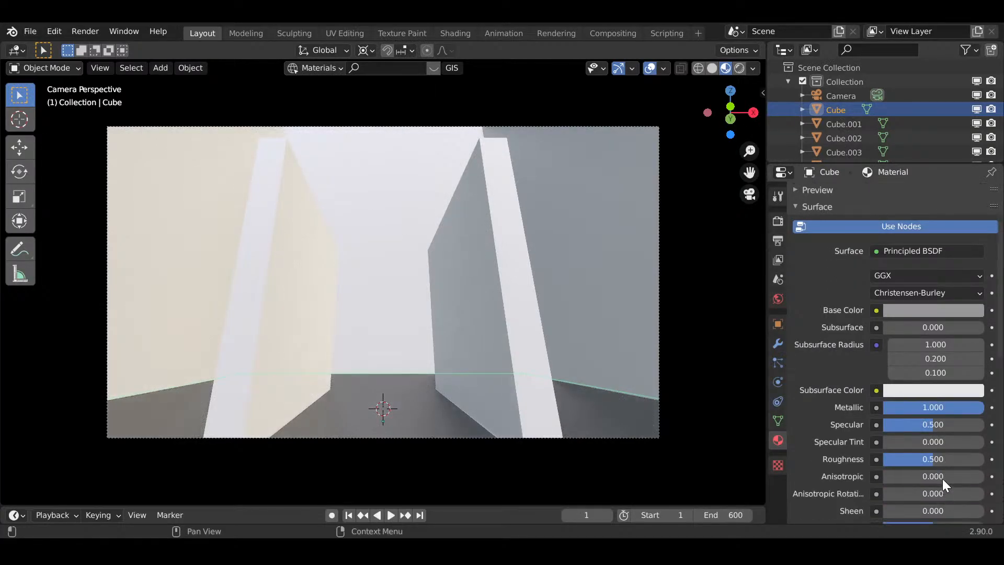
pyautogui.scroll(-2, 944, 486)
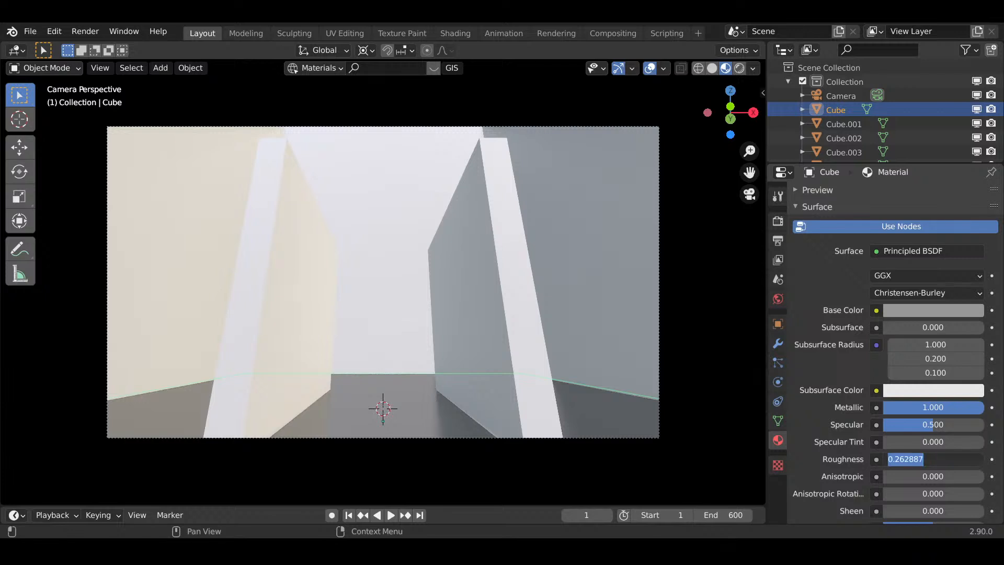
pyautogui.scroll(3, 911, 460)
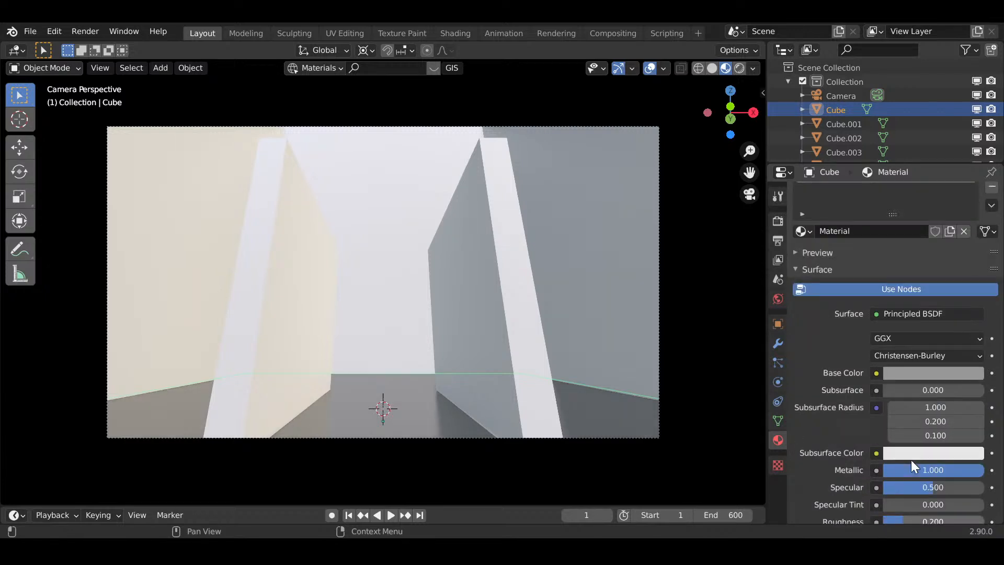
pyautogui.click(941, 371)
pyautogui.moveTo(972, 213); pyautogui.dragTo(972, 235)
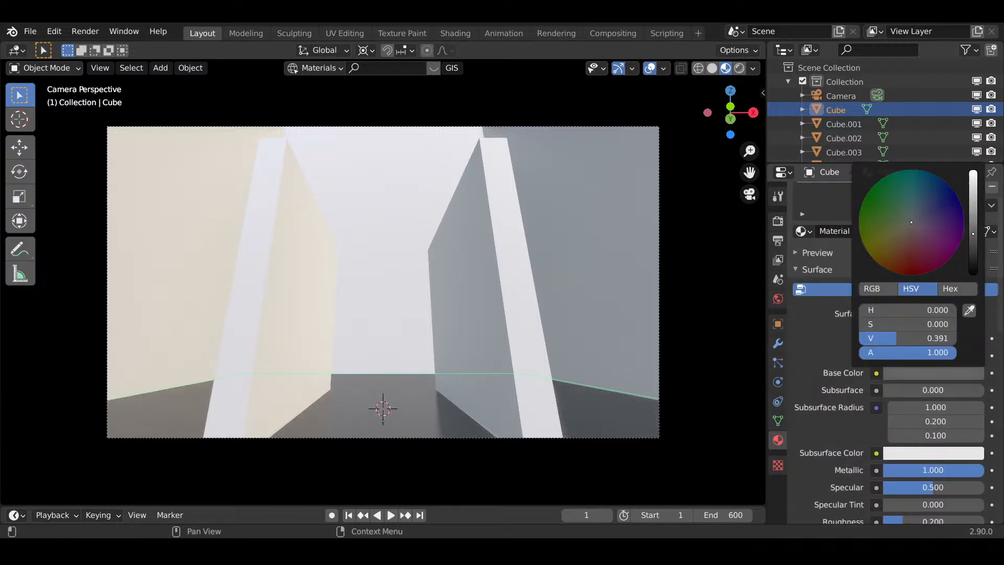
# - Raise the scene's light above the two small walls and change its type to Sun
pyautogui.moveTo(608, 283); pyautogui.dragTo(444, 267, button='middle')
pyautogui.scroll(-3, 850, 144)
pyautogui.click(846, 152)
pyautogui.scroll(-3, 452, 312)
pyautogui.scroll(2, 444, 267)
pyautogui.moveTo(470, 302); pyautogui.dragTo(450, 301, button='middle')
pyautogui.scroll(1, 449, 302)
pyautogui.press('g')
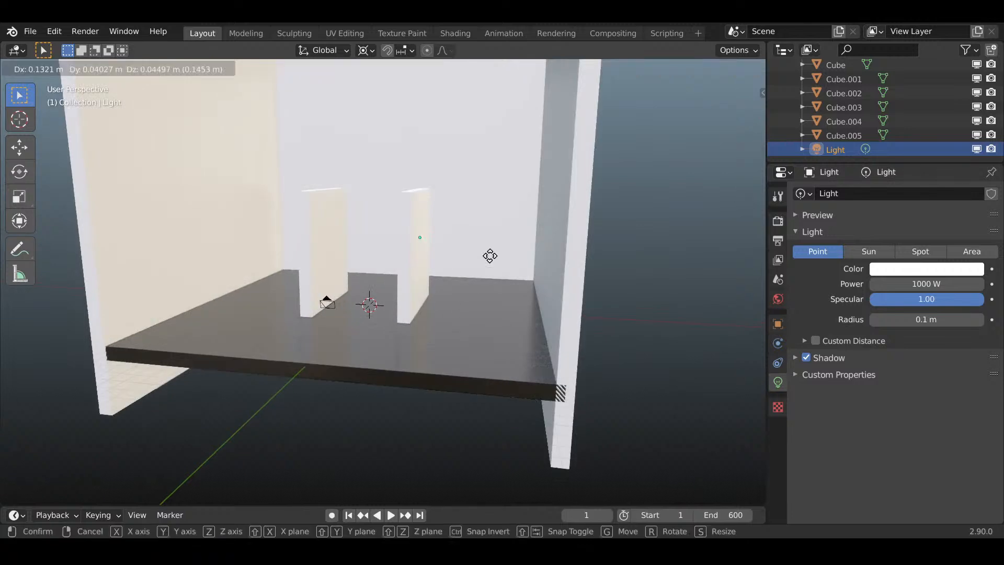
pyautogui.click(519, 194)
pyautogui.keyDown('shift'); pyautogui.moveTo(510, 293); pyautogui.dragTo(495, 386, button='middle'); pyautogui.keyUp('shift')
pyautogui.click(882, 253)
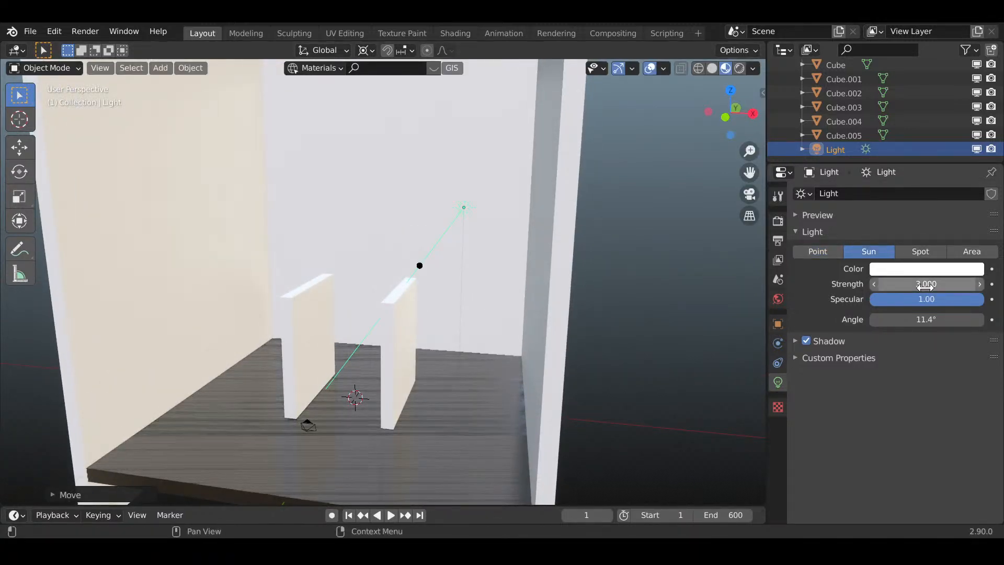
pyautogui.scroll(-1, 531, 369)
pyautogui.moveTo(529, 366); pyautogui.dragTo(567, 375, button='middle')
pyautogui.scroll(1, 535, 375)
pyautogui.press('r')
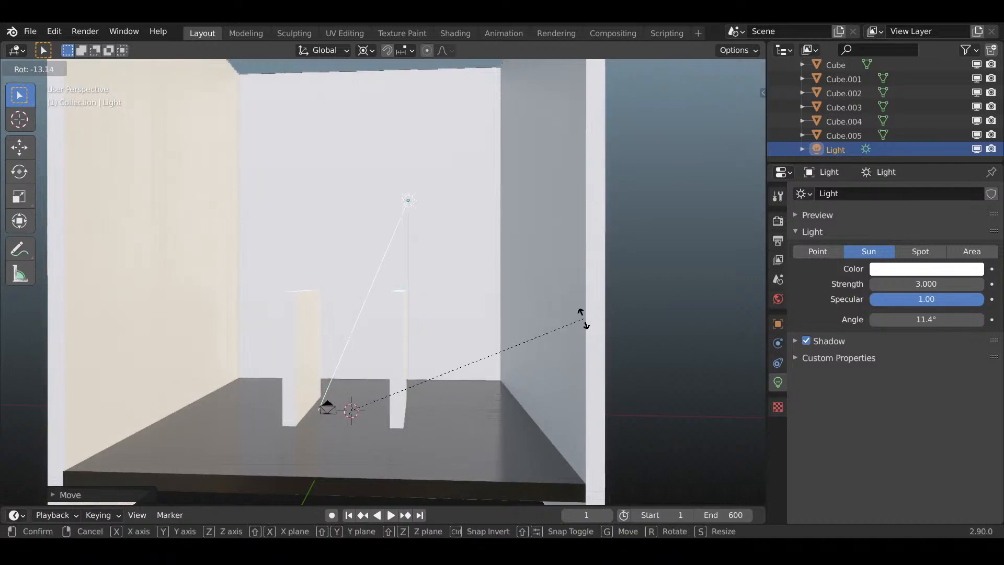
pyautogui.click(526, 329)
pyautogui.press('r')
pyautogui.click(611, 334)
# - Show the scene in rendered shading and rotate the sun light by about -44° so it shines toward the opposite side wall
pyautogui.click(739, 68)
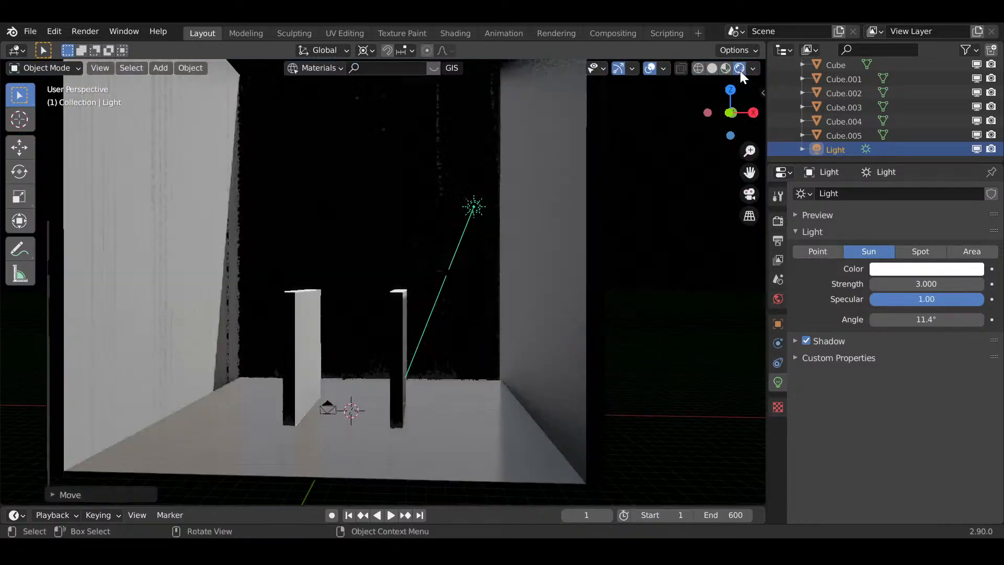
pyautogui.moveTo(555, 277); pyautogui.dragTo(599, 353, button='middle')
pyautogui.press('r')
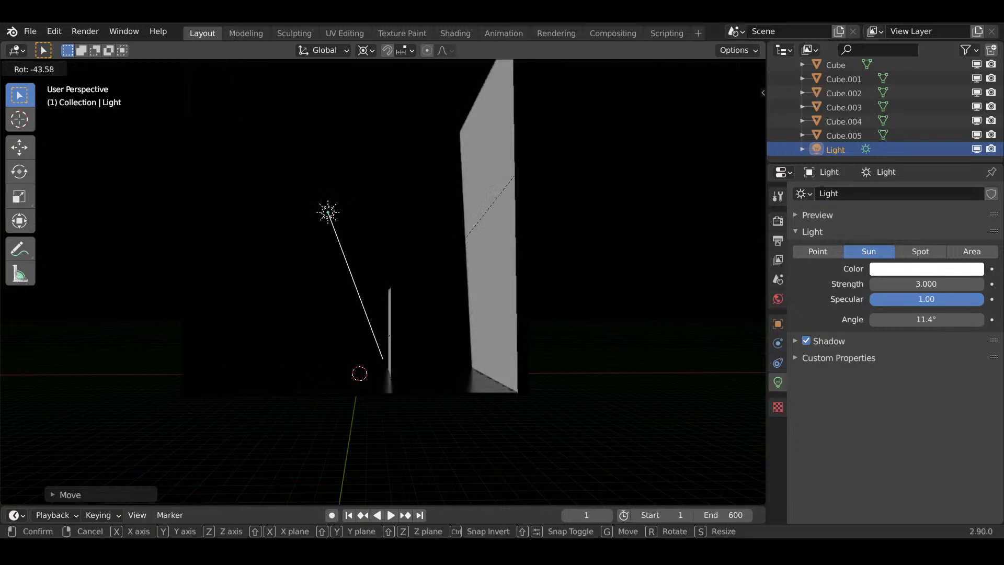
pyautogui.click(515, 175)
# - Rotate the sun light around the global Z axis in two passes to adjust its direction across the room
pyautogui.moveTo(515, 175); pyautogui.dragTo(517, 369, button='middle')
pyautogui.press('r')
pyautogui.press('z')
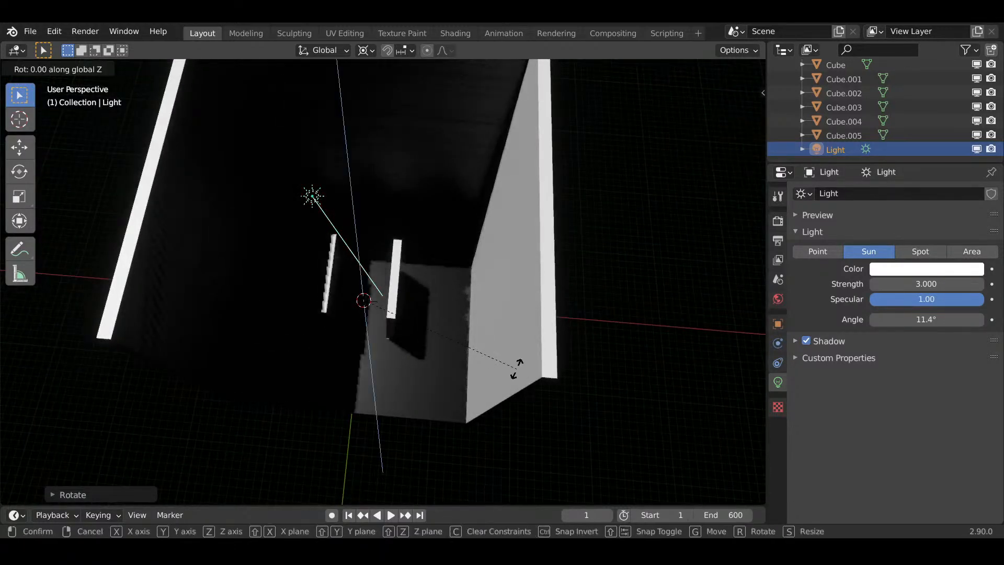
pyautogui.click(482, 209)
pyautogui.moveTo(482, 208); pyautogui.dragTo(513, 293, button='middle')
pyautogui.press('r')
pyautogui.press('z')
pyautogui.click(441, 481)
# - Move the sun light up and outside the room, above the walls
pyautogui.moveTo(440, 482); pyautogui.dragTo(541, 369, button='middle')
pyautogui.press('g')
pyautogui.click(467, 252)
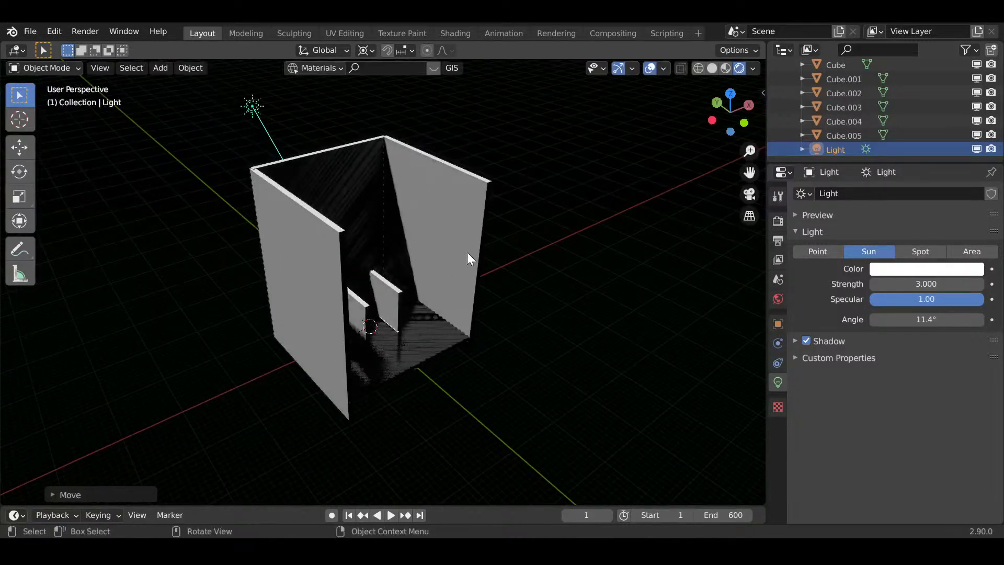
# - Enable contact shadows in the sun light's shadow settings
pyautogui.moveTo(467, 253); pyautogui.dragTo(677, 326, button='middle')
pyautogui.scroll(3, 678, 326)
pyautogui.click(796, 341)
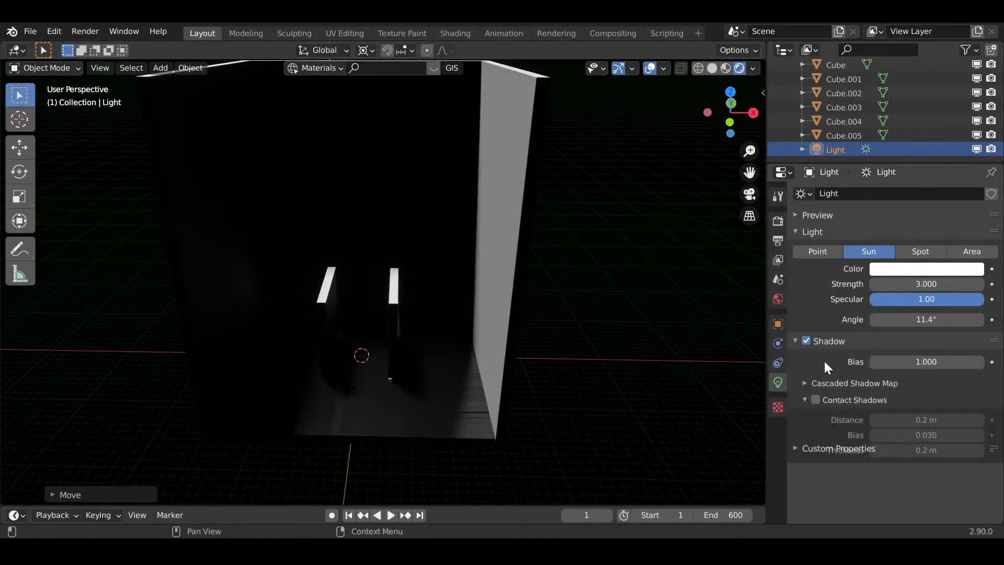
pyautogui.click(815, 399)
pyautogui.moveTo(507, 400); pyautogui.dragTo(529, 366, button='middle')
pyautogui.press('s')
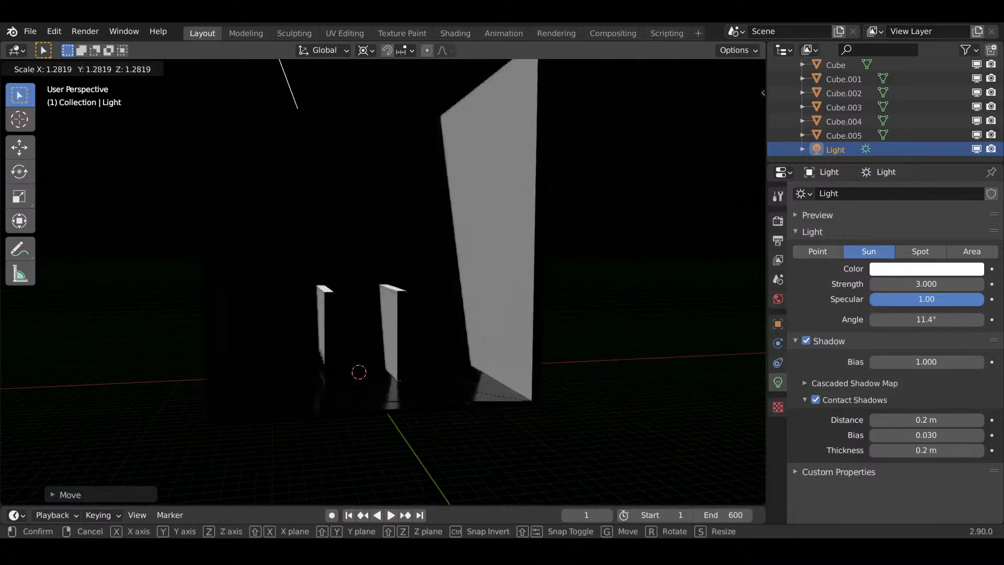
pyautogui.click(530, 369)
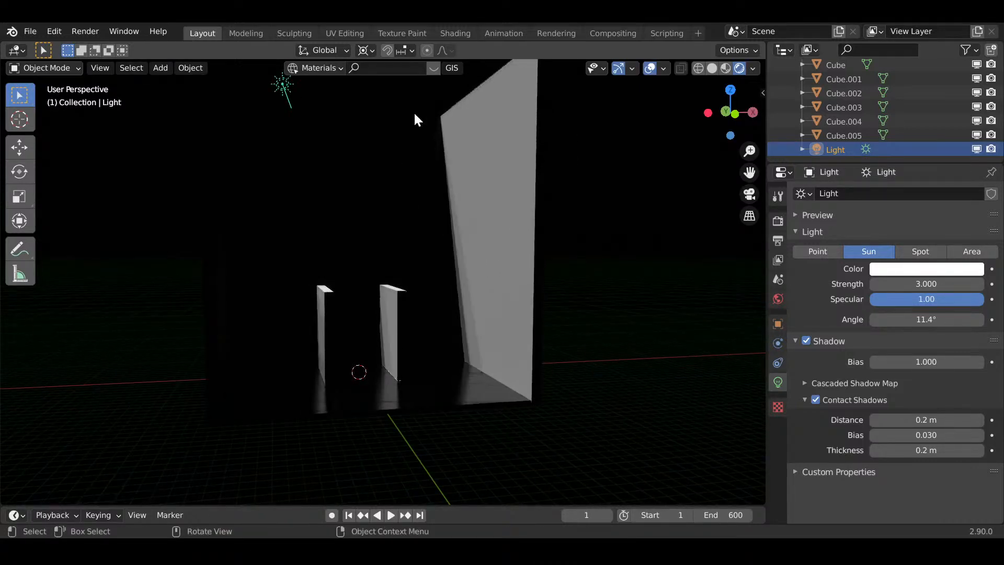
# - Change the transform pivot point and scale the sun light
pyautogui.click(366, 50)
pyautogui.click(390, 112)
pyautogui.scroll(-3, 390, 112)
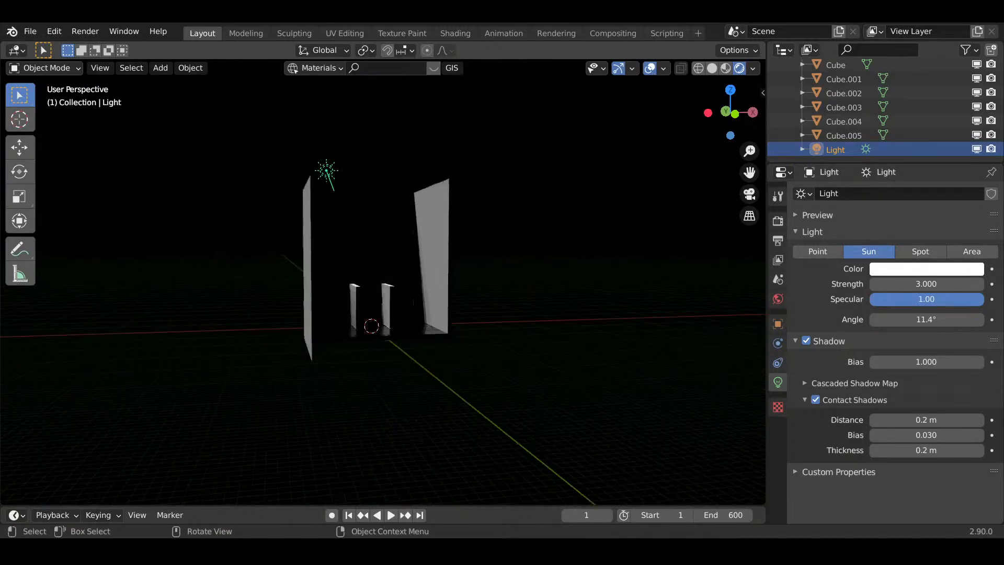
pyautogui.press('s')
pyautogui.click(553, 349)
# - Move the sun light to a new position above the room and check how it lights the two inner partitions
pyautogui.moveTo(553, 349); pyautogui.dragTo(502, 334, button='middle')
pyautogui.press('g')
pyautogui.click(578, 340)
pyautogui.moveTo(578, 340); pyautogui.dragTo(430, 333, button='middle')
pyautogui.scroll(2, 430, 332)
pyautogui.moveTo(435, 387); pyautogui.dragTo(461, 325, button='middle')
pyautogui.scroll(4, 459, 340)
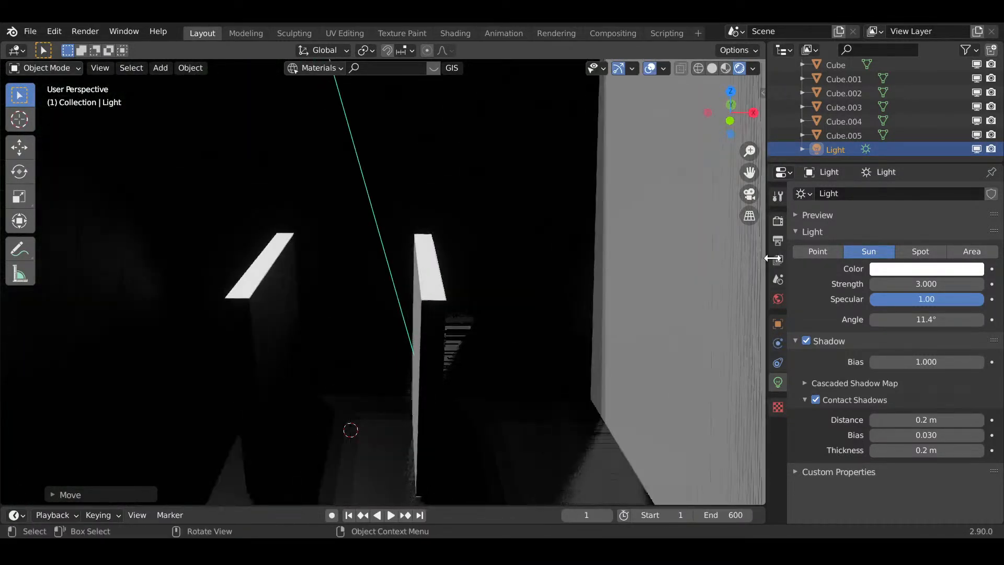
# - Open the World settings to reach the background surface options
pyautogui.click(778, 220)
pyautogui.click(777, 242)
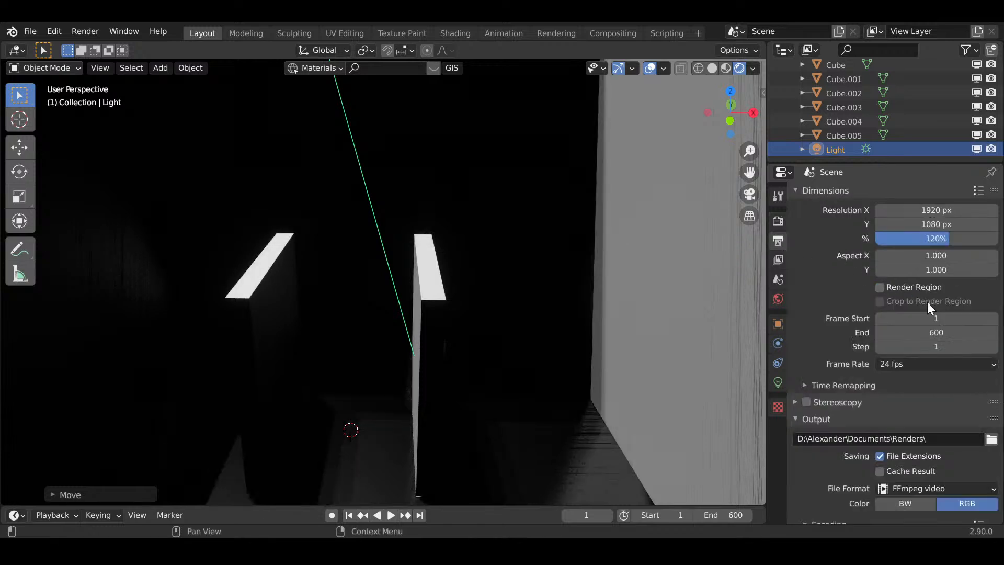
pyautogui.click(778, 260)
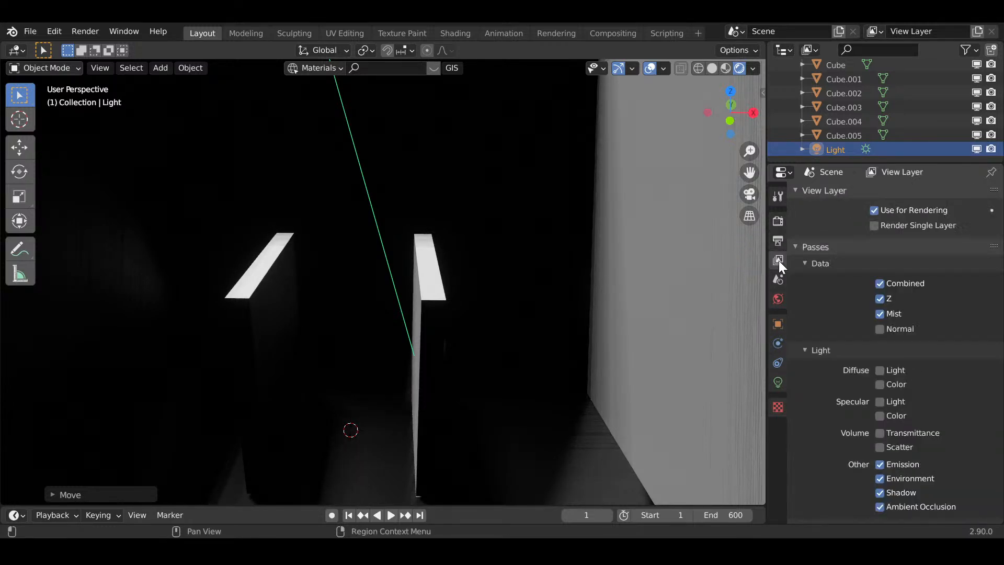
pyautogui.click(779, 300)
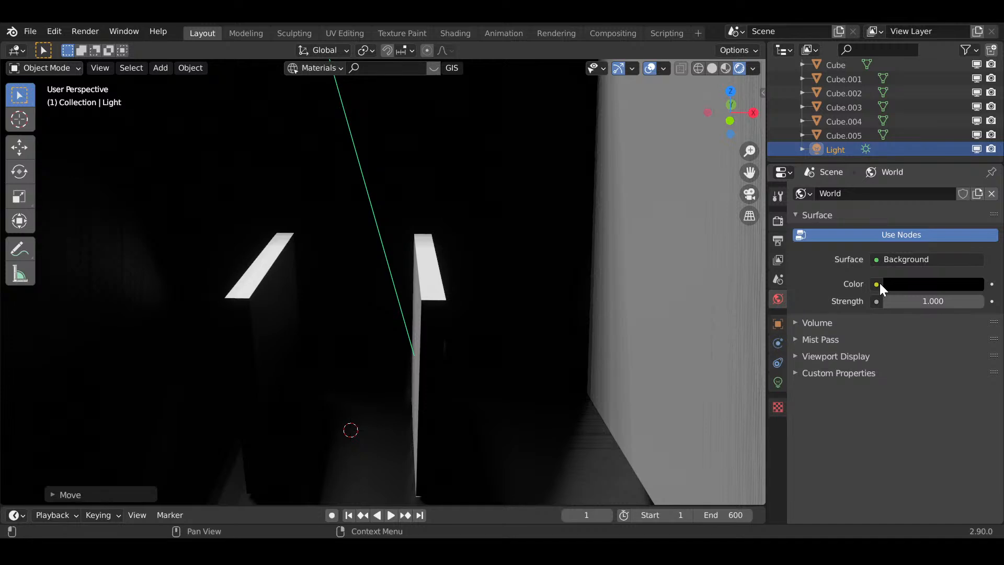
pyautogui.click(888, 261)
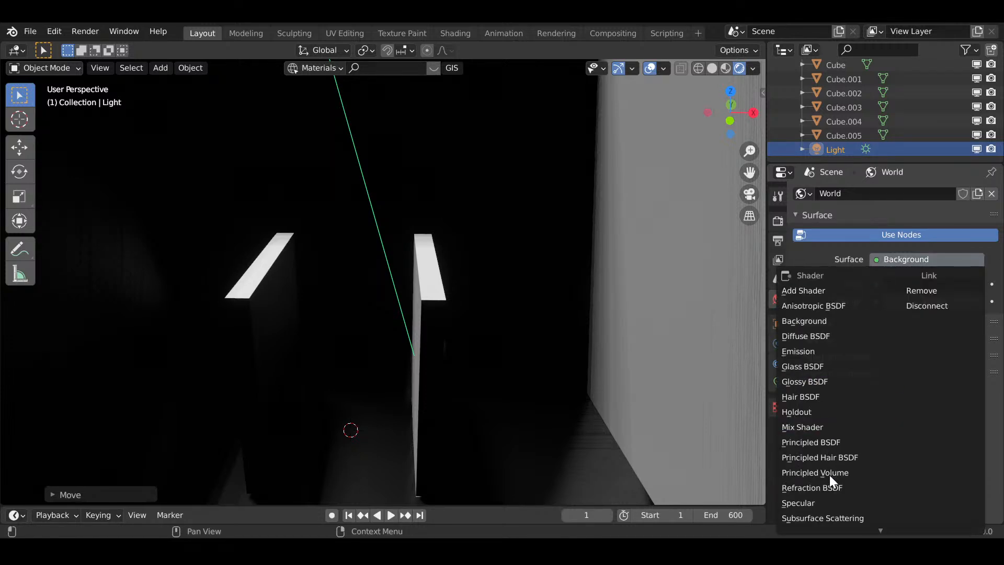
pyautogui.scroll(-6, 833, 488)
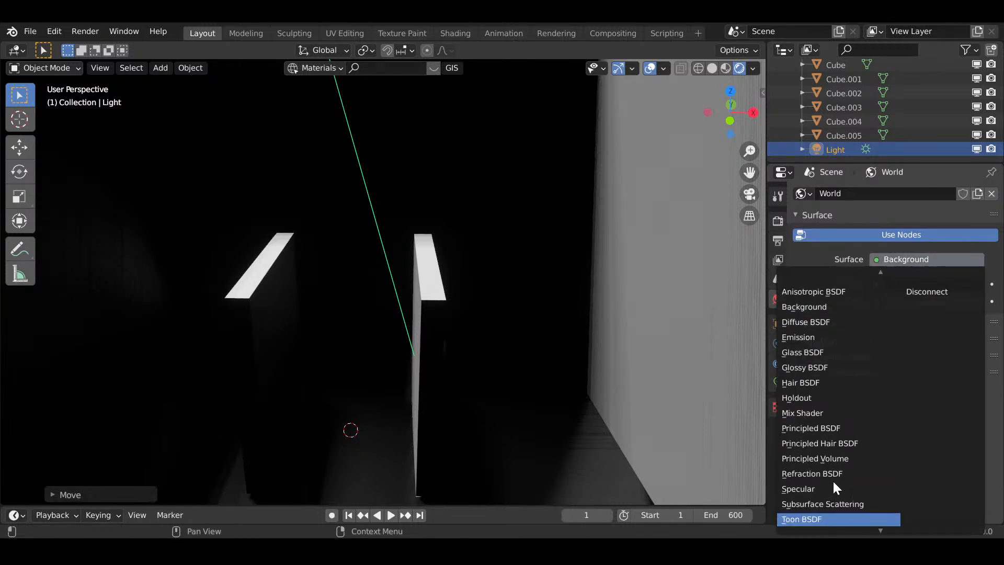
pyautogui.scroll(2, 832, 387)
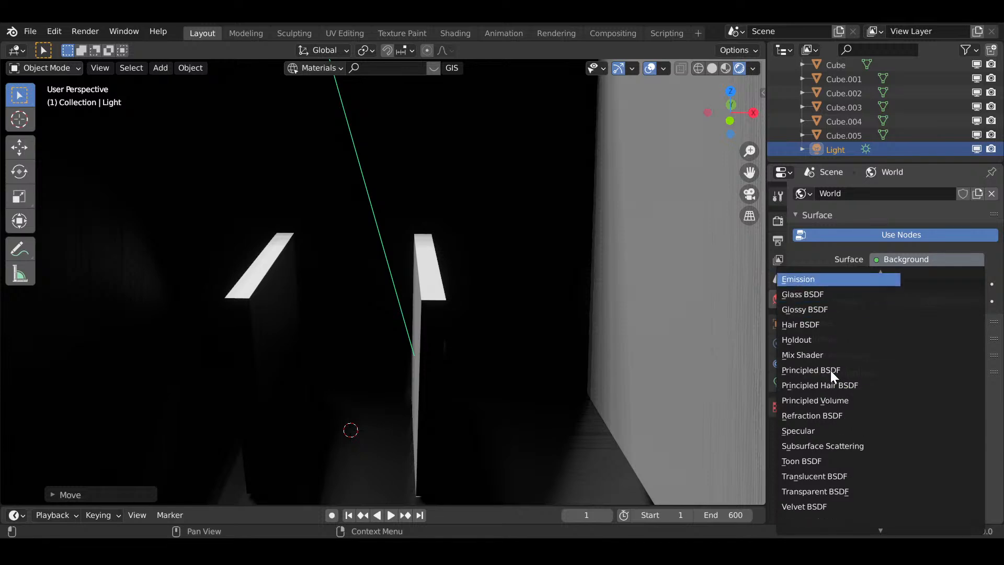
# - Use an Environment Texture as the colour of the World background
pyautogui.click(877, 283)
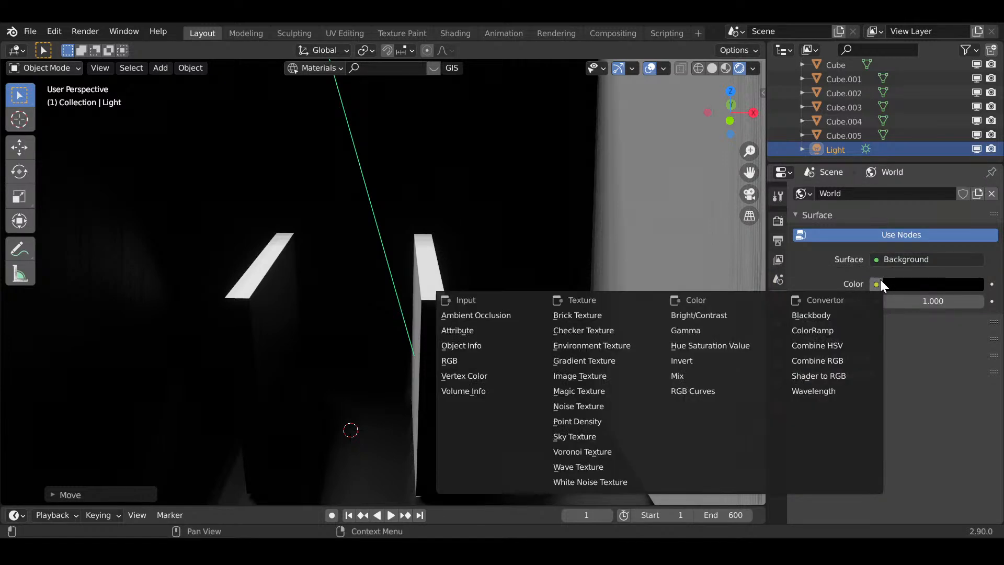
pyautogui.click(598, 345)
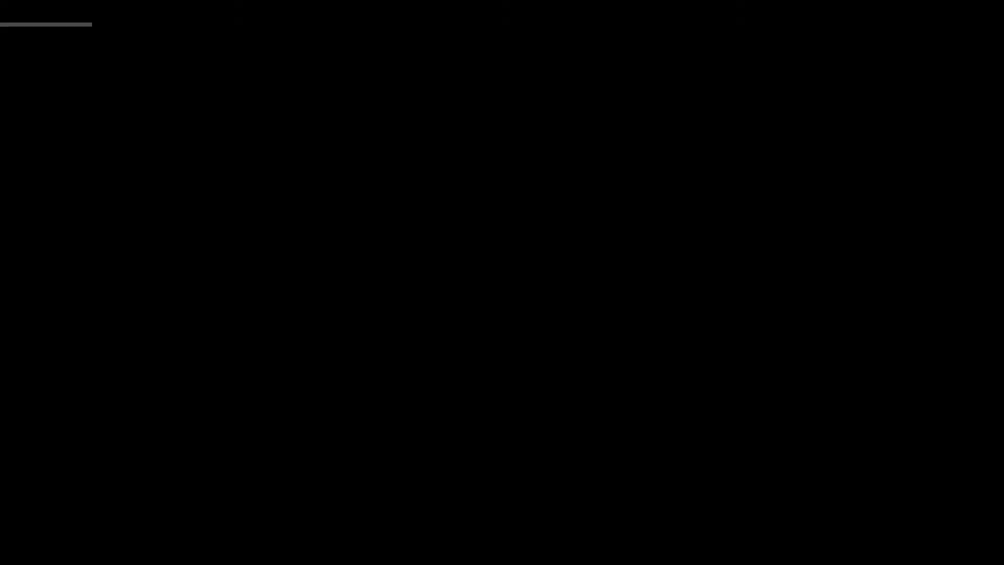
pyautogui.moveTo(598, 345); pyautogui.dragTo(732, 339, button='middle')
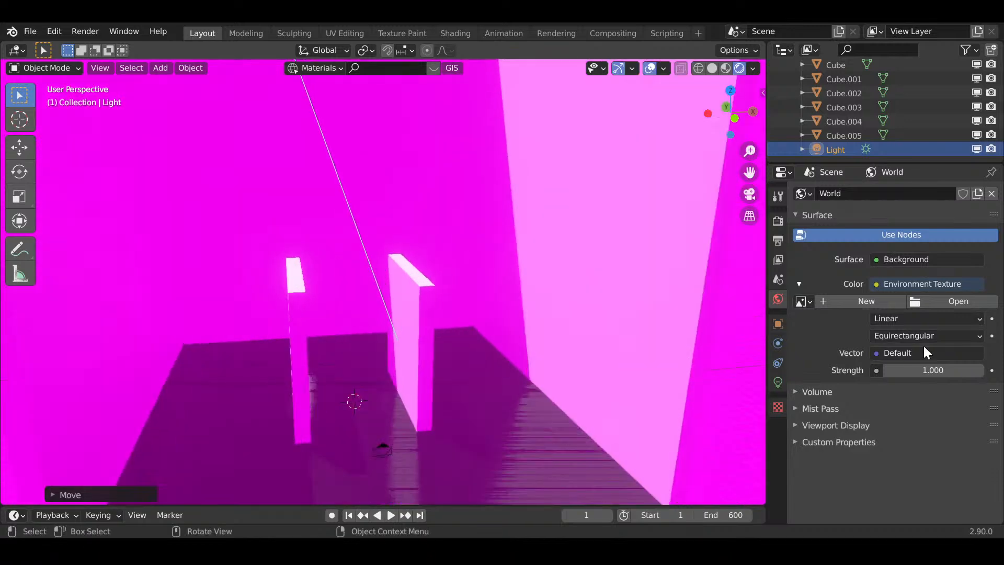
# - Load adams_place_bridge_4k.hdr from the HDRIs folder in Documents as the World's environment image
pyautogui.click(959, 301)
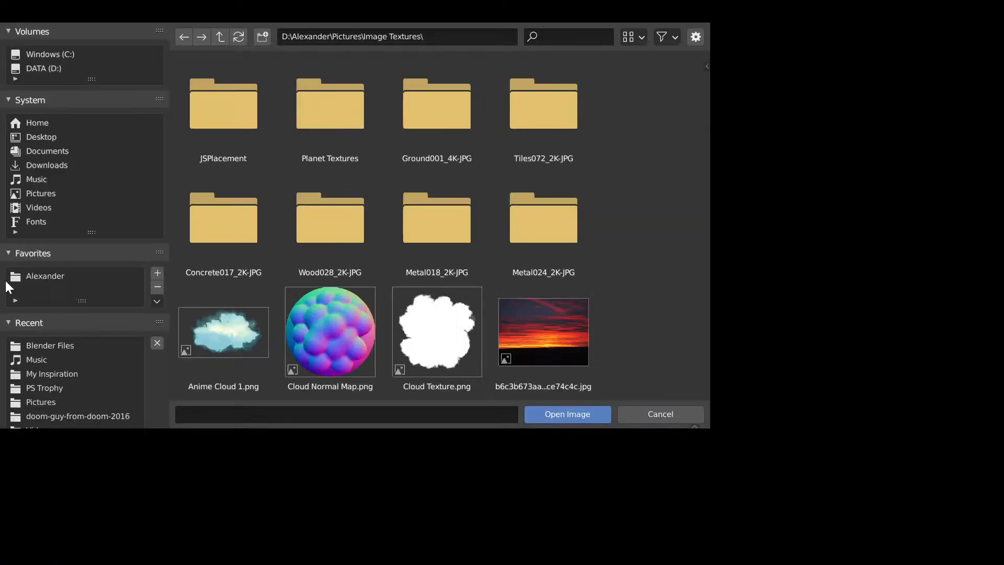
pyautogui.click(45, 277)
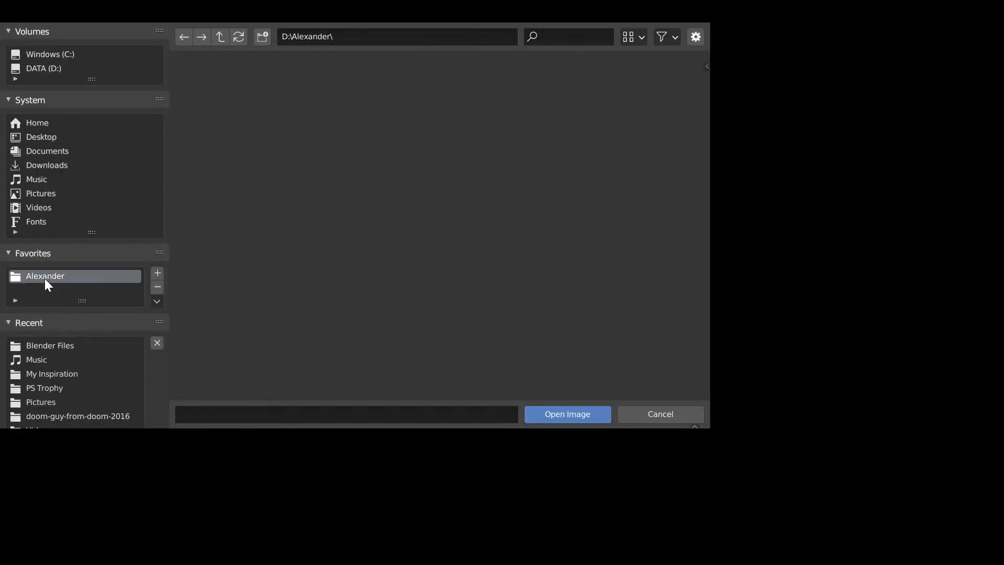
pyautogui.click(237, 250)
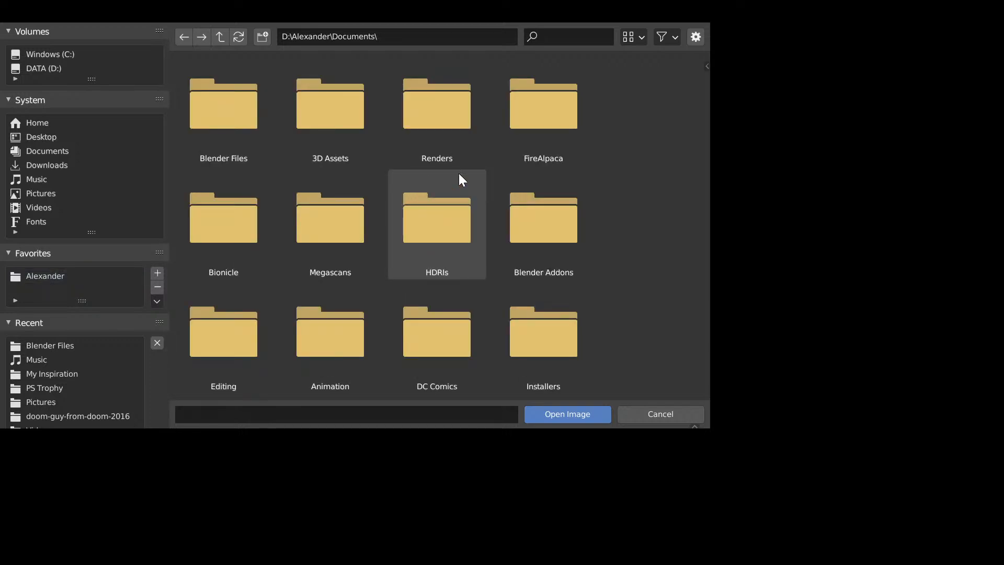
pyautogui.scroll(-1, 487, 225)
pyautogui.doubleClick(448, 197)
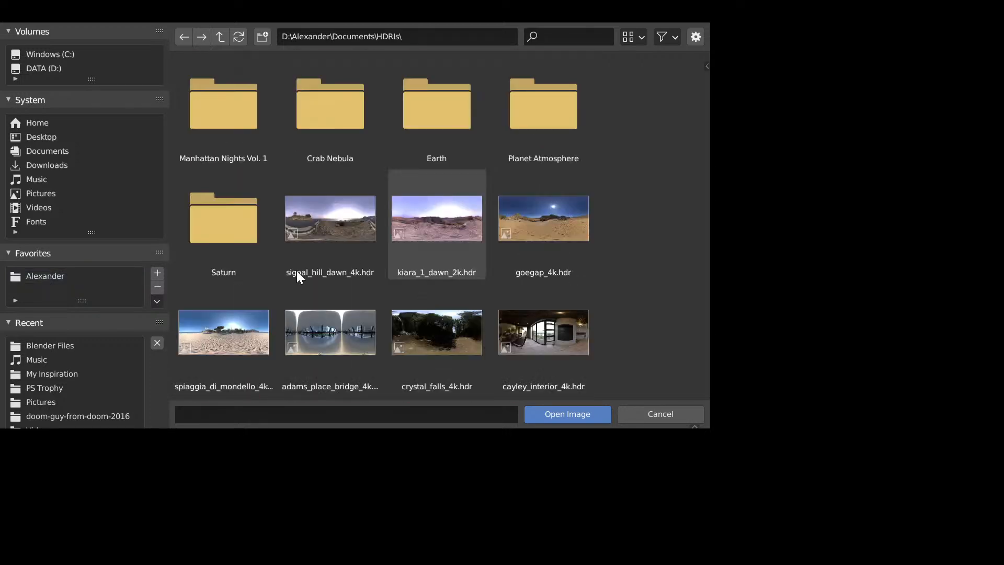
pyautogui.scroll(-2, 522, 251)
pyautogui.scroll(-2, 522, 247)
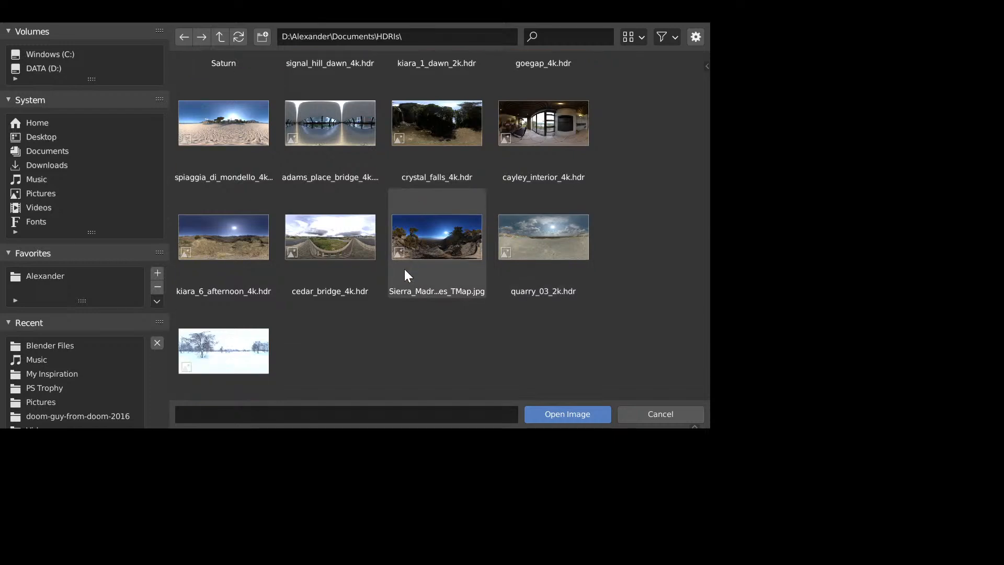
pyautogui.scroll(2, 522, 259)
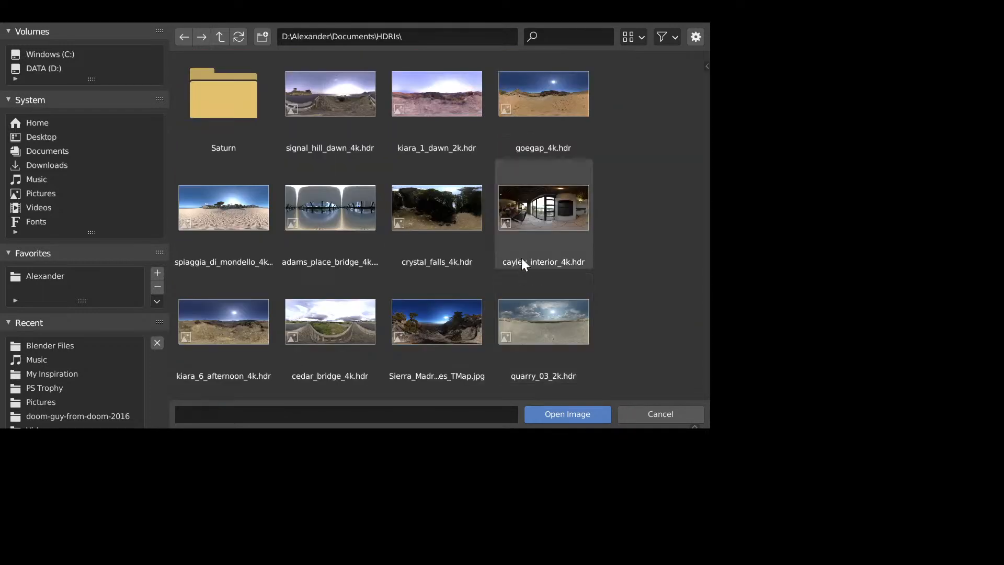
pyautogui.click(347, 208)
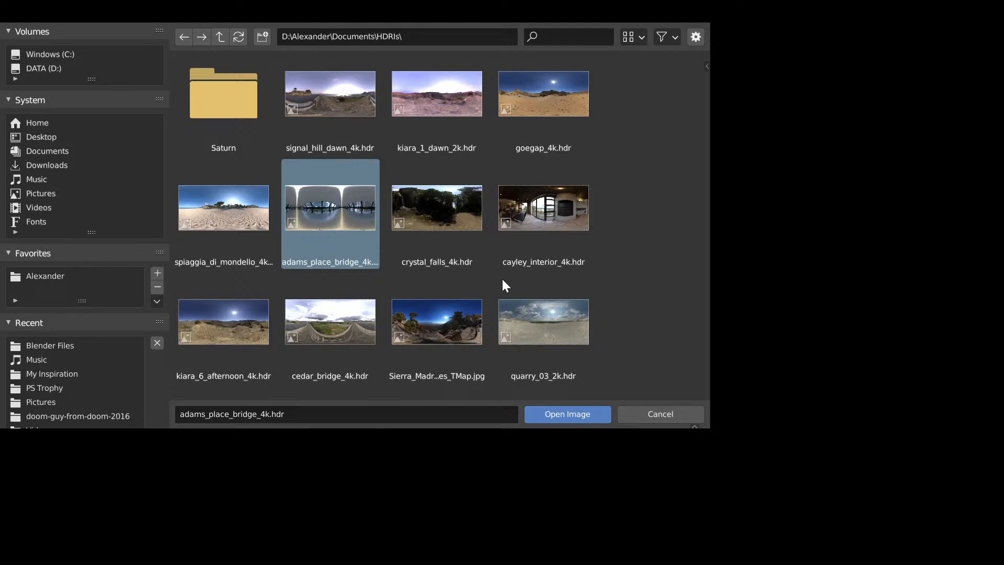
pyautogui.press('Return')
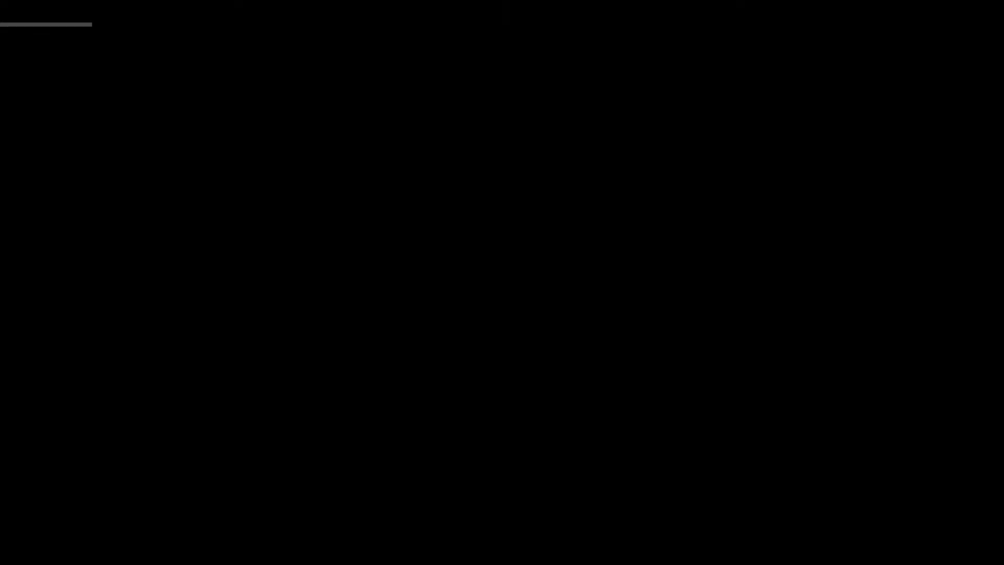
# - Examine the environment lighting on the walls and floor from several angles and through the camera
pyautogui.scroll(8, 455, 293)
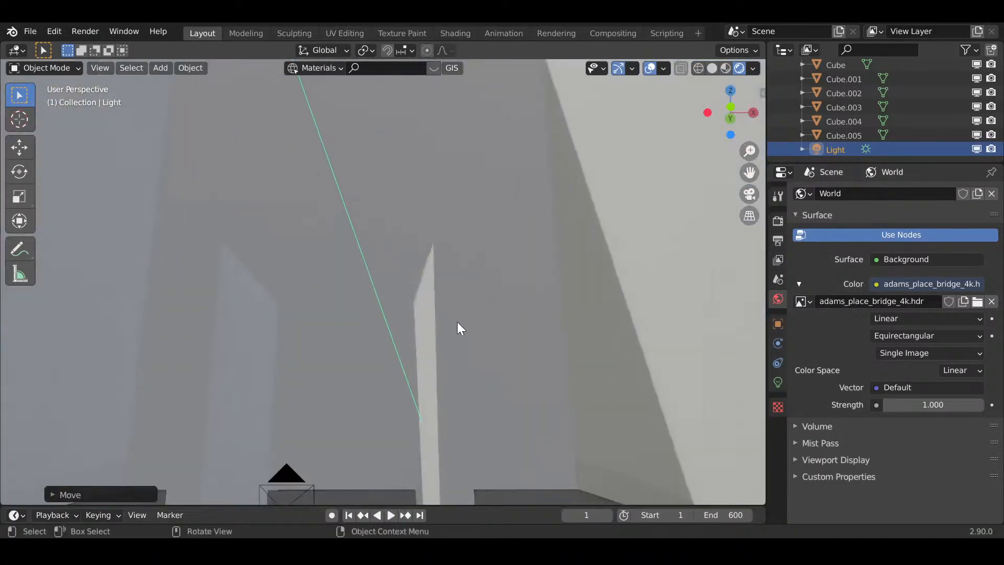
pyautogui.moveTo(457, 322); pyautogui.dragTo(481, 405, button='middle')
pyautogui.scroll(-5, 427, 393)
pyautogui.scroll(5, 520, 365)
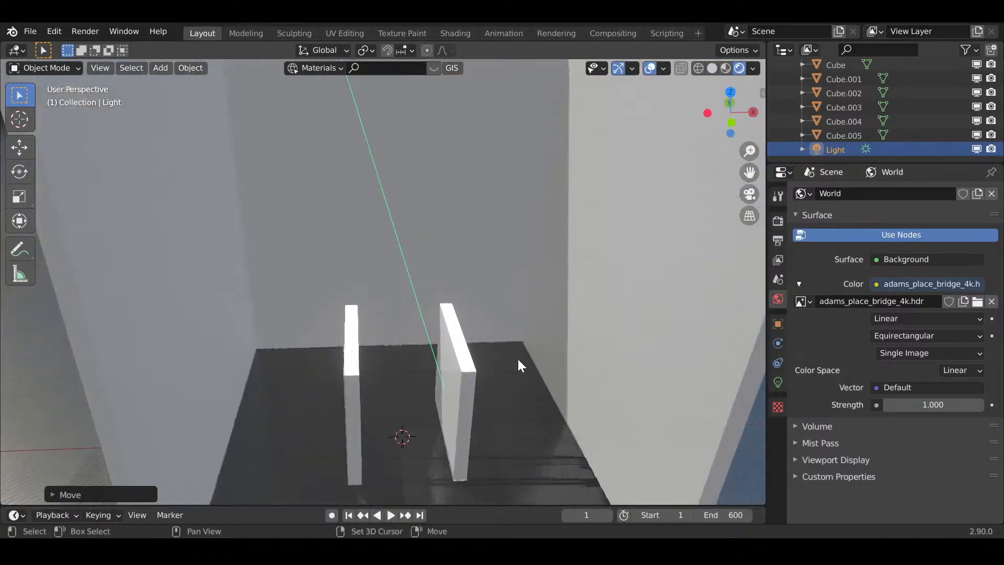
pyautogui.moveTo(520, 365); pyautogui.dragTo(488, 240, button='middle')
pyautogui.press('KP_0')
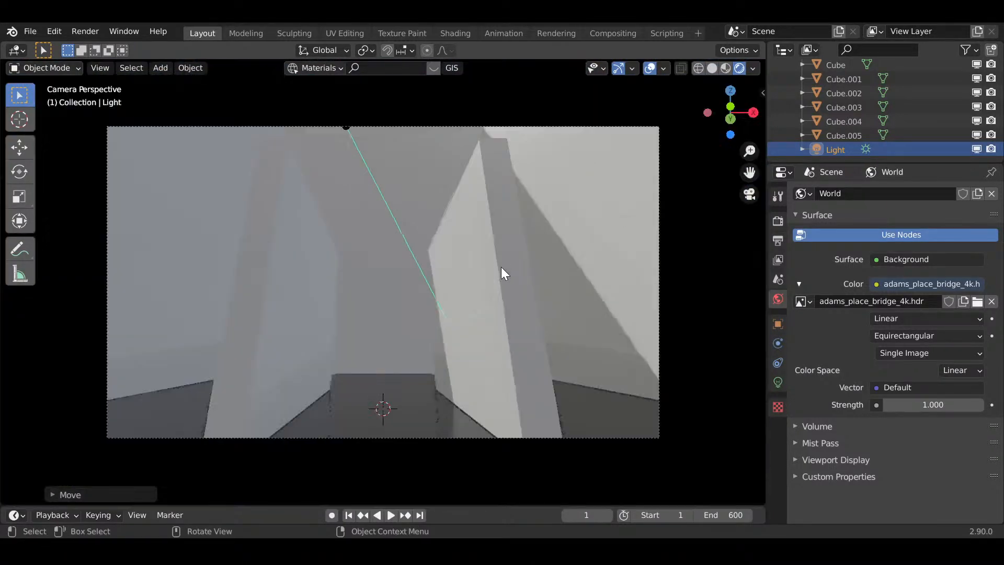
pyautogui.scroll(2, 502, 270)
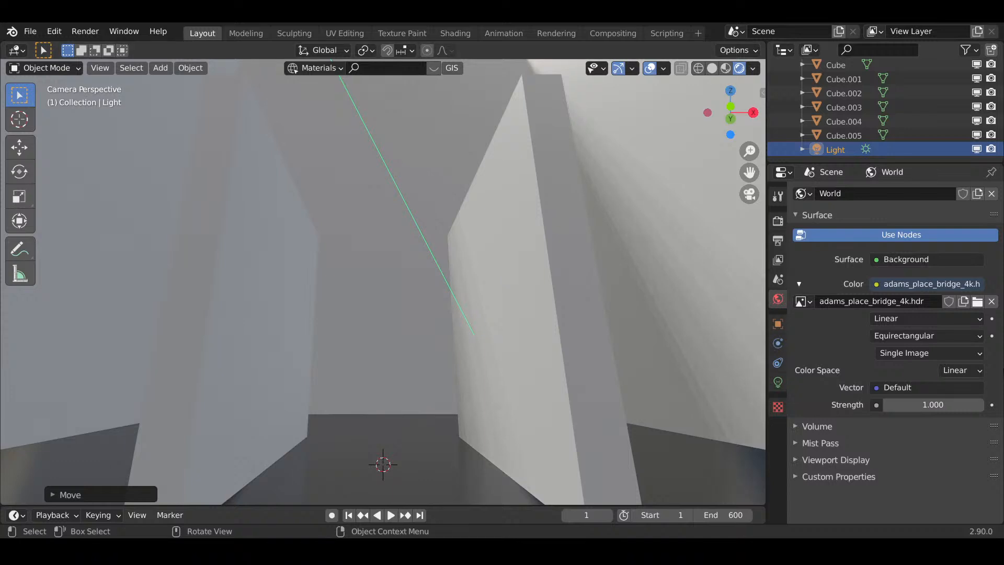
# - Replace the World's environment image with cayley_interior_4k.hdr from the HDRIs folder
pyautogui.click(976, 308)
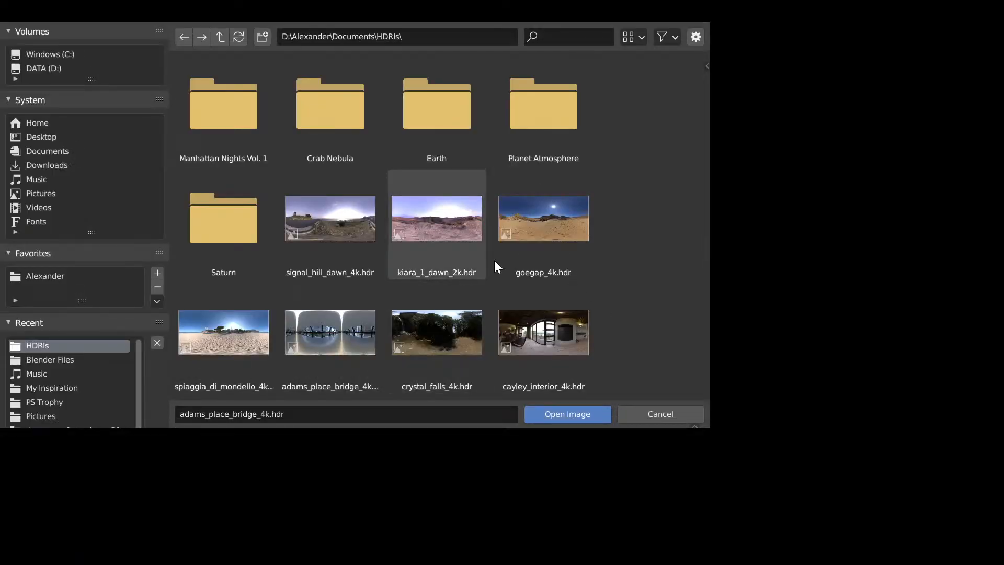
pyautogui.scroll(-2, 501, 271)
pyautogui.click(559, 284)
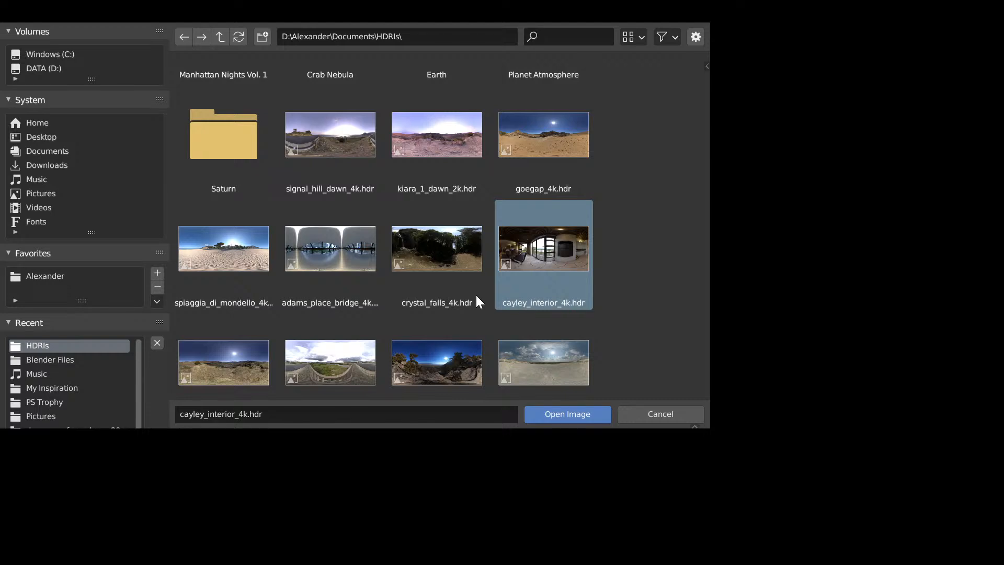
pyautogui.press('Return')
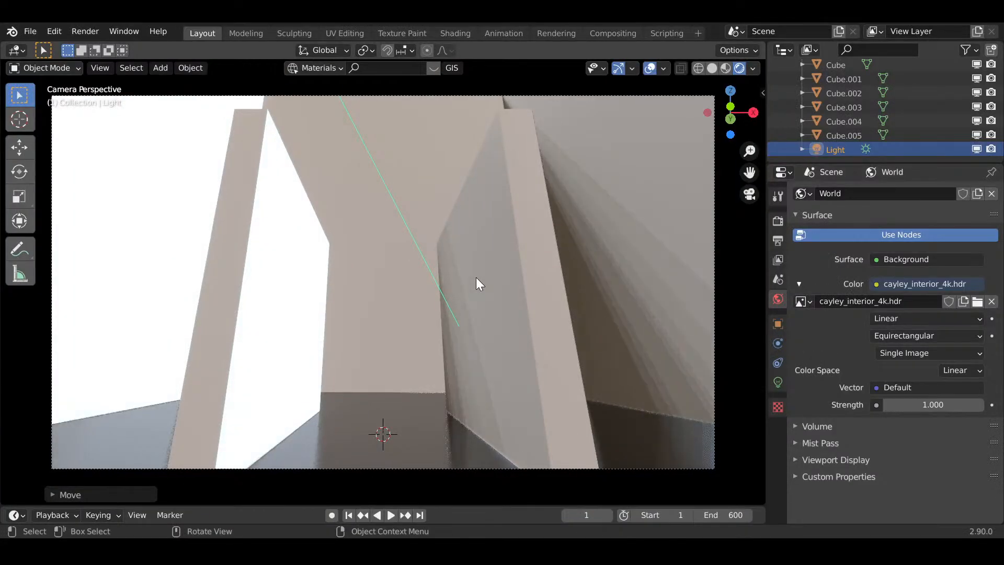
# - Switch to the Shading workspace, look through the camera and show the World's shader nodes
pyautogui.click(467, 34)
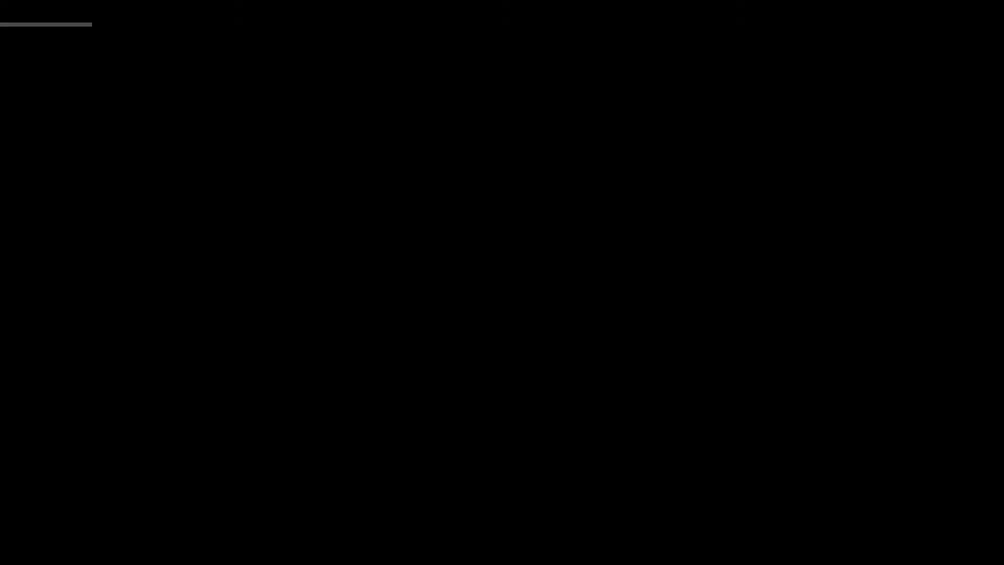
pyautogui.press('KP_0')
pyautogui.scroll(3, 629, 369)
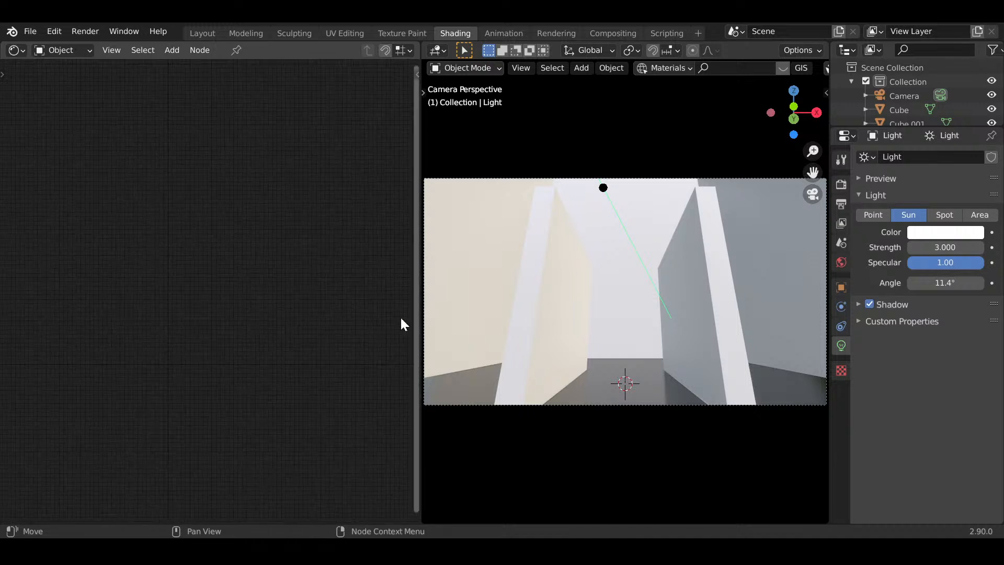
pyautogui.click(46, 50)
pyautogui.click(54, 81)
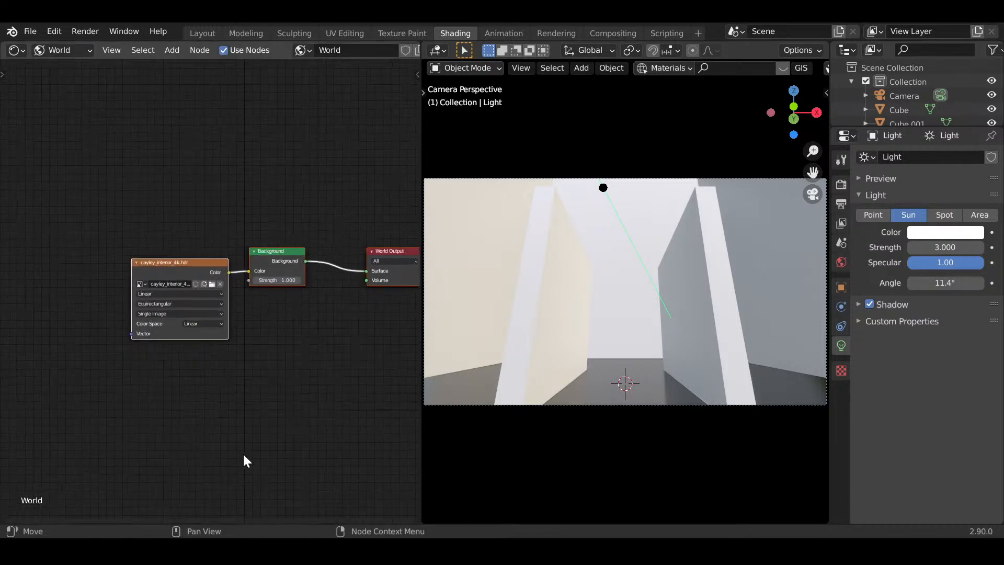
# - Add Mapping and Texture Coordinate nodes to the cayley_interior_4k.hdr environment texture node
pyautogui.scroll(2, 246, 447)
pyautogui.moveTo(216, 304); pyautogui.dragTo(146, 330, button='middle')
pyautogui.moveTo(57, 335); pyautogui.dragTo(287, 336, button='middle')
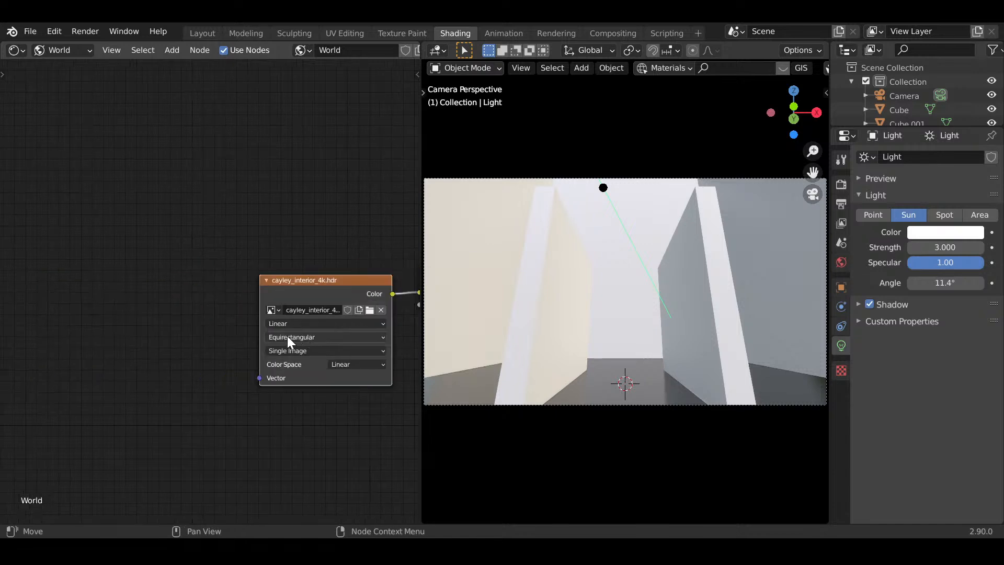
pyautogui.moveTo(289, 298); pyautogui.dragTo(242, 302)
pyautogui.hotkey('ctrl', 't')
pyautogui.moveTo(126, 386); pyautogui.dragTo(209, 372, button='middle')
pyautogui.moveTo(70, 449); pyautogui.dragTo(116, 391, button='middle')
pyautogui.scroll(4, 197, 383)
pyautogui.moveTo(282, 373); pyautogui.dragTo(180, 383, button='middle')
pyautogui.scroll(1, 218, 426)
pyautogui.moveTo(218, 426); pyautogui.dragTo(179, 425, button='middle')
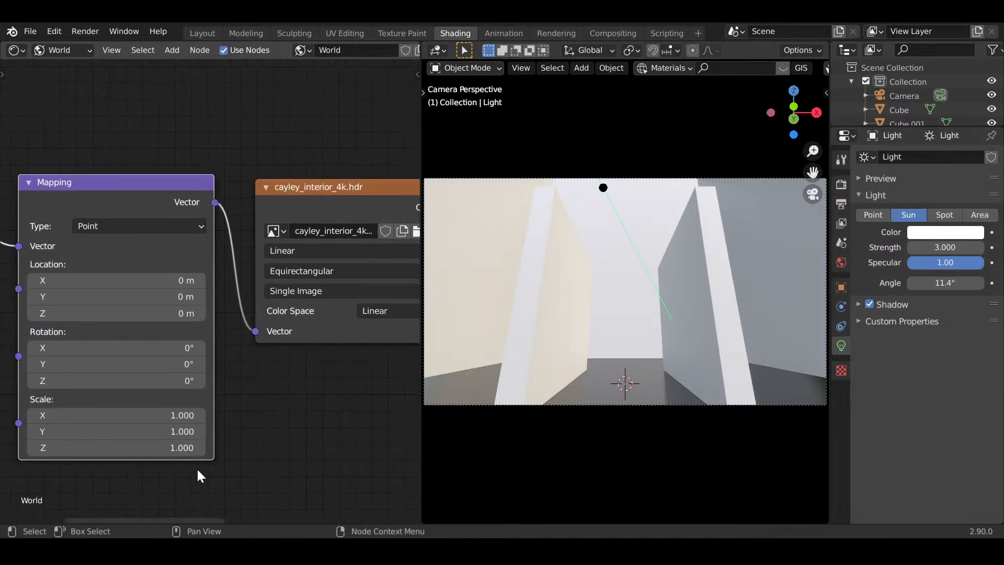
# - Try a larger Z scale on the environment's Mapping node while viewing the room from outside, and reset it to 1
pyautogui.press('KP_0')
pyautogui.scroll(-4, 633, 333)
pyautogui.moveTo(632, 333); pyautogui.dragTo(695, 269, button='middle')
pyautogui.scroll(3, 695, 268)
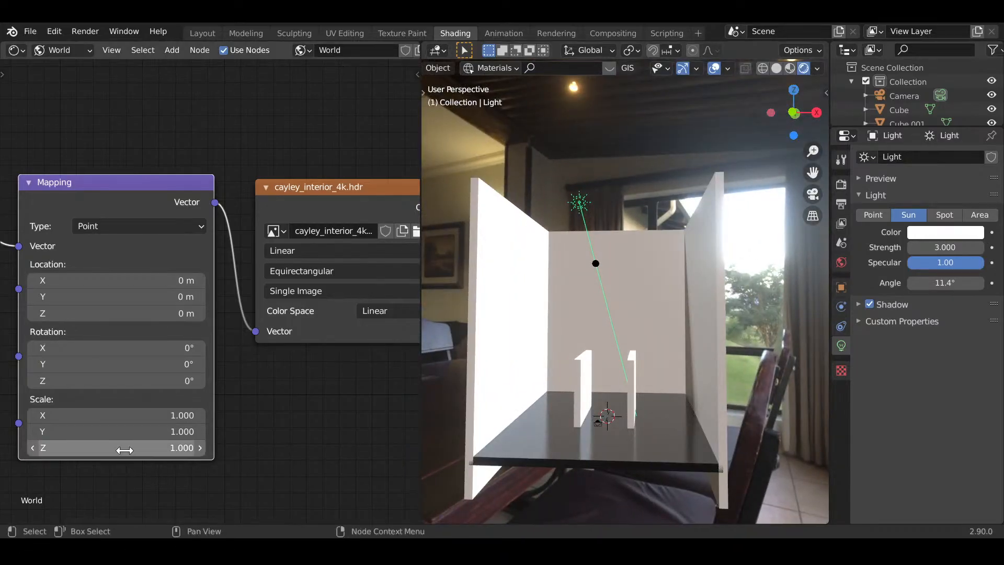
pyautogui.moveTo(125, 448); pyautogui.dragTo(157, 448)
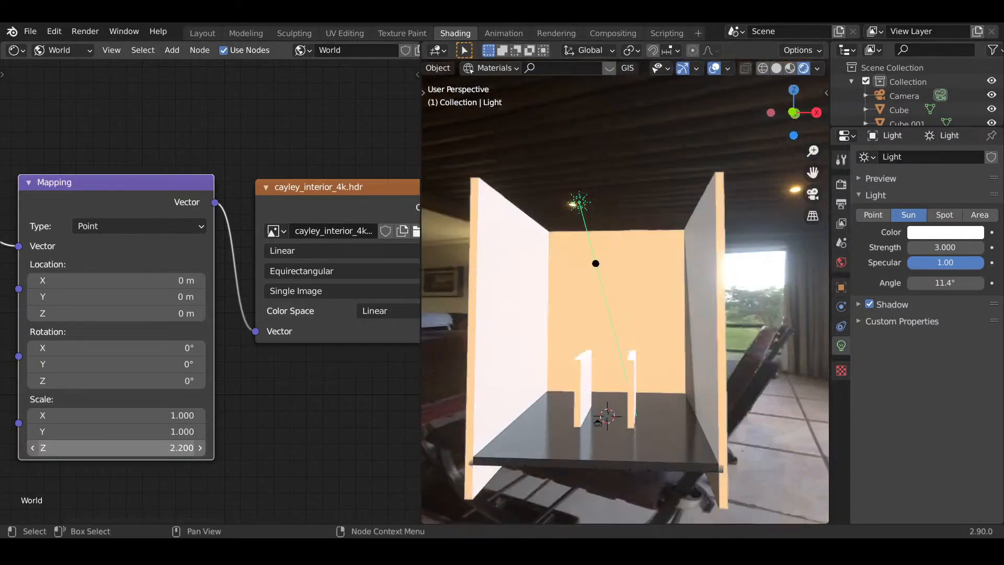
pyautogui.click(157, 448)
pyautogui.write('0')
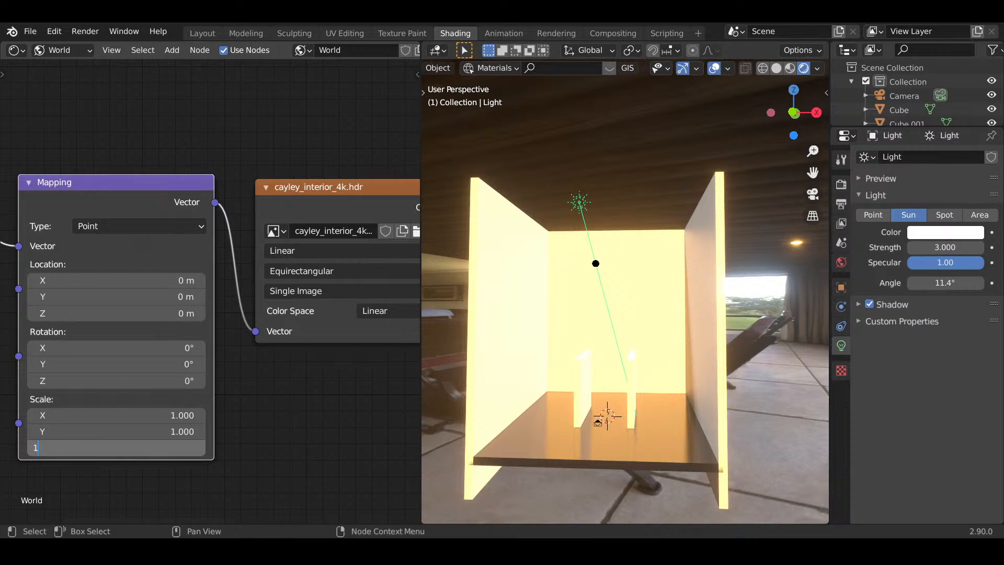
pyautogui.press('Return')
# - Set the Mapping node's Z rotation to 173° and return to the camera view
pyautogui.moveTo(94, 380); pyautogui.dragTo(164, 381)
pyautogui.press('KP_0')
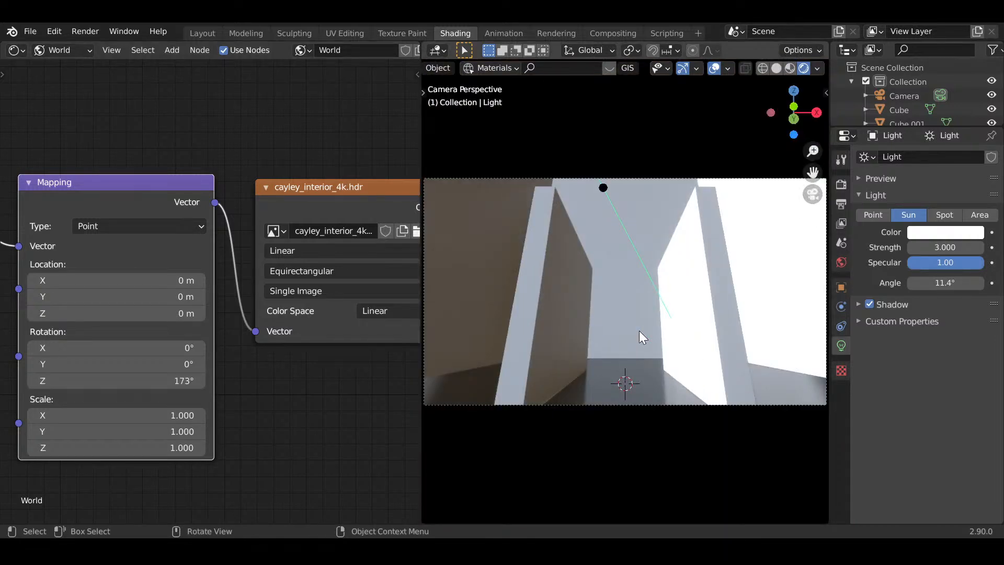
# - Return to the Layout workspace and lower both freestanding partition walls slightly along the Z axis
pyautogui.click(197, 35)
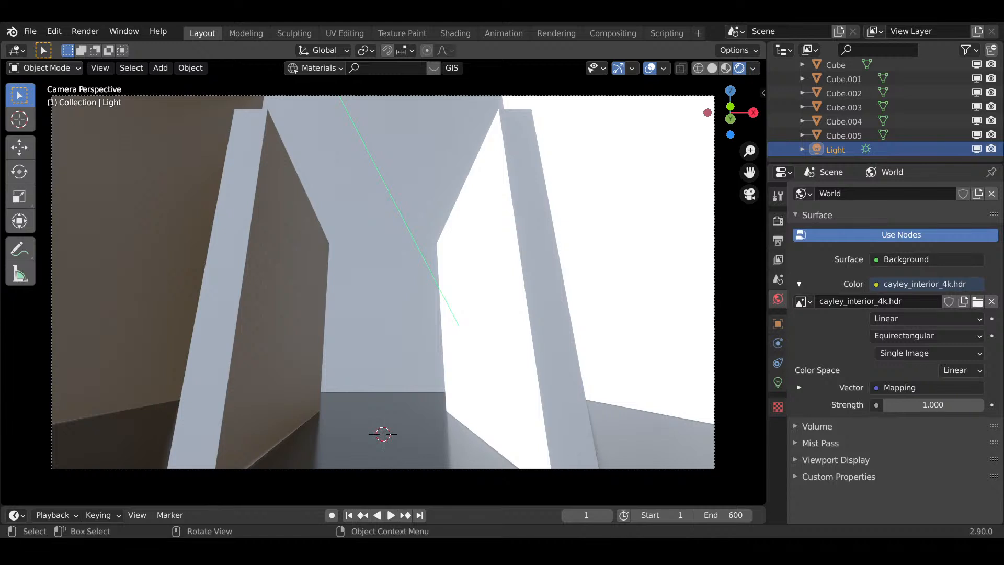
pyautogui.scroll(1, 620, 309)
pyautogui.scroll(-1, 619, 309)
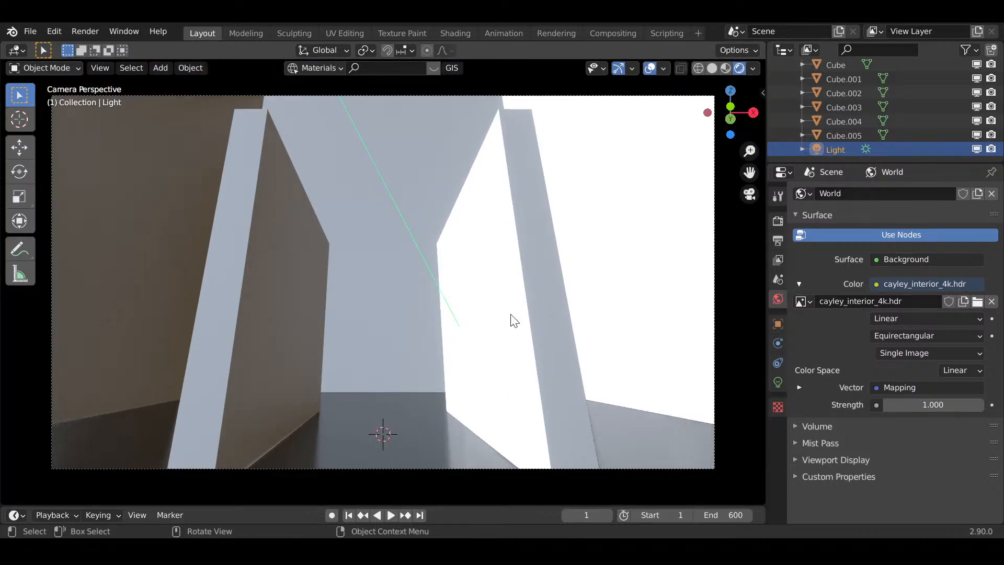
pyautogui.click(259, 319)
pyautogui.keyDown('shift'); pyautogui.click(264, 319); pyautogui.keyUp('shift')
pyautogui.press('g')
pyautogui.press('z')
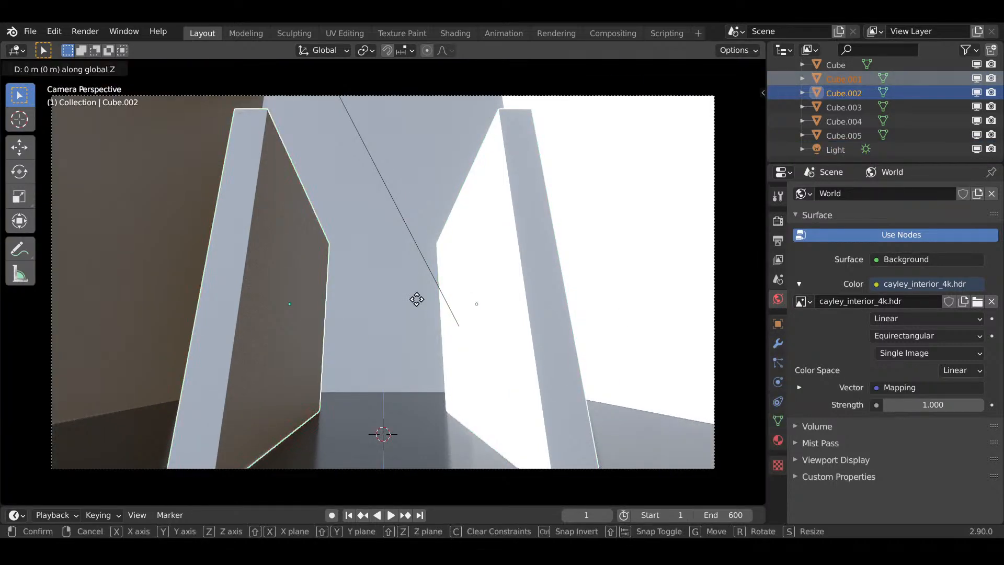
pyautogui.click(417, 308)
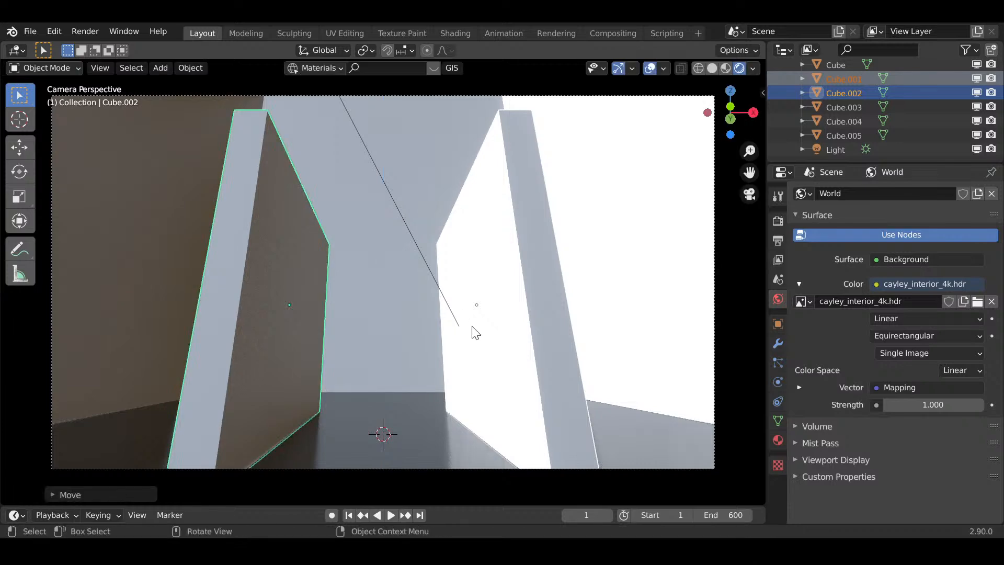
# - Create a new material on the right-hand partition wall, Cube.001
pyautogui.click(472, 332)
pyautogui.moveTo(431, 330); pyautogui.dragTo(453, 133, button='middle')
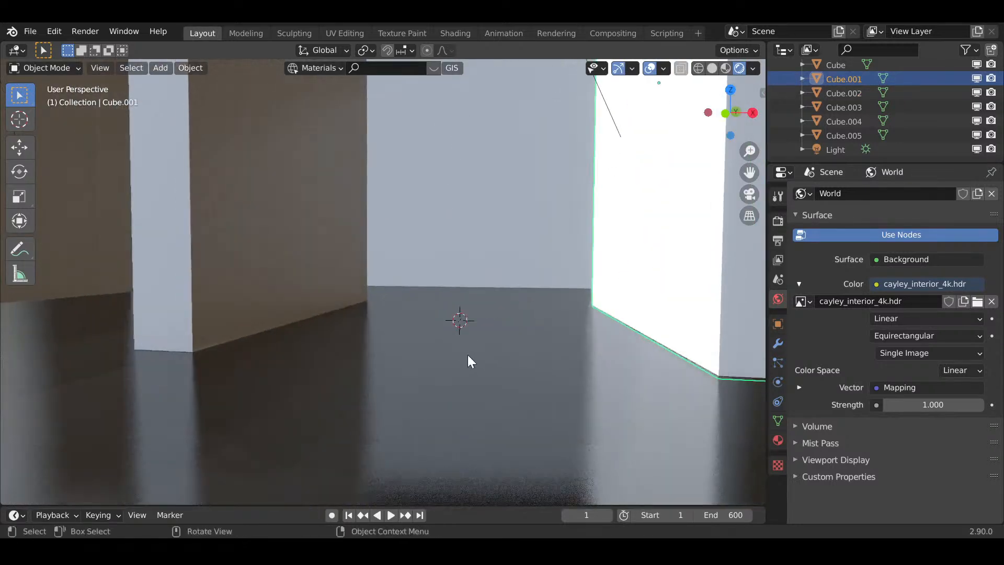
pyautogui.moveTo(469, 358); pyautogui.dragTo(460, 407, button='middle')
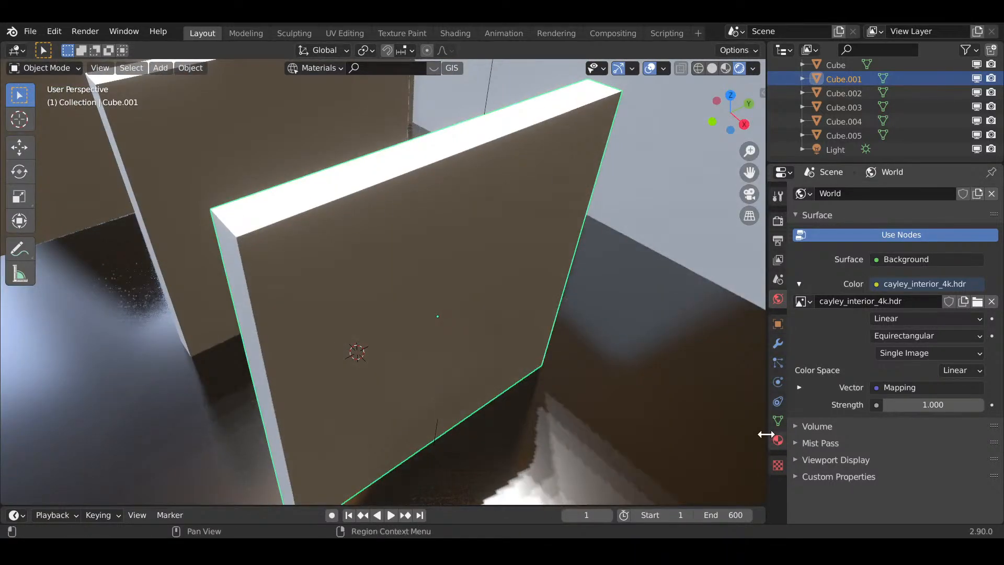
pyautogui.click(778, 440)
pyautogui.moveTo(601, 365); pyautogui.dragTo(519, 342, button='middle')
pyautogui.moveTo(597, 347)
pyautogui.mouseDown(button='middle')
pyautogui.moveTo(554, 358)
pyautogui.moveTo(602, 334)
pyautogui.mouseUp(button='middle')
pyautogui.click(907, 251)
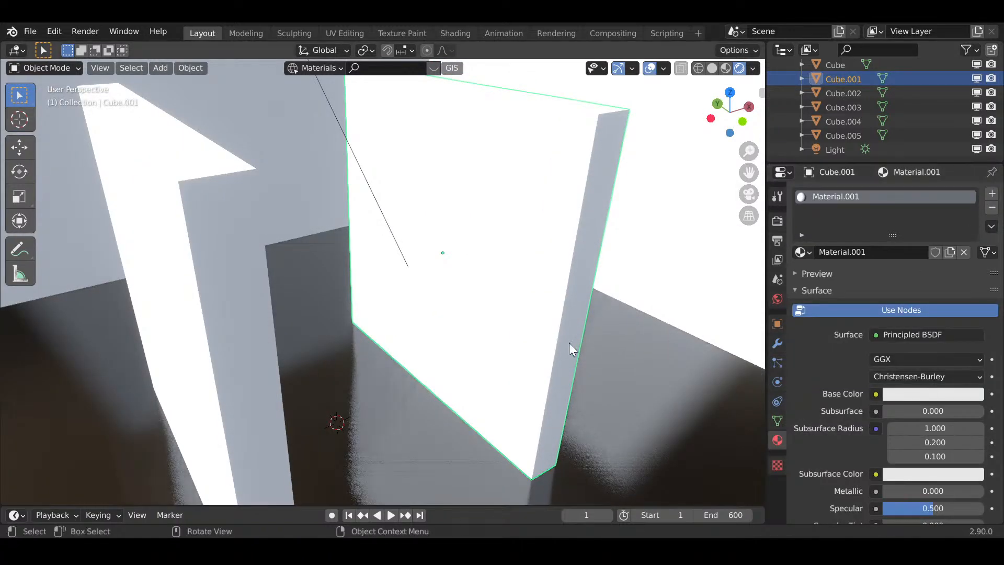
# - Rename the floor's material to Metal
pyautogui.scroll(-4, 568, 343)
pyautogui.moveTo(523, 349); pyautogui.dragTo(481, 351, button='middle')
pyautogui.scroll(2, 481, 350)
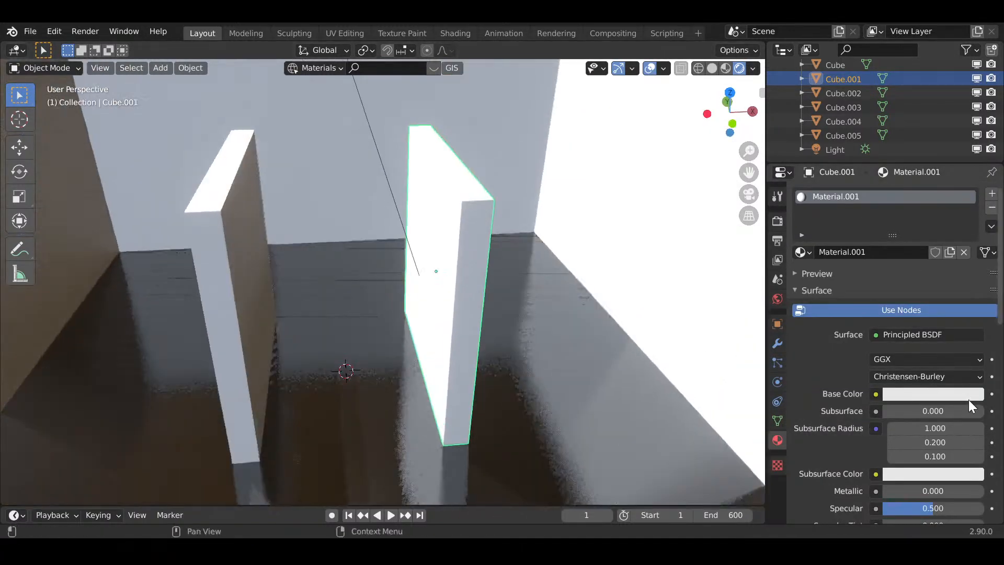
pyautogui.click(504, 352)
pyautogui.doubleClick(874, 197)
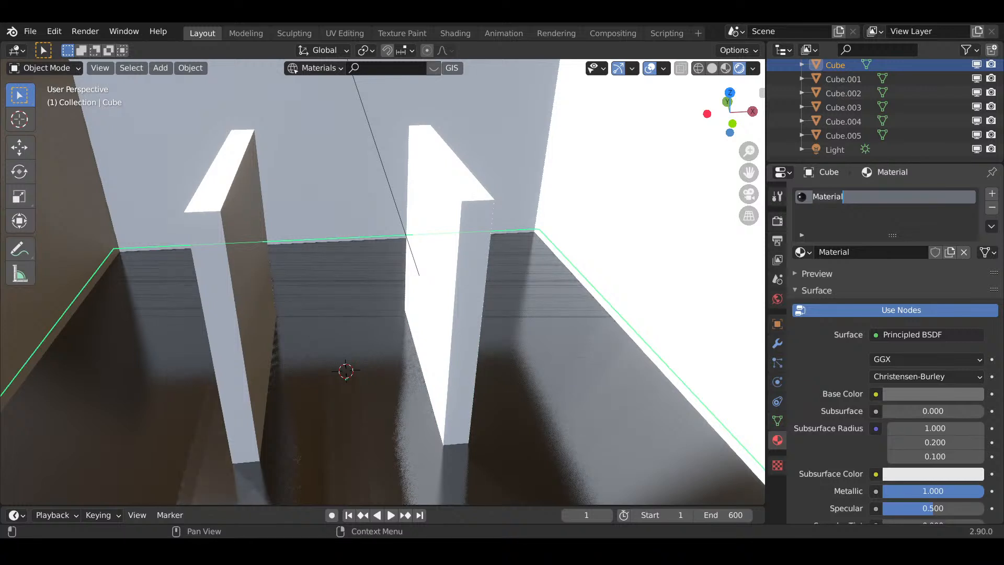
pyautogui.press('BackSpace')
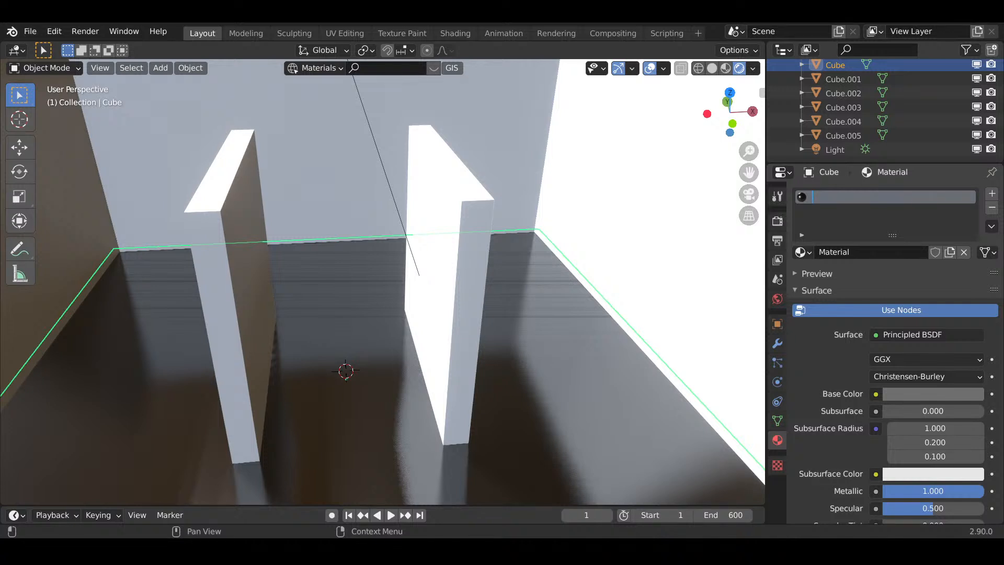
pyautogui.write('Metal')
pyautogui.press('Return')
# - Rename the right-hand partition wall's material to Concrete
pyautogui.scroll(-3, 438, 352)
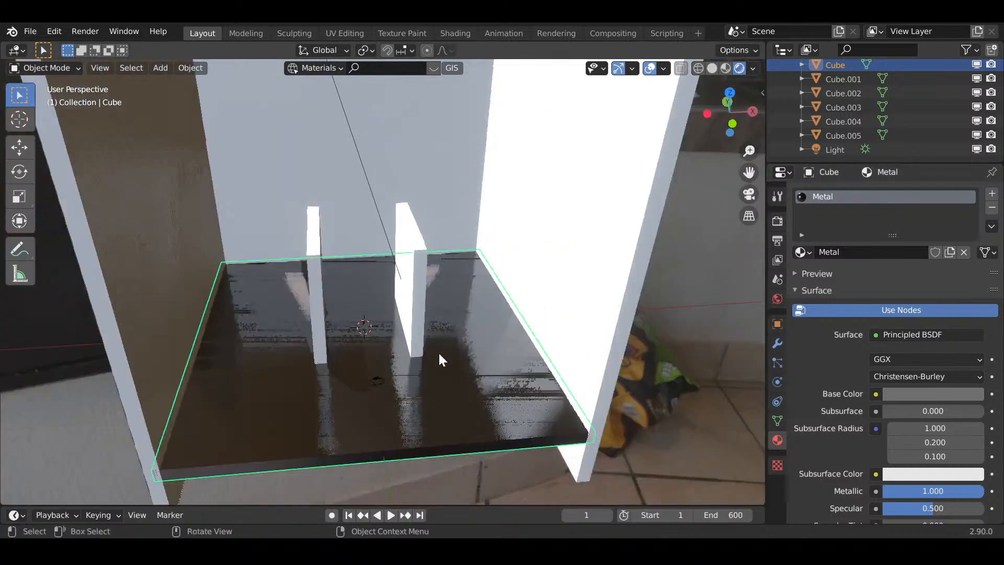
pyautogui.scroll(4, 438, 352)
pyautogui.moveTo(438, 351); pyautogui.dragTo(506, 364, button='middle')
pyautogui.scroll(-4, 506, 364)
pyautogui.scroll(1, 486, 275)
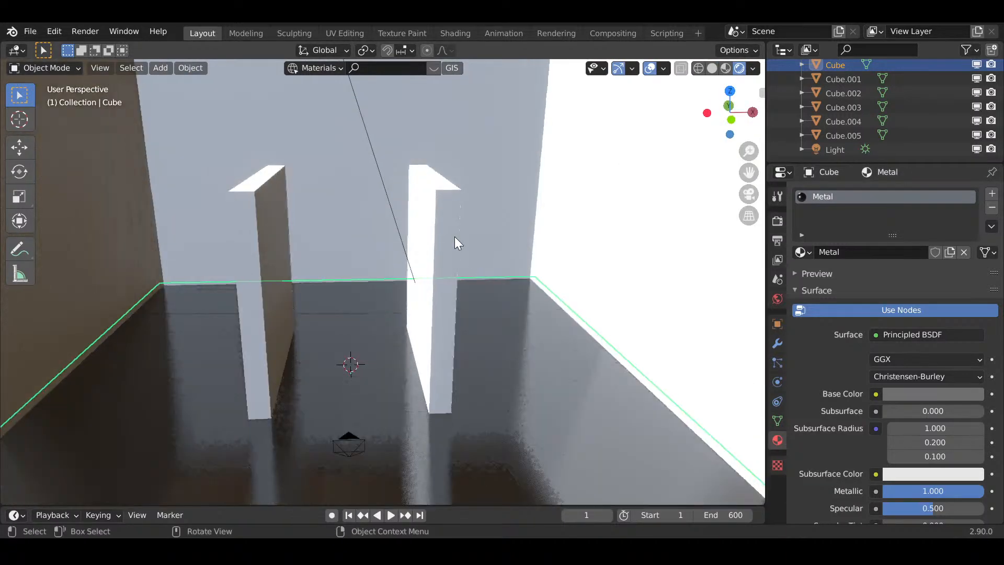
pyautogui.click(454, 237)
pyautogui.click(439, 236)
pyautogui.moveTo(481, 235); pyautogui.dragTo(565, 361, button='middle')
pyautogui.doubleClick(889, 196)
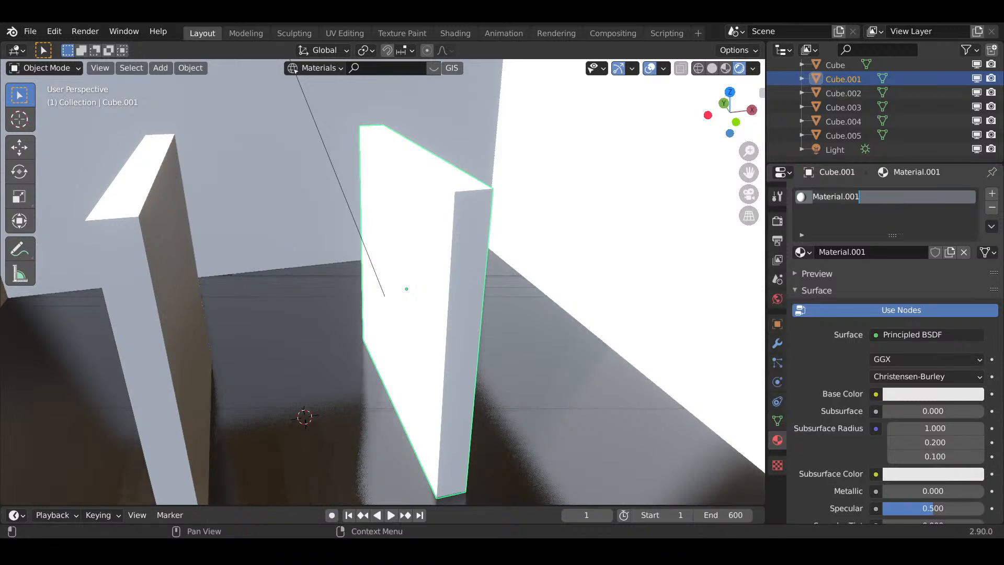
pyautogui.hotkey('ctrl', 'a')
pyautogui.press('BackSpace')
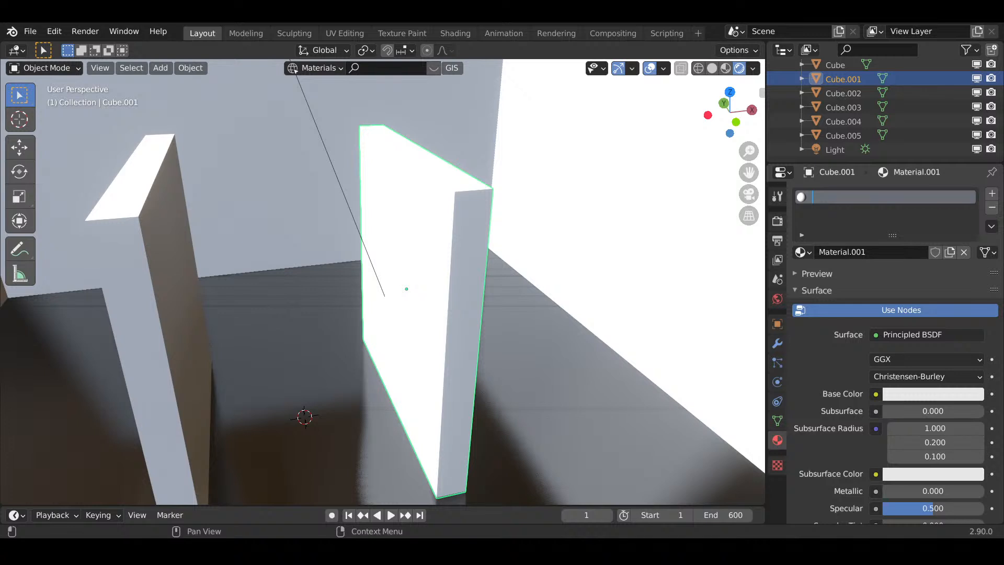
pyautogui.write('Concrete')
pyautogui.press('Return')
# - Assign the existing Concrete material to the left-hand partition wall, Cube.002
pyautogui.scroll(-3, 405, 306)
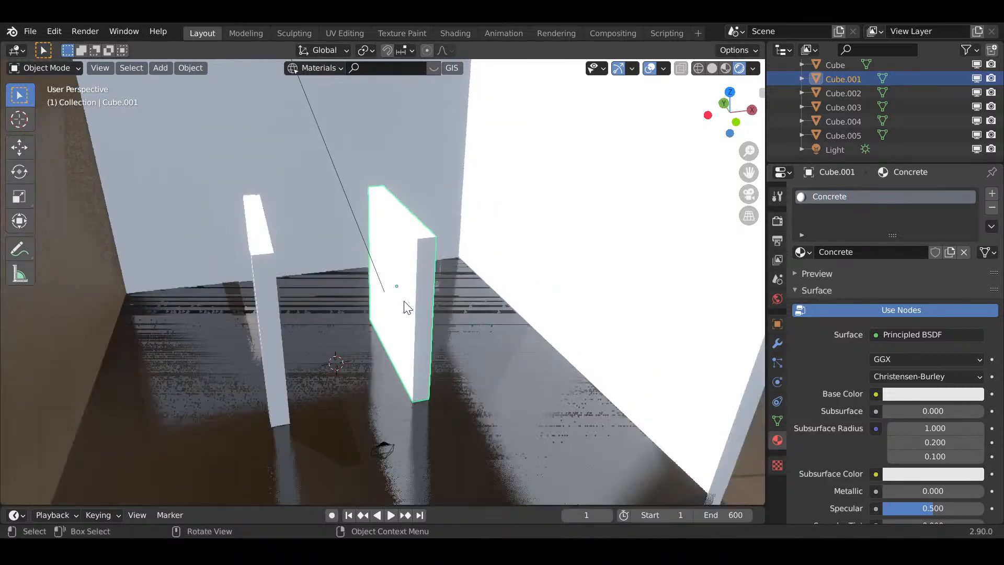
pyautogui.moveTo(532, 319); pyautogui.dragTo(433, 296, button='middle')
pyautogui.click(409, 271)
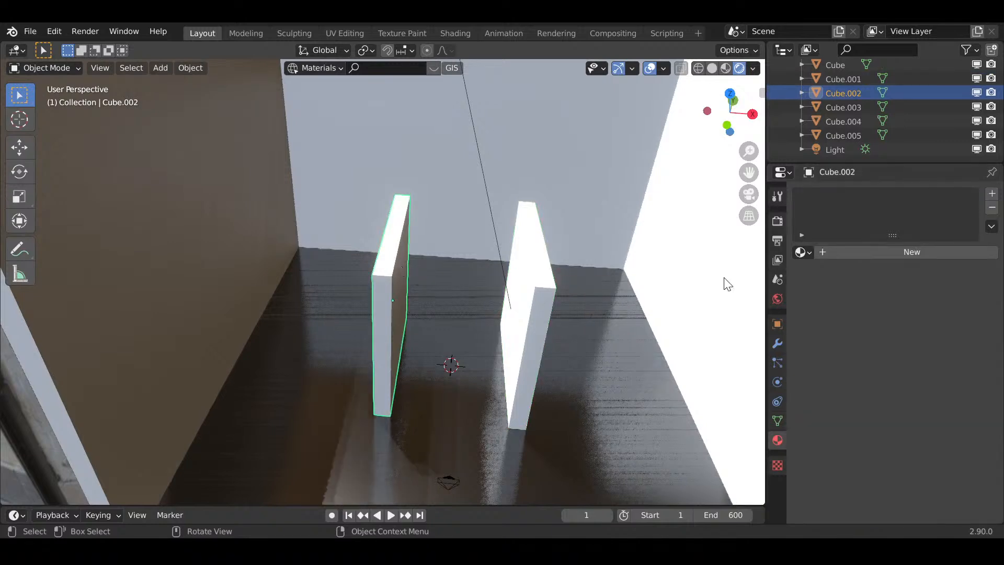
pyautogui.click(812, 256)
pyautogui.click(836, 272)
# - Assign the existing Concrete material to the room's back wall, Cube.003
pyautogui.moveTo(553, 259); pyautogui.dragTo(493, 212, button='middle')
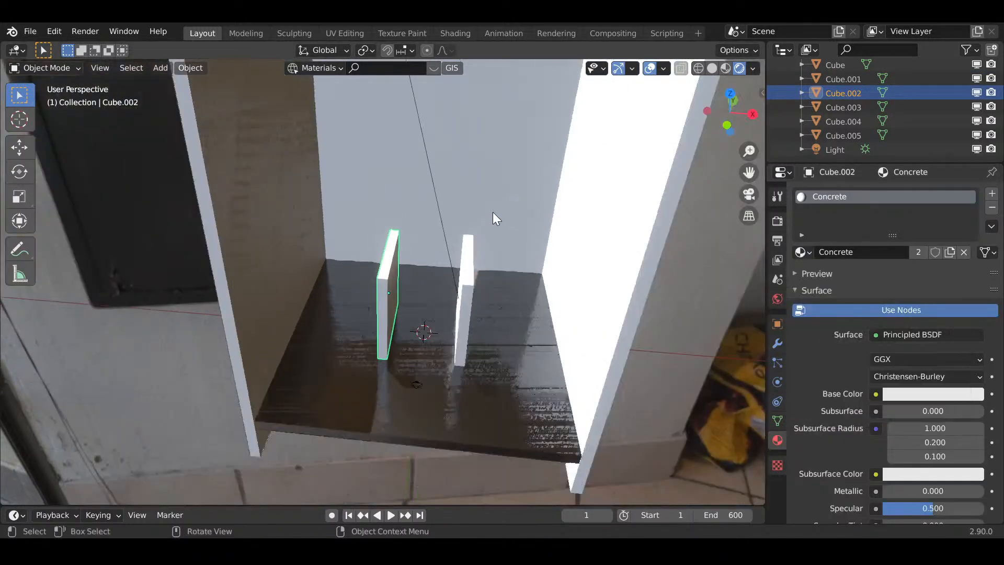
pyautogui.click(412, 216)
pyautogui.click(616, 218)
pyautogui.click(504, 217)
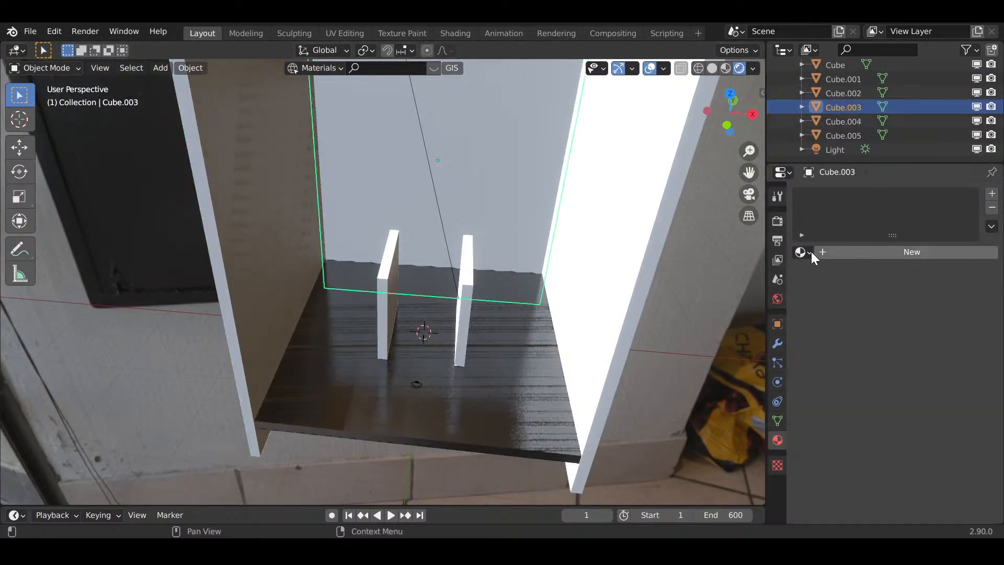
pyautogui.click(800, 252)
pyautogui.click(830, 274)
# - Assign the existing Concrete material to the room's two outer side walls, Cube.005 and Cube.004
pyautogui.click(667, 230)
pyautogui.click(802, 252)
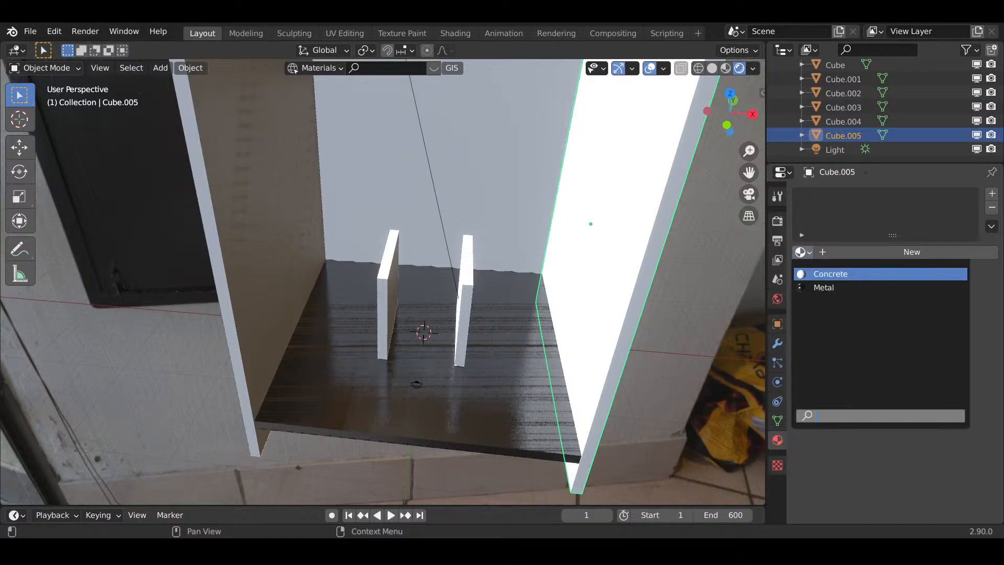
pyautogui.click(830, 274)
pyautogui.click(301, 243)
pyautogui.click(800, 252)
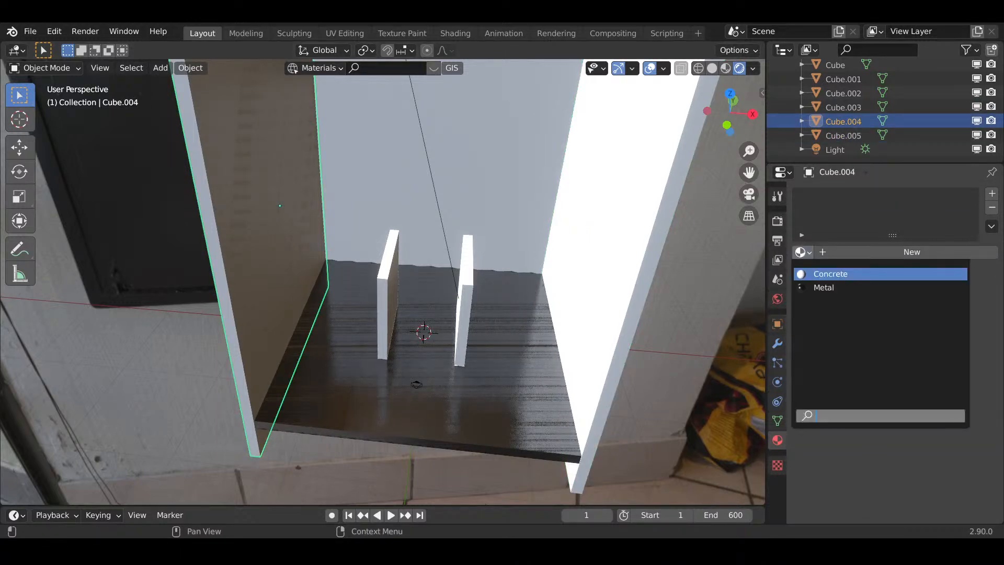
pyautogui.click(831, 272)
# - Switch to the Shading workspace, select the left-hand partition wall and show its Concrete object shader nodes instead of the World's
pyautogui.scroll(2, 460, 362)
pyautogui.moveTo(460, 362); pyautogui.dragTo(484, 303, button='middle')
pyautogui.scroll(1, 439, 311)
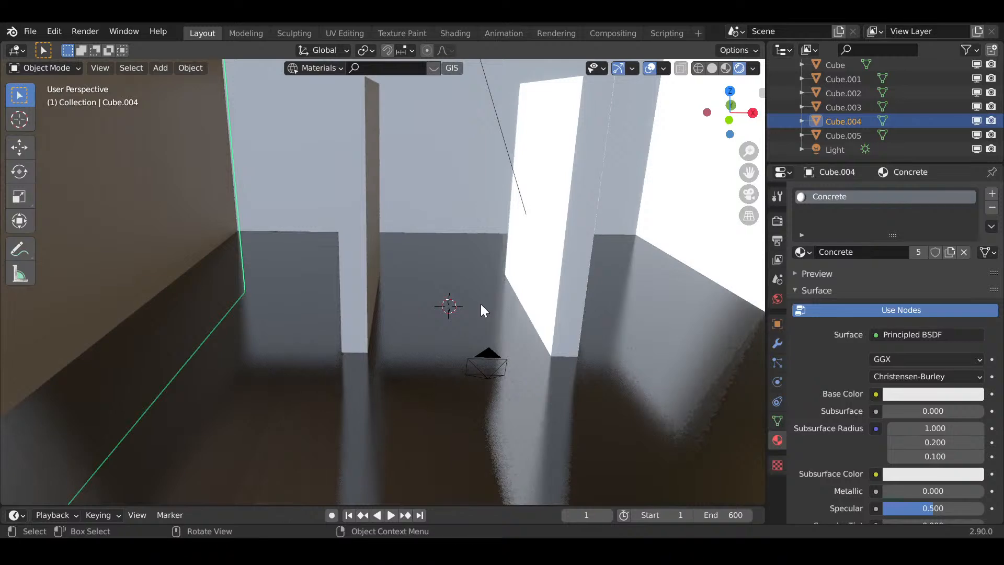
pyautogui.keyDown('shift'); pyautogui.moveTo(347, 306); pyautogui.dragTo(392, 396, button='middle'); pyautogui.keyUp('shift')
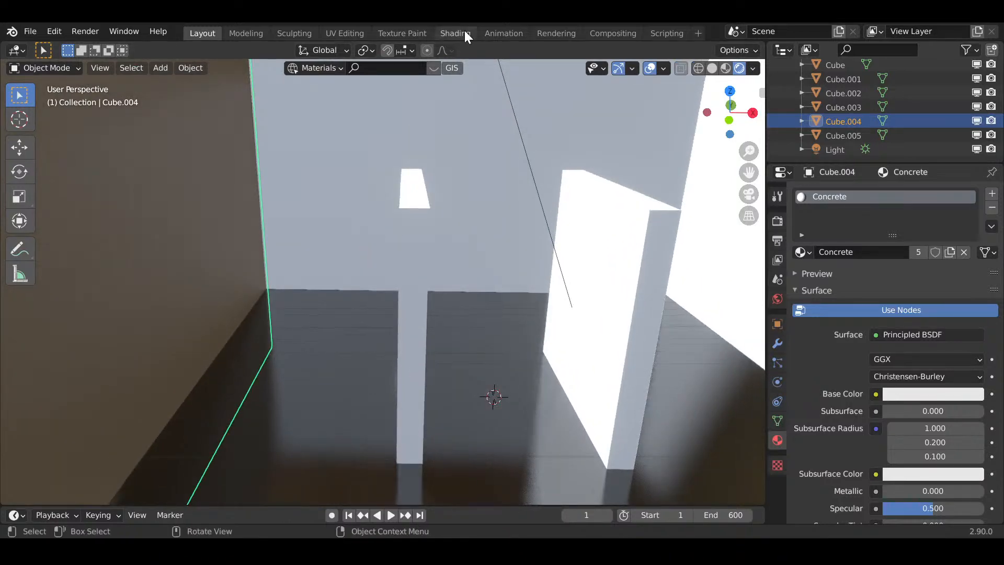
pyautogui.click(455, 33)
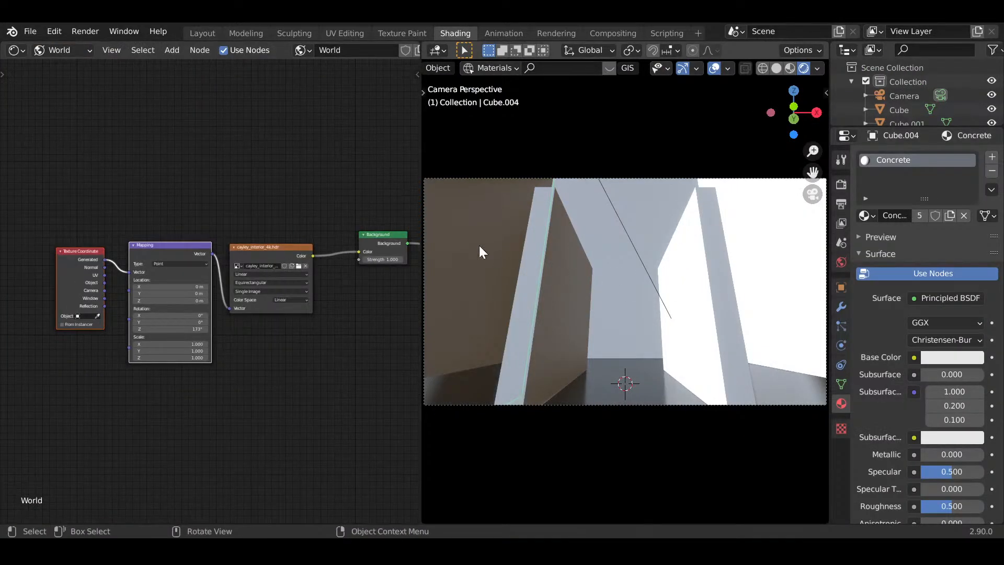
pyautogui.click(559, 297)
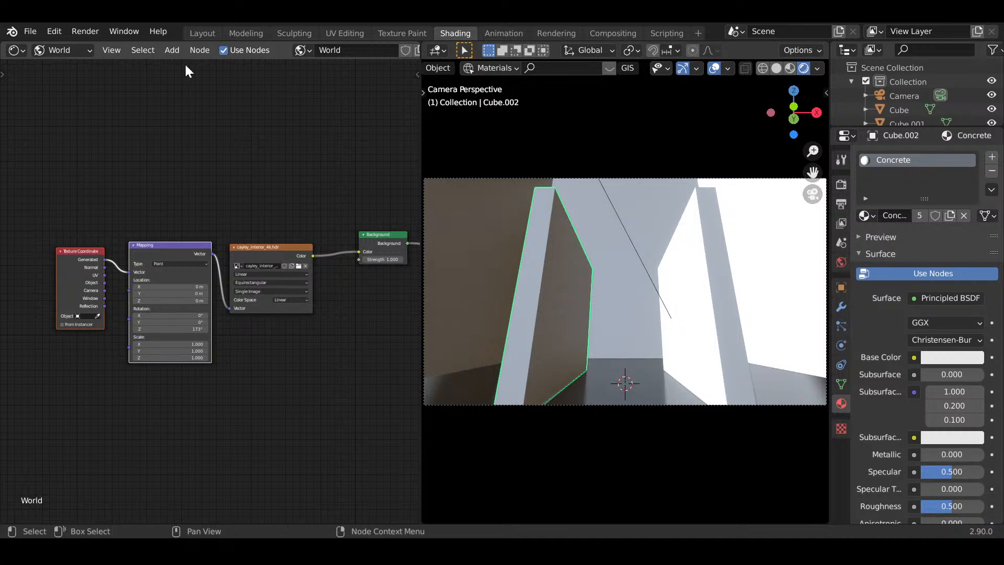
pyautogui.click(84, 51)
pyautogui.click(78, 63)
pyautogui.press('Home')
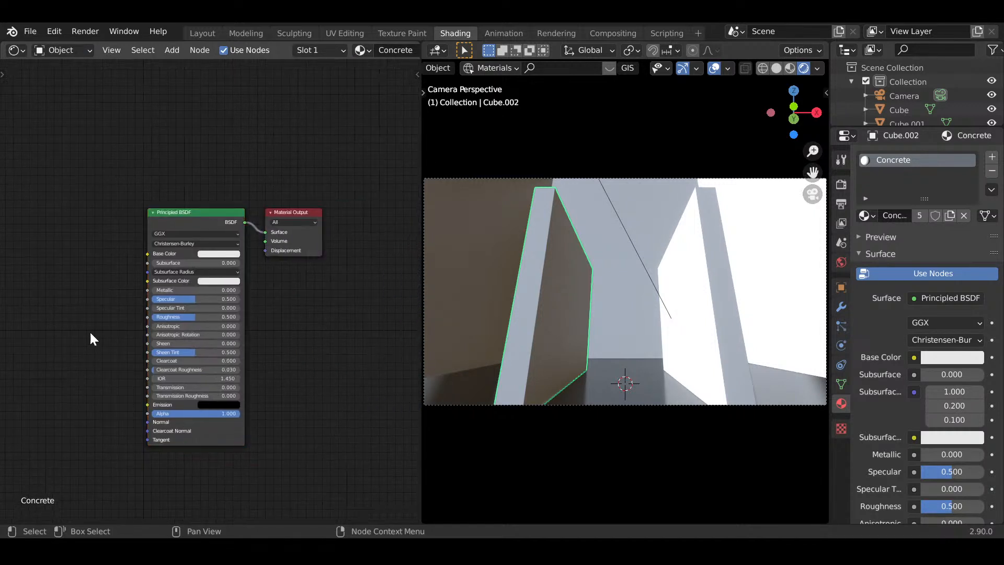
# - Add a Noise Texture node to the Concrete material, ahead of the Principled BSDF
pyautogui.moveTo(74, 342); pyautogui.dragTo(174, 342, button='middle')
pyautogui.scroll(4, 172, 343)
pyautogui.moveTo(288, 201); pyautogui.dragTo(178, 214)
pyautogui.moveTo(369, 298); pyautogui.dragTo(118, 296, button='middle')
pyautogui.hotkey('shift', 'a')
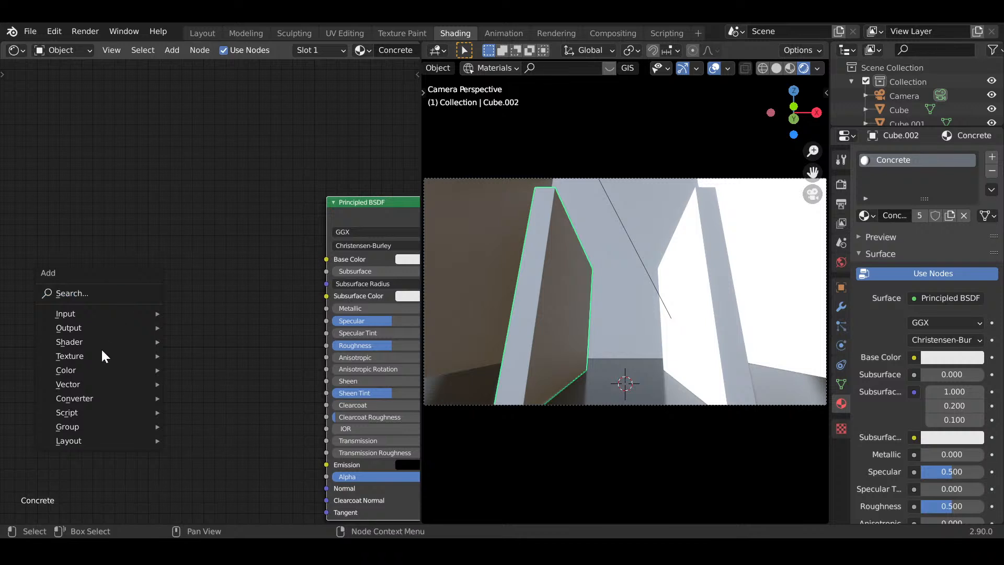
pyautogui.moveTo(103, 353)
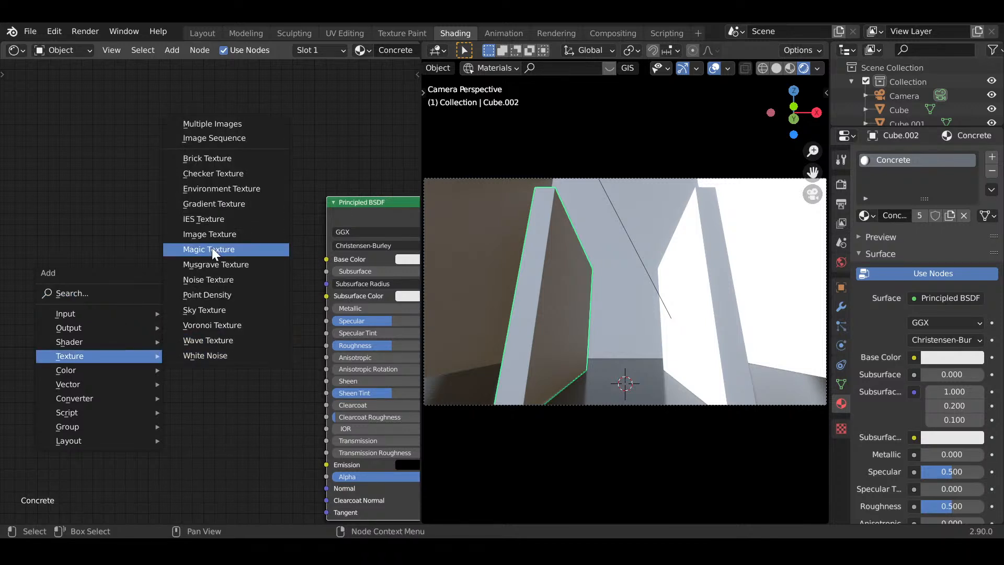
pyautogui.click(218, 283)
pyautogui.click(42, 212)
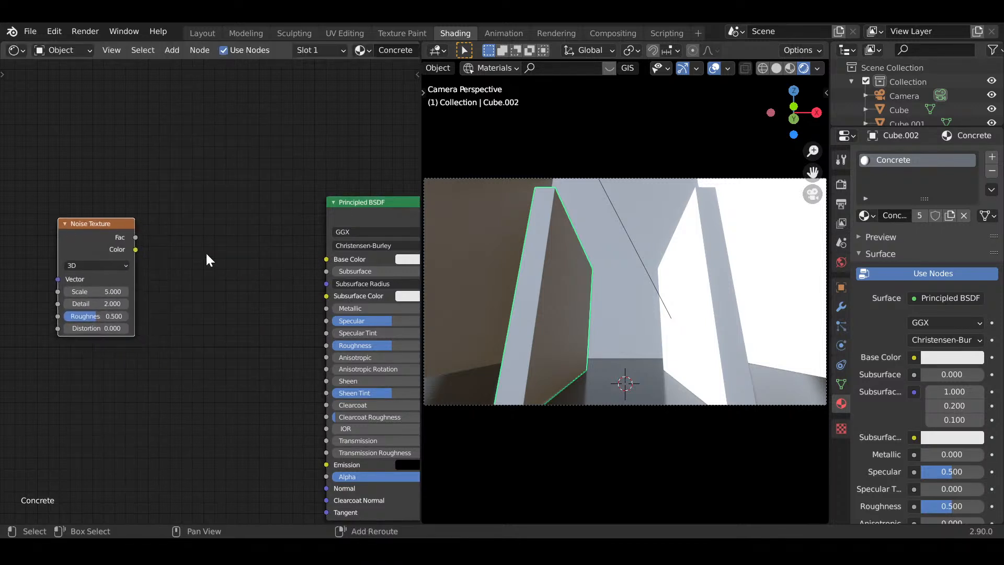
# - Add a ColorRamp node between the Noise Texture and the Principled BSDF
pyautogui.hotkey('shift', 'a')
pyautogui.moveTo(187, 268)
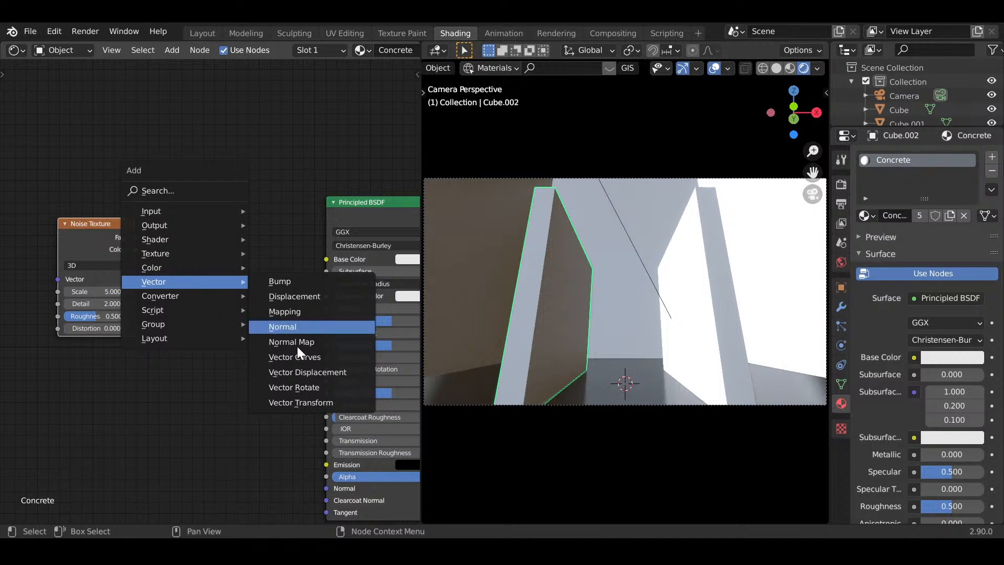
pyautogui.moveTo(199, 292)
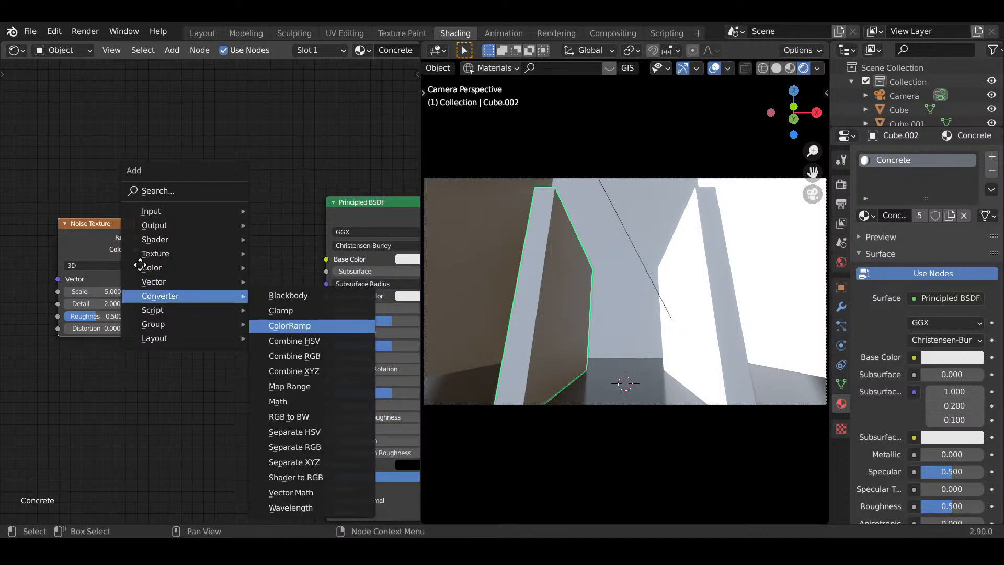
pyautogui.click(286, 323)
pyautogui.click(166, 233)
pyautogui.scroll(2, 242, 284)
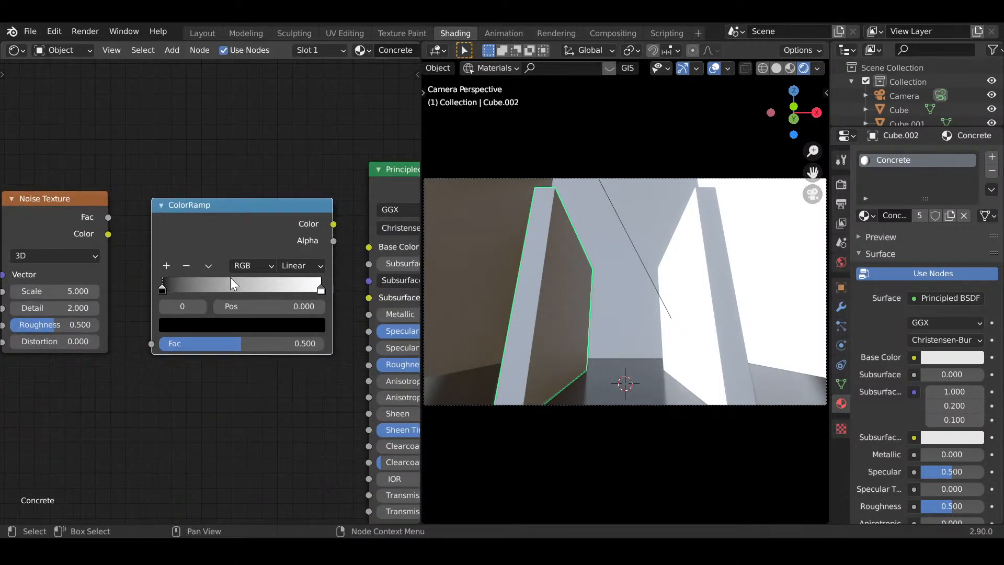
# - Connect the Noise Texture's Color to the ColorRamp's Fac, and the ColorRamp's Color to the Principled BSDF's Base Color
pyautogui.moveTo(109, 233); pyautogui.dragTo(153, 343)
pyautogui.moveTo(250, 345); pyautogui.dragTo(110, 405, button='middle')
pyautogui.scroll(1, 189, 279)
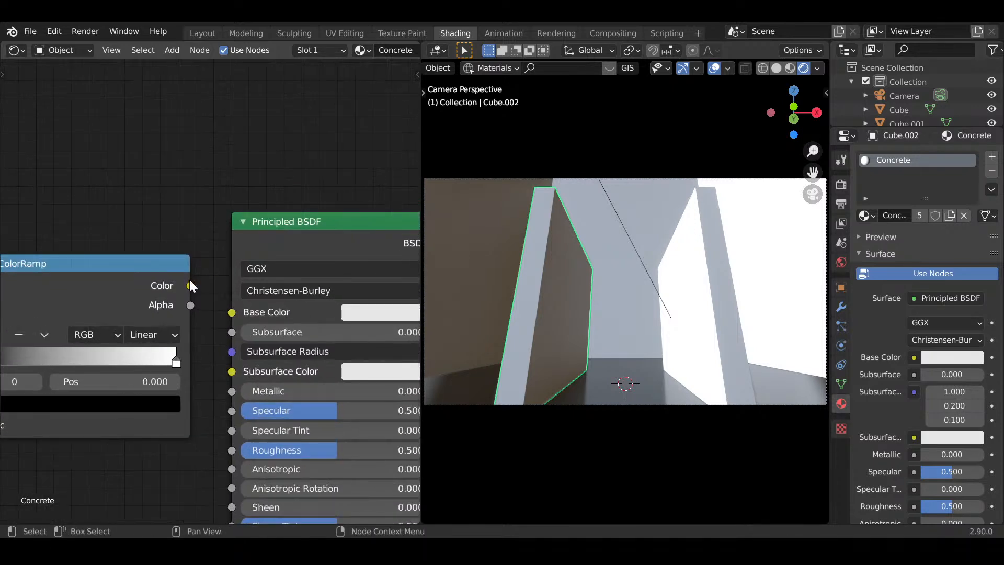
pyautogui.moveTo(190, 285); pyautogui.dragTo(232, 315)
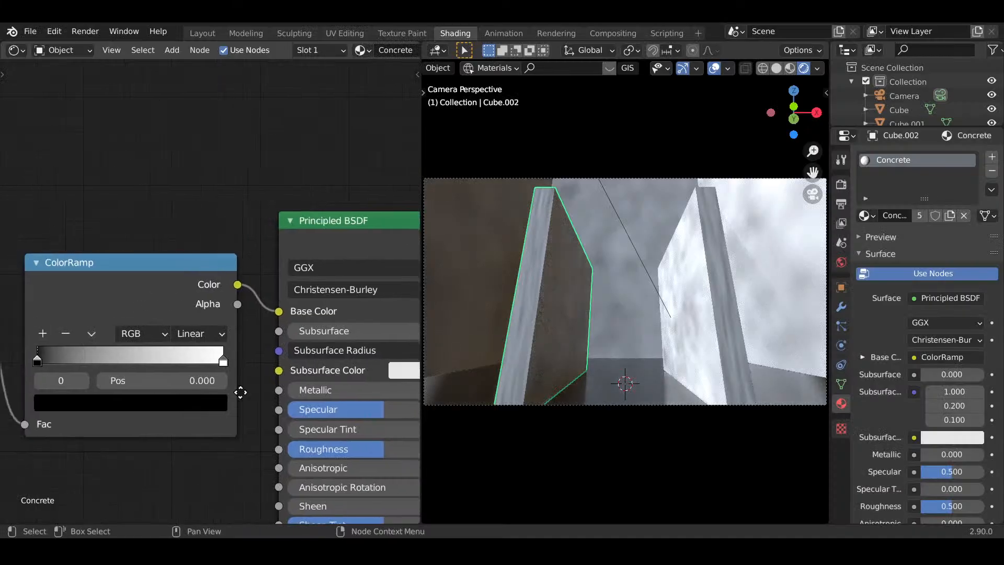
pyautogui.keyDown('ctrl'); pyautogui.scroll(10, 172, 377); pyautogui.keyUp('ctrl')
pyautogui.scroll(5, 651, 334)
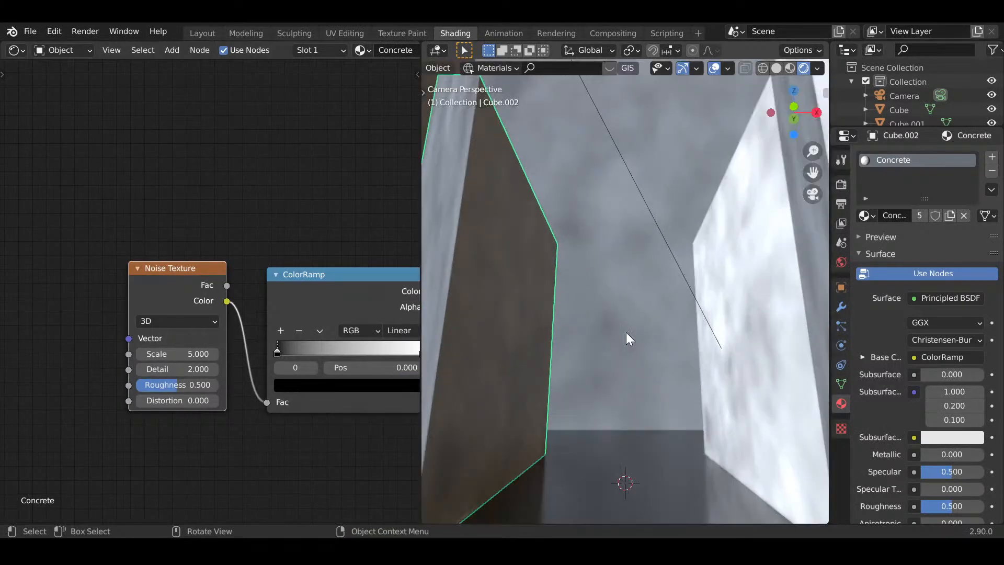
pyautogui.keyDown('ctrl'); pyautogui.scroll(5, 277, 345); pyautogui.keyUp('ctrl')
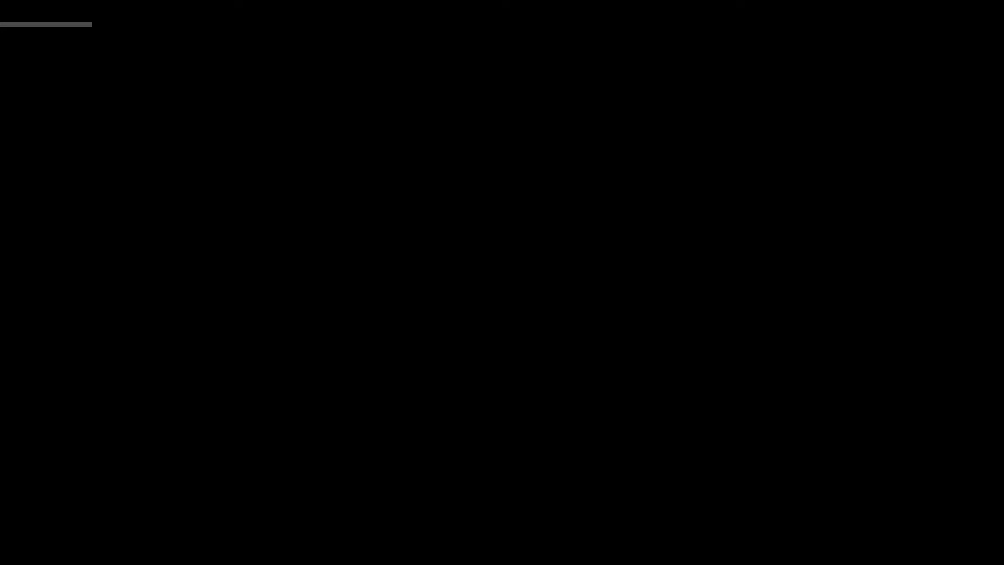
# - Try the Texture Coordinate's Normal output as the Mapping node's Vector input, and reconnect the Object output
pyautogui.scroll(3, 212, 361)
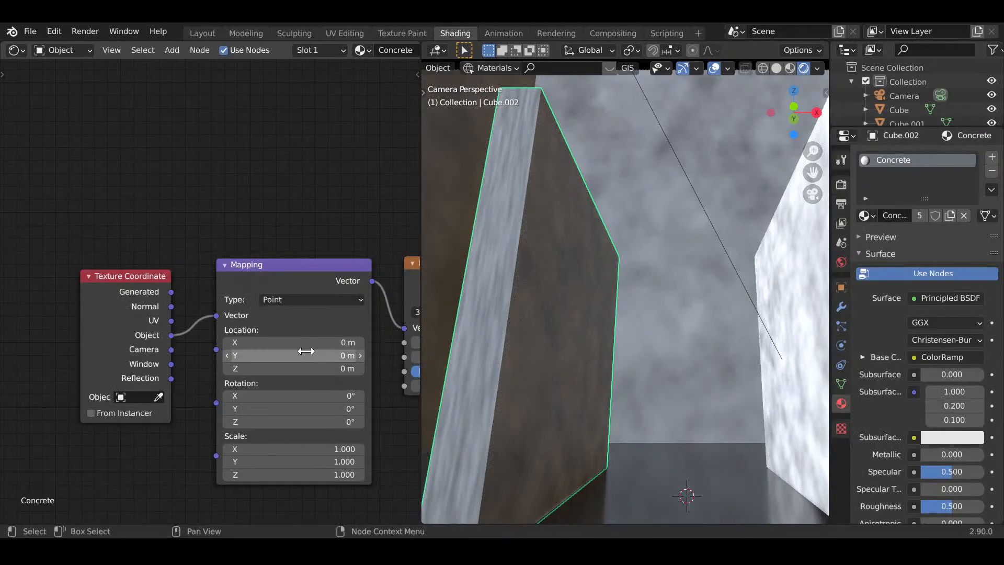
pyautogui.moveTo(305, 352); pyautogui.dragTo(291, 355, button='middle')
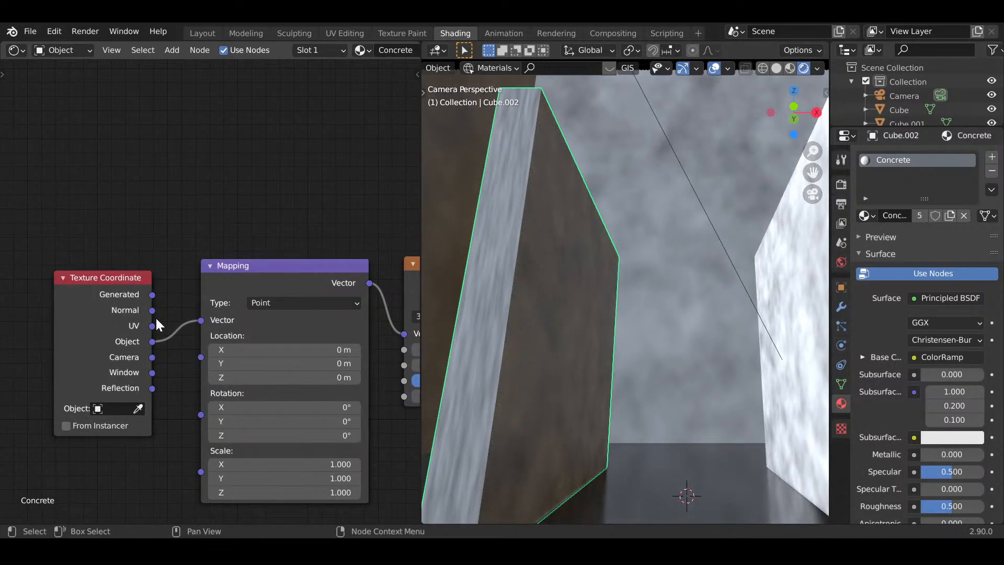
pyautogui.moveTo(156, 319); pyautogui.dragTo(209, 325)
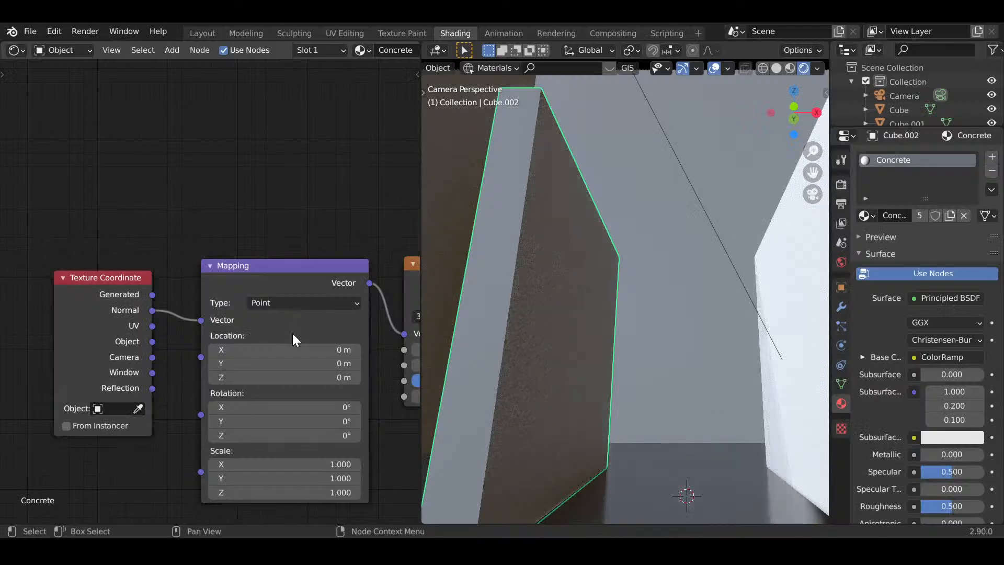
pyautogui.moveTo(152, 342)
pyautogui.mouseDown()
pyautogui.moveTo(183, 346)
pyautogui.moveTo(201, 320)
pyautogui.mouseUp()
pyautogui.scroll(-2, 196, 350)
pyautogui.moveTo(199, 350); pyautogui.dragTo(230, 376, button='middle')
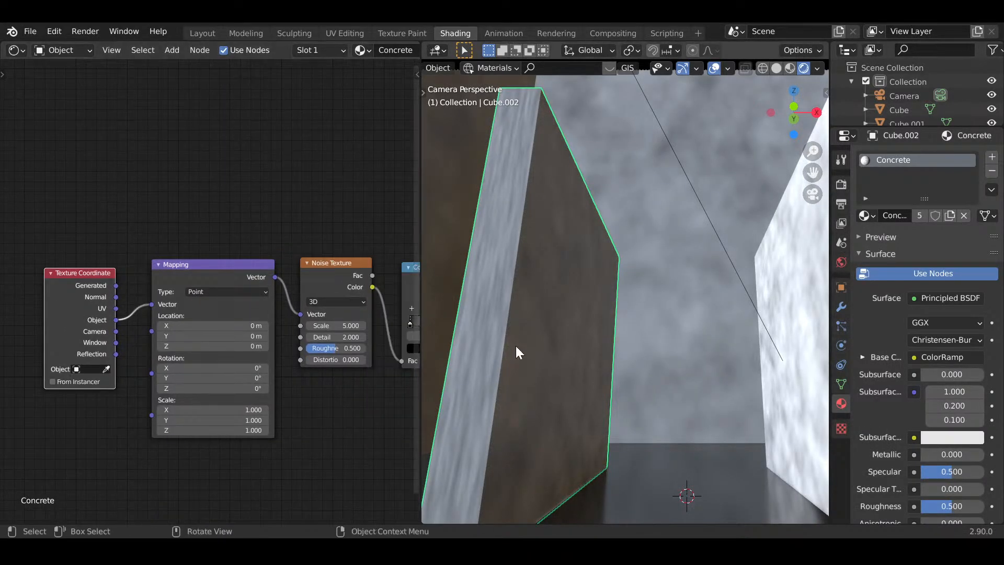
# - Switch to the Layout workspace and apply the scale of the left-hand partition wall
pyautogui.click(202, 33)
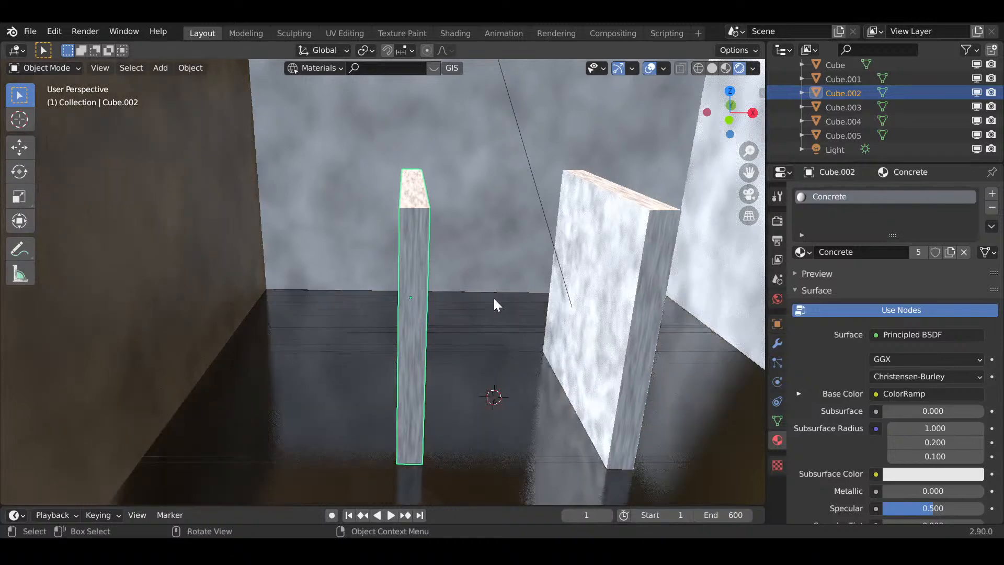
pyautogui.moveTo(493, 298); pyautogui.dragTo(445, 291, button='middle')
pyautogui.press('Tab')
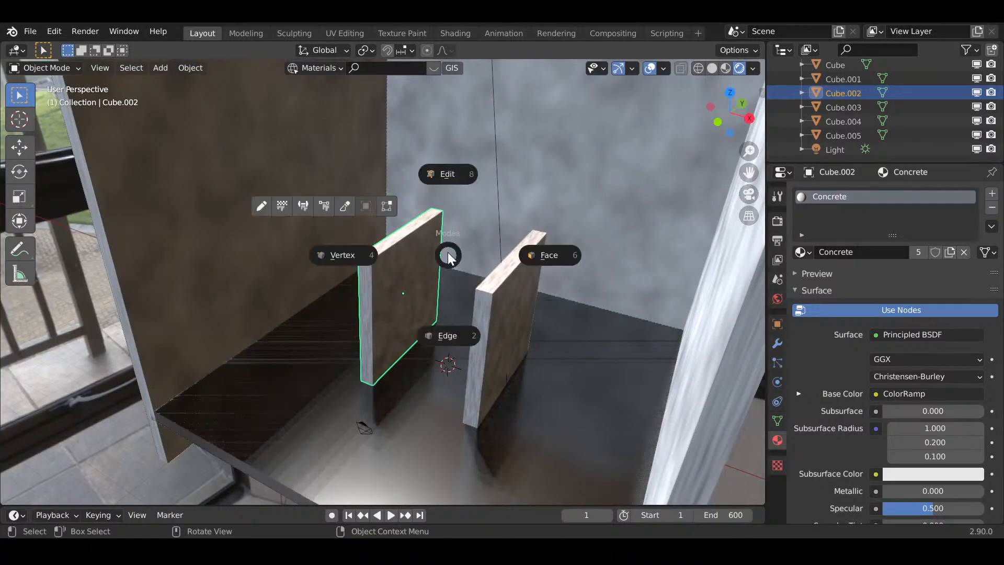
pyautogui.click(447, 179)
pyautogui.scroll(3, 432, 317)
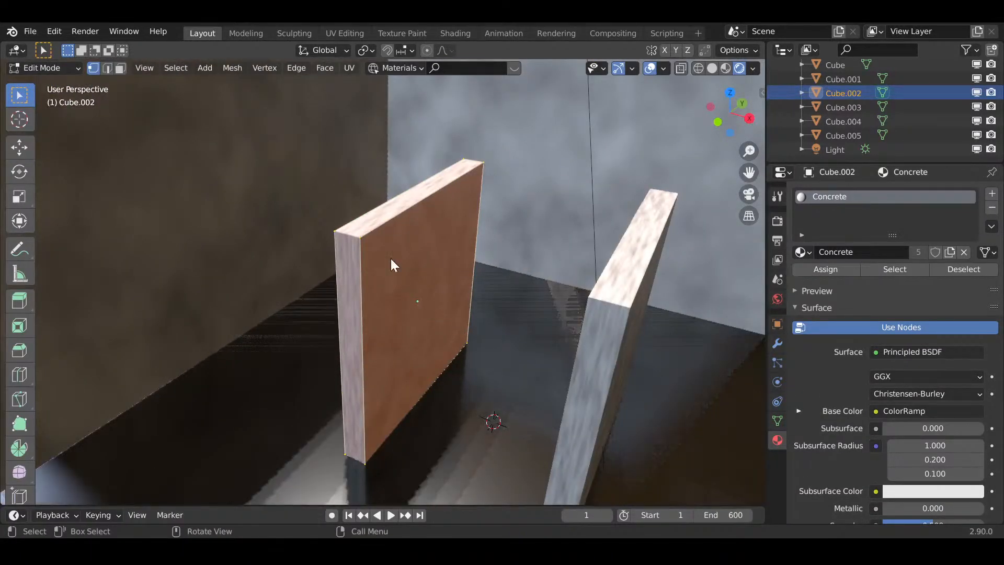
pyautogui.press('Tab')
pyautogui.click(378, 116)
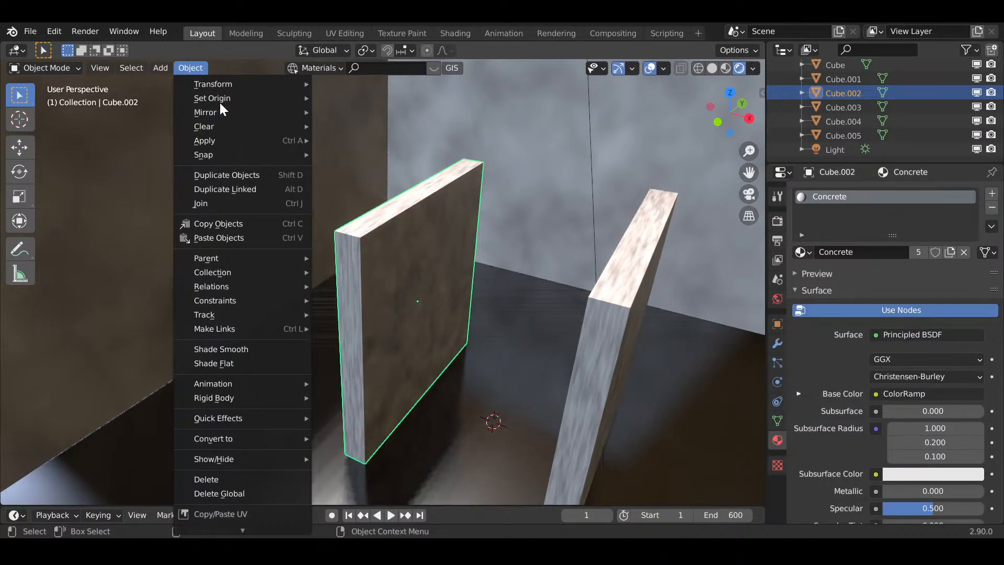
pyautogui.moveTo(292, 141)
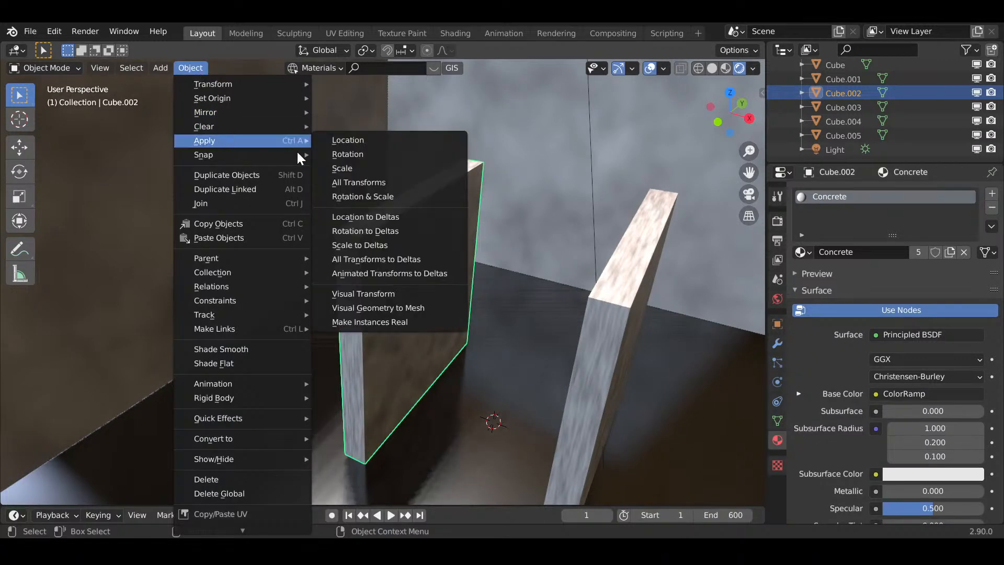
pyautogui.click(362, 172)
# - Apply the scale of the right-hand partition wall
pyautogui.scroll(-4, 515, 285)
pyautogui.click(491, 302)
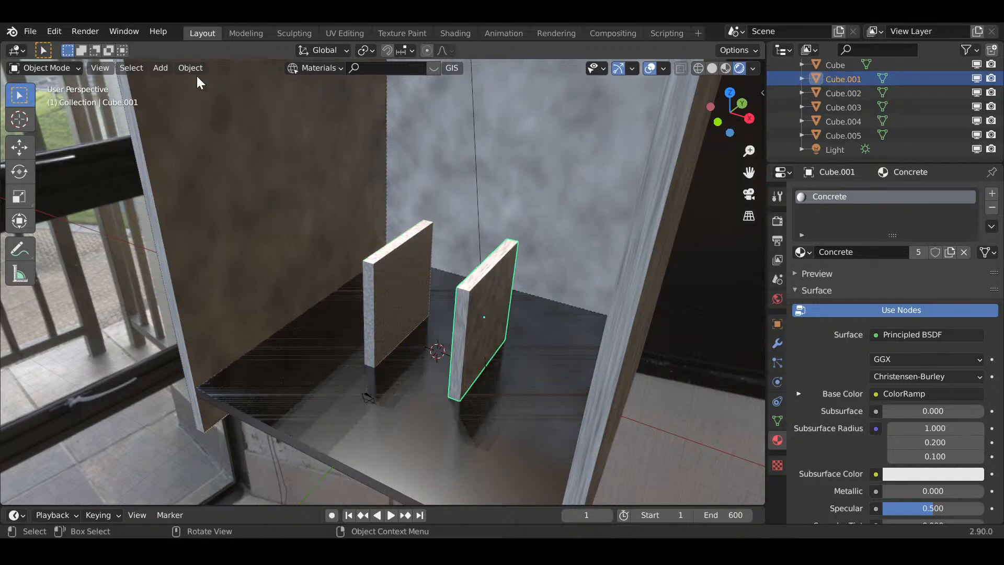
pyautogui.click(191, 68)
pyautogui.moveTo(223, 140)
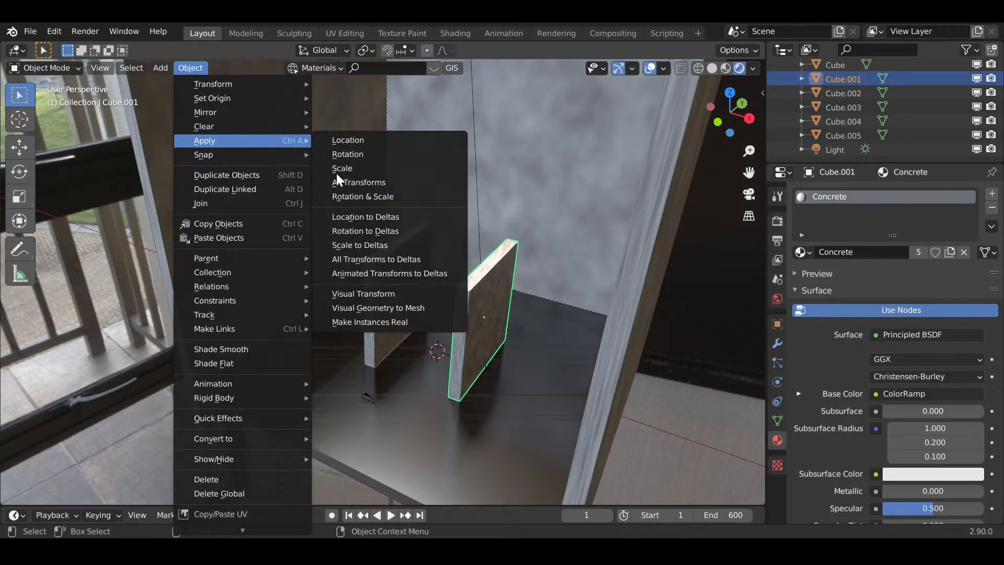
pyautogui.click(337, 171)
# - Select the room's left, back and right outer walls together and apply their scale
pyautogui.moveTo(340, 220); pyautogui.dragTo(398, 186, button='middle')
pyautogui.click(324, 183)
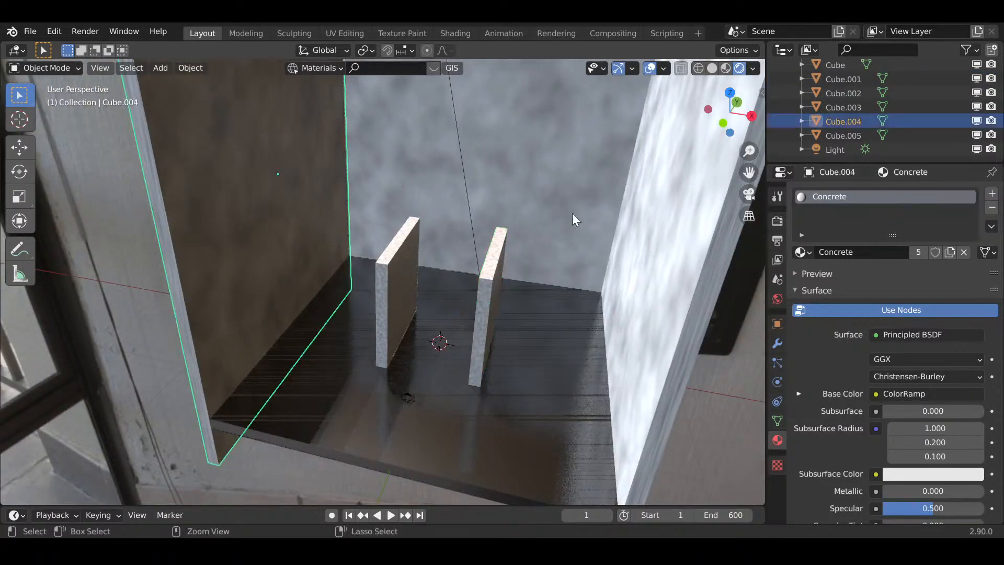
pyautogui.keyDown('shift'); pyautogui.click(561, 179); pyautogui.keyUp('shift')
pyautogui.keyDown('shift'); pyautogui.click(649, 229); pyautogui.keyUp('shift')
pyautogui.click(186, 70)
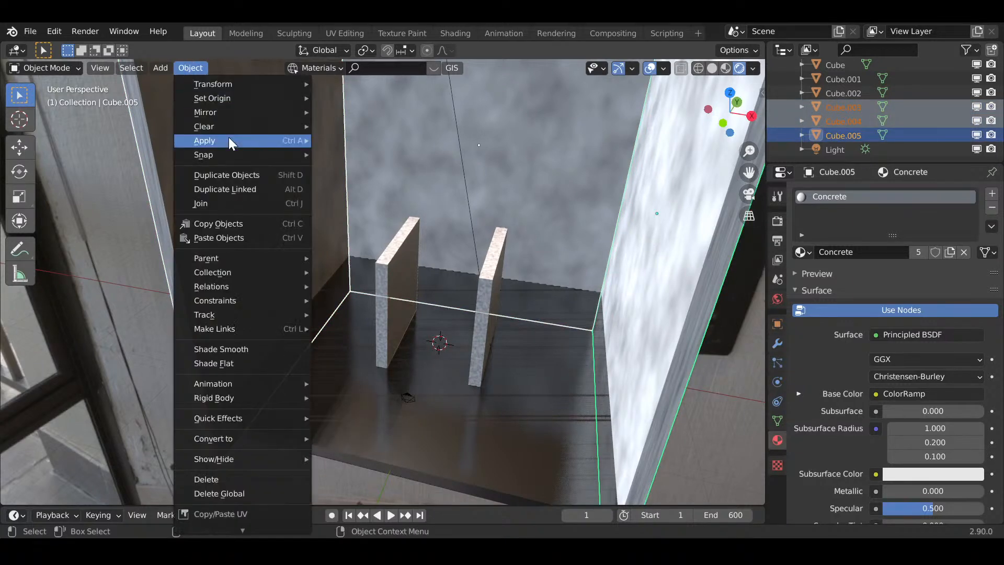
pyautogui.moveTo(228, 137)
pyautogui.click(345, 171)
# - Return to the camera view and switch back to the Shading workspace
pyautogui.moveTo(459, 214); pyautogui.dragTo(430, 218, button='middle')
pyautogui.press('KP_0')
pyautogui.scroll(2, 478, 264)
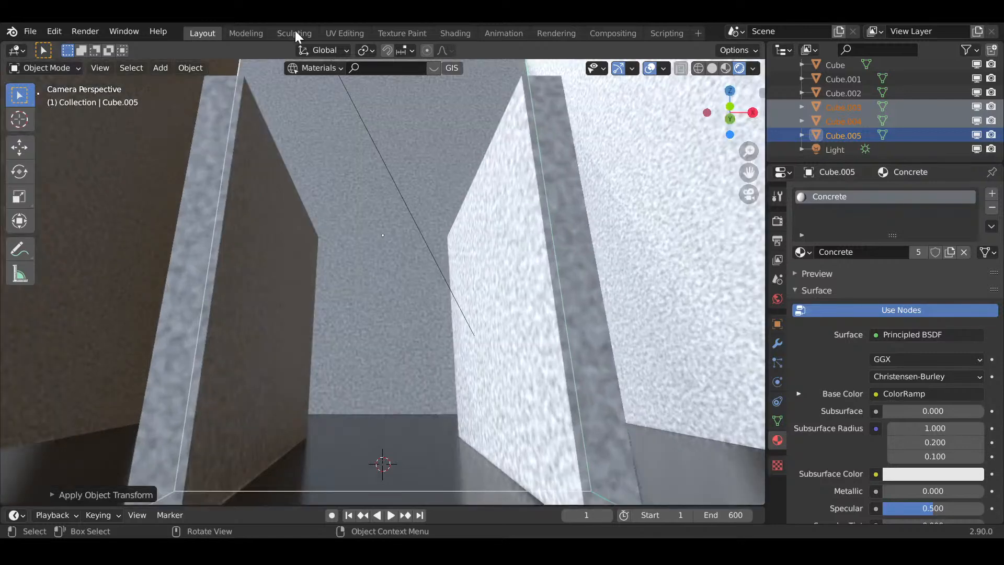
pyautogui.click(464, 35)
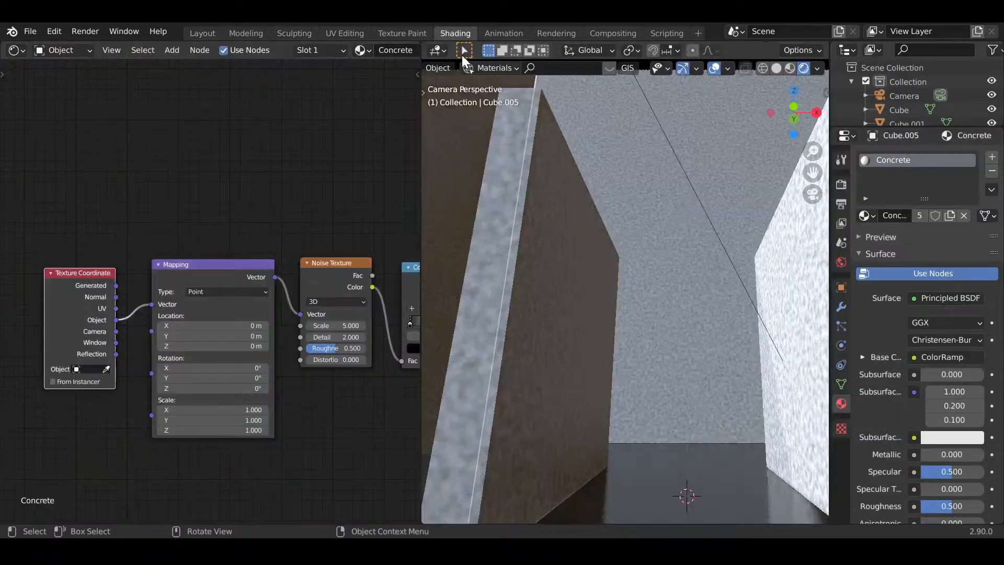
# - Set the Noise Texture's Detail to 16 in the Concrete material
pyautogui.moveTo(134, 402); pyautogui.dragTo(6, 407, button='middle')
pyautogui.scroll(6, 300, 428)
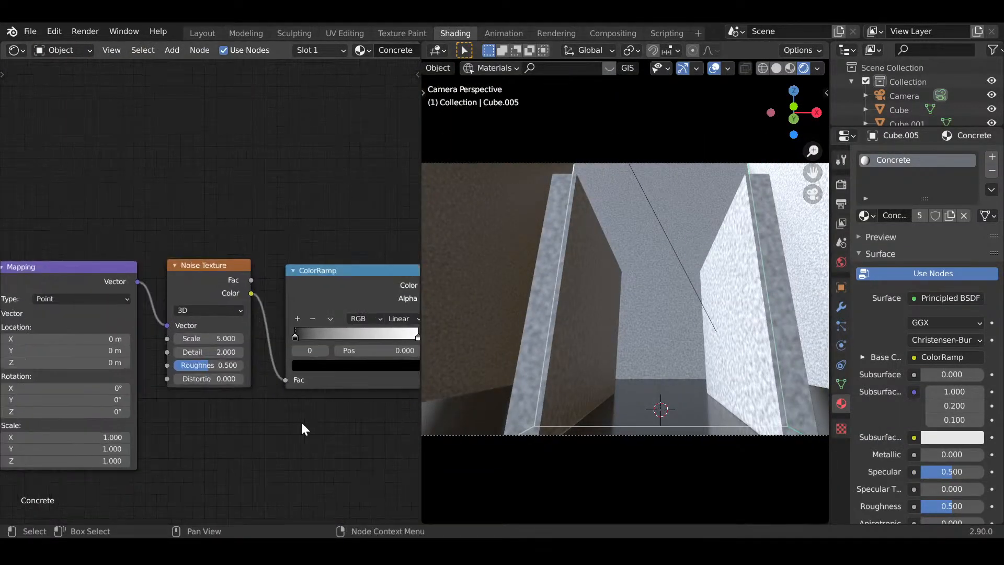
pyautogui.moveTo(289, 427); pyautogui.dragTo(276, 368, button='middle')
pyautogui.scroll(4, 264, 372)
pyautogui.scroll(1, 235, 355)
pyautogui.moveTo(204, 324); pyautogui.dragTo(235, 324)
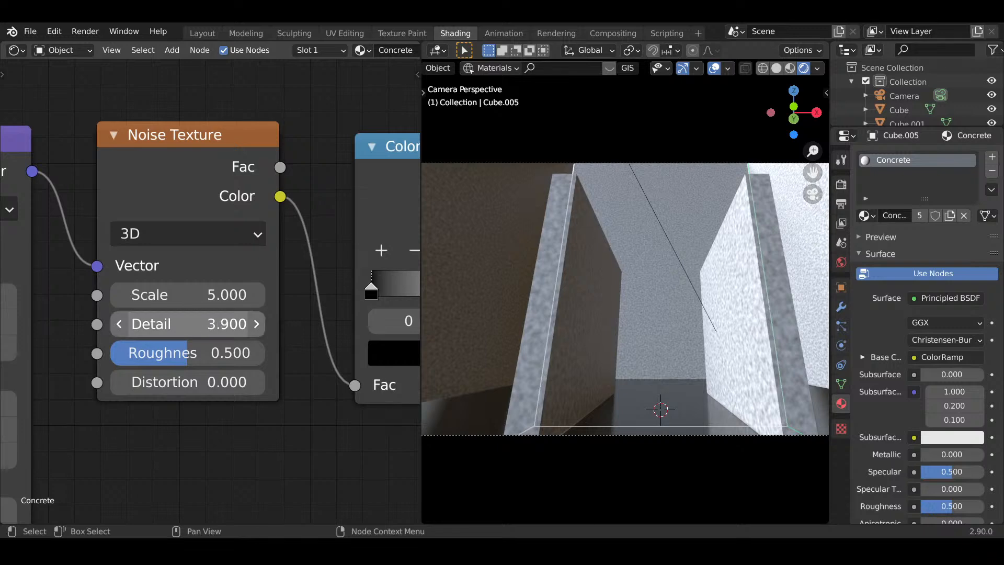
# - Set the Noise Texture's Scale to 2 in the Concrete material
pyautogui.scroll(5, 579, 362)
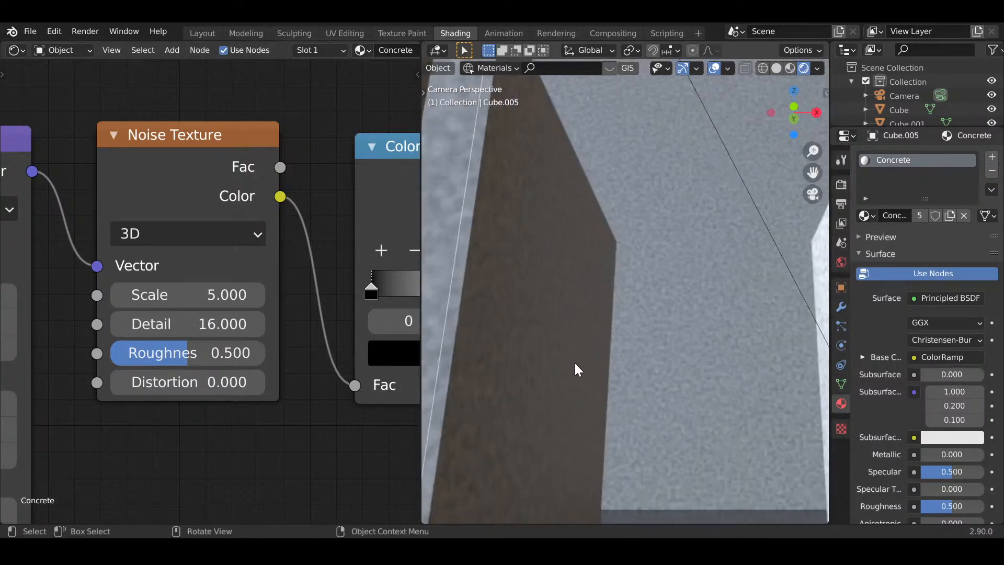
pyautogui.moveTo(209, 294); pyautogui.dragTo(93, 294)
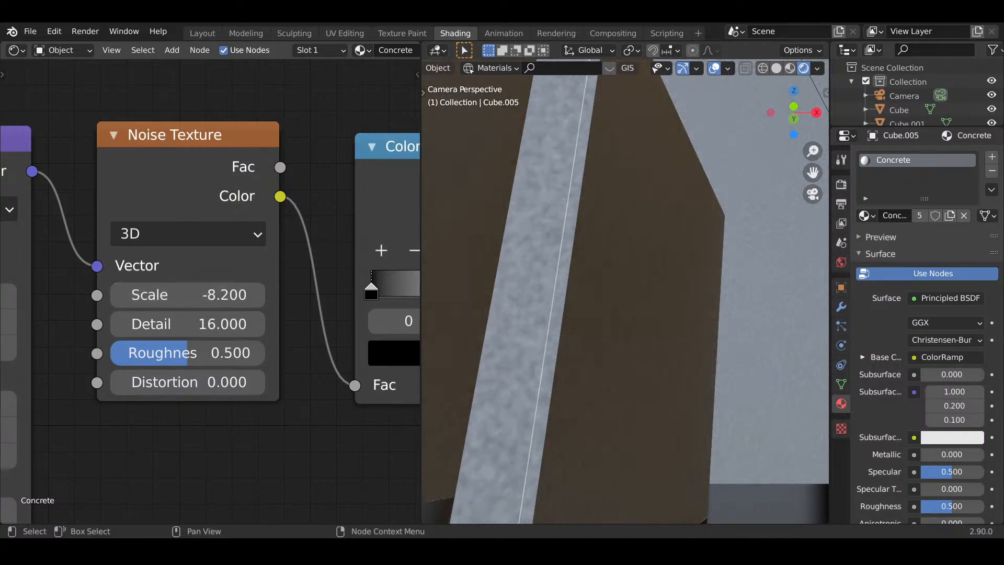
pyautogui.click(198, 298)
pyautogui.write('2')
pyautogui.press('Return')
pyautogui.scroll(-6, 526, 297)
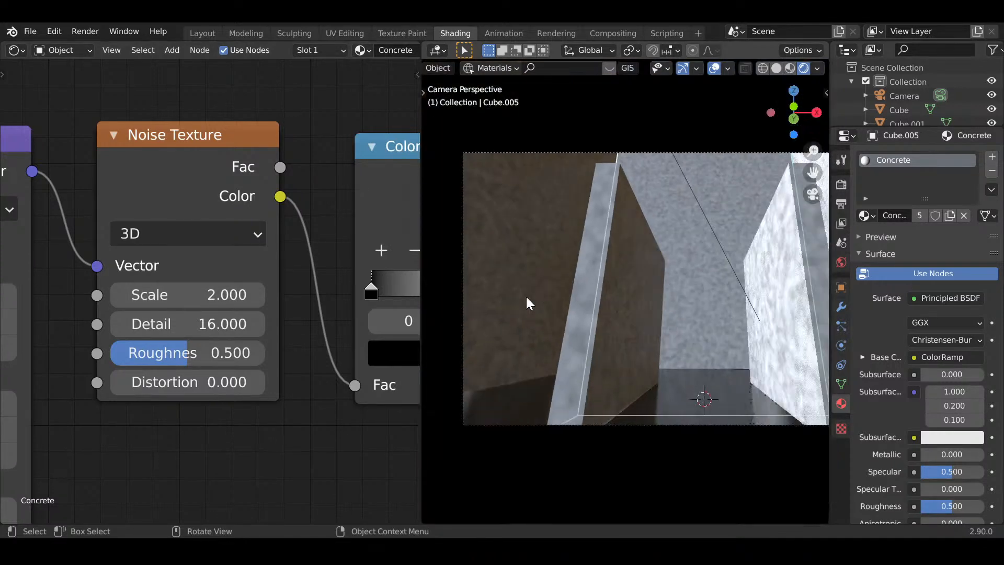
pyautogui.keyDown('shift'); pyautogui.moveTo(596, 316); pyautogui.dragTo(548, 325, button='middle'); pyautogui.keyUp('shift')
pyautogui.scroll(1, 570, 319)
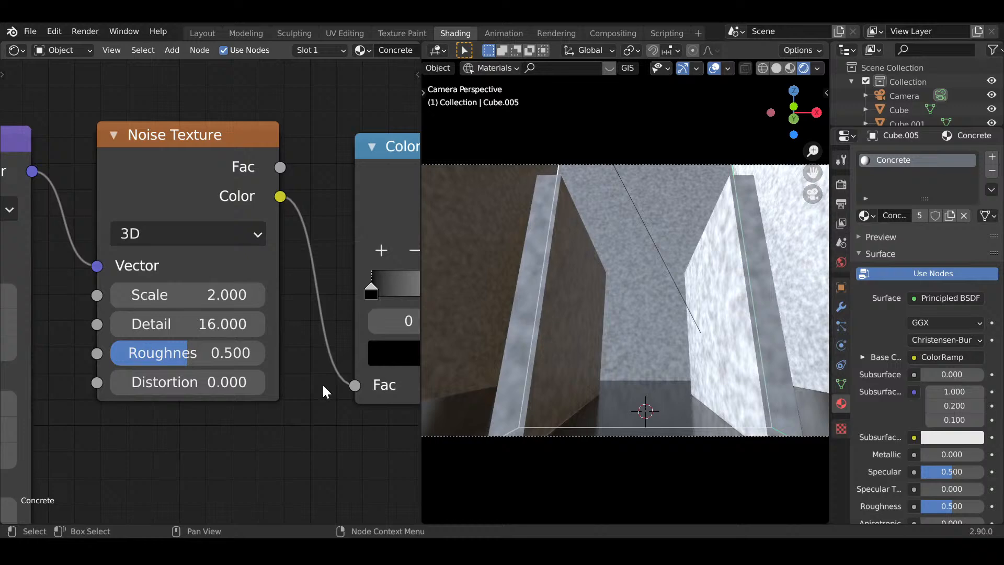
# - Lighten the ColorRamp's black stop to a grey with an HSV value of 0.647
pyautogui.scroll(-8, 322, 384)
pyautogui.moveTo(309, 385); pyautogui.dragTo(75, 413, button='middle')
pyautogui.scroll(4, 103, 412)
pyautogui.moveTo(159, 400); pyautogui.dragTo(335, 388, button='middle')
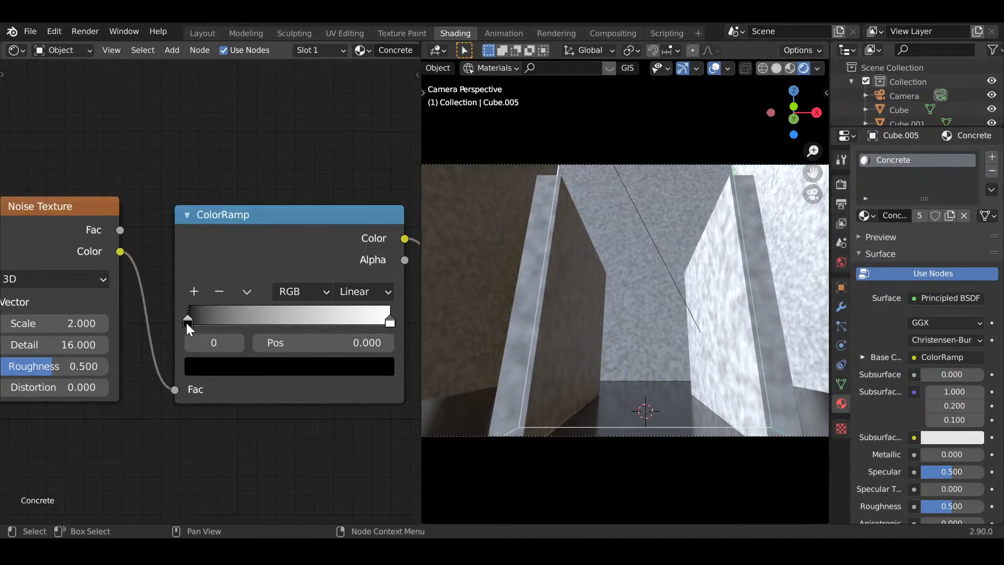
pyautogui.click(293, 368)
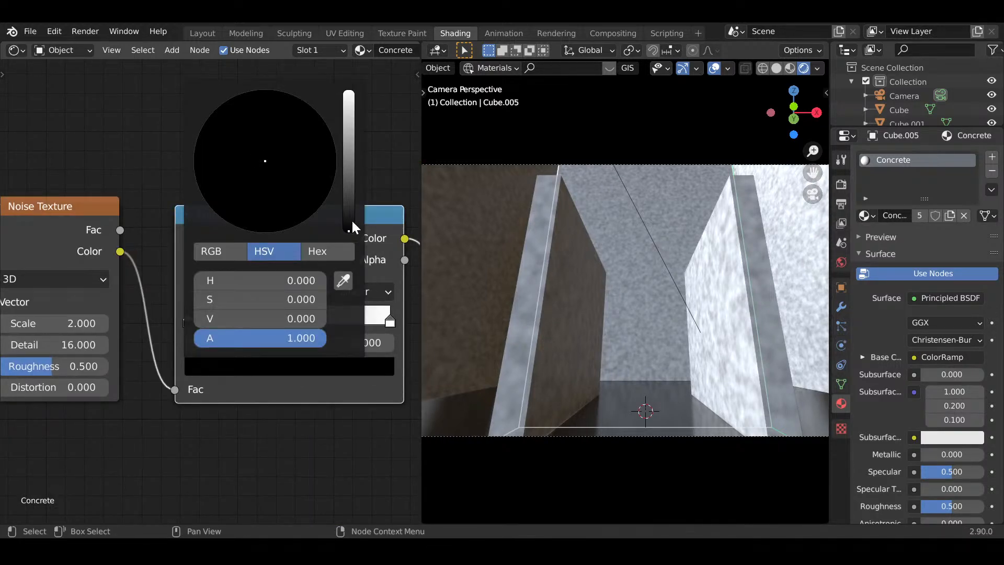
pyautogui.moveTo(353, 222); pyautogui.dragTo(348, 142)
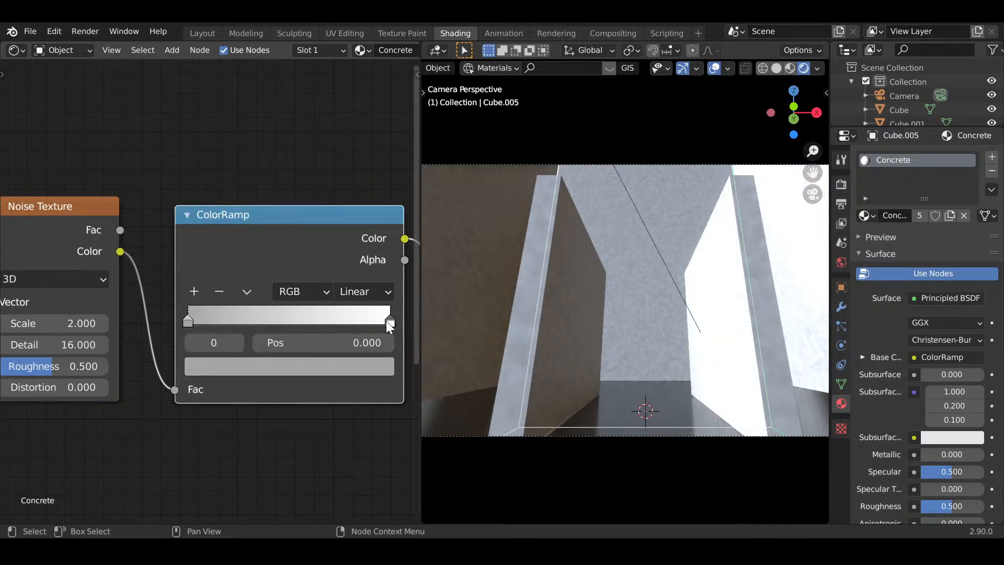
# - Darken the ColorRamp's white end stop to a light grey
pyautogui.click(389, 323)
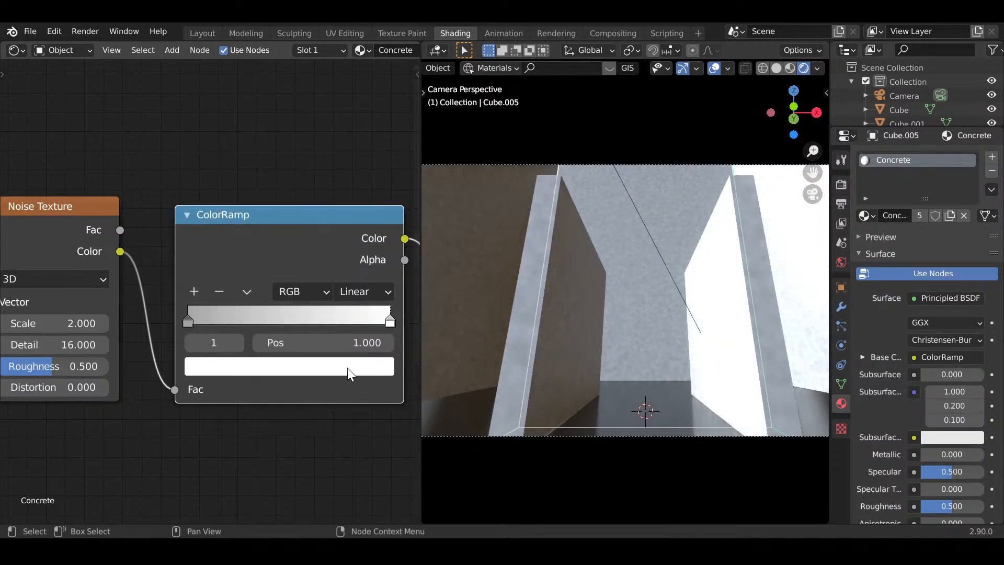
pyautogui.click(348, 368)
pyautogui.moveTo(349, 131); pyautogui.dragTo(349, 126)
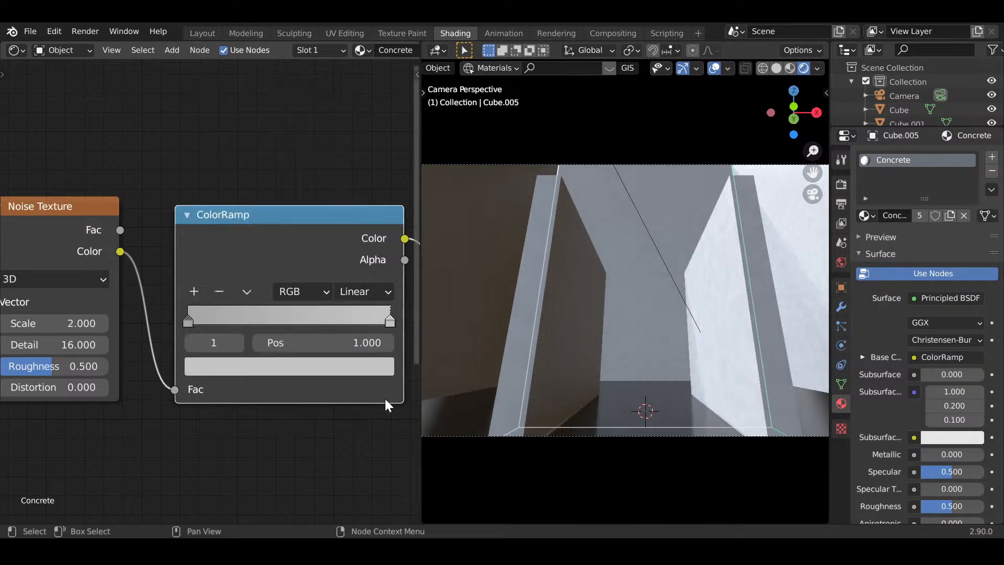
# - Darken the ColorRamp's first stop, at position 0, to a medium-dark grey
pyautogui.click(187, 323)
pyautogui.click(258, 375)
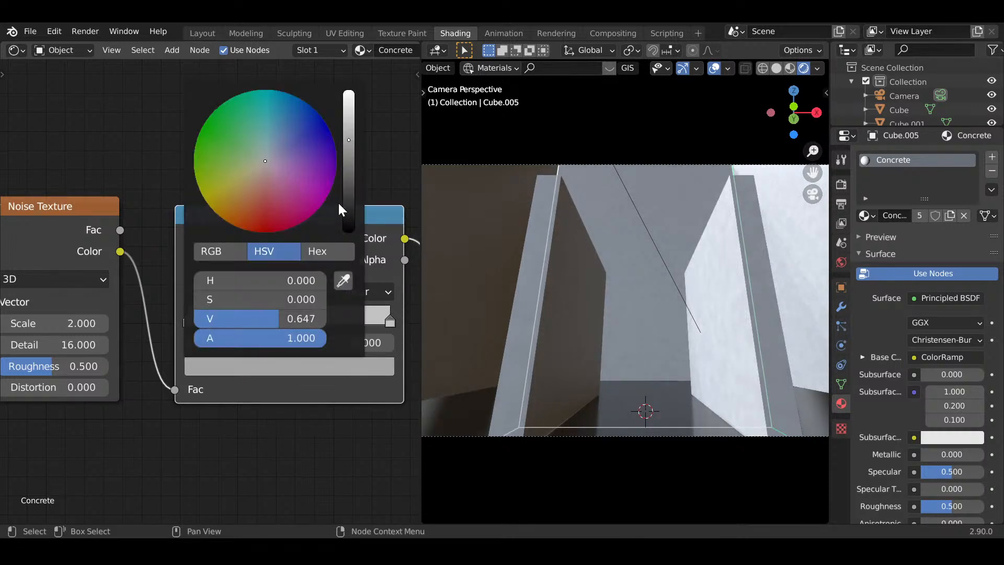
pyautogui.moveTo(347, 205); pyautogui.dragTo(349, 174)
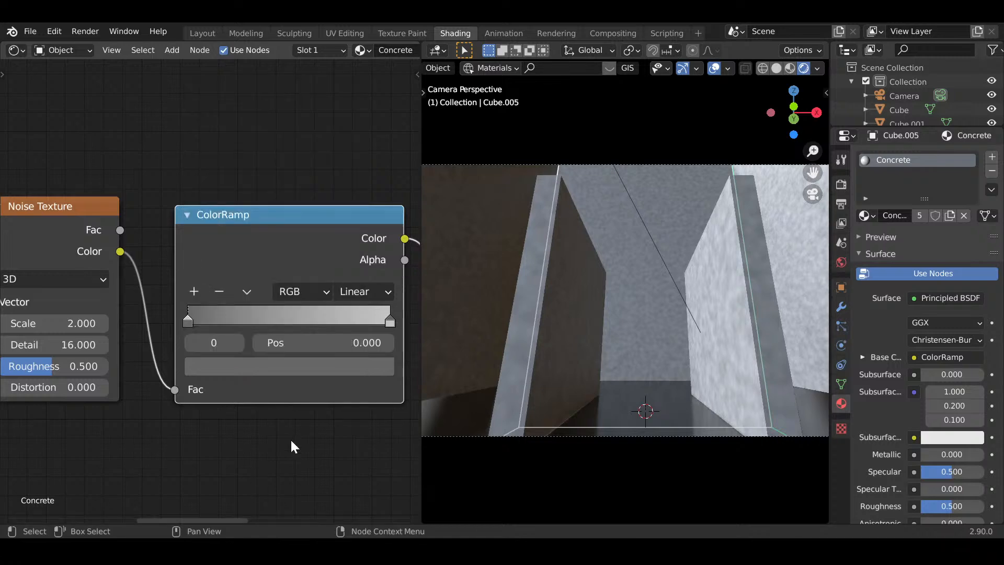
# - Move the Principled BSDF and Material Output nodes away from the ColorRamp to make room between them
pyautogui.scroll(-2, 289, 438)
pyautogui.scroll(-3, 276, 347)
pyautogui.scroll(1, 219, 307)
pyautogui.moveTo(218, 300); pyautogui.dragTo(224, 307, button='middle')
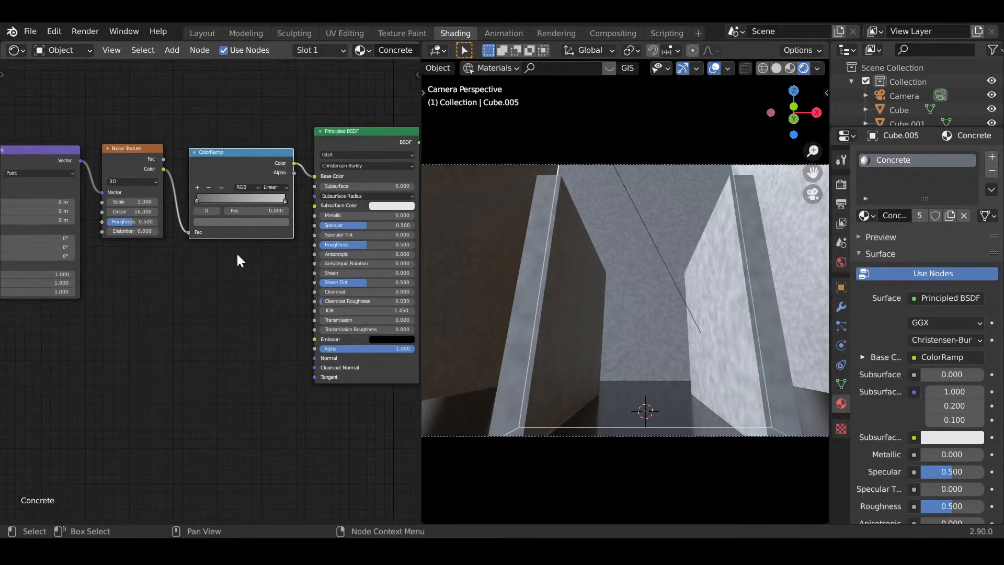
pyautogui.scroll(-2, 218, 320)
pyautogui.moveTo(350, 387); pyautogui.dragTo(273, 406, button='middle')
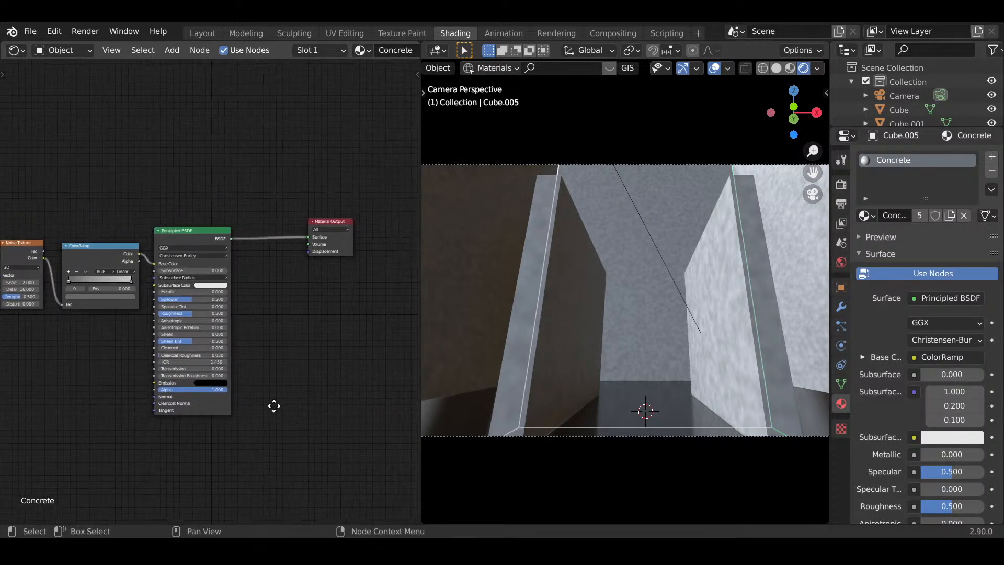
pyautogui.press('b')
pyautogui.moveTo(209, 244); pyautogui.dragTo(378, 462)
pyautogui.press('g')
pyautogui.click(381, 461)
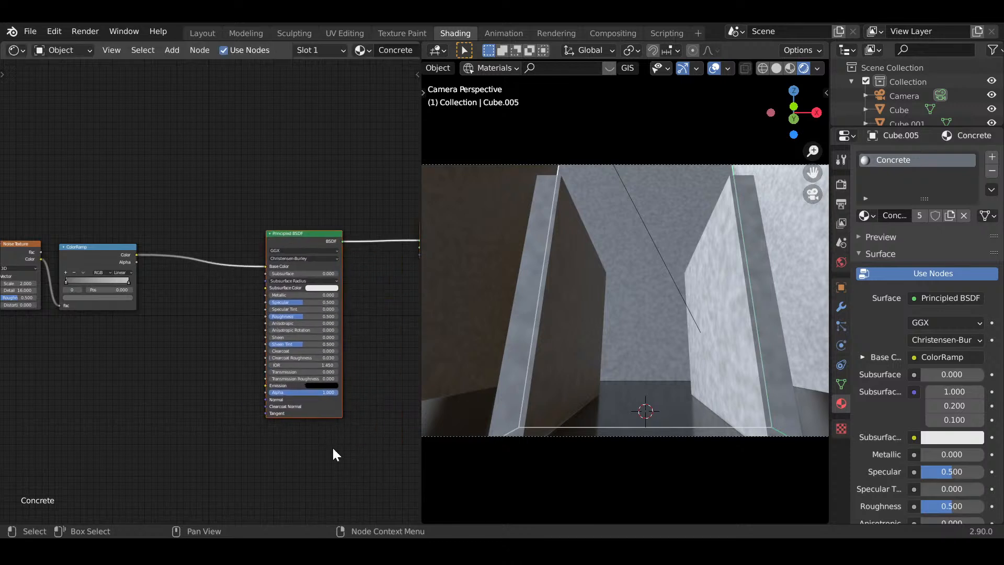
# - Add a Bump node below and between the ColorRamp and the Principled BSDF
pyautogui.moveTo(67, 433); pyautogui.dragTo(164, 418, button='middle')
pyautogui.scroll(2, 164, 419)
pyautogui.scroll(1, 165, 421)
pyautogui.hotkey('shift', 'a')
pyautogui.moveTo(210, 366)
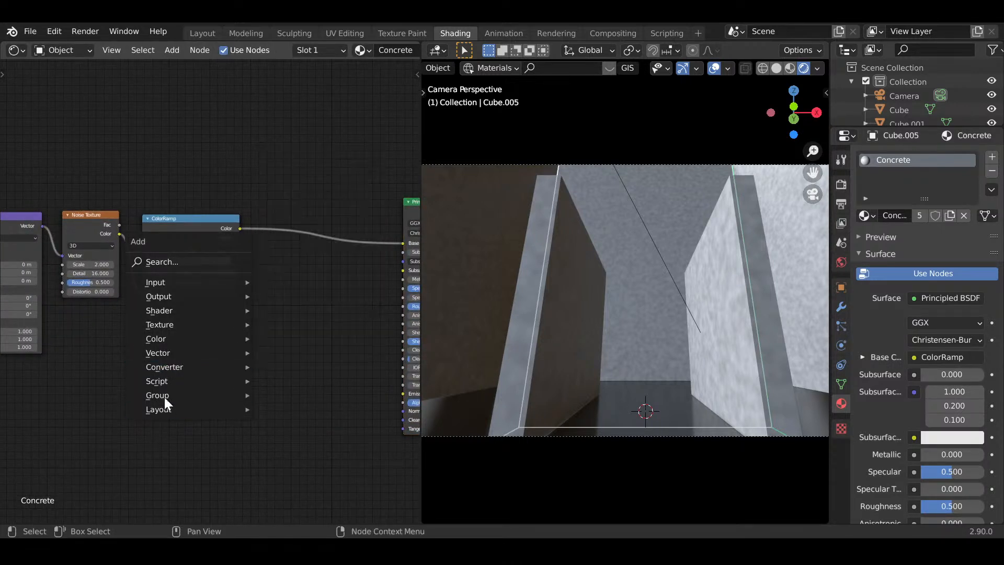
pyautogui.moveTo(178, 354)
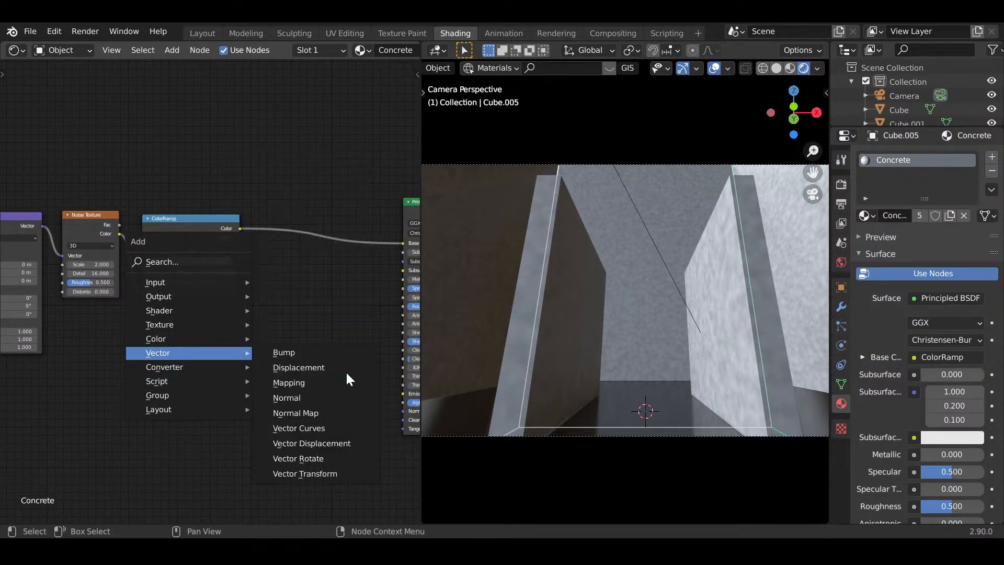
pyautogui.click(293, 351)
pyautogui.click(307, 417)
# - Connect the Bump node's Normal output to the Principled BSDF's Normal input
pyautogui.moveTo(307, 417); pyautogui.dragTo(190, 379, button='middle')
pyautogui.scroll(6, 190, 379)
pyautogui.moveTo(270, 445); pyautogui.dragTo(303, 430)
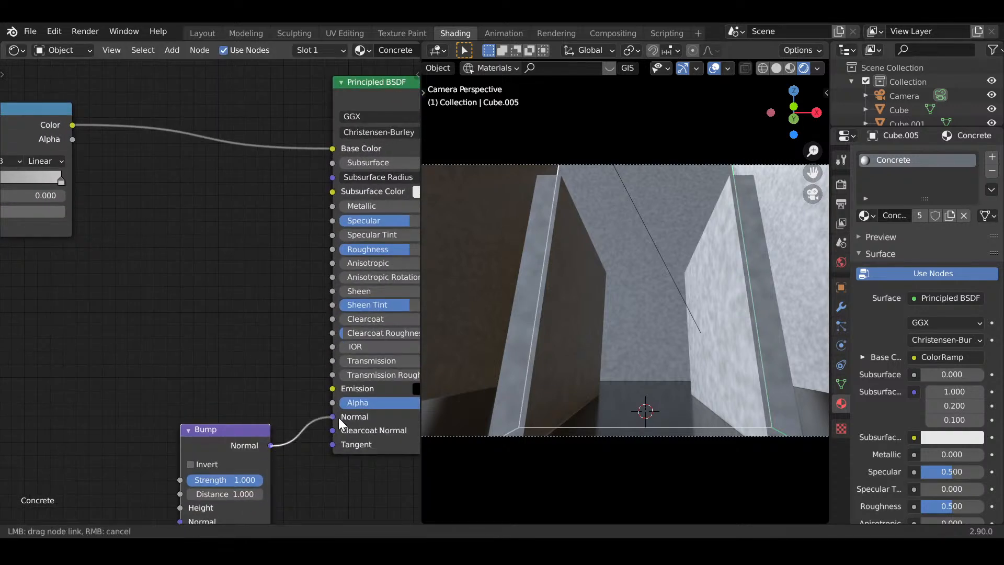
pyautogui.moveTo(303, 430); pyautogui.dragTo(332, 416)
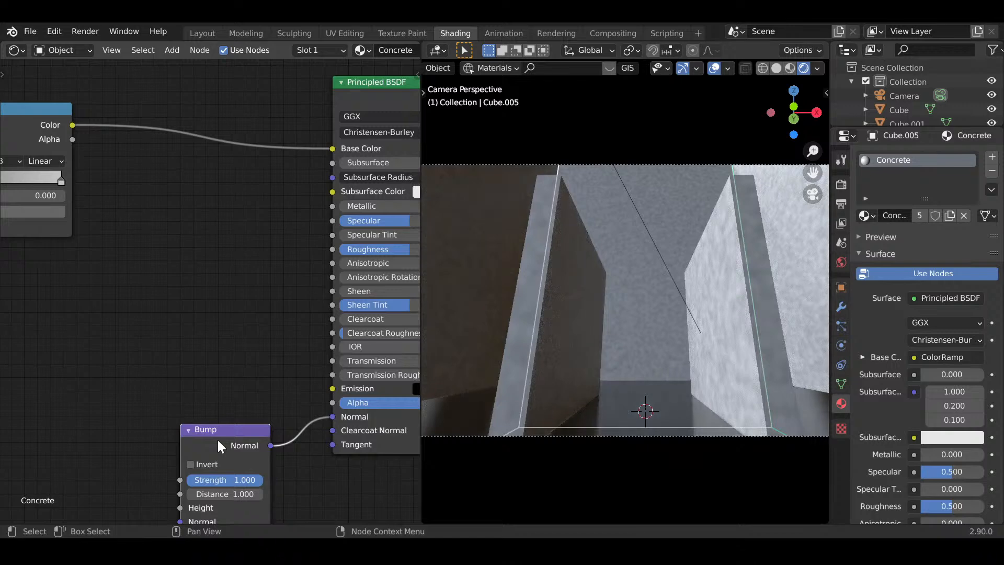
# - Reposition the Bump node and add a second ColorRamp node beside it, beneath the existing ColorRamp
pyautogui.moveTo(214, 434); pyautogui.dragTo(181, 385)
pyautogui.moveTo(103, 410); pyautogui.dragTo(259, 414, button='middle')
pyautogui.scroll(-1, 184, 438)
pyautogui.moveTo(181, 401); pyautogui.dragTo(304, 426, button='middle')
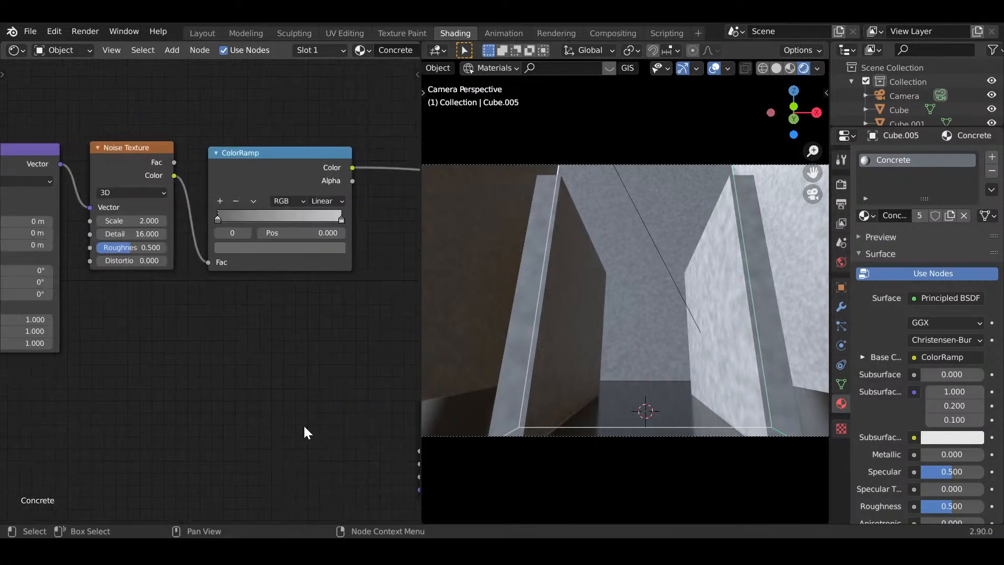
pyautogui.moveTo(282, 374); pyautogui.dragTo(196, 342, button='middle')
pyautogui.scroll(-1, 196, 342)
pyautogui.hotkey('shift', 'a')
pyautogui.moveTo(193, 358)
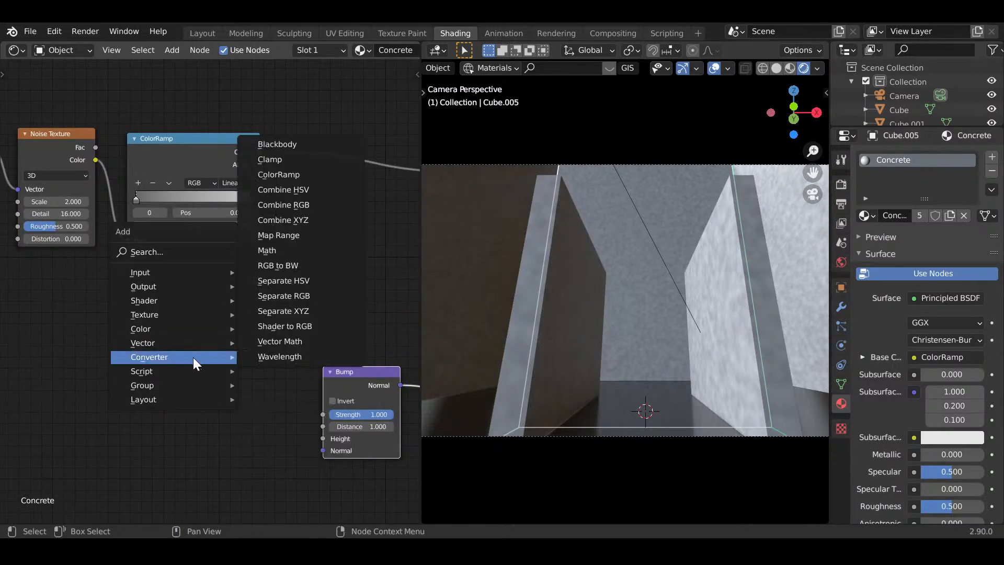
pyautogui.click(271, 177)
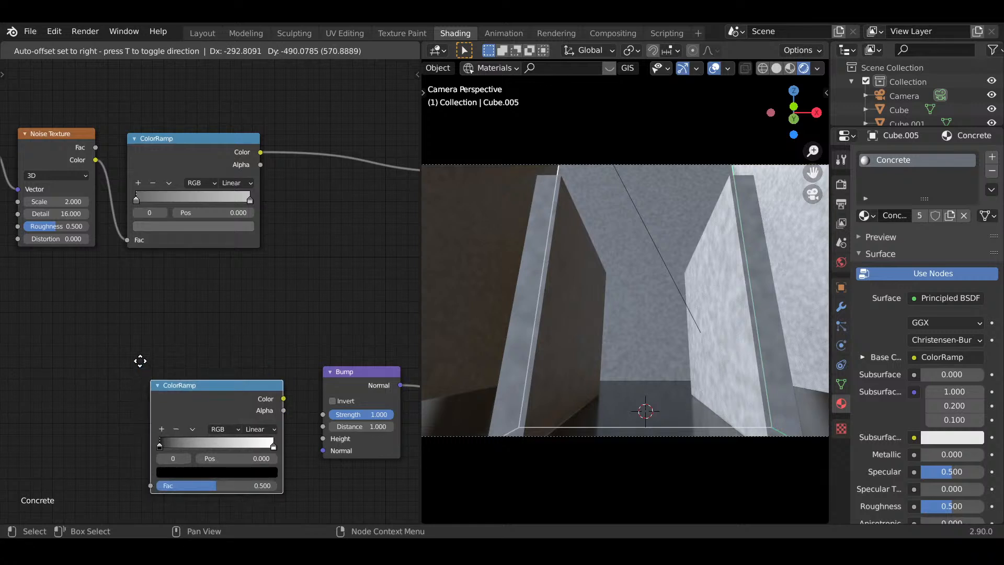
pyautogui.click(138, 374)
# - Connect the Noise Texture's Color output to the new ColorRamp's Fac, and that ColorRamp's Color output to the Bump node's Height
pyautogui.scroll(1, 173, 274)
pyautogui.moveTo(126, 131); pyautogui.dragTo(179, 489)
pyautogui.scroll(1, 288, 470)
pyautogui.moveTo(287, 461); pyautogui.dragTo(165, 448, button='middle')
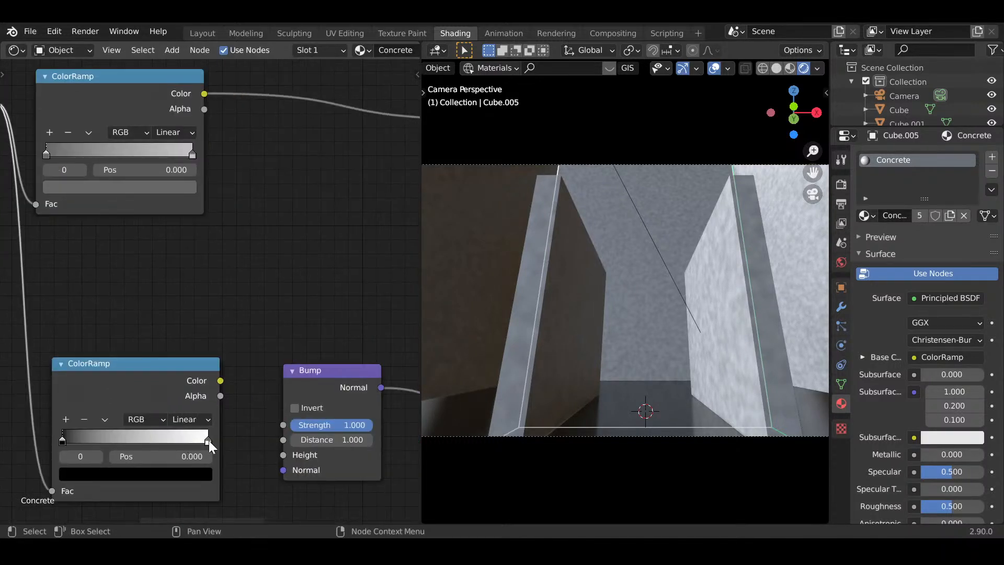
pyautogui.scroll(1, 207, 440)
pyautogui.moveTo(162, 359); pyautogui.dragTo(107, 239, button='middle')
pyautogui.scroll(4, 228, 325)
pyautogui.moveTo(151, 260); pyautogui.dragTo(170, 273)
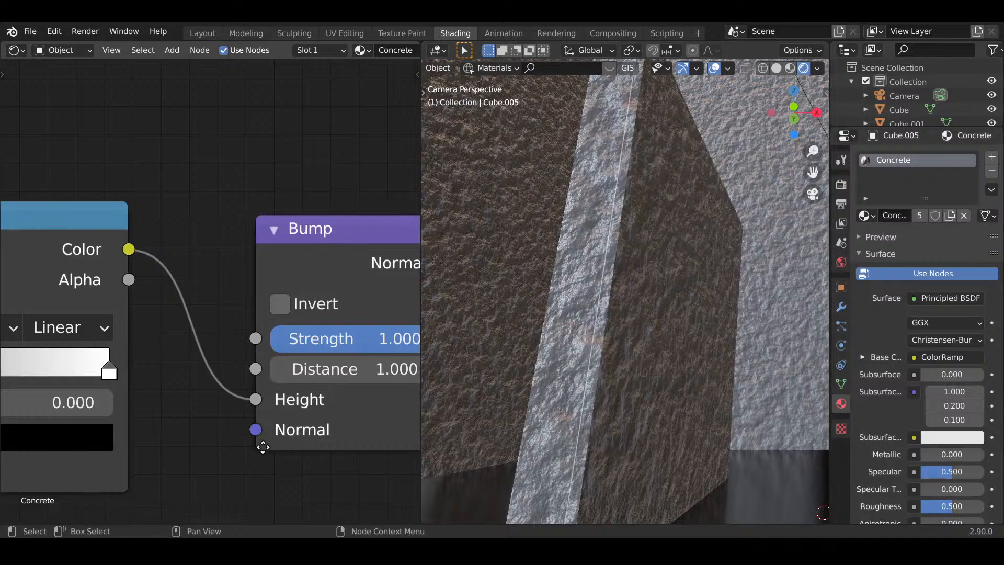
# - Set the Bump node's Strength to 0.2
pyautogui.moveTo(262, 447); pyautogui.dragTo(470, 447, button='middle')
pyautogui.scroll(-3, 297, 445)
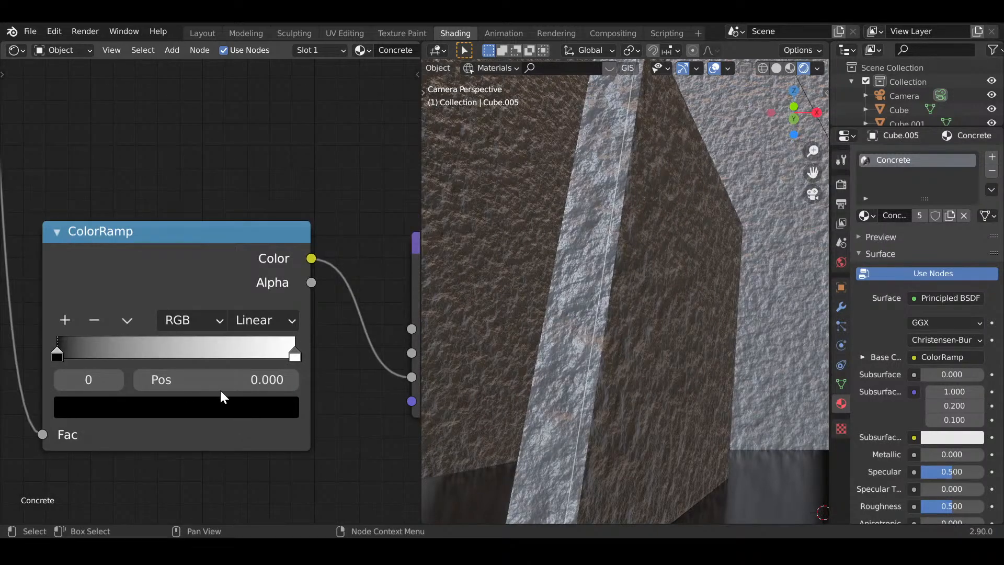
pyautogui.keyDown('shift'); pyautogui.moveTo(216, 397); pyautogui.dragTo(0, 424, button='middle'); pyautogui.keyUp('shift')
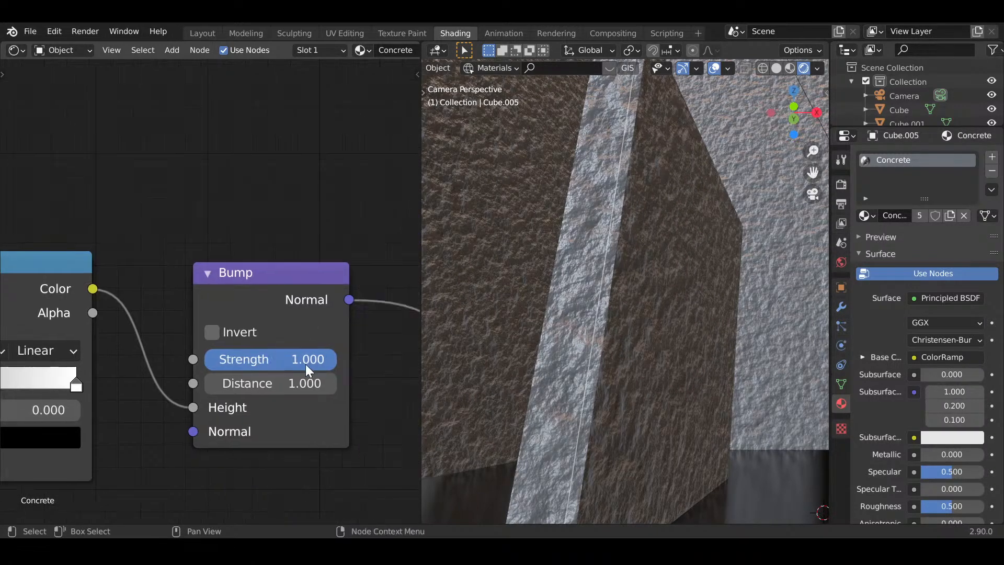
pyautogui.click(308, 360)
pyautogui.write('0.2')
pyautogui.press('Return')
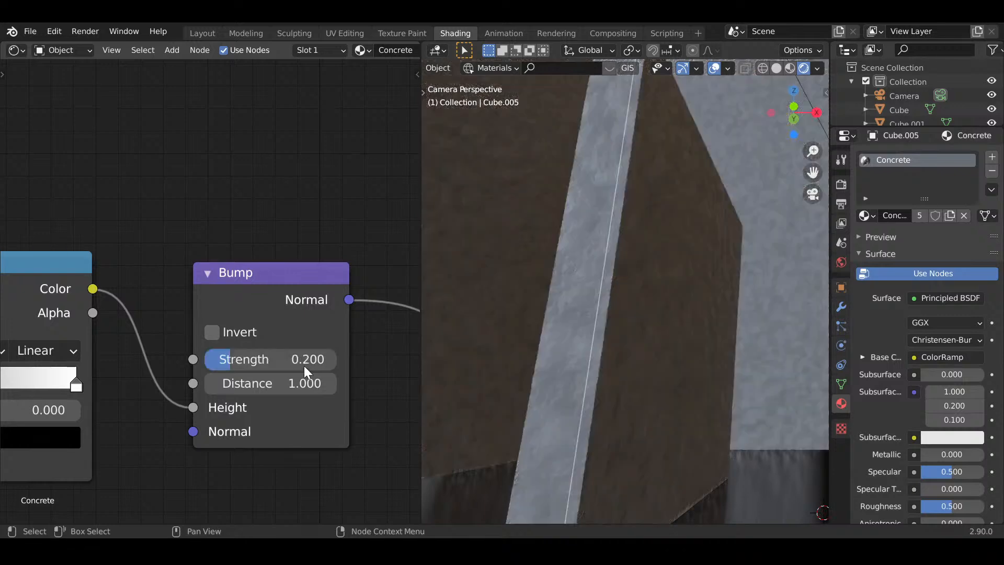
# - Increase the contrast of the bump's ColorRamp by moving the black stop to about 0.404 and the white stop to about 0.593
pyautogui.scroll(-4, 215, 412)
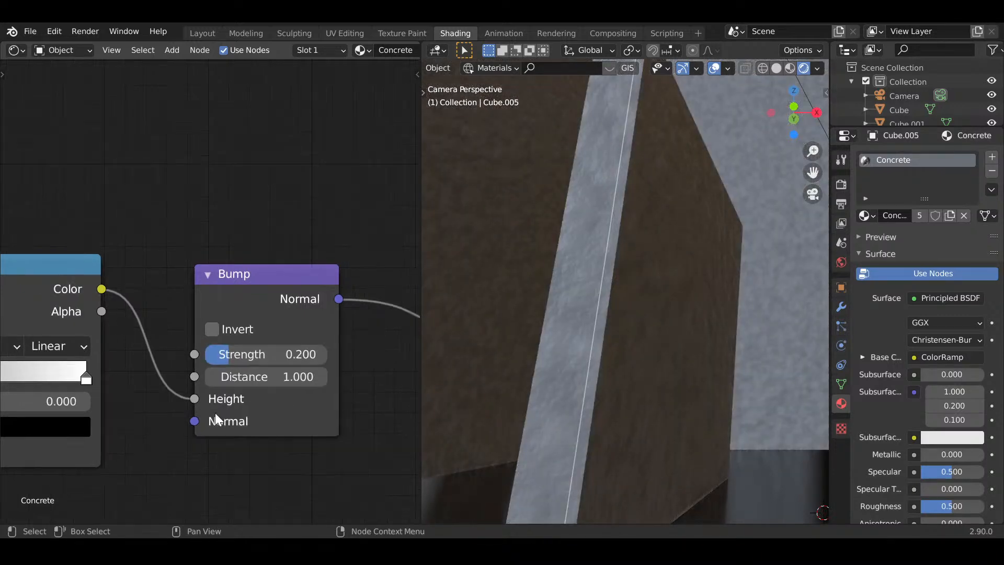
pyautogui.keyDown('shift'); pyautogui.moveTo(306, 419); pyautogui.dragTo(346, 417, button='middle'); pyautogui.keyUp('shift')
pyautogui.moveTo(152, 417); pyautogui.dragTo(376, 439, button='middle')
pyautogui.keyDown('shift'); pyautogui.moveTo(293, 433); pyautogui.dragTo(277, 435, button='middle'); pyautogui.keyUp('shift')
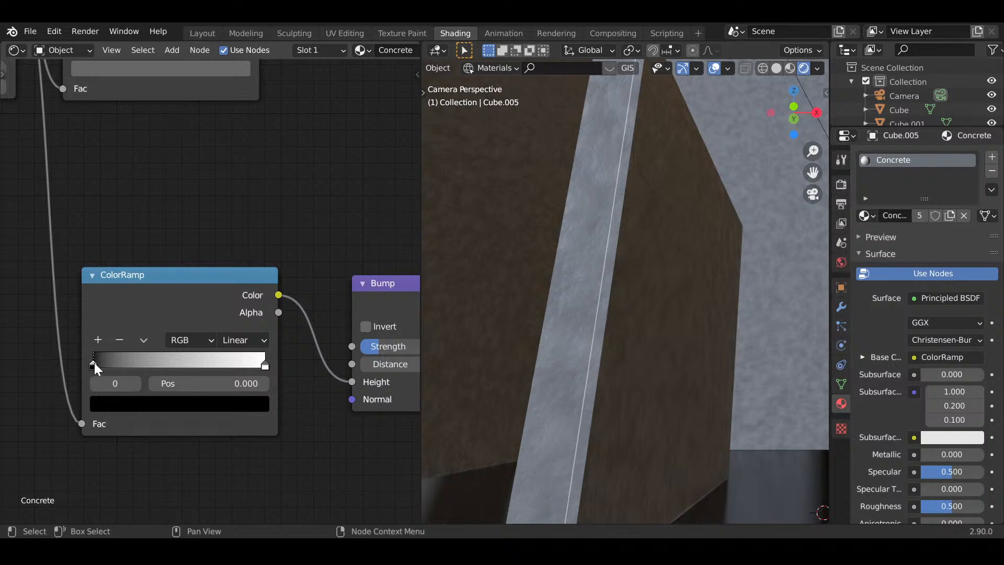
pyautogui.moveTo(125, 365); pyautogui.dragTo(168, 363)
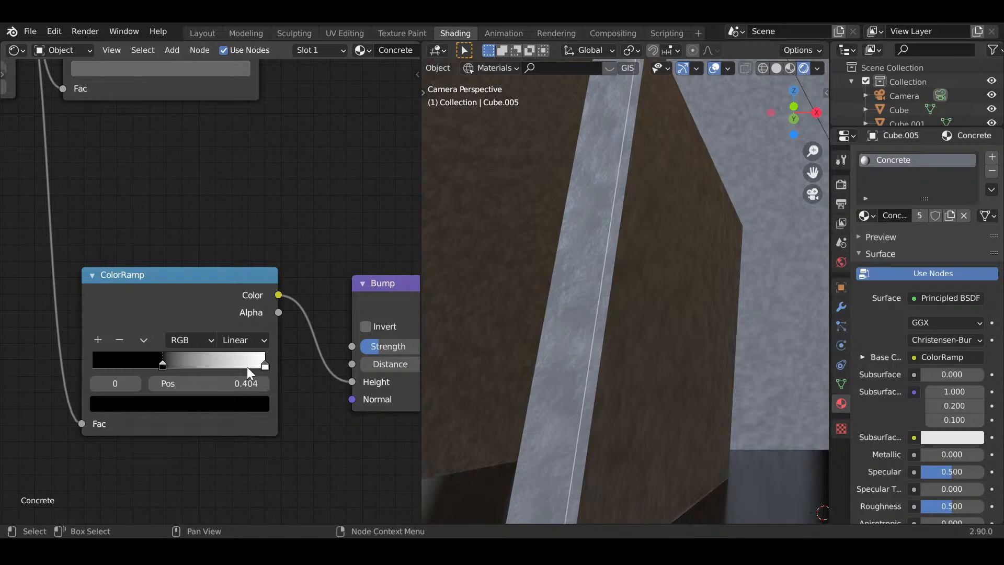
pyautogui.moveTo(247, 366); pyautogui.dragTo(190, 372)
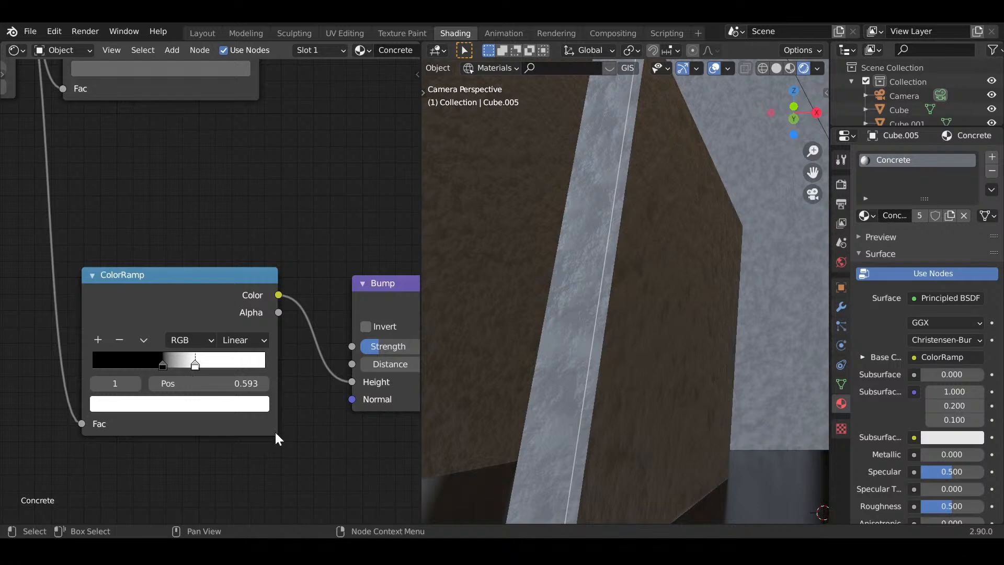
# - Lower the Bump node's Strength to 0.1
pyautogui.moveTo(378, 385); pyautogui.dragTo(278, 382, button='middle')
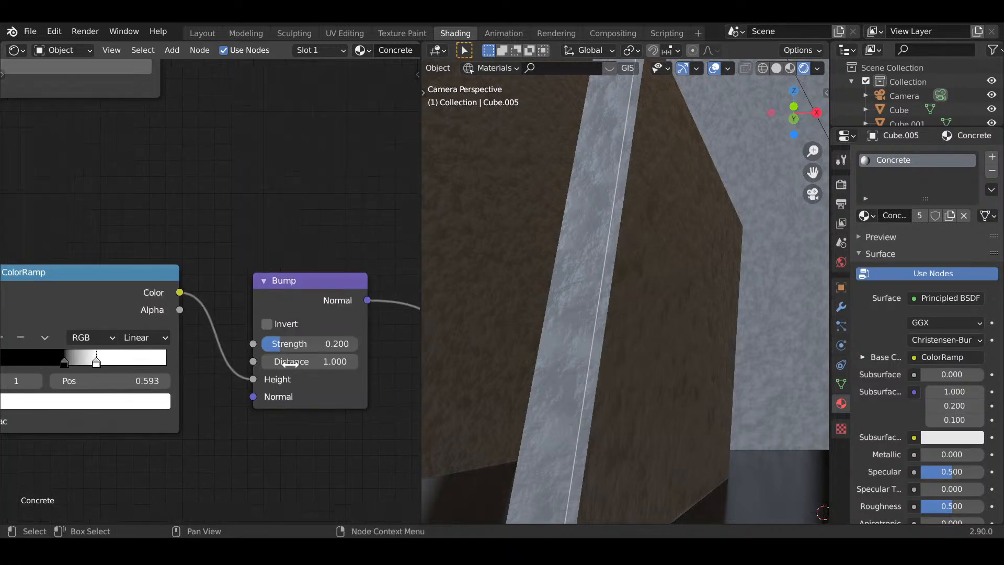
pyautogui.click(285, 345)
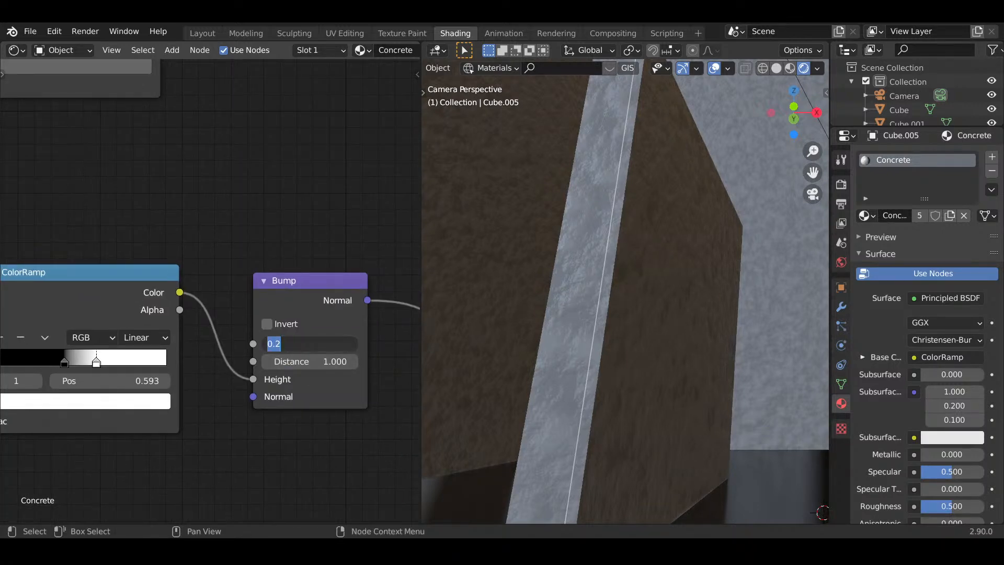
pyautogui.press('Return')
# - Try the Noise Texture's Roughness at 1.0, then set it to 0.7
pyautogui.scroll(-4, 287, 361)
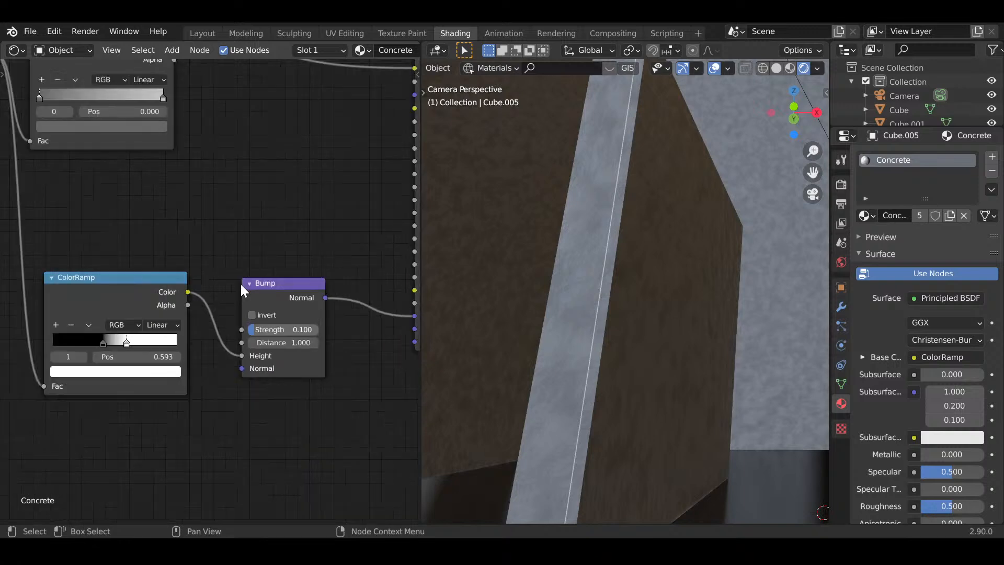
pyautogui.moveTo(272, 363); pyautogui.dragTo(85, 370, button='middle')
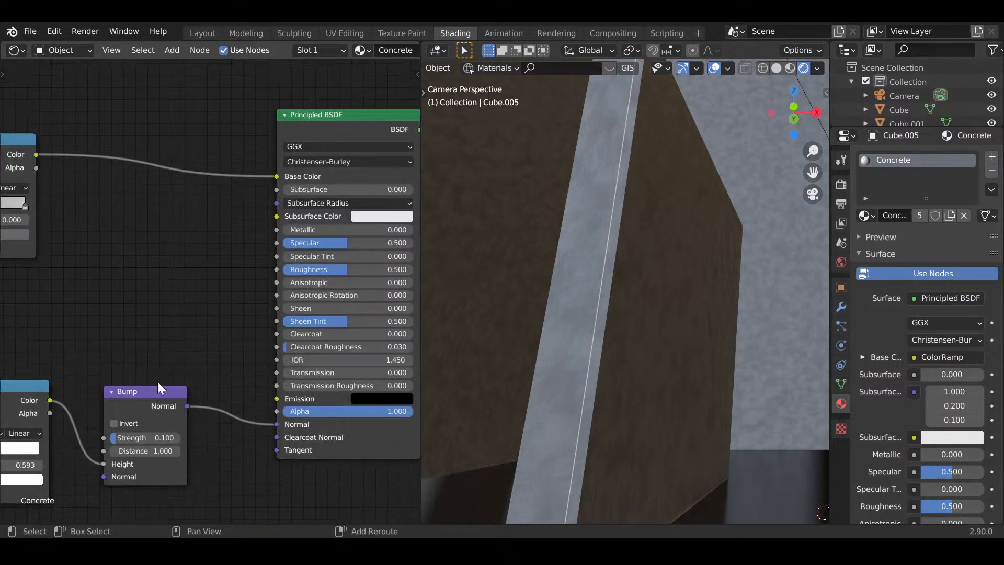
pyautogui.moveTo(220, 336); pyautogui.dragTo(381, 421, button='middle')
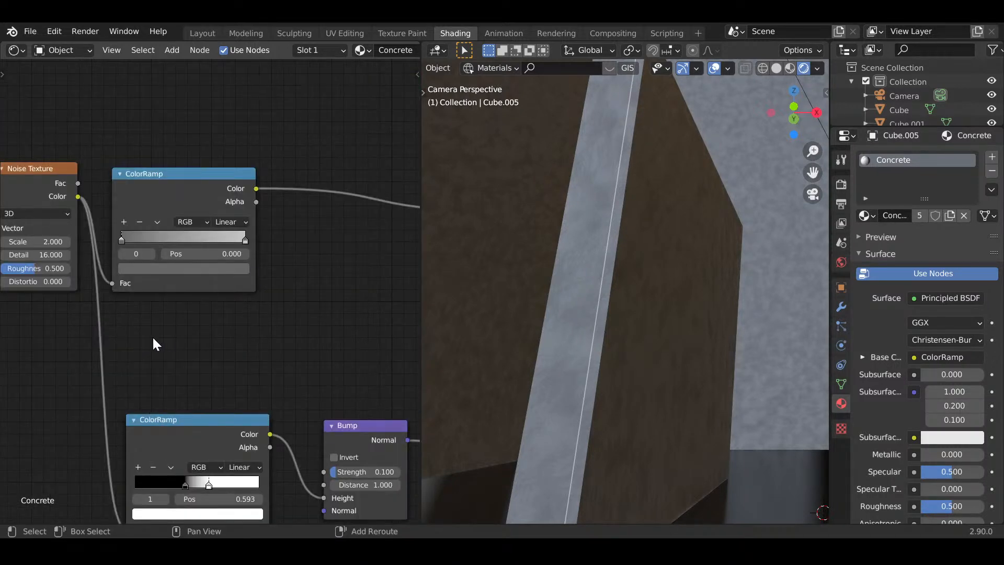
pyautogui.scroll(2, 80, 320)
pyautogui.moveTo(49, 316); pyautogui.dragTo(329, 414, button='middle')
pyautogui.scroll(1, 329, 414)
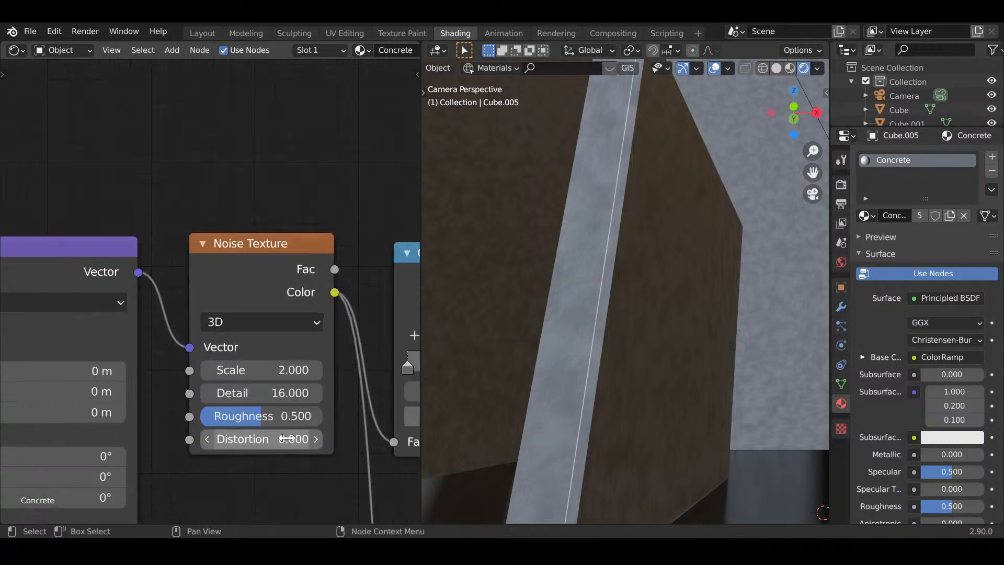
pyautogui.scroll(1, 287, 439)
pyautogui.moveTo(287, 439); pyautogui.dragTo(197, 348, button='middle')
pyautogui.scroll(1, 197, 385)
pyautogui.moveTo(197, 385); pyautogui.dragTo(267, 386)
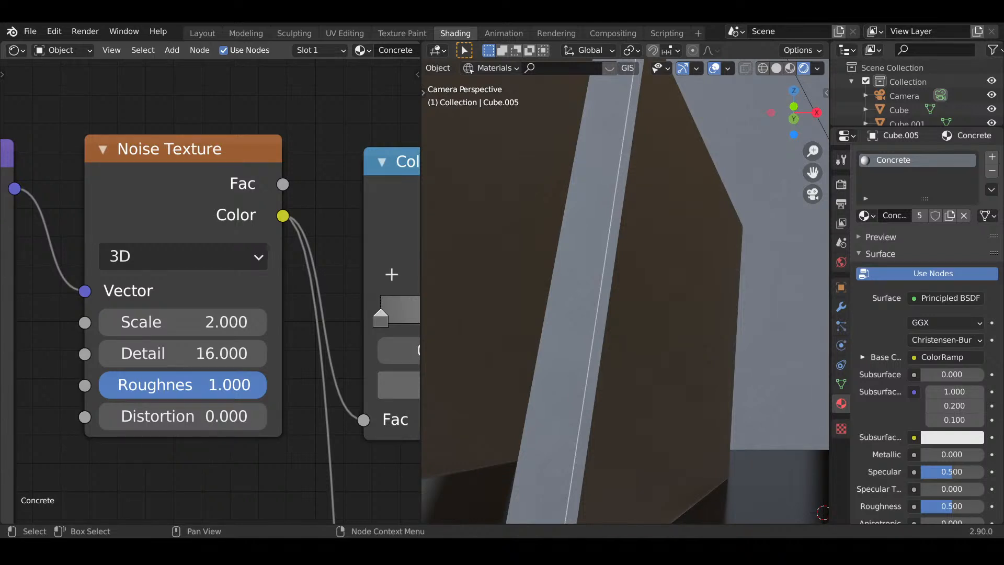
pyautogui.click(238, 398)
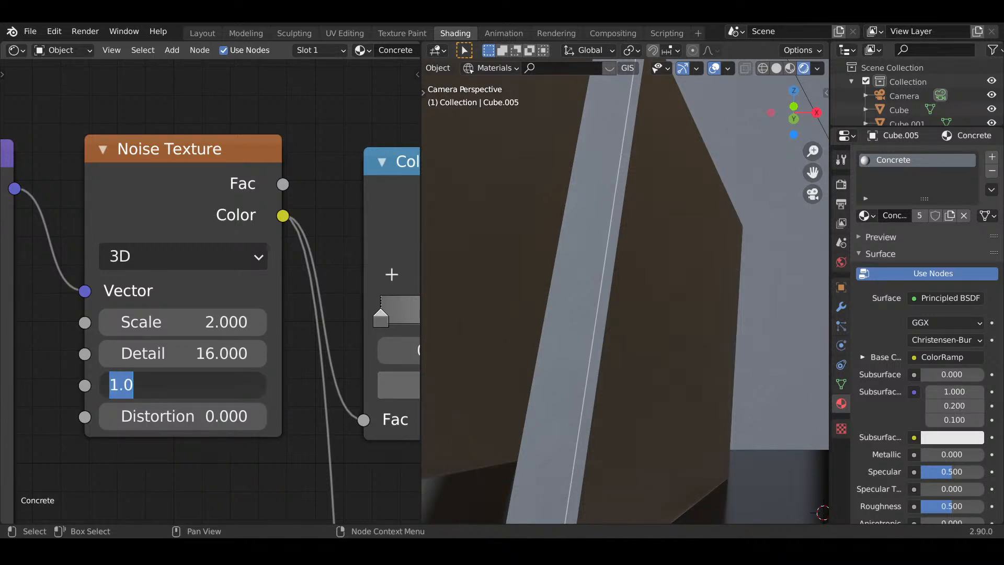
pyautogui.write('0.7')
pyautogui.press('Return')
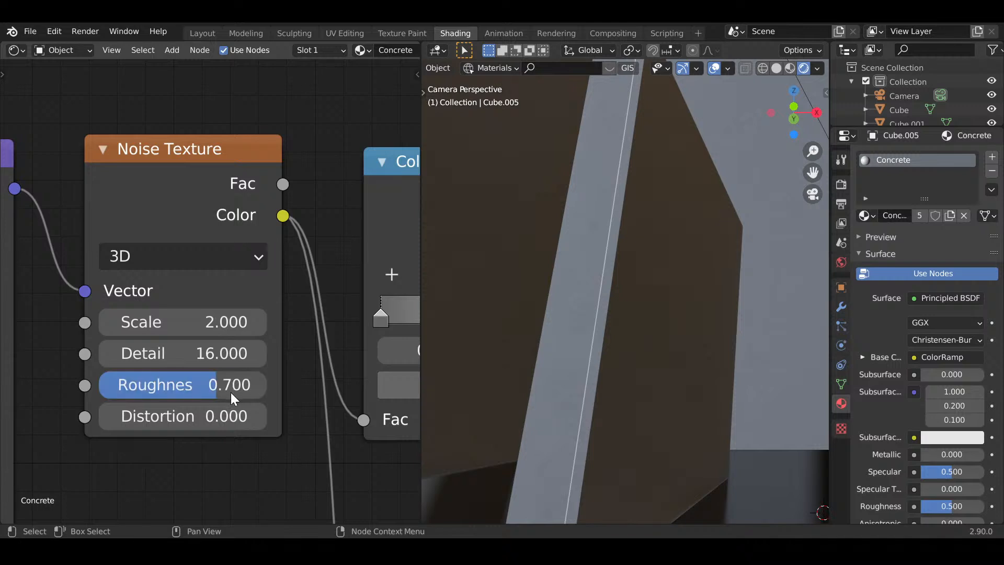
# - Raise the Bump node's Strength back to 0.2
pyautogui.scroll(-3, 248, 413)
pyautogui.scroll(-2, 279, 434)
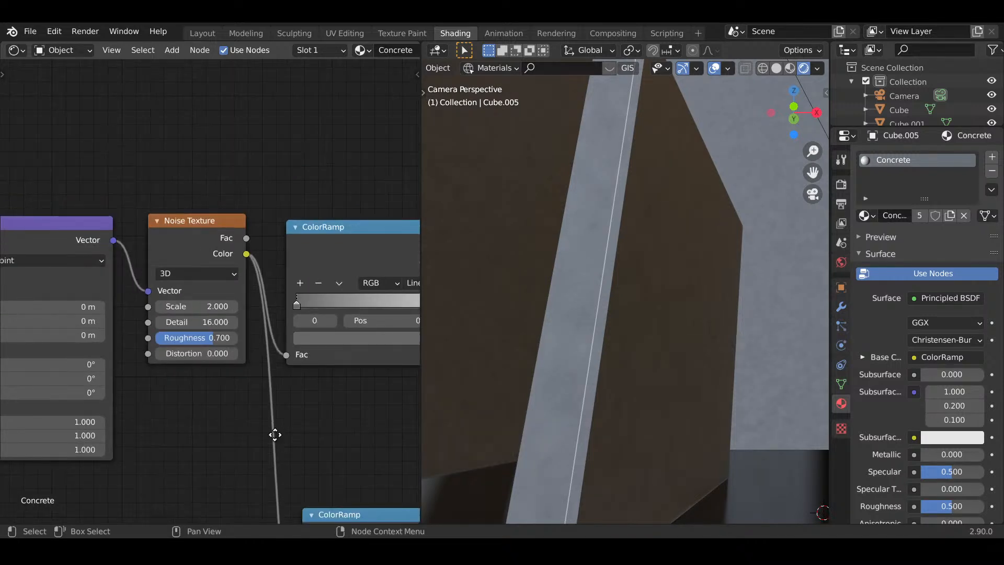
pyautogui.moveTo(273, 432); pyautogui.dragTo(388, 261, button='middle')
pyautogui.scroll(3, 268, 439)
pyautogui.click(261, 410)
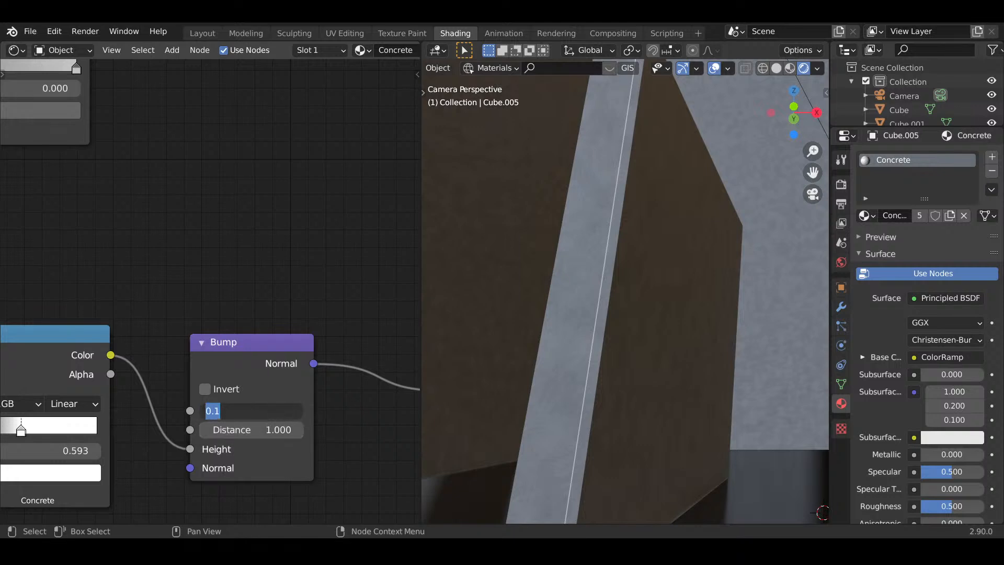
pyautogui.write('0.2')
pyautogui.press('Return')
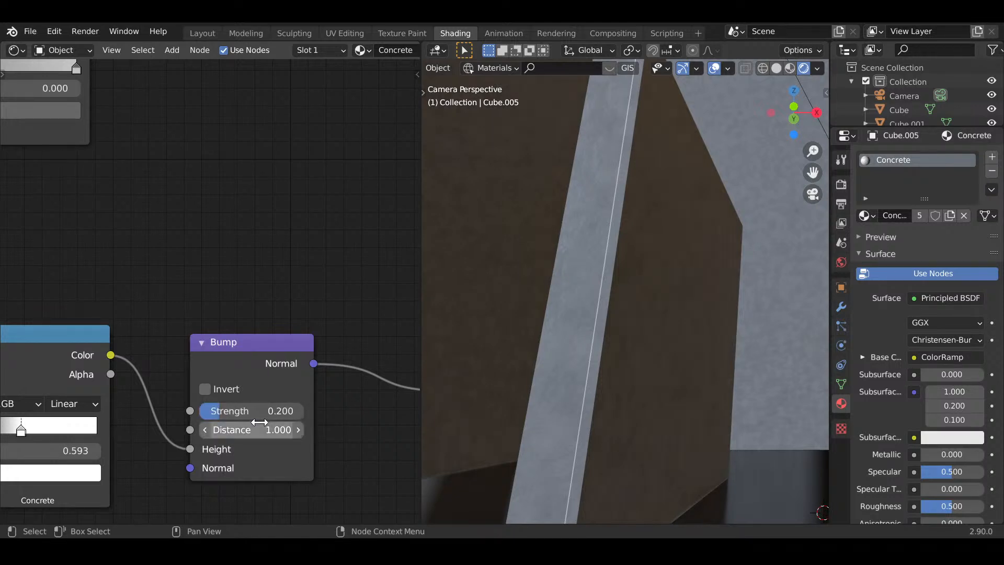
# - Examine the concrete bump texture on the walls up close and in the full camera view
pyautogui.scroll(-5, 585, 353)
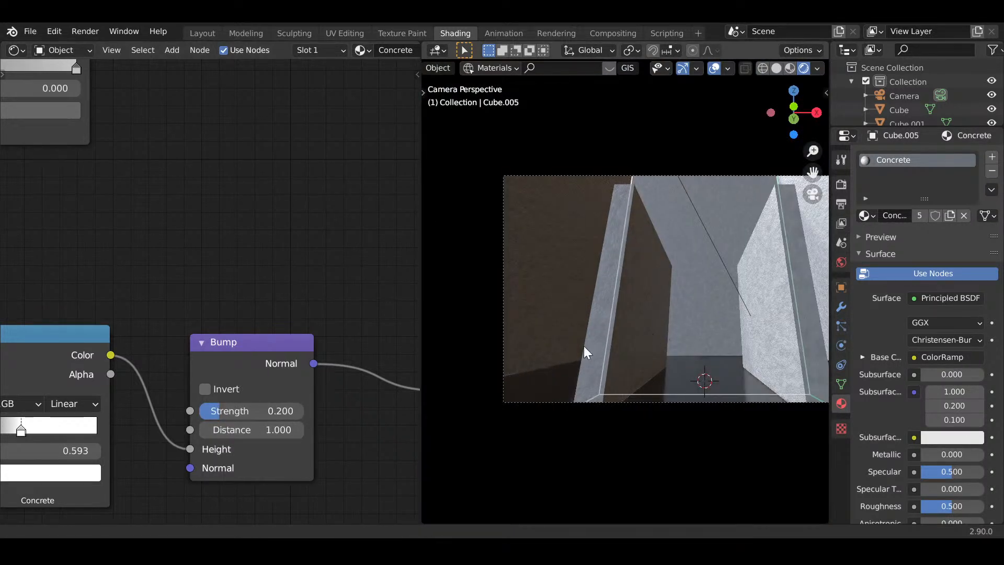
pyautogui.keyDown('shift'); pyautogui.moveTo(654, 334); pyautogui.dragTo(543, 348, button='middle'); pyautogui.keyUp('shift')
pyautogui.scroll(10, 755, 359)
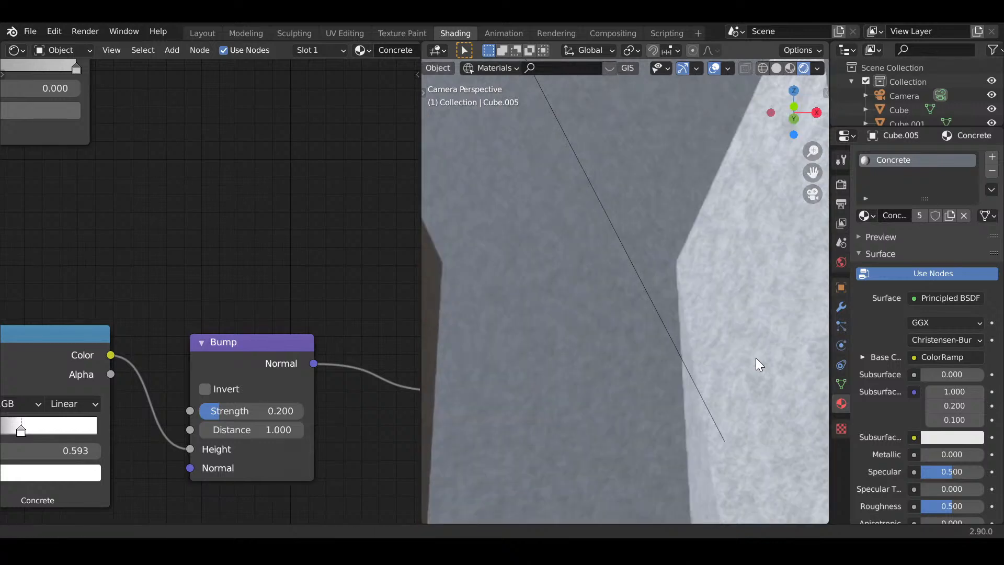
pyautogui.keyDown('shift'); pyautogui.moveTo(565, 292); pyautogui.dragTo(531, 286, button='middle'); pyautogui.keyUp('shift')
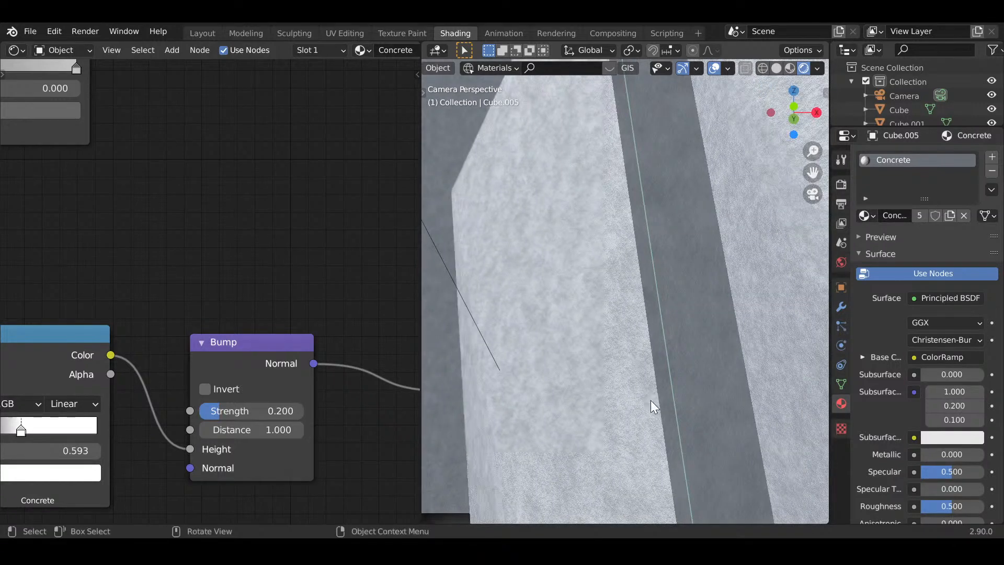
pyautogui.scroll(-8, 651, 377)
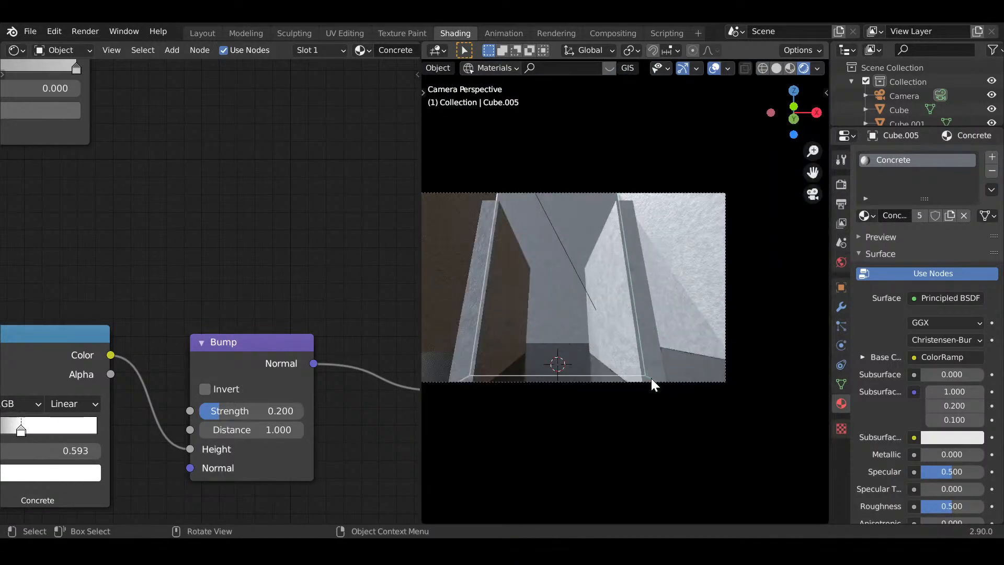
pyautogui.keyDown('shift'); pyautogui.moveTo(651, 378); pyautogui.dragTo(732, 401, button='middle'); pyautogui.keyUp('shift')
pyautogui.scroll(2, 731, 396)
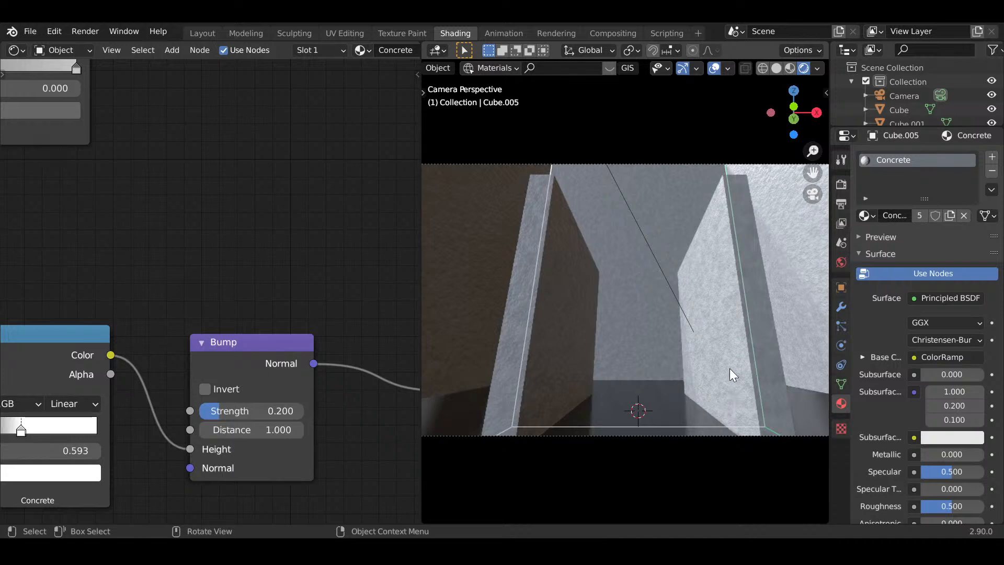
# - Switch to the Layout workspace with solid shading and add a Bevel modifier to the wall Cube.001
pyautogui.click(196, 34)
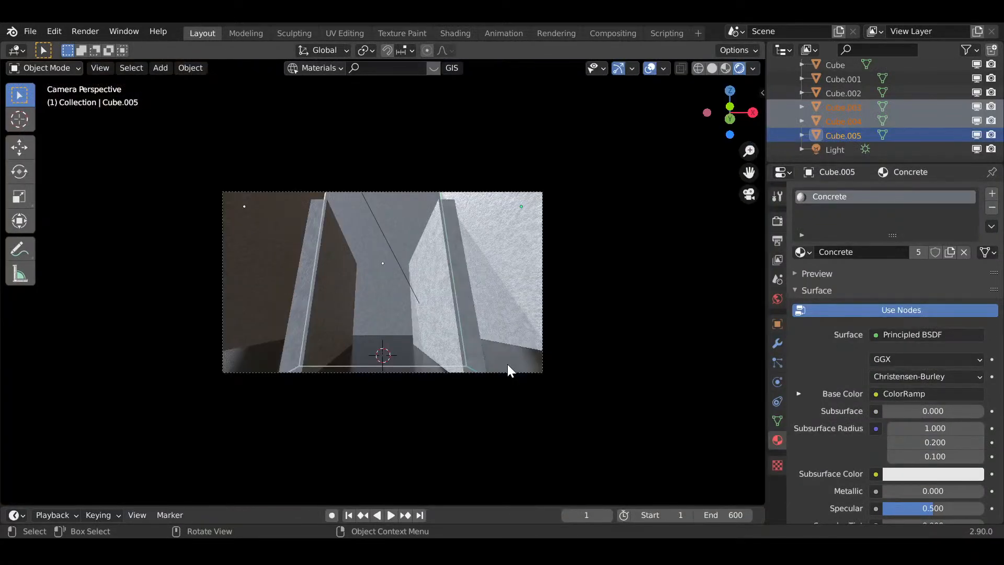
pyautogui.moveTo(507, 364)
pyautogui.mouseDown(button='middle')
pyautogui.moveTo(478, 427)
pyautogui.moveTo(575, 261)
pyautogui.moveTo(500, 321)
pyautogui.moveTo(494, 353)
pyautogui.moveTo(425, 363)
pyautogui.moveTo(545, 339)
pyautogui.mouseUp(button='middle')
pyautogui.click(712, 68)
pyautogui.click(547, 342)
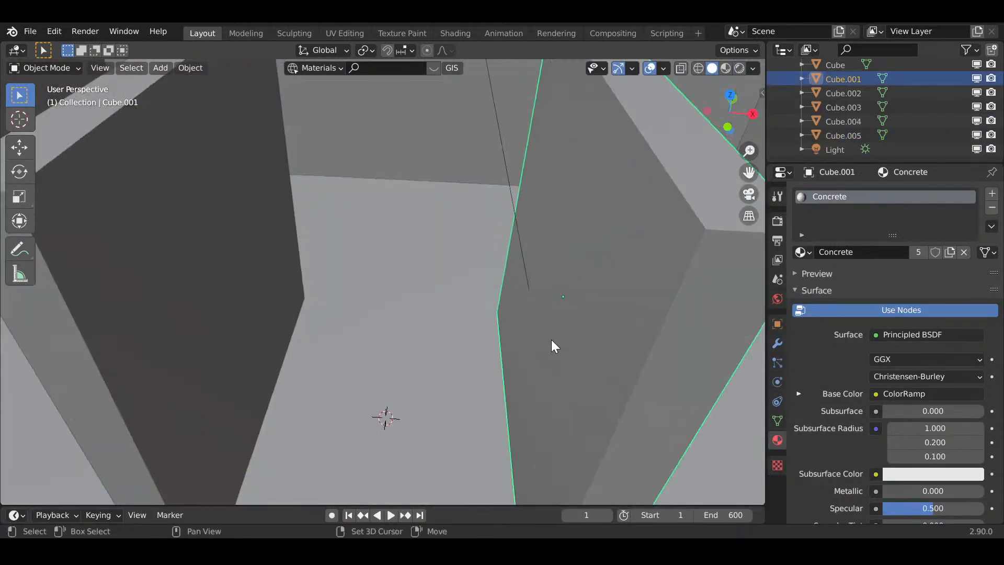
pyautogui.click(777, 330)
pyautogui.click(913, 195)
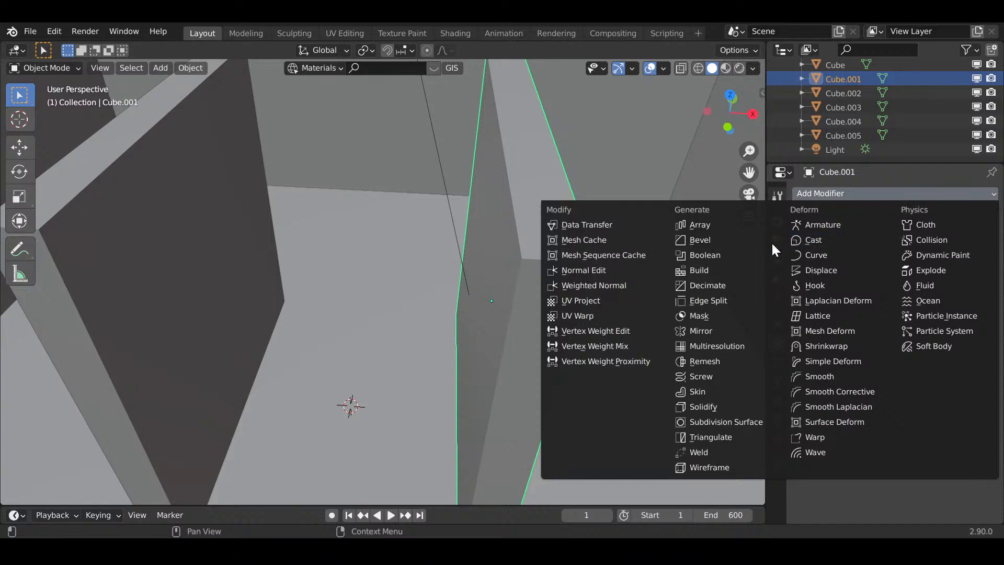
pyautogui.click(745, 241)
# - Set the Bevel modifier's Amount on the wall Cube.001 to 0.01 m
pyautogui.moveTo(614, 303); pyautogui.dragTo(550, 325, button='middle')
pyautogui.click(889, 269)
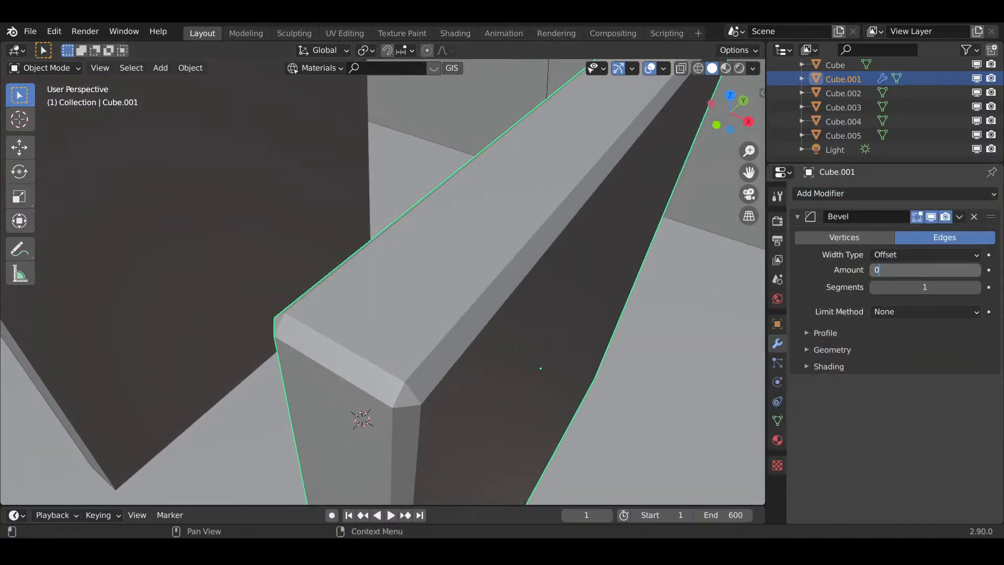
pyautogui.write('0.01')
pyautogui.press('Return')
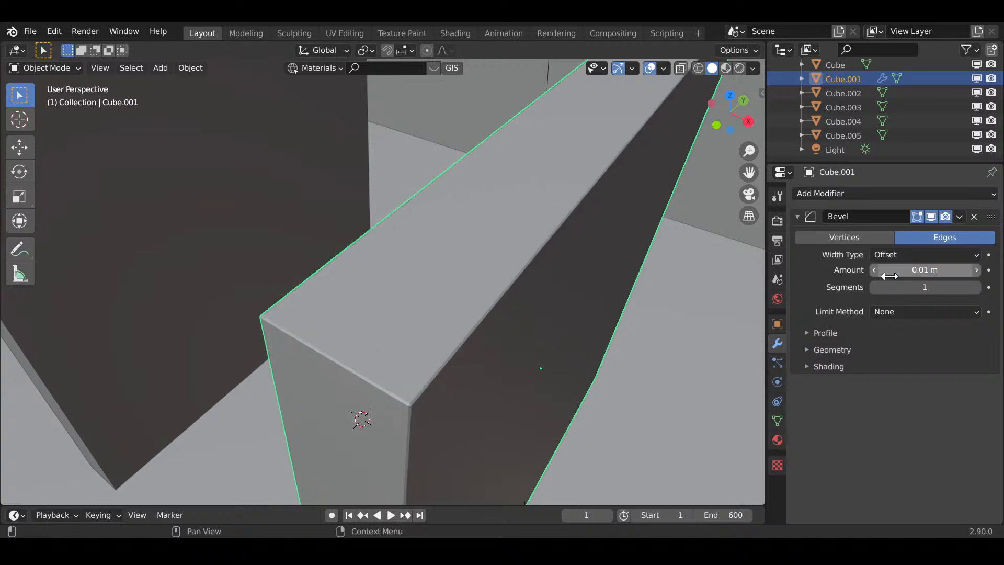
# - Add a Bevel modifier with an Amount of 0.01 m to the opposite free-standing wall, Cube.002
pyautogui.moveTo(556, 314); pyautogui.dragTo(471, 270, button='middle')
pyautogui.click(472, 269)
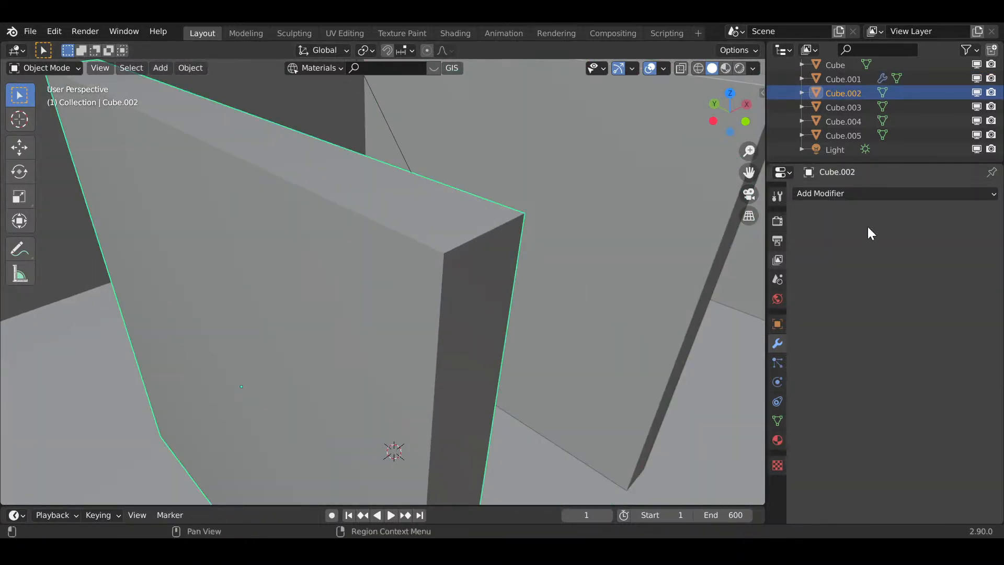
pyautogui.click(825, 201)
pyautogui.click(701, 238)
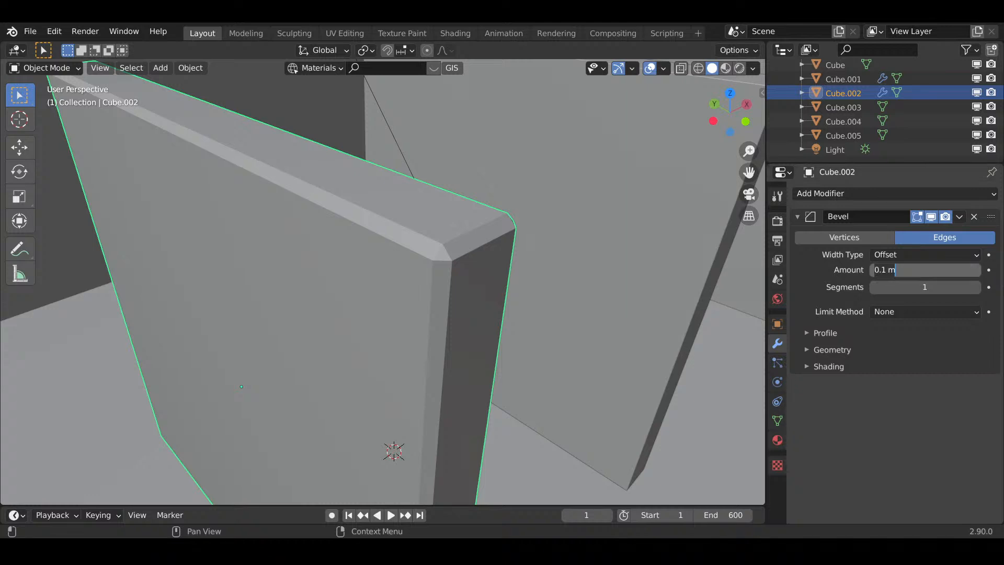
pyautogui.press('Return')
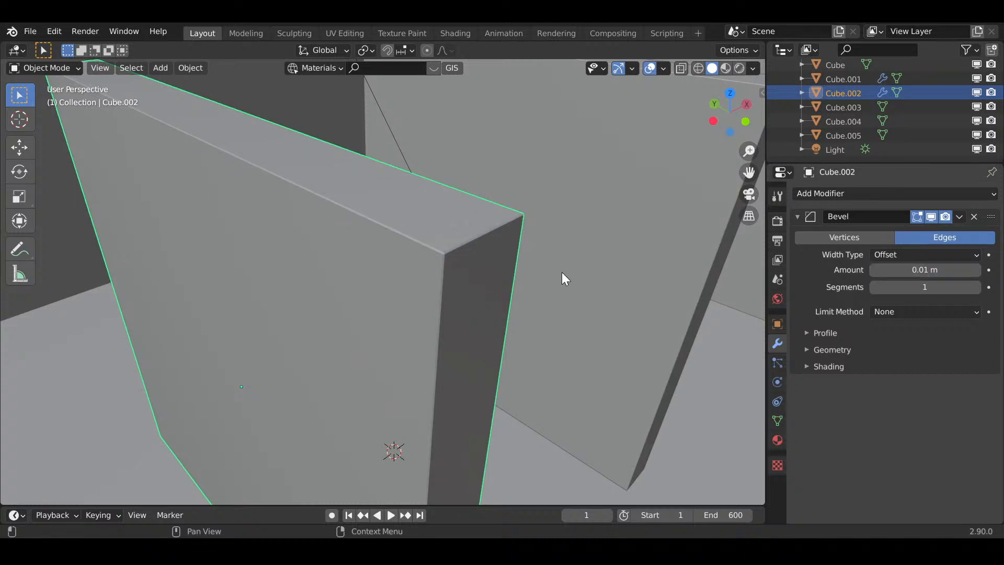
# - Switch the viewport to rendered shading and return to the camera view of the bevelled walls
pyautogui.moveTo(561, 272)
pyautogui.mouseDown(button='middle')
pyautogui.moveTo(487, 290)
pyautogui.moveTo(517, 396)
pyautogui.moveTo(450, 338)
pyautogui.moveTo(253, 274)
pyautogui.moveTo(354, 303)
pyautogui.moveTo(315, 316)
pyautogui.moveTo(484, 377)
pyautogui.moveTo(478, 340)
pyautogui.moveTo(516, 303)
pyautogui.moveTo(419, 369)
pyautogui.moveTo(409, 323)
pyautogui.moveTo(449, 227)
pyautogui.moveTo(472, 218)
pyautogui.moveTo(511, 327)
pyautogui.moveTo(526, 314)
pyautogui.moveTo(552, 392)
pyautogui.moveTo(524, 215)
pyautogui.moveTo(549, 291)
pyautogui.moveTo(546, 279)
pyautogui.mouseUp(button='middle')
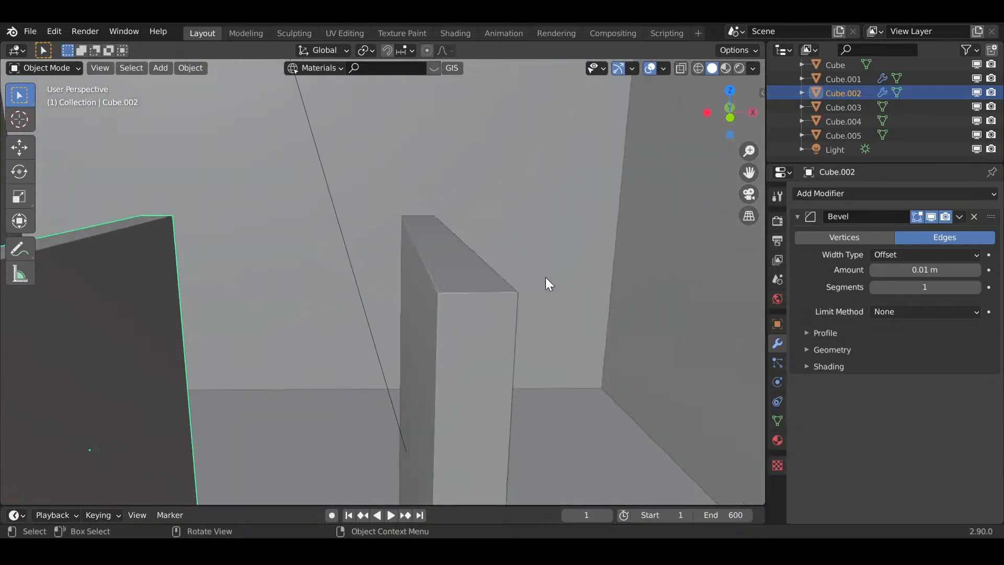
pyautogui.click(739, 68)
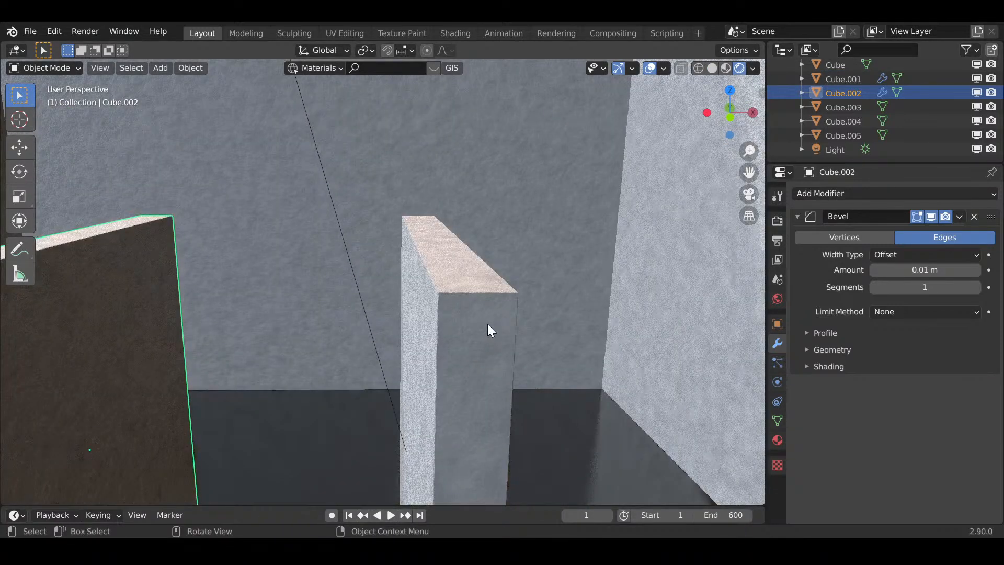
pyautogui.scroll(5, 487, 324)
pyautogui.press('KP_0')
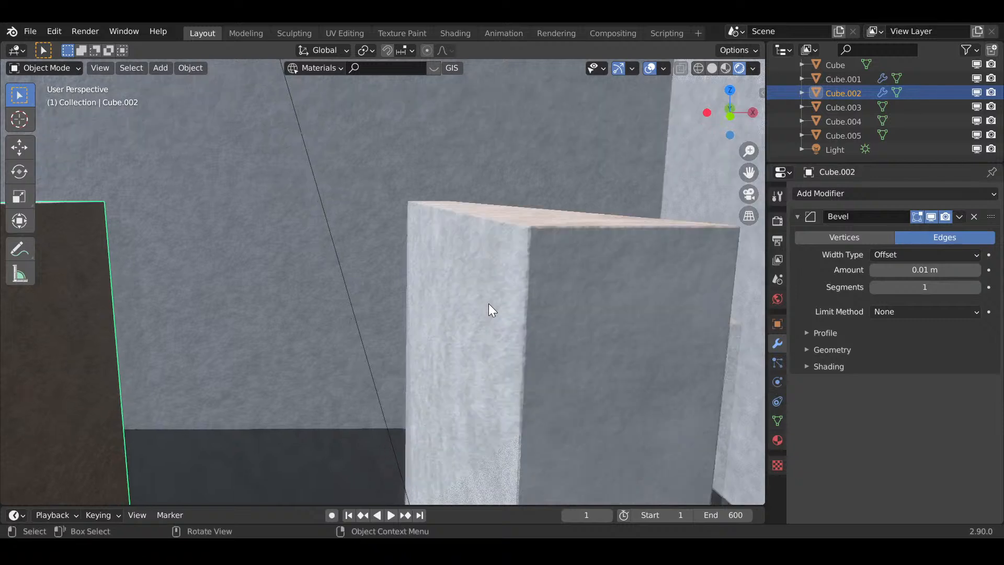
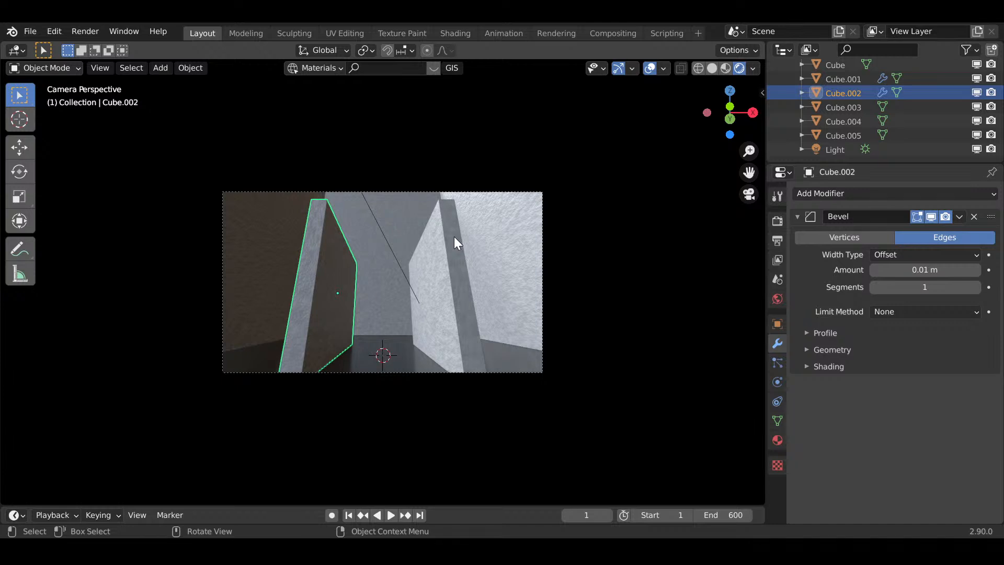
pyautogui.scroll(3, 455, 238)
pyautogui.scroll(2, 456, 235)
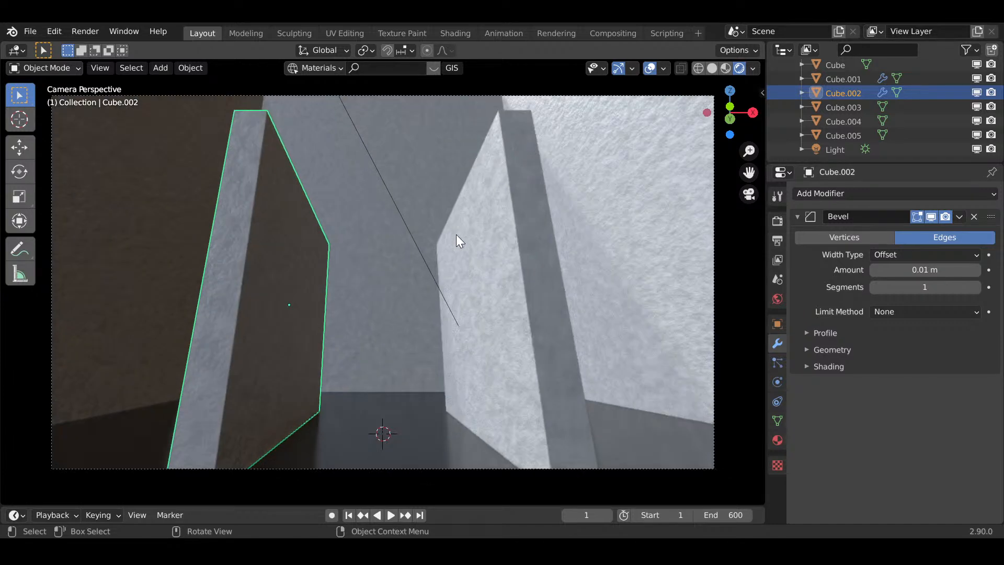
# - Select the wall Cube.001 and examine its bevelled edge and concrete surface up close through the camera
pyautogui.click(545, 328)
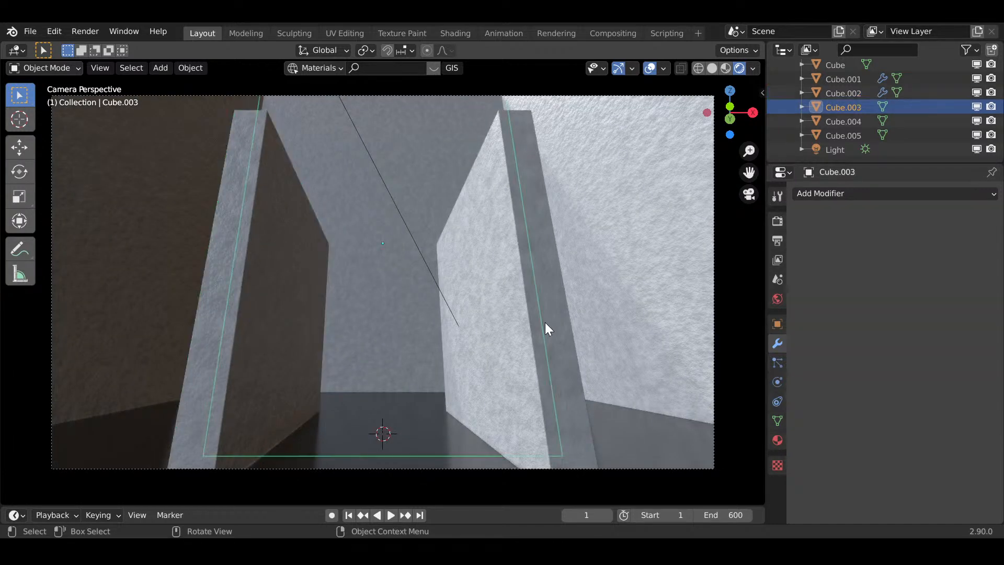
pyautogui.click(545, 328)
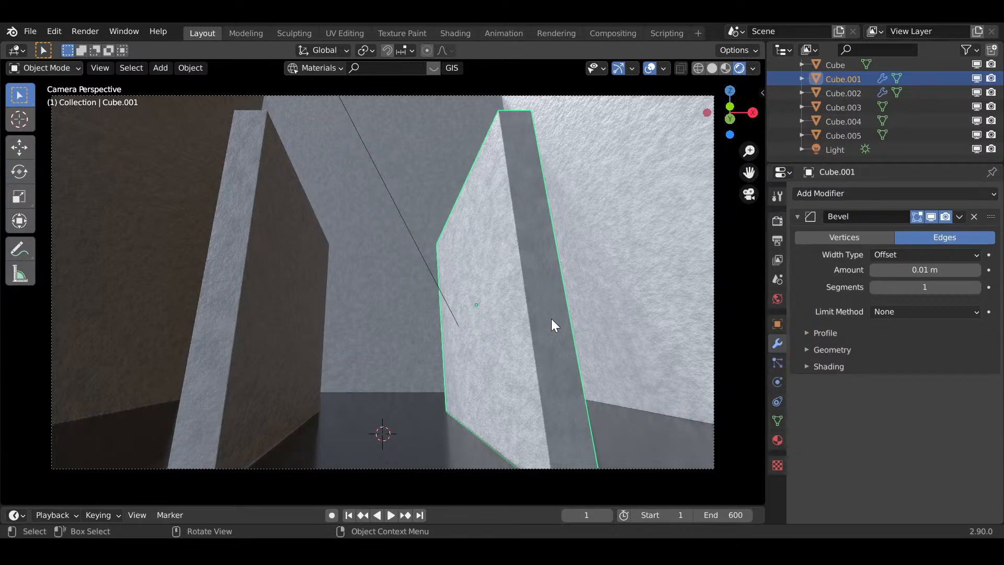
pyautogui.scroll(3, 551, 318)
pyautogui.keyDown('shift'); pyautogui.moveTo(595, 305); pyautogui.dragTo(325, 271, button='middle'); pyautogui.keyUp('shift')
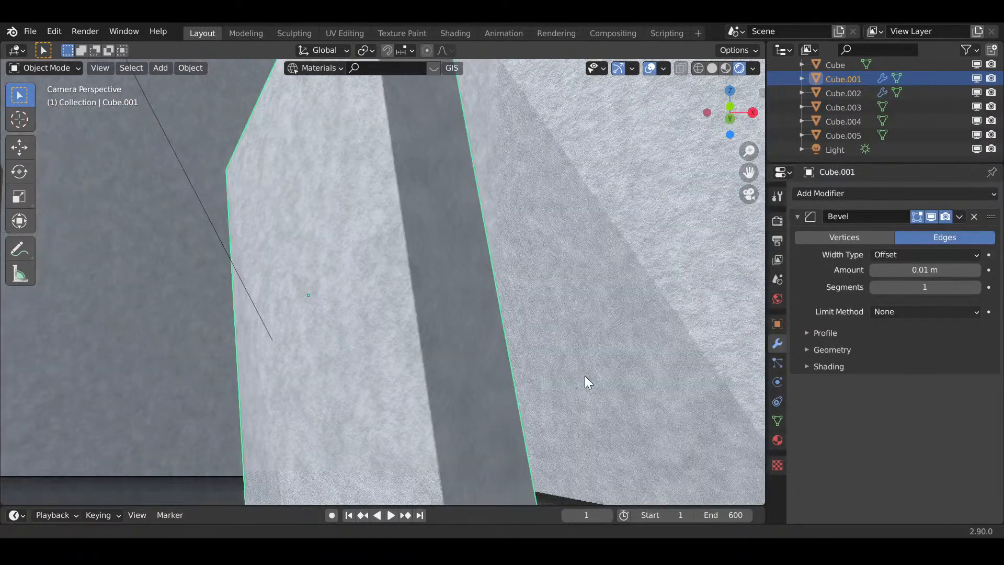
pyautogui.scroll(2, 453, 358)
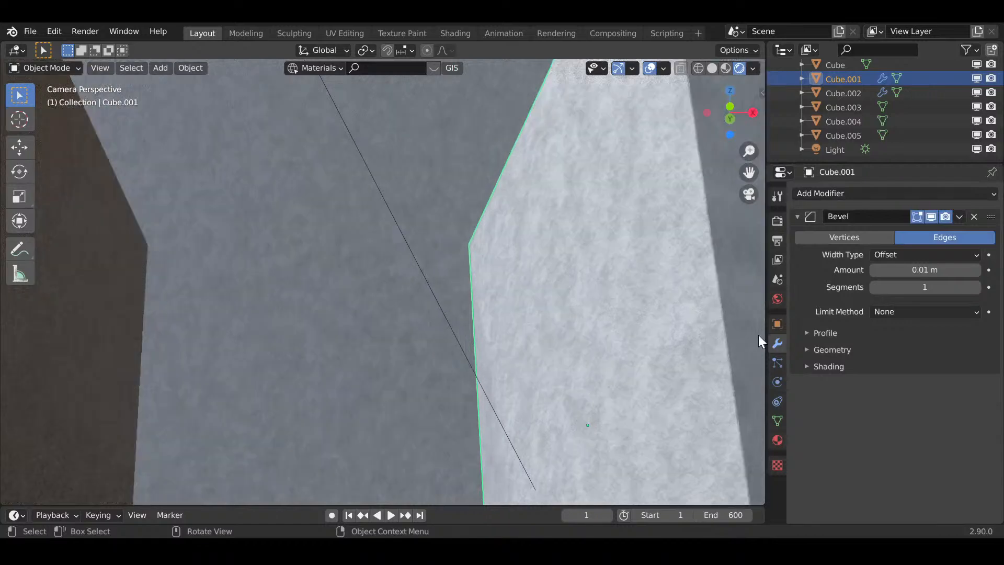
pyautogui.keyDown('shift'); pyautogui.moveTo(682, 319); pyautogui.dragTo(544, 333, button='middle'); pyautogui.keyUp('shift')
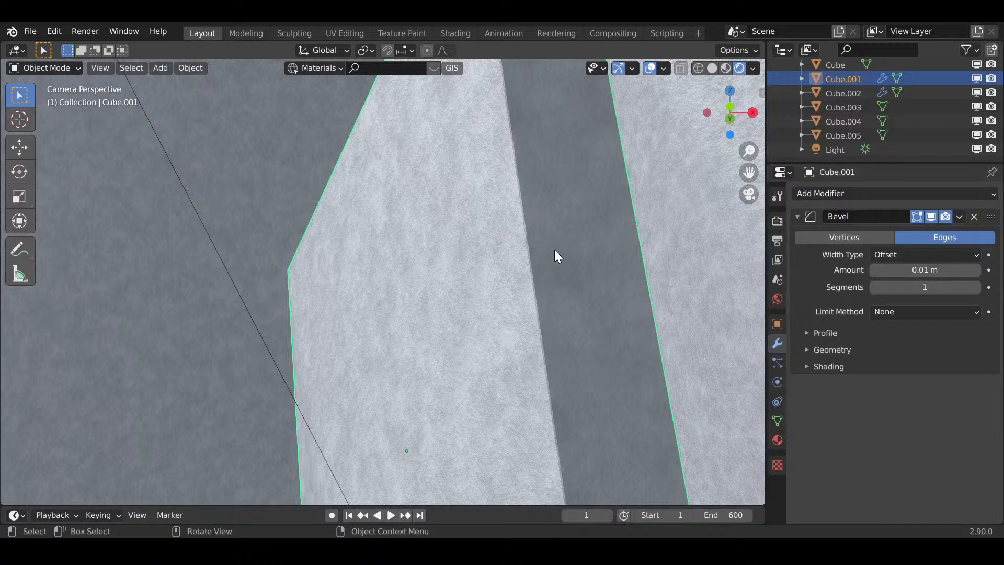
pyautogui.scroll(4, 542, 295)
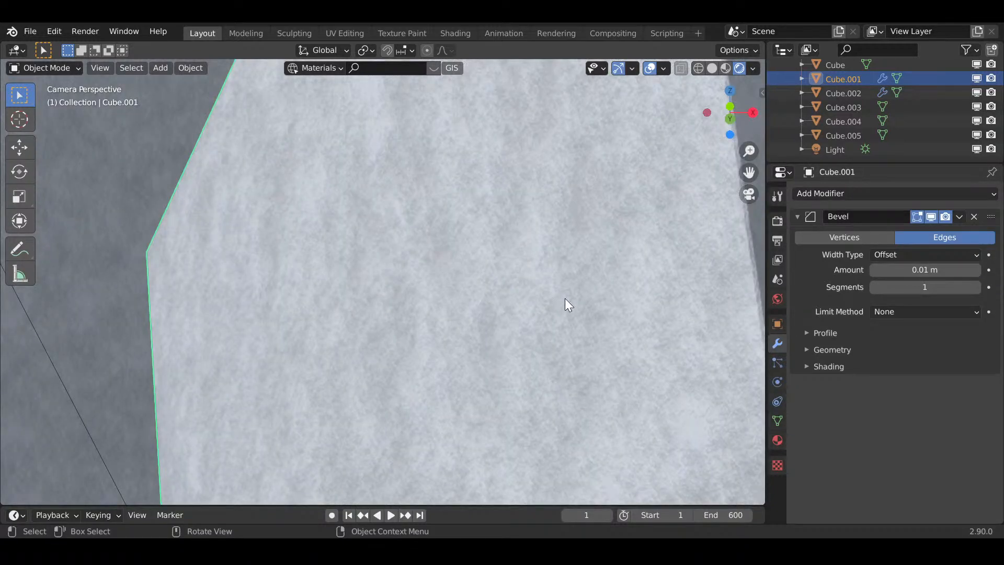
pyautogui.keyDown('shift'); pyautogui.moveTo(566, 301); pyautogui.dragTo(550, 319, button='middle'); pyautogui.keyUp('shift')
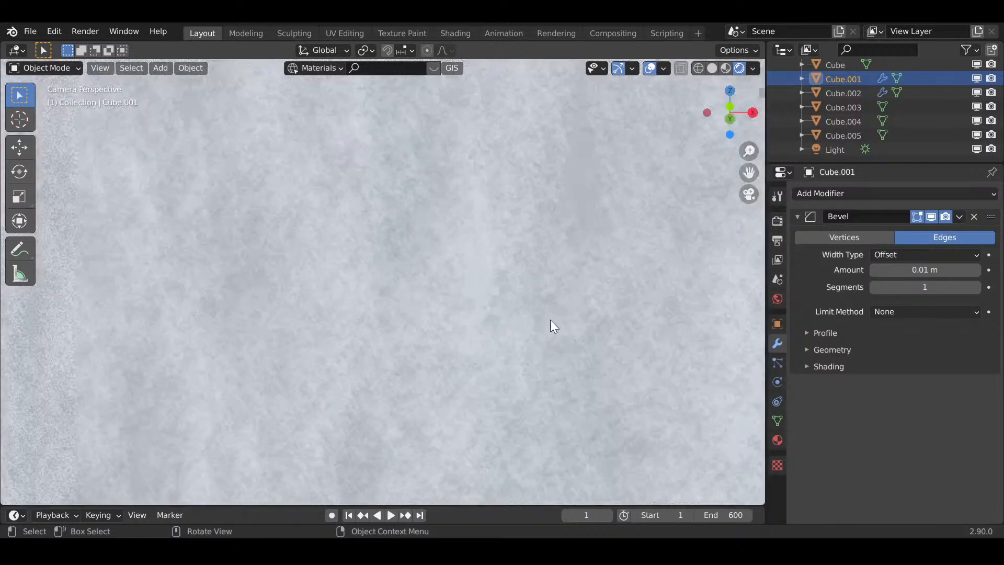
pyautogui.moveTo(315, 351); pyautogui.dragTo(594, 352, button='middle')
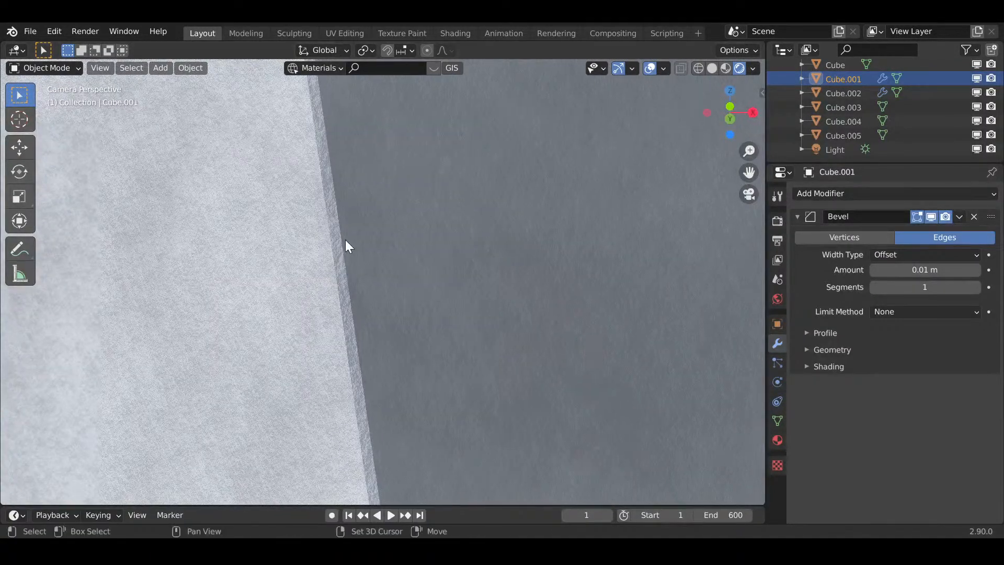
pyautogui.scroll(-6, 330, 267)
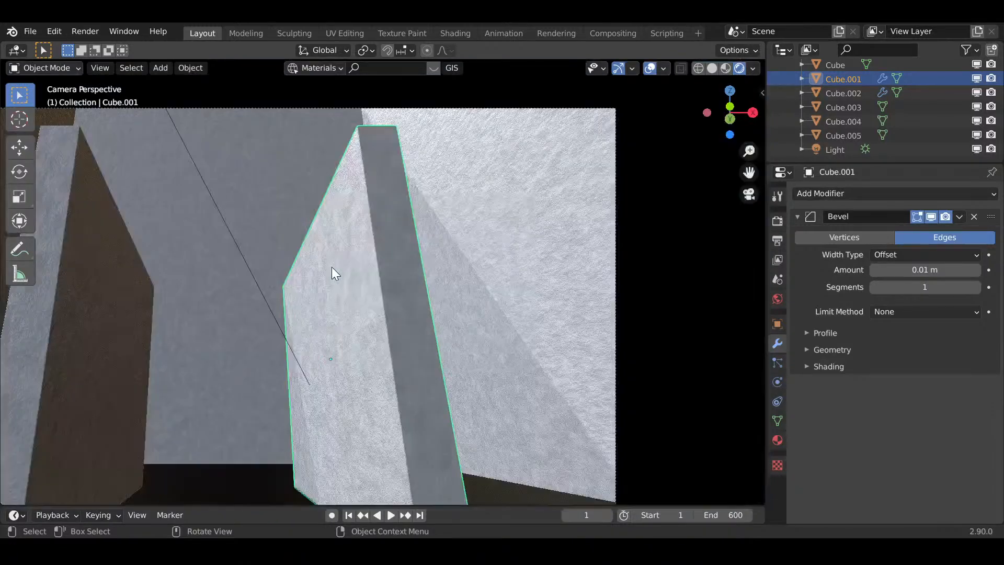
pyautogui.scroll(-3, 331, 268)
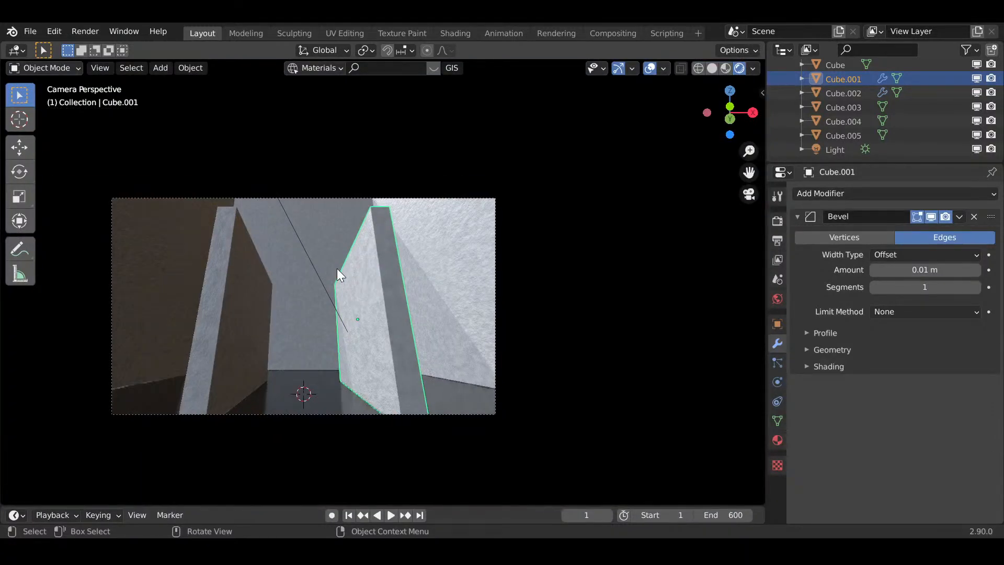
pyautogui.keyDown('shift'); pyautogui.moveTo(337, 269); pyautogui.dragTo(454, 279, button='middle'); pyautogui.keyUp('shift')
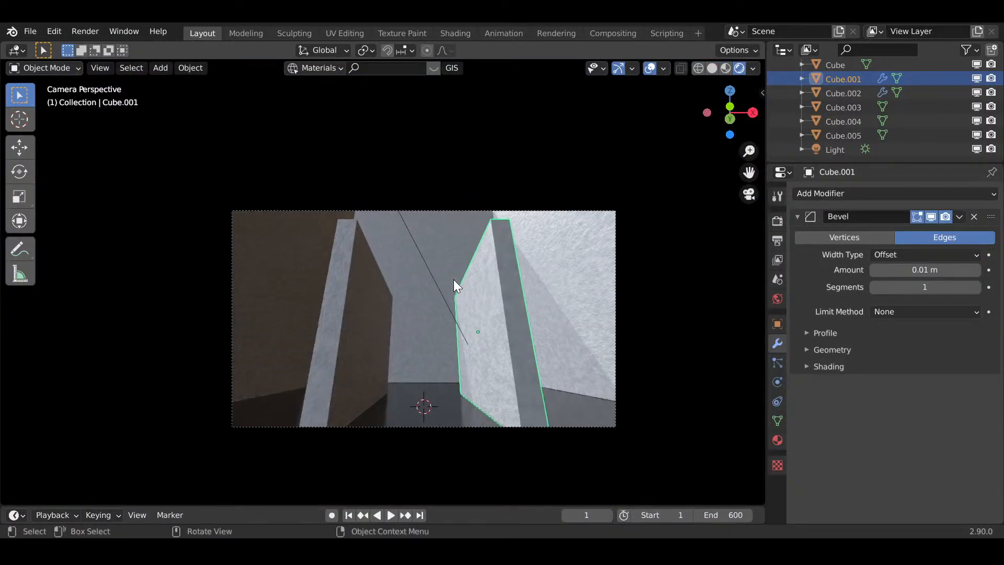
pyautogui.scroll(3, 453, 279)
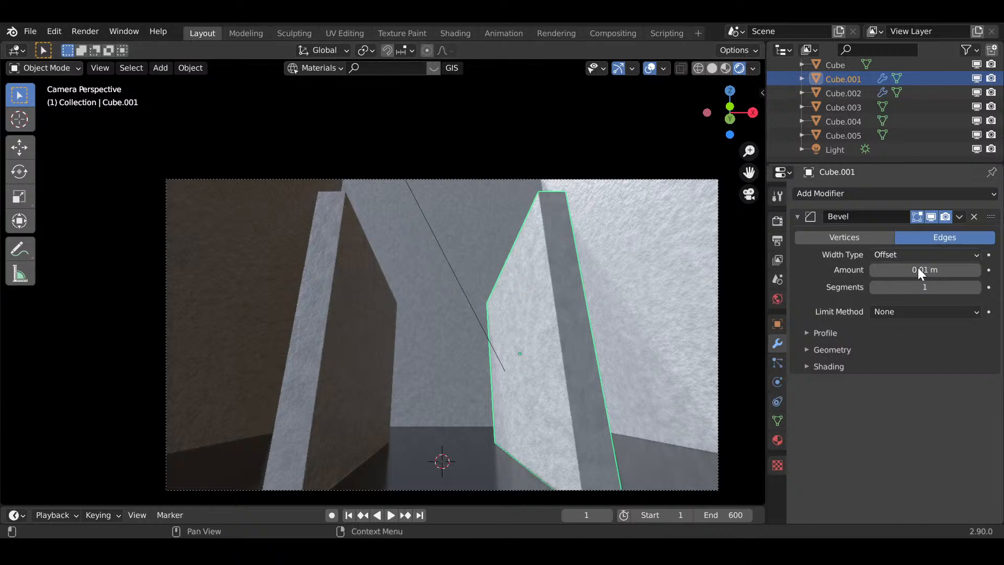
# - Set the Bevel modifier's Amount on the wall Cube.001 to 0.05 m
pyautogui.click(919, 269)
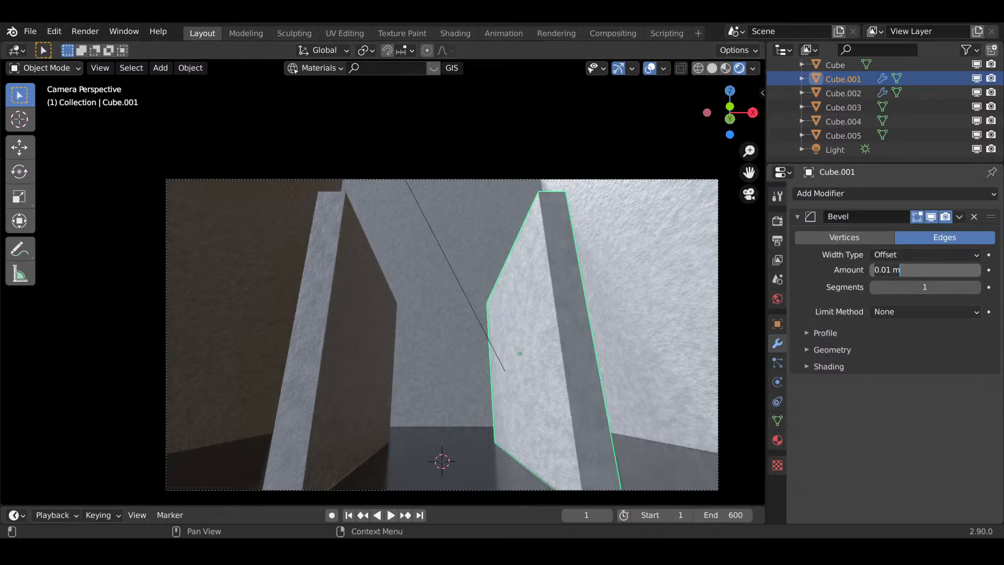
pyautogui.write('0.05')
pyautogui.press('Return')
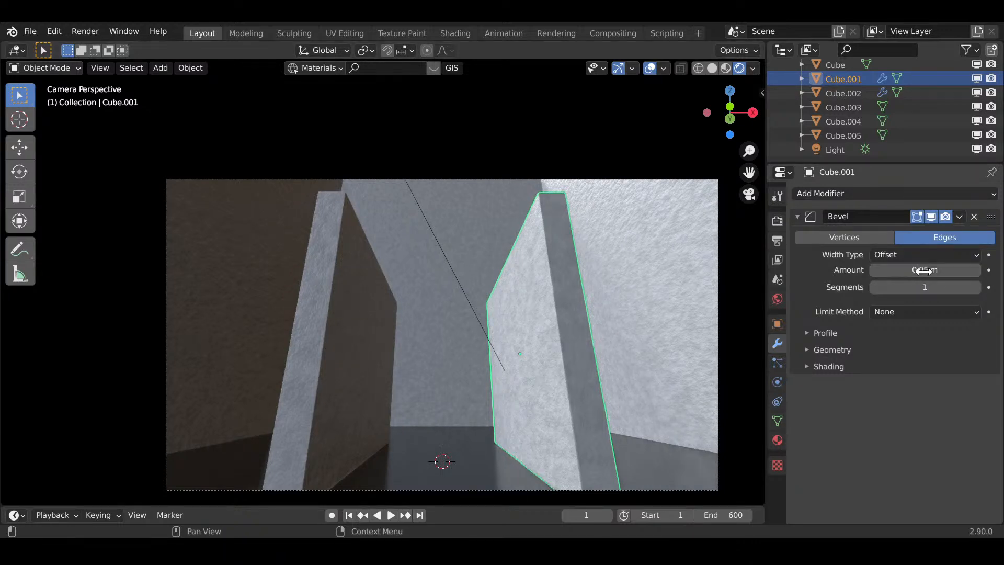
# - Set the Bevel modifier's Amount on the wall Cube.002 to 0.05 m
pyautogui.click(379, 313)
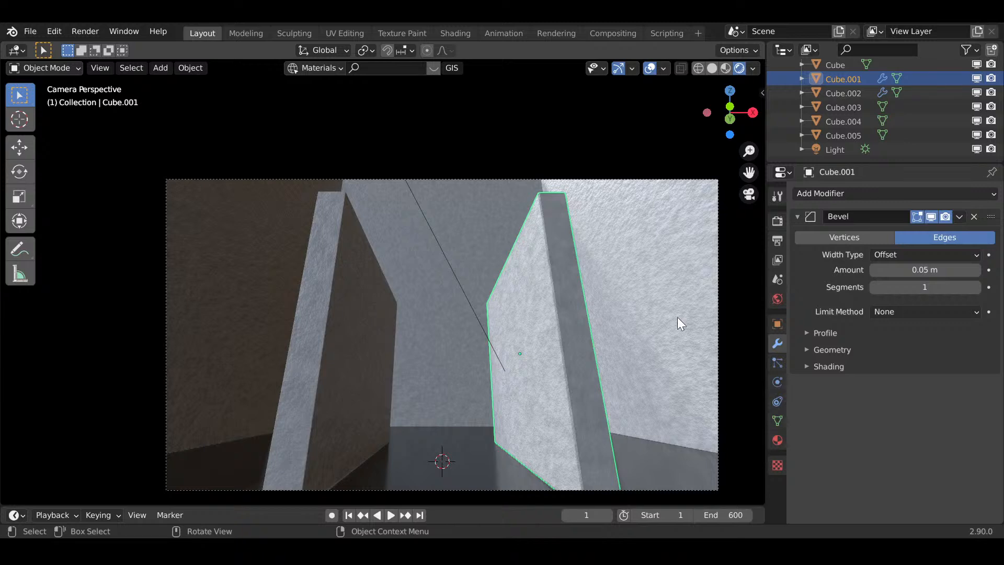
pyautogui.click(882, 273)
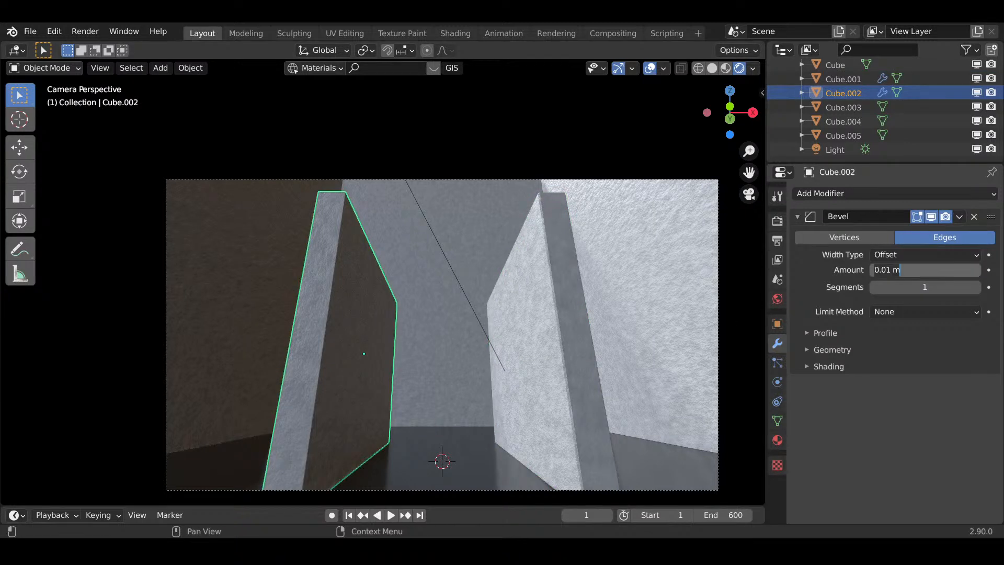
pyautogui.press('BackSpace')
pyautogui.press('BackSpace')
pyautogui.press('BackSpace')
pyautogui.press('BackSpace')
pyautogui.press('BackSpace')
pyautogui.press('Return')
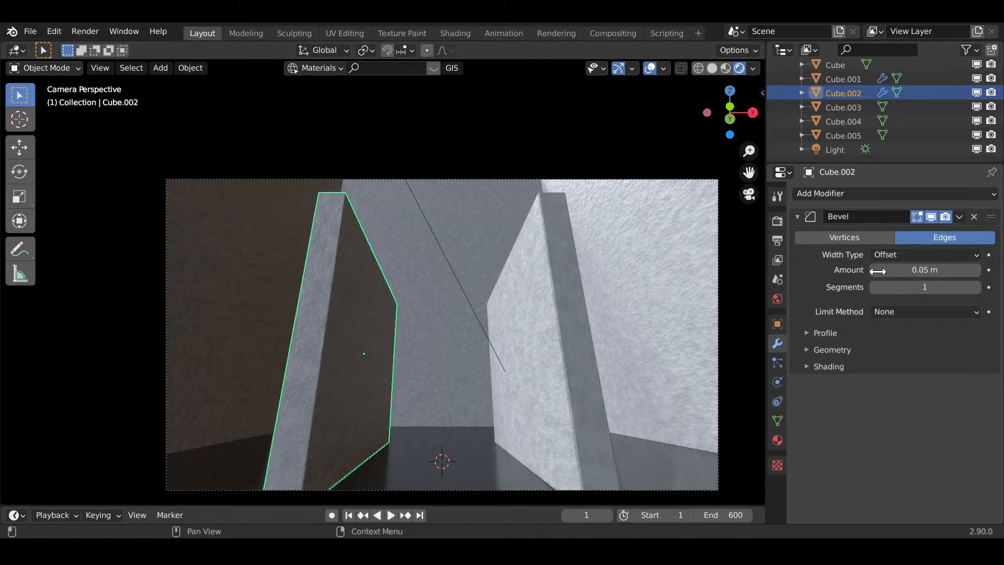
# - Raise the Bevel modifier's Segments to 2 on both free-standing walls, Cube.002 and Cube.001
pyautogui.click(978, 286)
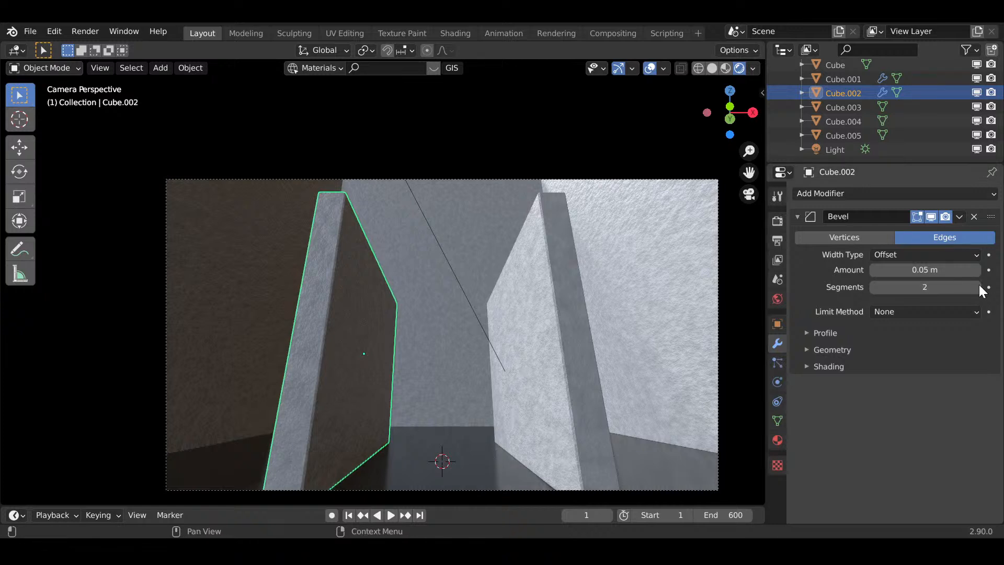
pyautogui.click(588, 371)
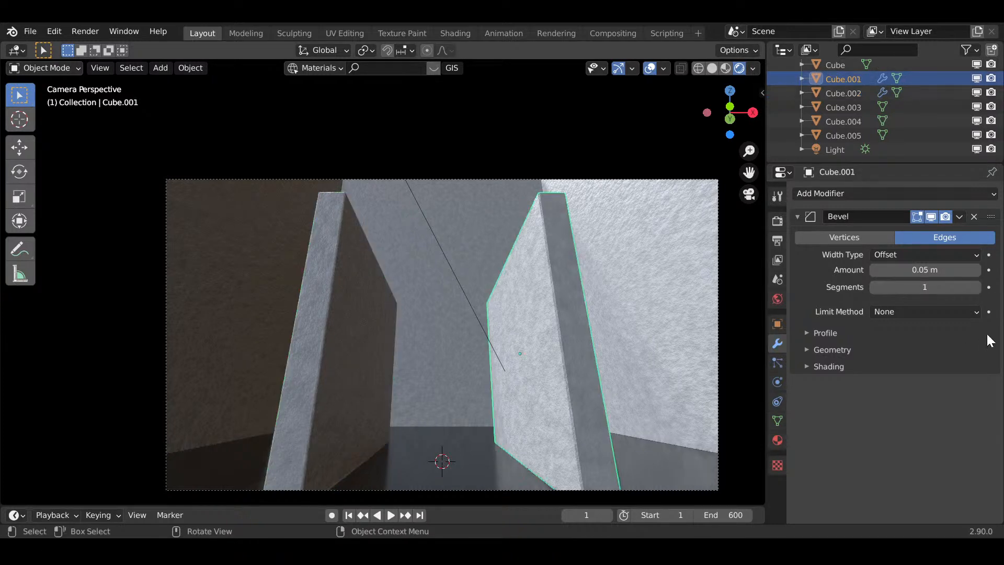
pyautogui.click(978, 286)
# - Inspect the bevelled walls and the room from outside the camera view, with Cube.003 selected
pyautogui.middleClick(690, 136)
pyautogui.scroll(-1, 691, 136)
pyautogui.click(571, 255)
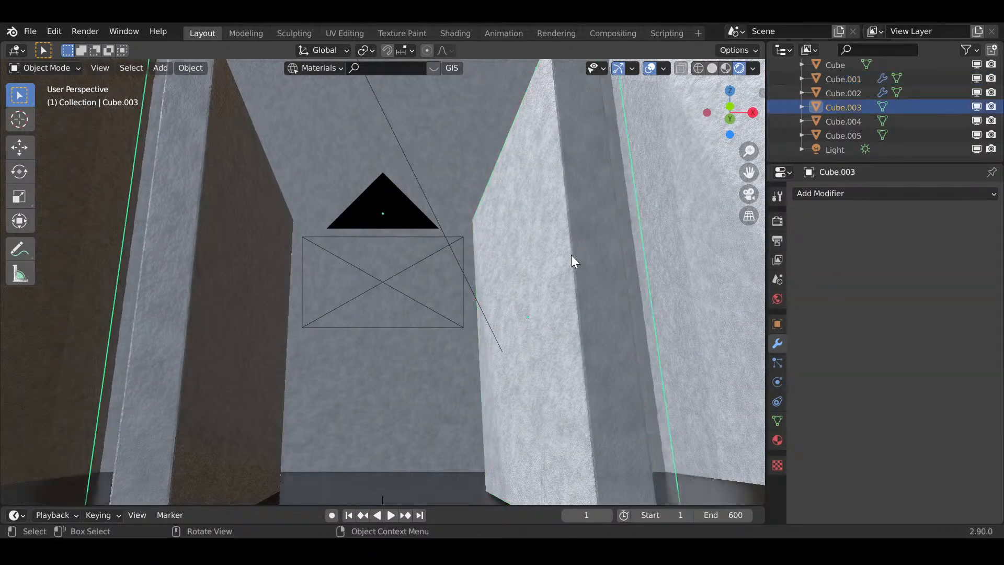
pyautogui.scroll(-5, 571, 255)
pyautogui.moveTo(571, 253); pyautogui.dragTo(663, 157, button='middle')
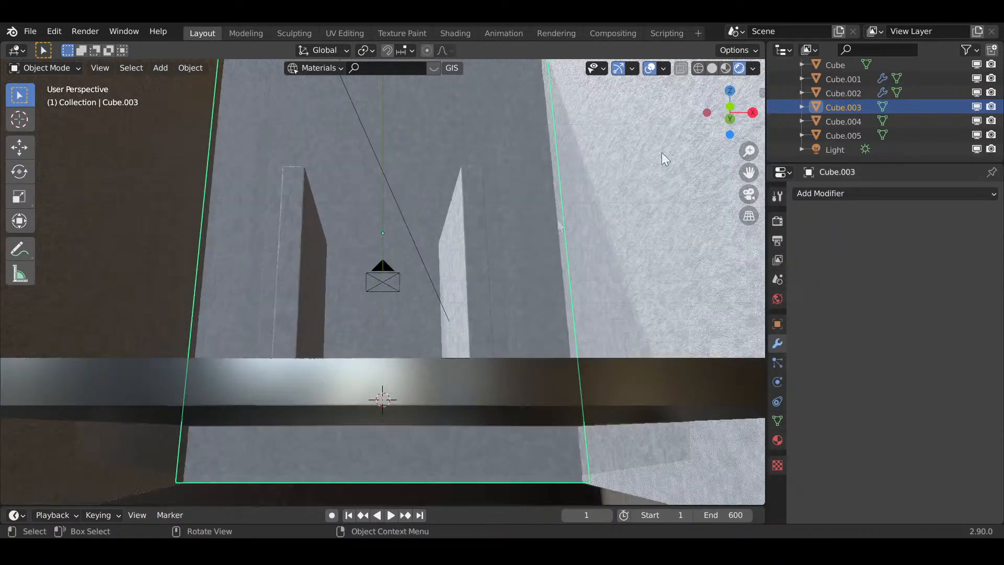
pyautogui.moveTo(558, 235); pyautogui.dragTo(503, 161, button='middle')
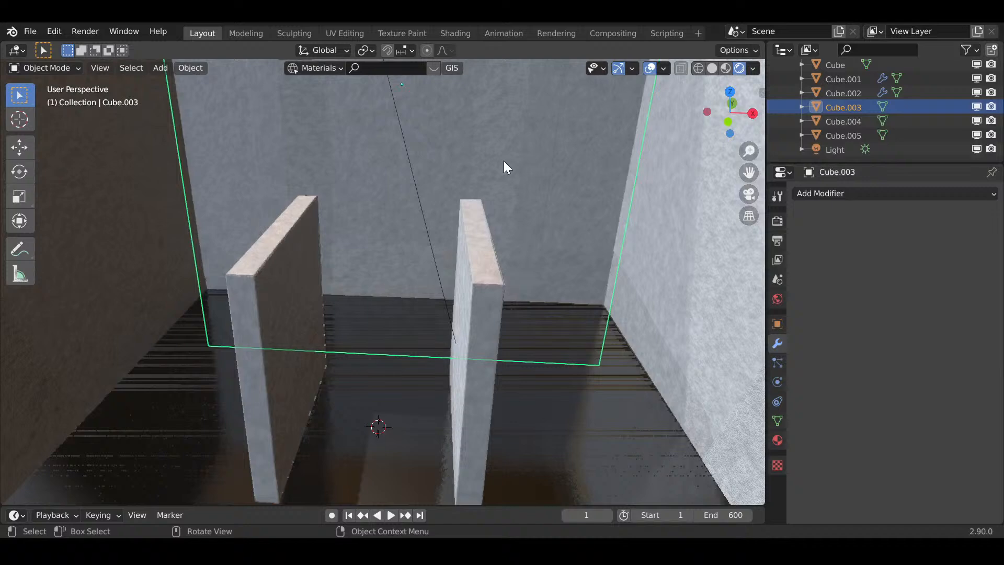
# - Switch to the Shading workspace and set the Detail of the Concrete material's scale-2 Noise Texture to 5
pyautogui.click(454, 33)
pyautogui.scroll(-6, 235, 326)
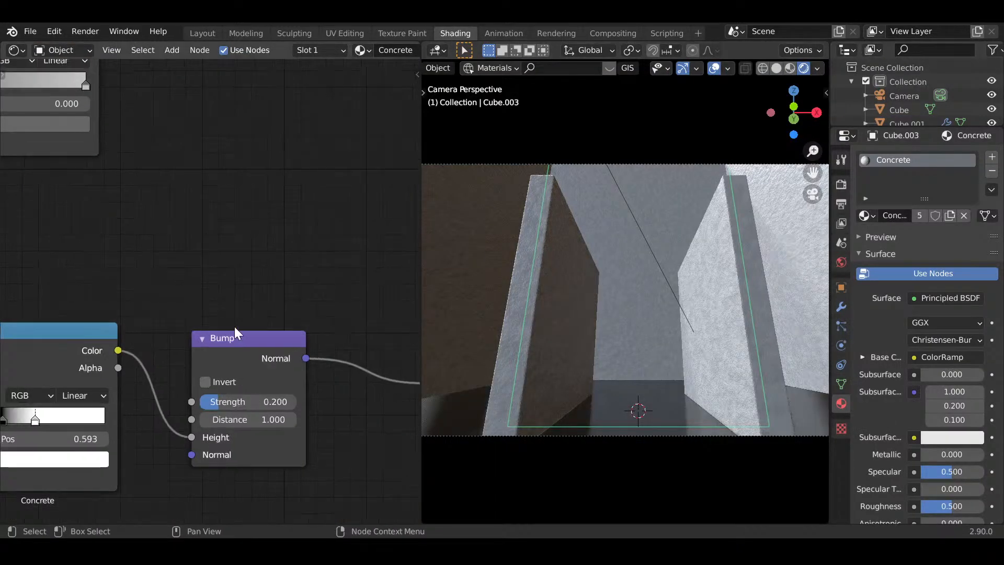
pyautogui.moveTo(238, 337); pyautogui.dragTo(258, 406, button='middle')
pyautogui.moveTo(114, 292); pyautogui.dragTo(242, 395, button='middle')
pyautogui.scroll(2, 217, 399)
pyautogui.moveTo(54, 411); pyautogui.dragTo(190, 430, button='middle')
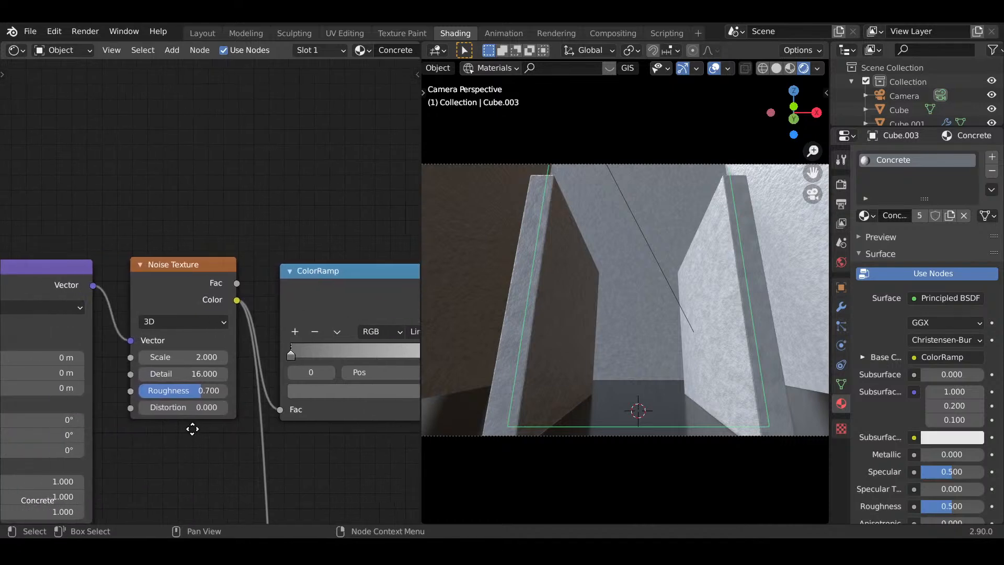
pyautogui.click(186, 373)
pyautogui.write('5')
pyautogui.press('Return')
# - Examine the concrete texture on the walls up close and in the full camera view after the Detail change
pyautogui.scroll(5, 701, 366)
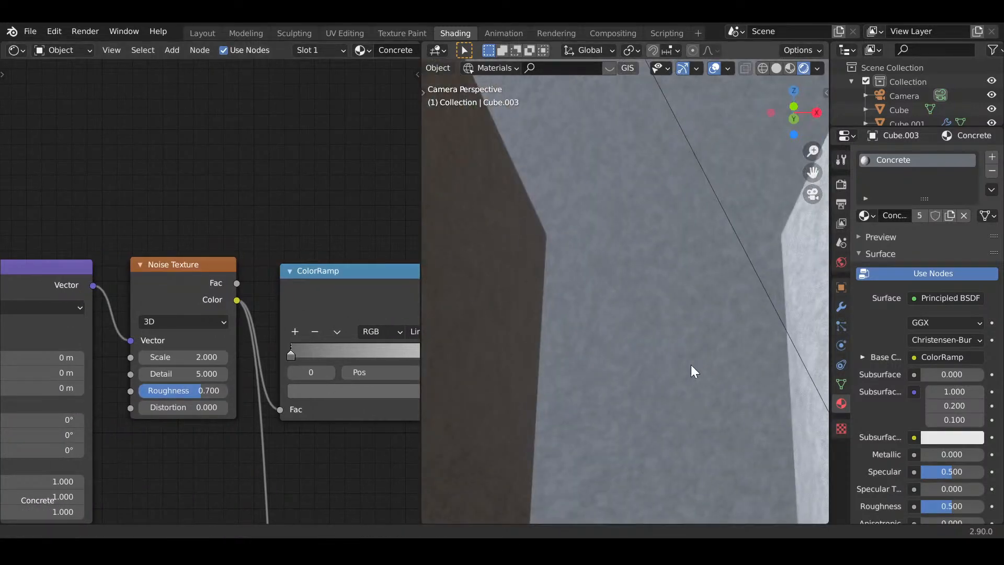
pyautogui.keyDown('shift'); pyautogui.moveTo(691, 365); pyautogui.dragTo(799, 355, button='middle'); pyautogui.keyUp('shift')
pyautogui.keyDown('shift'); pyautogui.moveTo(720, 341); pyautogui.dragTo(628, 299, button='middle'); pyautogui.keyUp('shift')
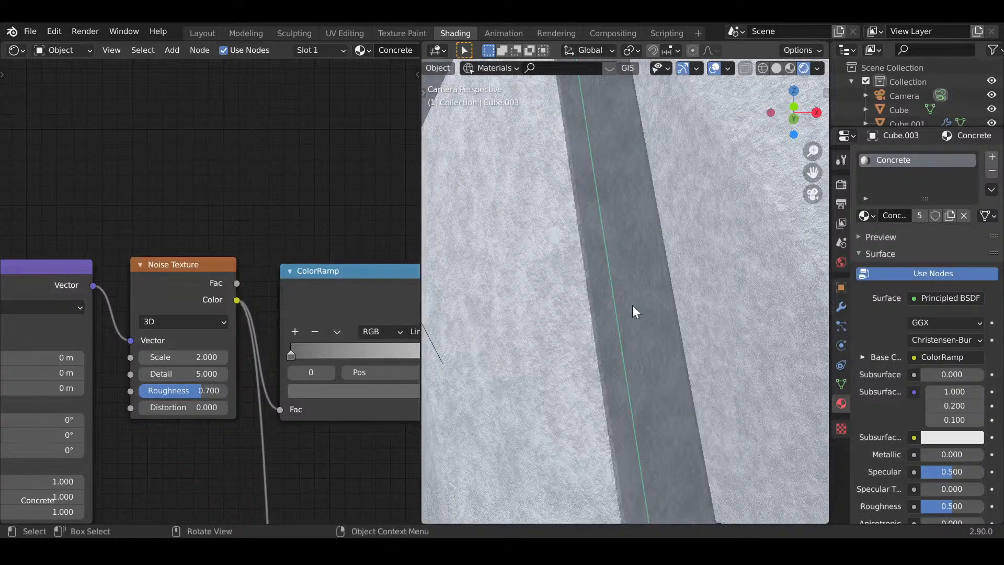
pyautogui.scroll(-8, 632, 305)
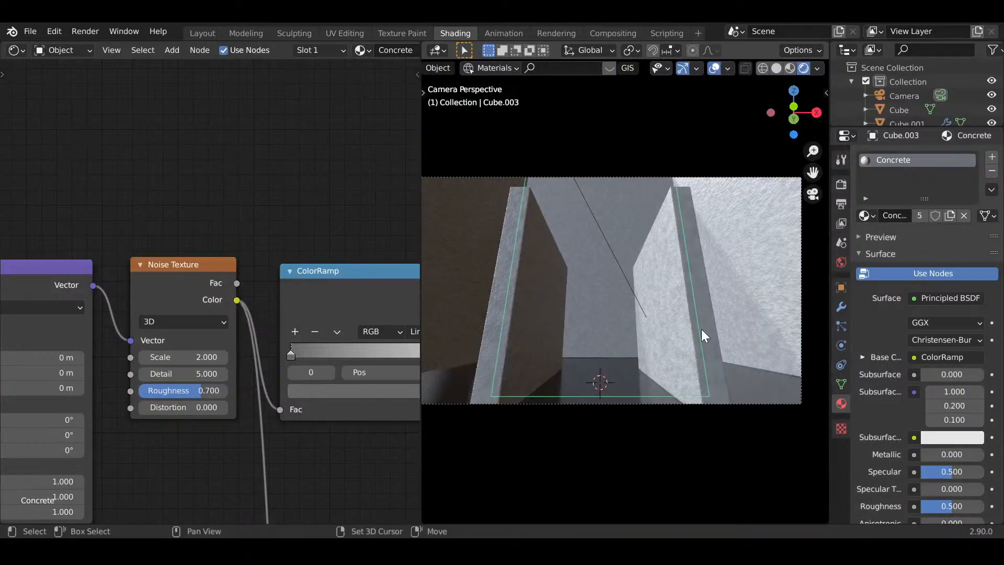
# - Move the Material Output and Principled BSDF nodes farther from the ColorRamp and Bump nodes to free up space
pyautogui.scroll(-1, 699, 331)
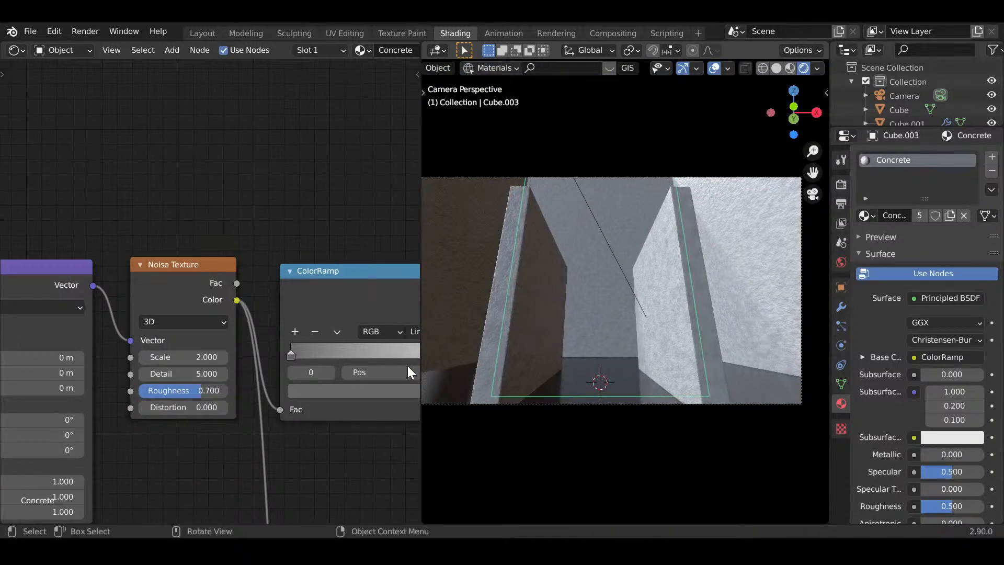
pyautogui.scroll(-7, 313, 368)
pyautogui.moveTo(282, 384); pyautogui.dragTo(173, 374, button='middle')
pyautogui.scroll(-1, 186, 384)
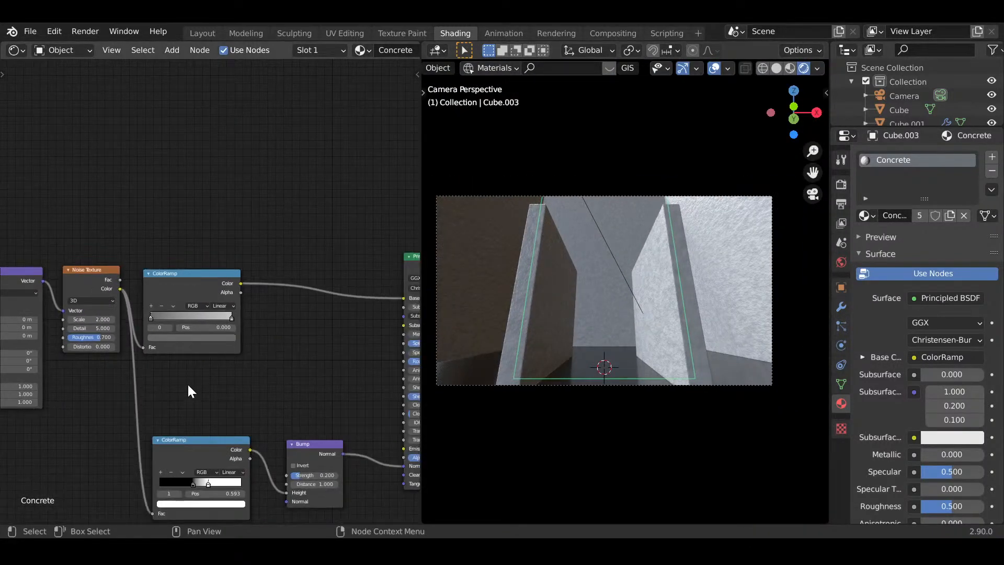
pyautogui.scroll(-1, 190, 391)
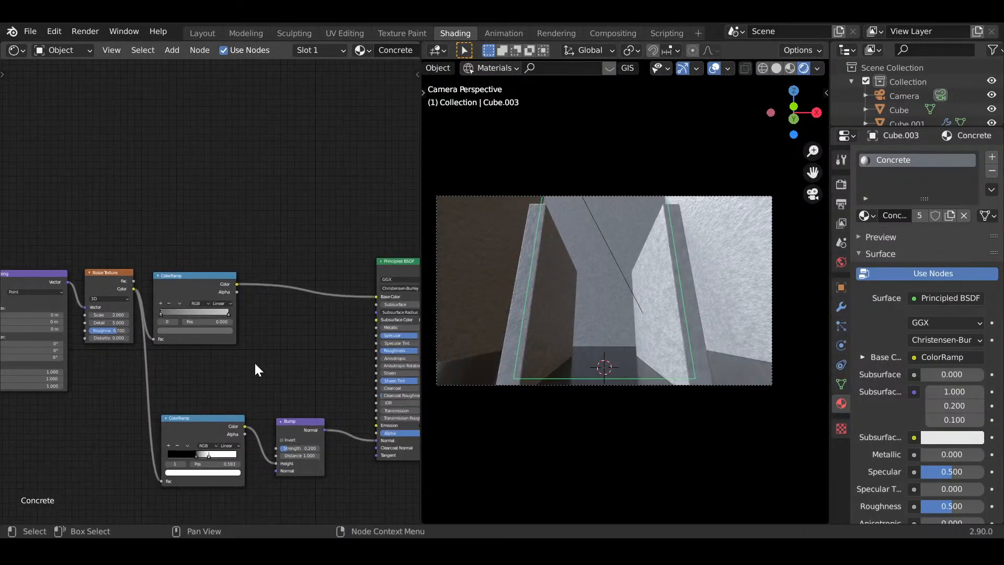
pyautogui.moveTo(258, 366); pyautogui.dragTo(33, 381, button='middle')
pyautogui.scroll(-3, 331, 258)
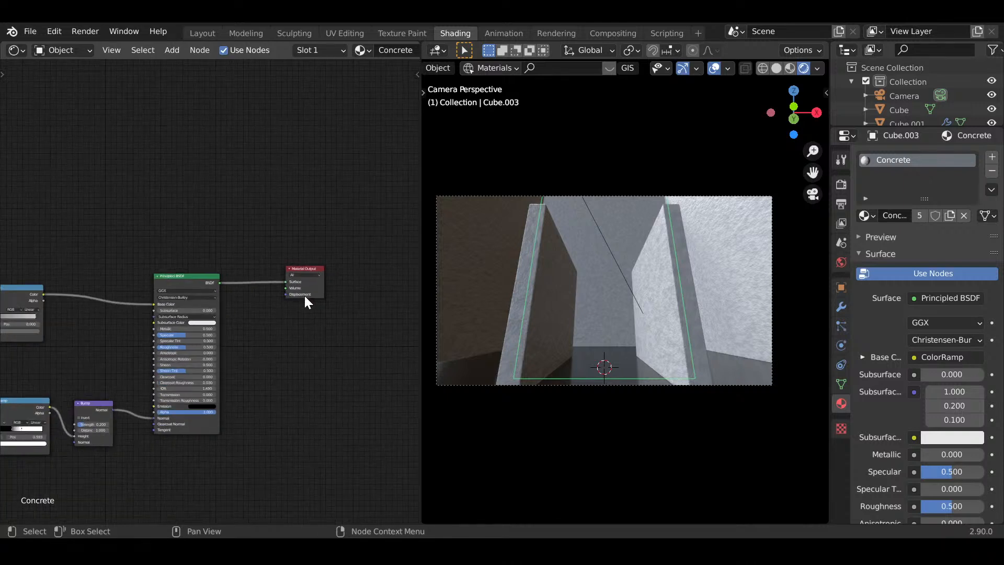
pyautogui.click(298, 270)
pyautogui.press('g')
pyautogui.click(382, 333)
pyautogui.moveTo(177, 275); pyautogui.dragTo(323, 276)
# - Add a Brick Texture node to the Concrete material, placed unconnected above the base-colour link
pyautogui.scroll(3, 195, 293)
pyautogui.moveTo(125, 285); pyautogui.dragTo(322, 266, button='middle')
pyautogui.hotkey('shift', 'a')
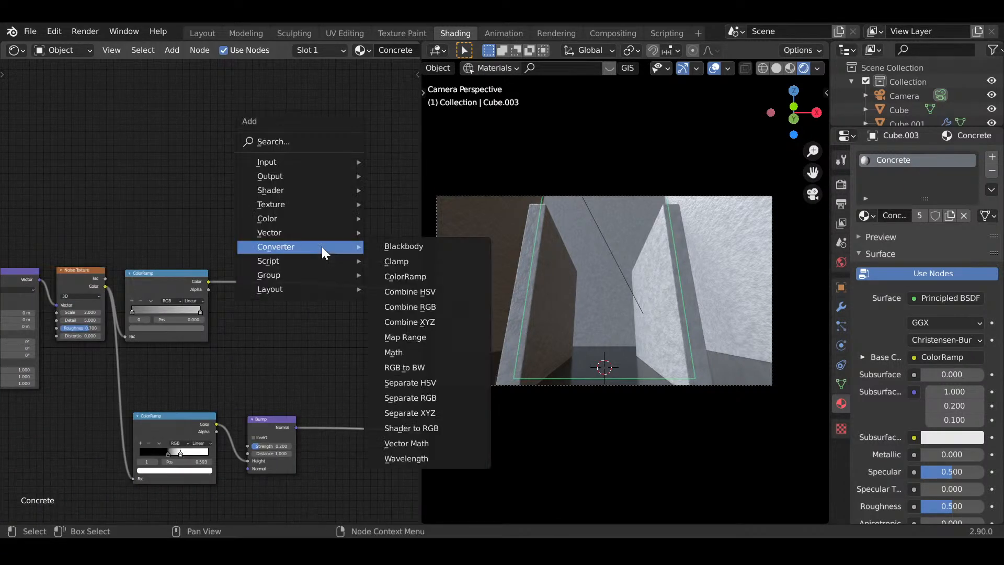
pyautogui.moveTo(307, 205)
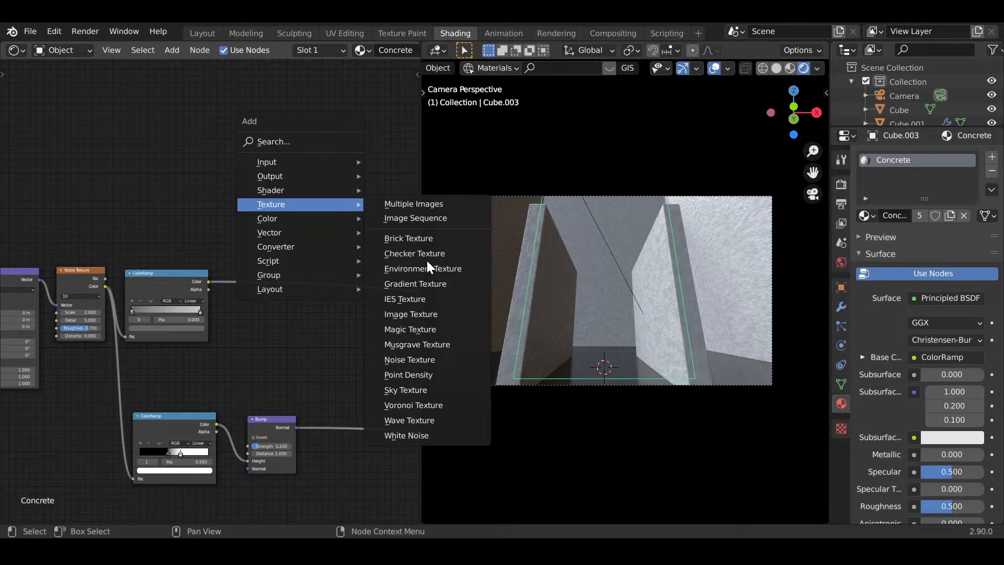
pyautogui.click(422, 238)
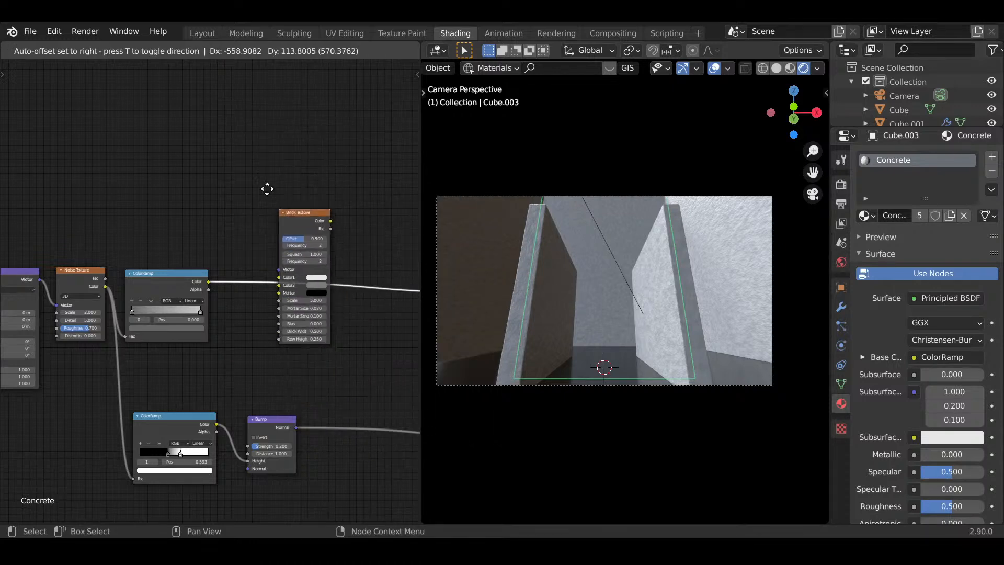
pyautogui.click(245, 127)
# - Move the Bump node closer to the Principled BSDF, leaving a gap after the lower ColorRamp
pyautogui.moveTo(245, 128); pyautogui.dragTo(418, 337, button='middle')
pyautogui.scroll(-3, 217, 314)
pyautogui.moveTo(217, 314); pyautogui.dragTo(261, 321, button='middle')
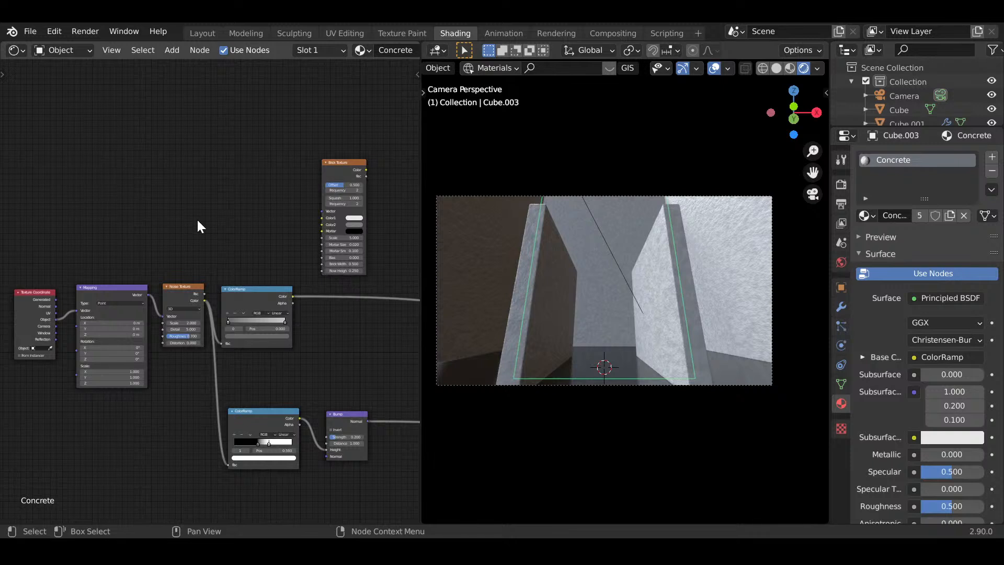
pyautogui.moveTo(197, 226); pyautogui.dragTo(84, 223, button='middle')
pyautogui.scroll(2, 103, 233)
pyautogui.moveTo(184, 306); pyautogui.dragTo(149, 265, button='middle')
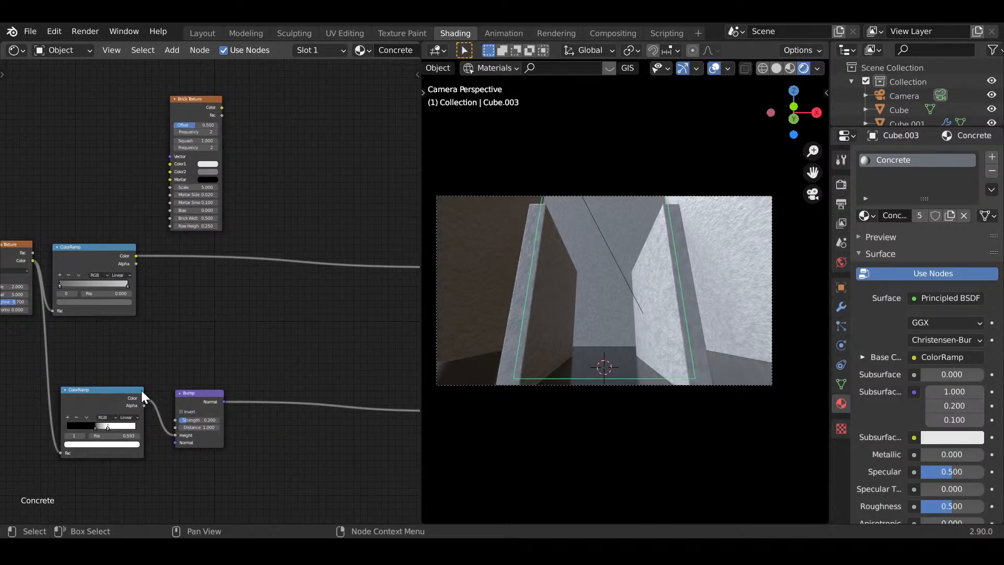
pyautogui.click(179, 393)
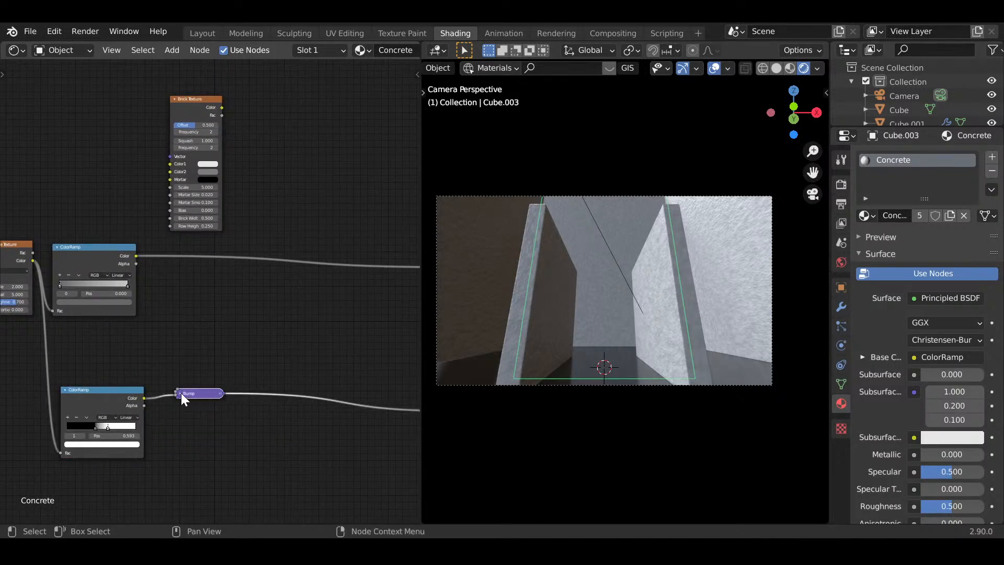
pyautogui.click(181, 394)
pyautogui.moveTo(210, 409); pyautogui.dragTo(174, 383, button='middle')
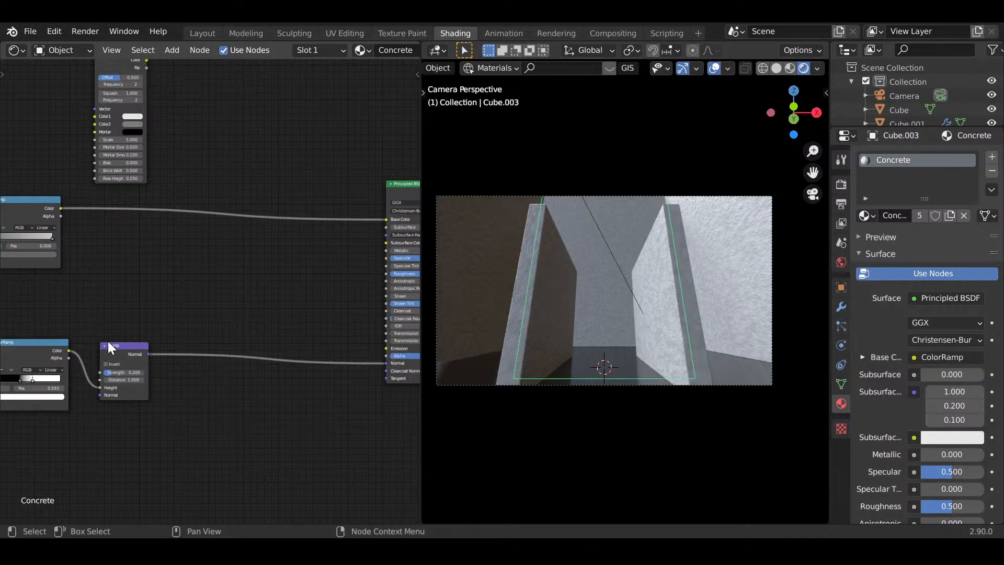
pyautogui.moveTo(118, 347); pyautogui.dragTo(303, 350)
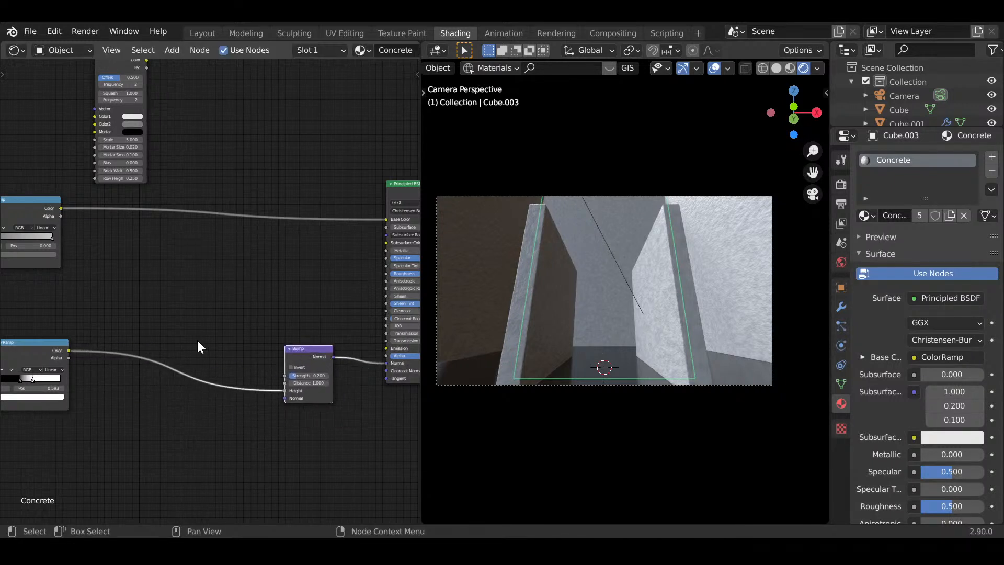
# - Insert a Mix colour node into the link between the lower ColorRamp and the Bump node's Height
pyautogui.moveTo(197, 338); pyautogui.dragTo(266, 367, button='middle')
pyautogui.hotkey('shift', 'a')
pyautogui.moveTo(268, 335)
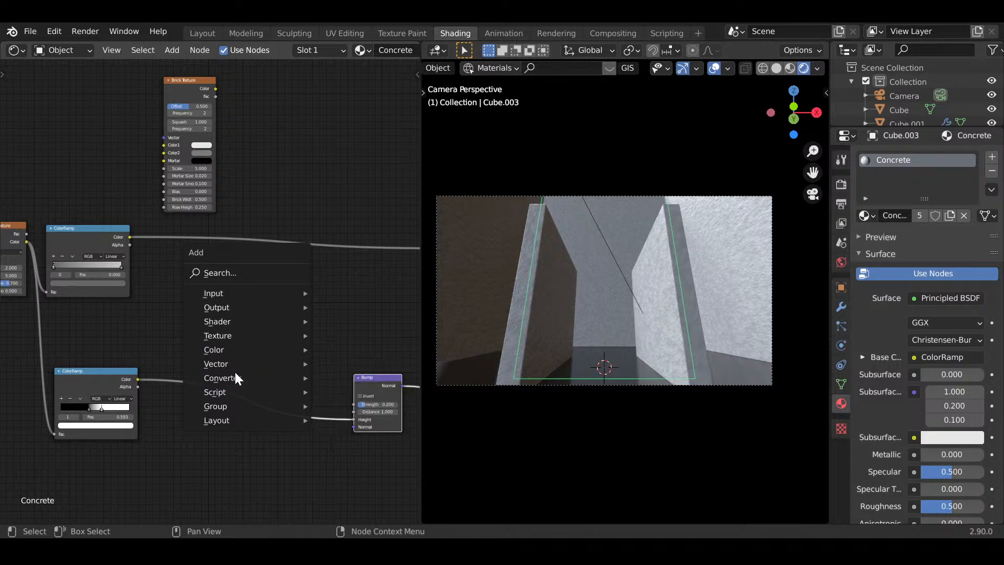
pyautogui.click(345, 425)
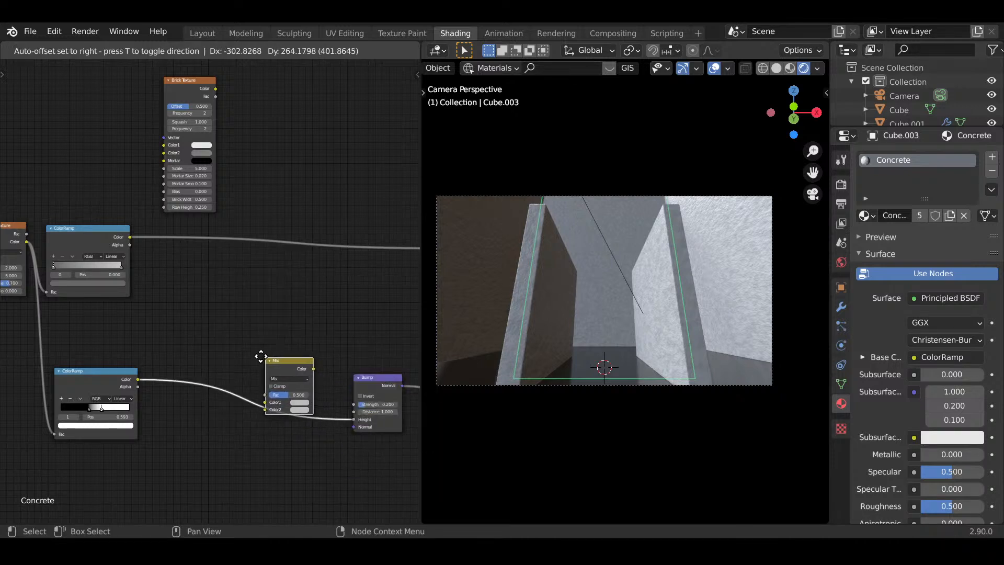
pyautogui.click(261, 355)
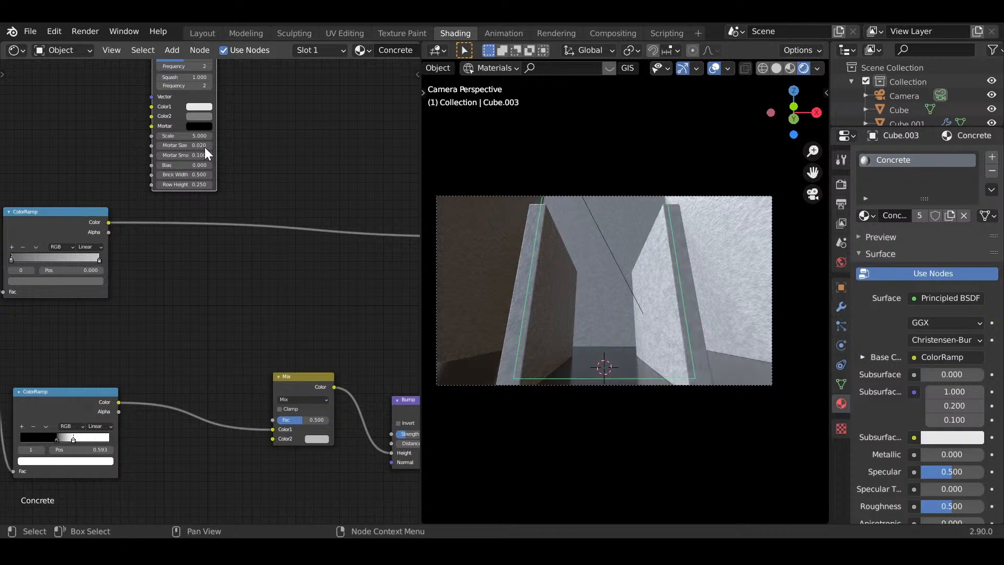
# - Move the Brick Texture below the Mix node and connect its Color output to the Mix node's Color2
pyautogui.scroll(-2, 225, 157)
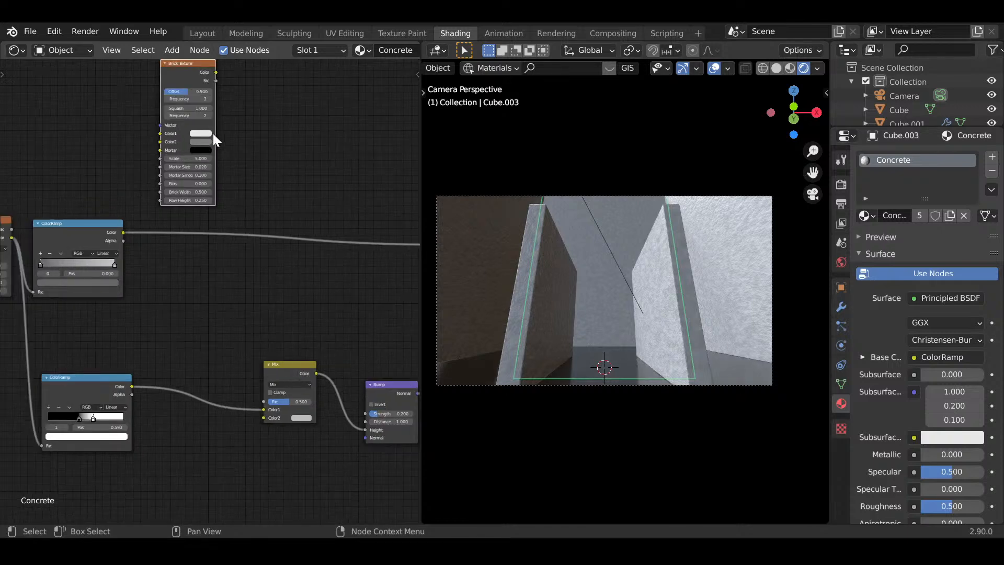
pyautogui.press('g')
pyautogui.click(251, 450)
pyautogui.scroll(2, 248, 413)
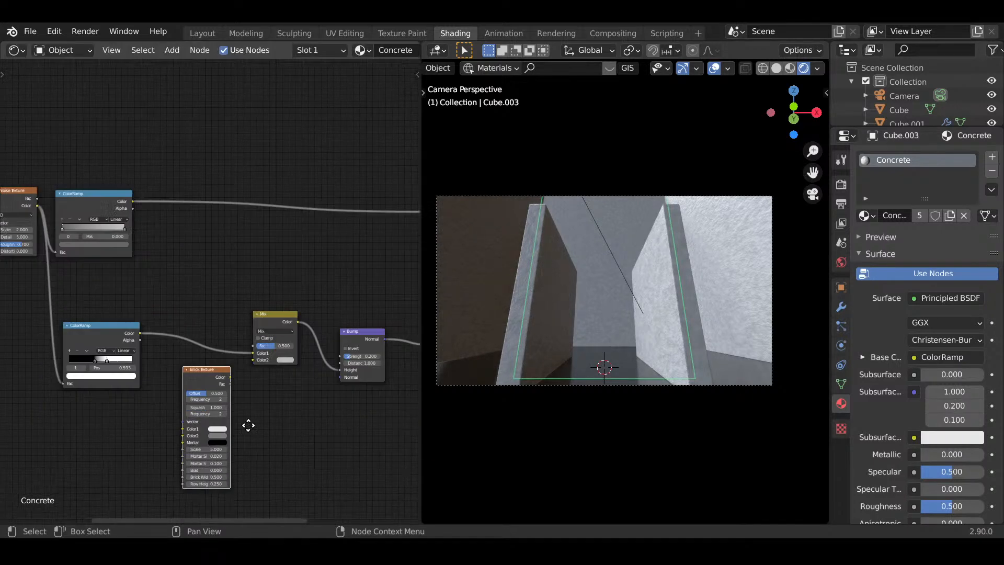
pyautogui.scroll(3, 200, 263)
pyautogui.moveTo(193, 261); pyautogui.dragTo(278, 222)
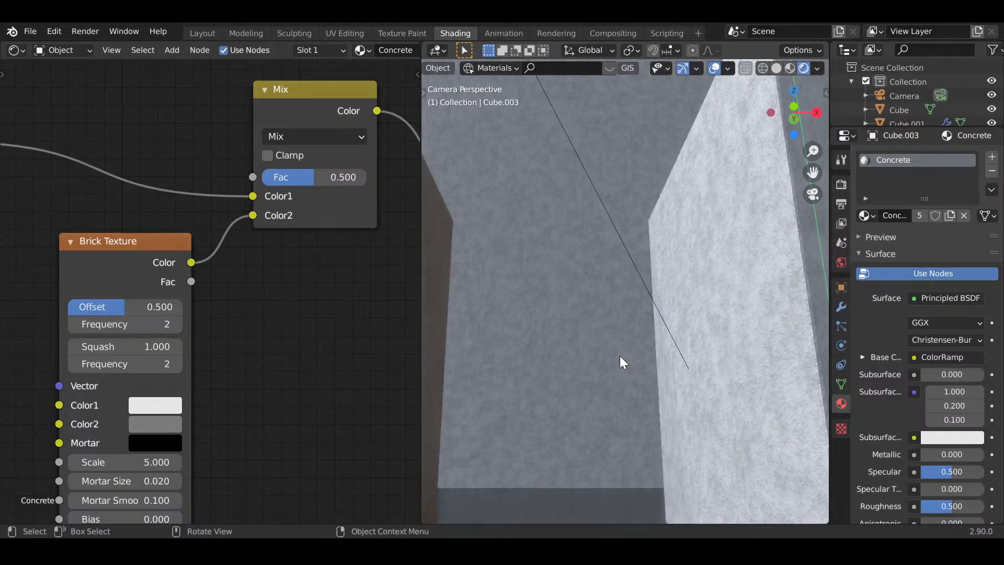
# - Connect the Mapping node's Vector output to the Brick Texture's Vector input
pyautogui.moveTo(620, 355)
pyautogui.mouseDown()
pyautogui.moveTo(654, 372)
pyautogui.moveTo(589, 363)
pyautogui.mouseUp()
pyautogui.scroll(-1, 511, 376)
pyautogui.scroll(-3, 178, 406)
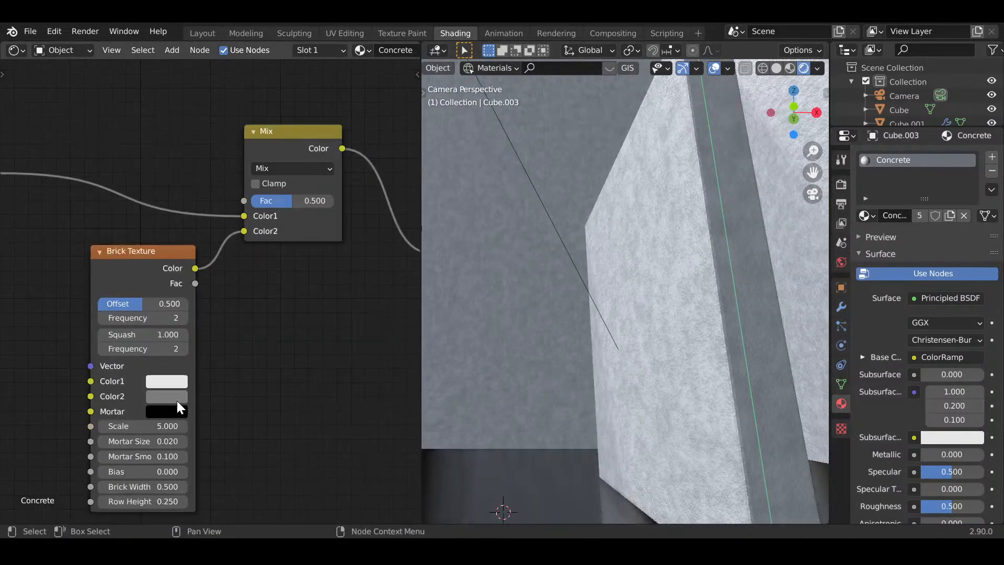
pyautogui.moveTo(220, 403); pyautogui.dragTo(249, 401, button='middle')
pyautogui.scroll(-5, 210, 392)
pyautogui.scroll(-1, 144, 384)
pyautogui.moveTo(154, 391); pyautogui.dragTo(290, 419, button='middle')
pyautogui.scroll(-3, 186, 369)
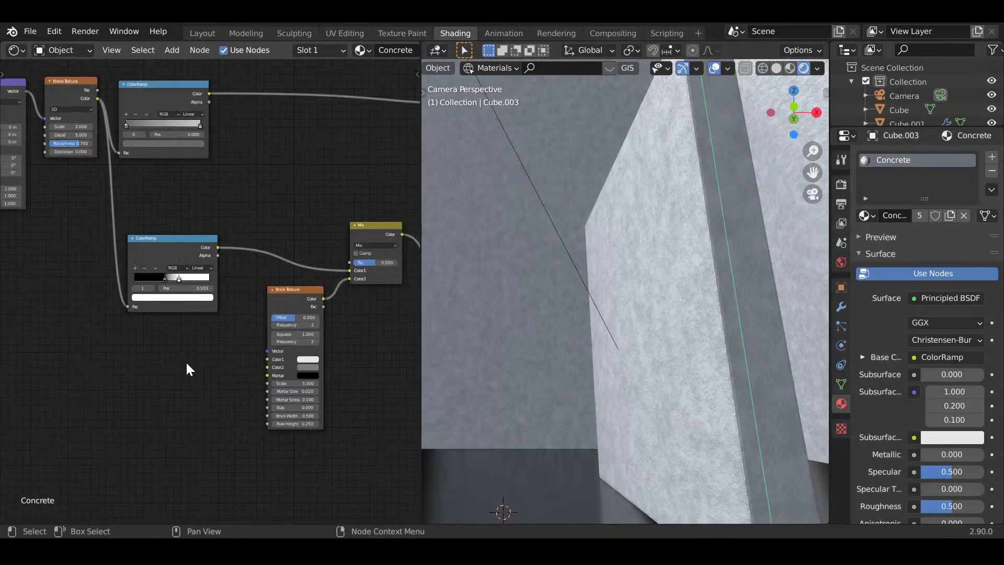
pyautogui.moveTo(235, 385); pyautogui.dragTo(272, 406, button='middle')
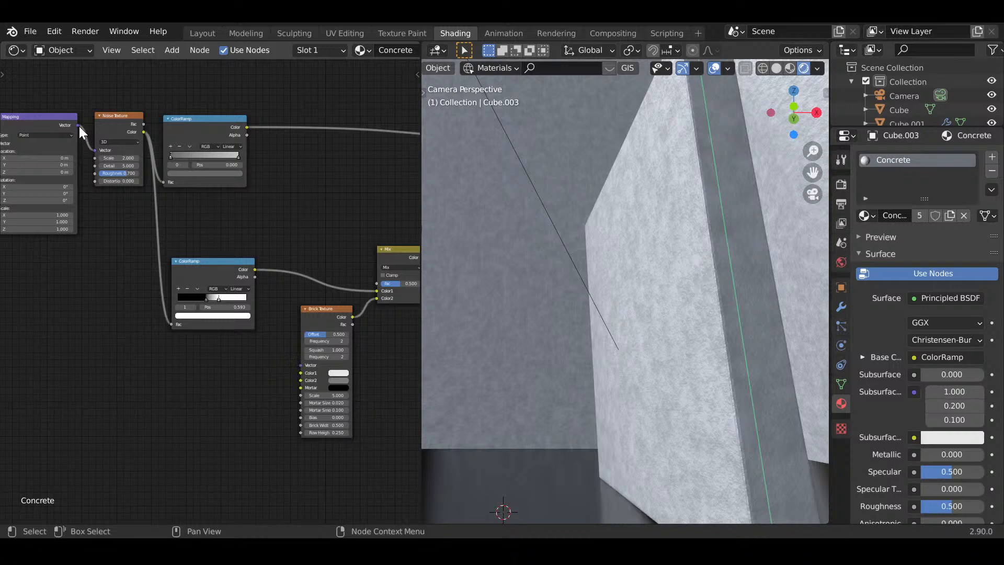
pyautogui.moveTo(78, 125); pyautogui.dragTo(301, 365)
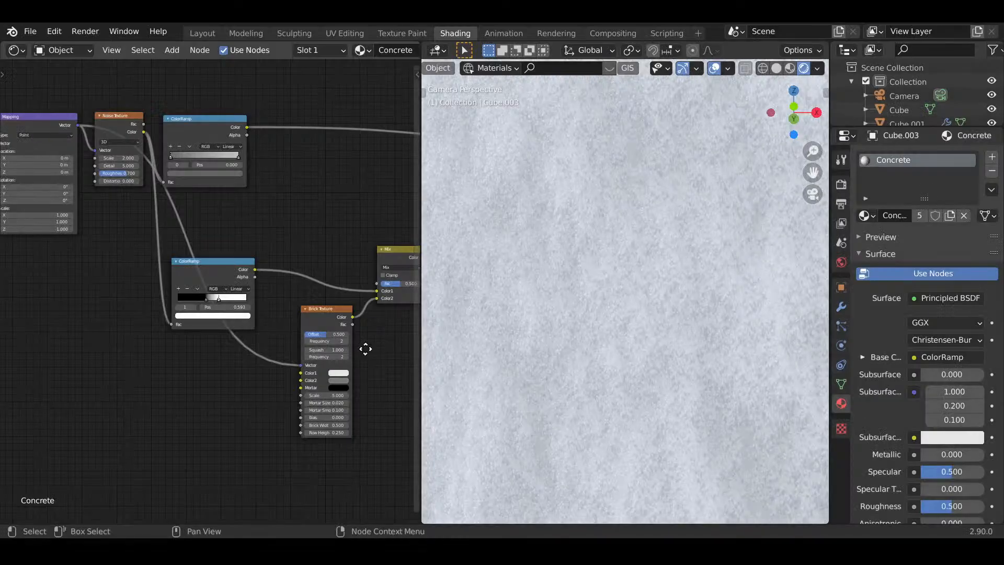
# - Check the bump on the bright free-standing wall and set the Mix node's Fac to 1
pyautogui.keyDown('ctrl'); pyautogui.hscroll(5, 253, 358); pyautogui.keyUp('ctrl')
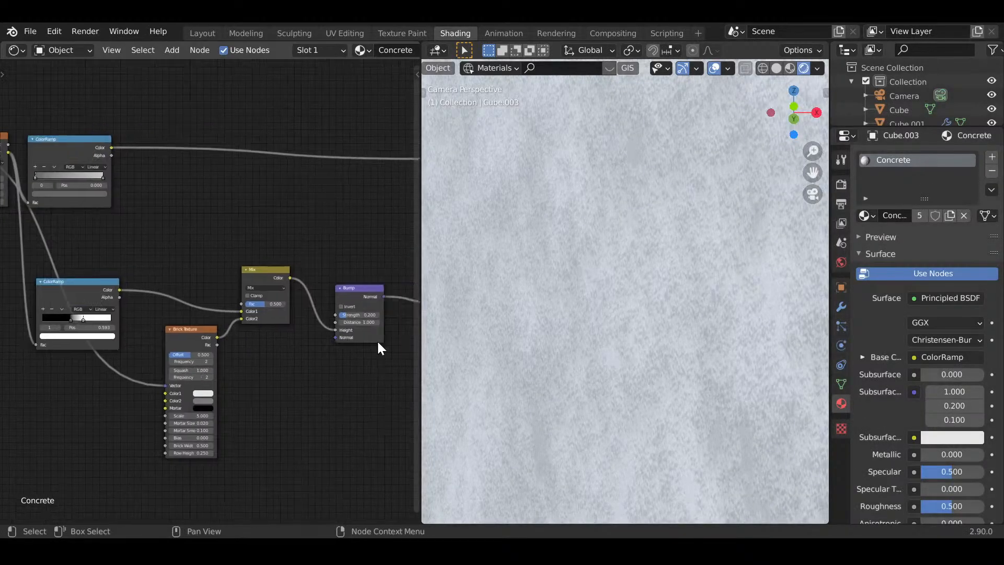
pyautogui.scroll(-3, 715, 302)
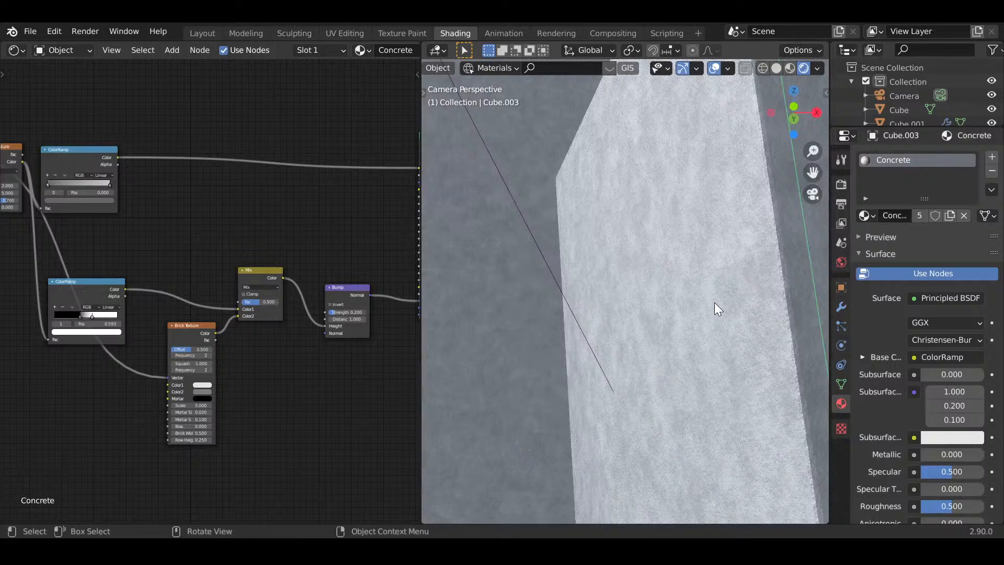
pyautogui.scroll(-2, 714, 302)
pyautogui.scroll(4, 333, 347)
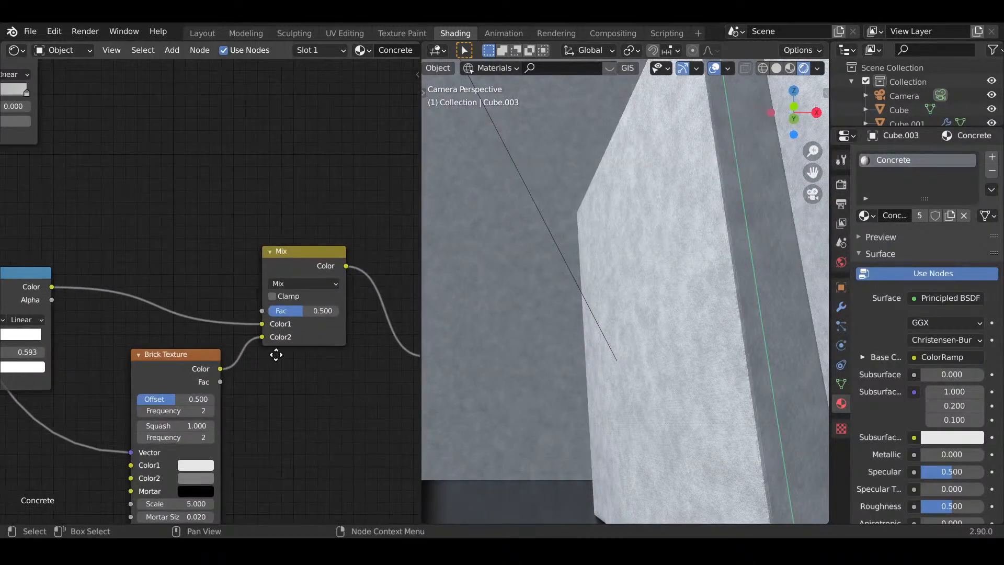
pyautogui.moveTo(276, 355); pyautogui.dragTo(188, 364, button='middle')
pyautogui.moveTo(231, 321); pyautogui.dragTo(268, 320)
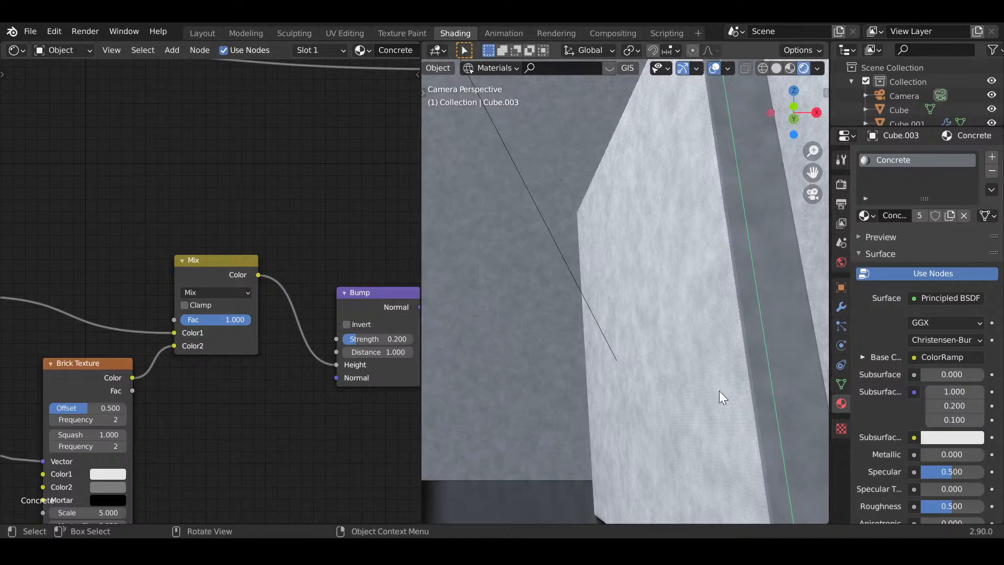
# - Try a Scale of 1 on the Brick Texture and settle on a Scale of 0.1
pyautogui.scroll(3, 722, 392)
pyautogui.keyDown('shift'); pyautogui.moveTo(723, 393); pyautogui.dragTo(652, 381, button='middle'); pyautogui.keyUp('shift')
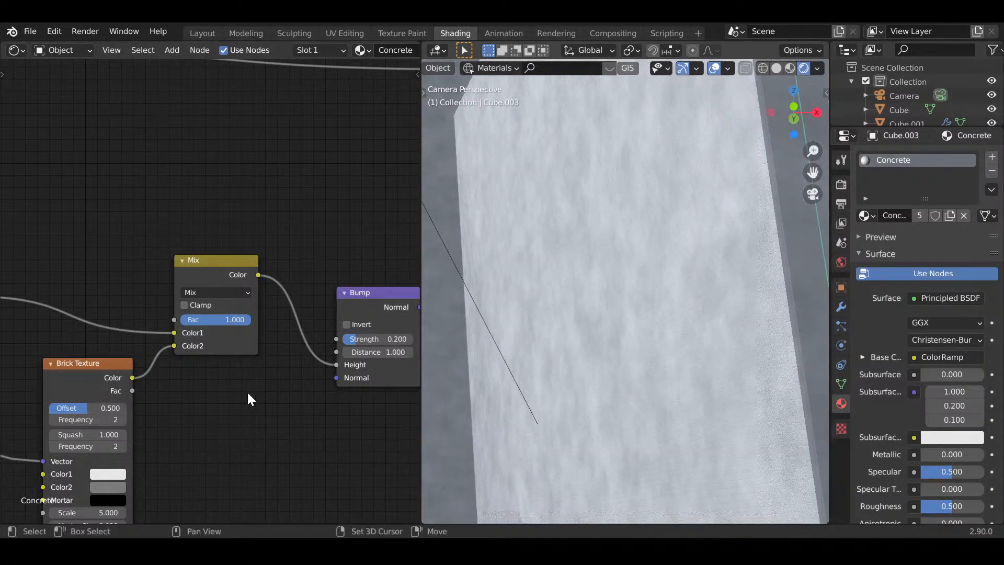
pyautogui.keyDown('shift'); pyautogui.moveTo(242, 390); pyautogui.dragTo(325, 317, button='middle'); pyautogui.keyUp('shift')
pyautogui.keyDown('shift'); pyautogui.scroll(-3, 253, 325); pyautogui.keyUp('shift')
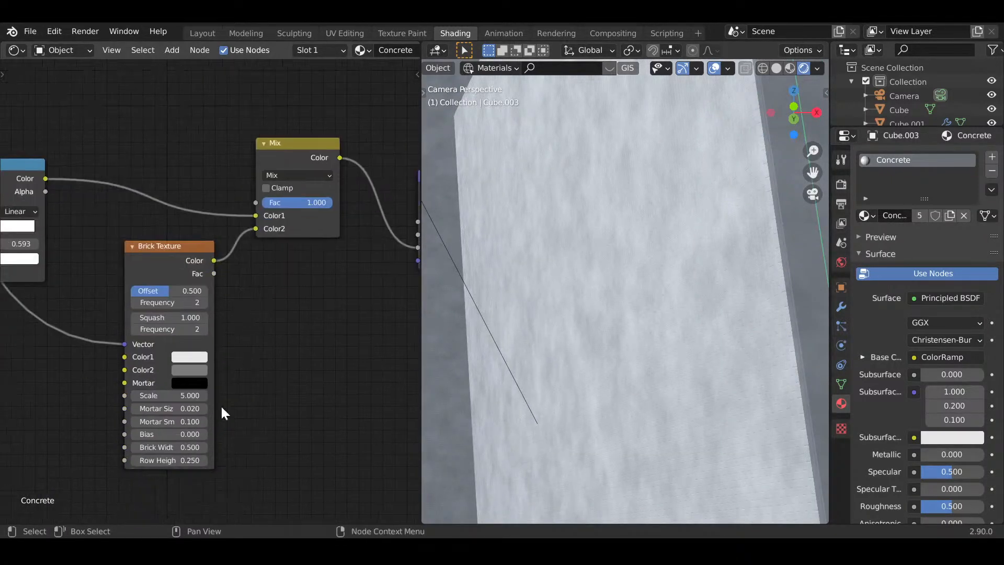
pyautogui.click(172, 396)
pyautogui.write('5.0')
pyautogui.press('Return')
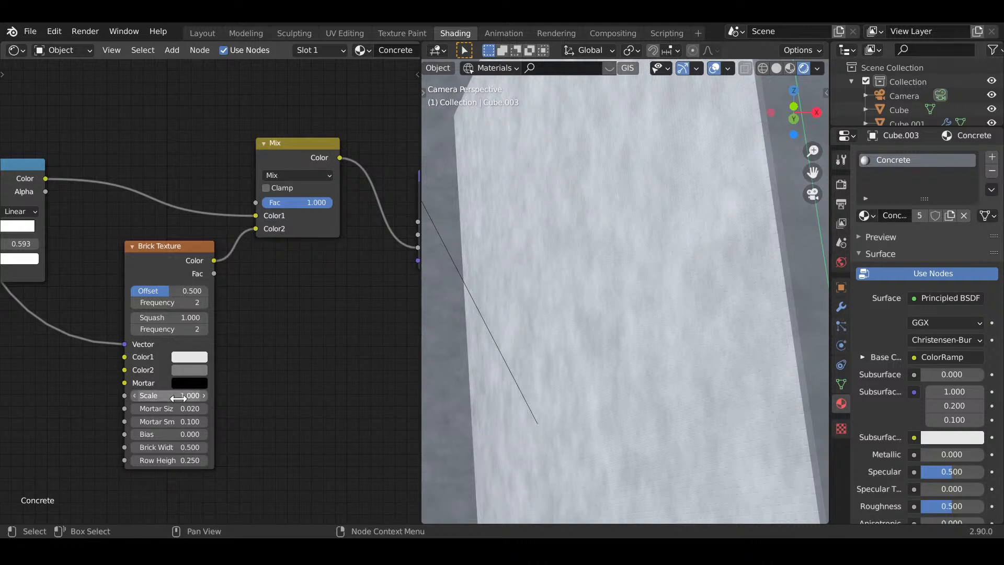
pyautogui.click(178, 396)
pyautogui.write('1.0')
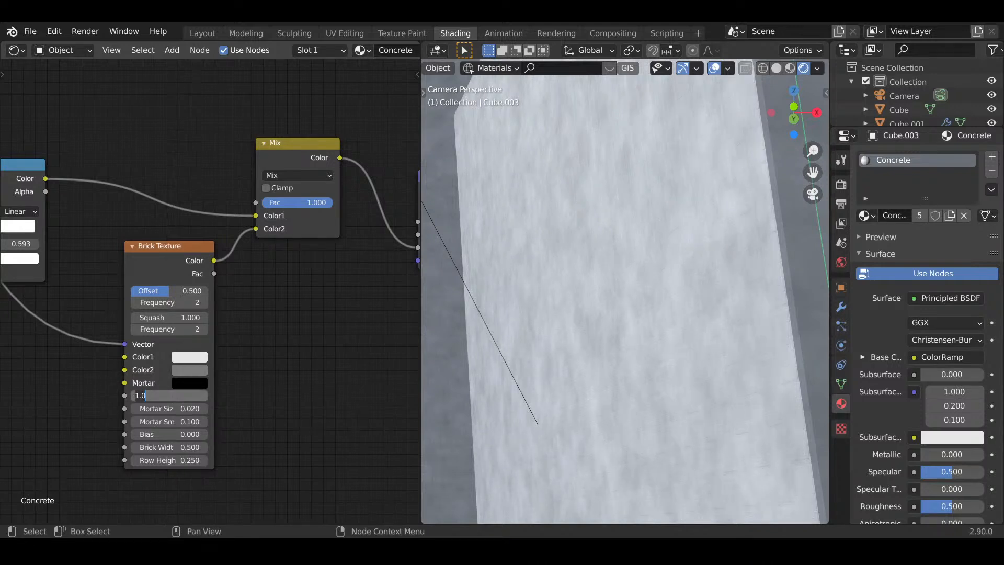
pyautogui.press('Return')
# - Raise the Bump node's Strength to 0.455 to emphasize the brick joints on the walls
pyautogui.scroll(-4, 352, 377)
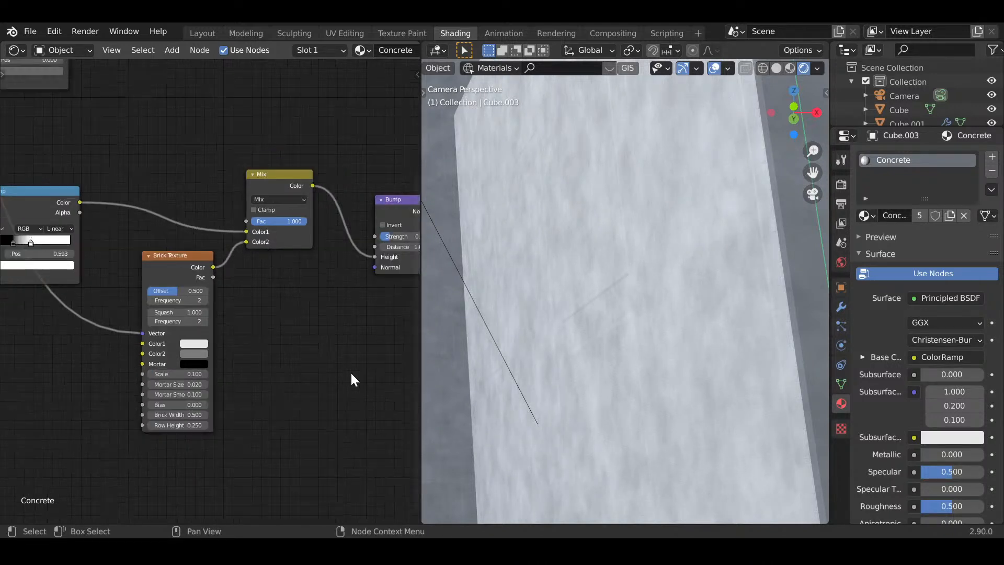
pyautogui.scroll(2, 283, 410)
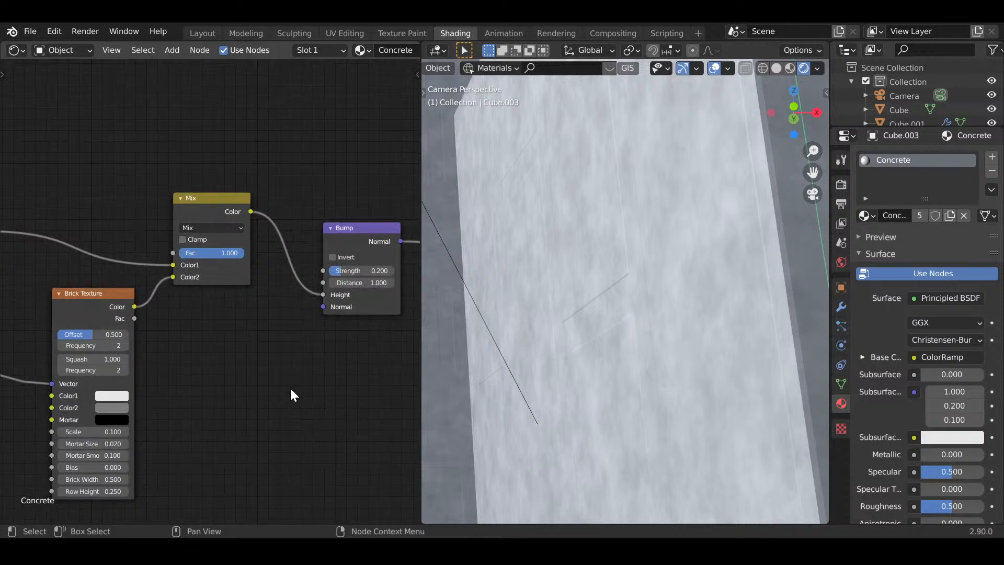
pyautogui.moveTo(290, 389); pyautogui.dragTo(197, 437, button='middle')
pyautogui.scroll(3, 275, 343)
pyautogui.click(285, 329)
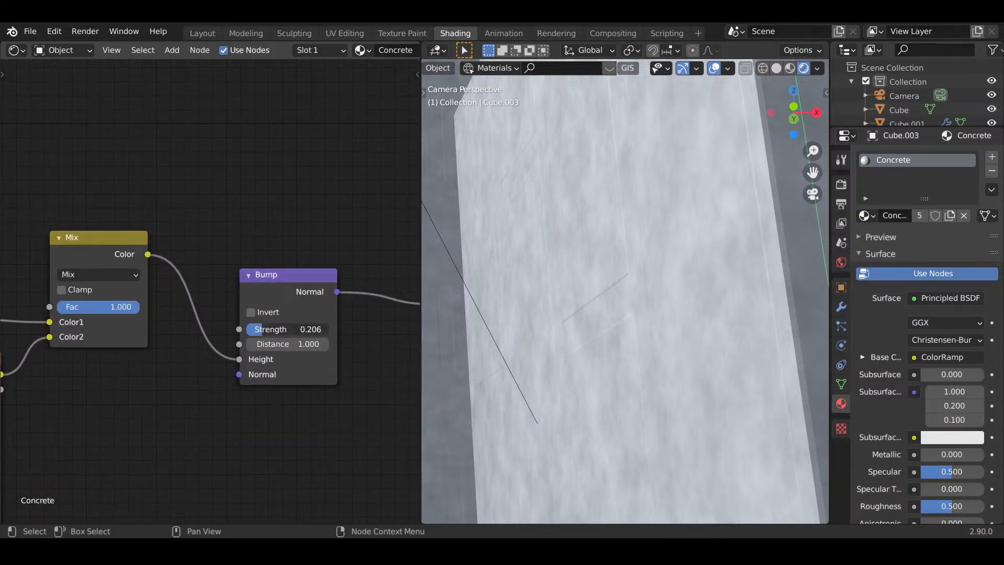
pyautogui.moveTo(285, 330)
pyautogui.mouseDown()
pyautogui.moveTo(276, 329)
pyautogui.moveTo(327, 329)
pyautogui.moveTo(285, 329)
pyautogui.mouseUp()
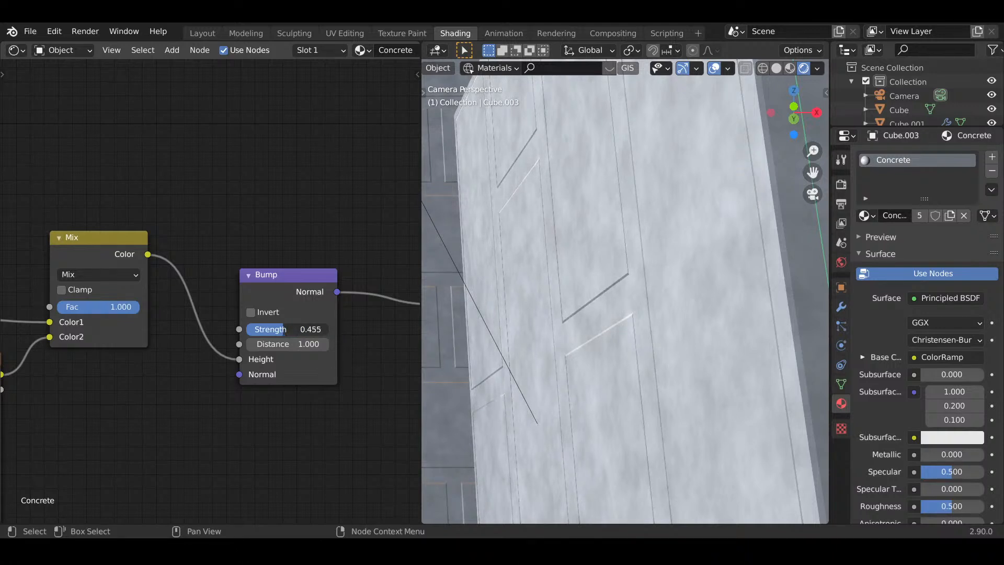
# - Set the Brick Texture node's Brick Width to 1
pyautogui.moveTo(198, 372); pyautogui.dragTo(320, 341, button='middle')
pyautogui.scroll(1, 307, 364)
pyautogui.scroll(1, 319, 341)
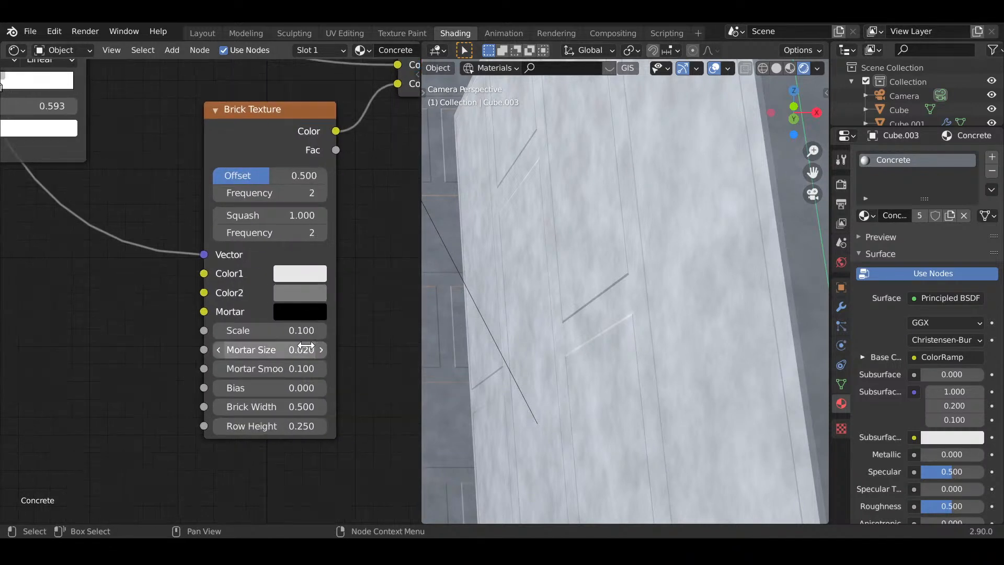
pyautogui.click(282, 406)
pyautogui.write('0.5')
pyautogui.press('Return')
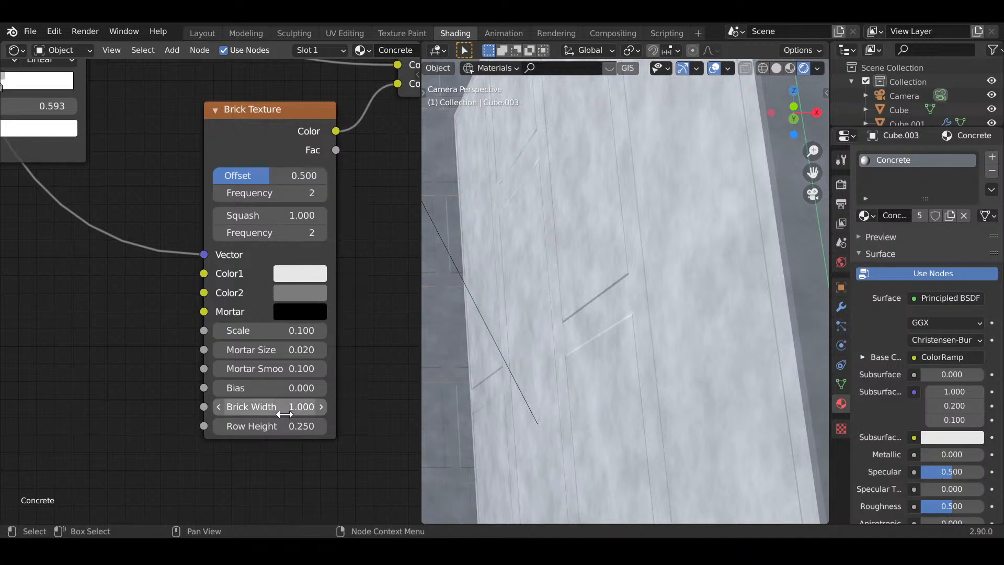
# - Set the Brick Texture's Row Height to 1 and check the panel joints on the walls
pyautogui.doubleClick(264, 425)
pyautogui.write('1')
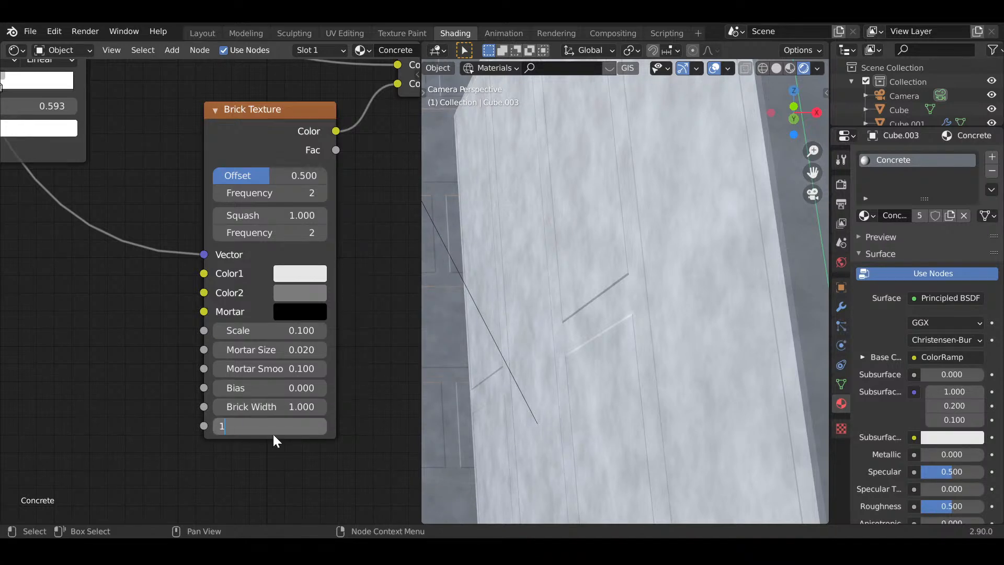
pyautogui.press('Return')
pyautogui.scroll(3, 740, 287)
pyautogui.scroll(-5, 740, 287)
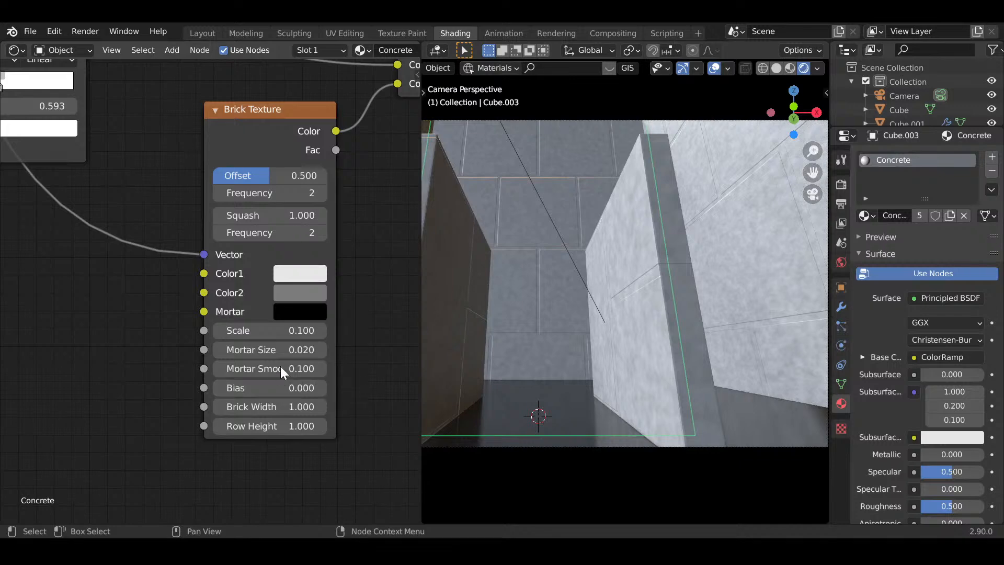
# - Reduce the Brick Texture's Offset to 0 so the panel joints line up in a straight grid
pyautogui.moveTo(268, 180); pyautogui.dragTo(212, 177)
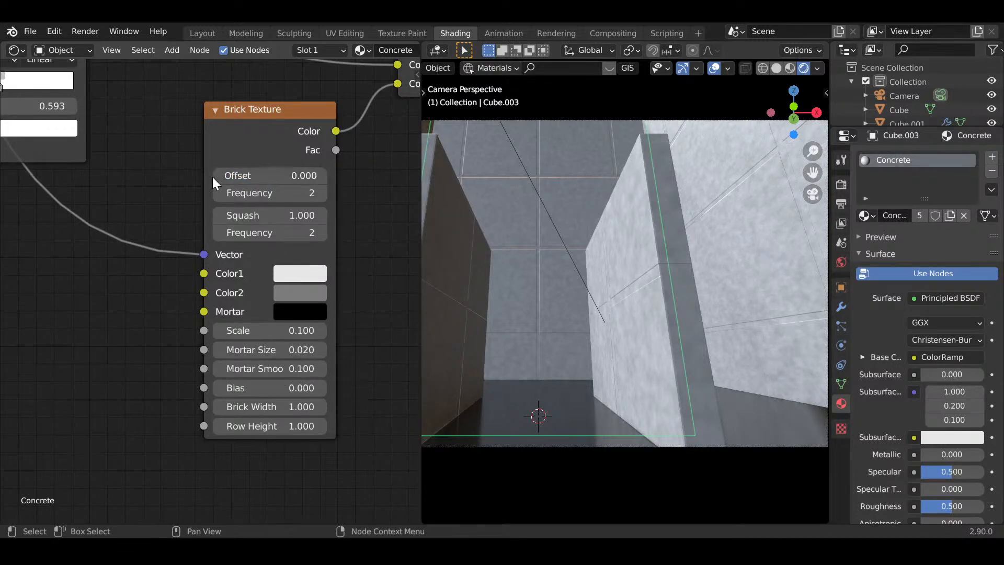
pyautogui.scroll(-3, 625, 390)
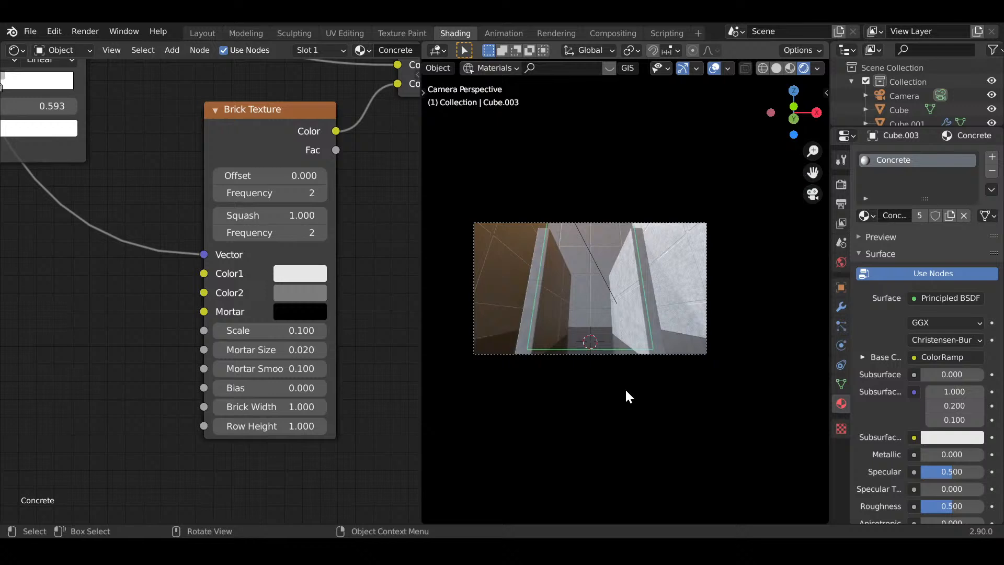
pyautogui.scroll(6, 627, 397)
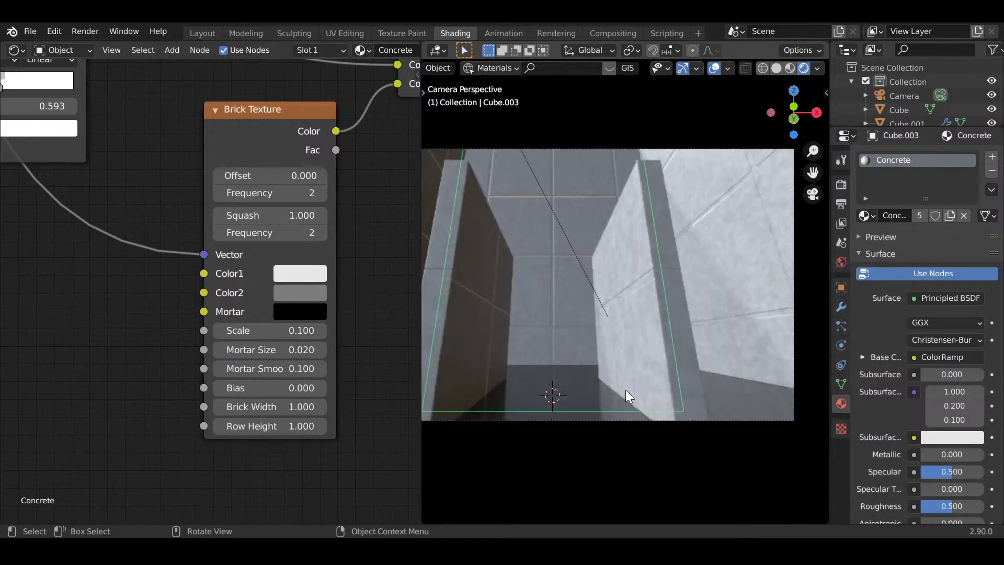
pyautogui.scroll(-1, 283, 334)
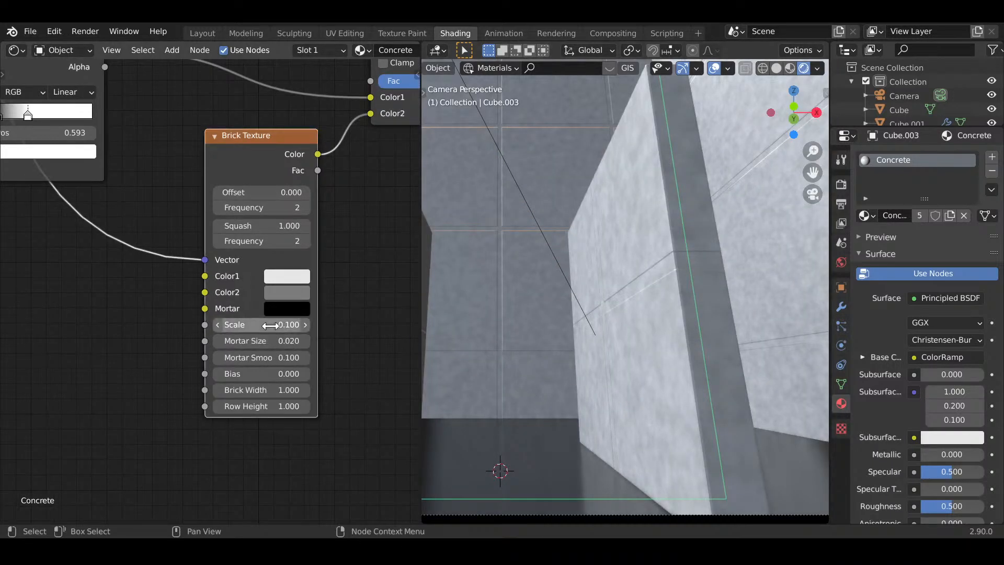
# - Try a Scale of 0.2 on the Brick Texture and inspect the panel size on the walls
pyautogui.click(269, 324)
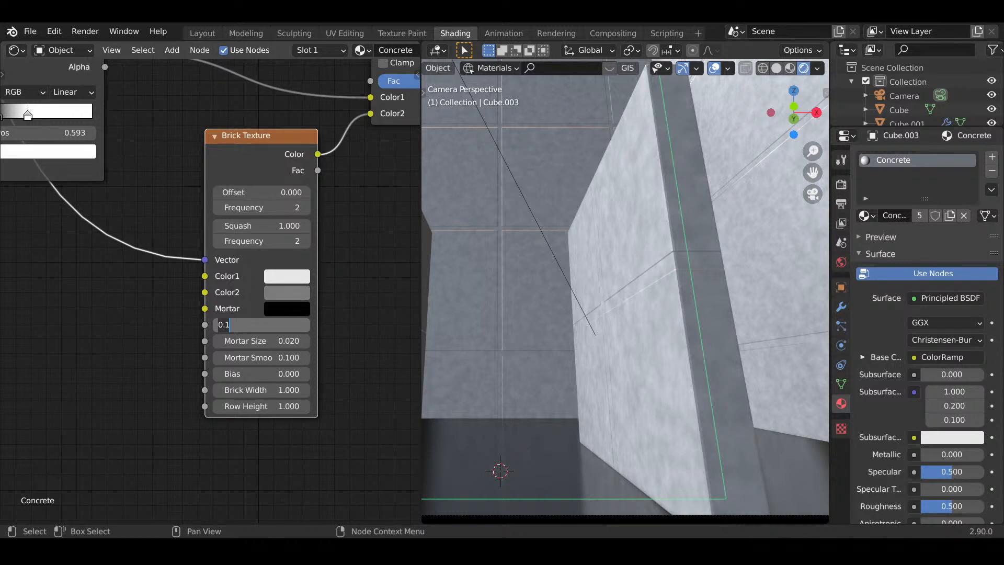
pyautogui.click(347, 325)
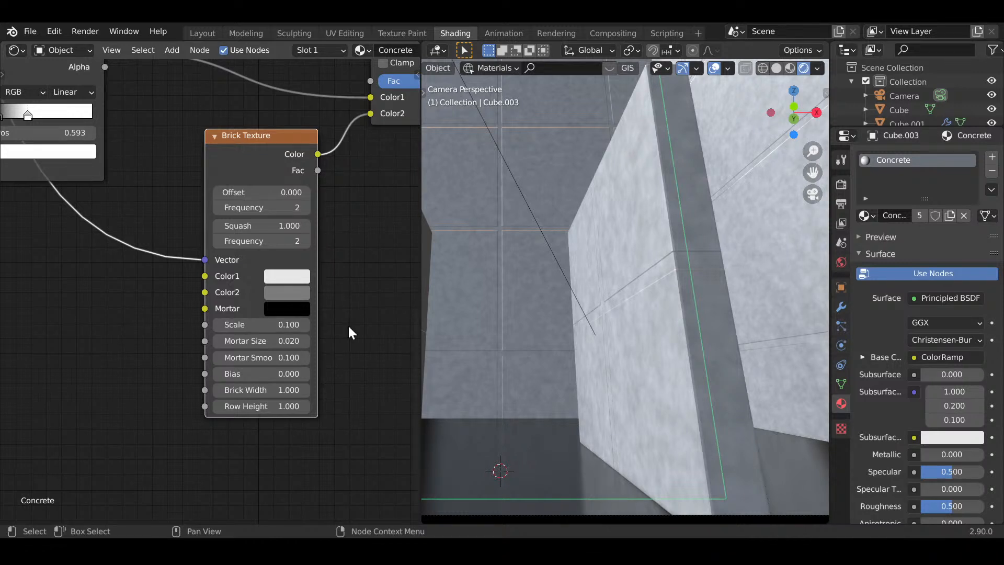
pyautogui.click(278, 325)
pyautogui.write('0.2')
pyautogui.press('Return')
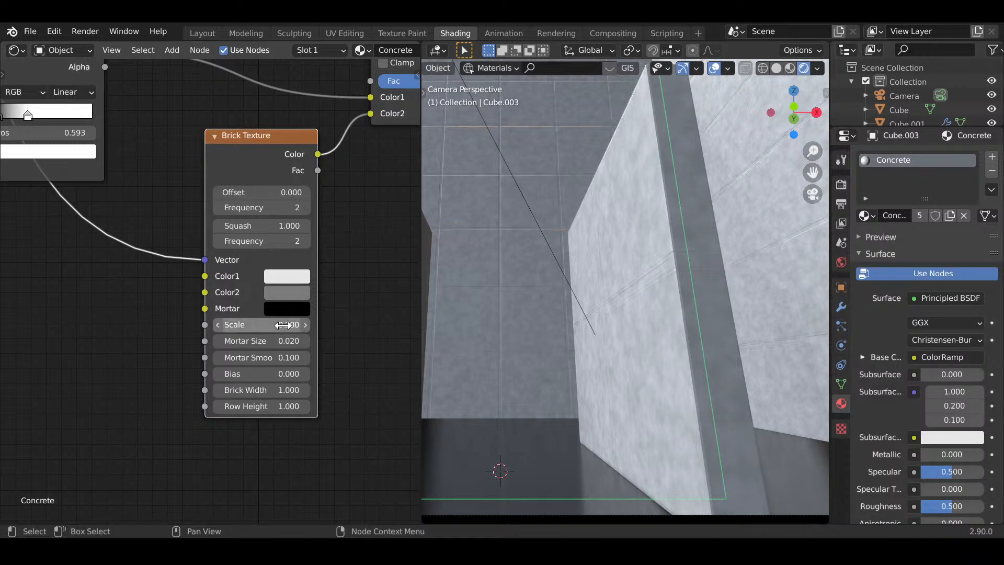
pyautogui.scroll(-5, 611, 346)
pyautogui.scroll(3, 610, 347)
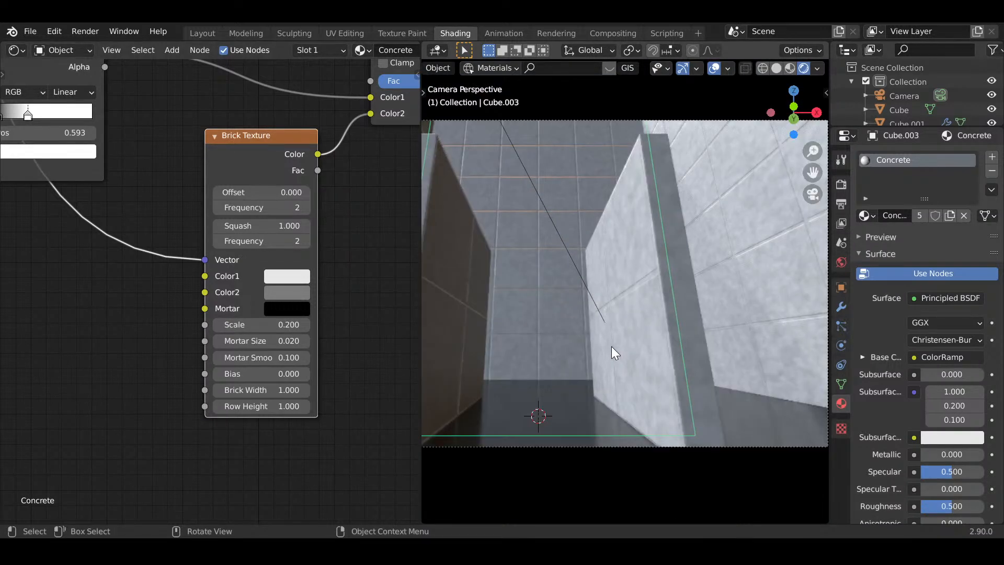
pyautogui.keyDown('shift'); pyautogui.moveTo(610, 346); pyautogui.dragTo(690, 355, button='middle'); pyautogui.keyUp('shift')
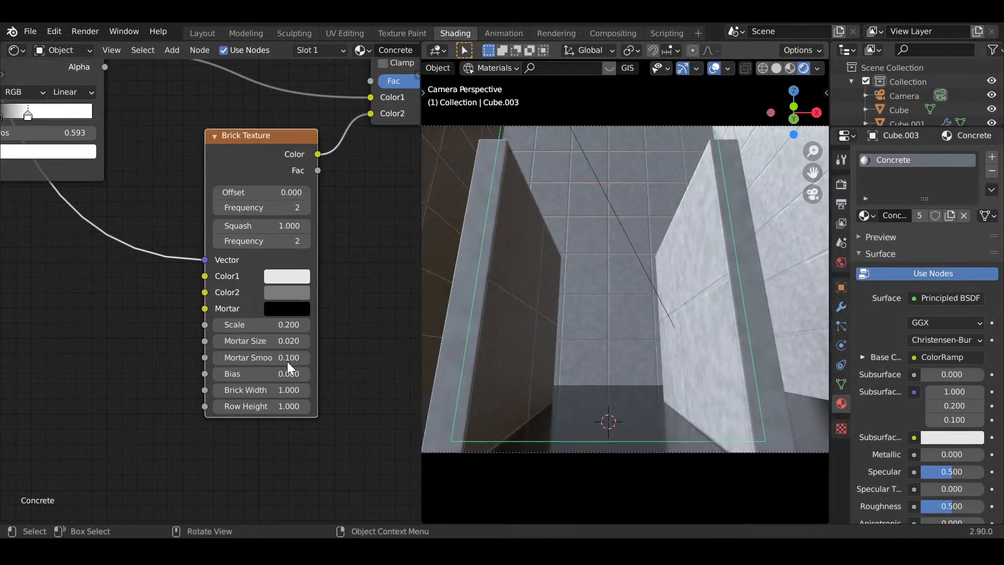
# - Set the Brick Texture's Scale to 0.3 for smaller panels on the walls
pyautogui.click(262, 324)
pyautogui.press('BackSpace')
pyautogui.write('3')
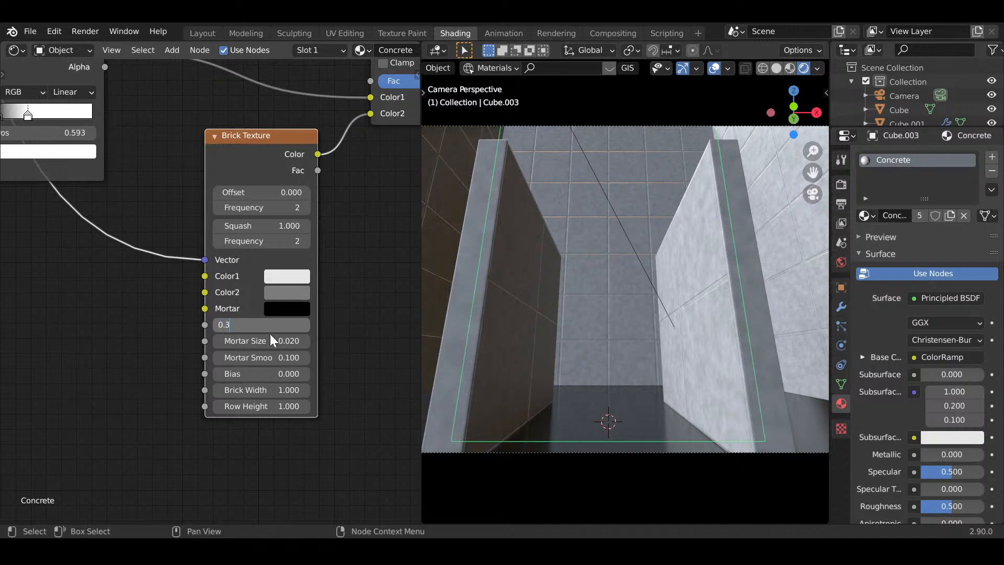
pyautogui.press('Return')
pyautogui.scroll(1, 711, 350)
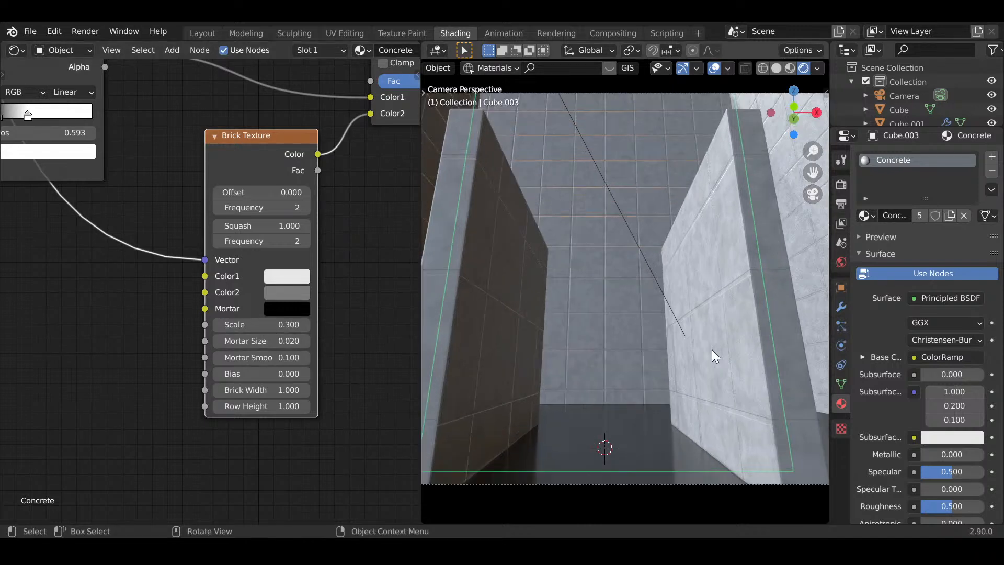
# - Try Mortar Size values of 0 and 0.1 on the Brick Texture and settle on 0.01 for thin joints
pyautogui.keyDown('shift'); pyautogui.moveTo(643, 330); pyautogui.dragTo(622, 343, button='middle'); pyautogui.keyUp('shift')
pyautogui.scroll(6, 592, 330)
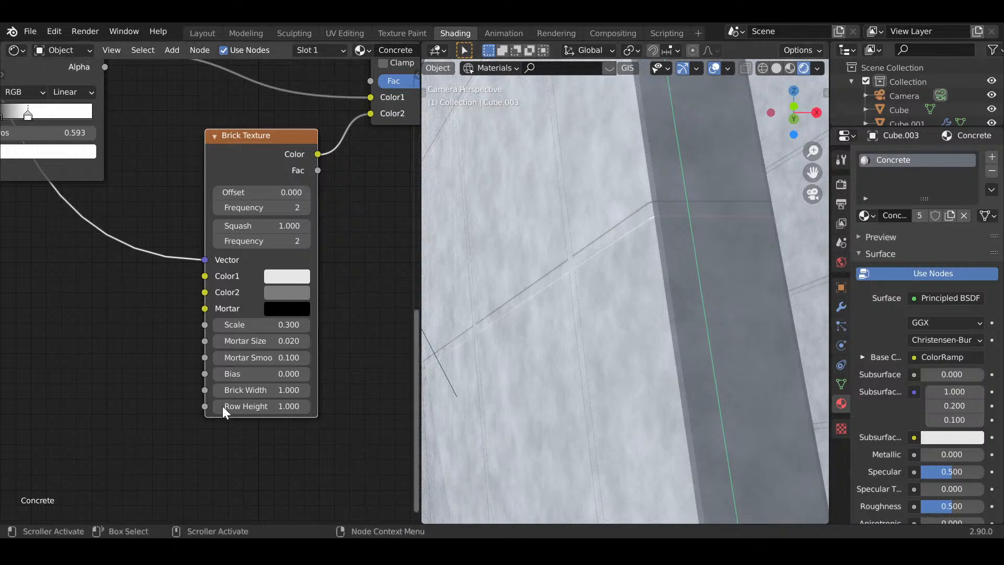
pyautogui.scroll(1, 227, 387)
pyautogui.click(219, 346)
pyautogui.click(220, 345)
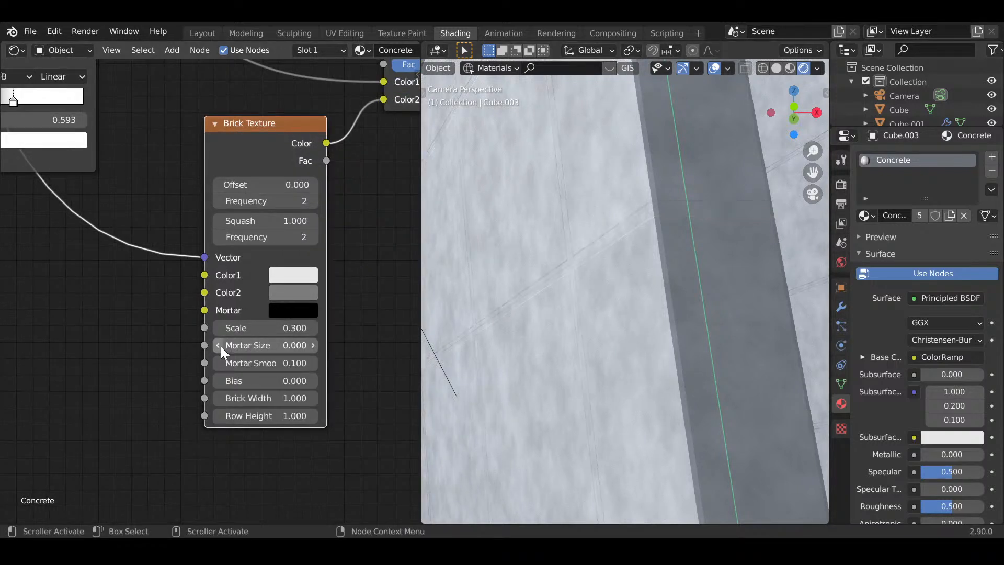
pyautogui.click(311, 345)
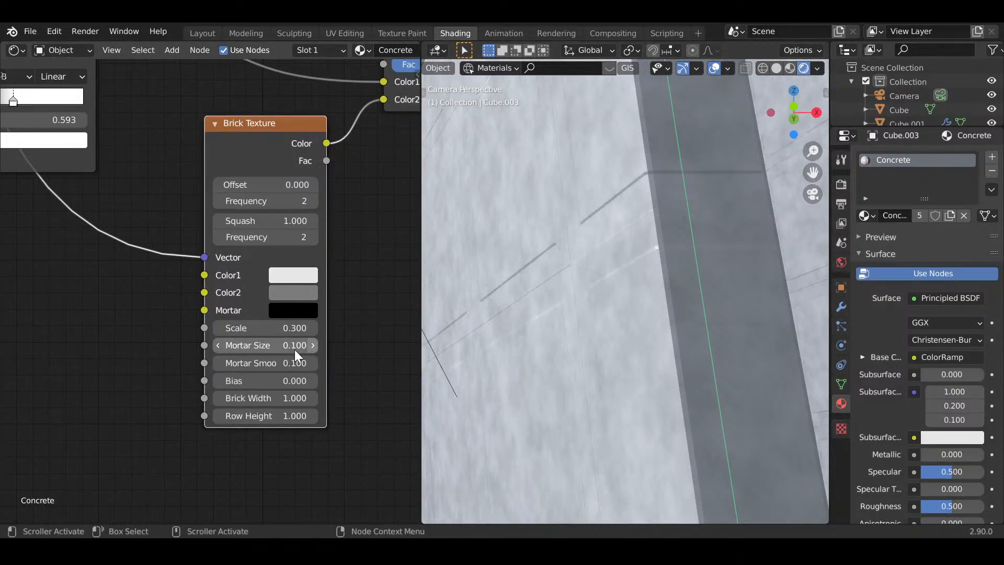
pyautogui.click(294, 345)
pyautogui.write('0.01')
pyautogui.press('Return')
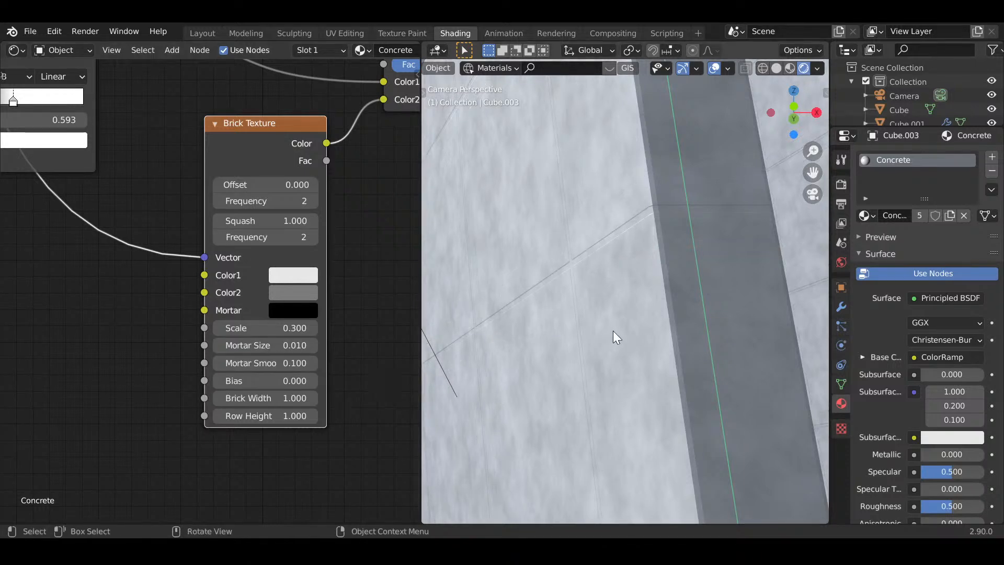
pyautogui.scroll(-4, 613, 330)
pyautogui.moveTo(638, 333); pyautogui.dragTo(680, 370, button='middle')
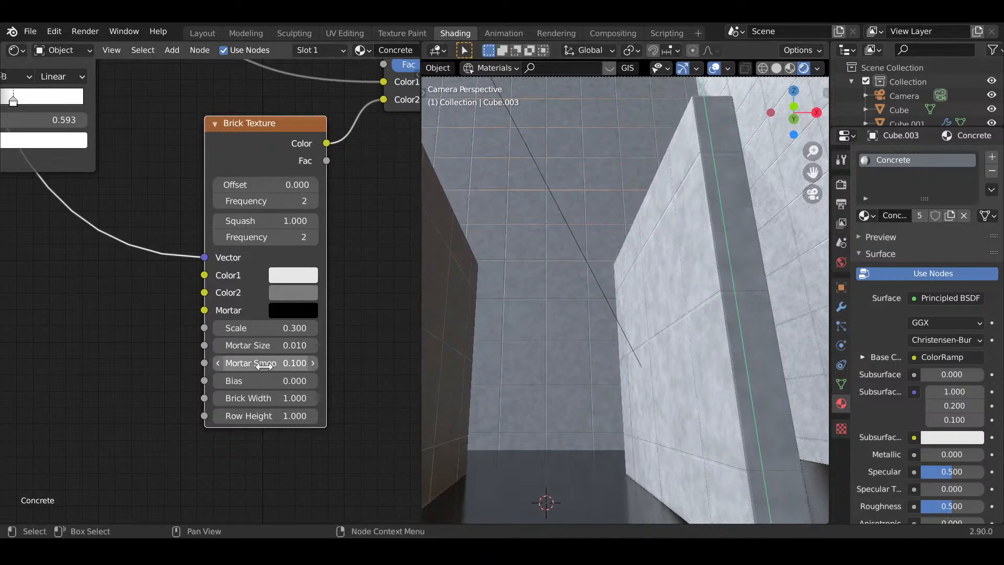
# - Change the blend mode of the Mix node feeding the bump to Multiply and inspect the wall surface
pyautogui.scroll(-4, 336, 340)
pyautogui.moveTo(337, 353); pyautogui.dragTo(279, 449, button='middle')
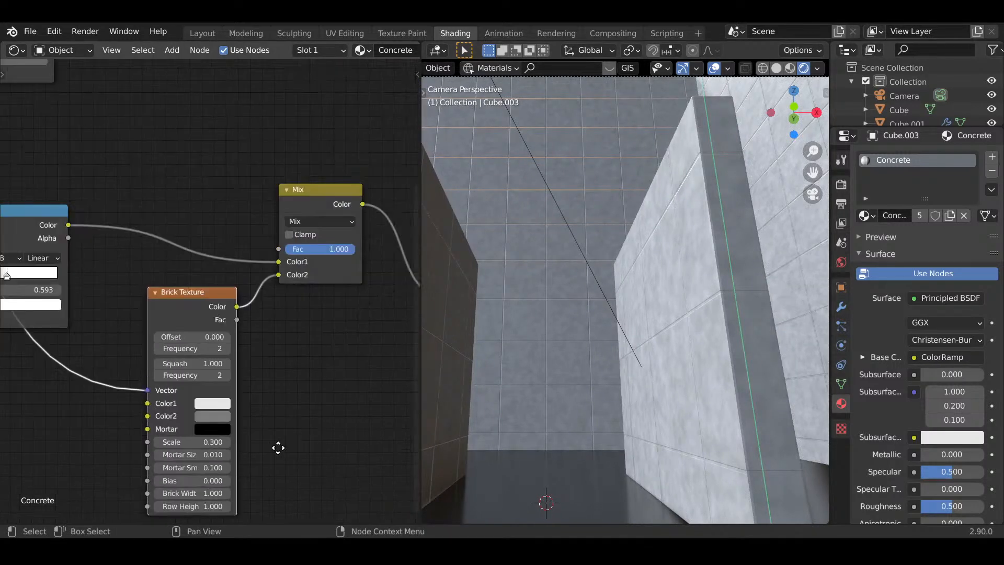
pyautogui.scroll(3, 326, 278)
pyautogui.click(304, 256)
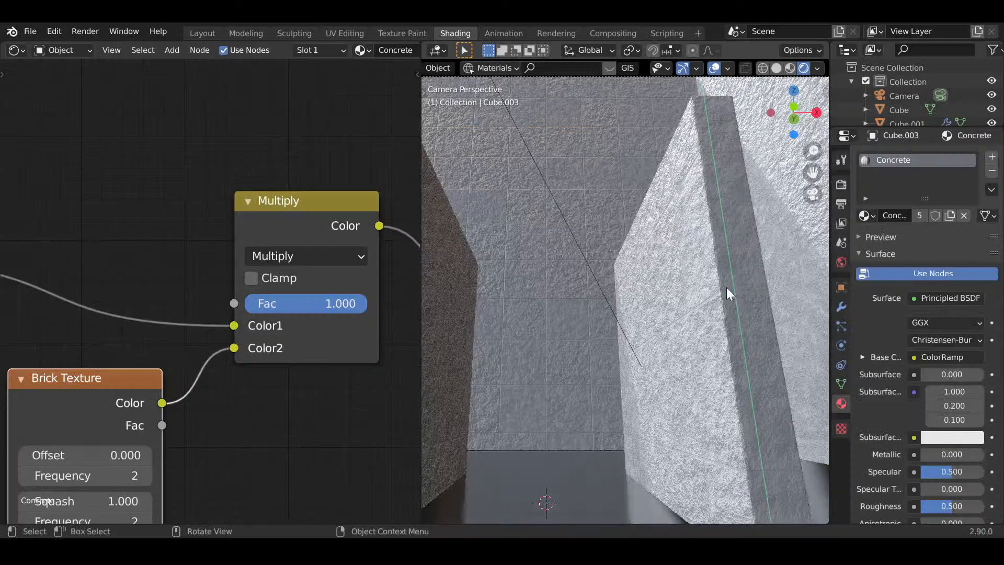
pyautogui.scroll(2, 701, 346)
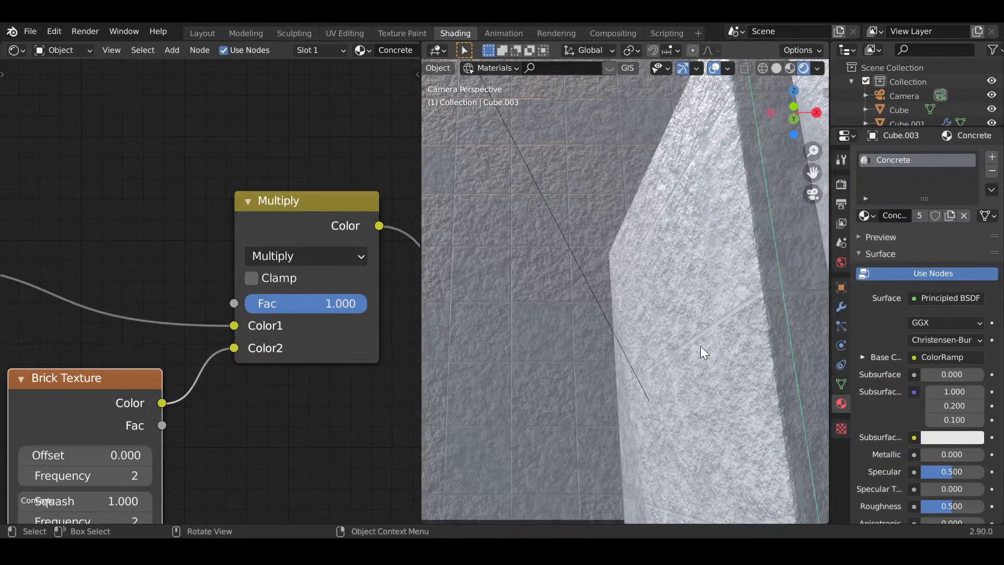
# - Set the Bump node's strength to 0.3 in the Concrete material
pyautogui.scroll(-4, 269, 346)
pyautogui.moveTo(307, 375); pyautogui.dragTo(41, 346, button='middle')
pyautogui.scroll(-1, 318, 394)
pyautogui.scroll(-1, 622, 372)
pyautogui.scroll(-1, 271, 341)
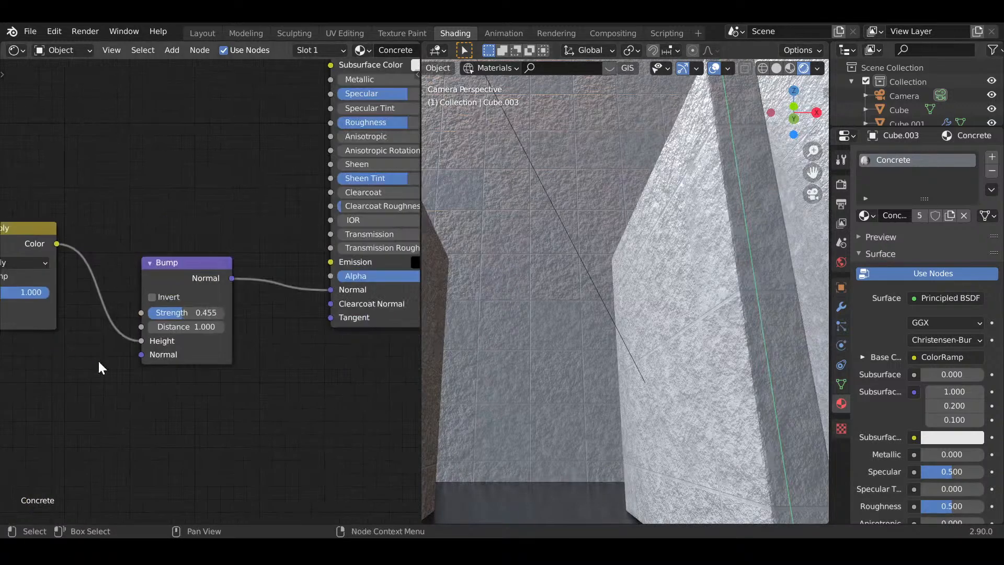
pyautogui.scroll(3, 143, 369)
pyautogui.scroll(3, 171, 327)
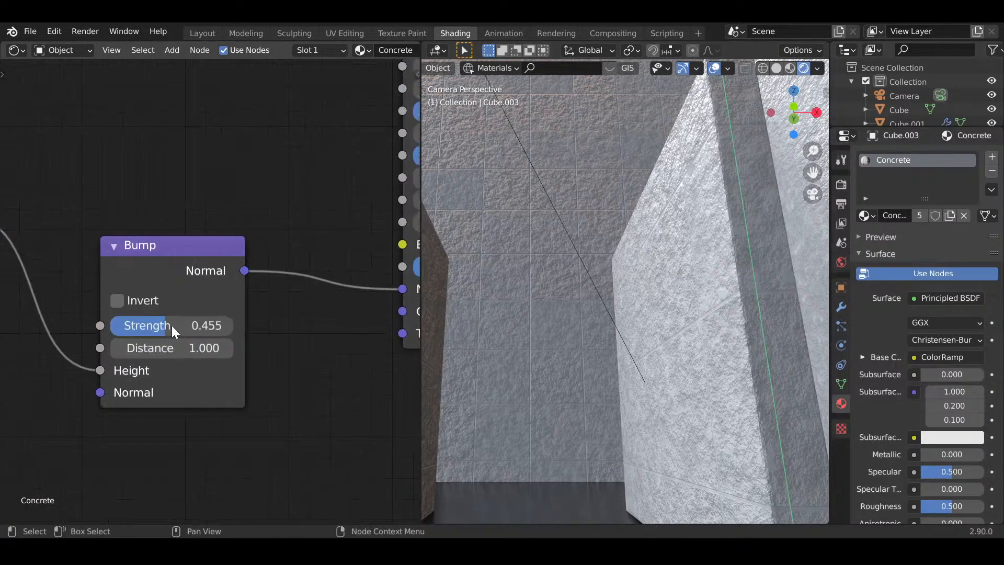
pyautogui.click(171, 325)
pyautogui.write('0.3')
pyautogui.press('Return')
# - Set the Bump node's strength to 0.7
pyautogui.scroll(-7, 178, 366)
pyautogui.moveTo(197, 403); pyautogui.dragTo(284, 405, button='middle')
pyautogui.scroll(-1, 259, 403)
pyautogui.scroll(4, 259, 404)
pyautogui.moveTo(298, 353); pyautogui.dragTo(330, 354, button='middle')
pyautogui.scroll(1, 330, 354)
pyautogui.click(332, 318)
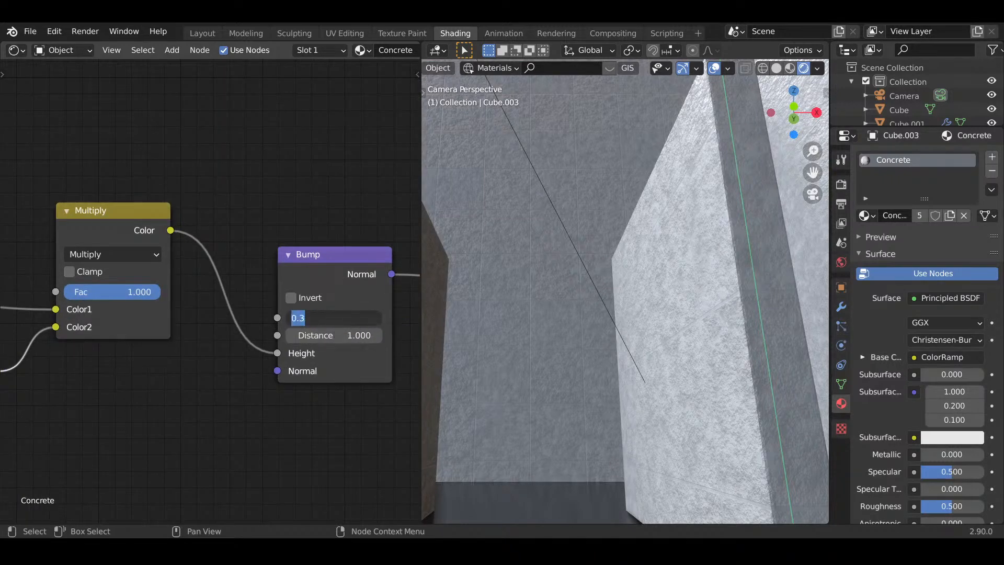
pyautogui.write('0.7')
pyautogui.press('Return')
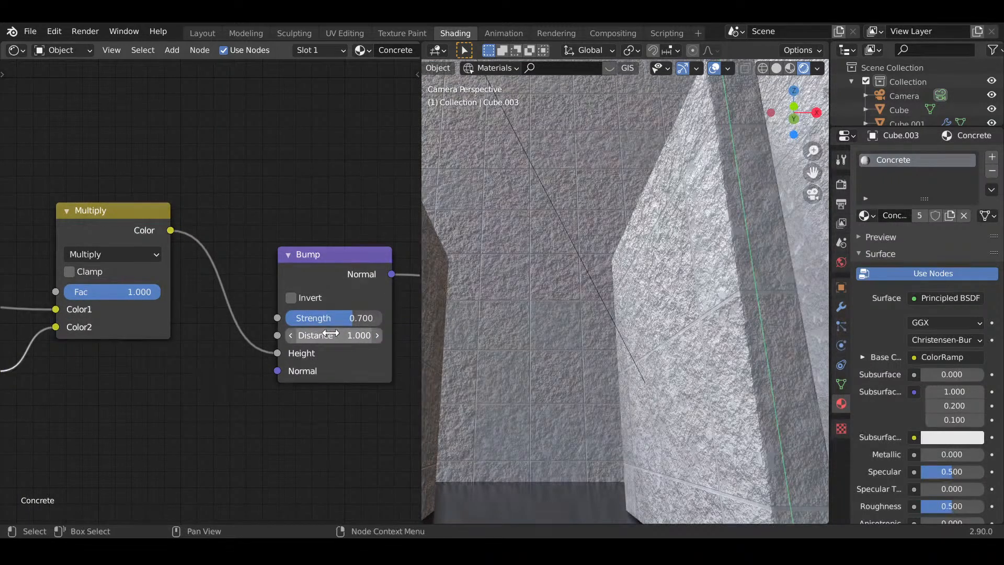
# - Change the black stop to near-white in the ColorRamp feeding the bump's Multiply node
pyautogui.scroll(-7, 313, 345)
pyautogui.moveTo(256, 388); pyautogui.dragTo(365, 400, button='middle')
pyautogui.moveTo(163, 252); pyautogui.dragTo(266, 251, button='middle')
pyautogui.scroll(5, 128, 386)
pyautogui.moveTo(96, 211); pyautogui.dragTo(252, 208, button='middle')
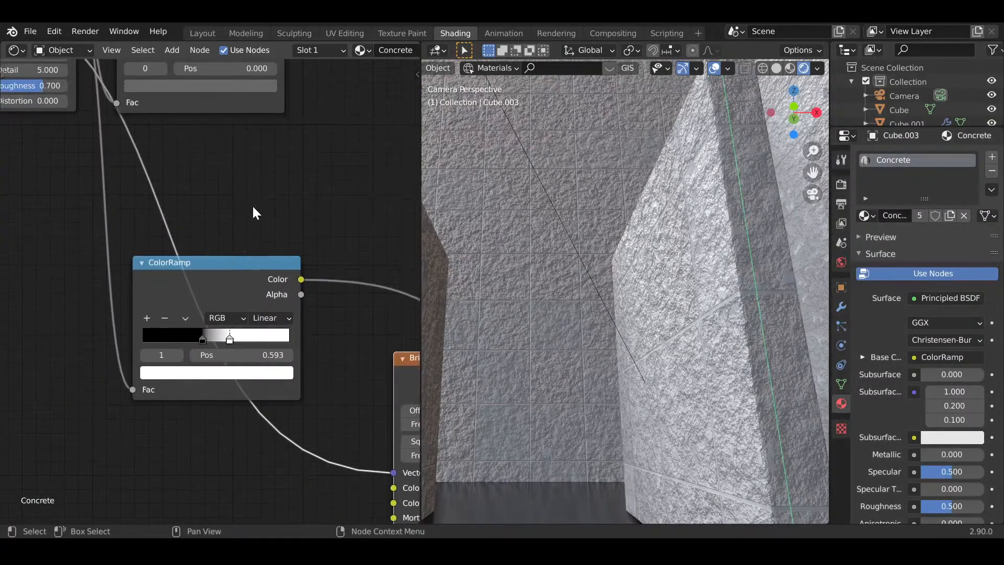
pyautogui.scroll(-8, 227, 285)
pyautogui.scroll(1, 215, 308)
pyautogui.scroll(5, 210, 323)
pyautogui.click(197, 363)
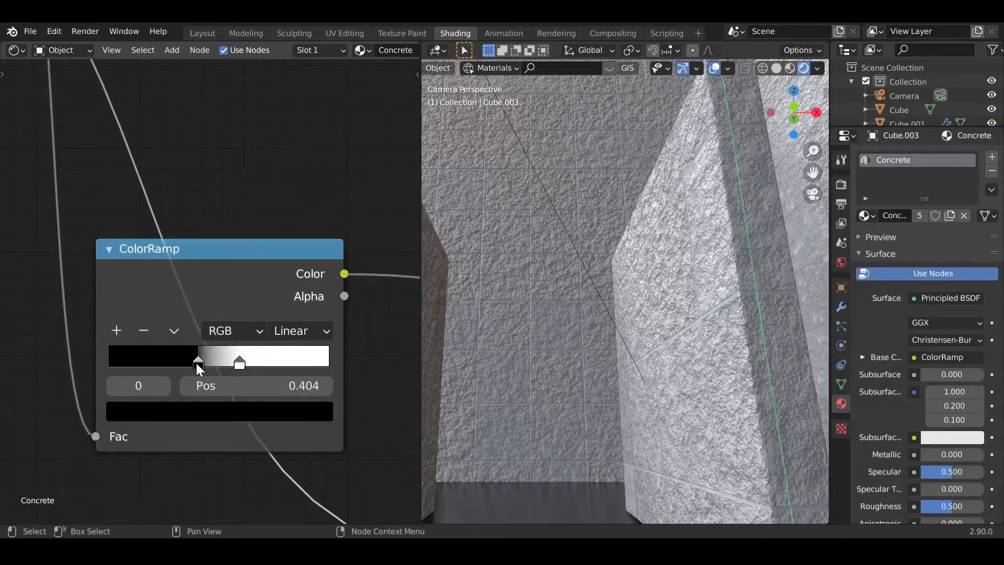
pyautogui.click(237, 415)
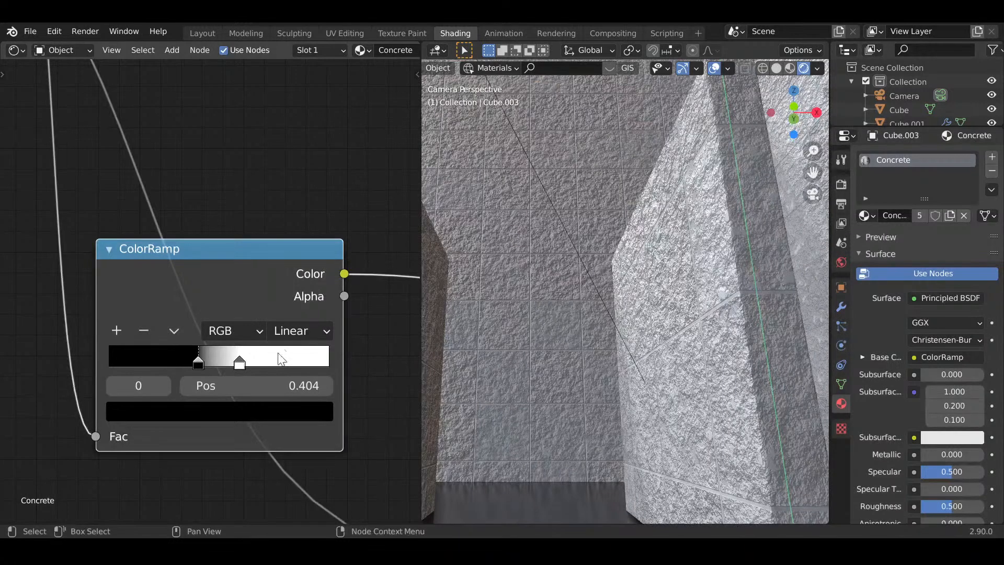
pyautogui.click(242, 411)
pyautogui.moveTo(284, 265); pyautogui.dragTo(284, 119)
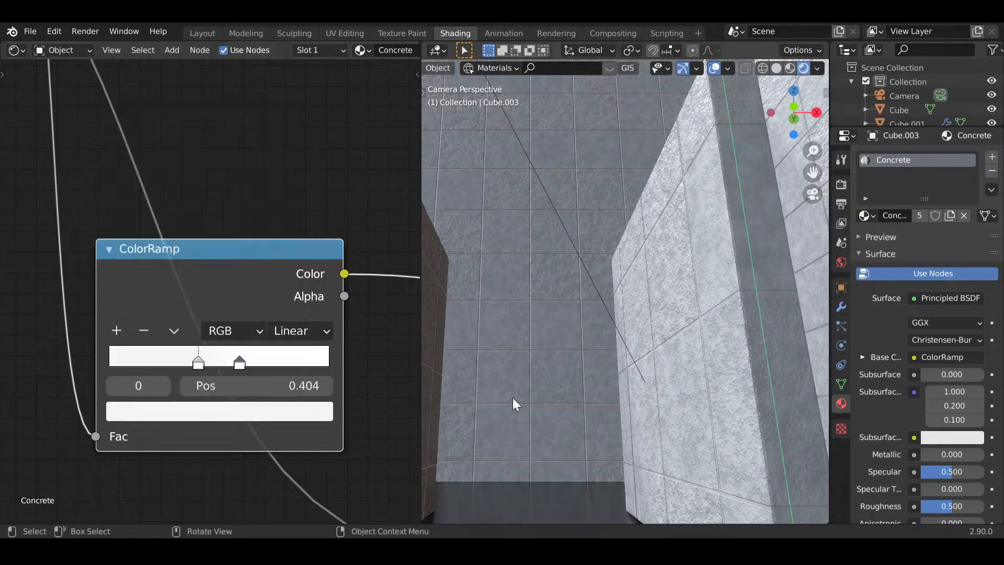
pyautogui.scroll(-4, 582, 404)
pyautogui.scroll(2, 302, 376)
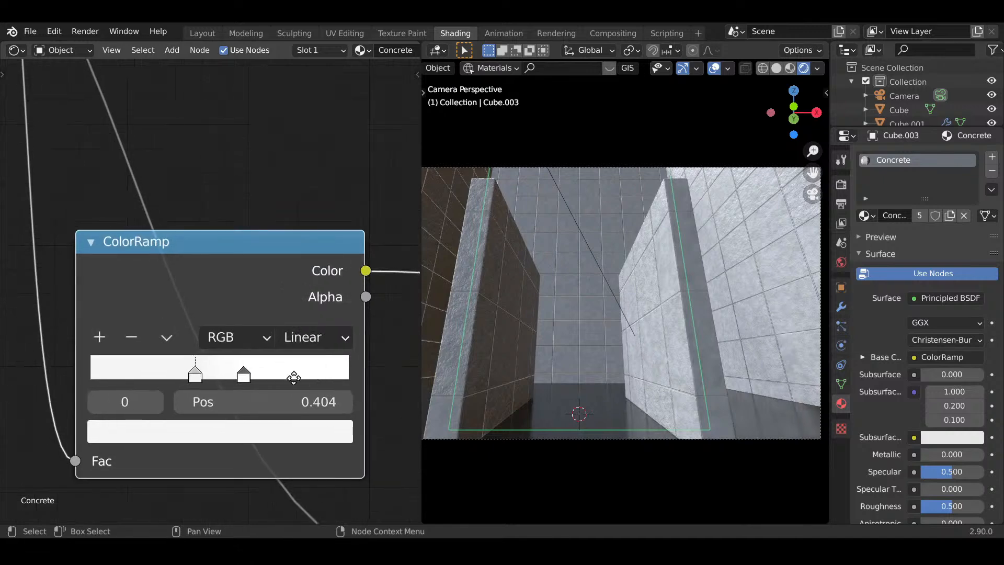
pyautogui.scroll(-1, 296, 377)
pyautogui.moveTo(298, 376); pyautogui.dragTo(165, 375, button='middle')
pyautogui.scroll(-10, 322, 375)
pyautogui.moveTo(356, 361); pyautogui.dragTo(117, 374, button='middle')
pyautogui.scroll(1, 209, 335)
pyautogui.hotkey('shift', 'a')
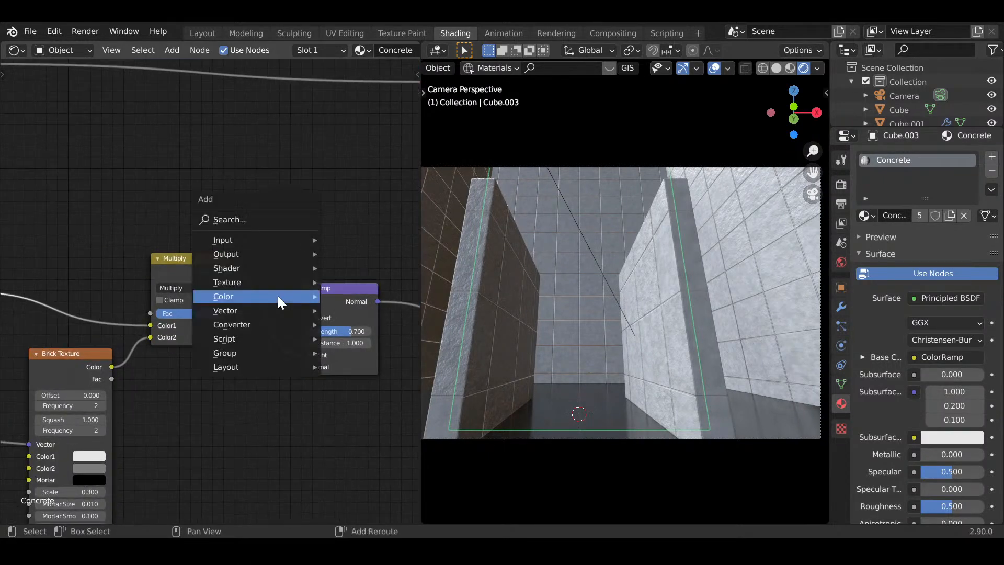
pyautogui.moveTo(278, 296)
pyautogui.moveTo(265, 271)
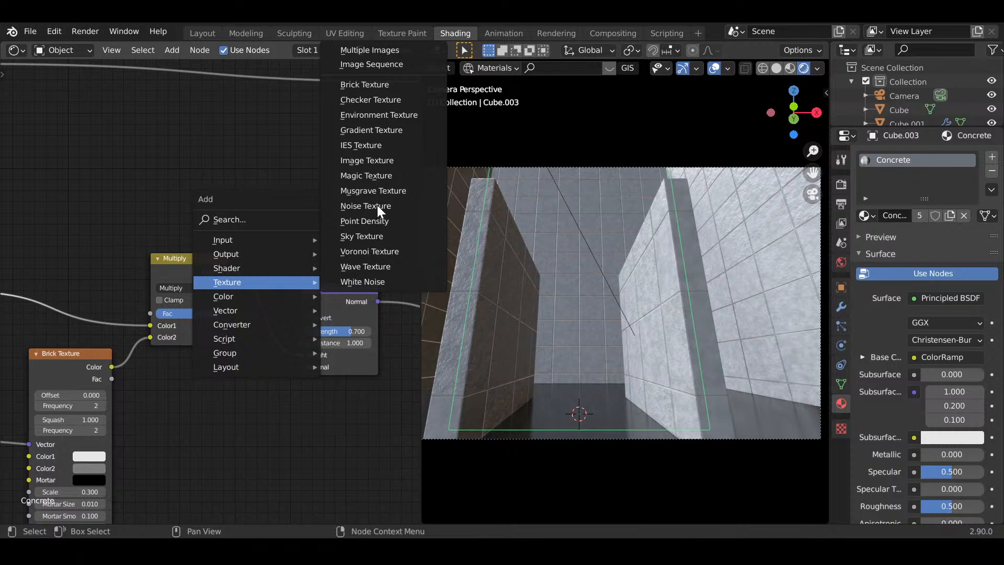
pyautogui.click(377, 172)
pyautogui.press('Escape')
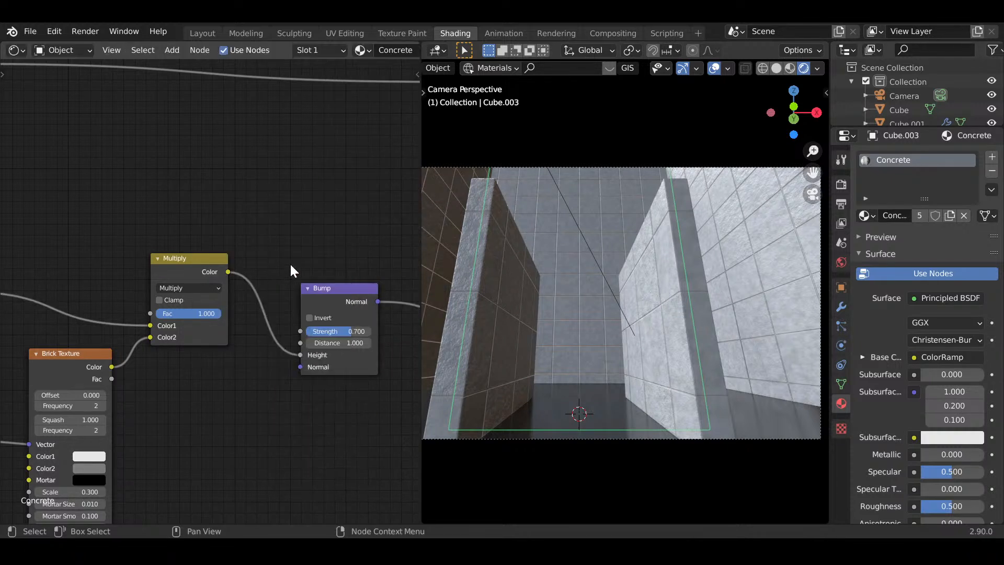
# - Add a Checker Texture node above the Bump node
pyautogui.hotkey('shift', 'a')
pyautogui.moveTo(290, 264)
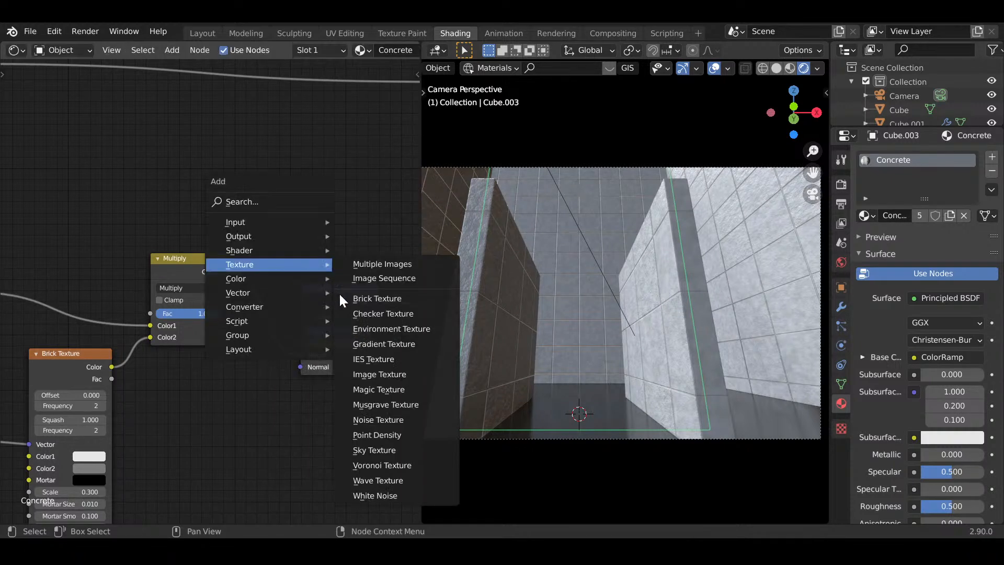
pyautogui.click(387, 313)
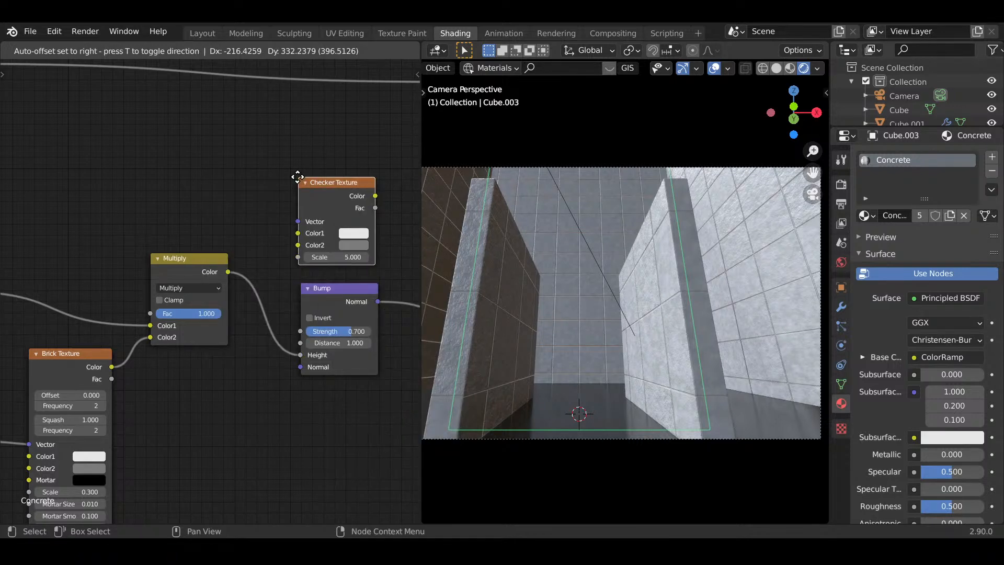
pyautogui.click(298, 176)
pyautogui.moveTo(340, 213); pyautogui.dragTo(224, 265, button='middle')
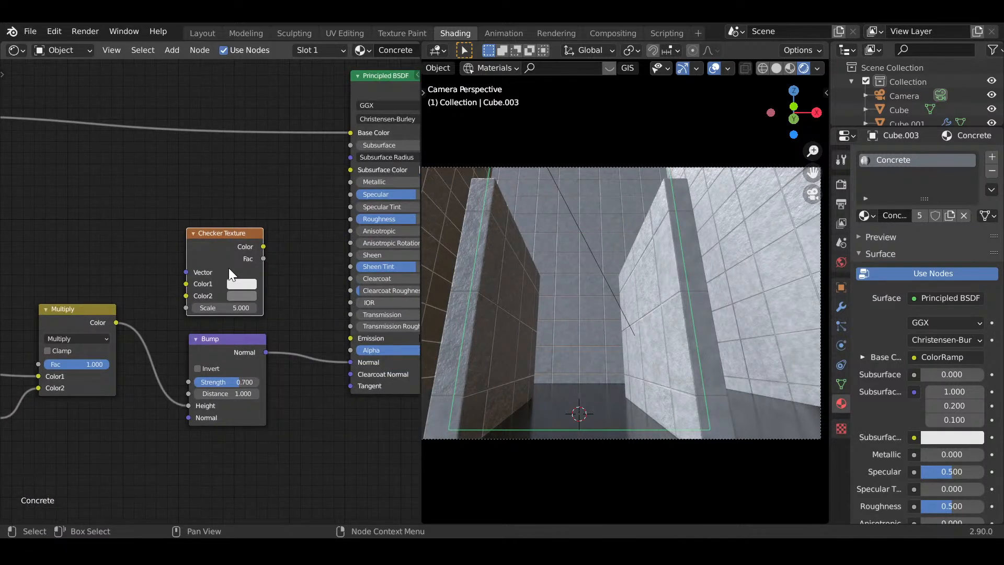
pyautogui.hotkey('shift', 'a')
pyautogui.moveTo(228, 267)
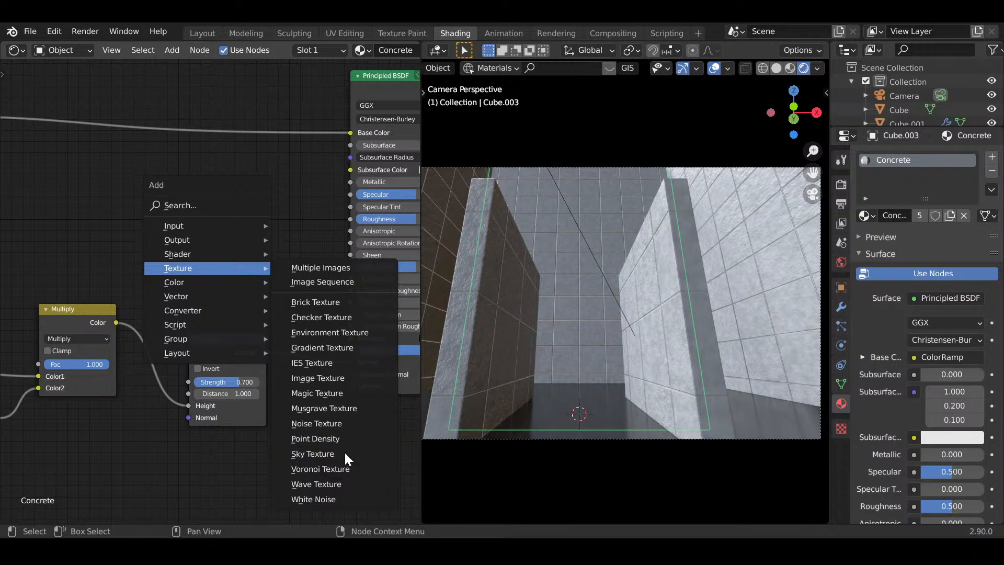
pyautogui.click(347, 469)
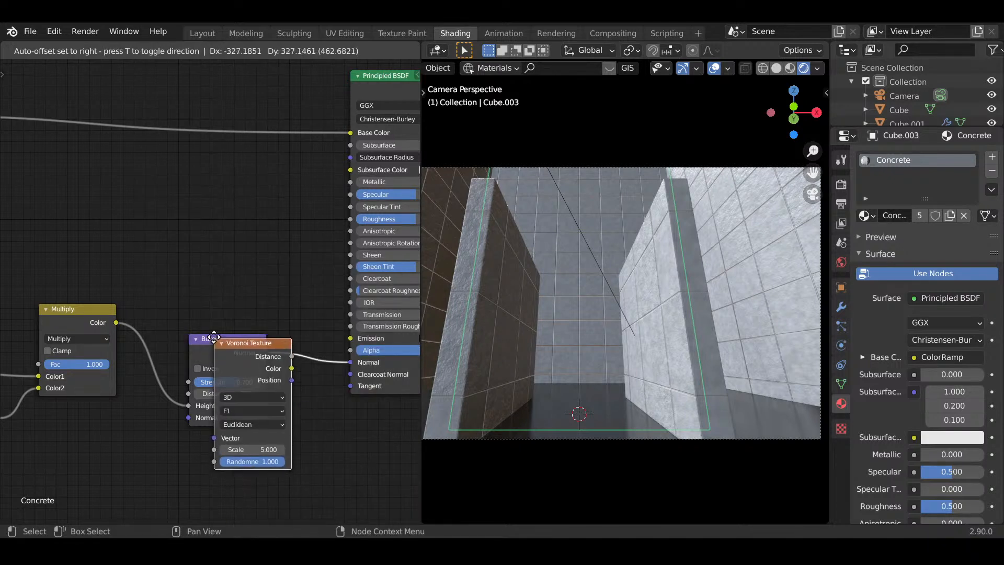
pyautogui.rightClick(231, 330)
# - Add a Magic Texture node above the Bump node and connect its Color output to the Principled BSDF's Base Color
pyautogui.hotkey('shift', 'a')
pyautogui.moveTo(281, 296)
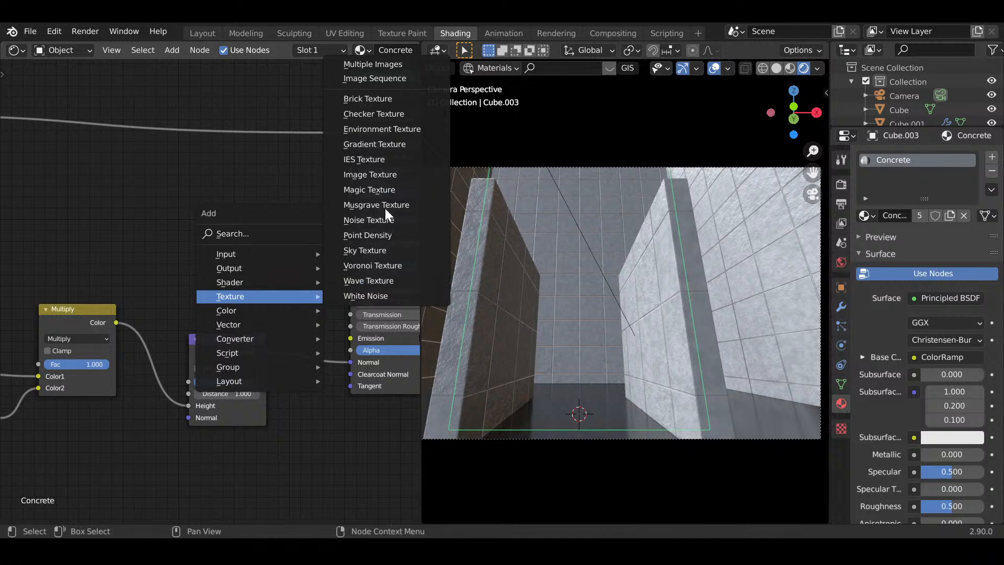
pyautogui.click(383, 188)
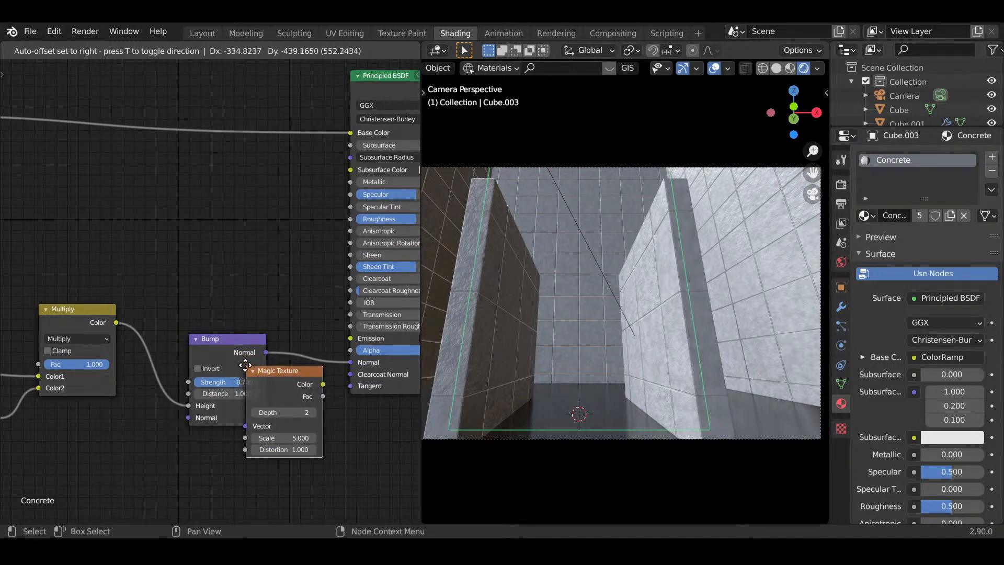
pyautogui.click(193, 173)
pyautogui.scroll(2, 190, 324)
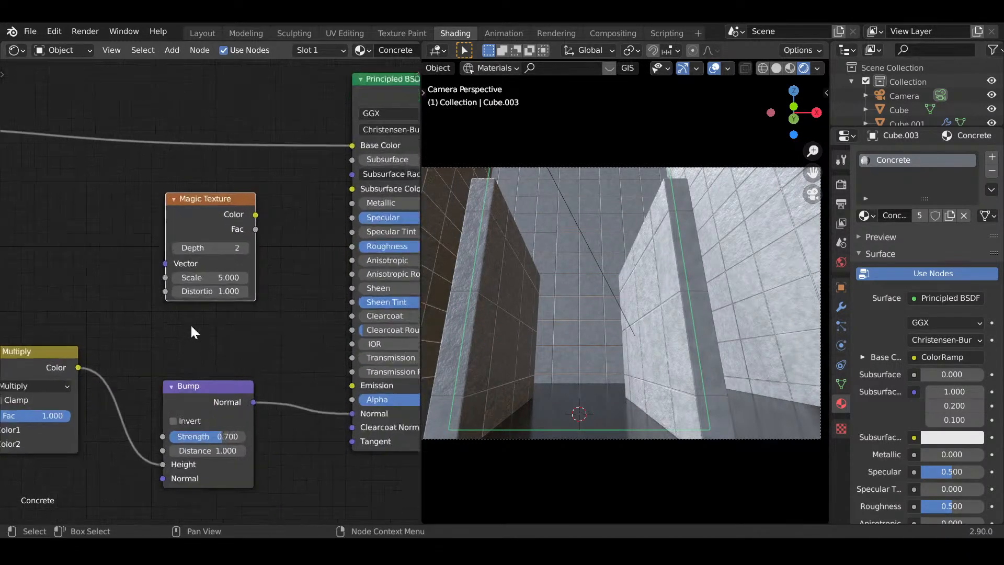
pyautogui.moveTo(264, 203); pyautogui.dragTo(372, 124)
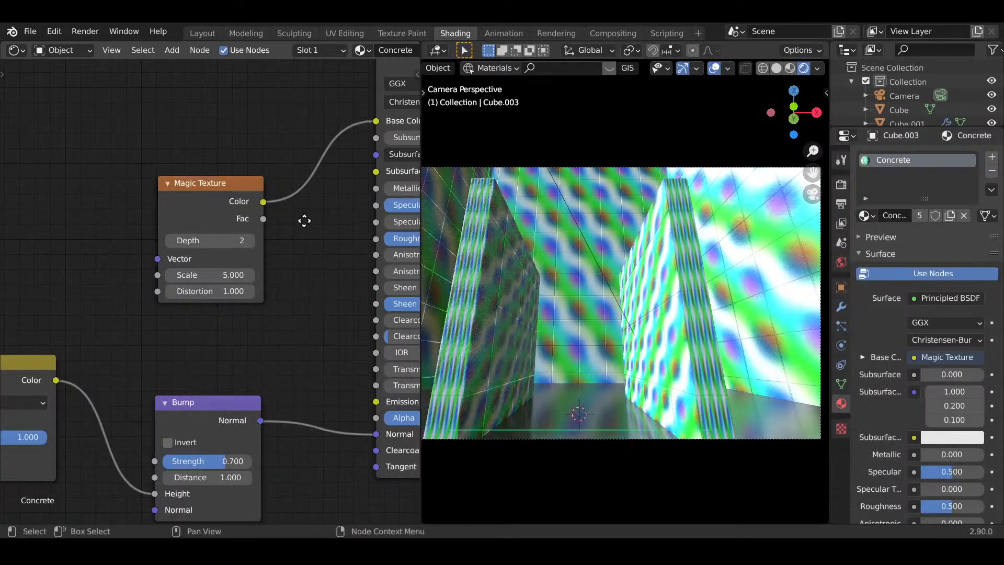
pyautogui.moveTo(306, 218); pyautogui.dragTo(320, 270, button='middle')
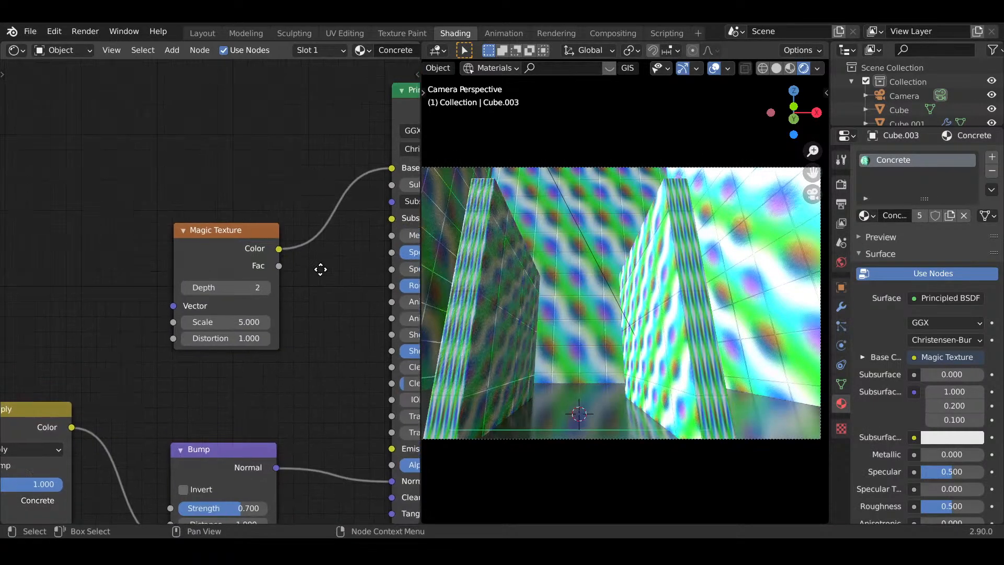
pyautogui.scroll(1, 284, 330)
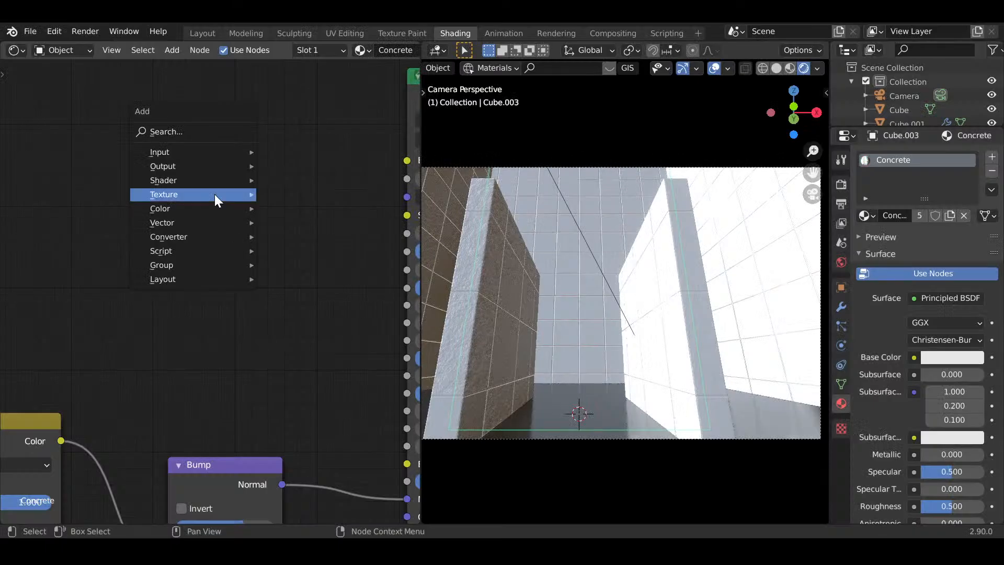
# - Add a Checker Texture node and connect its Color output to the Principled BSDF's Base Color
pyautogui.moveTo(214, 194)
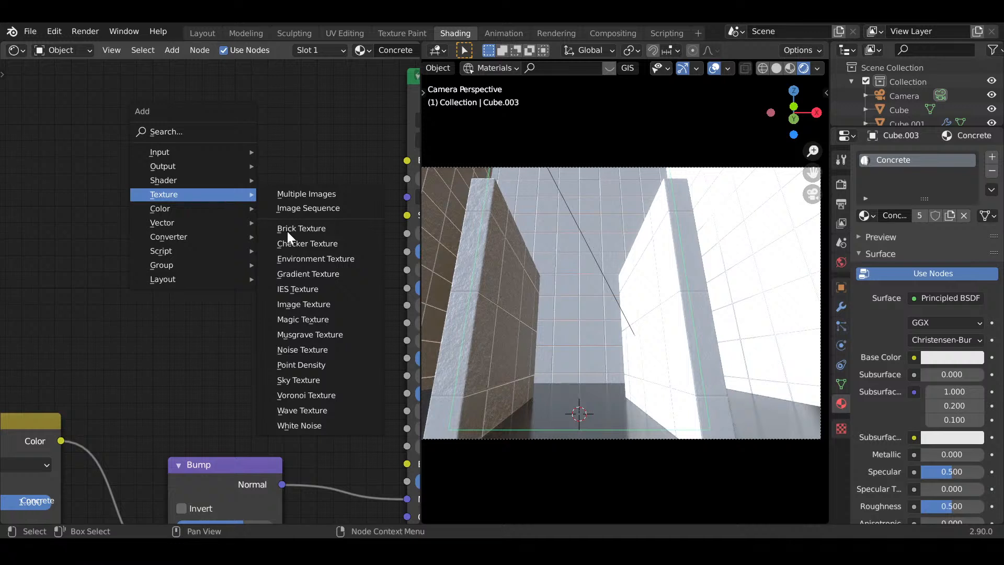
pyautogui.click(297, 244)
pyautogui.click(203, 175)
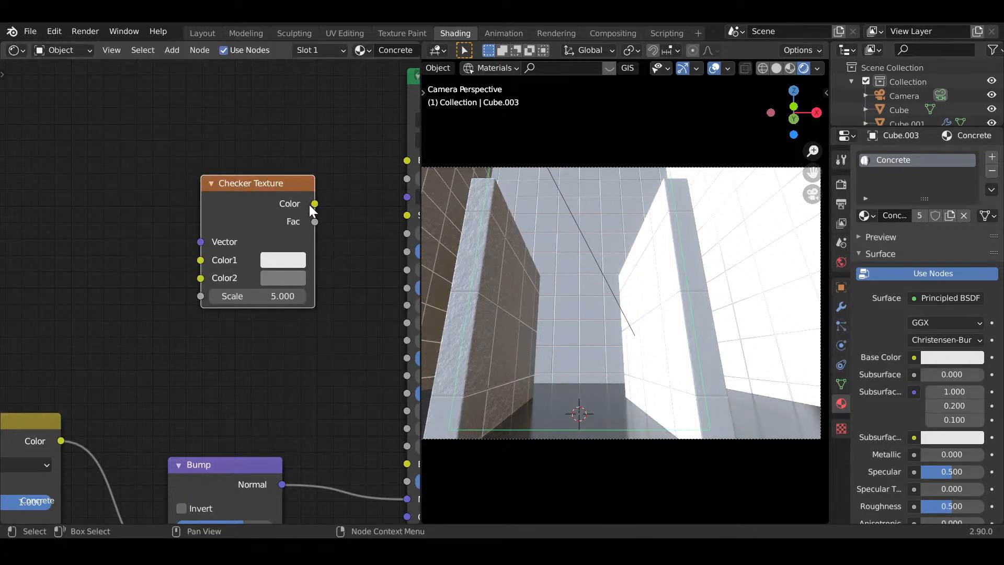
pyautogui.moveTo(314, 204); pyautogui.dragTo(407, 160)
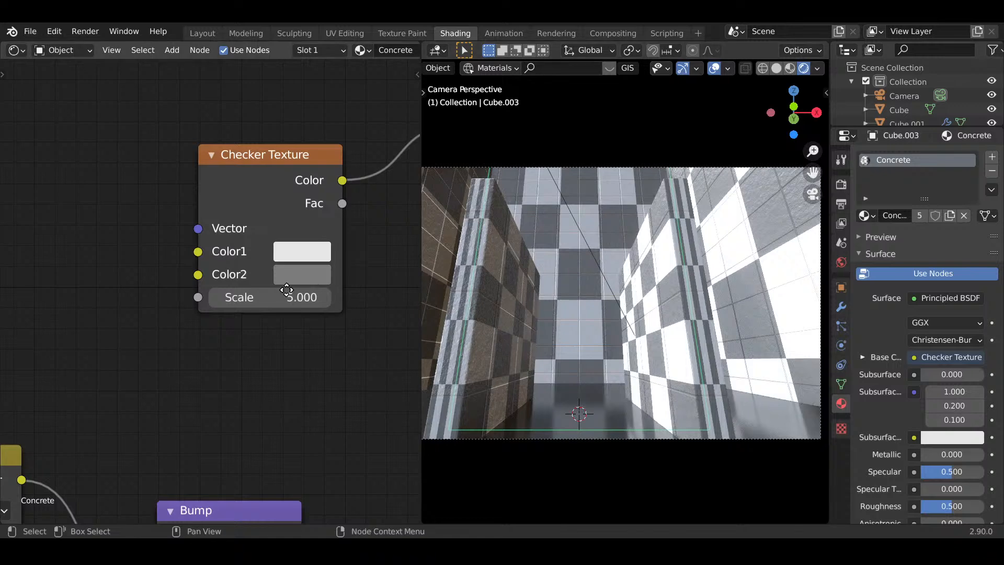
# - Replace the Checker Texture node with an unconnected Voronoi Texture node
pyautogui.moveTo(287, 293); pyautogui.dragTo(211, 374, button='middle')
pyautogui.click(218, 246)
pyautogui.press('x')
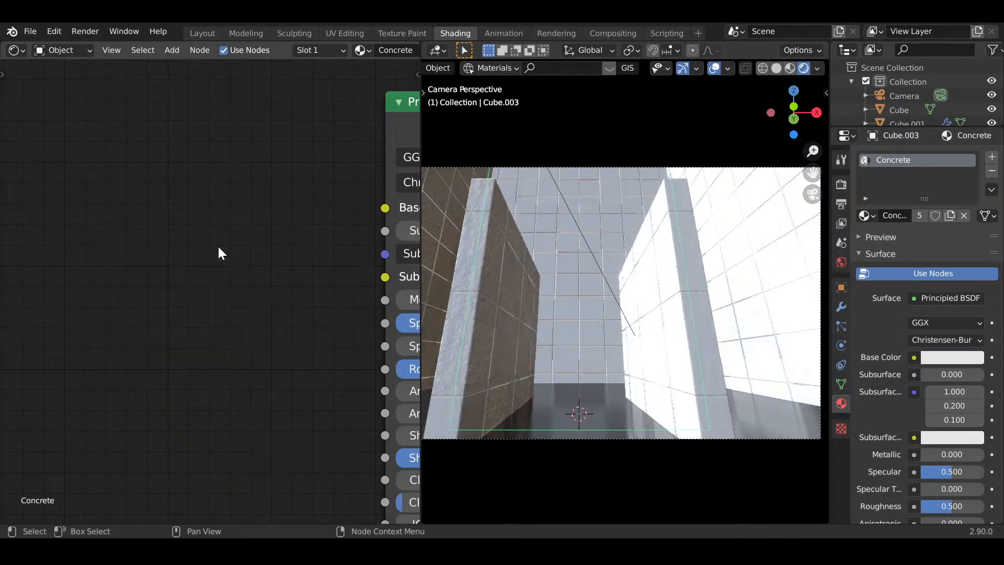
pyautogui.hotkey('shift', 'a')
pyautogui.moveTo(215, 247)
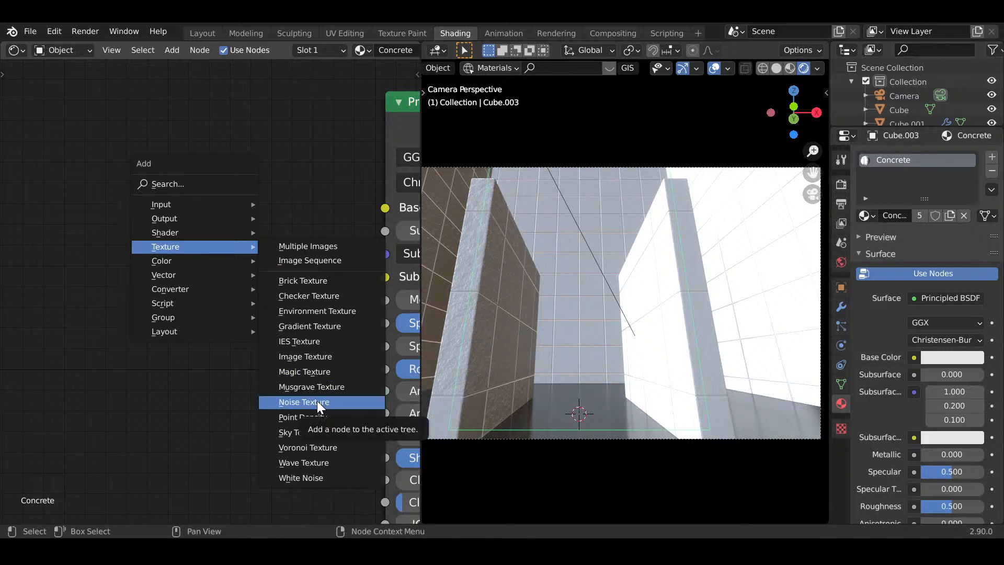
pyautogui.click(330, 446)
pyautogui.click(108, 200)
# - Look through the Voronoi Texture's dimensions, feature output and distance metric options
pyautogui.click(149, 311)
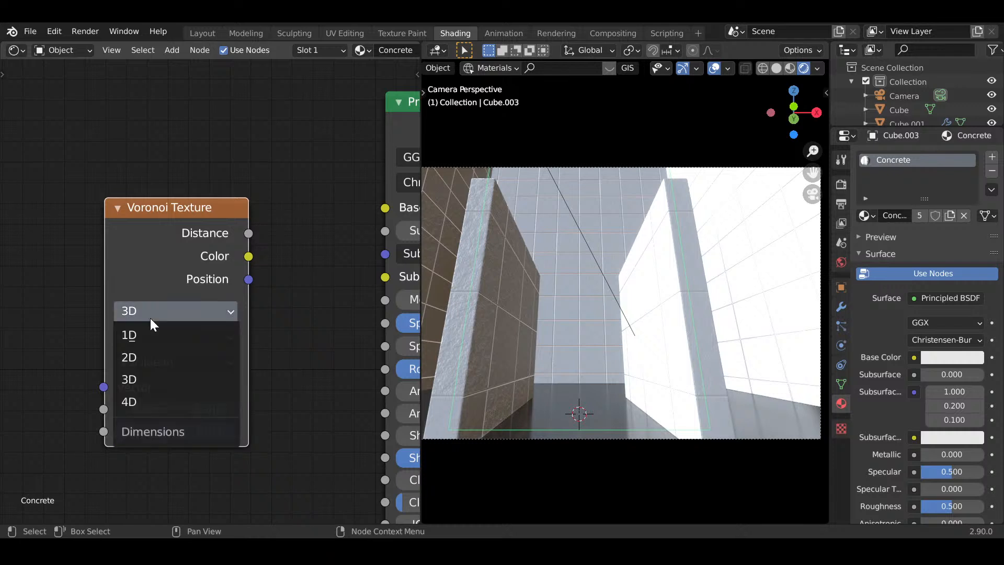
pyautogui.click(161, 334)
pyautogui.press('Escape')
pyautogui.click(161, 337)
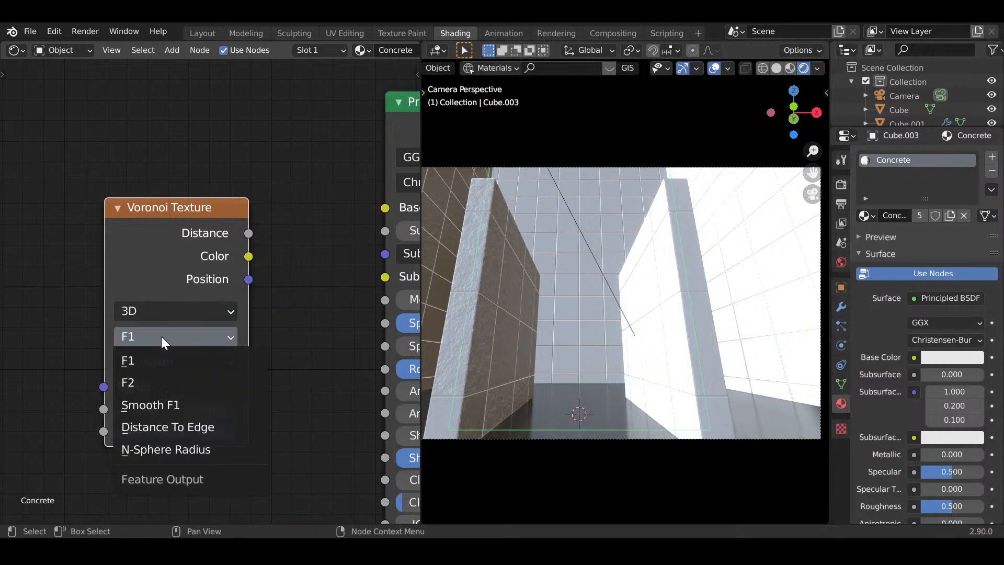
pyautogui.click(217, 361)
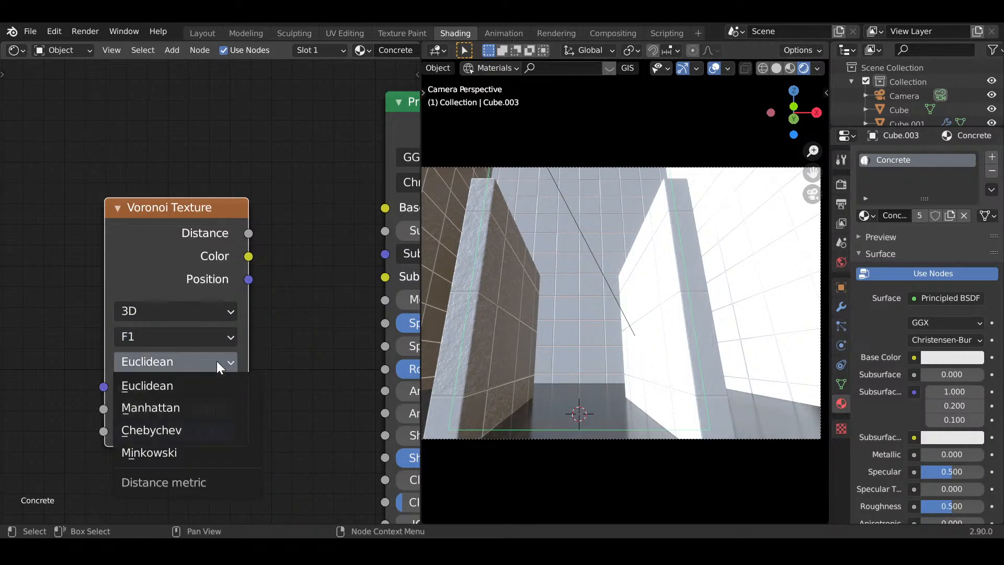
# - Replace the Voronoi Texture node with a Musgrave Texture node beside the Principled BSDF
pyautogui.press('x')
pyautogui.hotkey('shift', 'a')
pyautogui.moveTo(161, 228)
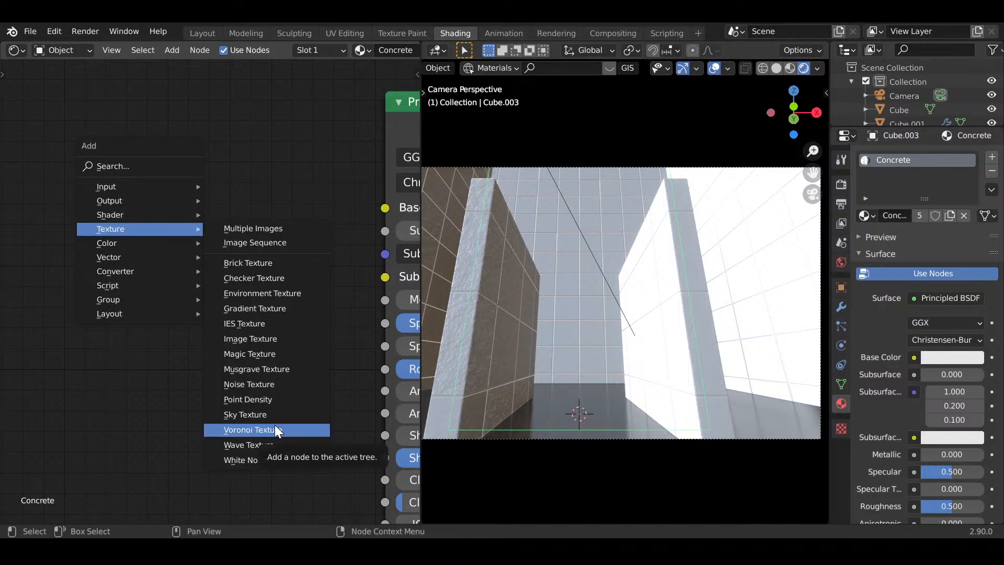
pyautogui.click(265, 371)
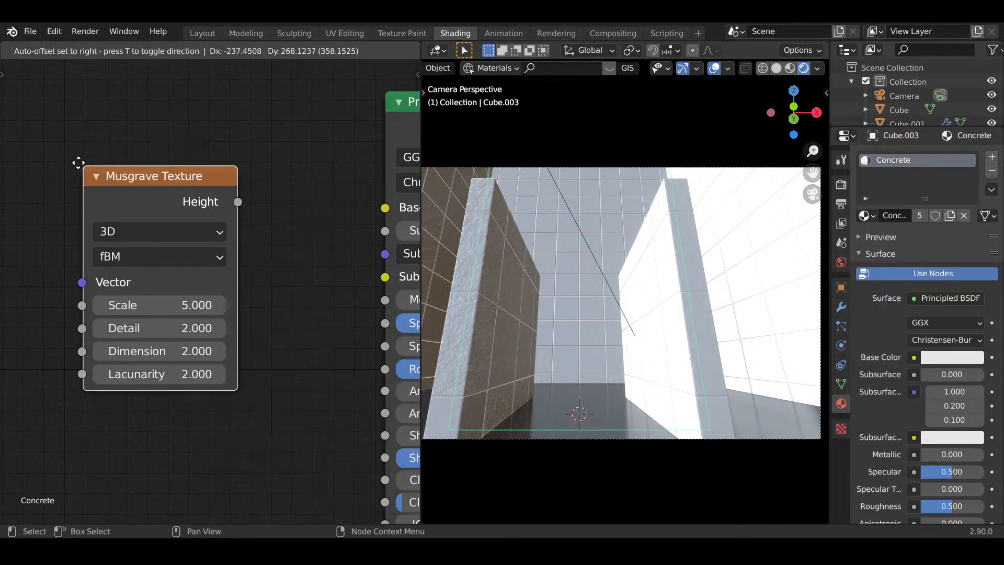
pyautogui.click(81, 167)
# - Connect the Musgrave Texture's Height output to the Principled BSDF's Base Color
pyautogui.click(118, 229)
pyautogui.click(119, 229)
pyautogui.click(180, 254)
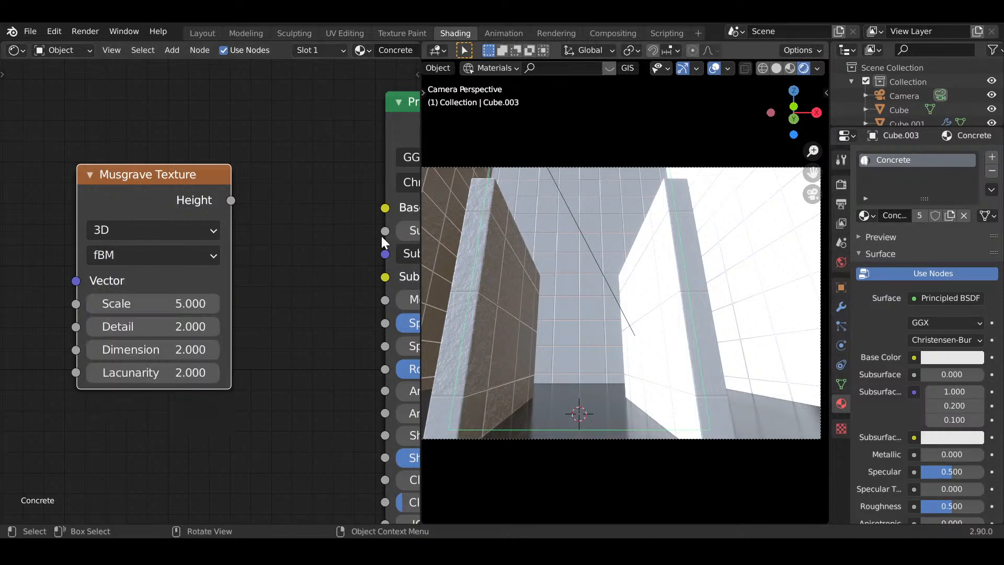
pyautogui.moveTo(128, 205); pyautogui.dragTo(128, 208)
pyautogui.moveTo(231, 204); pyautogui.dragTo(377, 206)
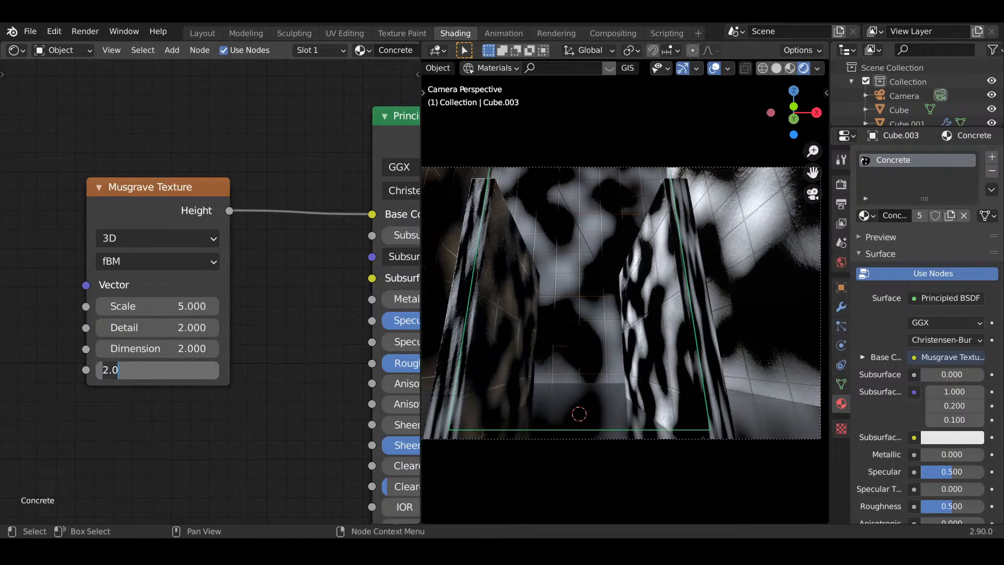
# - Try different Lacunarity values on the Musgrave Texture node, ending at 0.200
pyautogui.press('Return')
pyautogui.click(166, 370)
pyautogui.write('0.0')
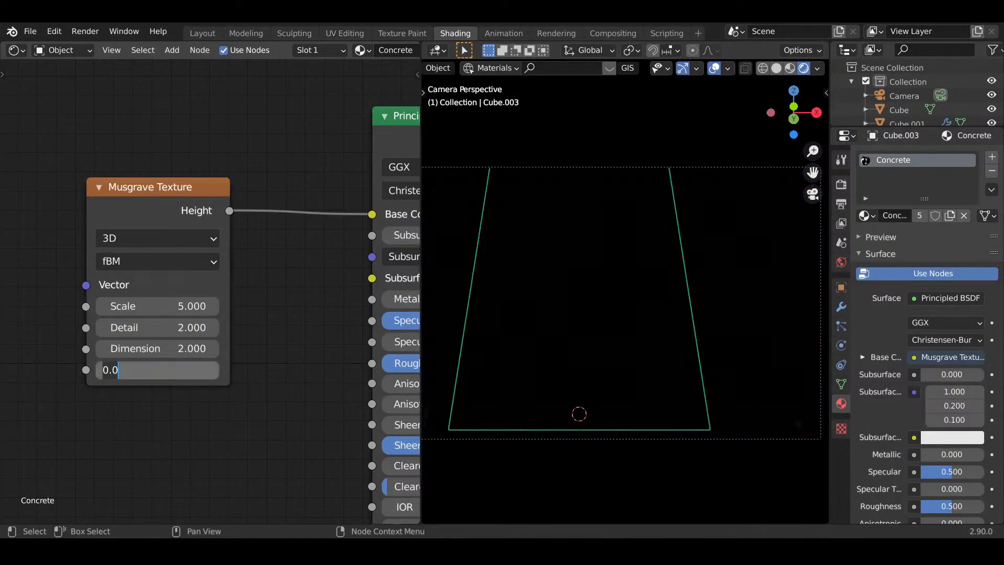
pyautogui.press('Return')
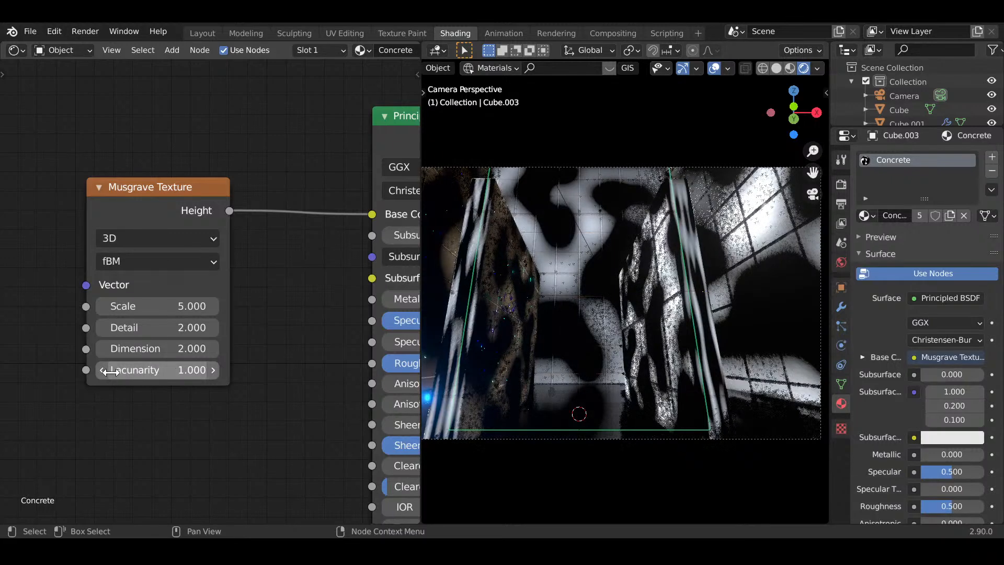
pyautogui.click(102, 370)
pyautogui.click(102, 370)
pyautogui.click(102, 370)
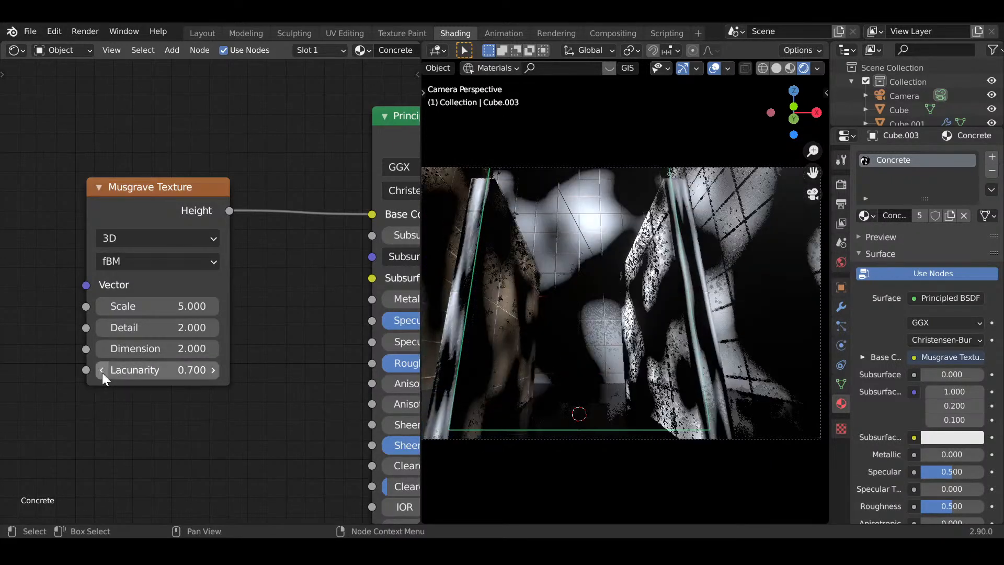
pyautogui.click(102, 370)
pyautogui.click(102, 370)
pyautogui.click(102, 370)
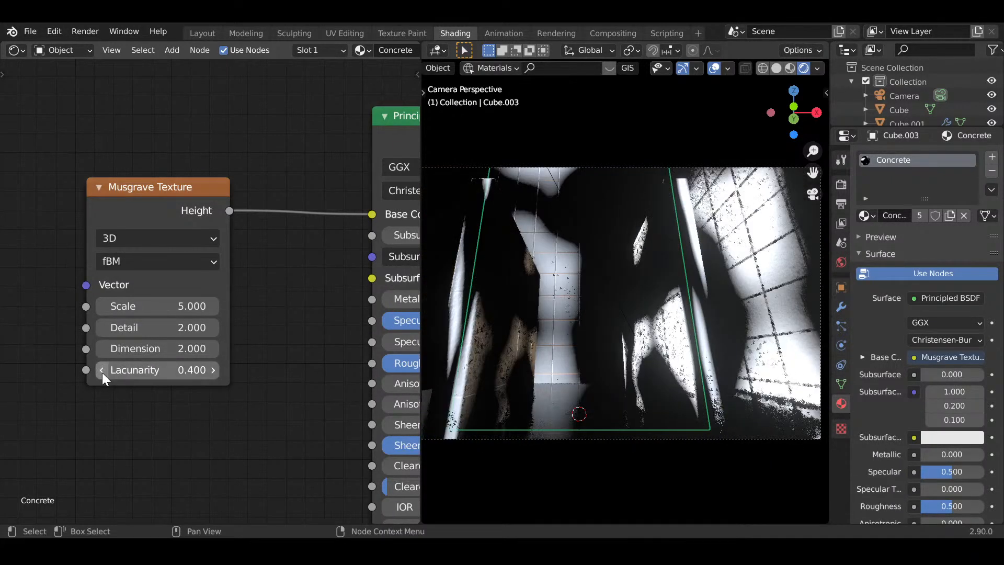
pyautogui.click(102, 370)
pyautogui.click(102, 370)
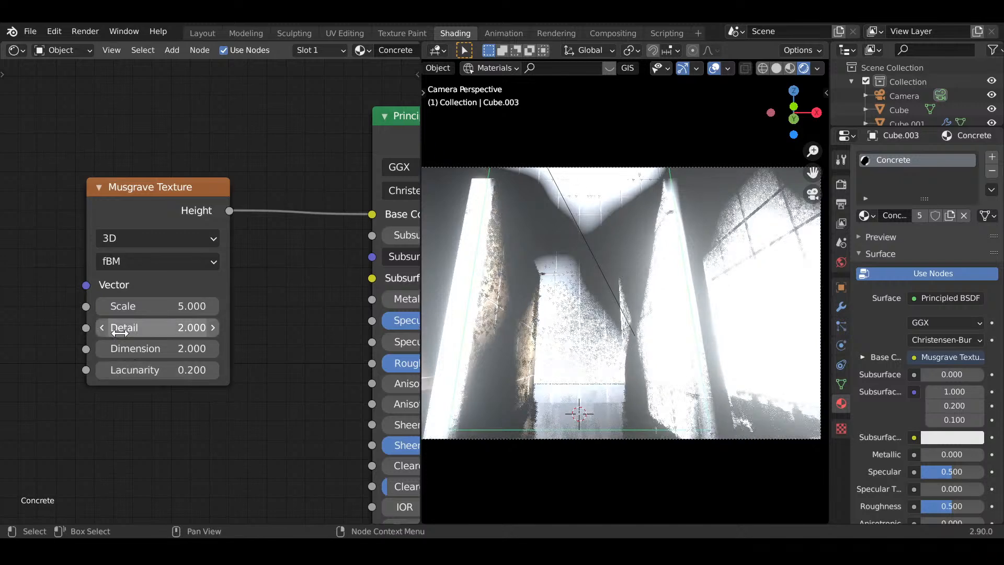
# - Set both the Dimension and the Detail of the Musgrave Texture node to 0
pyautogui.click(139, 349)
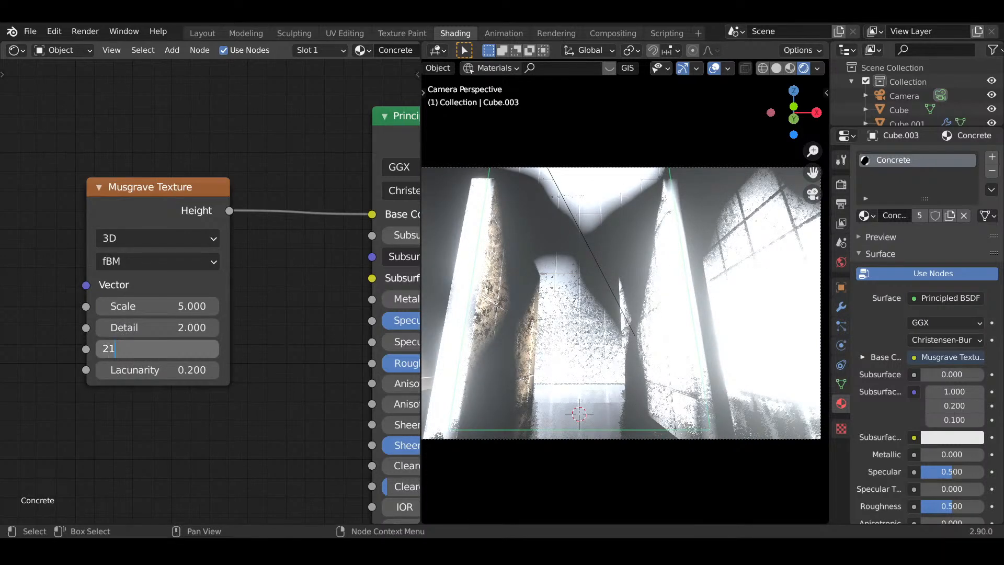
pyautogui.write('2')
pyautogui.press('Return')
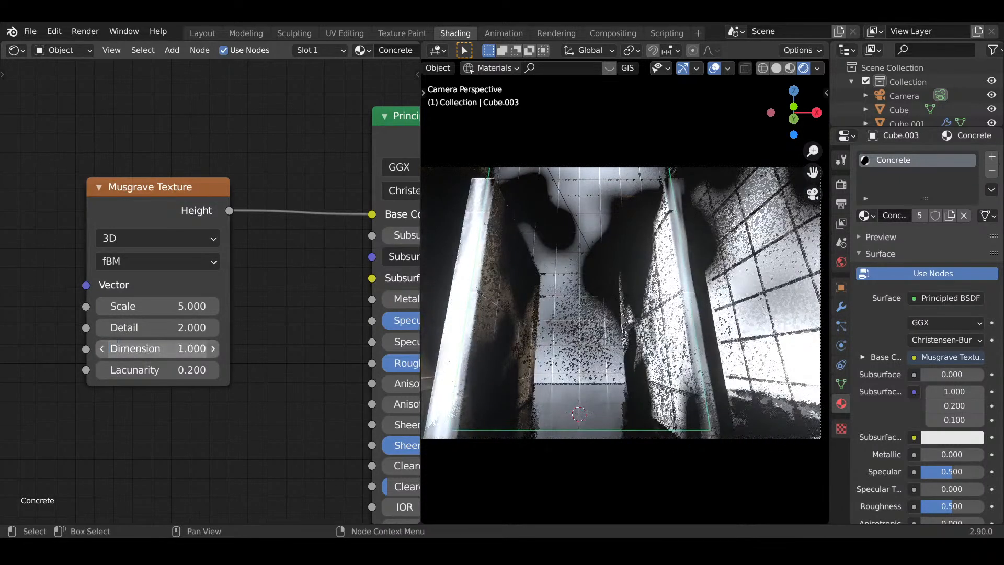
pyautogui.click(141, 350)
pyautogui.write('1.0')
pyautogui.press('Return')
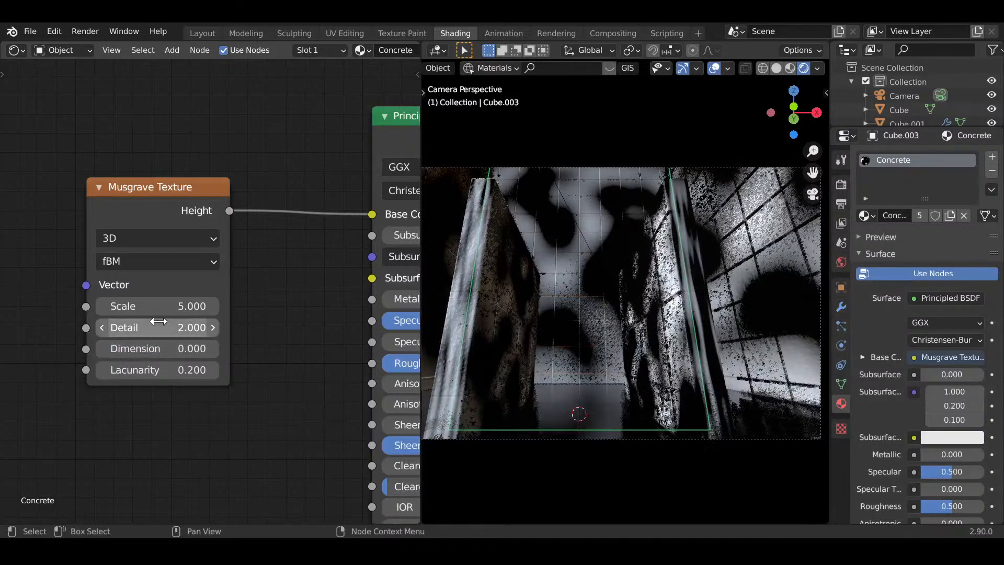
pyautogui.click(159, 326)
pyautogui.write('0')
pyautogui.press('Return')
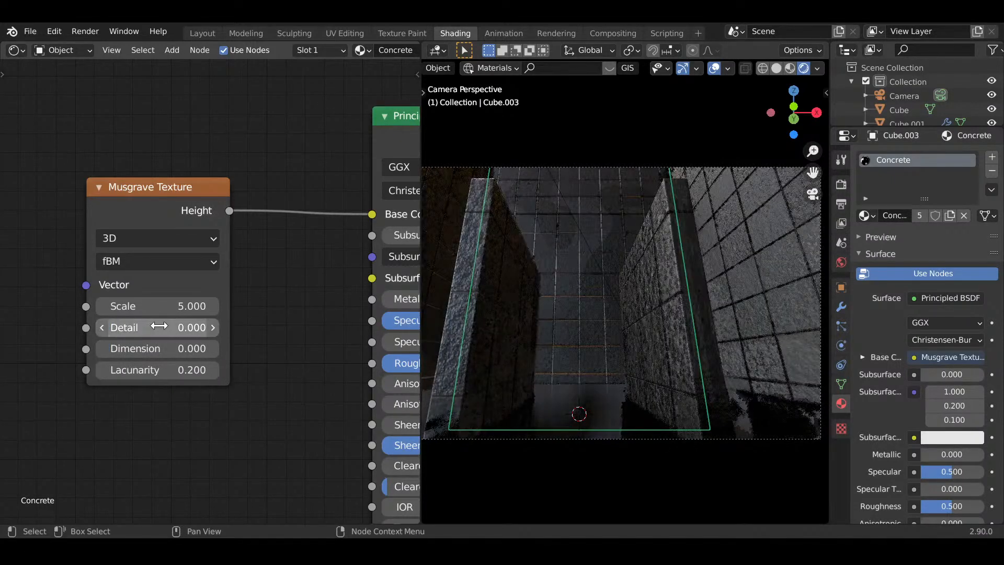
# - Delete the Musgrave Texture node and try out a Brick Texture node in its place
pyautogui.press('x')
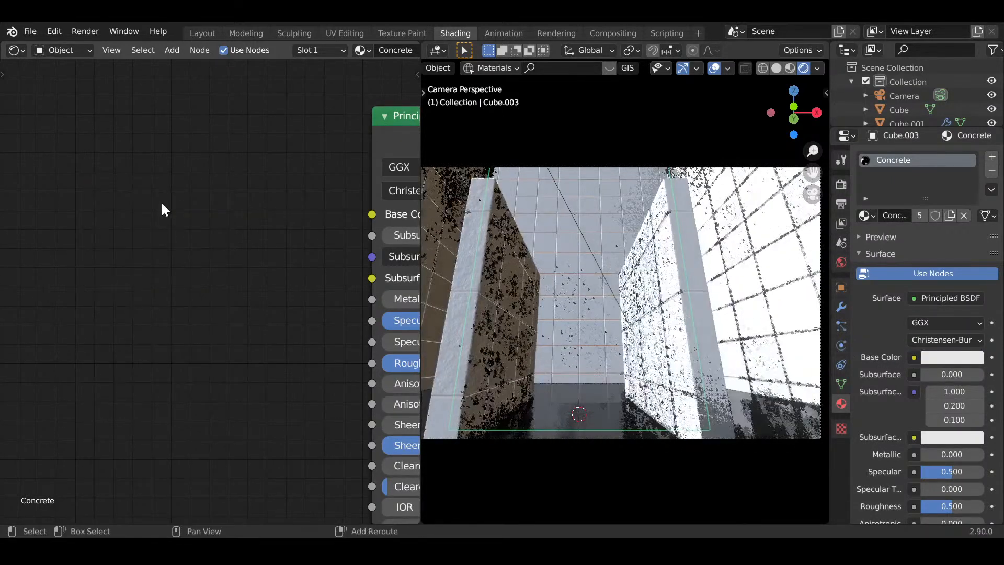
pyautogui.hotkey('shift', 'a')
pyautogui.moveTo(162, 203)
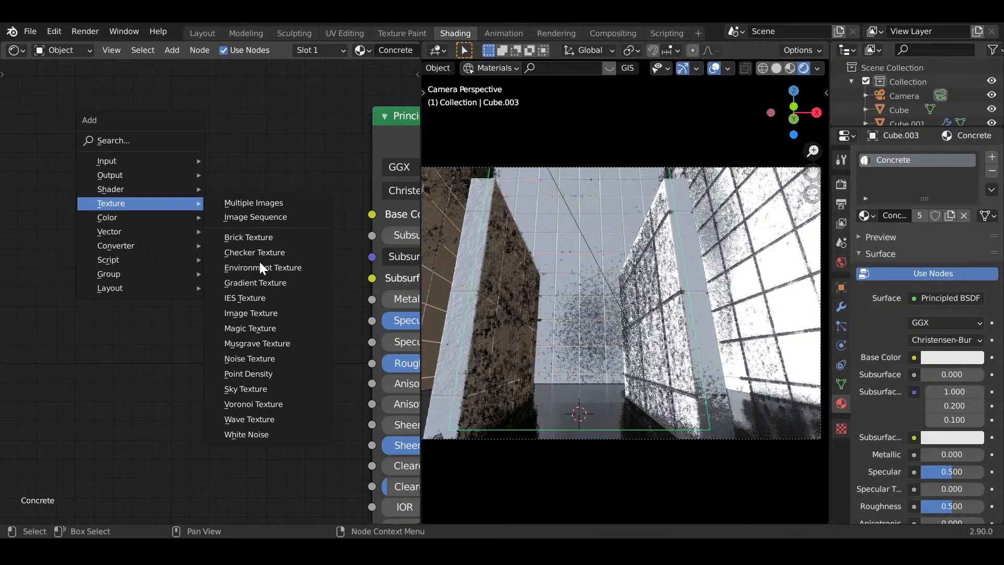
pyautogui.click(252, 235)
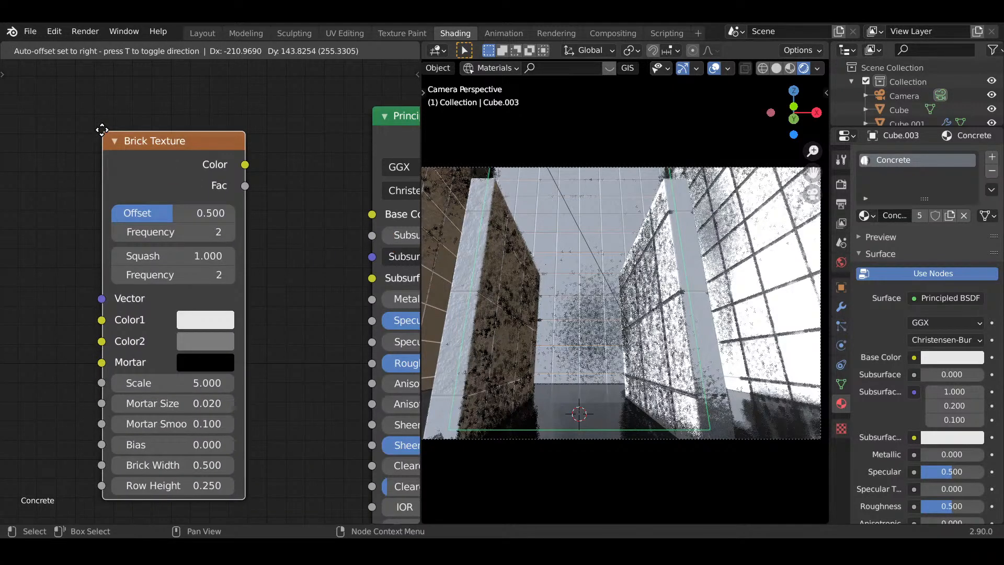
pyautogui.press('Escape')
# - Try out an IES Texture node in the empty space beside the Principled BSDF
pyautogui.hotkey('shift', 'a')
pyautogui.moveTo(192, 186)
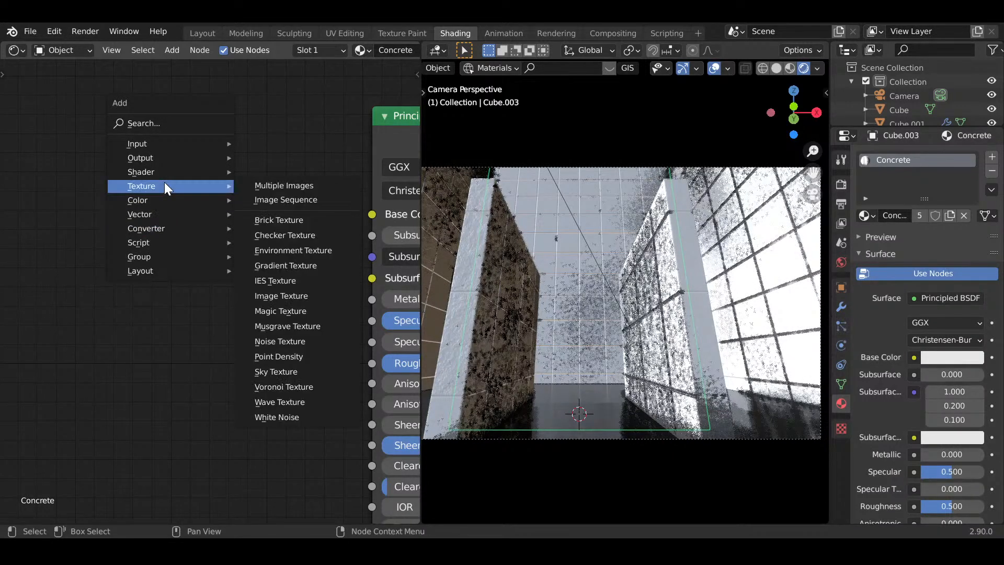
pyautogui.click(319, 277)
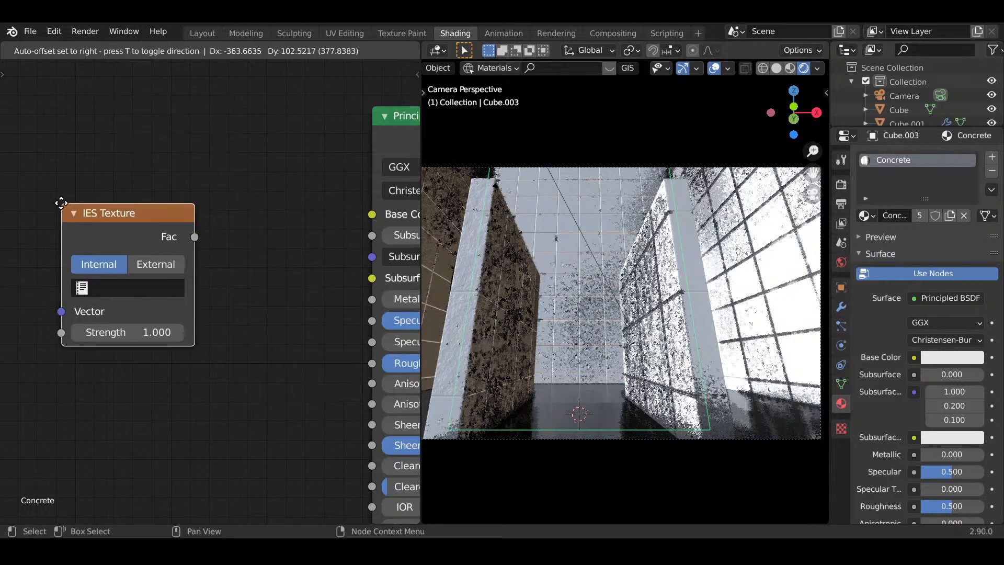
pyautogui.rightClick(82, 208)
pyautogui.hotkey('shift', 'a')
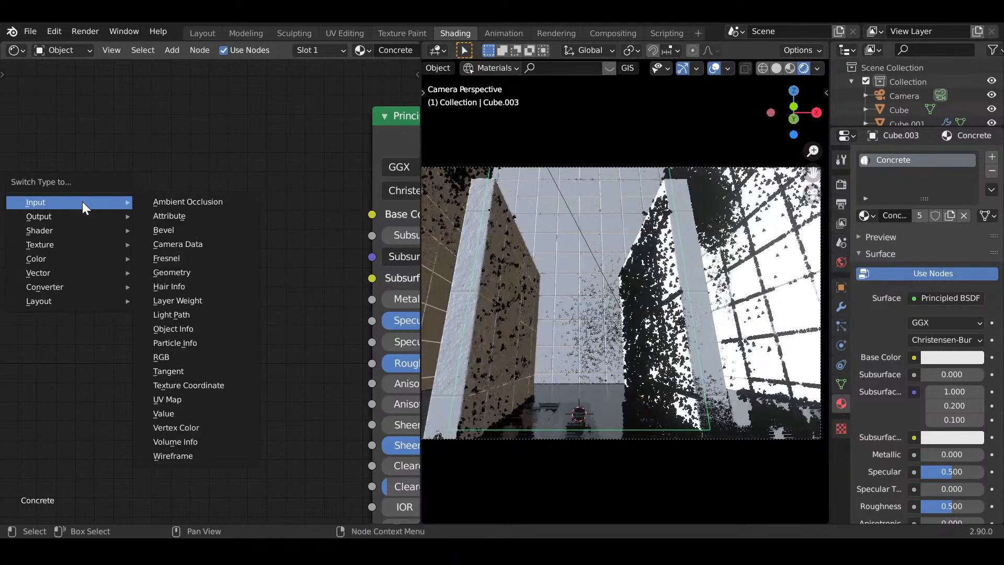
pyautogui.press('Escape')
# - Try out a new Noise Texture node beside the Principled BSDF
pyautogui.hotkey('shift', 'a')
pyautogui.moveTo(152, 264)
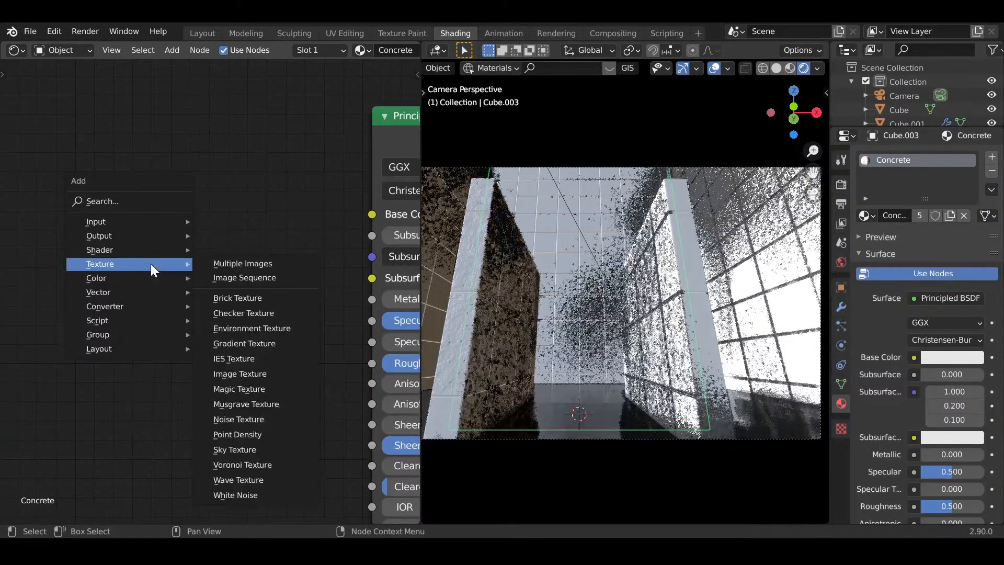
pyautogui.click(271, 419)
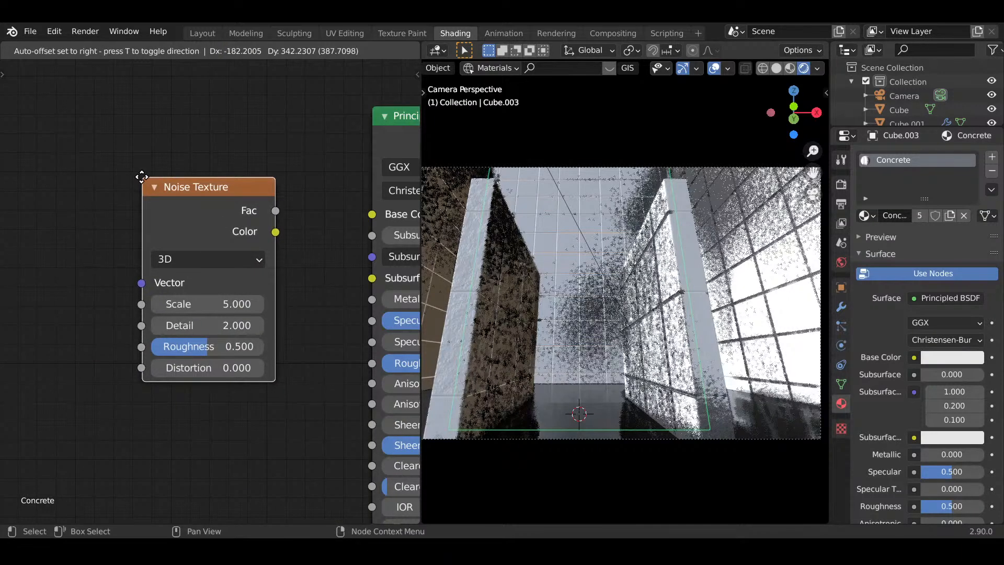
pyautogui.press('Escape')
pyautogui.hotkey('shift', 'a')
pyautogui.moveTo(176, 187)
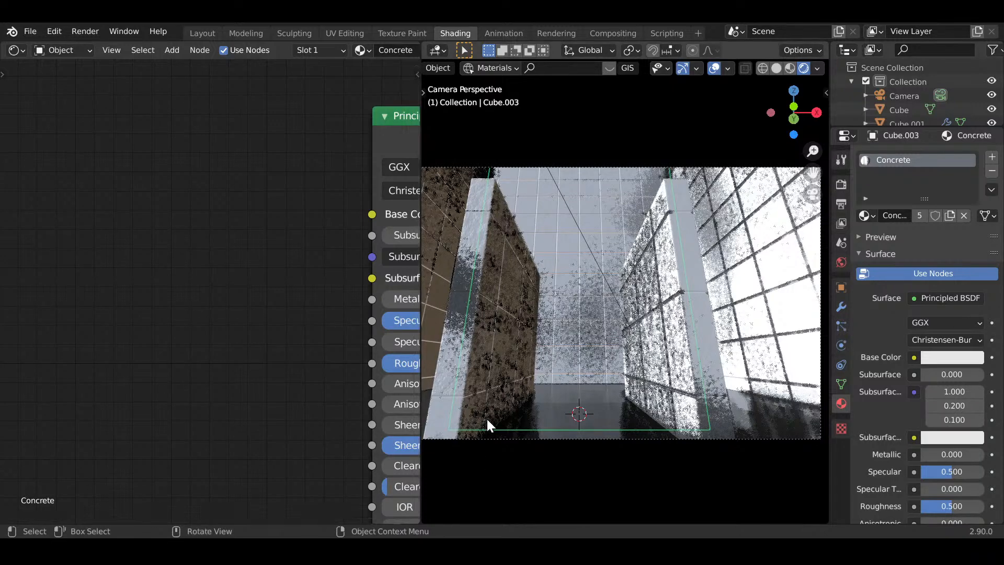
# - Feed the existing Noise Texture through a separate ColorRamp into the Principled BSDF's Base Color
pyautogui.scroll(-4, 285, 321)
pyautogui.moveTo(213, 310); pyautogui.dragTo(196, 308, button='middle')
pyautogui.scroll(-9, 126, 322)
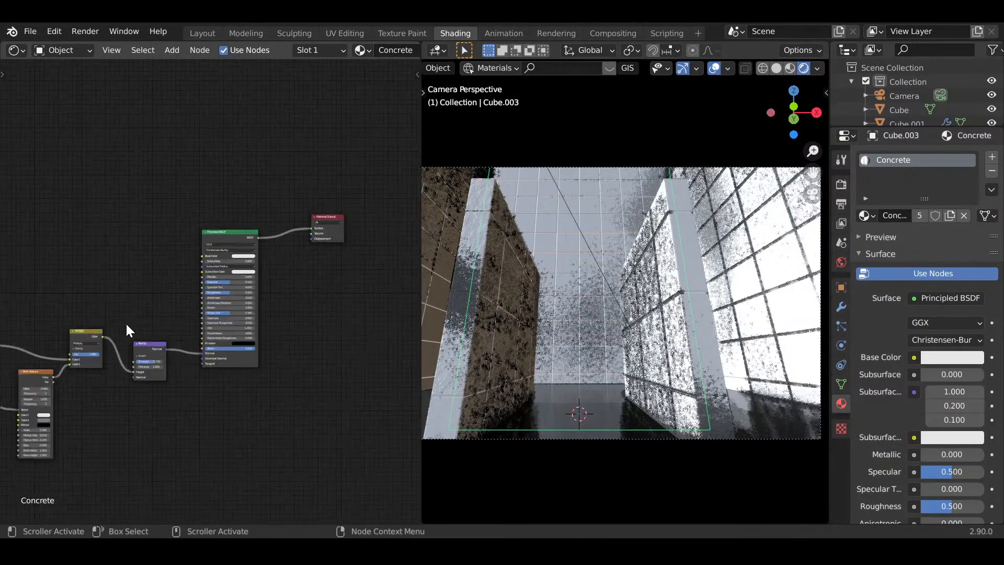
pyautogui.moveTo(81, 305); pyautogui.dragTo(174, 365, button='middle')
pyautogui.scroll(2, 175, 365)
pyautogui.moveTo(55, 316); pyautogui.dragTo(210, 314)
pyautogui.moveTo(335, 317); pyautogui.dragTo(327, 319)
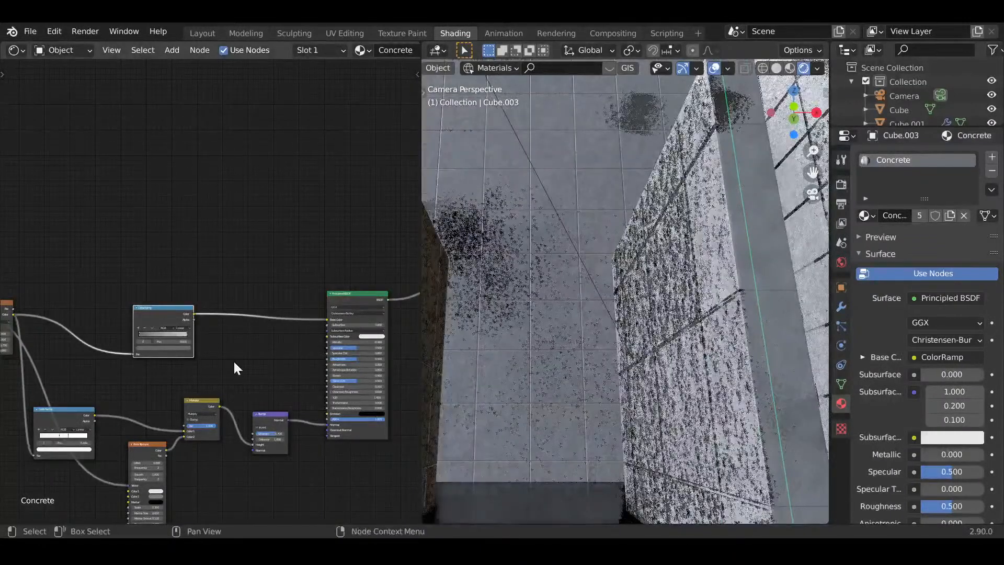
# - Adjust the brightness of the first color stop to near white in the ColorRamp that feeds the bump
pyautogui.moveTo(234, 363); pyautogui.dragTo(342, 232, button='middle')
pyautogui.scroll(6, 376, 313)
pyautogui.scroll(8, 344, 315)
pyautogui.moveTo(343, 315); pyautogui.dragTo(315, 315, button='middle')
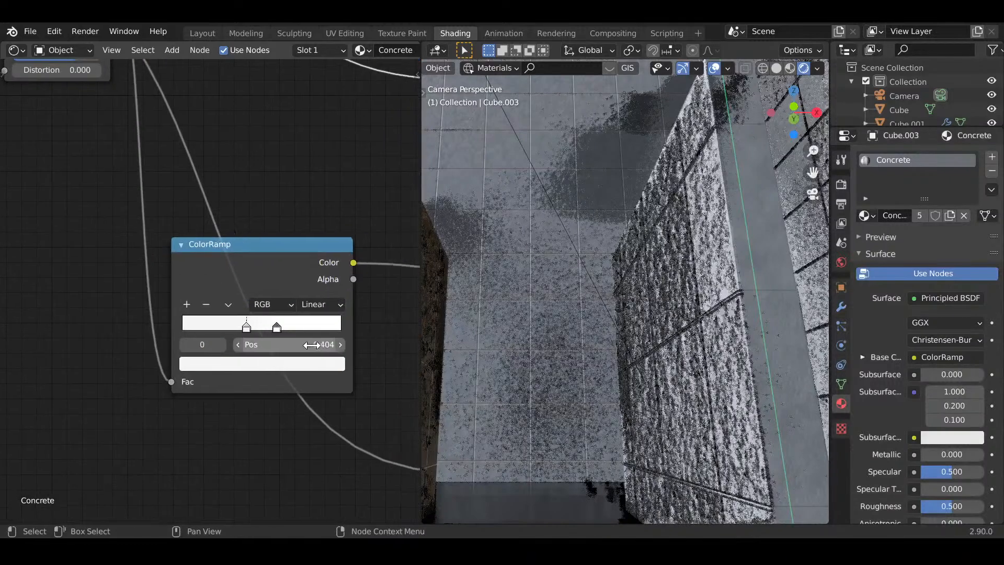
pyautogui.scroll(2, 312, 345)
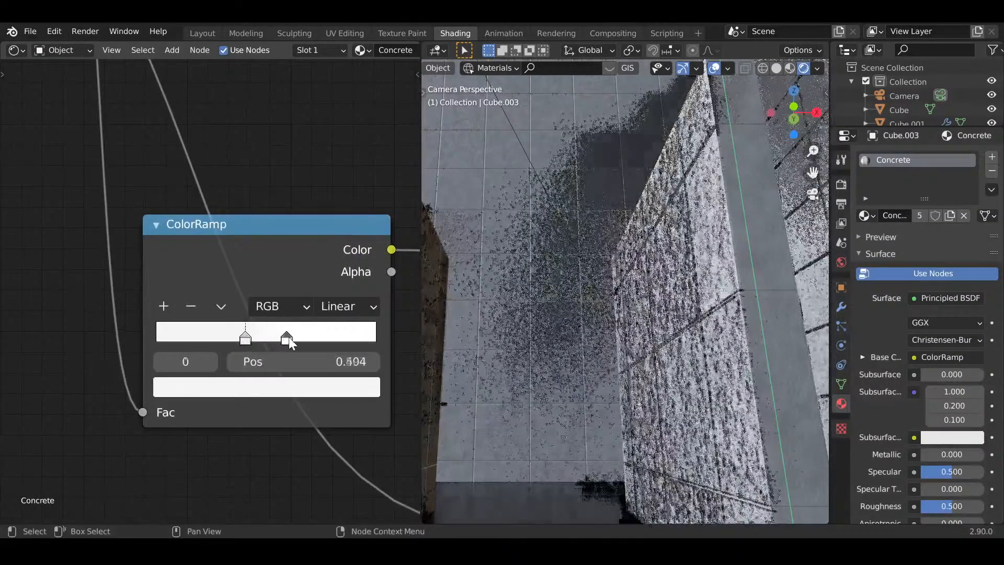
pyautogui.click(287, 339)
pyautogui.click(245, 339)
pyautogui.click(265, 385)
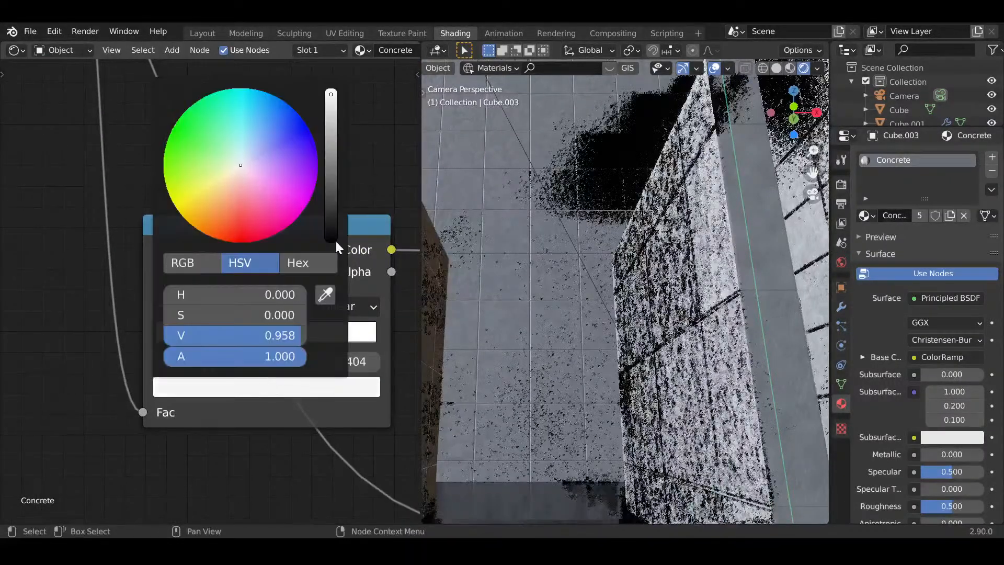
pyautogui.click(329, 104)
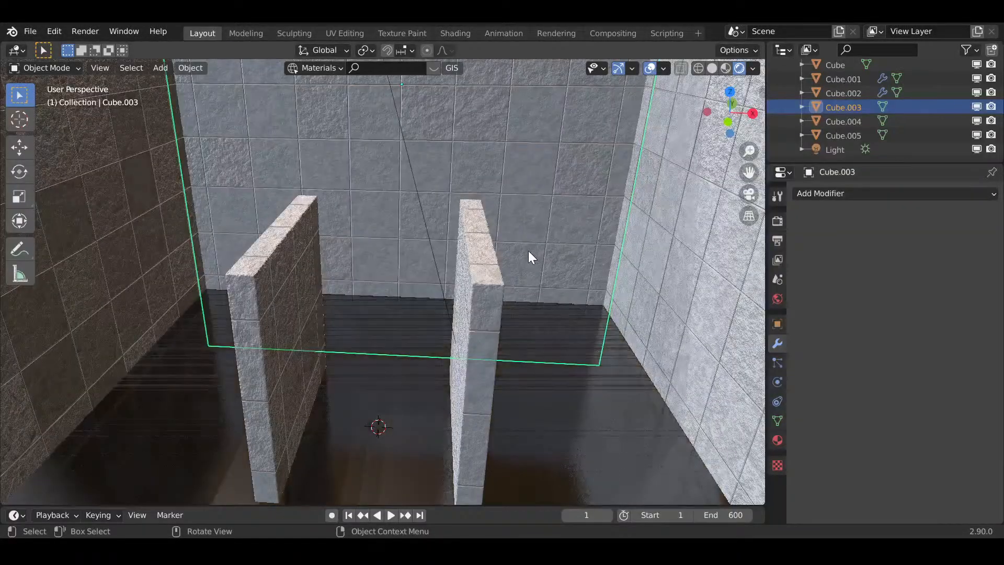
# - Inspect the concrete walls up close, select the left partition wall and return to the Shading workspace
pyautogui.moveTo(528, 250)
pyautogui.mouseDown(button='middle')
pyautogui.moveTo(528, 277)
pyautogui.moveTo(605, 319)
pyautogui.moveTo(579, 335)
pyautogui.moveTo(413, 330)
pyautogui.moveTo(454, 312)
pyautogui.moveTo(522, 309)
pyautogui.moveTo(475, 271)
pyautogui.moveTo(376, 261)
pyautogui.moveTo(393, 319)
pyautogui.moveTo(557, 341)
pyautogui.moveTo(605, 298)
pyautogui.moveTo(574, 345)
pyautogui.moveTo(565, 314)
pyautogui.mouseUp(button='middle')
pyautogui.scroll(7, 551, 340)
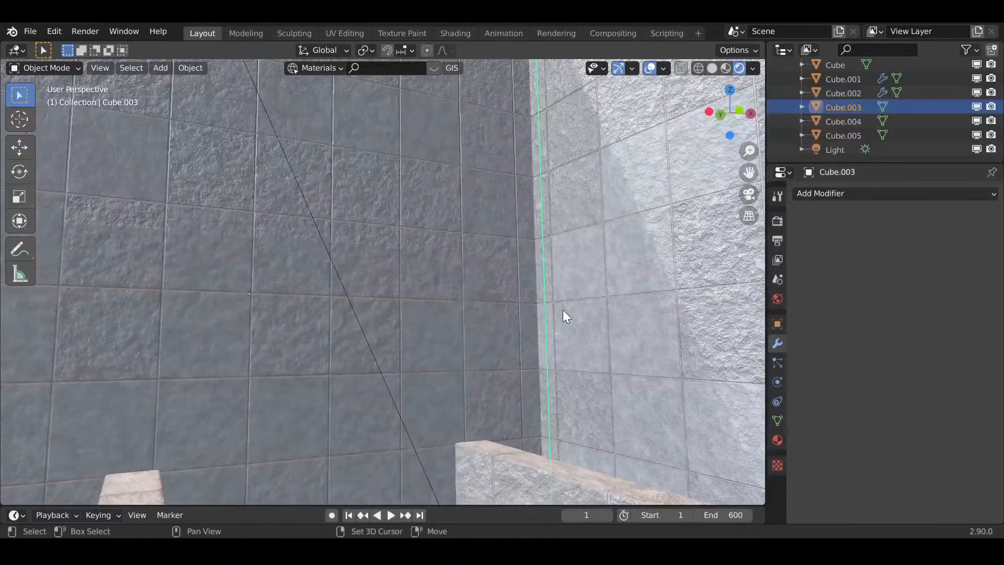
pyautogui.moveTo(570, 185); pyautogui.dragTo(543, 434, button='middle')
pyautogui.scroll(-6, 533, 340)
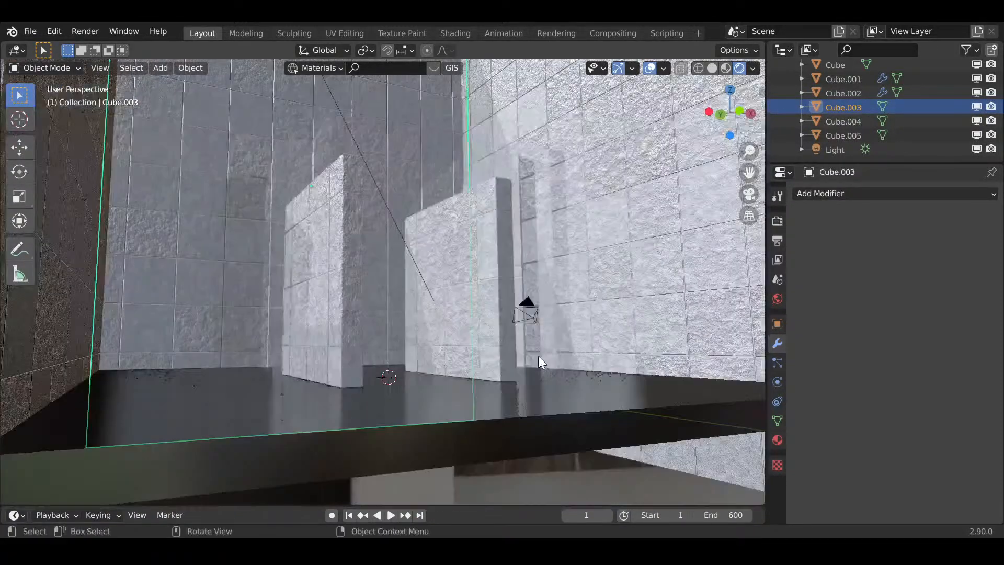
pyautogui.moveTo(538, 356); pyautogui.dragTo(492, 353, button='middle')
pyautogui.click(384, 258)
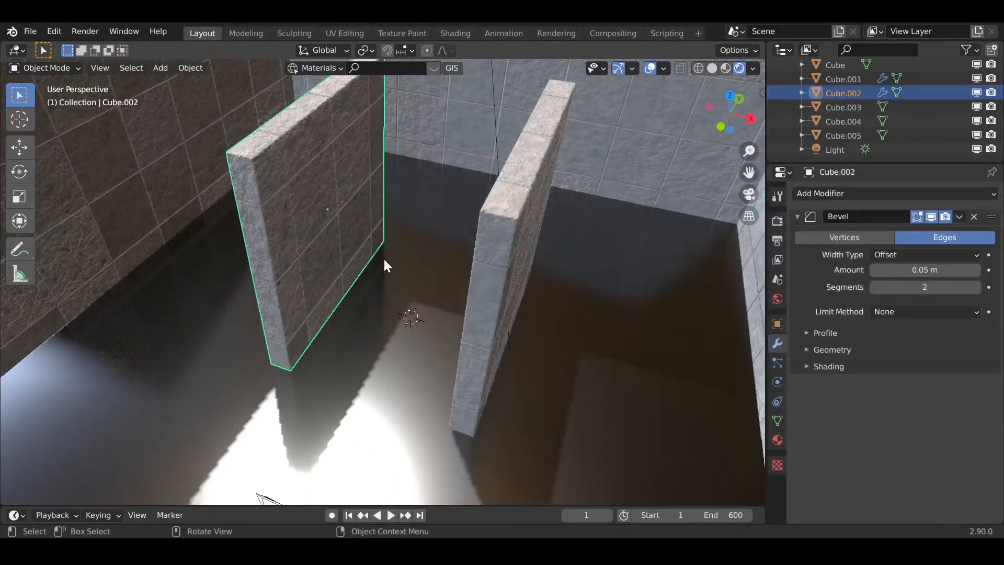
pyautogui.click(454, 33)
# - Duplicate the bump's Multiply node and insert the copy between the grey ColorRamp and the Principled BSDF's Base Color
pyautogui.scroll(-6, 285, 234)
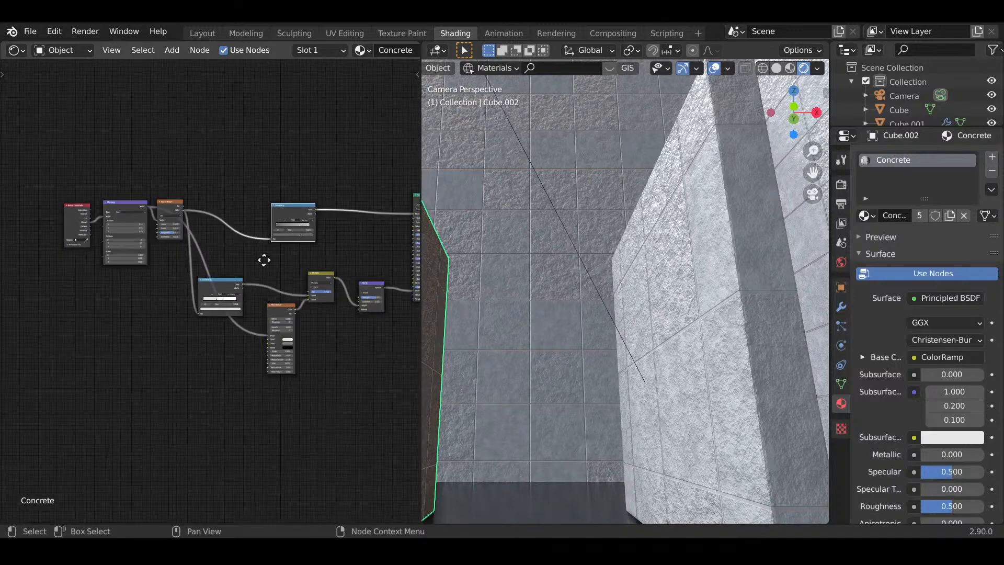
pyautogui.moveTo(265, 260); pyautogui.dragTo(194, 312, button='middle')
pyautogui.scroll(5, 303, 298)
pyautogui.moveTo(294, 307); pyautogui.dragTo(291, 251, button='middle')
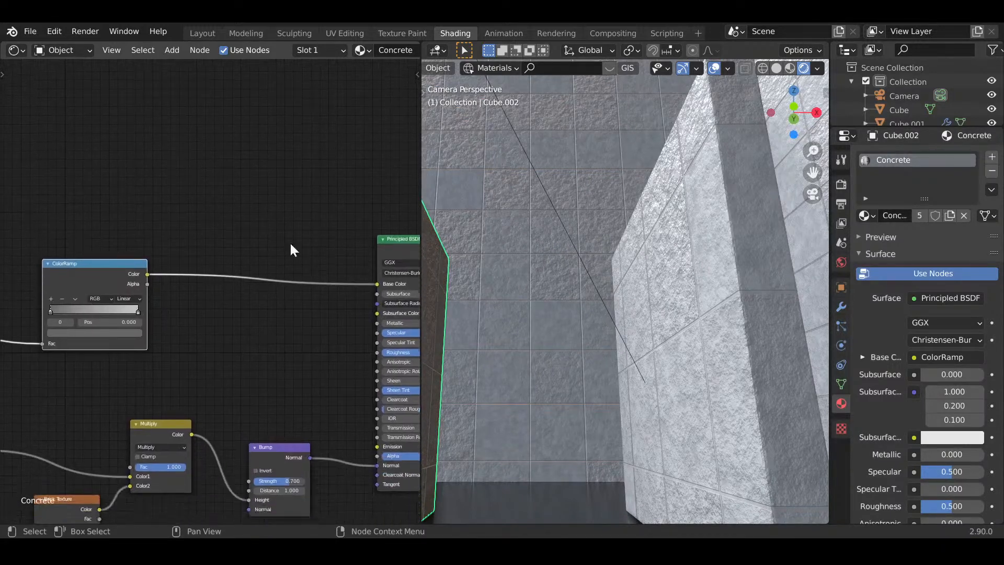
pyautogui.click(146, 427)
pyautogui.hotkey('shift', 'd')
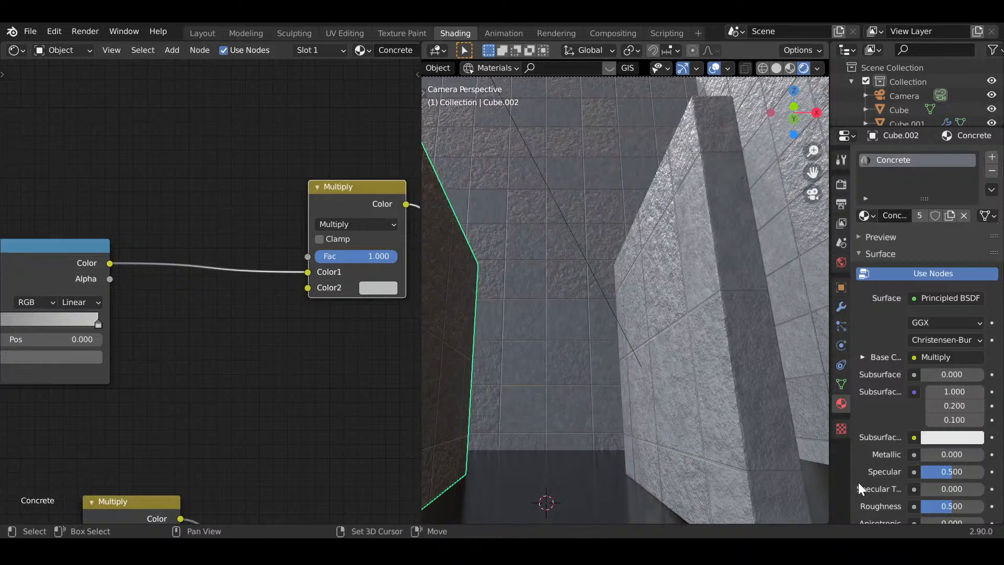
# - Add an Ambient Occlusion node above the ColorRamp that feeds the new Multiply node
pyautogui.keyDown('shift'); pyautogui.moveTo(724, 463); pyautogui.dragTo(659, 344, button='middle'); pyautogui.keyUp('shift')
pyautogui.scroll(4, 657, 399)
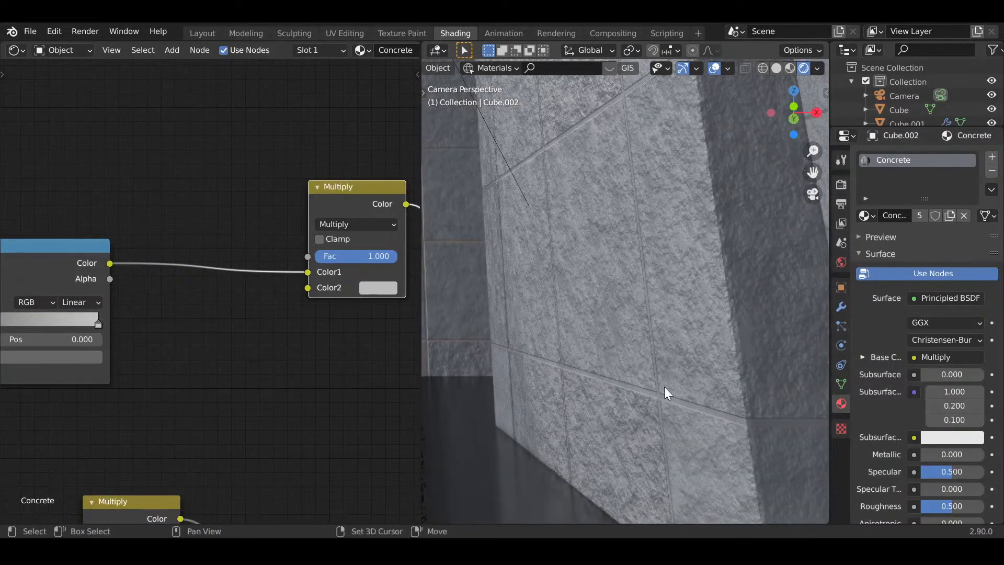
pyautogui.keyDown('shift'); pyautogui.moveTo(648, 471); pyautogui.dragTo(679, 362, button='middle'); pyautogui.keyUp('shift')
pyautogui.scroll(1, 542, 359)
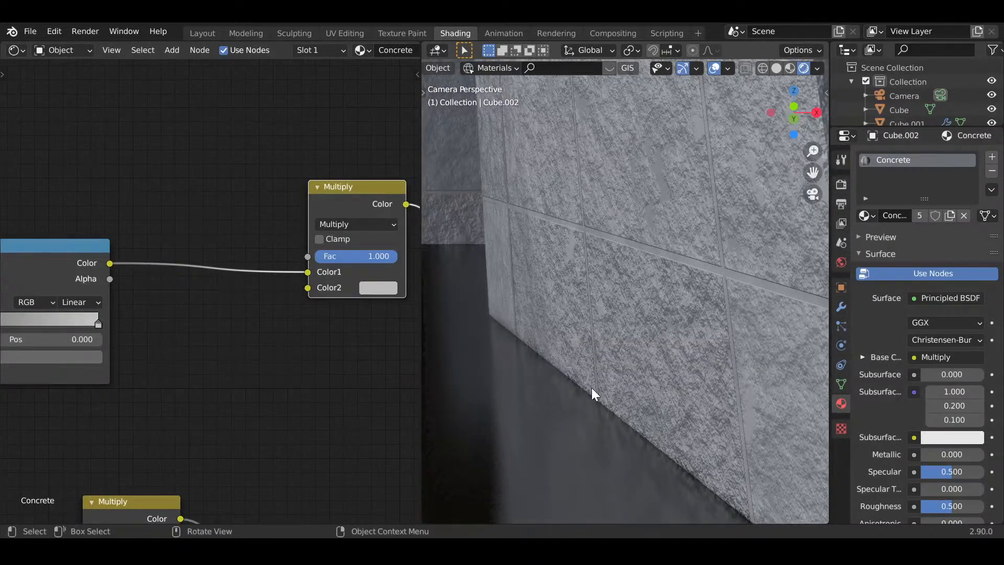
pyautogui.scroll(-2, 591, 387)
pyautogui.moveTo(309, 369); pyautogui.dragTo(458, 552, button='middle')
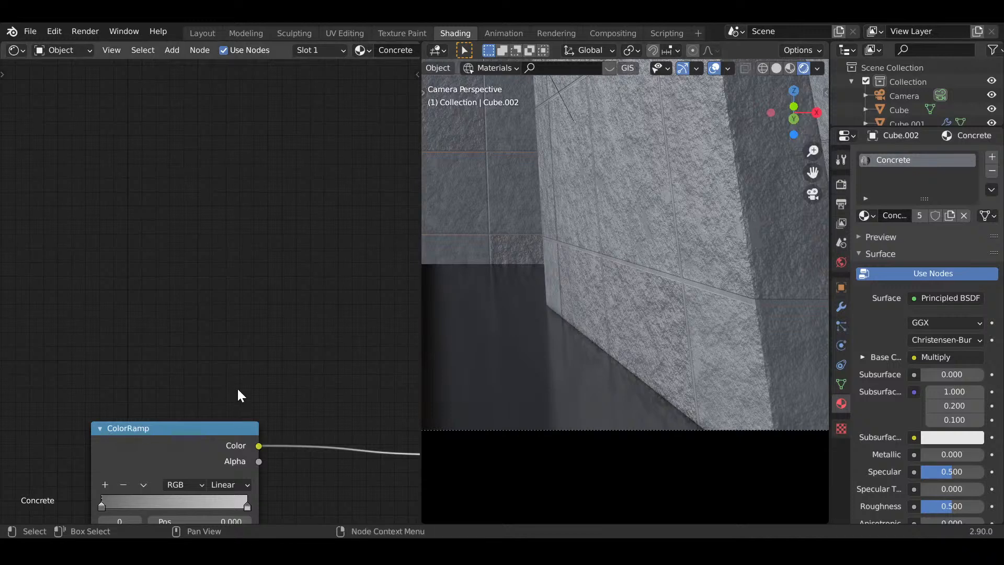
pyautogui.scroll(-1, 238, 395)
pyautogui.moveTo(208, 350); pyautogui.dragTo(233, 290, button='middle')
pyautogui.hotkey('shift', 'a')
pyautogui.moveTo(206, 238)
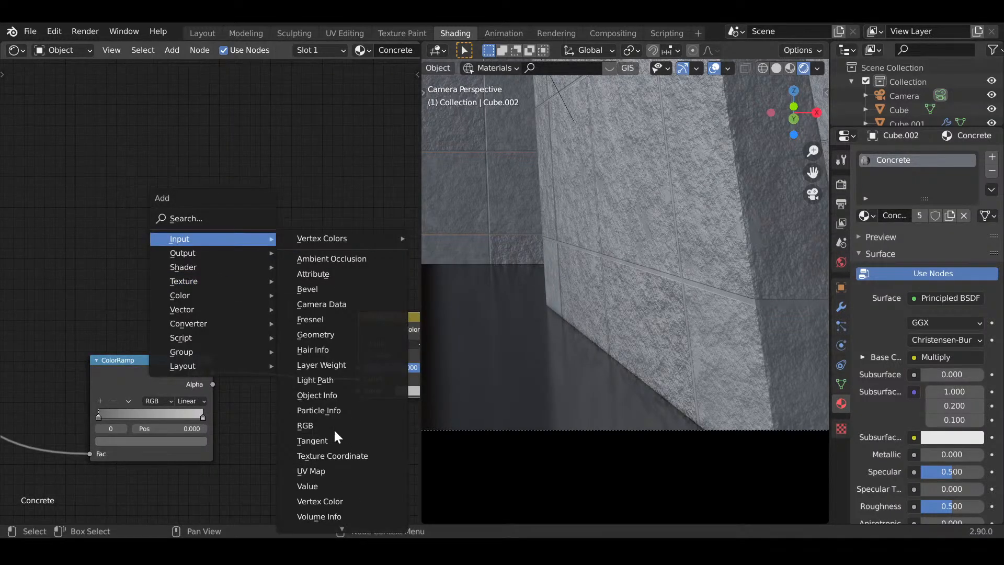
pyautogui.click(332, 258)
pyautogui.click(191, 244)
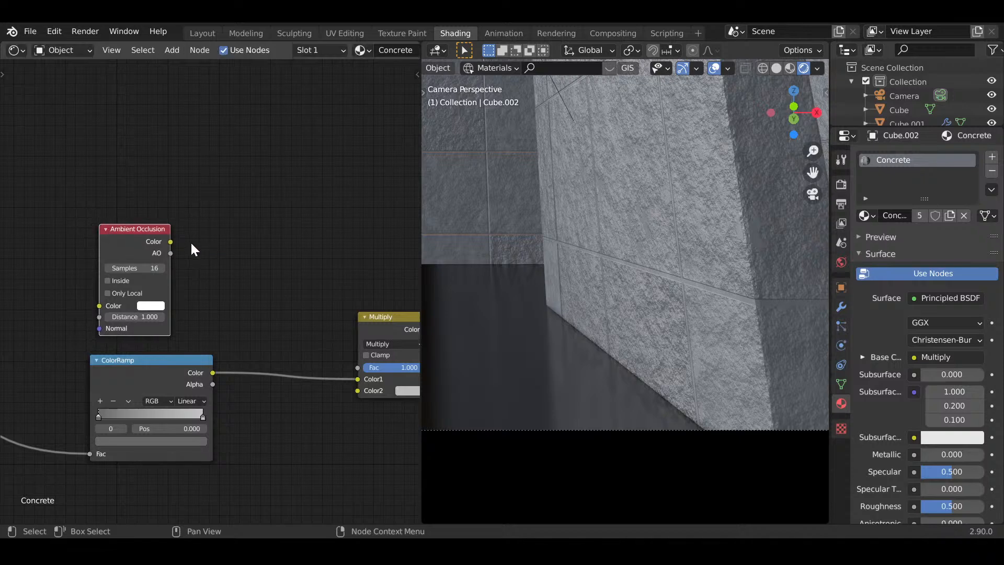
# - Add a ColorRamp between the Ambient Occlusion color and the Multiply node's Color2, and move its black stop to 0.239
pyautogui.hotkey('shift', 'a')
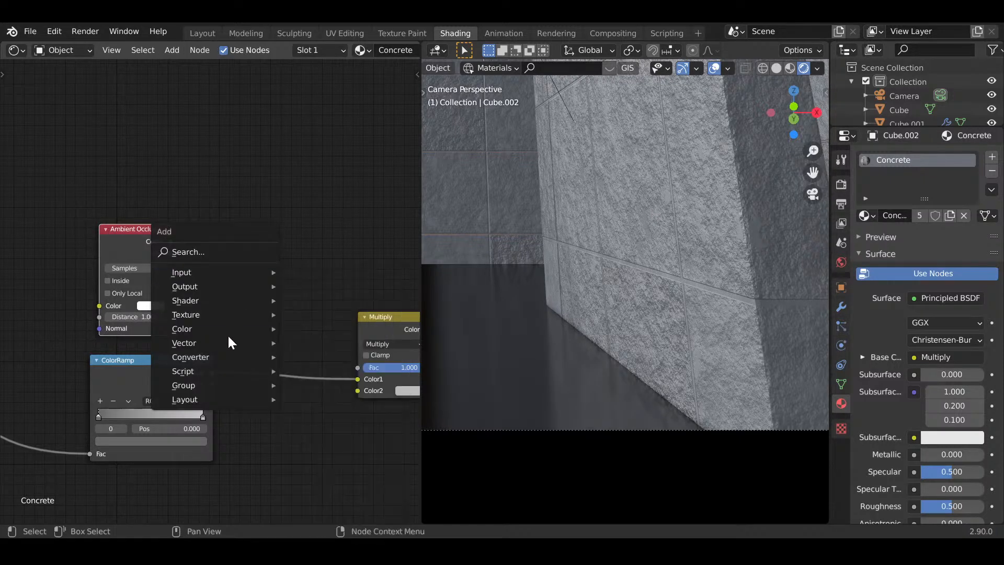
pyautogui.moveTo(211, 357)
pyautogui.click(320, 174)
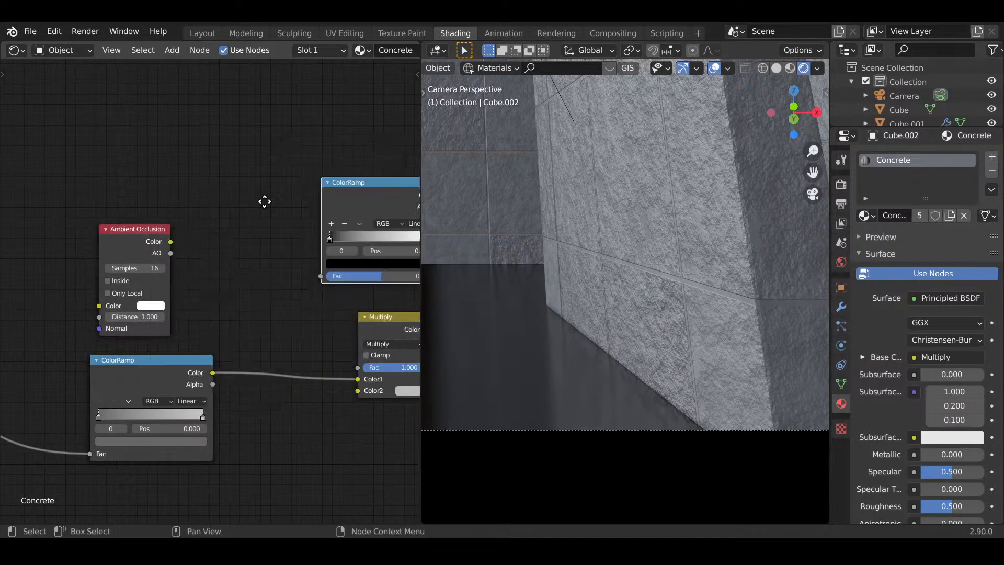
pyautogui.click(200, 220)
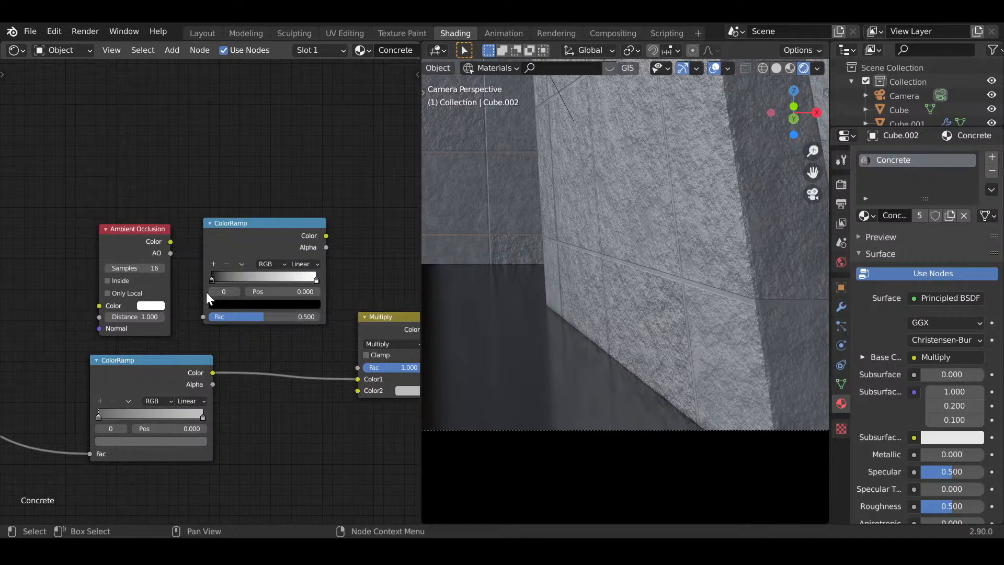
pyautogui.moveTo(170, 241); pyautogui.dragTo(203, 316)
pyautogui.moveTo(326, 235); pyautogui.dragTo(362, 390)
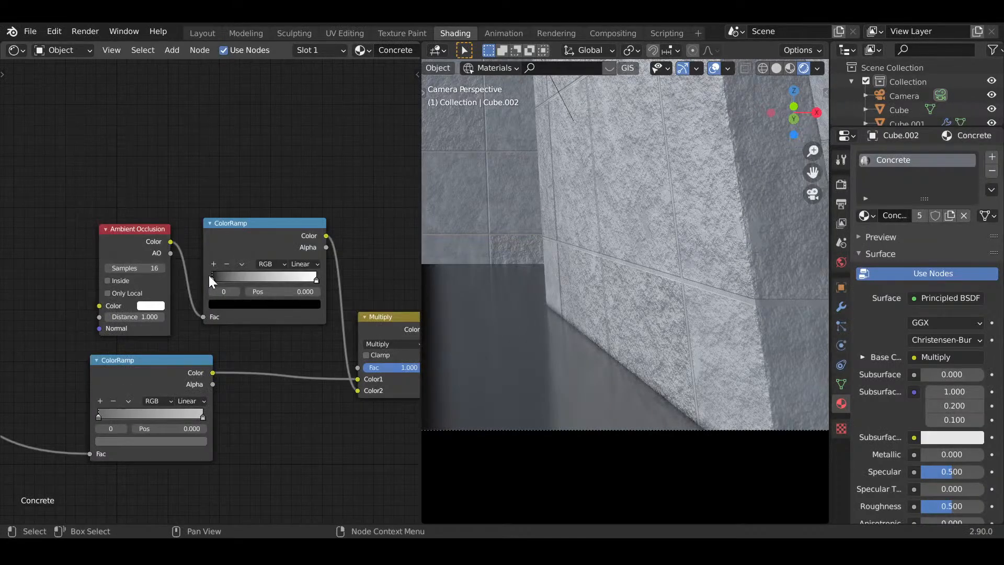
pyautogui.moveTo(212, 277); pyautogui.dragTo(236, 274)
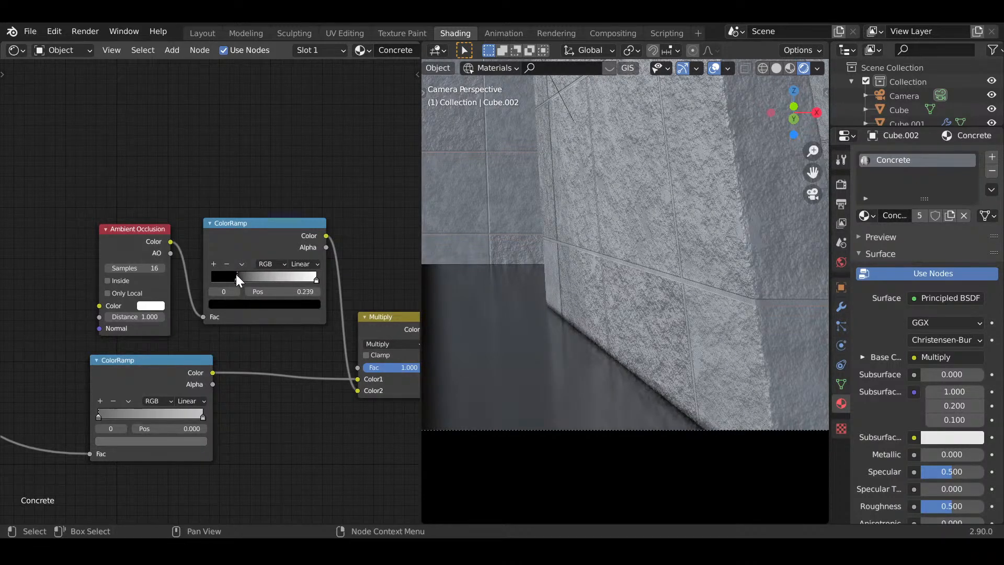
# - Set the Ambient Occlusion node's distance to 3
pyautogui.moveTo(228, 329); pyautogui.dragTo(314, 350, button='middle')
pyautogui.scroll(1, 314, 349)
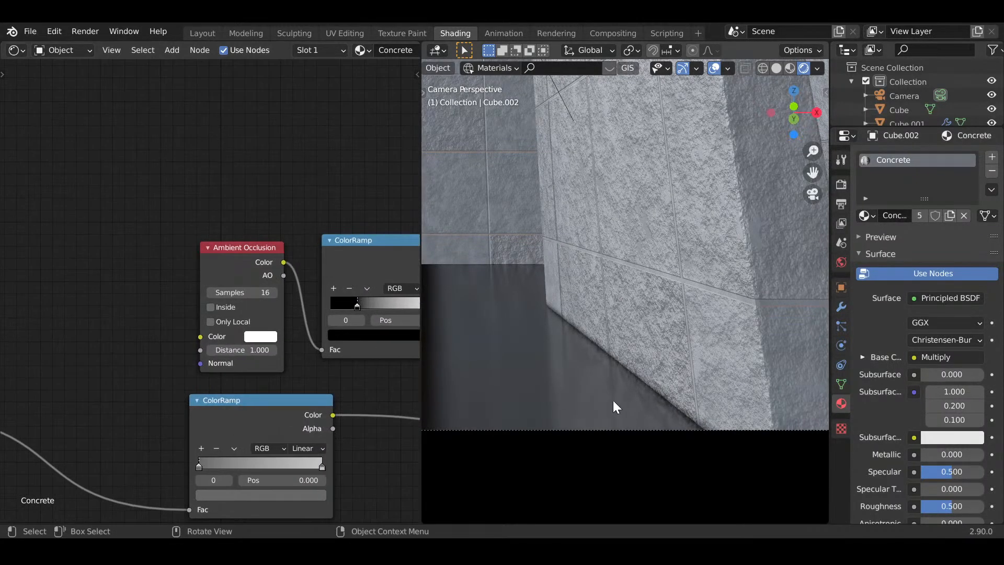
pyautogui.scroll(3, 613, 400)
pyautogui.scroll(2, 606, 392)
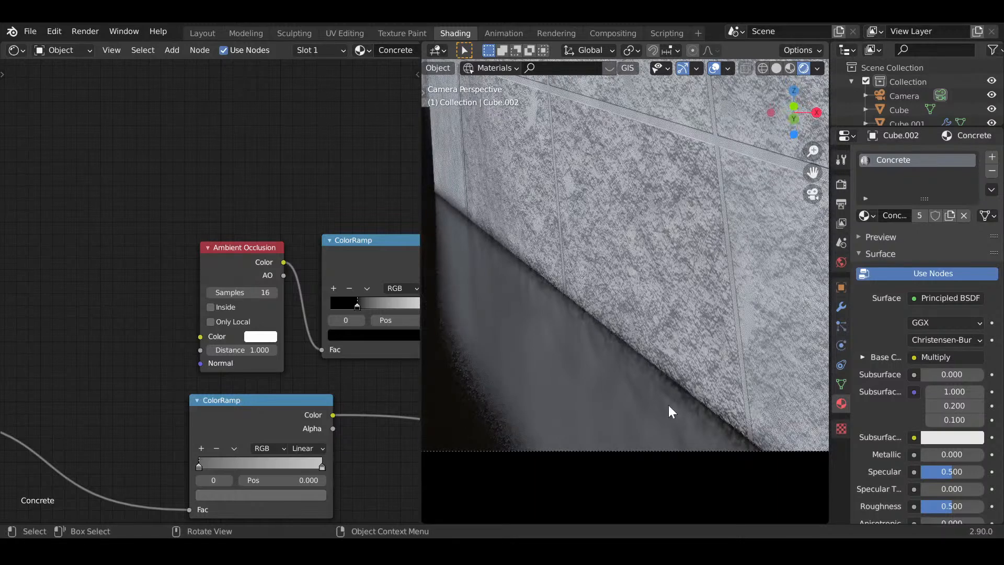
pyautogui.scroll(2, 320, 372)
pyautogui.scroll(1, 319, 376)
pyautogui.moveTo(312, 384); pyautogui.dragTo(381, 384)
pyautogui.click(265, 391)
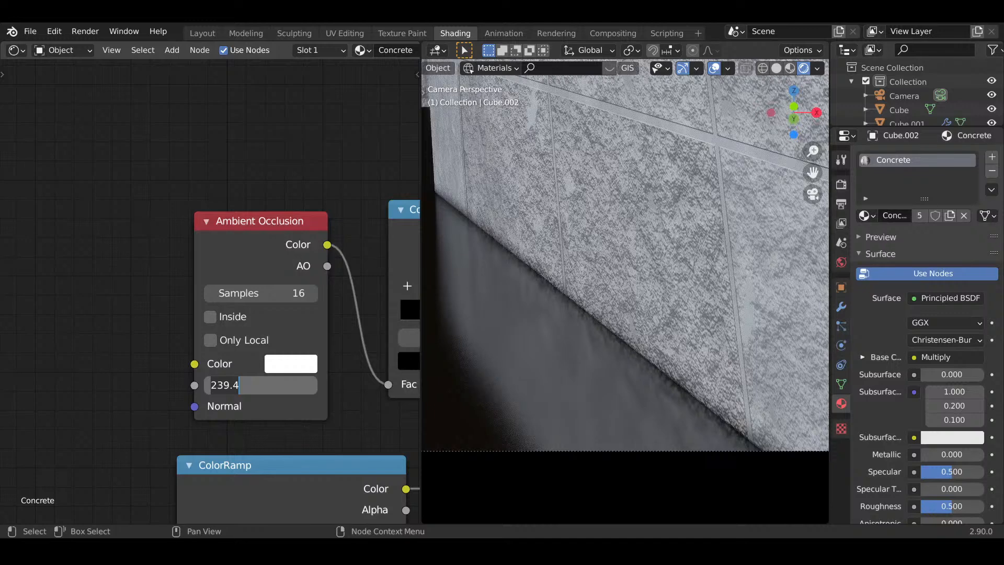
pyautogui.scroll(-2, 309, 353)
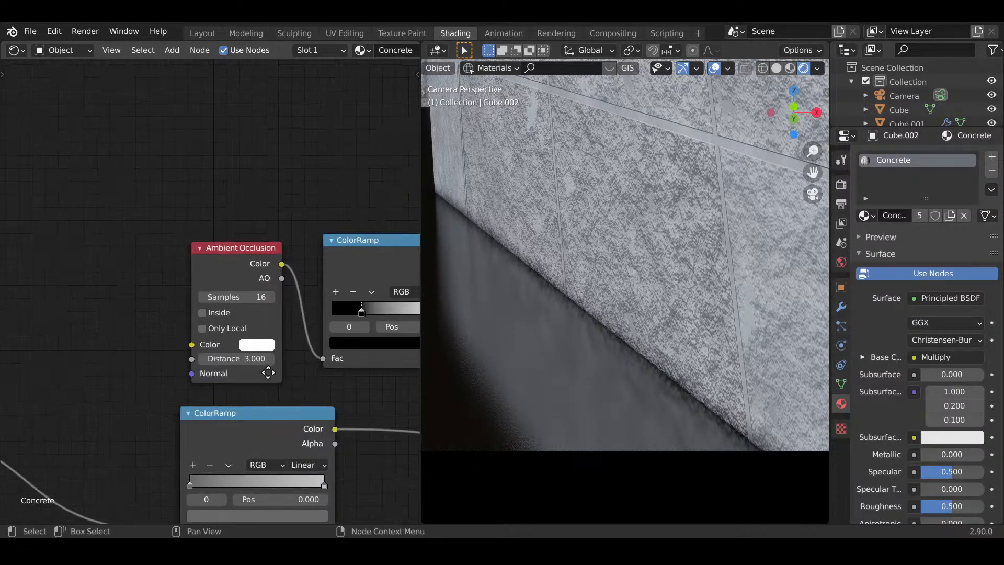
# - Move the black stop of the ambient occlusion ColorRamp to position 0.424
pyautogui.moveTo(309, 353); pyautogui.dragTo(129, 395, button='middle')
pyautogui.scroll(1, 225, 366)
pyautogui.moveTo(181, 345); pyautogui.dragTo(219, 334)
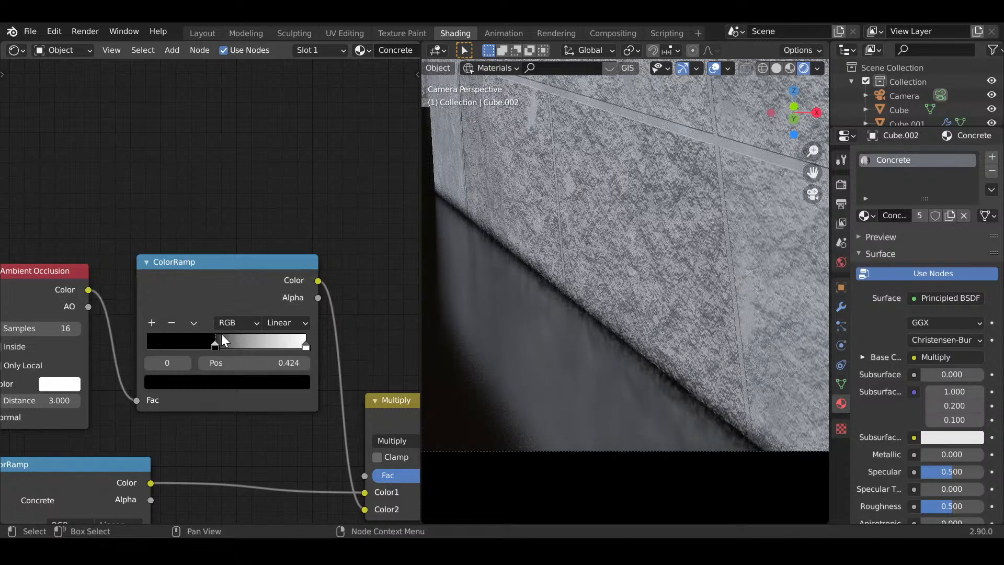
# - Select the floor and bring all nodes of its Metal material into view
pyautogui.scroll(-9, 564, 324)
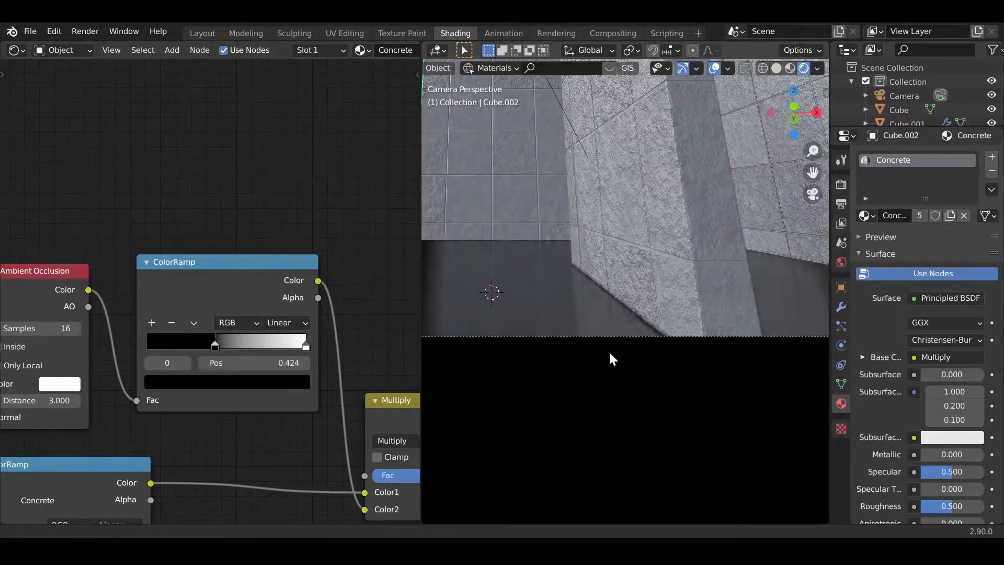
pyautogui.keyDown('shift'); pyautogui.moveTo(610, 353); pyautogui.dragTo(673, 392, button='middle'); pyautogui.keyUp('shift')
pyautogui.keyDown('shift'); pyautogui.moveTo(475, 338); pyautogui.dragTo(594, 355, button='middle'); pyautogui.keyUp('shift')
pyautogui.scroll(2, 593, 340)
pyautogui.click(640, 371)
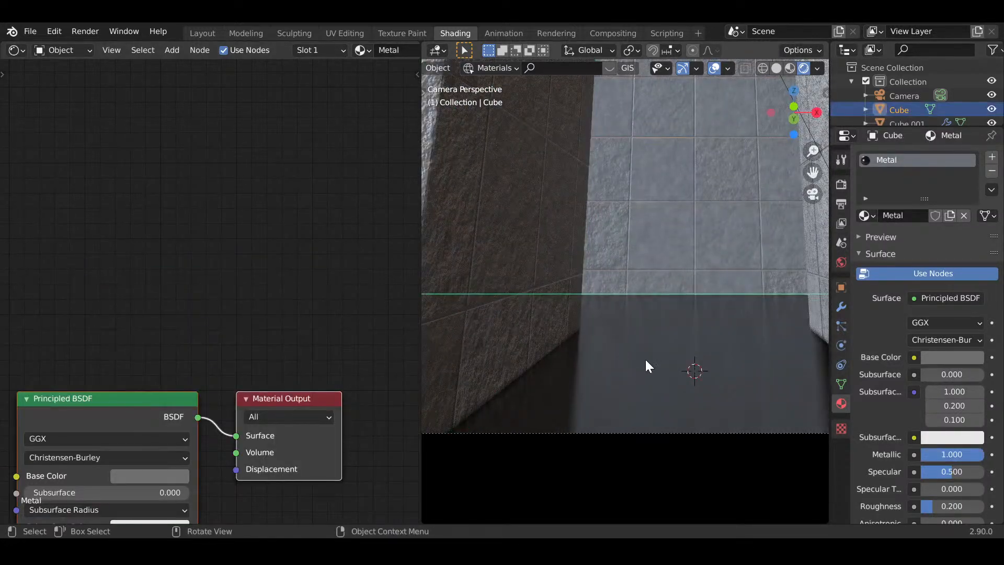
pyautogui.click(645, 359)
pyautogui.keyDown('shift'); pyautogui.moveTo(698, 346); pyautogui.dragTo(652, 359, button='middle'); pyautogui.keyUp('shift')
pyautogui.click(651, 359)
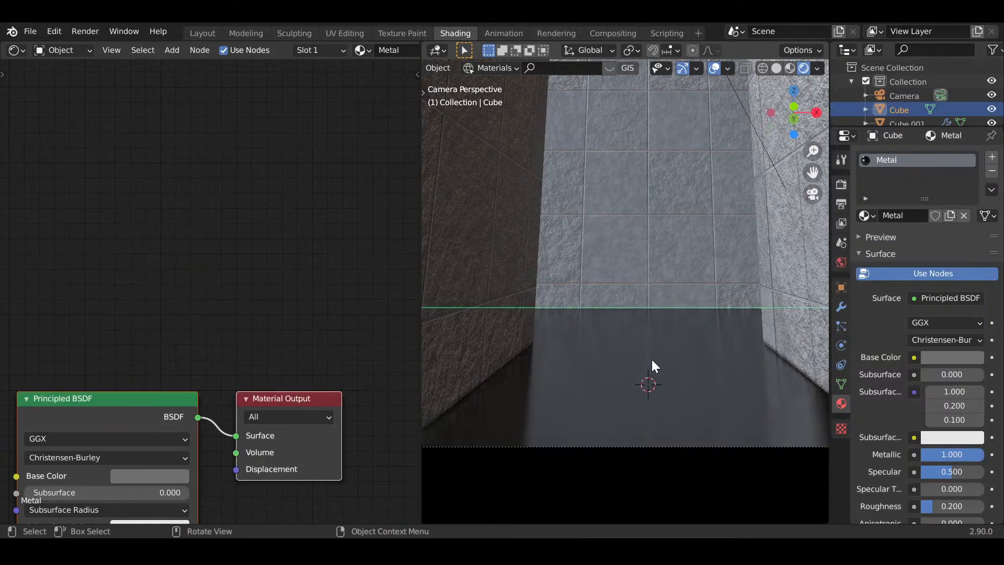
pyautogui.press('Home')
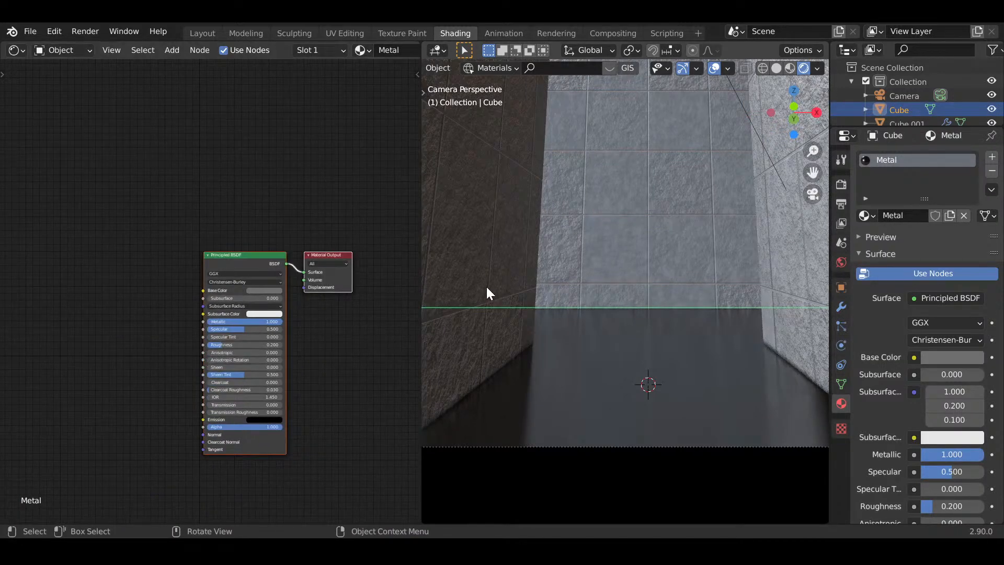
# - Copy the Ambient Occlusion and ColorRamp nodes from the left wall's Concrete material and paste them into the floor's Metal material
pyautogui.click(486, 293)
pyautogui.scroll(3, 209, 334)
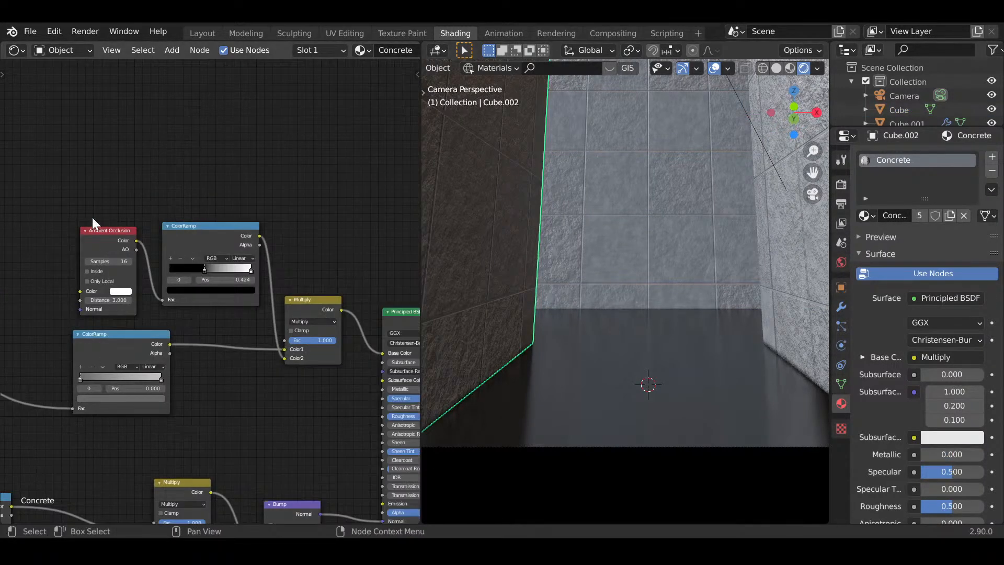
pyautogui.keyDown('shift'); pyautogui.click(175, 237); pyautogui.keyUp('shift')
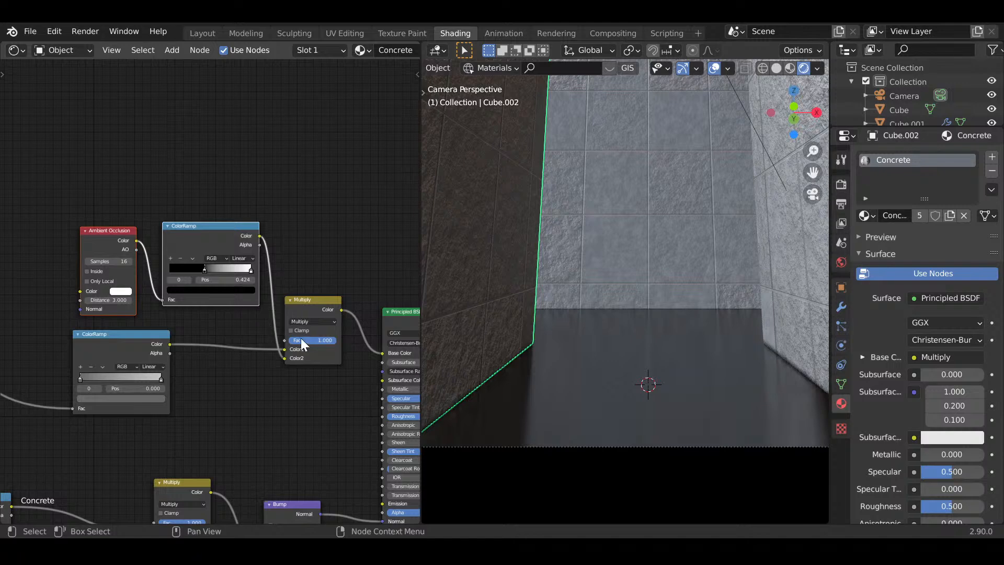
pyautogui.rightClick(214, 243)
pyautogui.click(189, 292)
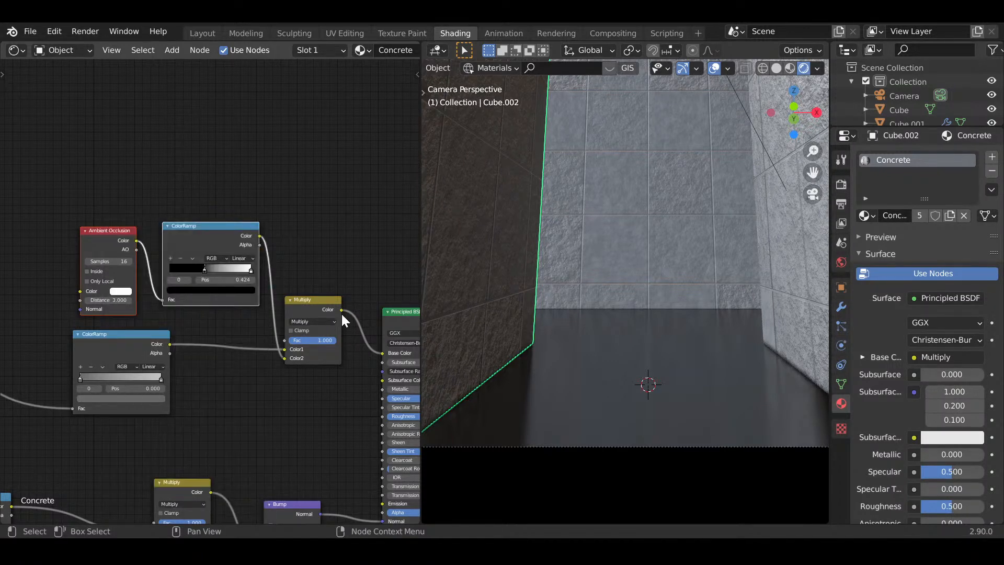
pyautogui.click(559, 344)
pyautogui.moveTo(174, 331); pyautogui.dragTo(306, 299, button='middle')
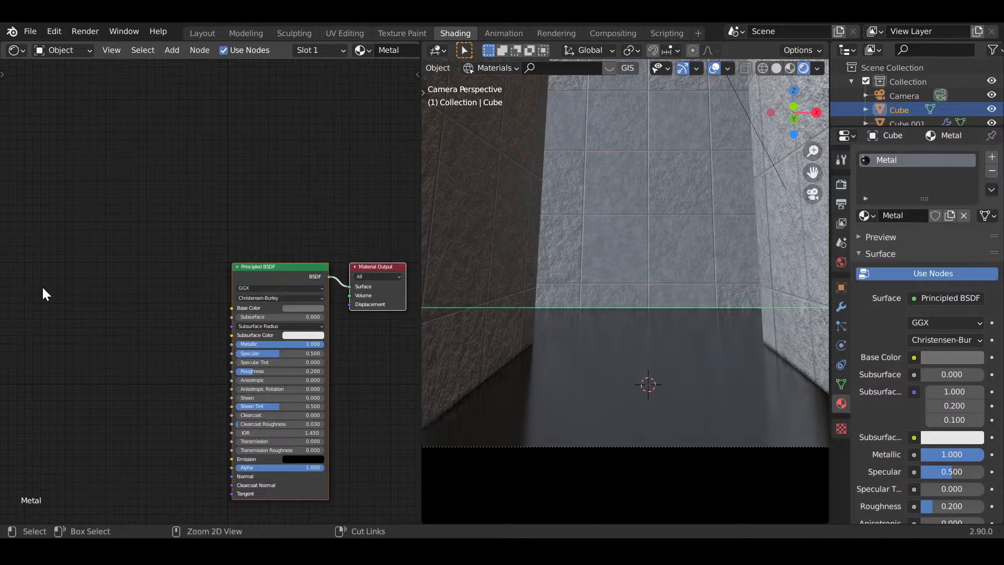
pyautogui.hotkey('ctrl', 'v')
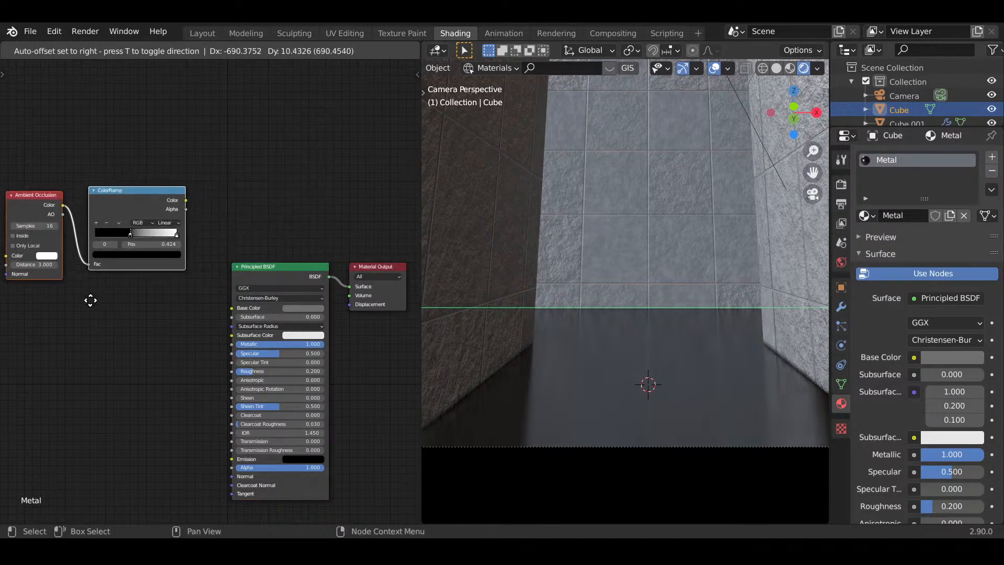
pyautogui.click(83, 296)
pyautogui.click(295, 310)
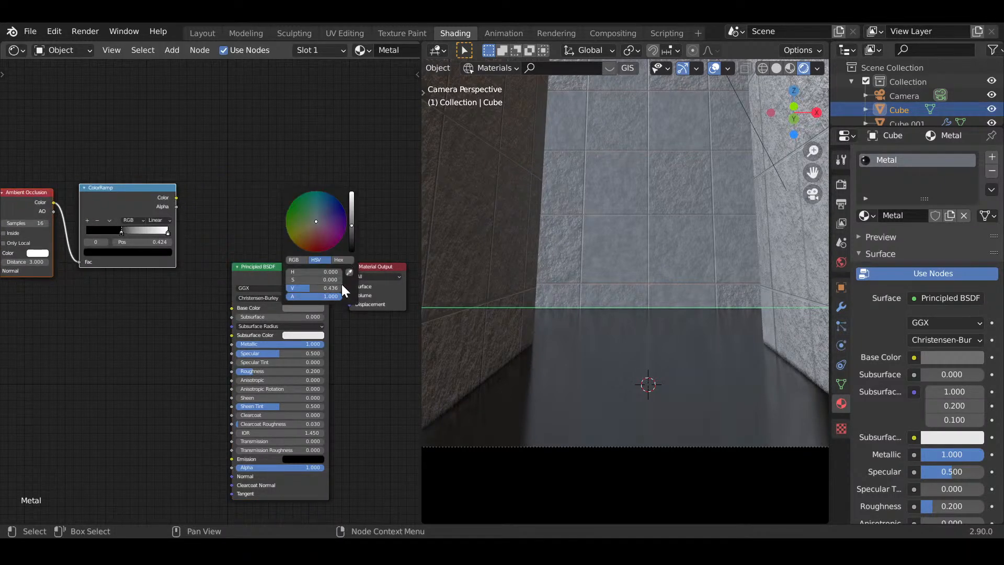
pyautogui.click(340, 260)
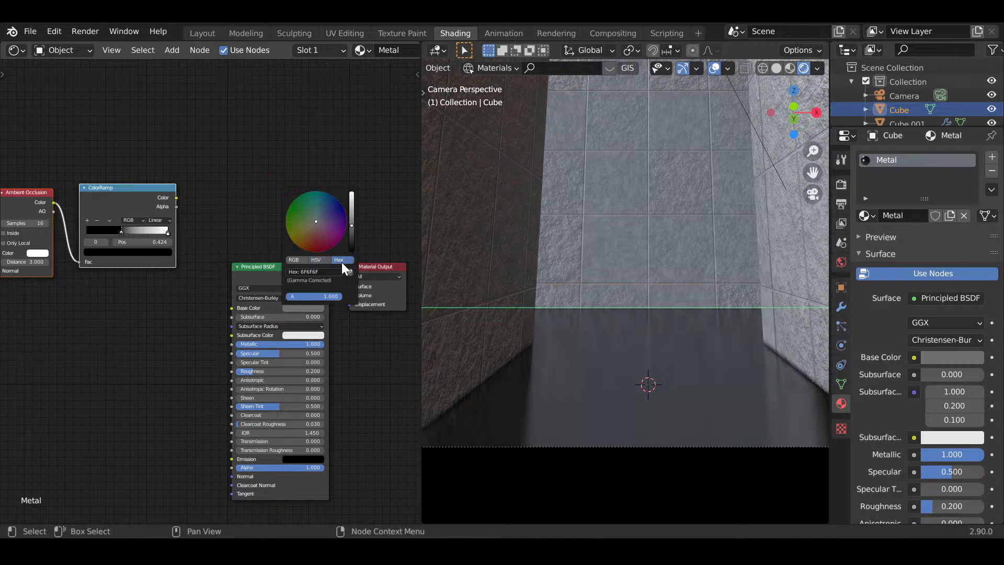
pyautogui.click(349, 271)
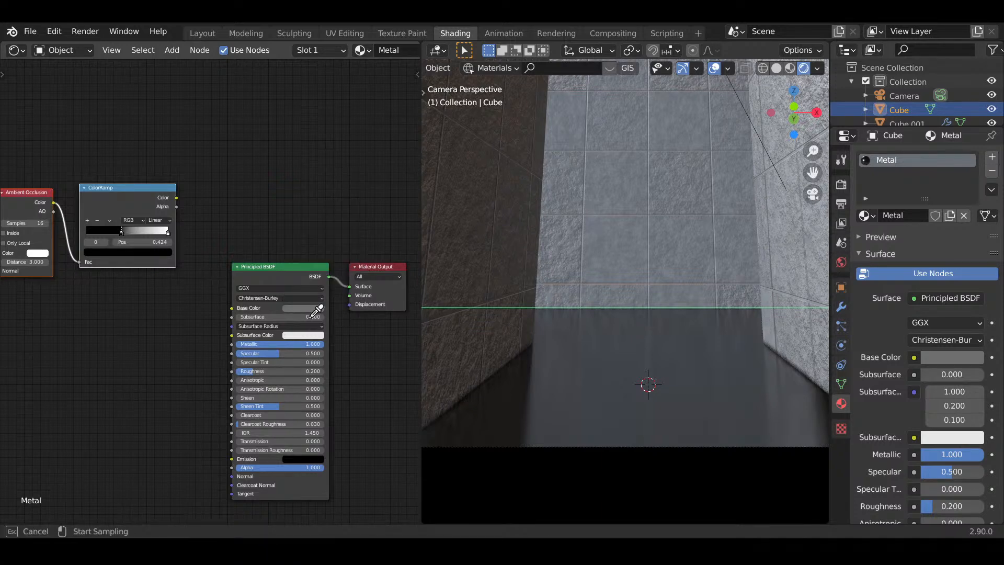
pyautogui.click(588, 409)
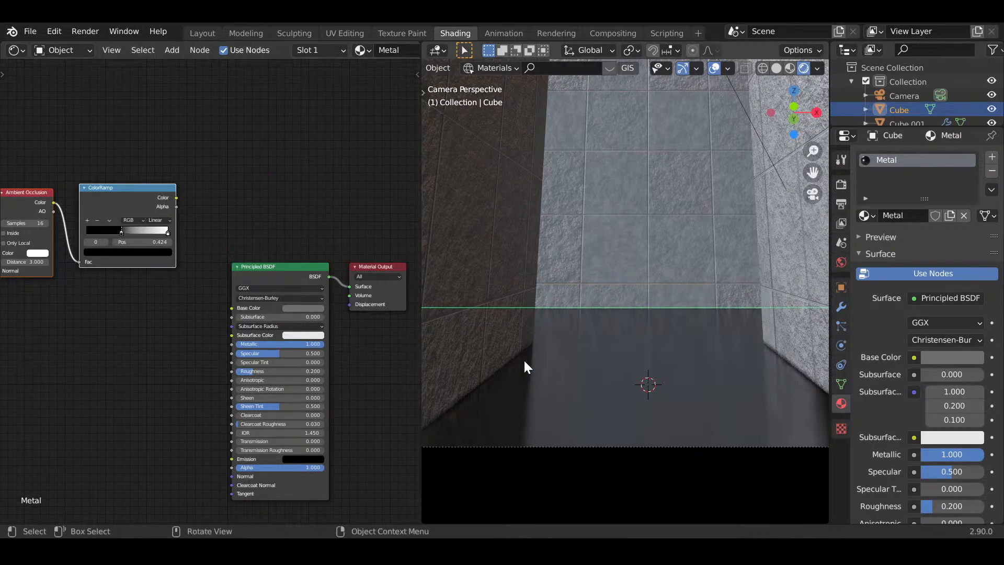
# - Copy the base color's Multiply node from the Concrete material and paste it beside the Principled BSDF in the floor's Metal material
pyautogui.click(494, 326)
pyautogui.scroll(-1, 323, 342)
pyautogui.moveTo(323, 342); pyautogui.dragTo(242, 405, button='middle')
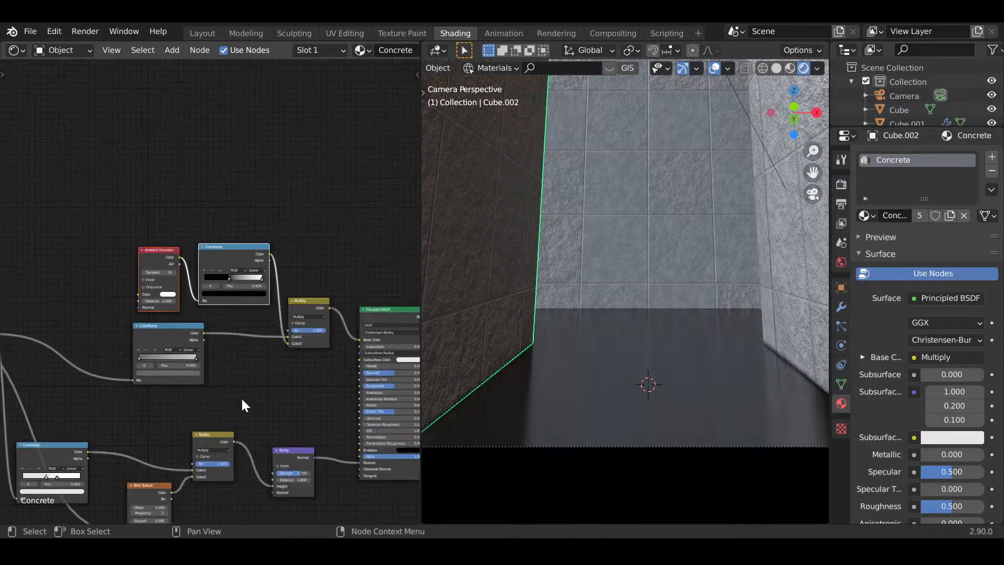
pyautogui.rightClick(314, 310)
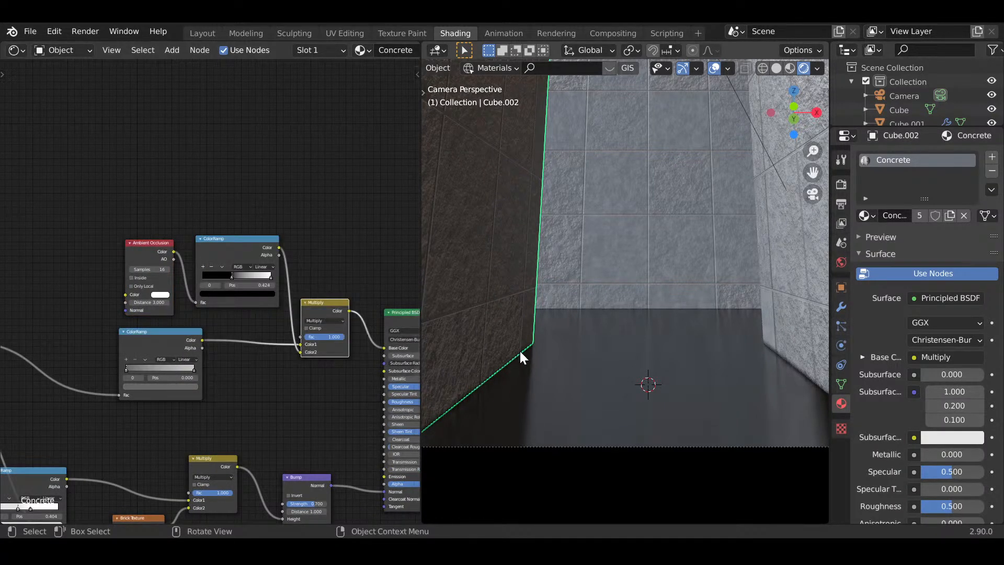
pyautogui.click(521, 354)
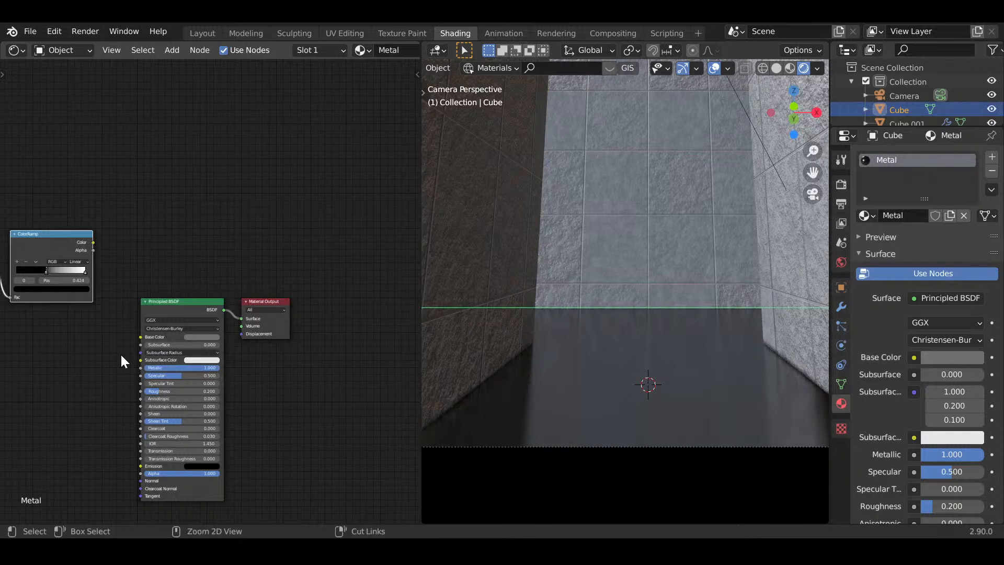
pyautogui.hotkey('ctrl', 'v')
pyautogui.moveTo(210, 376); pyautogui.dragTo(246, 363, button='middle')
pyautogui.press('g')
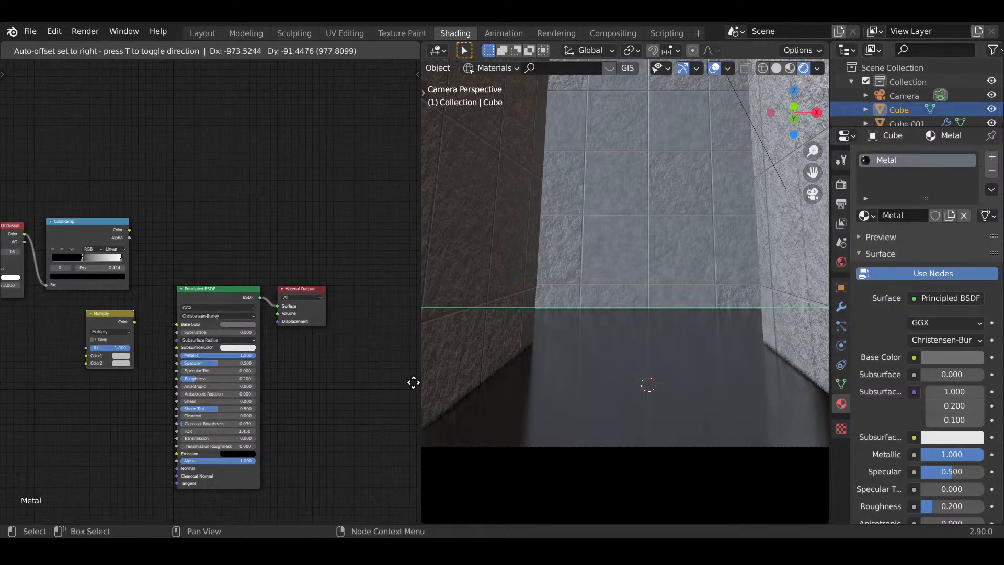
pyautogui.click(412, 383)
# - Shift the Ambient Occlusion and ColorRamp nodes away from the Multiply node and connect the ColorRamp's color to Multiply's Color1
pyautogui.moveTo(163, 366); pyautogui.dragTo(246, 370, button='middle')
pyautogui.scroll(3, 215, 352)
pyautogui.moveTo(77, 270); pyautogui.dragTo(301, 279, button='middle')
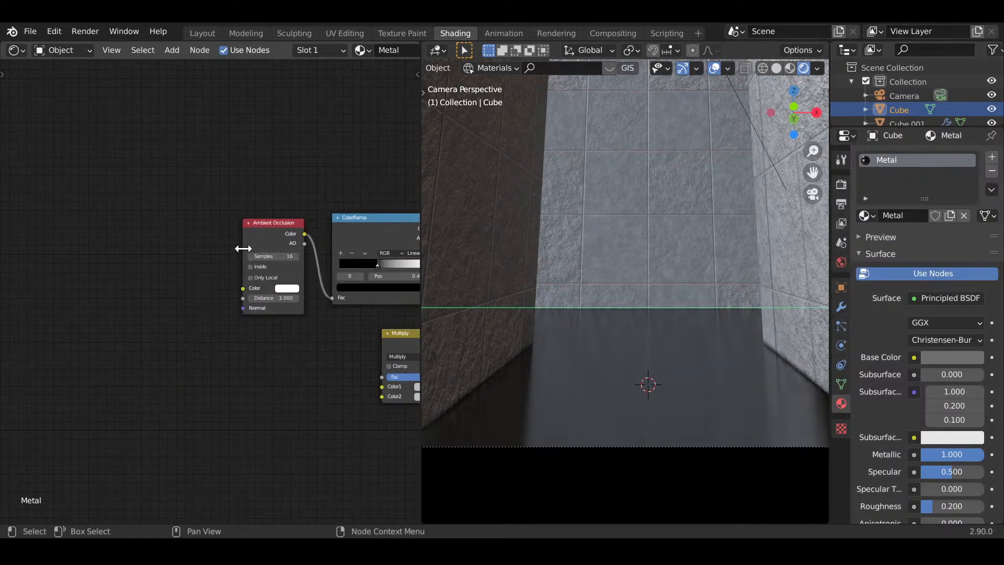
pyautogui.click(246, 247)
pyautogui.keyDown('shift'); pyautogui.click(366, 241); pyautogui.keyUp('shift')
pyautogui.press('g')
pyautogui.click(163, 291)
pyautogui.moveTo(163, 292); pyautogui.dragTo(83, 278, button='middle')
pyautogui.scroll(1, 140, 256)
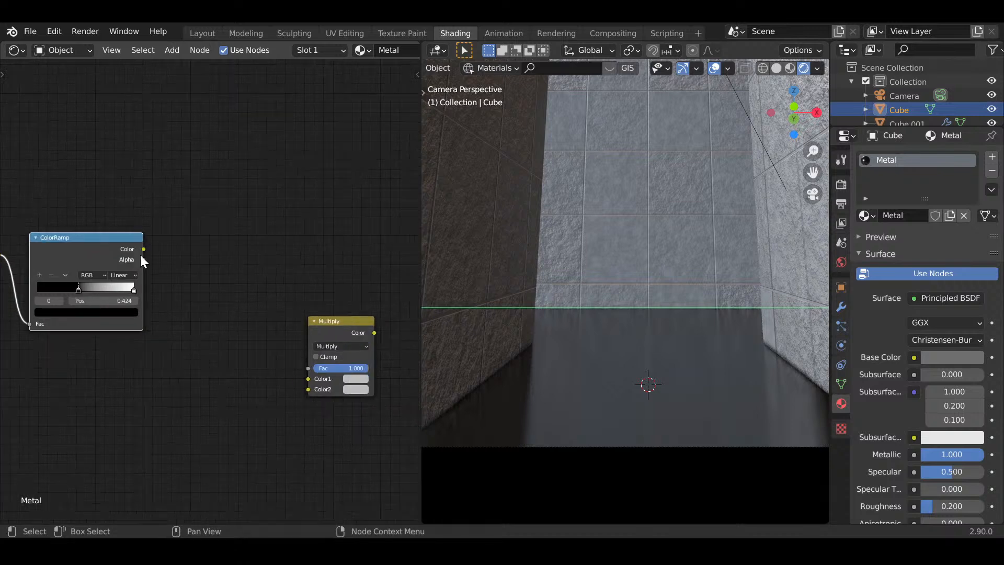
pyautogui.moveTo(142, 250); pyautogui.dragTo(310, 378)
pyautogui.moveTo(305, 415); pyautogui.dragTo(140, 402, button='middle')
pyautogui.scroll(4, 212, 386)
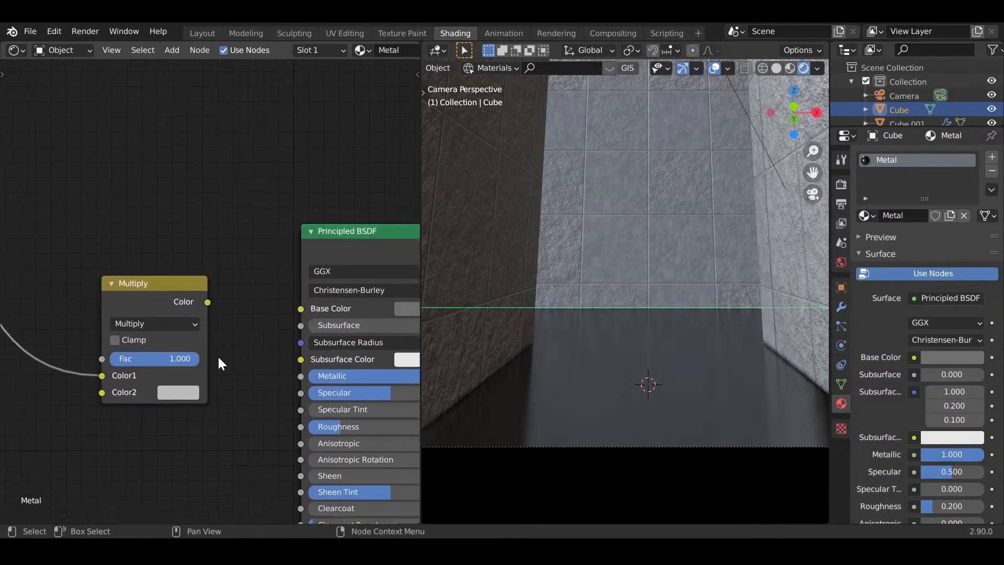
pyautogui.click(407, 308)
pyautogui.click(521, 241)
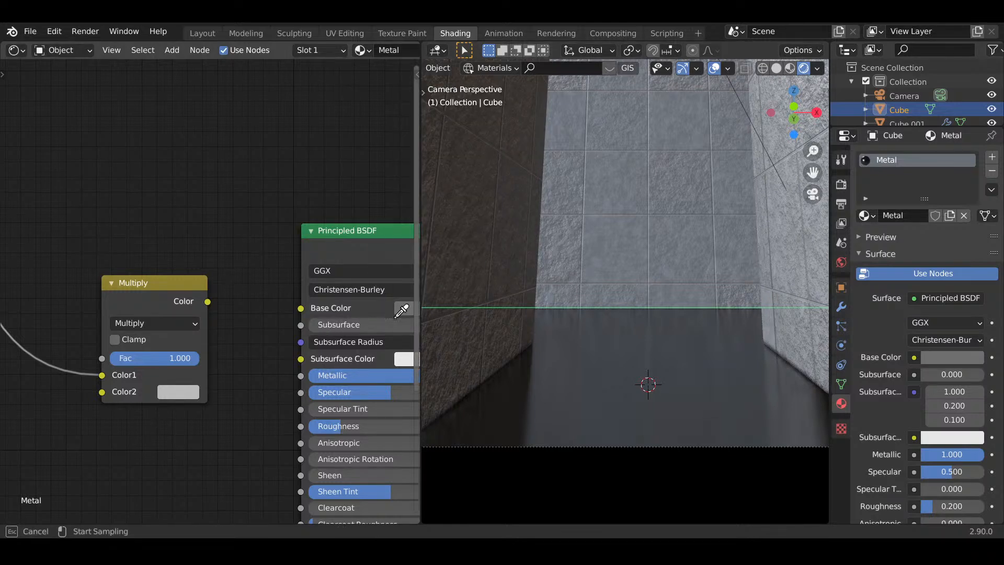
pyautogui.click(407, 310)
# - Set the Multiply node's Color2 to hex 000000
pyautogui.click(183, 392)
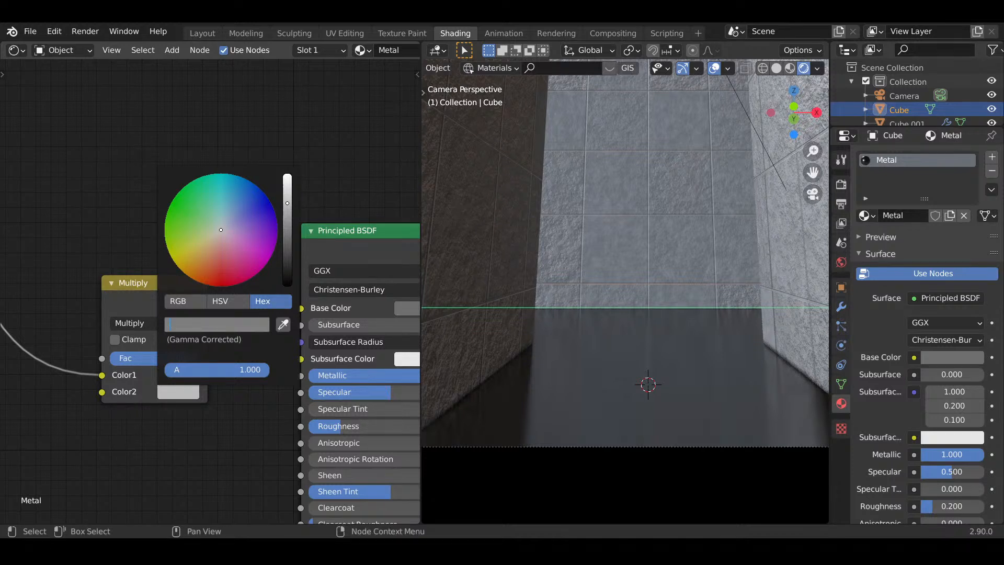
pyautogui.write('000000')
pyautogui.press('Return')
# - Copy the hex value of the Principled BSDF's Base Color in the Metal material
pyautogui.moveTo(215, 441); pyautogui.dragTo(124, 464, button='middle')
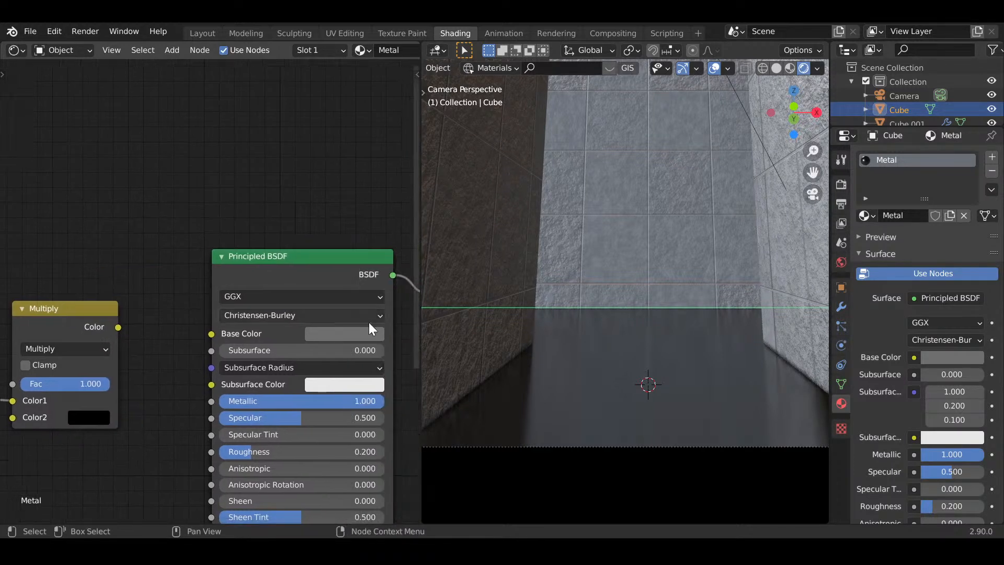
pyautogui.click(369, 325)
pyautogui.click(370, 268)
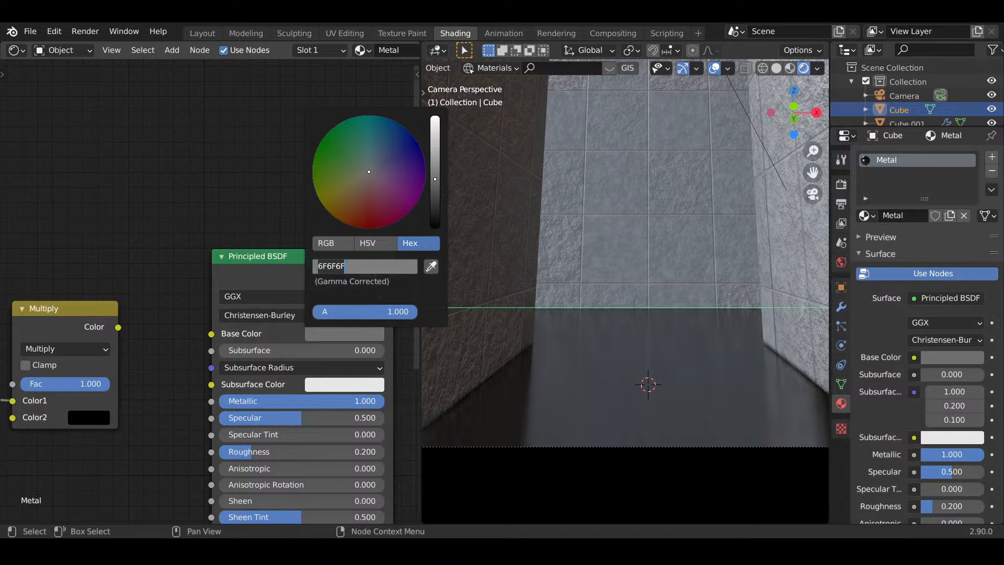
pyautogui.press('Return')
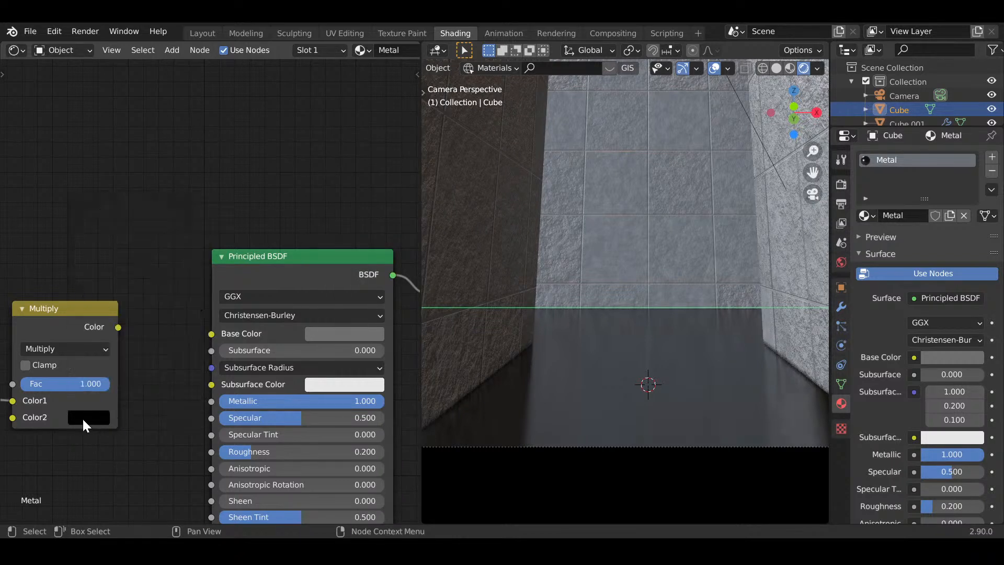
# - Paste the copied hex value into the Multiply node's Color2 and connect Multiply's output to the Principled BSDF's Base Color
pyautogui.click(88, 416)
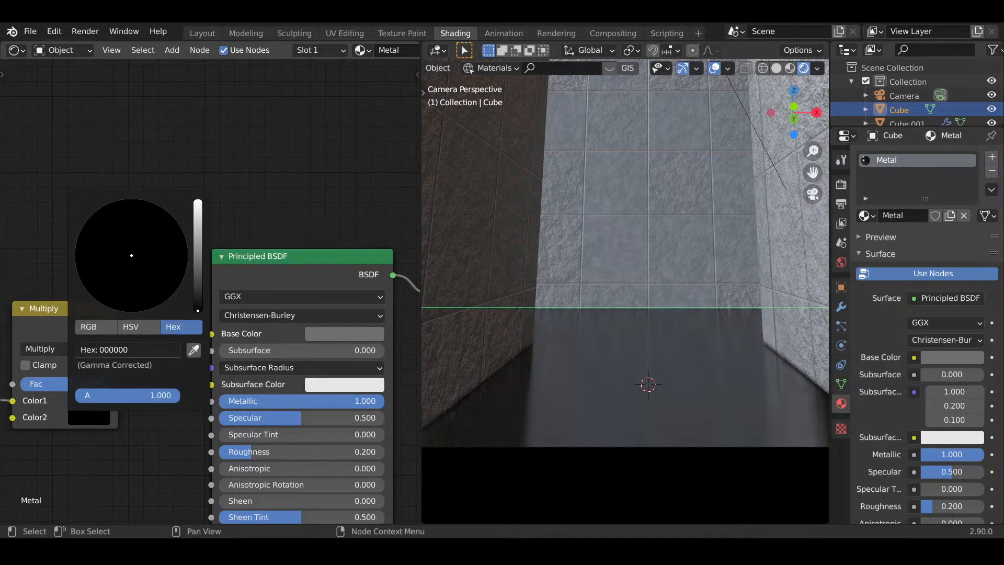
pyautogui.click(131, 356)
pyautogui.hotkey('ctrl', 'v')
pyautogui.press('Return')
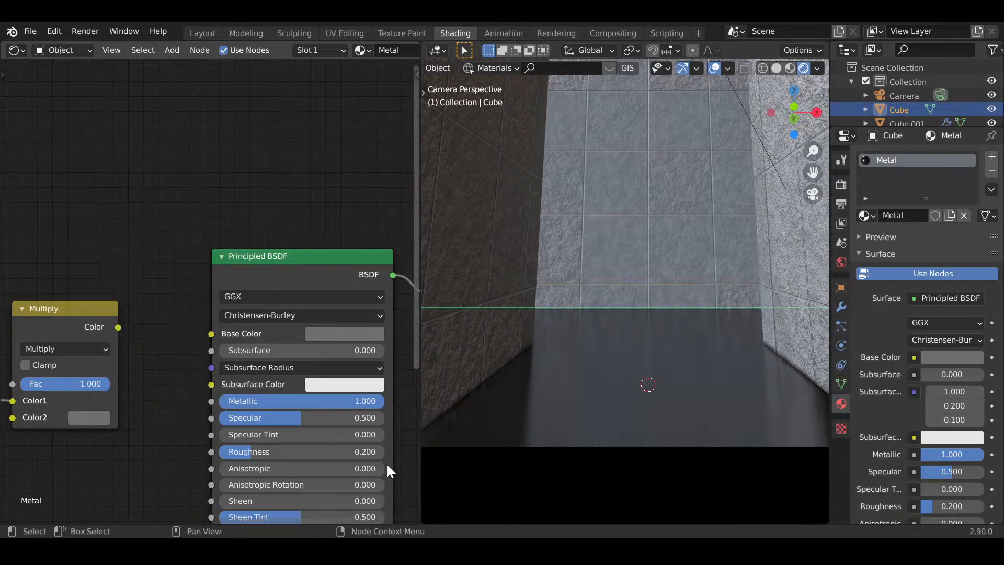
pyautogui.moveTo(118, 327); pyautogui.dragTo(212, 338)
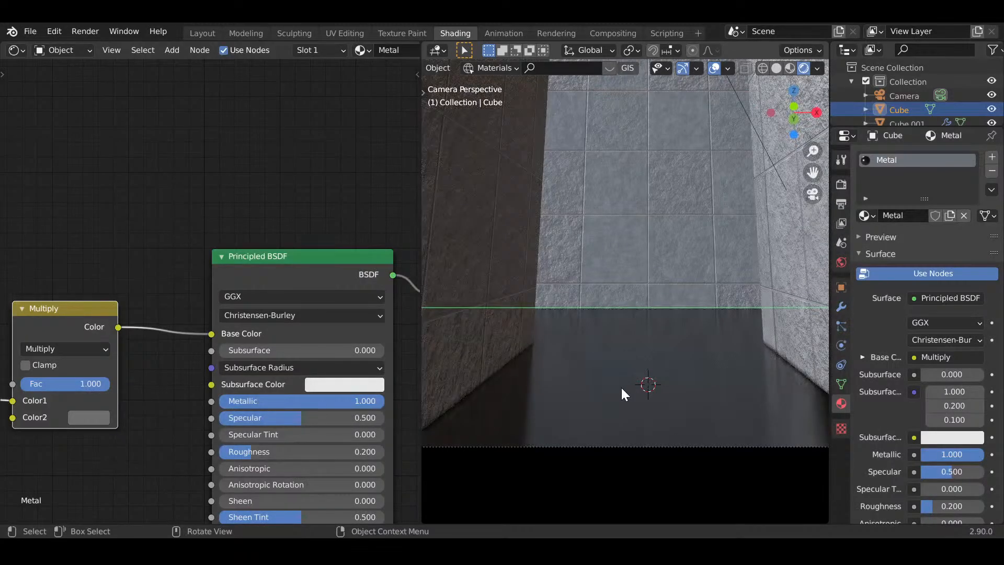
# - Move the ColorRamp's black stop in the Metal material to position 0.330
pyautogui.scroll(-2, 644, 379)
pyautogui.moveTo(112, 372); pyautogui.dragTo(169, 361, button='middle')
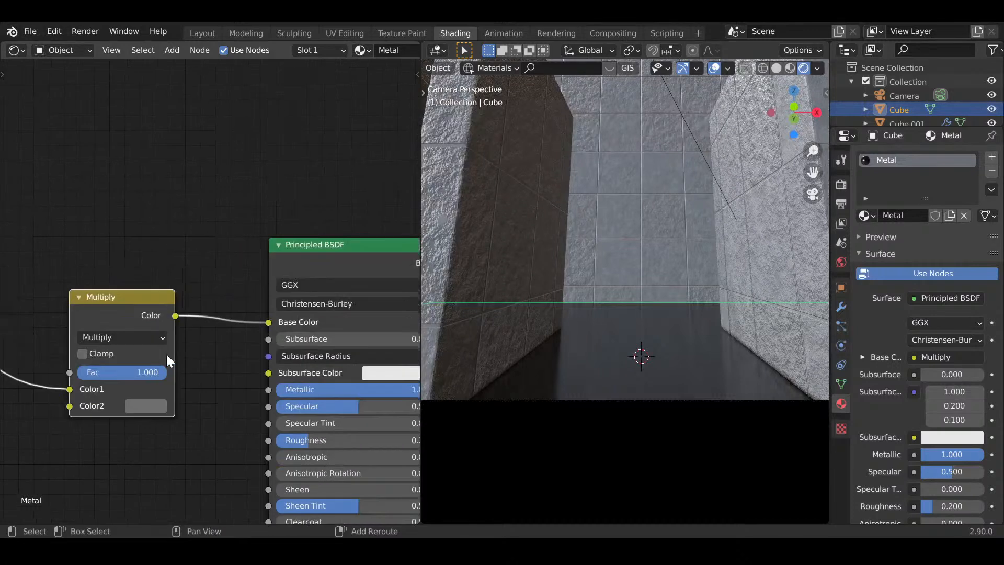
pyautogui.moveTo(45, 360); pyautogui.dragTo(191, 355, button='middle')
pyautogui.moveTo(90, 354); pyautogui.dragTo(244, 382, button='middle')
pyautogui.moveTo(189, 341); pyautogui.dragTo(383, 408, button='middle')
pyautogui.scroll(2, 249, 369)
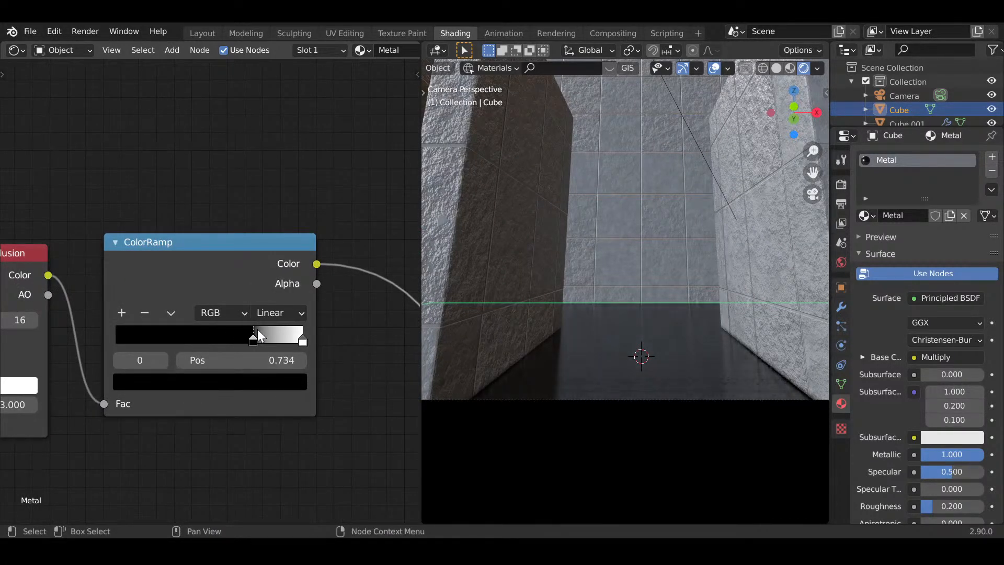
pyautogui.moveTo(257, 330); pyautogui.dragTo(178, 336)
pyautogui.scroll(-3, 674, 323)
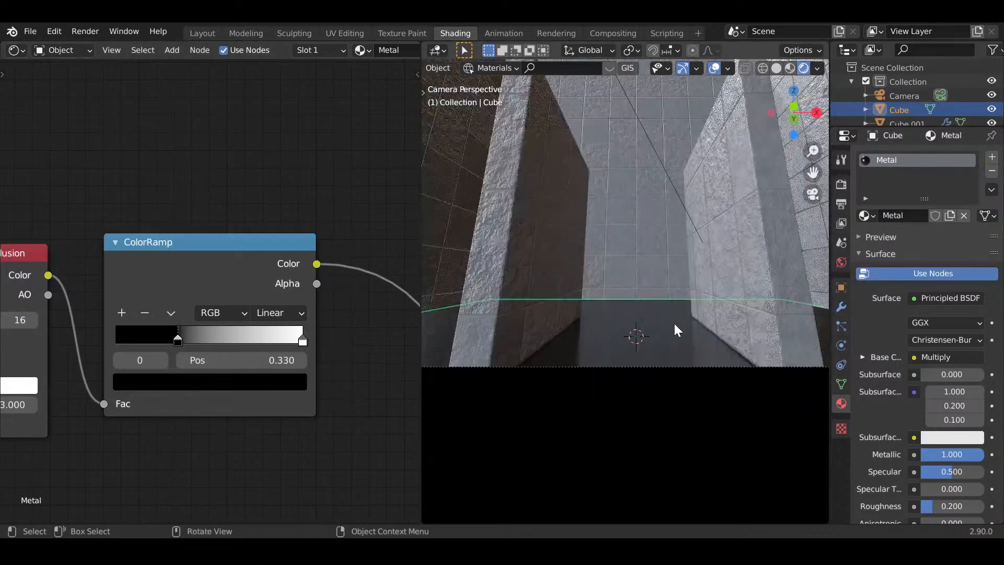
pyautogui.scroll(4, 673, 323)
# - Turn the Ambient Occlusion node's Inside option back off
pyautogui.keyDown('shift'); pyautogui.moveTo(140, 422); pyautogui.dragTo(311, 437, button='middle'); pyautogui.keyUp('shift')
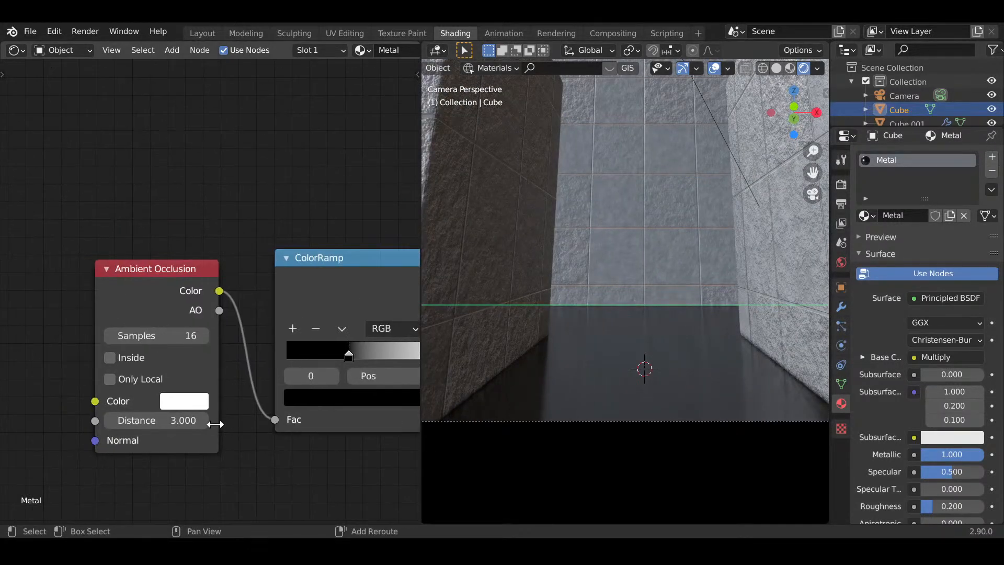
pyautogui.keyDown('shift'); pyautogui.moveTo(244, 435); pyautogui.dragTo(206, 440, button='middle'); pyautogui.keyUp('shift')
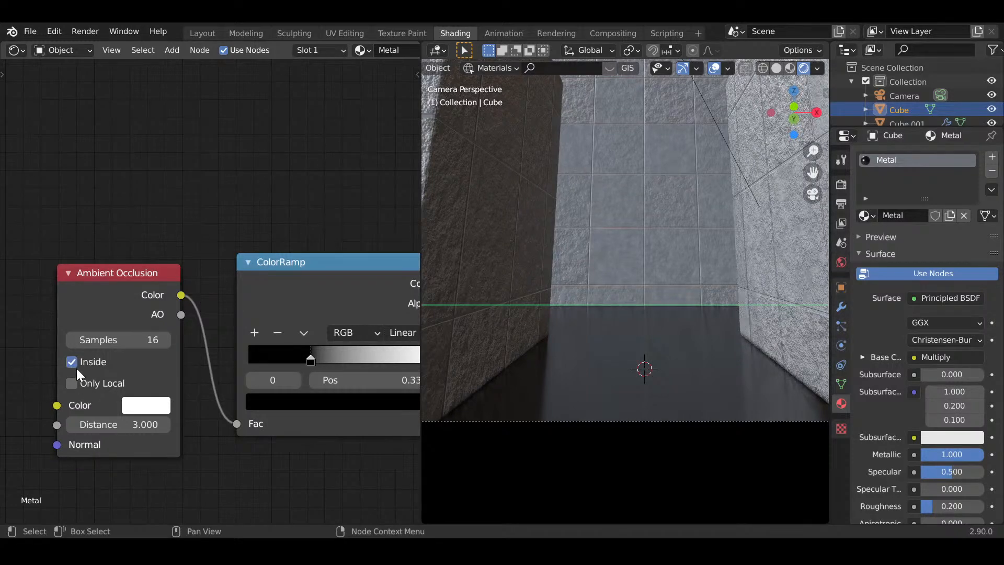
pyautogui.click(76, 368)
# - Select the sun light and set its strength to 10
pyautogui.scroll(-1, 225, 378)
pyautogui.scroll(-1, 695, 400)
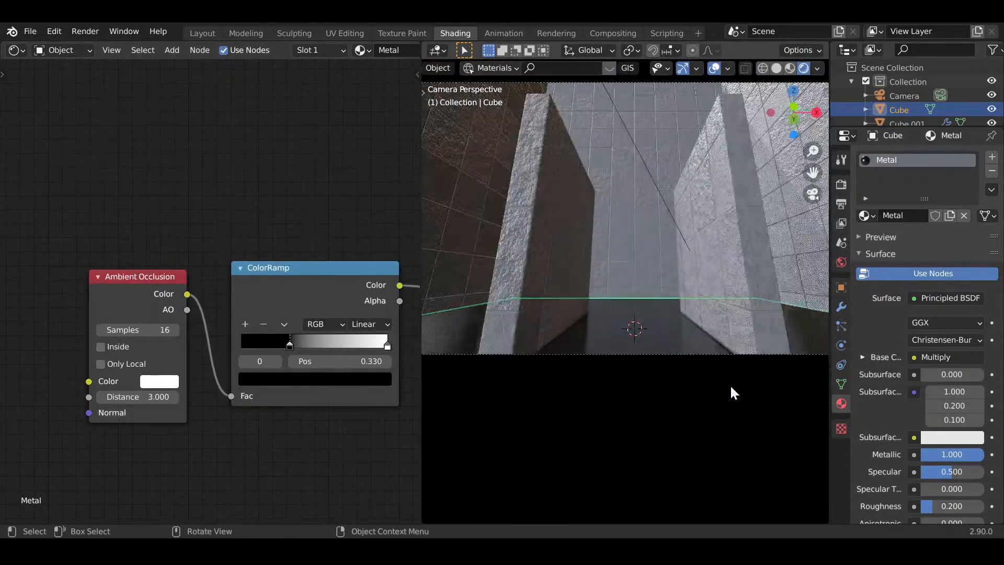
pyautogui.keyDown('shift'); pyautogui.moveTo(750, 327); pyautogui.dragTo(728, 347, button='middle'); pyautogui.keyUp('shift')
pyautogui.scroll(2, 560, 417)
pyautogui.keyDown('shift'); pyautogui.moveTo(520, 320); pyautogui.dragTo(649, 369, button='middle'); pyautogui.keyUp('shift')
pyautogui.scroll(-2, 649, 367)
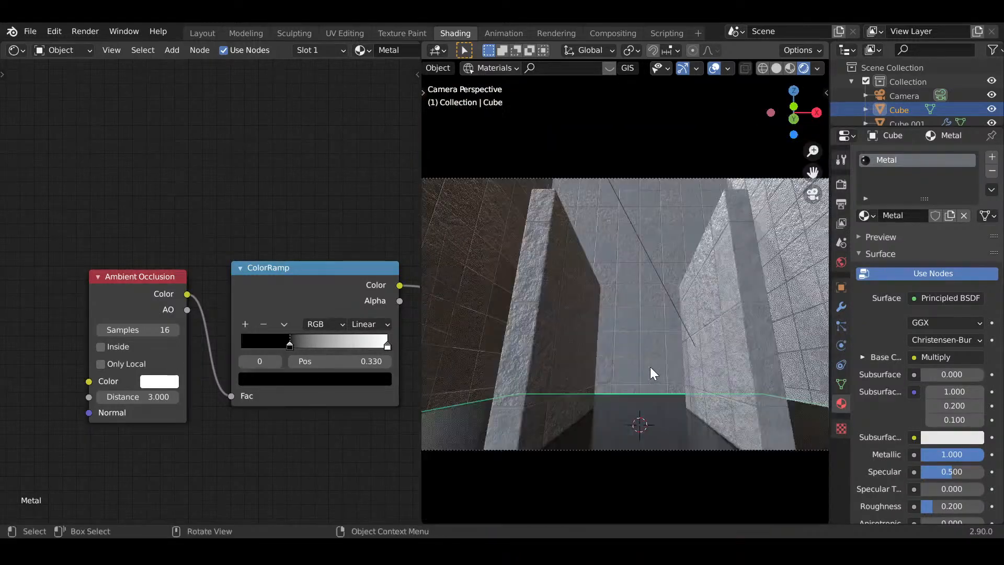
pyautogui.scroll(-4, 928, 112)
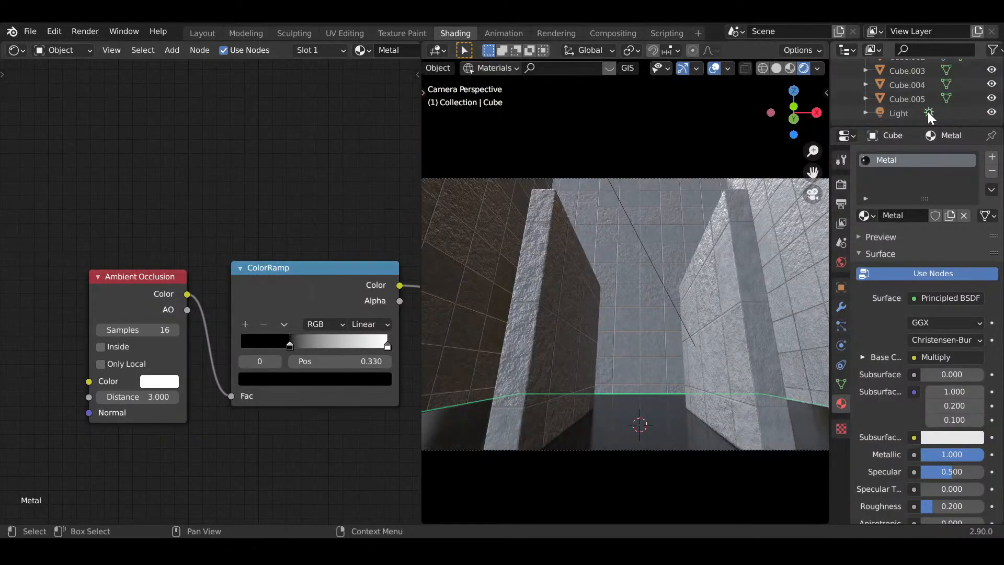
pyautogui.click(895, 111)
pyautogui.scroll(2, 632, 334)
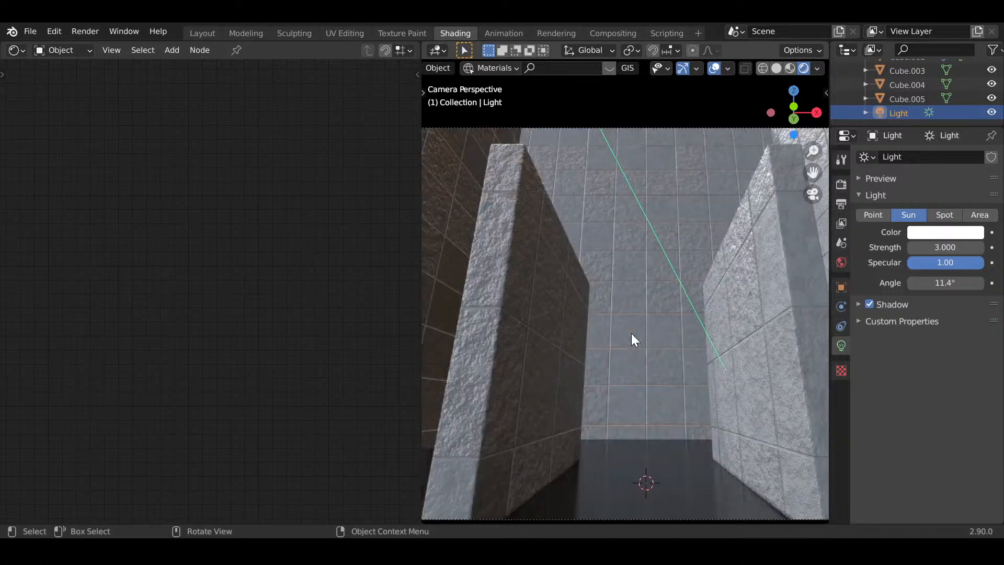
pyautogui.scroll(-2, 632, 337)
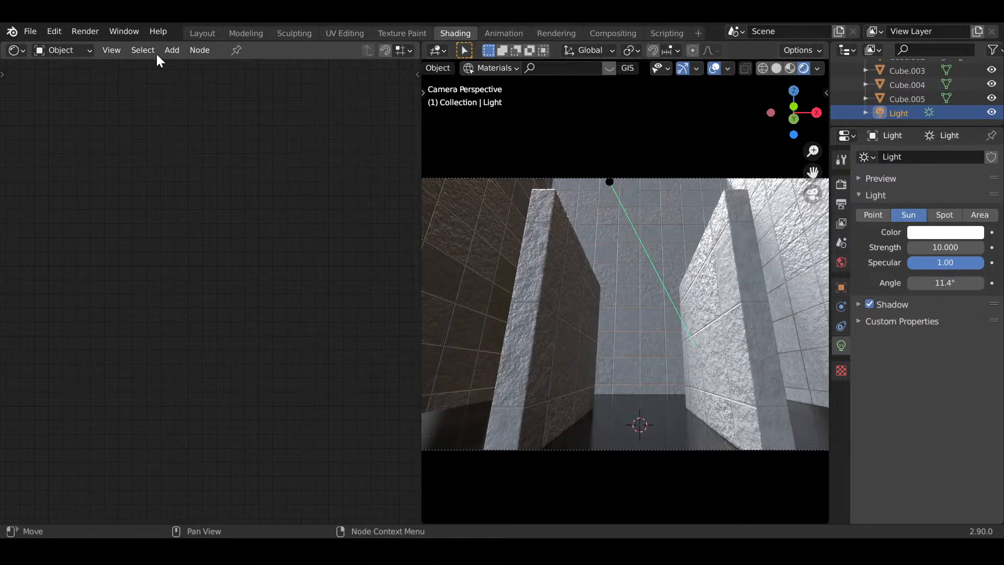
# - Switch the shader editor from the object material to the World shader
pyautogui.click(86, 51)
pyautogui.click(79, 81)
pyautogui.scroll(2, 256, 314)
pyautogui.moveTo(259, 316); pyautogui.dragTo(56, 216, button='middle')
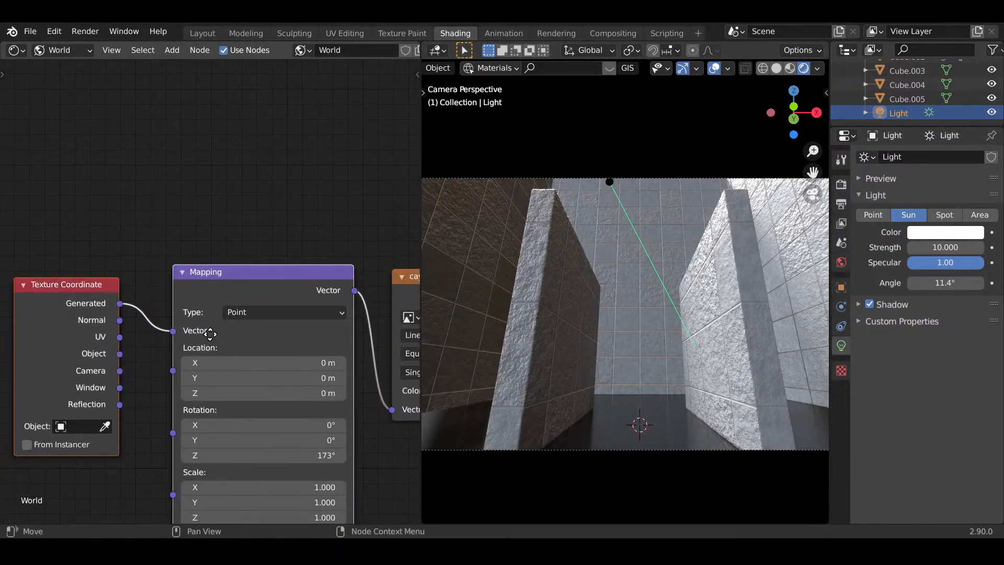
# - Set the strength of the World's Background node to 0.5
pyautogui.moveTo(314, 335); pyautogui.dragTo(101, 279, button='middle')
pyautogui.scroll(-1, 663, 329)
pyautogui.scroll(-4, 340, 312)
pyautogui.moveTo(339, 317); pyautogui.dragTo(153, 354, button='middle')
pyautogui.scroll(2, 193, 354)
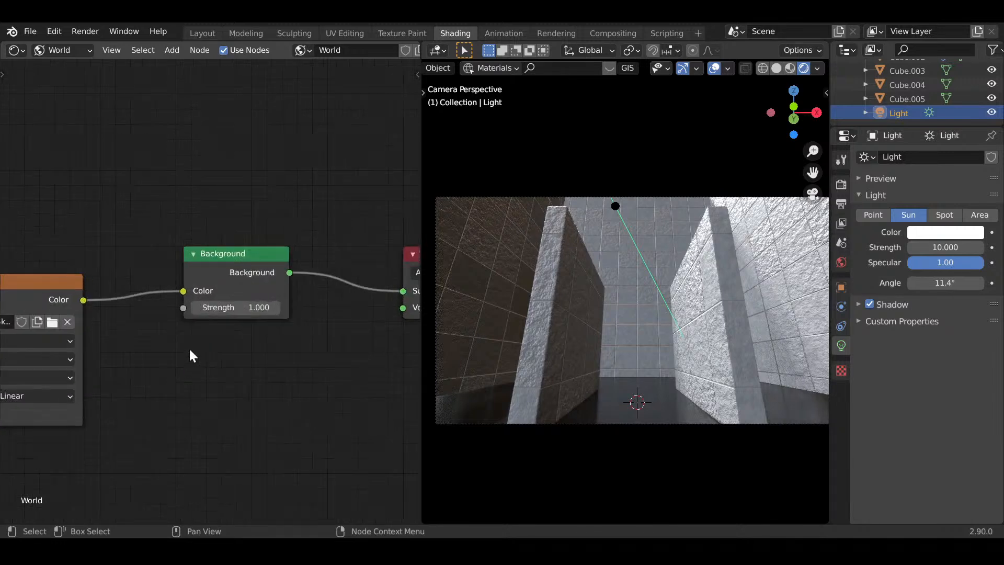
pyautogui.click(195, 309)
pyautogui.click(195, 309)
pyautogui.click(195, 309)
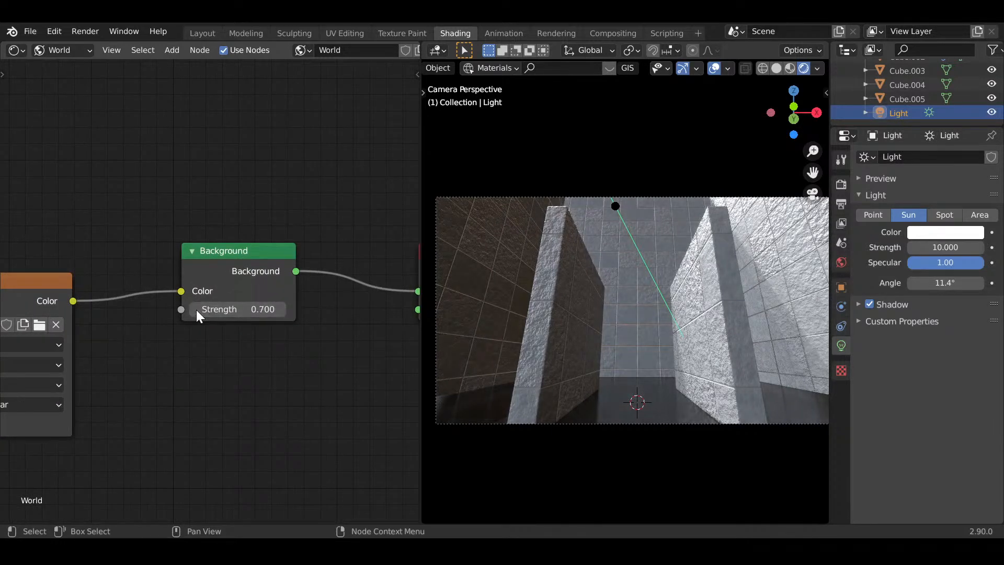
pyautogui.click(195, 309)
pyautogui.click(195, 309)
pyautogui.click(195, 308)
pyautogui.click(281, 309)
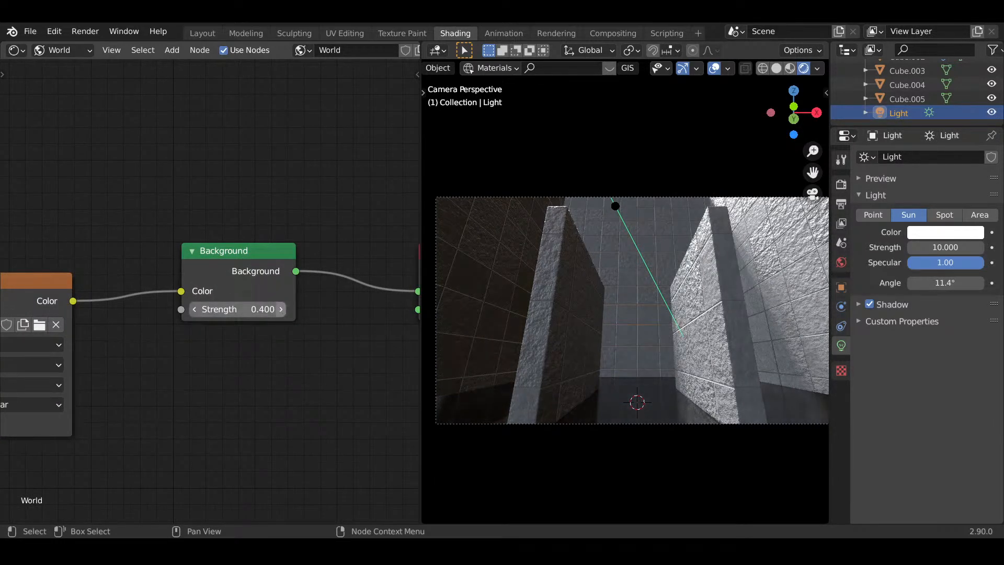
# - Set the scene's color management Look to High Contrast
pyautogui.click(842, 189)
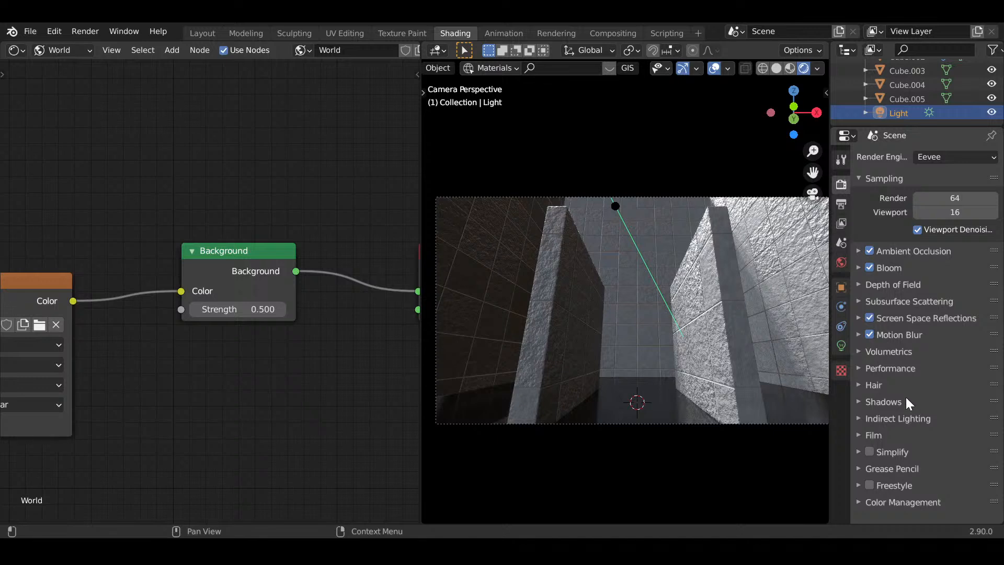
pyautogui.click(889, 501)
pyautogui.scroll(-5, 901, 485)
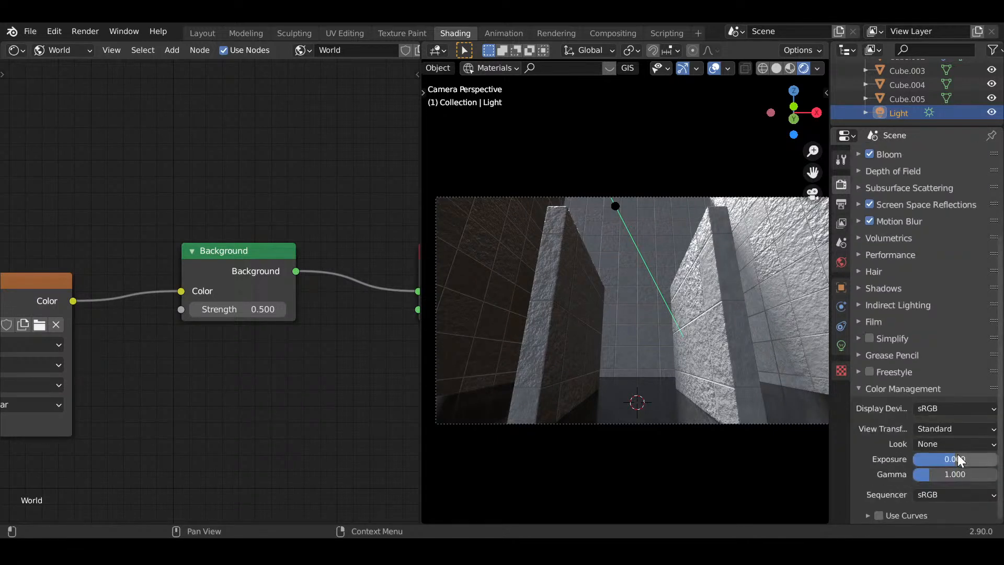
pyautogui.click(954, 445)
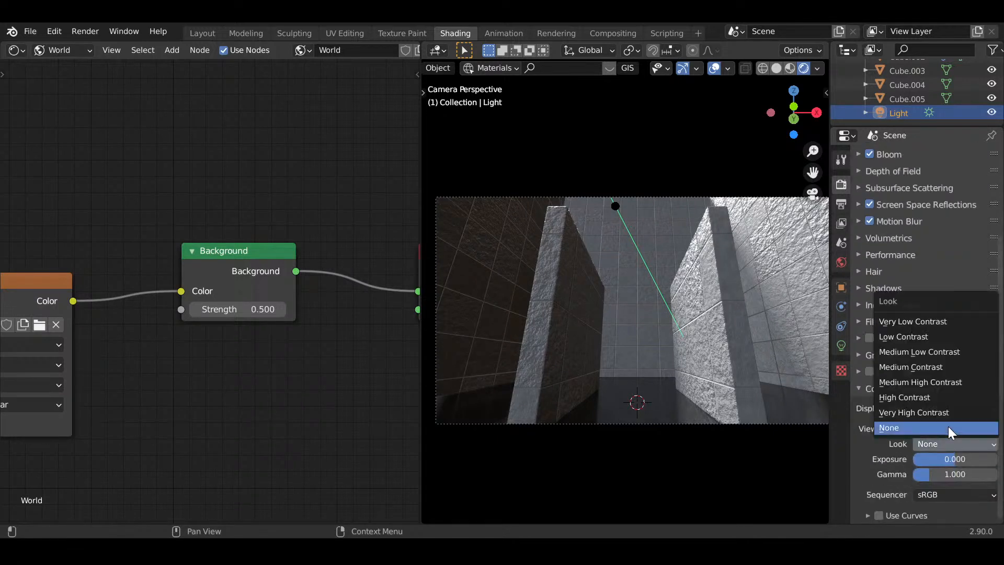
pyautogui.click(929, 400)
pyautogui.scroll(3, 706, 345)
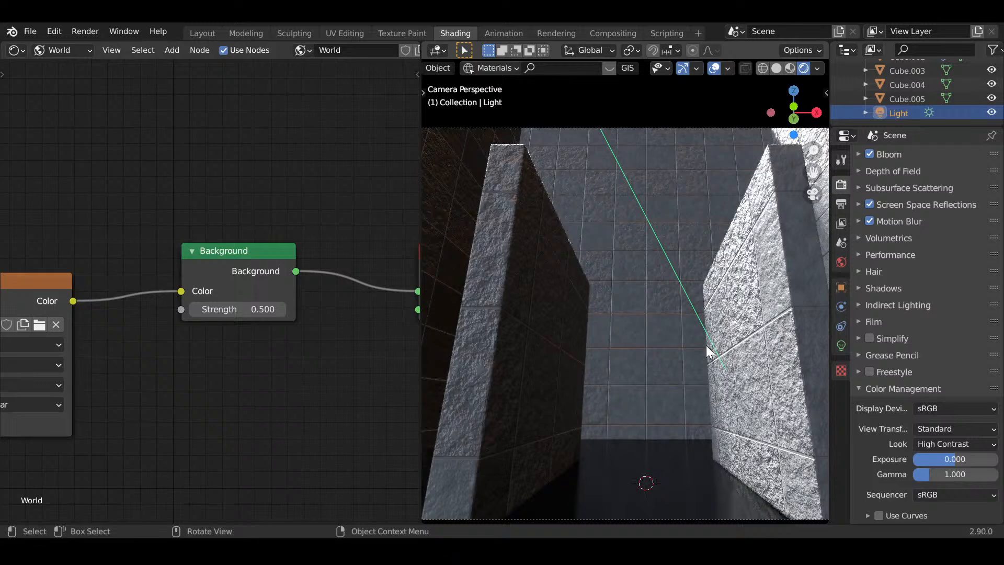
pyautogui.scroll(-2, 706, 345)
# - Move the Background and World Output nodes farther away from the cayley_interior_4k.hdr environment texture node
pyautogui.scroll(-4, 157, 426)
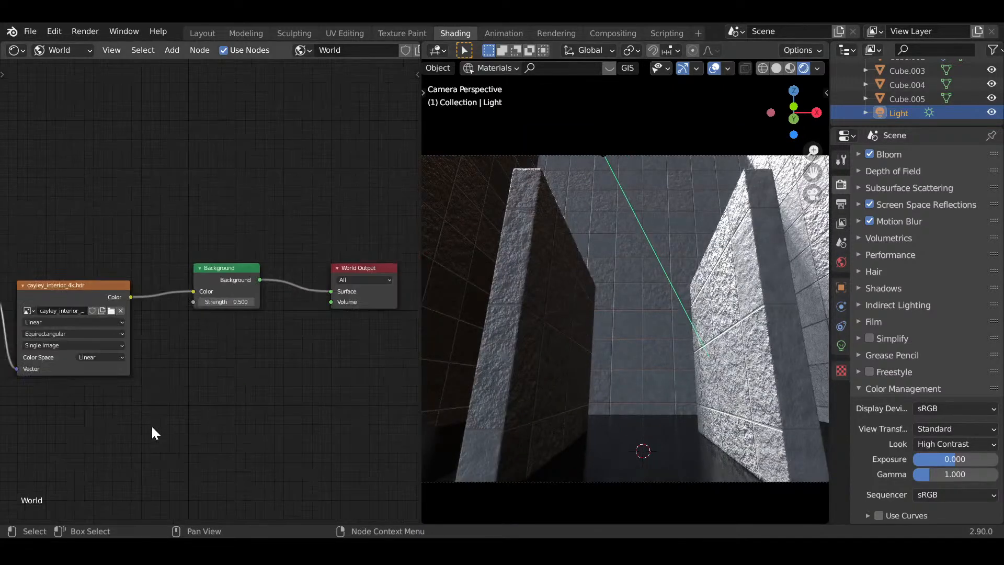
pyautogui.moveTo(170, 421)
pyautogui.mouseDown(button='middle')
pyautogui.moveTo(266, 446)
pyautogui.moveTo(262, 413)
pyautogui.moveTo(163, 417)
pyautogui.mouseUp(button='middle')
pyautogui.scroll(3, 163, 417)
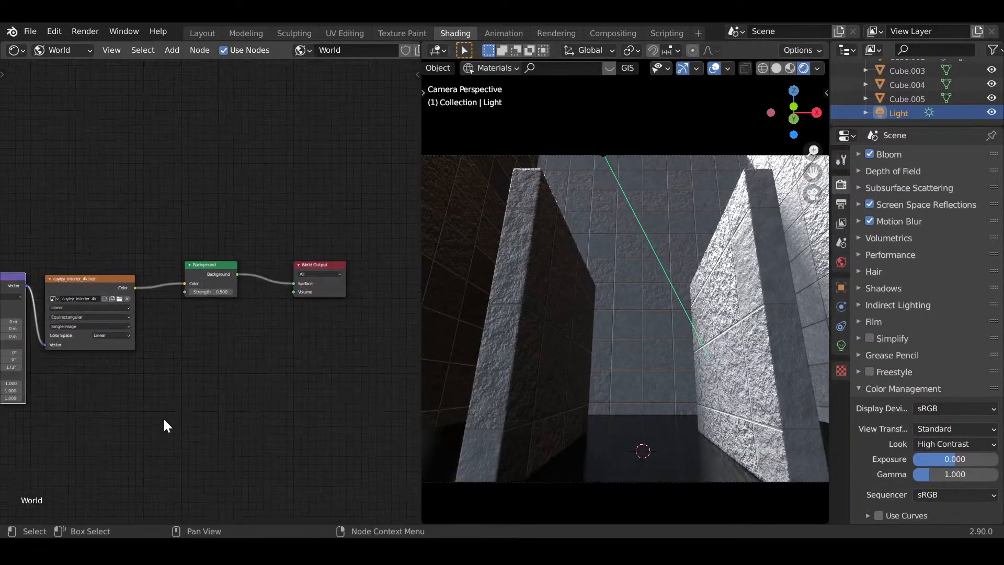
pyautogui.moveTo(227, 380); pyautogui.dragTo(147, 399, button='middle')
pyautogui.moveTo(114, 268); pyautogui.dragTo(336, 411)
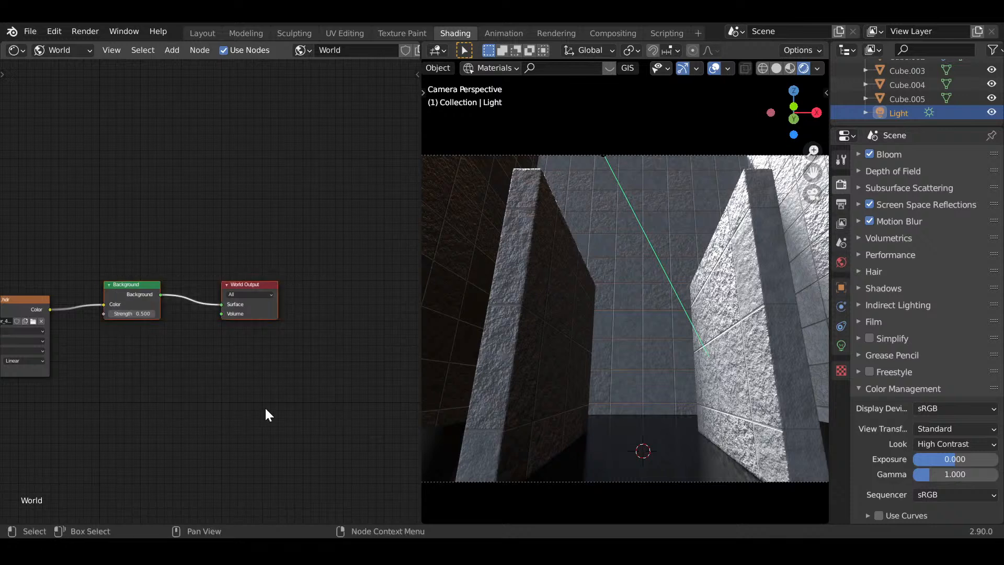
pyautogui.press('g')
pyautogui.click(414, 426)
# - Add a Hue/Saturation node on the link between the environment texture and the Background node
pyautogui.hotkey('shift', 'a')
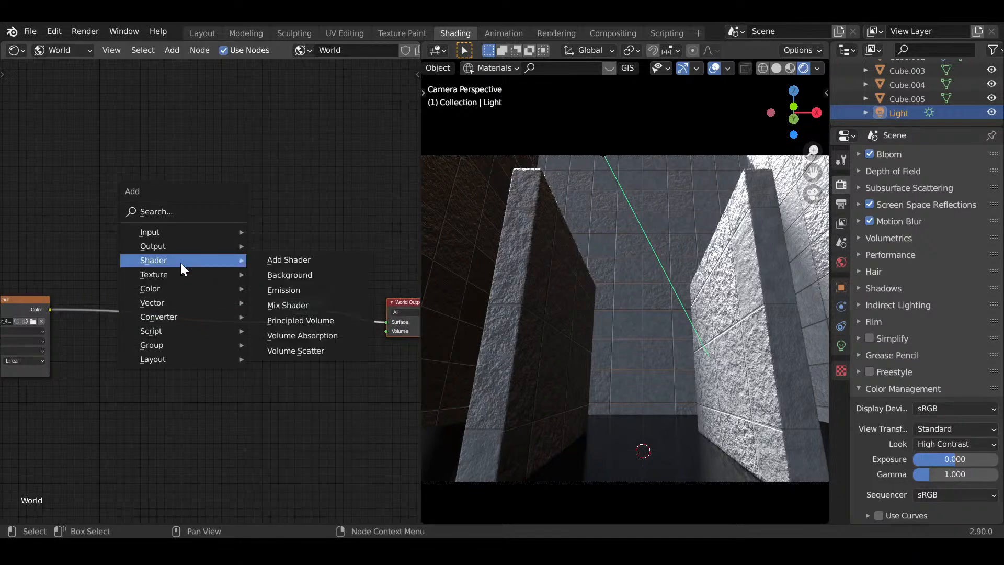
pyautogui.moveTo(166, 288)
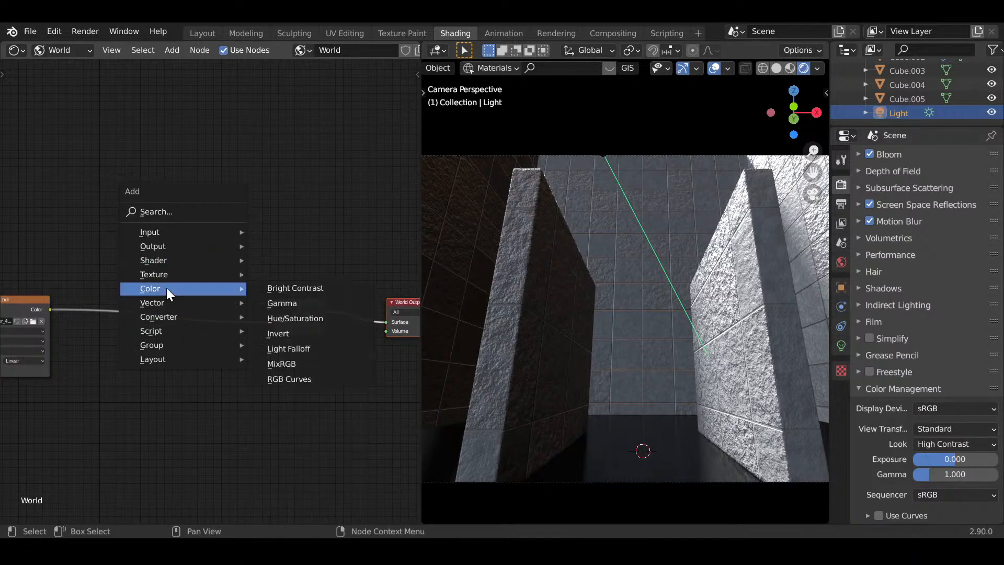
pyautogui.click(287, 323)
pyautogui.click(212, 278)
pyautogui.hotkey('shift', 'a')
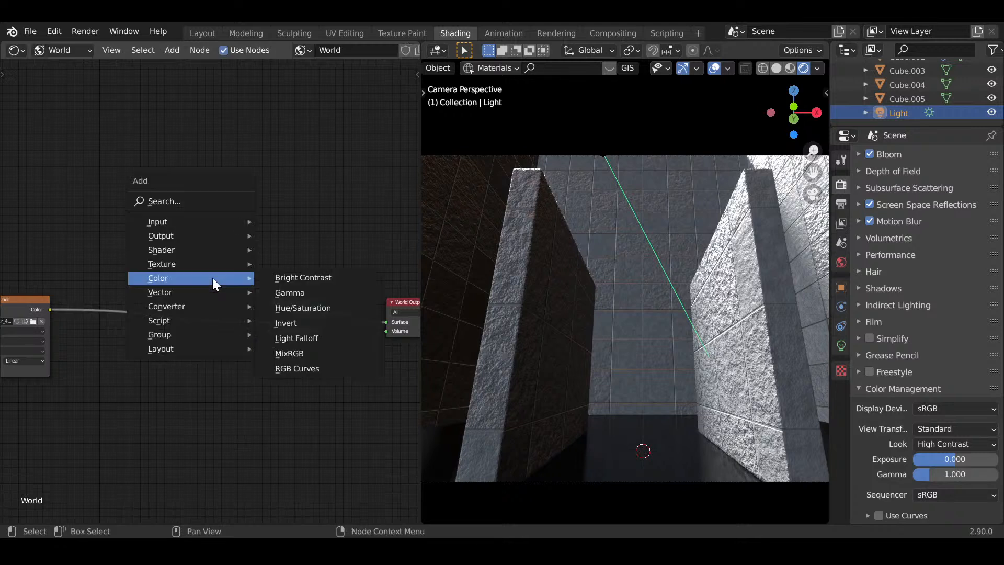
pyautogui.click(309, 312)
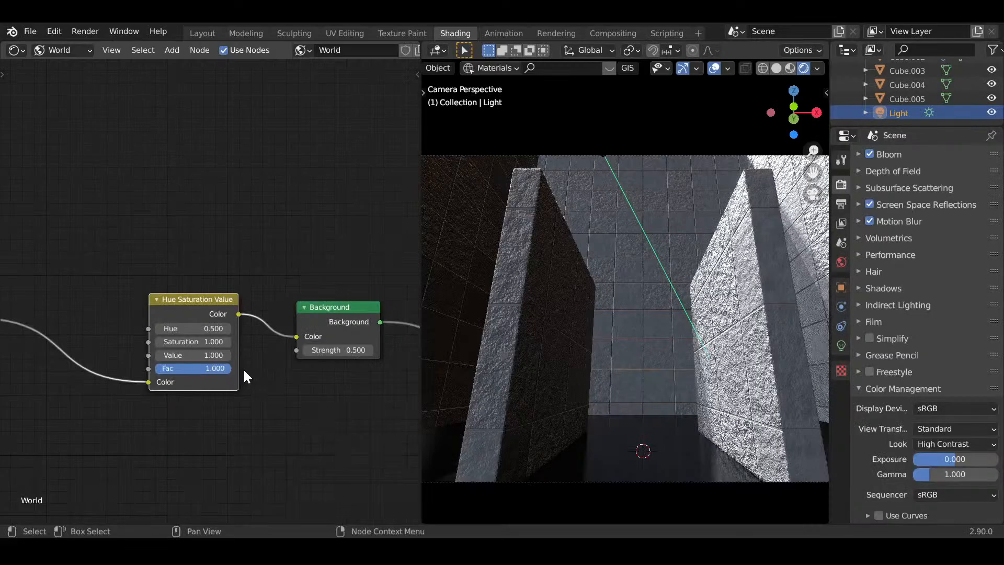
# - Undo the Hue/Saturation node's placement on the link and try adding an RGB Curves node instead
pyautogui.scroll(-4, 208, 321)
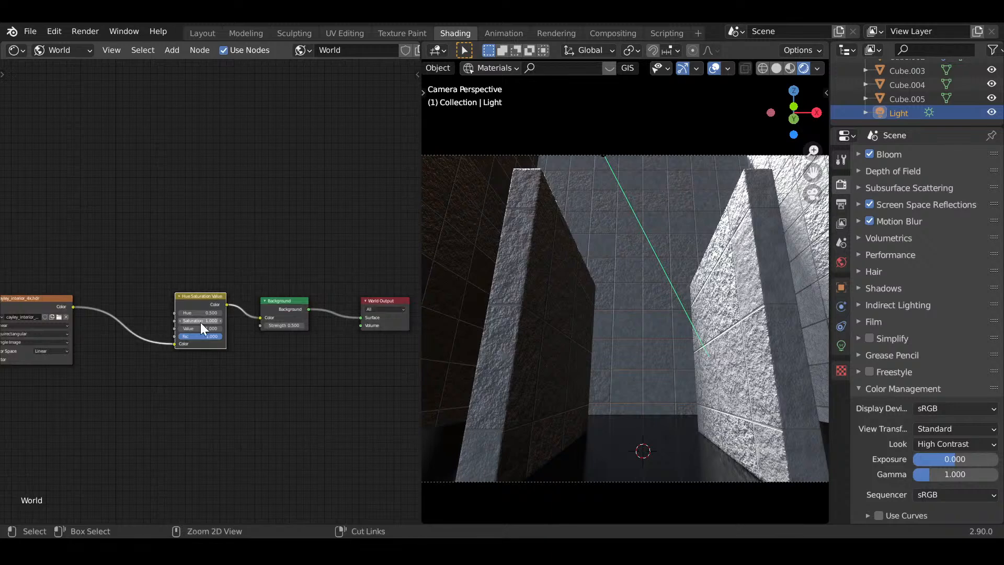
pyautogui.hotkey('ctrl', 'z')
pyautogui.hotkey('shift', 'a')
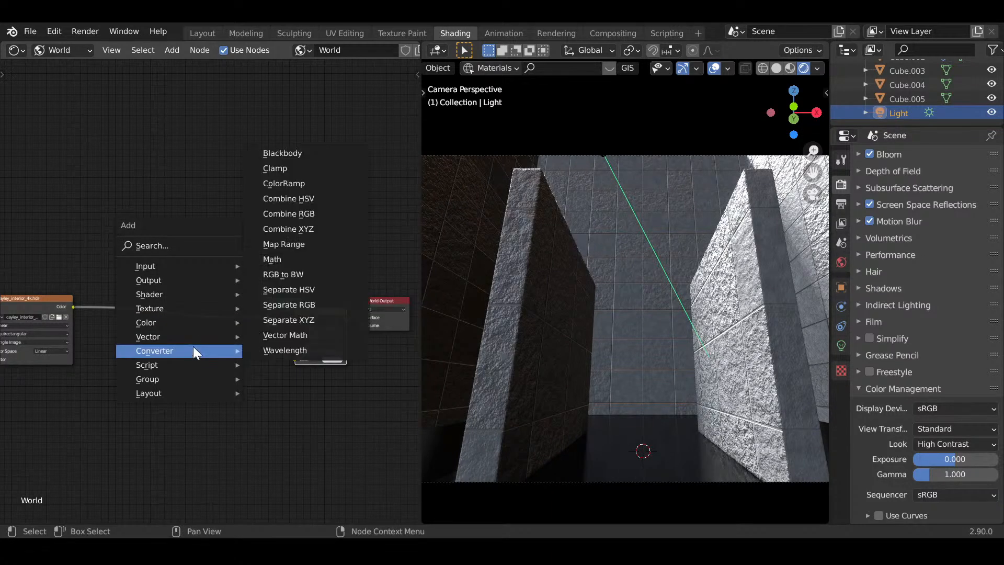
pyautogui.moveTo(174, 321)
pyautogui.click(306, 413)
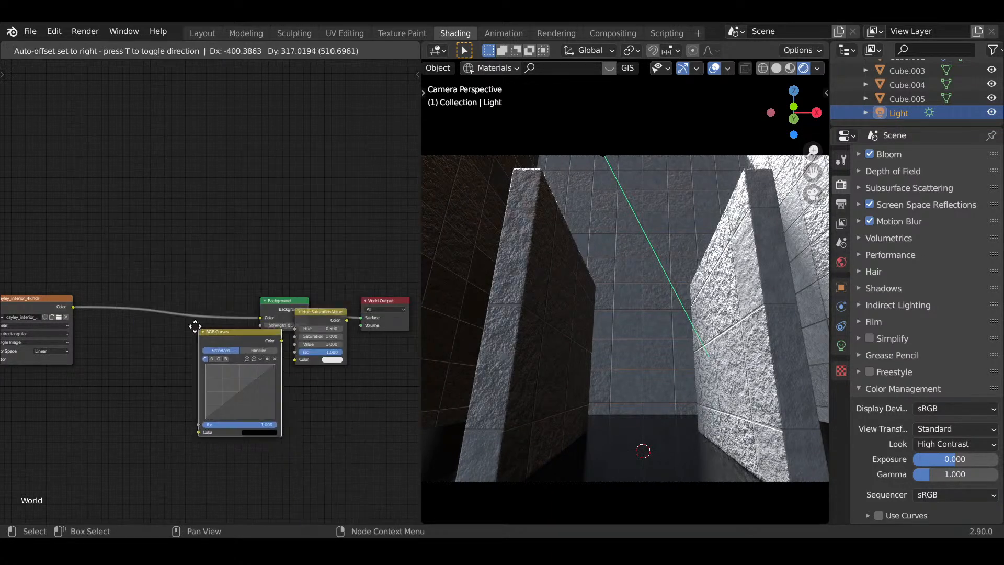
pyautogui.rightClick(157, 289)
pyautogui.hotkey('shift', 'a')
pyautogui.moveTo(151, 294)
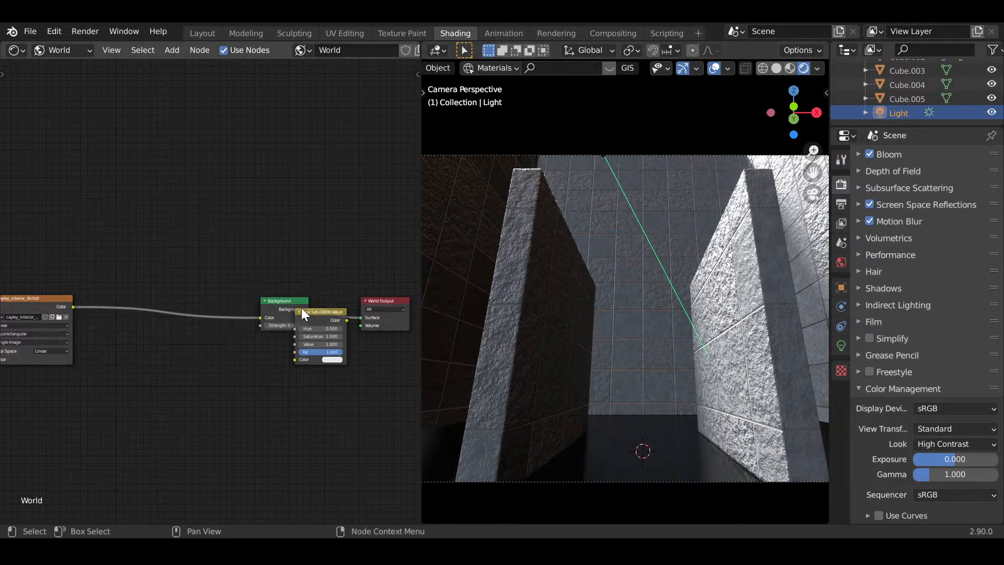
# - Insert the Hue/Saturation node between the environment texture and Background and set its saturation to 2
pyautogui.moveTo(314, 319); pyautogui.dragTo(203, 305)
pyautogui.scroll(3, 260, 345)
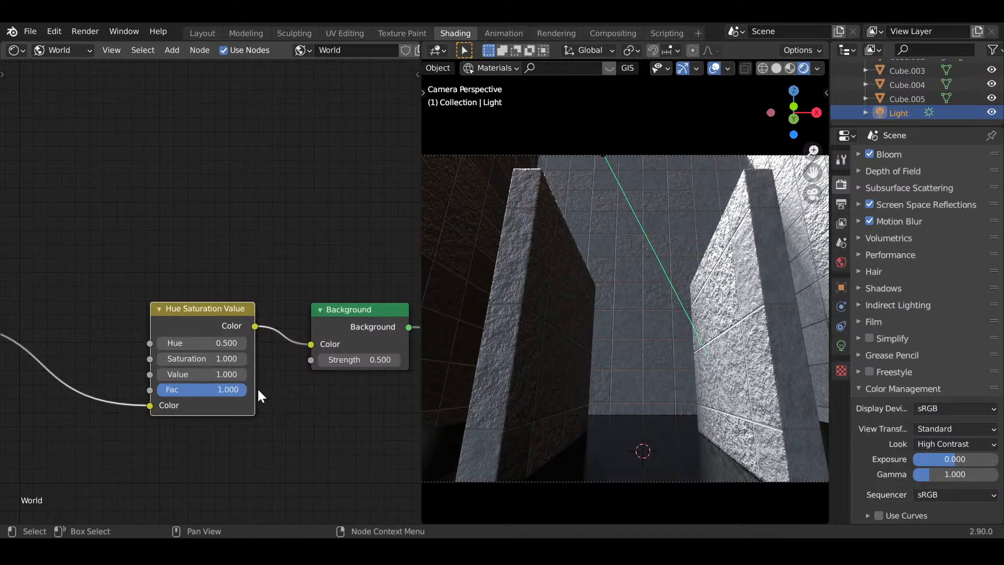
pyautogui.press('Return')
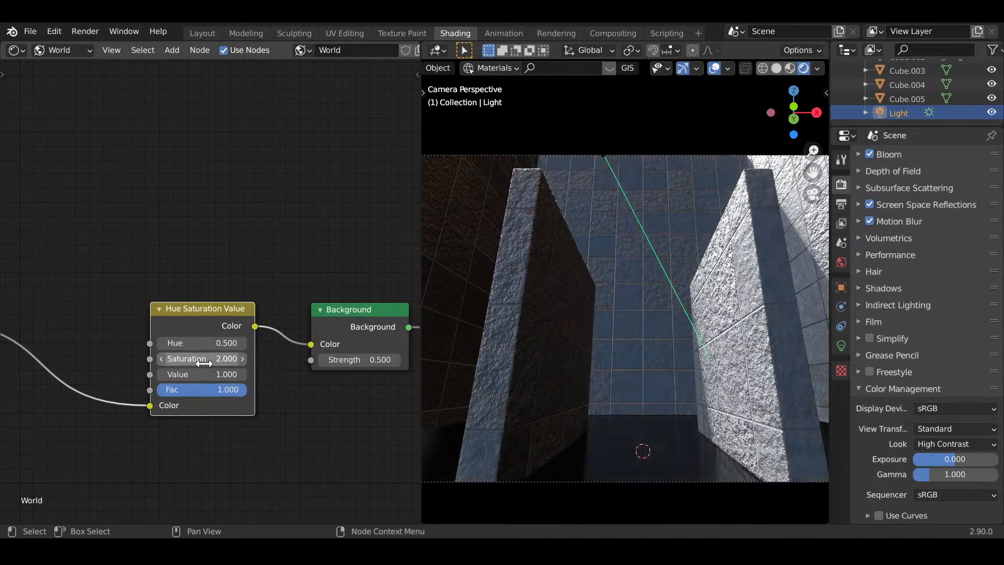
# - Set the Hue/Saturation node's hue to 0.8 in the World shader
pyautogui.click(243, 342)
pyautogui.click(243, 343)
pyautogui.click(243, 342)
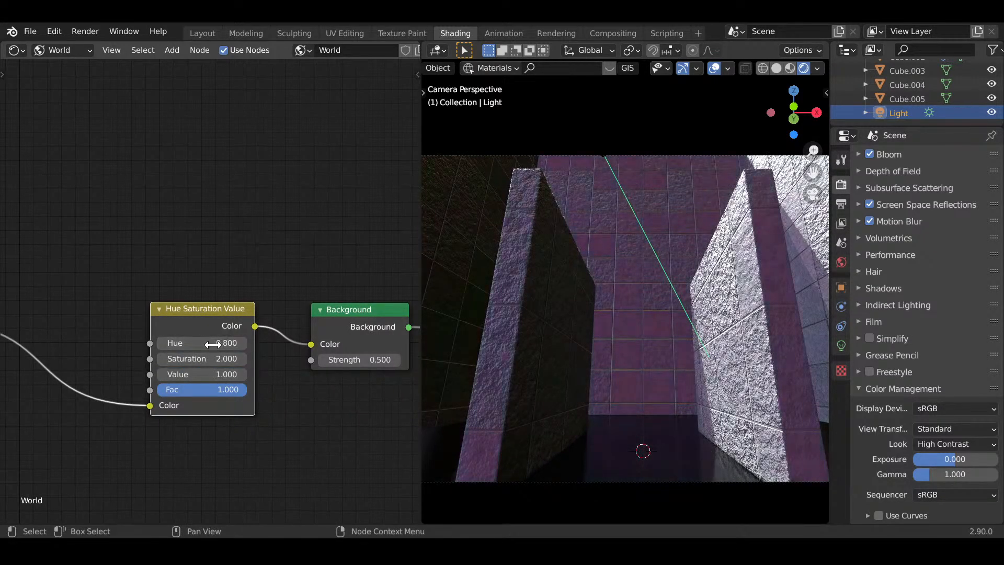
# - Set the Hue/Saturation node's hue to 0.5 in the World shader and check the result in the camera view
pyautogui.click(160, 343)
pyautogui.click(160, 343)
pyautogui.click(160, 343)
pyautogui.click(160, 343)
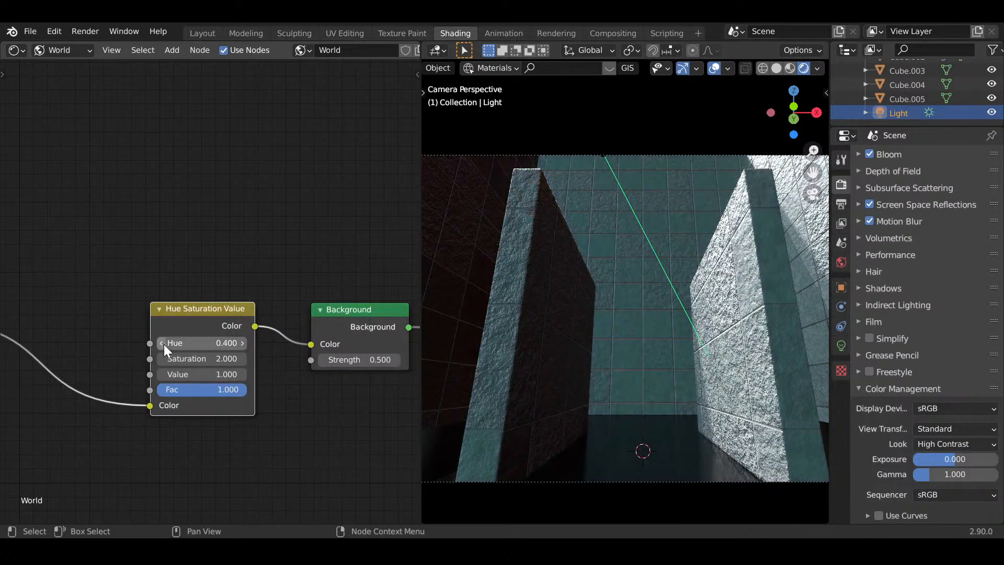
pyautogui.click(242, 343)
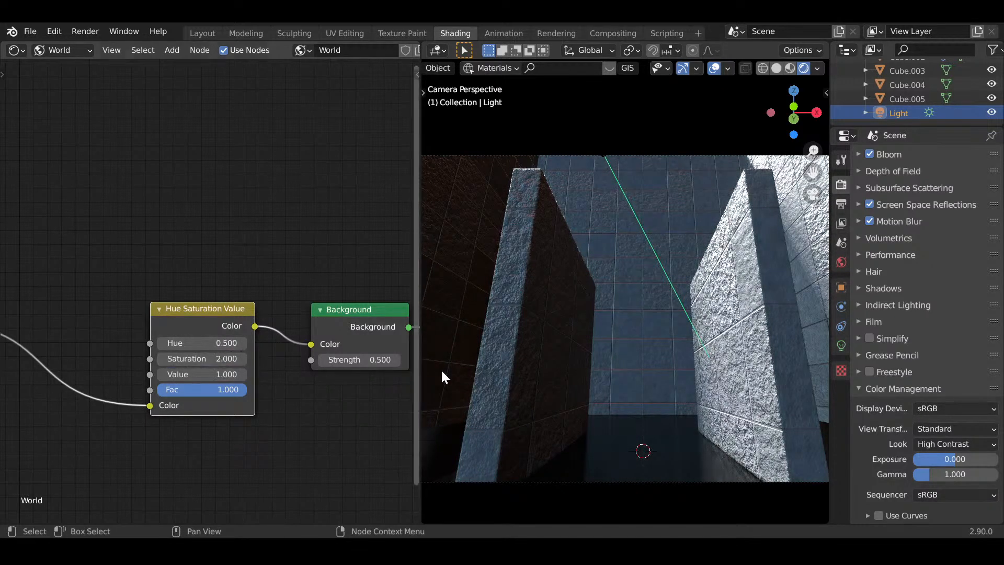
pyautogui.scroll(-2, 599, 323)
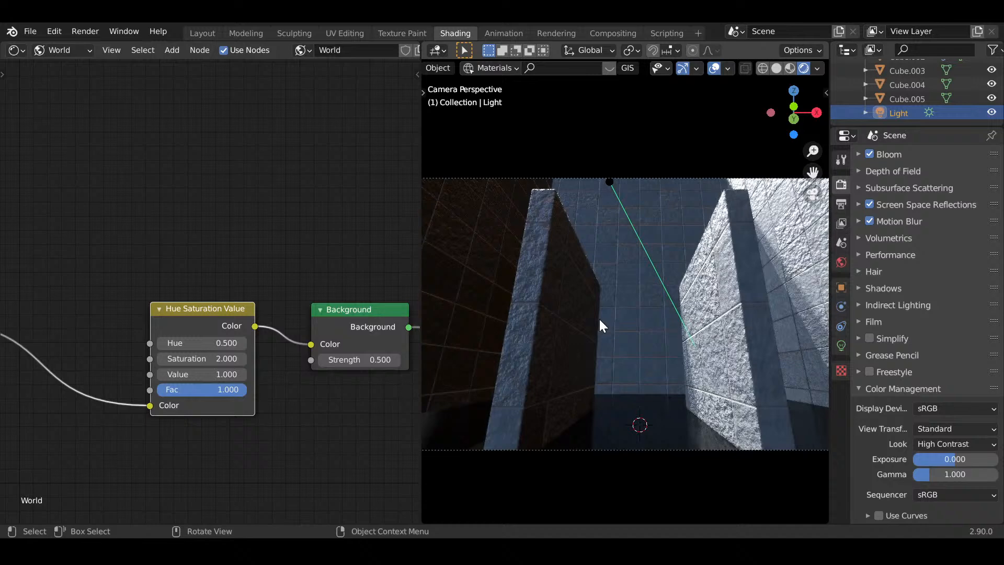
pyautogui.scroll(-2, 599, 324)
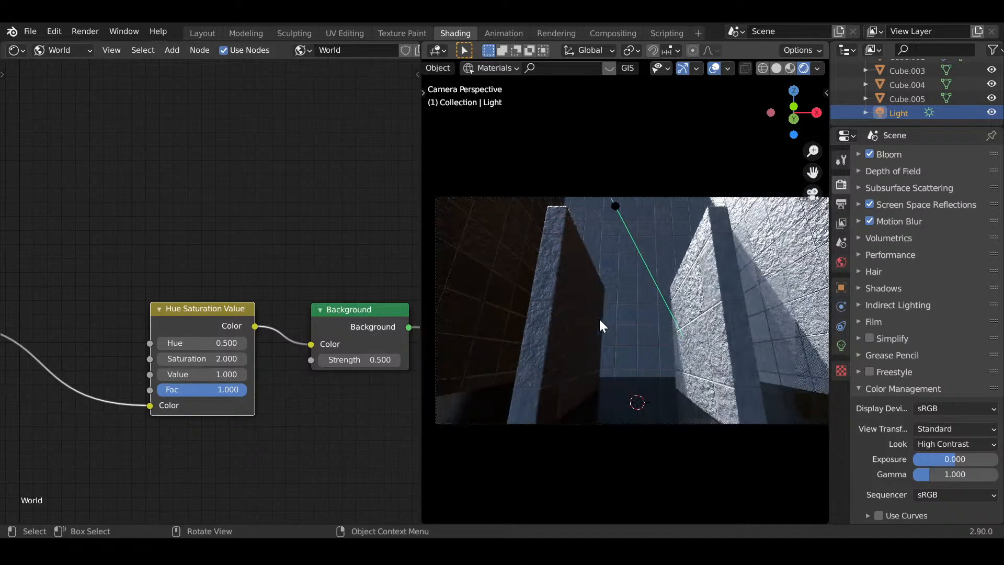
pyautogui.scroll(4, 599, 323)
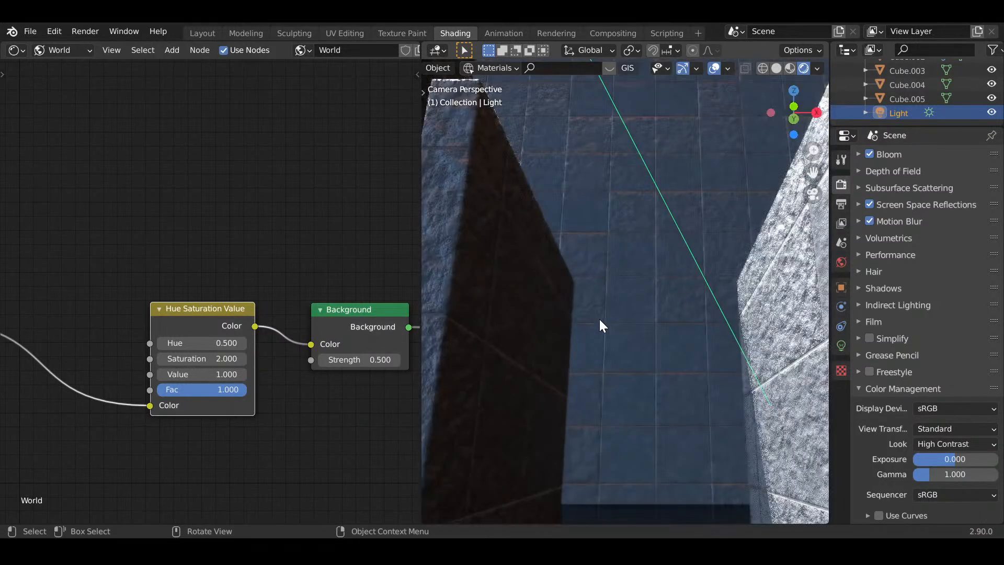
pyautogui.scroll(-1, 600, 323)
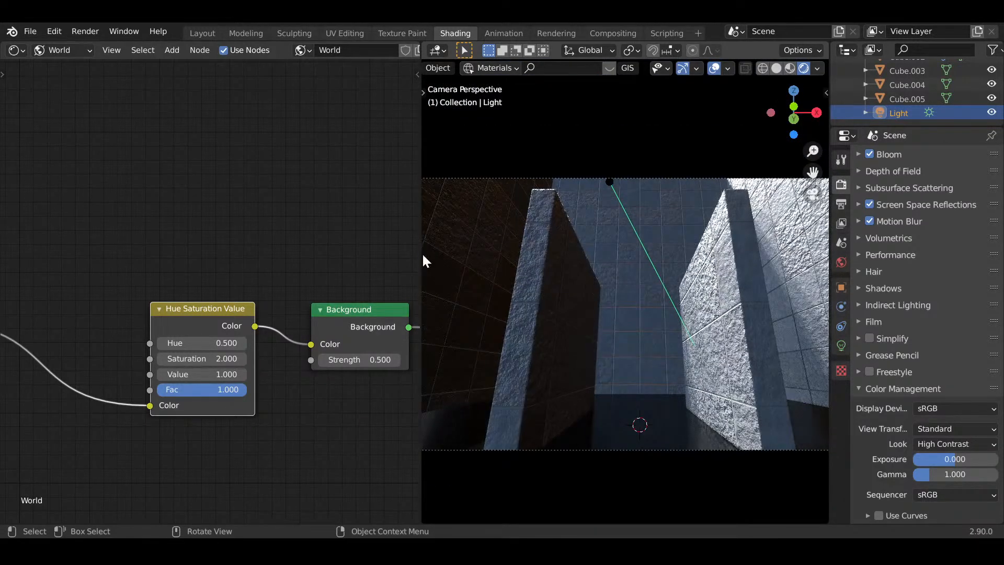
# - In the Layout workspace, add an ico sphere with 3 subdivisions and a 1 m radius at the world origin
pyautogui.click(202, 33)
pyautogui.moveTo(378, 207)
pyautogui.mouseDown(button='middle')
pyautogui.moveTo(437, 274)
pyautogui.moveTo(507, 244)
pyautogui.moveTo(447, 215)
pyautogui.moveTo(467, 241)
pyautogui.moveTo(471, 294)
pyautogui.moveTo(420, 313)
pyautogui.moveTo(395, 355)
pyautogui.moveTo(484, 343)
pyautogui.moveTo(489, 298)
pyautogui.mouseUp(button='middle')
pyautogui.hotkey('shift', 'a')
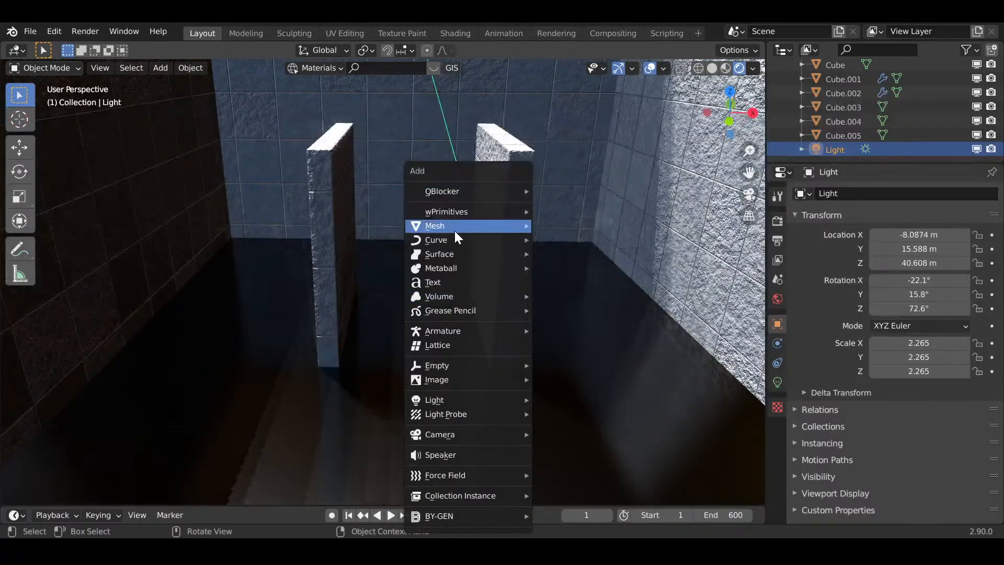
pyautogui.moveTo(454, 230)
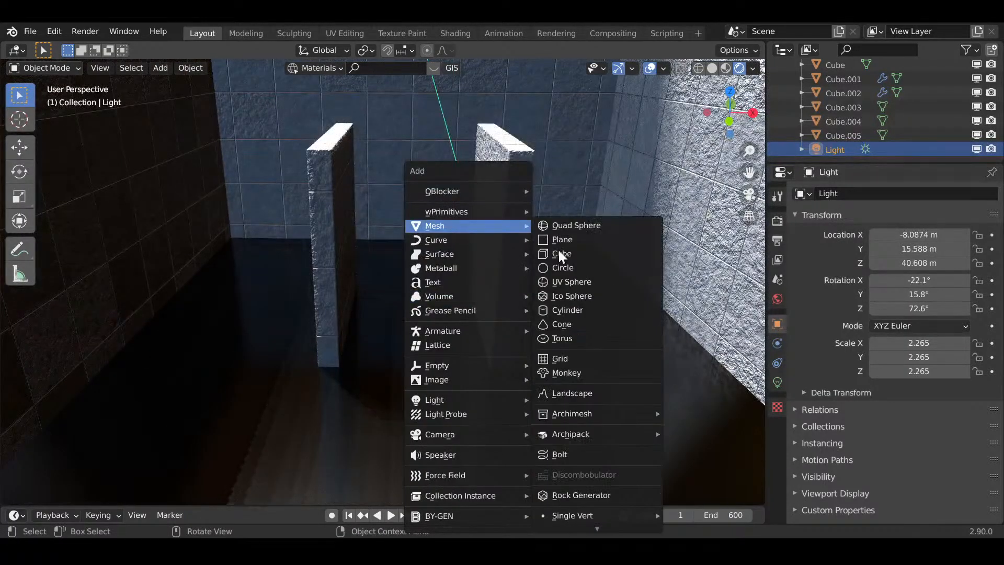
pyautogui.click(603, 296)
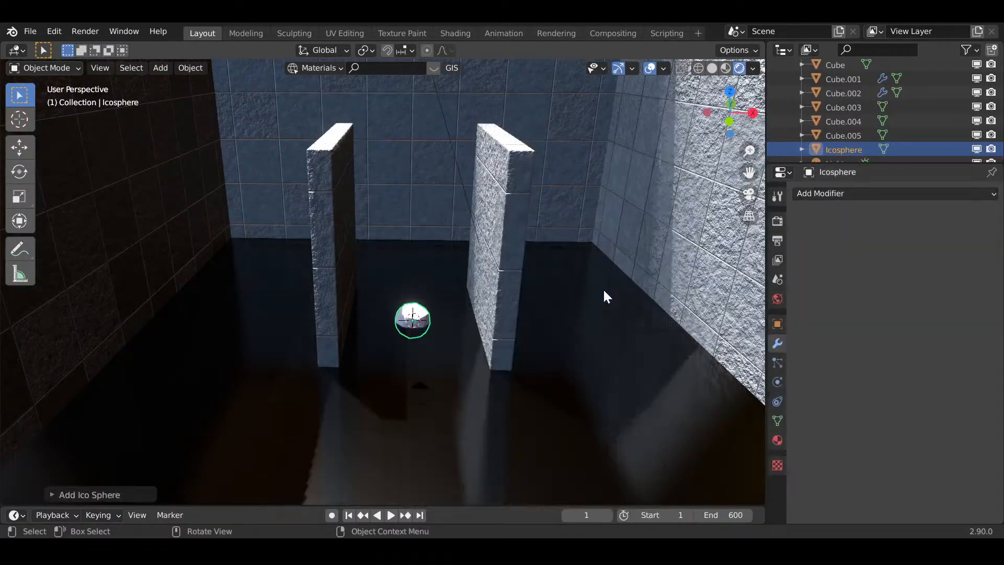
pyautogui.click(56, 494)
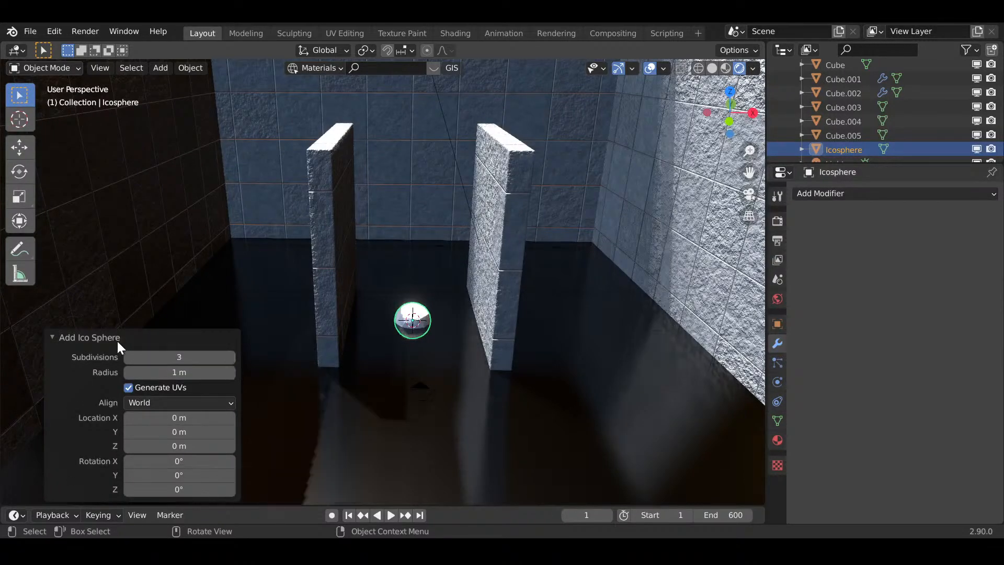
pyautogui.click(81, 337)
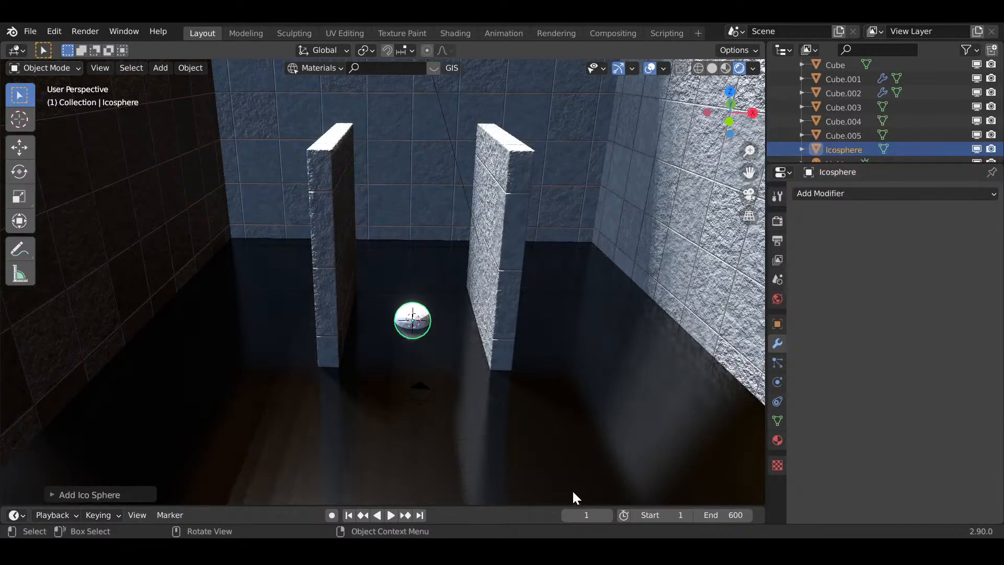
# - Show the viewport in solid shading and shade the ico sphere smooth
pyautogui.moveTo(572, 489); pyautogui.dragTo(723, 79, button='middle')
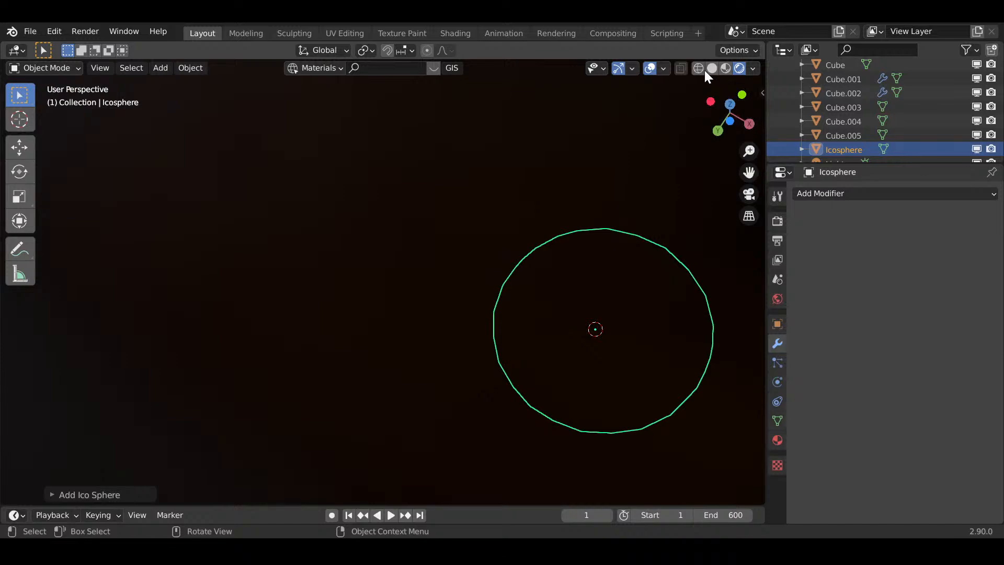
pyautogui.click(711, 69)
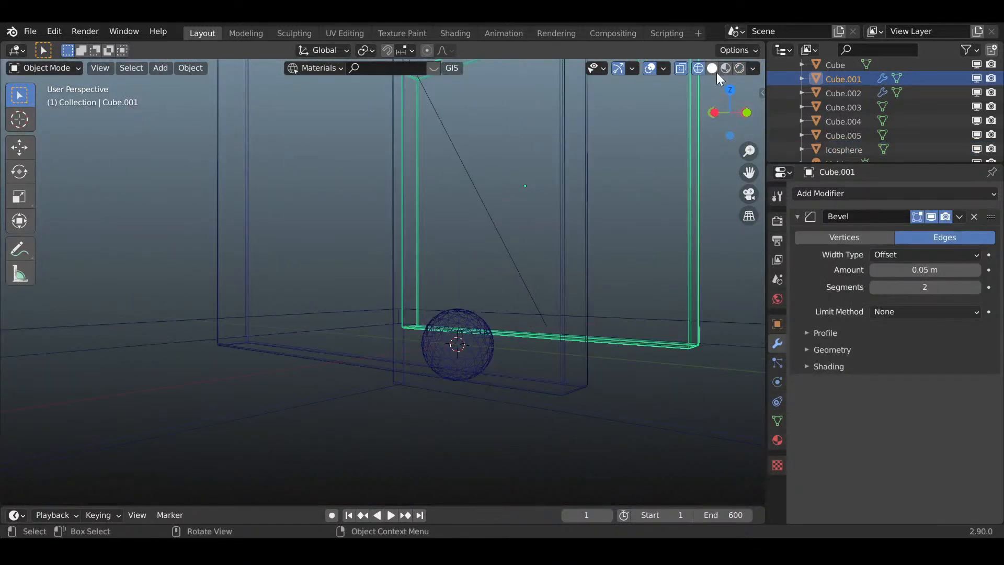
pyautogui.hotkey('alt', 'z')
pyautogui.moveTo(444, 332); pyautogui.dragTo(390, 283, button='middle')
pyautogui.click(391, 282)
pyautogui.rightClick(390, 281)
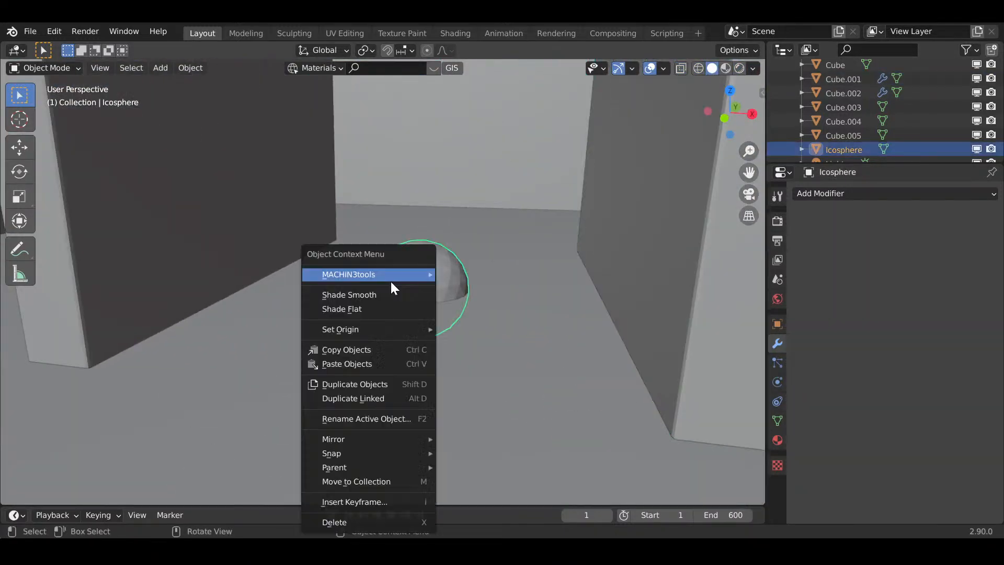
pyautogui.click(341, 309)
# - Raise the ico sphere along Z and move it along Y beyond the floor's open front edge
pyautogui.scroll(-5, 377, 300)
pyautogui.press('g')
pyautogui.press('z')
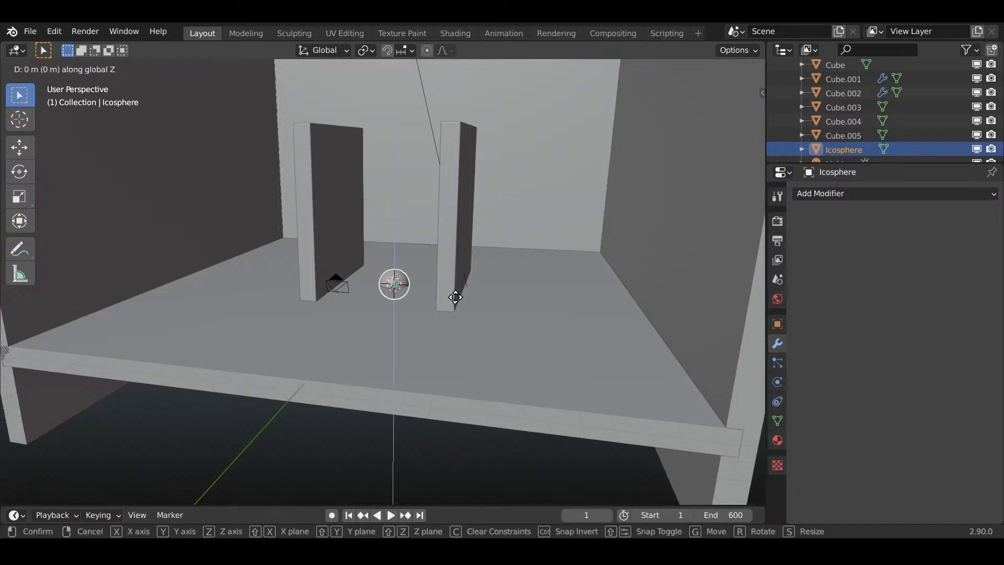
pyautogui.click(451, 263)
pyautogui.press('g')
pyautogui.press('y')
pyautogui.click(267, 448)
# - Frame the ico sphere and give it a new material with Emission as its surface shader
pyautogui.moveTo(267, 447); pyautogui.dragTo(454, 357, button='middle')
pyautogui.press('`')
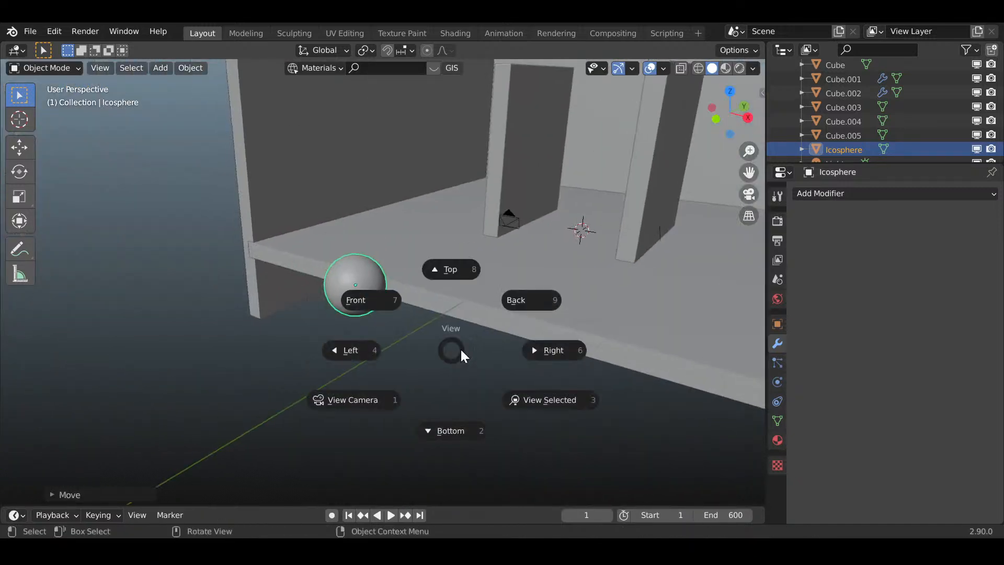
pyautogui.click(537, 402)
pyautogui.scroll(-2, 544, 392)
pyautogui.click(778, 440)
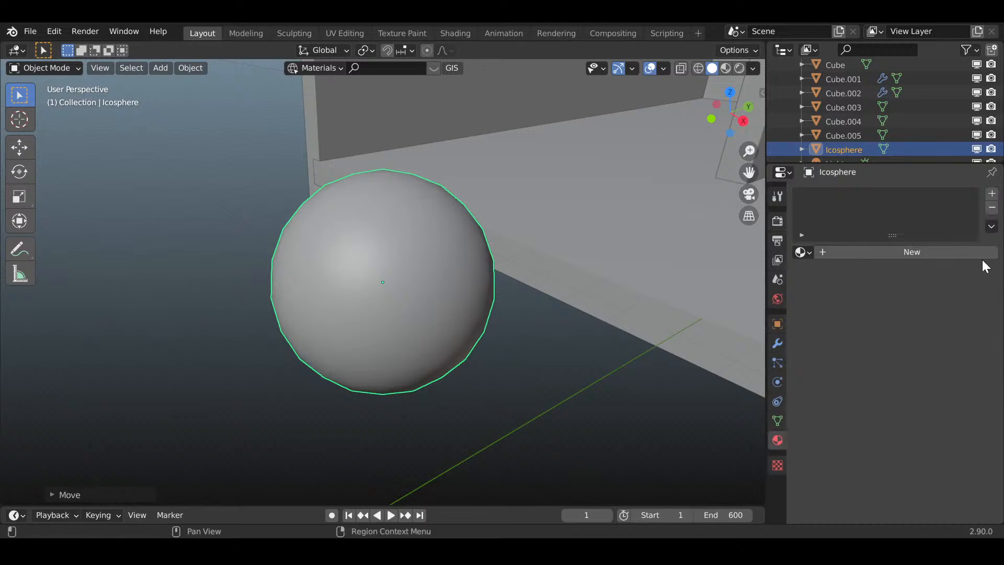
pyautogui.click(912, 252)
pyautogui.click(905, 336)
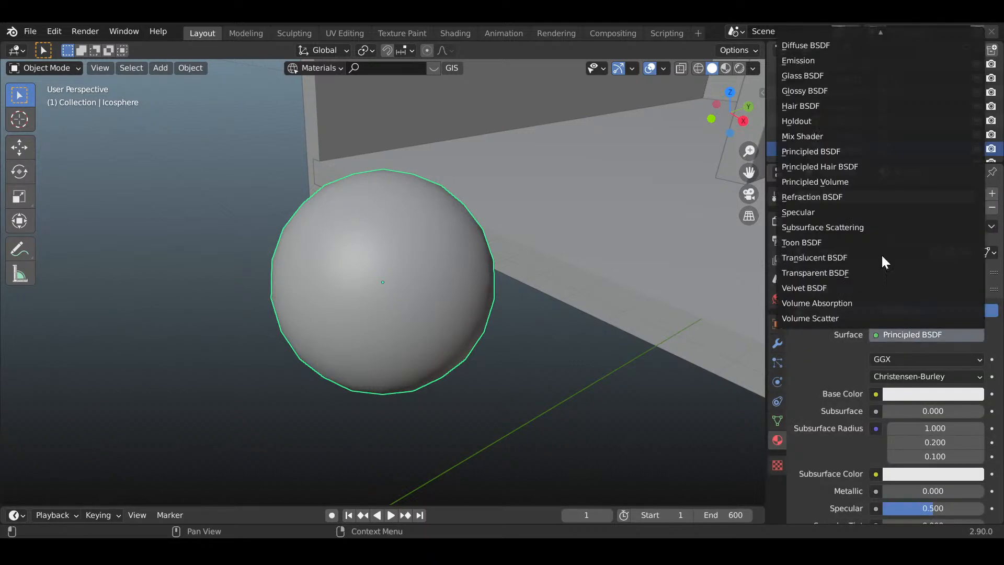
pyautogui.click(800, 61)
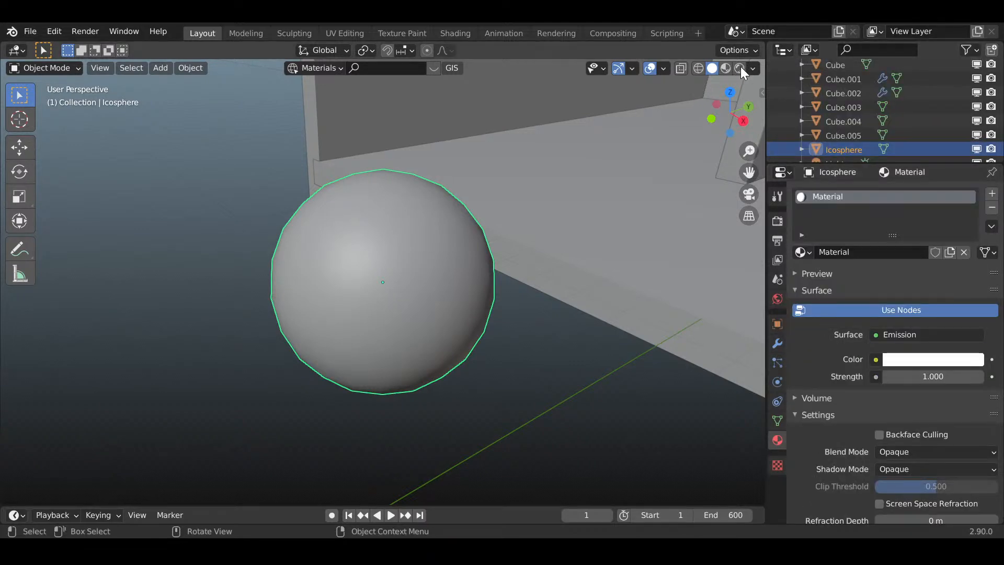
# - Show the viewport in rendered shading and set the sphere's emission strength to 10
pyautogui.click(739, 68)
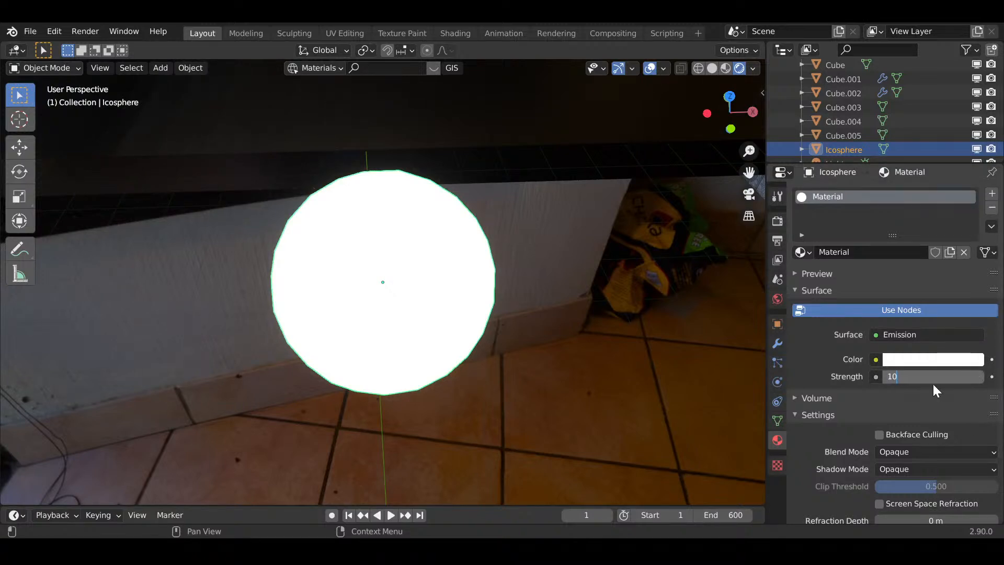
pyautogui.write('10')
pyautogui.press('Return')
# - Set the sphere's emission color to the blue 457EFF, judging the glow against the room
pyautogui.click(933, 359)
pyautogui.click(922, 194)
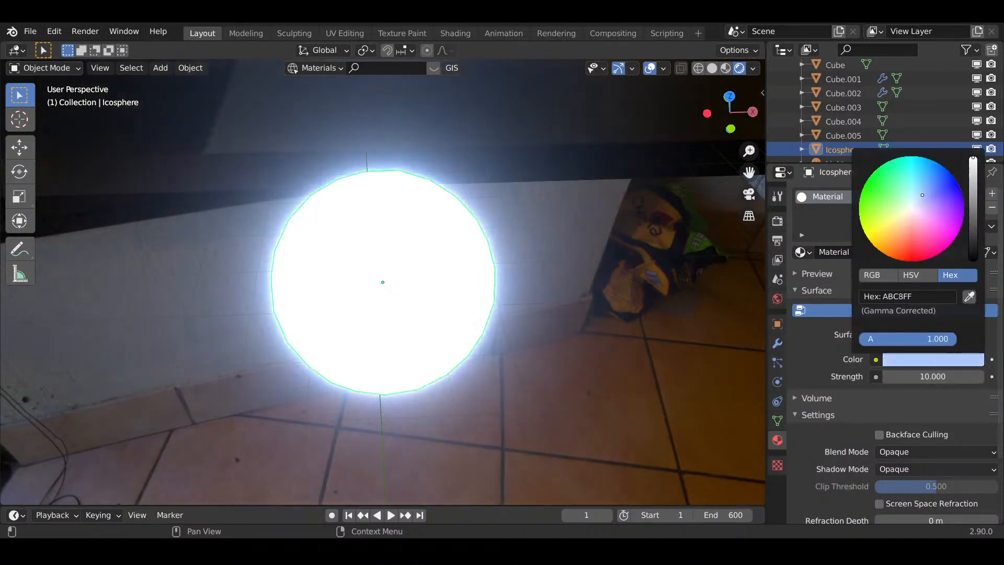
pyautogui.moveTo(922, 194); pyautogui.dragTo(931, 174)
pyautogui.scroll(-4, 485, 341)
pyautogui.moveTo(485, 341); pyautogui.dragTo(529, 303, button='middle')
pyautogui.scroll(4, 528, 304)
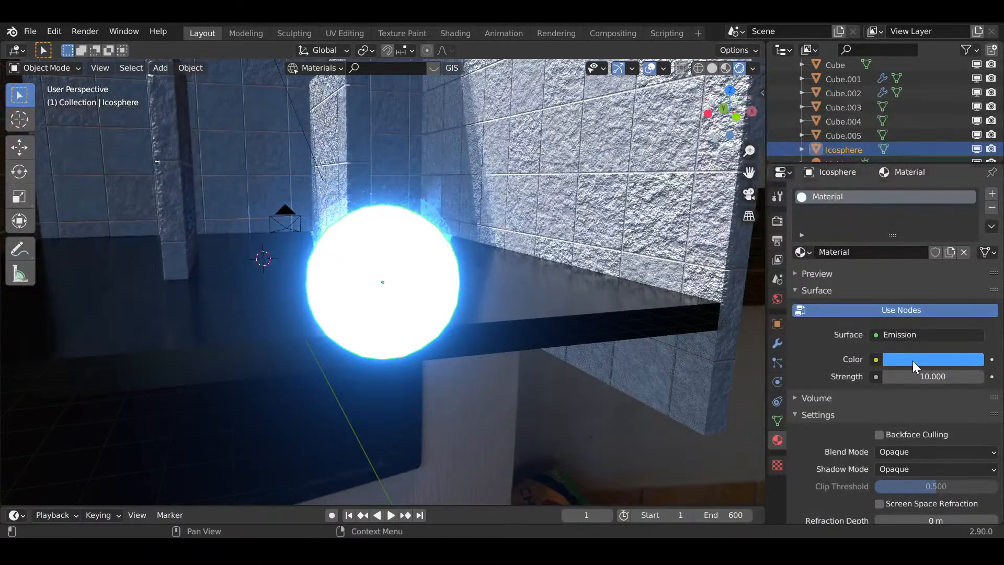
pyautogui.click(915, 366)
pyautogui.moveTo(948, 200)
pyautogui.mouseDown()
pyautogui.moveTo(934, 166)
pyautogui.moveTo(937, 179)
pyautogui.mouseUp()
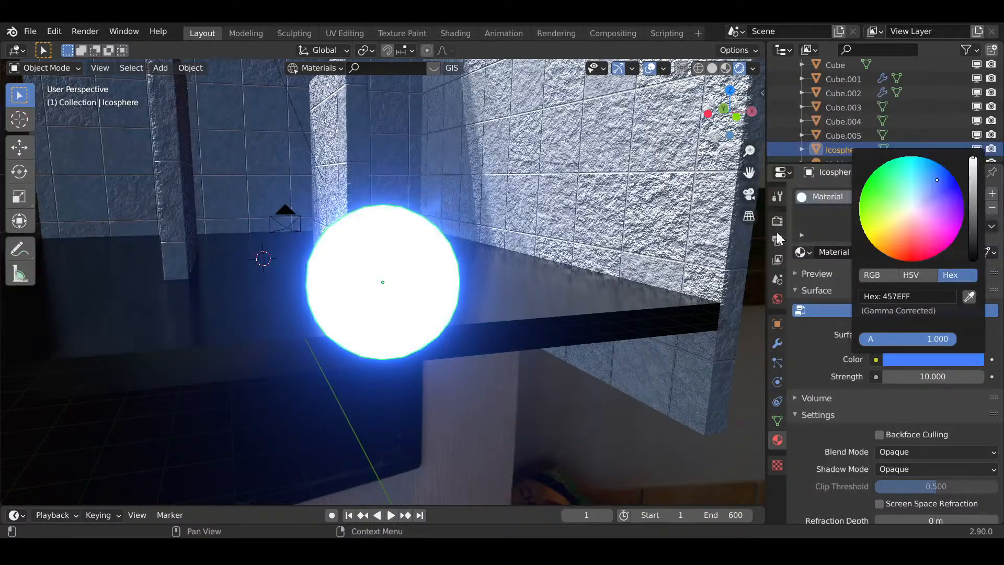
pyautogui.scroll(-4, 601, 324)
pyautogui.moveTo(601, 325); pyautogui.dragTo(565, 369, button='middle')
pyautogui.scroll(3, 569, 373)
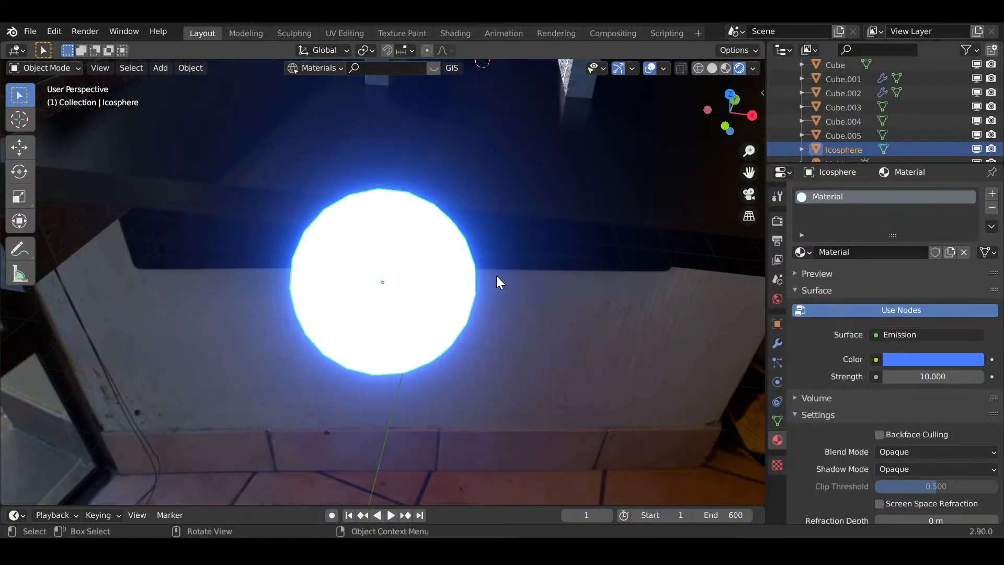
# - Add a Subdivision Surface modifier to the ico sphere and set its render level to 1
pyautogui.click(778, 343)
pyautogui.click(833, 194)
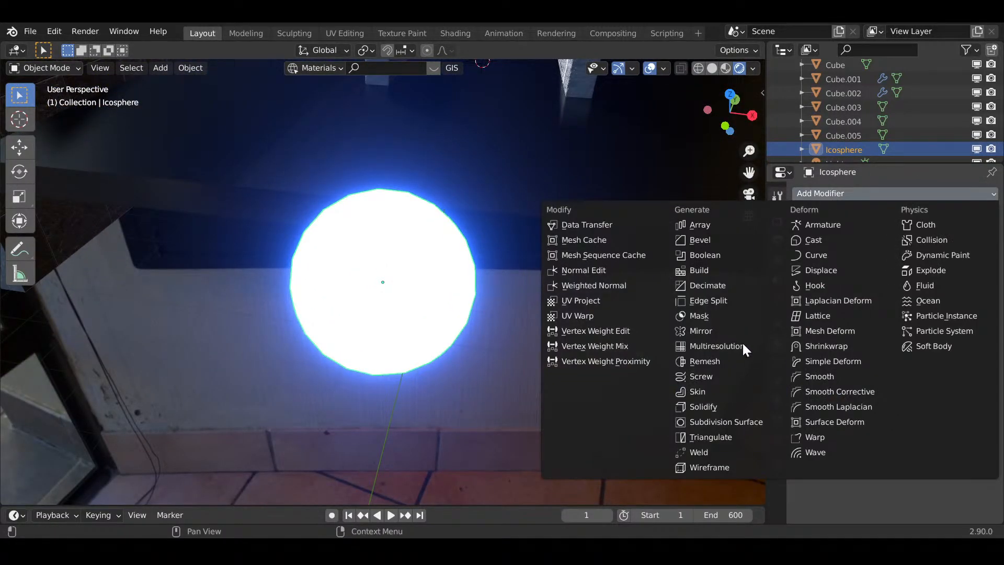
pyautogui.click(739, 423)
pyautogui.moveTo(516, 327); pyautogui.dragTo(127, 283, button='middle')
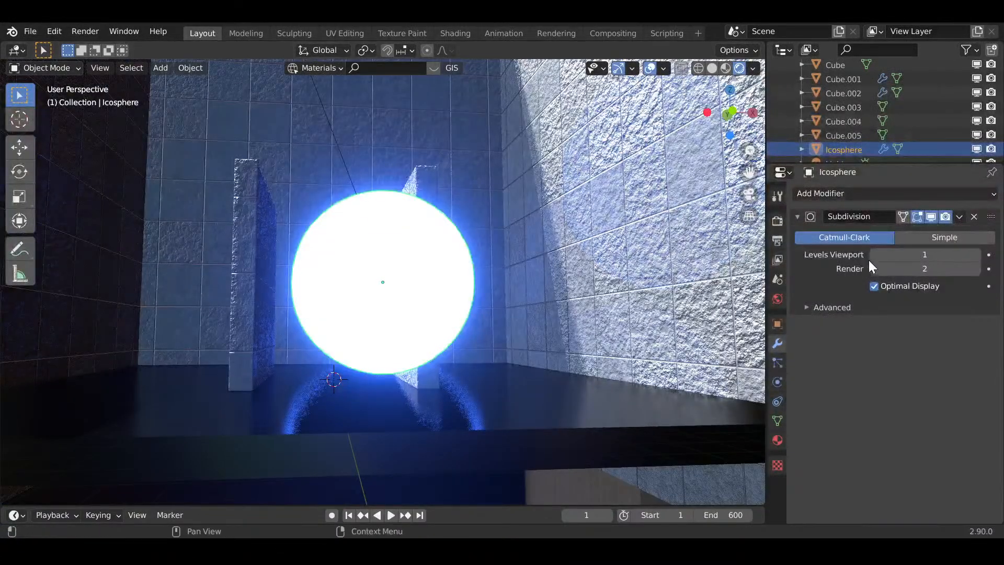
pyautogui.click(874, 269)
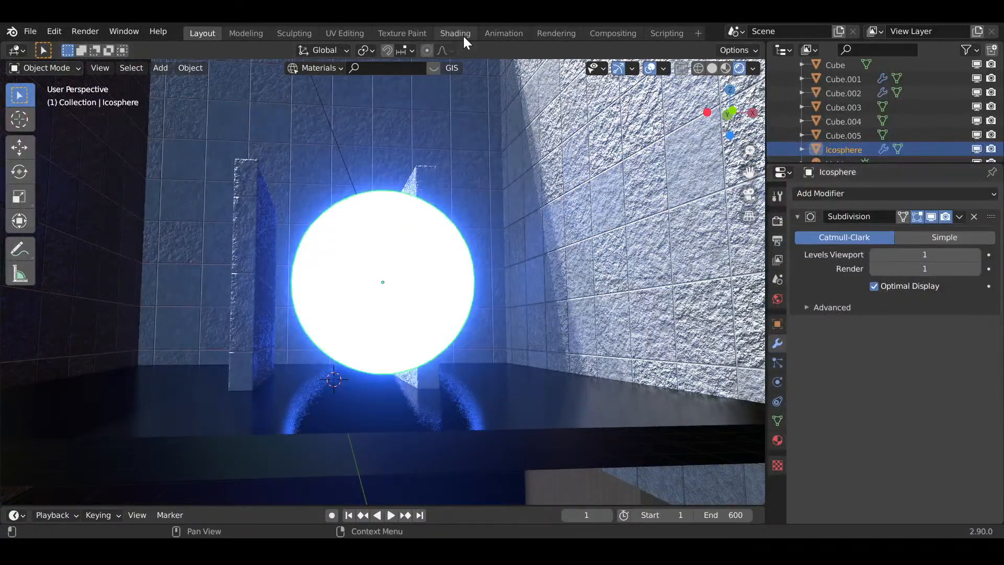
# - In the Shading workspace, take the viewport out of the camera view and frame the ico sphere
pyautogui.scroll(-1, 471, 214)
pyautogui.scroll(-3, 291, 349)
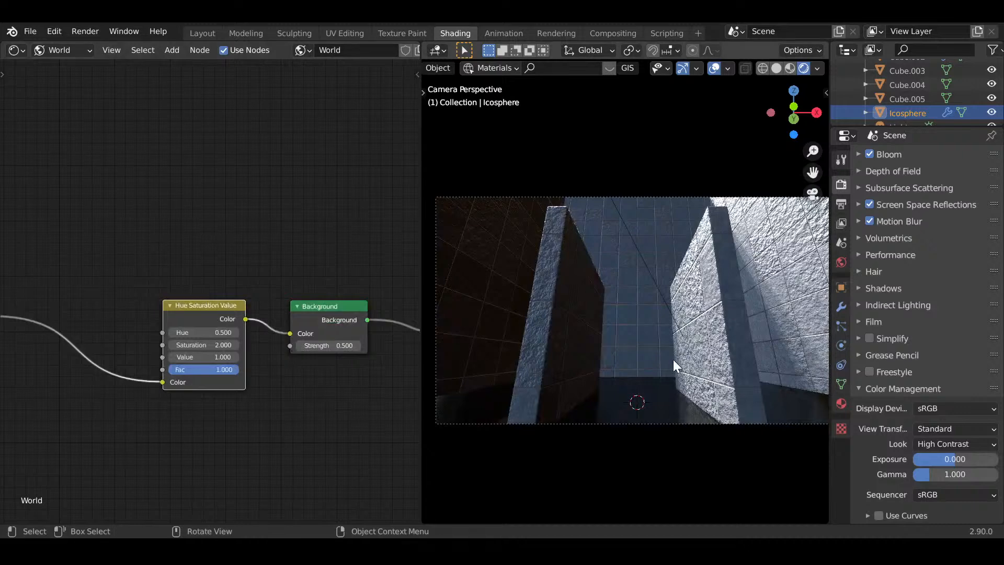
pyautogui.scroll(-2, 673, 353)
pyautogui.press('`')
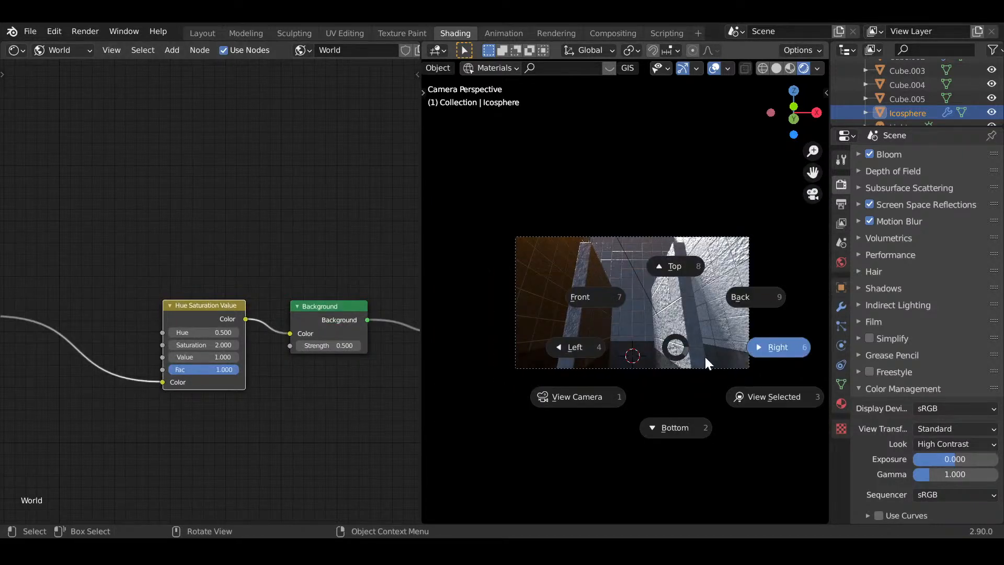
pyautogui.click(775, 401)
pyautogui.moveTo(773, 401); pyautogui.dragTo(460, 397, button='middle')
# - Look over the World nodes and switch the shader editor to the ico sphere's object material
pyautogui.scroll(-1, 199, 381)
pyautogui.moveTo(199, 380); pyautogui.dragTo(333, 341, button='middle')
pyautogui.moveTo(126, 367); pyautogui.dragTo(214, 337, button='middle')
pyautogui.scroll(-1, 89, 406)
pyautogui.moveTo(89, 406); pyautogui.dragTo(300, 426, button='middle')
pyautogui.scroll(1, 338, 466)
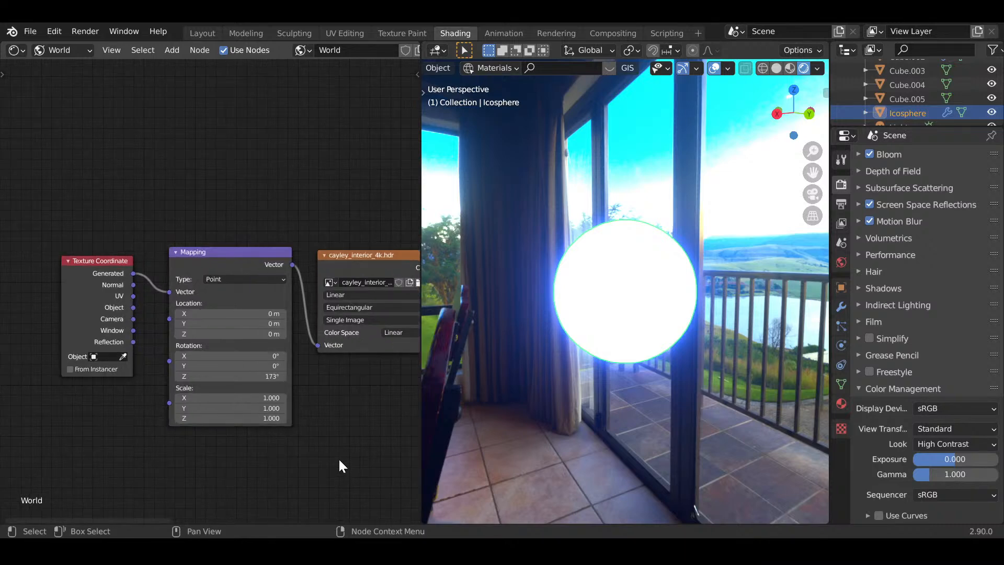
pyautogui.moveTo(338, 466); pyautogui.dragTo(174, 460, button='middle')
pyautogui.scroll(-1, 174, 460)
pyautogui.click(57, 51)
pyautogui.click(55, 65)
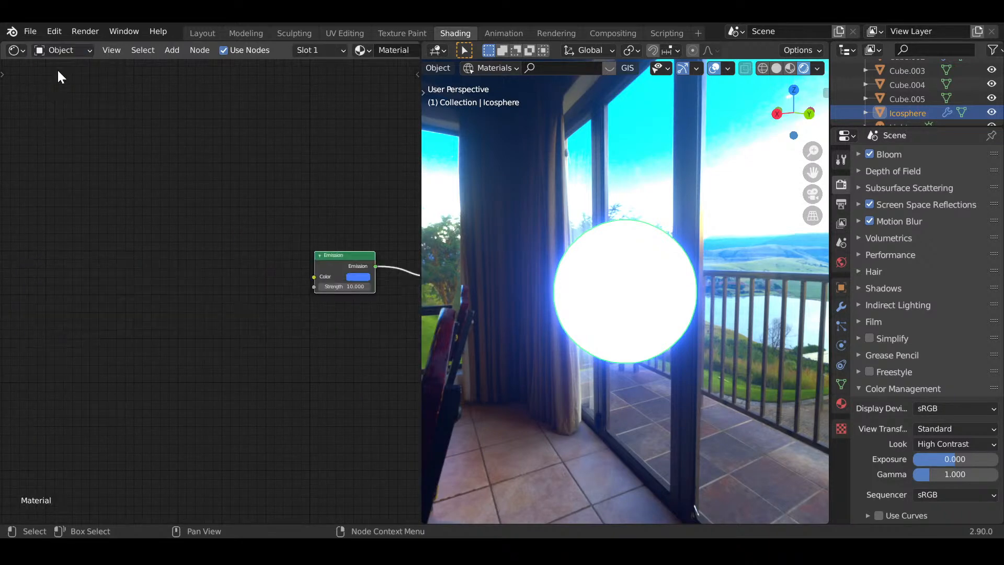
# - Add a Fresnel node ahead of the Emission node in the ico sphere's material
pyautogui.moveTo(284, 385); pyautogui.dragTo(293, 434, button='middle')
pyautogui.click(183, 374)
pyautogui.scroll(7, 184, 374)
pyautogui.moveTo(277, 402); pyautogui.dragTo(211, 401, button='middle')
pyautogui.hotkey('shift', 'a')
pyautogui.moveTo(126, 292)
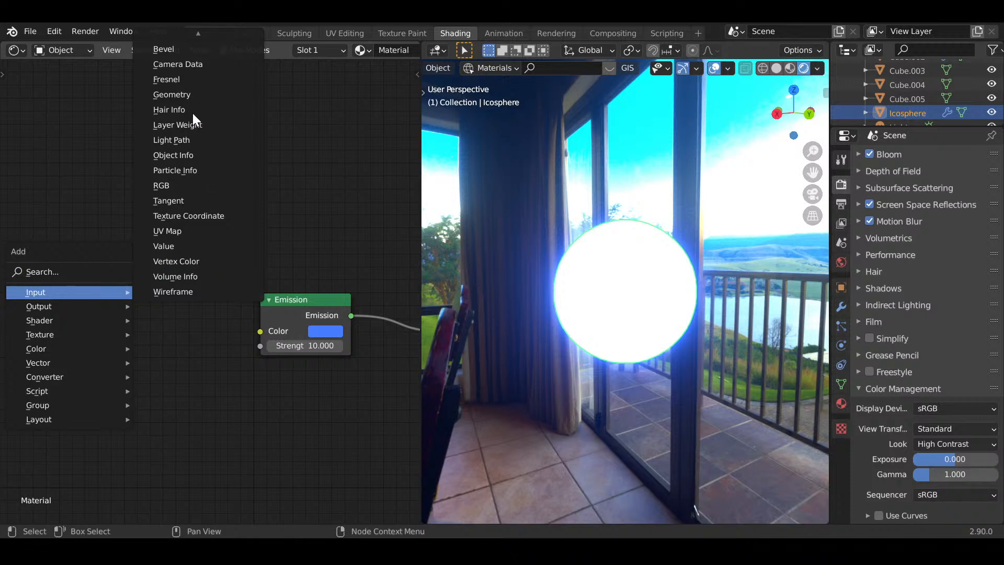
pyautogui.click(167, 79)
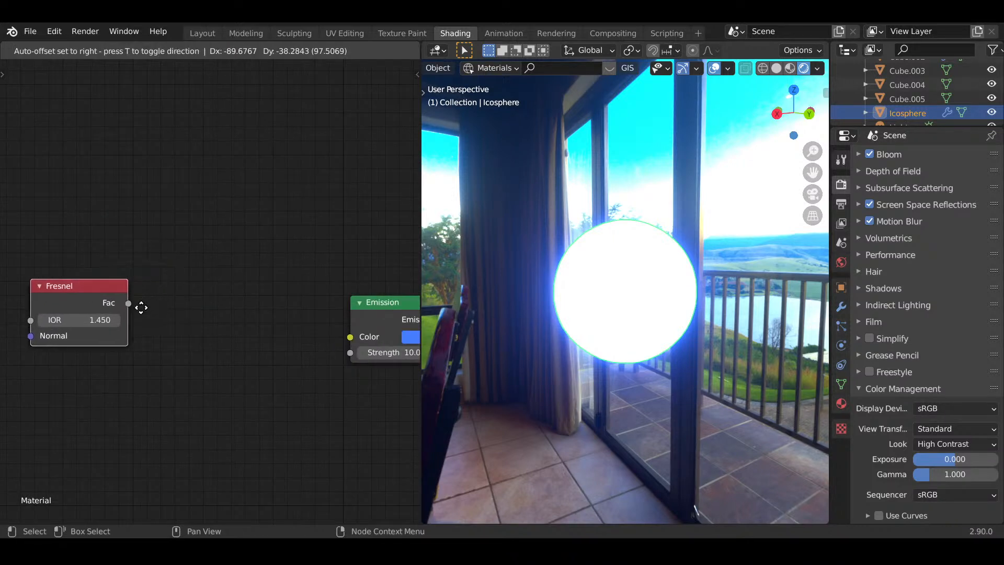
pyautogui.click(141, 307)
# - Add a ColorRamp between Fresnel and Emission, linking the Fresnel Fac into the ramp and the ramp's Color into the Emission Color
pyautogui.hotkey('shift', 'a')
pyautogui.moveTo(197, 370)
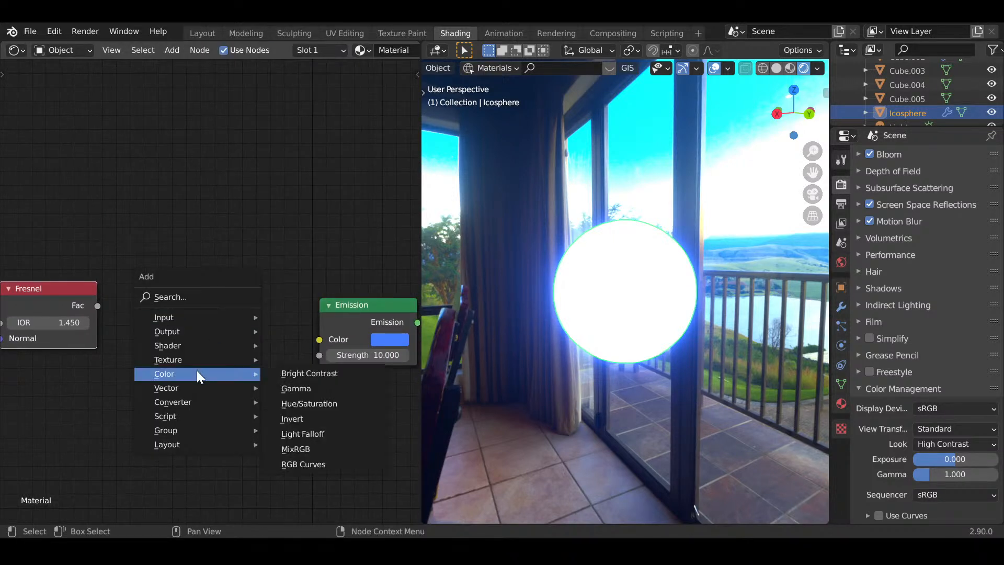
pyautogui.moveTo(196, 402)
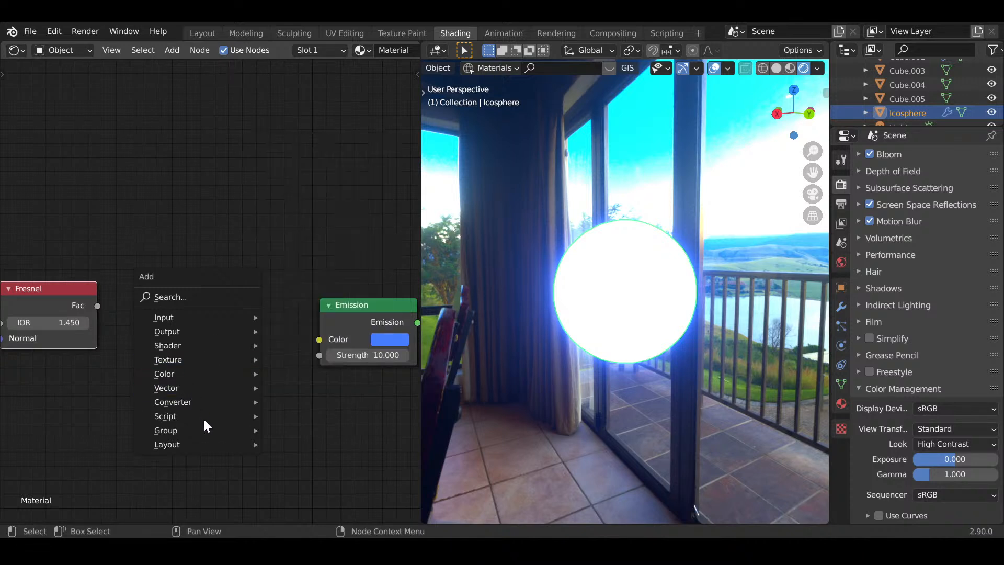
pyautogui.click(314, 220)
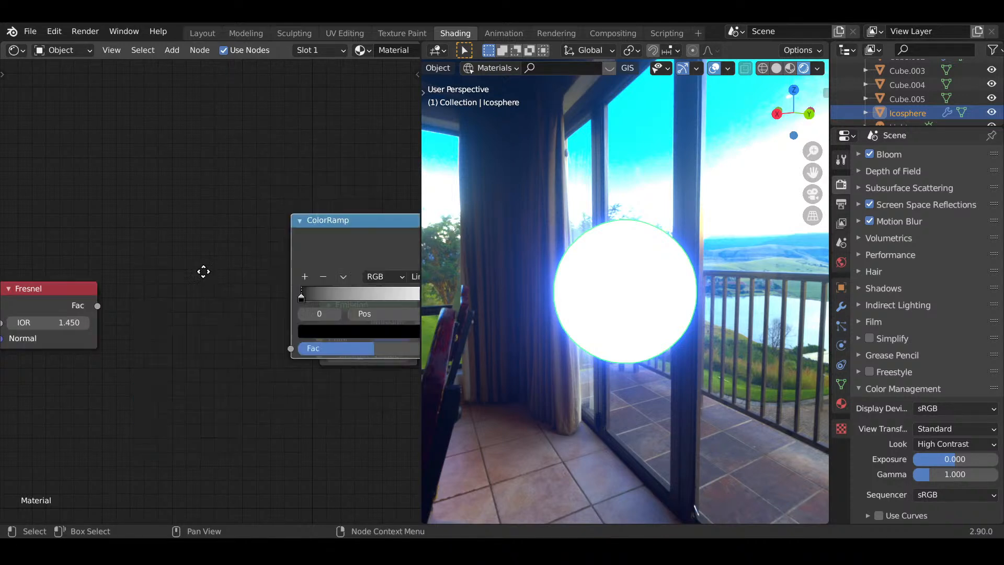
pyautogui.click(123, 284)
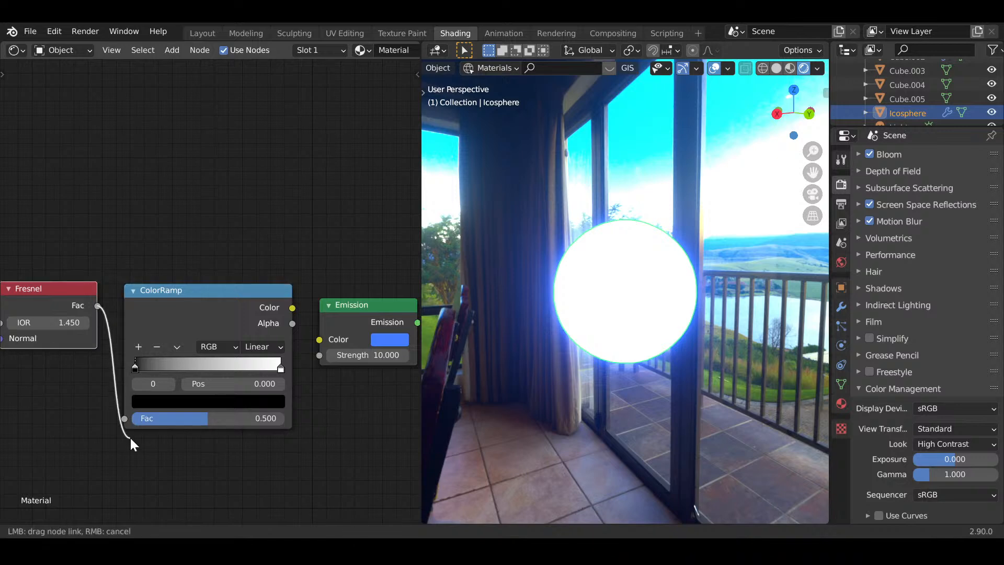
pyautogui.moveTo(131, 443); pyautogui.dragTo(127, 418)
pyautogui.moveTo(289, 313); pyautogui.dragTo(320, 340)
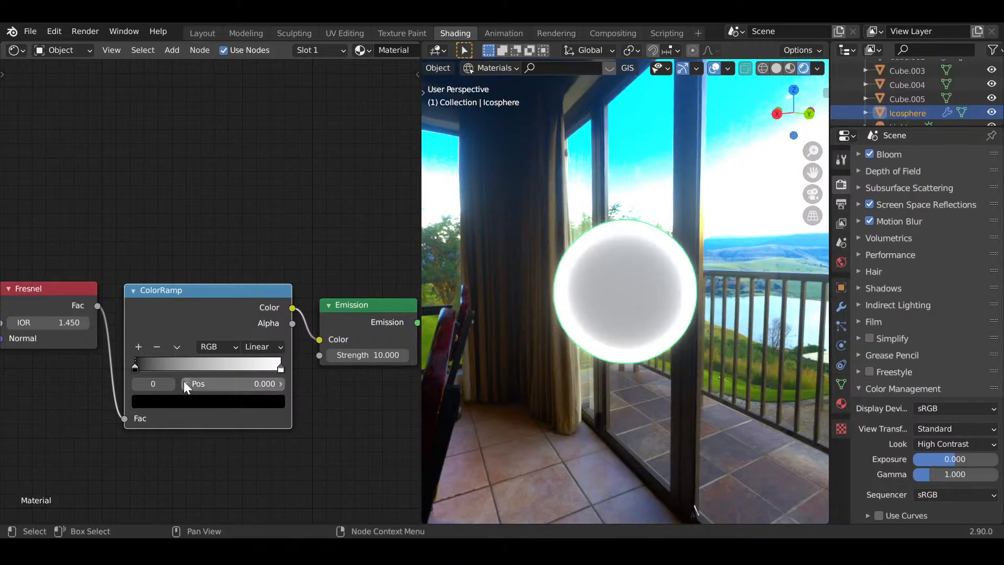
# - Try different positions for the black and white stops of the ColorRamp
pyautogui.moveTo(135, 368); pyautogui.dragTo(151, 369)
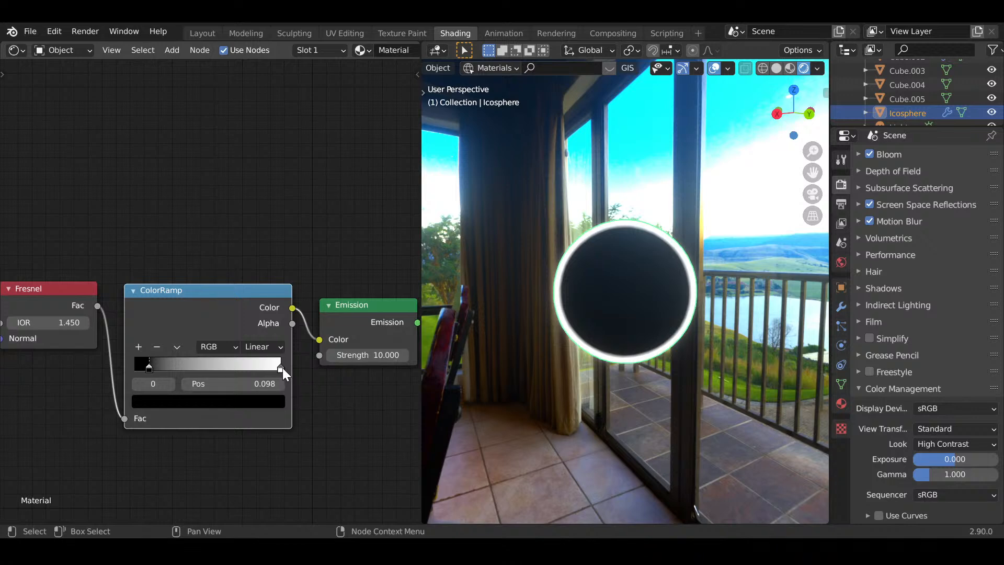
pyautogui.moveTo(281, 368)
pyautogui.mouseDown()
pyautogui.moveTo(99, 362)
pyautogui.moveTo(271, 371)
pyautogui.mouseUp()
pyautogui.moveTo(136, 369); pyautogui.dragTo(171, 366)
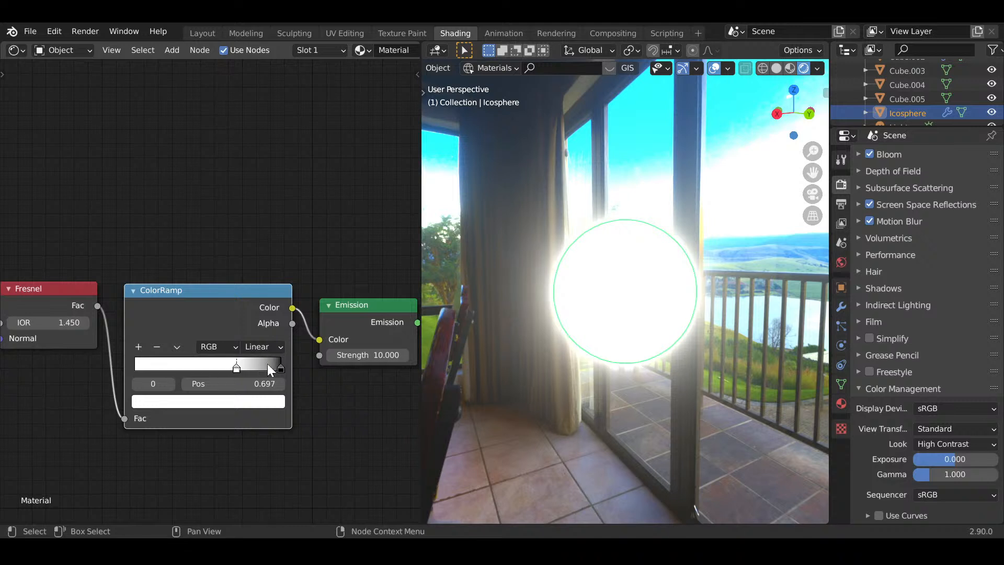
pyautogui.moveTo(278, 362); pyautogui.dragTo(94, 352)
pyautogui.moveTo(236, 367); pyautogui.dragTo(328, 362)
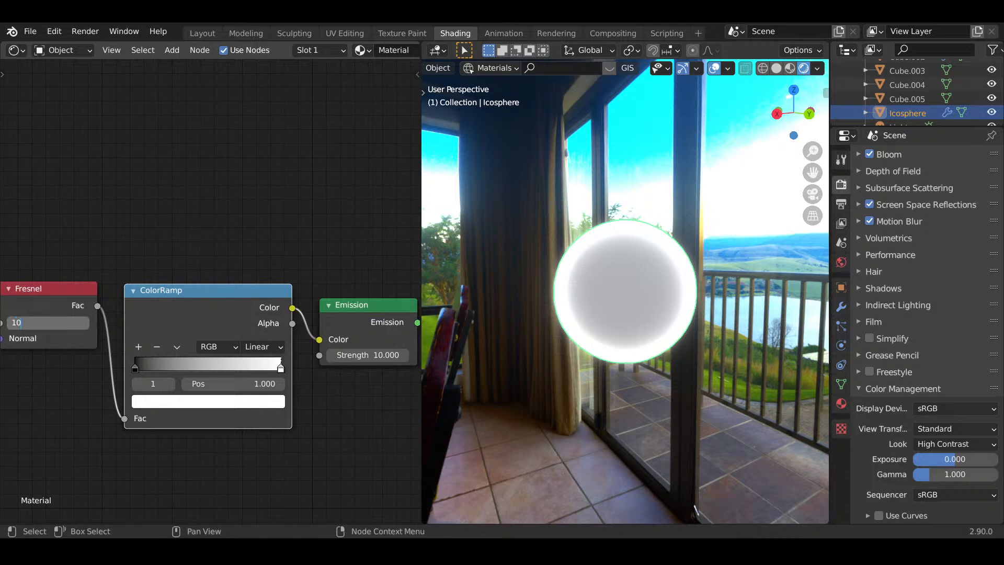
# - Set the Fresnel IOR to 1.2 and tint the ColorRamp's white stop blue with an HSV value of 4.875
pyautogui.write('2')
pyautogui.press('Return')
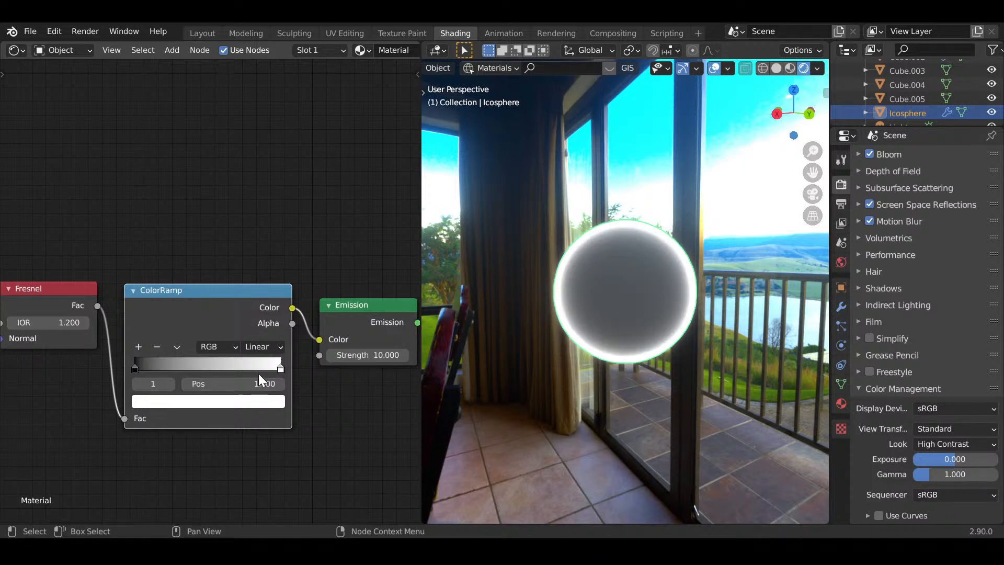
pyautogui.click(260, 401)
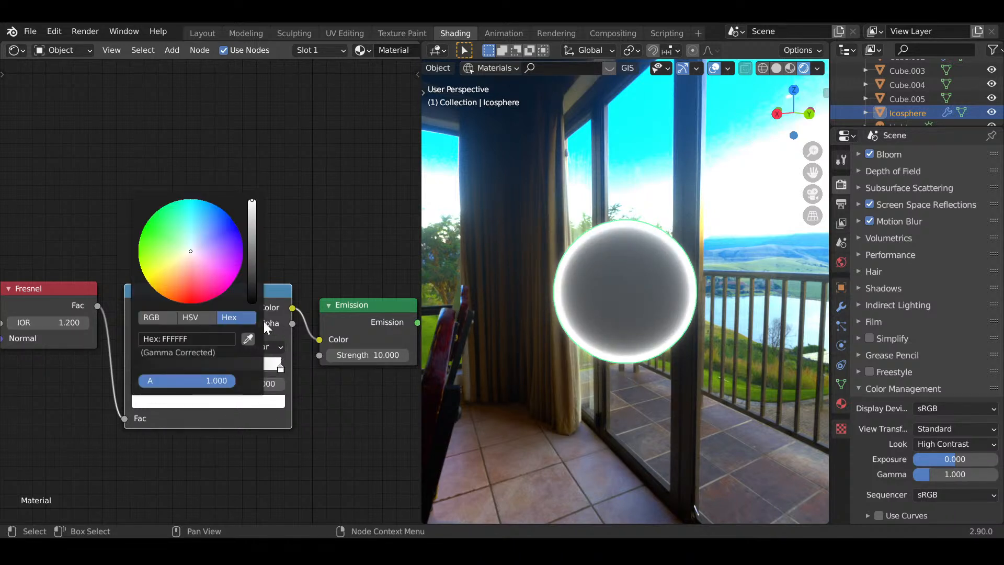
pyautogui.click(153, 317)
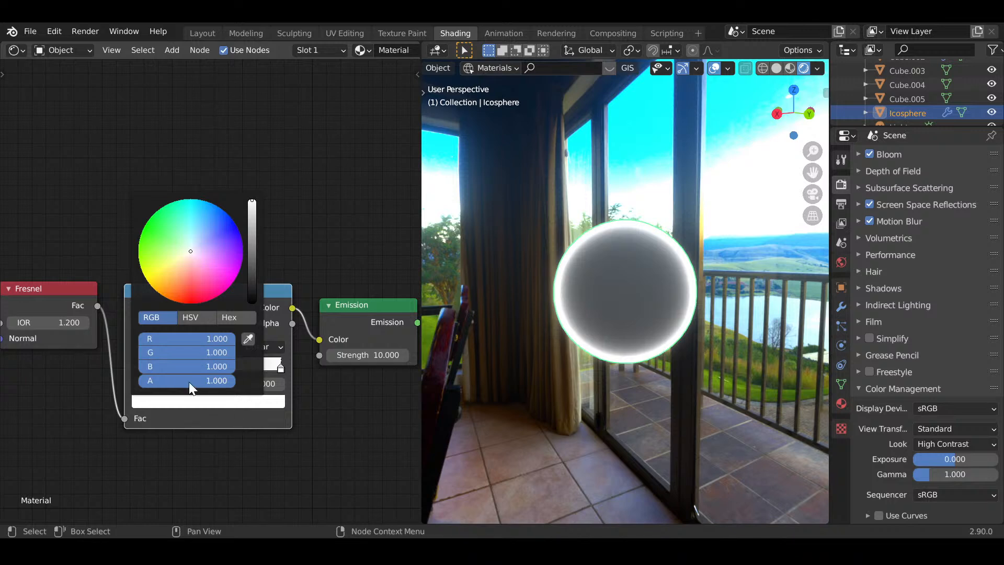
pyautogui.click(190, 321)
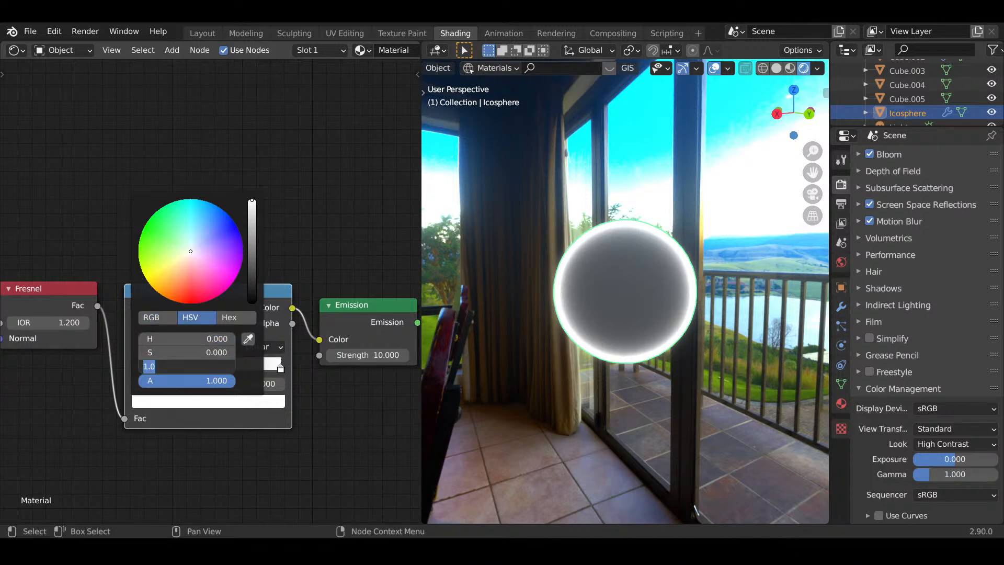
pyautogui.write('20')
pyautogui.press('Return')
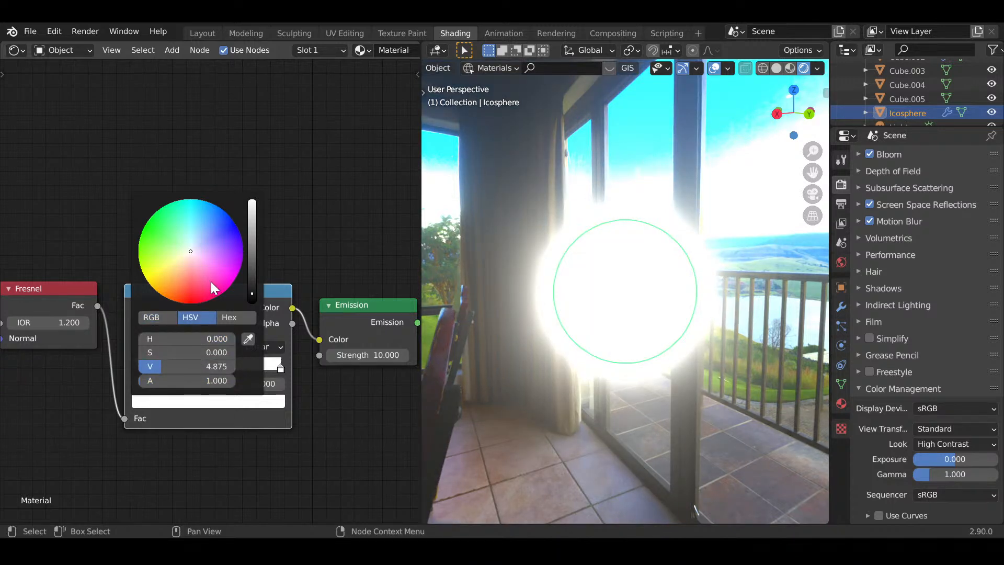
pyautogui.click(212, 220)
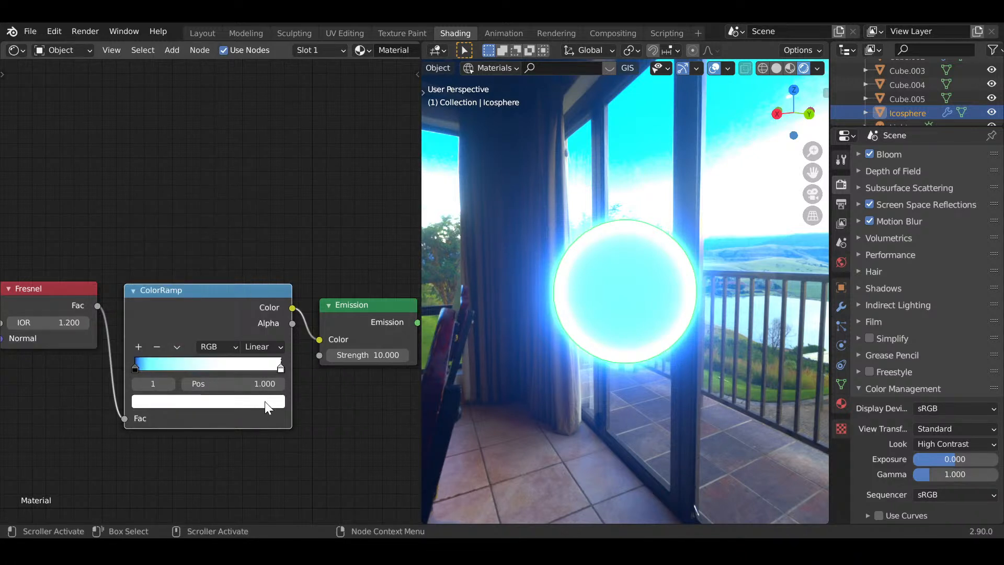
# - Try the ColorRamp's black stop at position 0.040 and compare Ease with Linear interpolation
pyautogui.moveTo(142, 371); pyautogui.dragTo(147, 369)
pyautogui.click(259, 347)
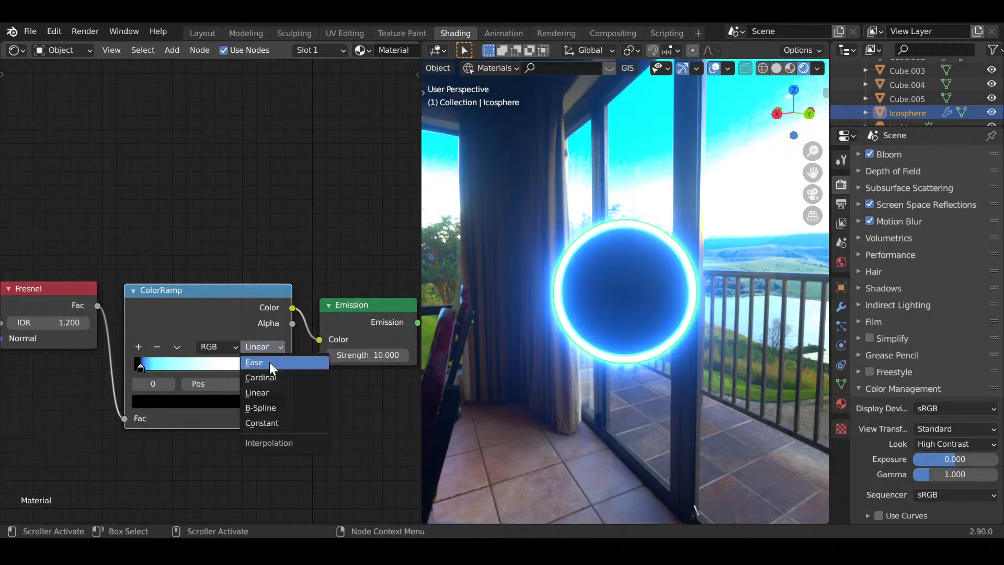
pyautogui.click(269, 362)
pyautogui.click(267, 345)
pyautogui.click(280, 395)
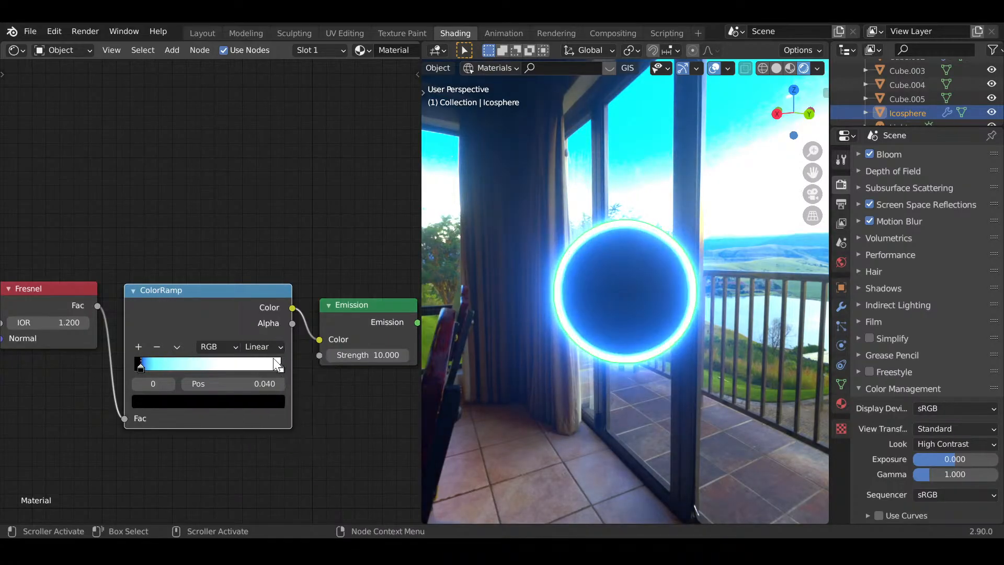
pyautogui.moveTo(142, 365); pyautogui.dragTo(121, 359)
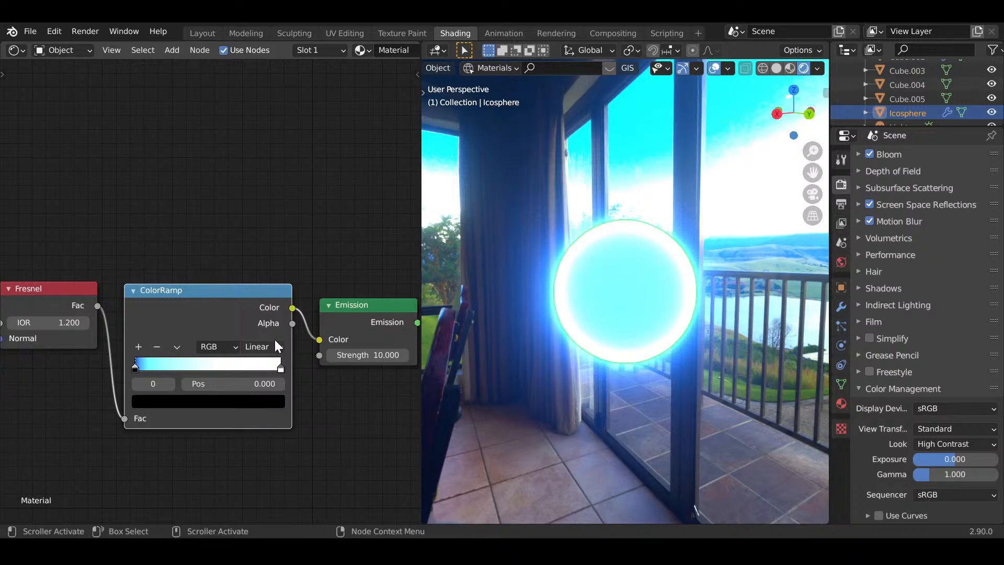
# - Compare the ColorRamp's Constant, B-Spline, Linear and Cardinal interpolations and set it to Ease
pyautogui.click(278, 421)
pyautogui.click(262, 345)
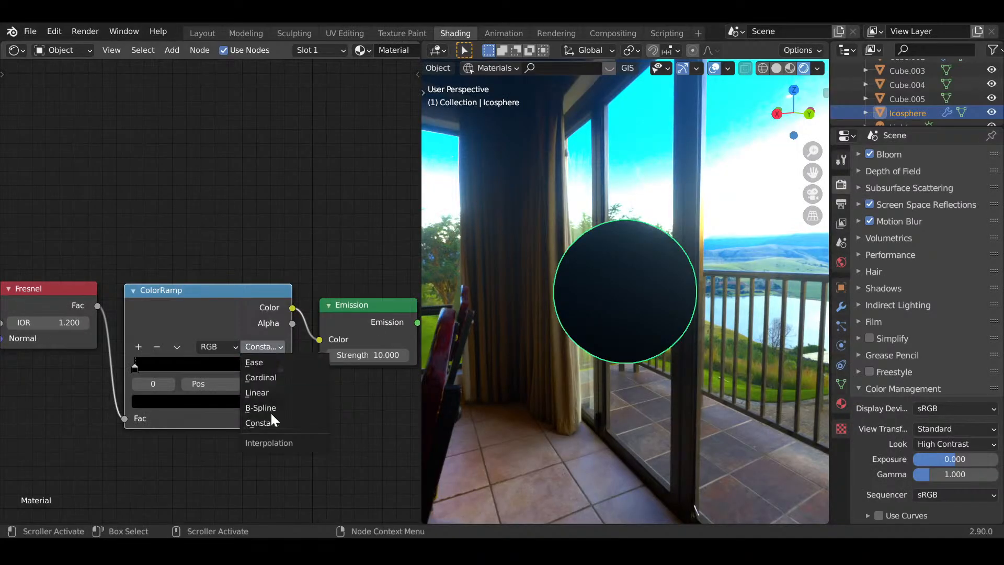
pyautogui.click(271, 412)
pyautogui.click(261, 348)
pyautogui.click(270, 394)
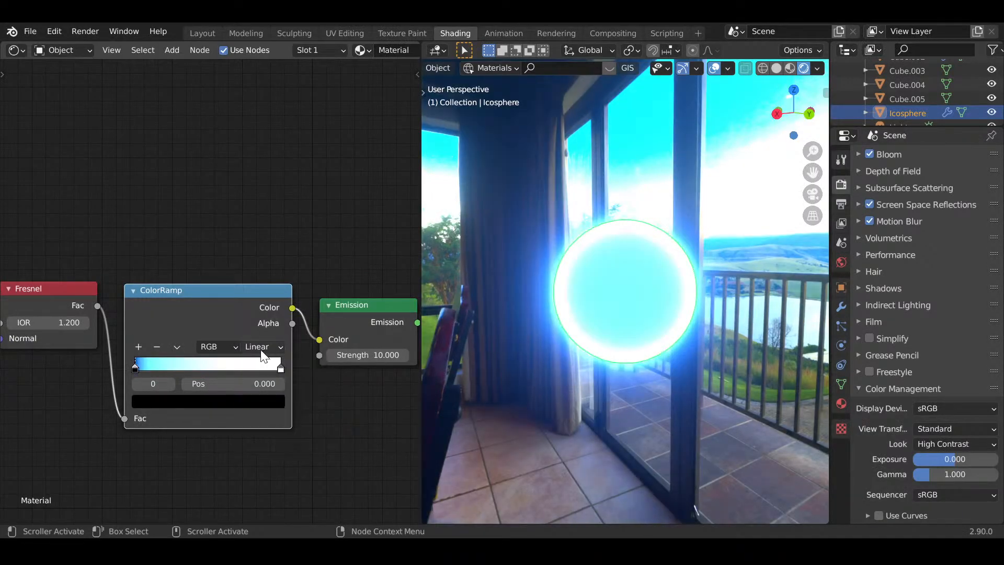
pyautogui.click(263, 346)
pyautogui.click(260, 375)
pyautogui.click(256, 344)
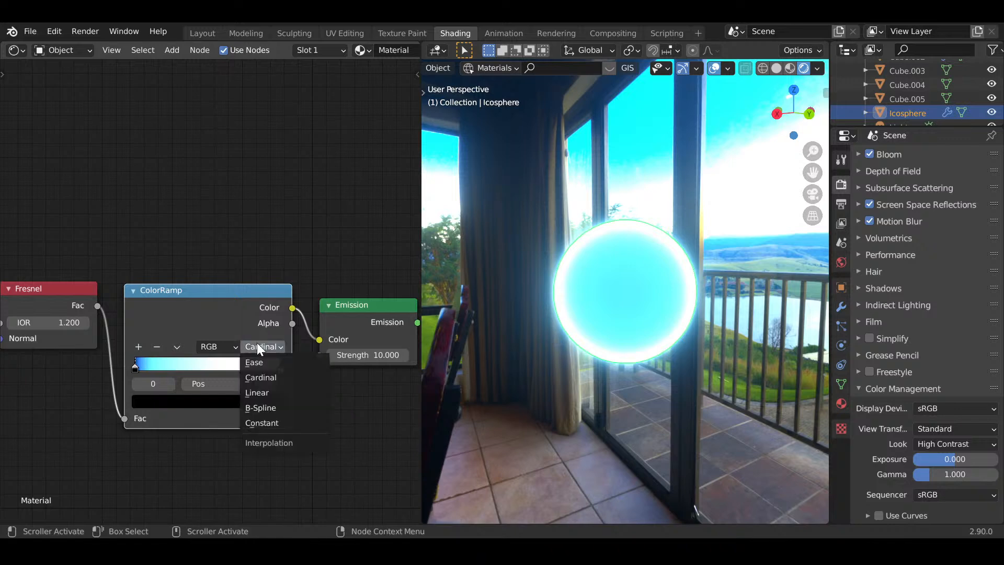
pyautogui.click(266, 362)
# - Change the ColorRamp's black stop to dark blue with hue 0.587, saturation 1.000 and value 0.353
pyautogui.moveTo(239, 438); pyautogui.dragTo(293, 442, button='middle')
pyautogui.scroll(2, 351, 435)
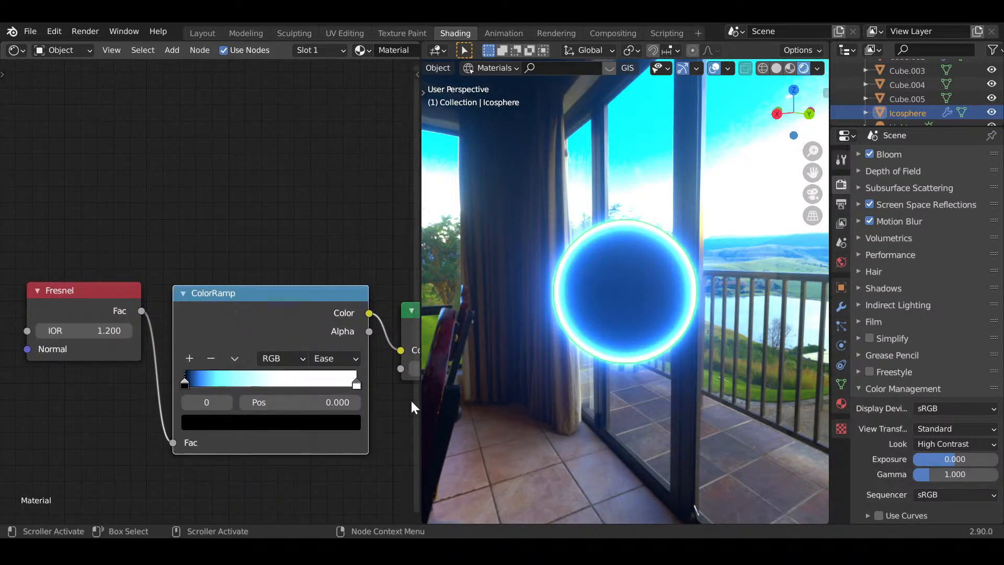
pyautogui.moveTo(711, 318); pyautogui.dragTo(680, 444, button='middle')
pyautogui.click(251, 422)
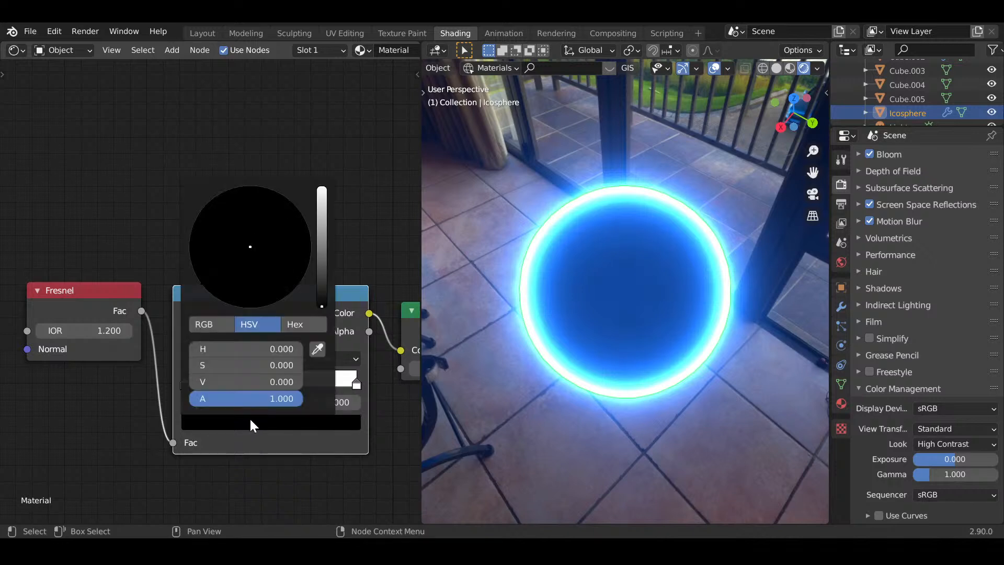
pyautogui.moveTo(327, 283); pyautogui.dragTo(323, 265)
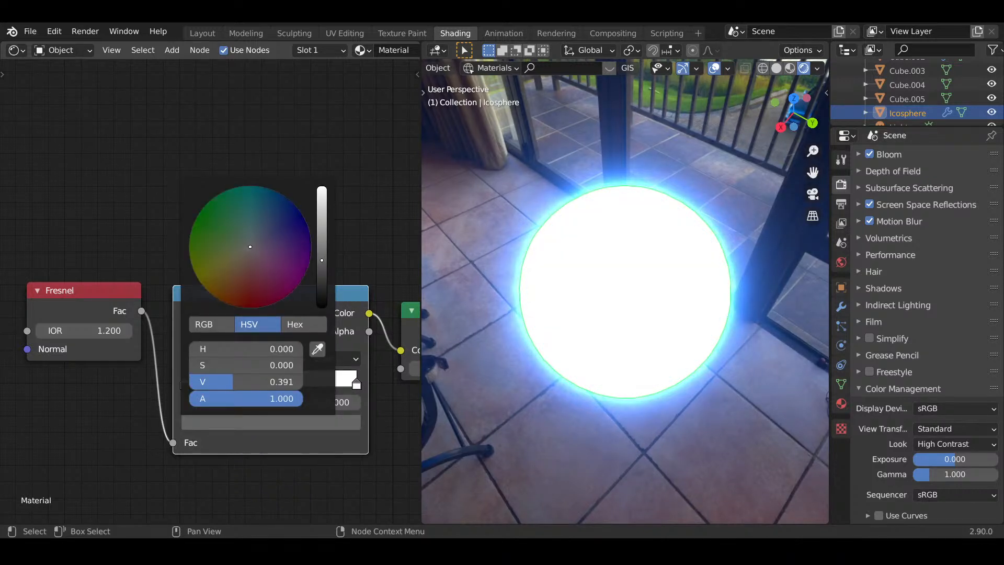
pyautogui.moveTo(266, 240); pyautogui.dragTo(280, 193)
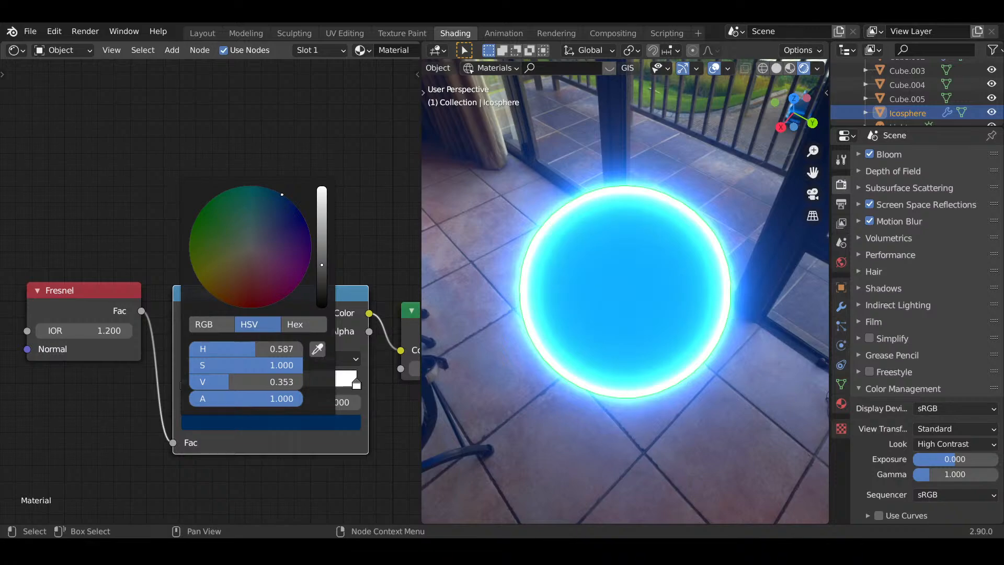
# - Move the Fresnel and ColorRamp nodes together away from the Emission node to make room between them
pyautogui.scroll(-3, 703, 407)
pyautogui.moveTo(706, 423); pyautogui.dragTo(702, 373, button='middle')
pyautogui.scroll(-11, 187, 415)
pyautogui.click(211, 419)
pyautogui.scroll(3, 211, 419)
pyautogui.press('b')
pyautogui.moveTo(112, 259); pyautogui.dragTo(266, 439)
pyautogui.press('g')
pyautogui.click(177, 423)
pyautogui.scroll(4, 212, 378)
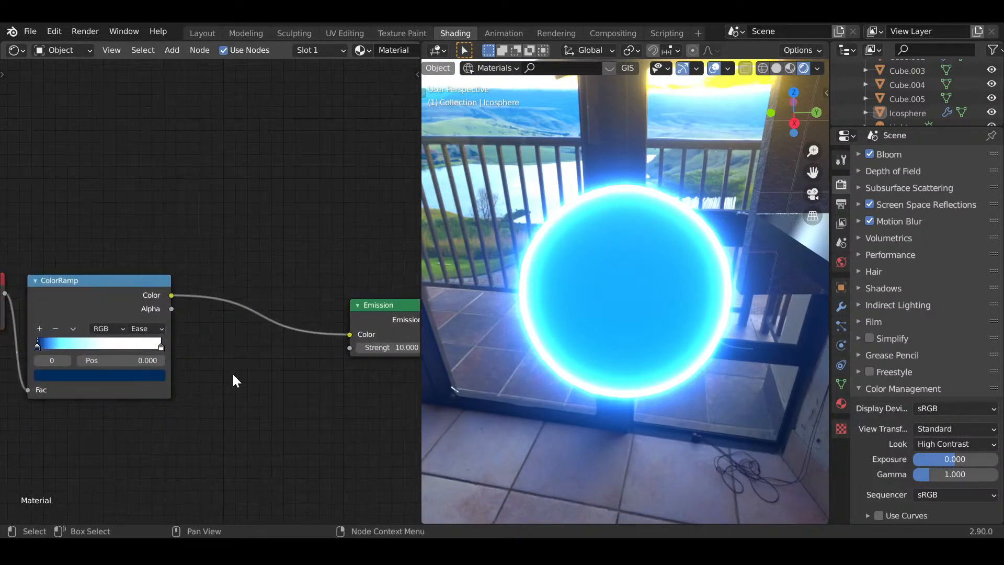
# - Add a Noise Texture node to the ico sphere's material
pyautogui.scroll(2, 235, 380)
pyautogui.hotkey('shift', 'a')
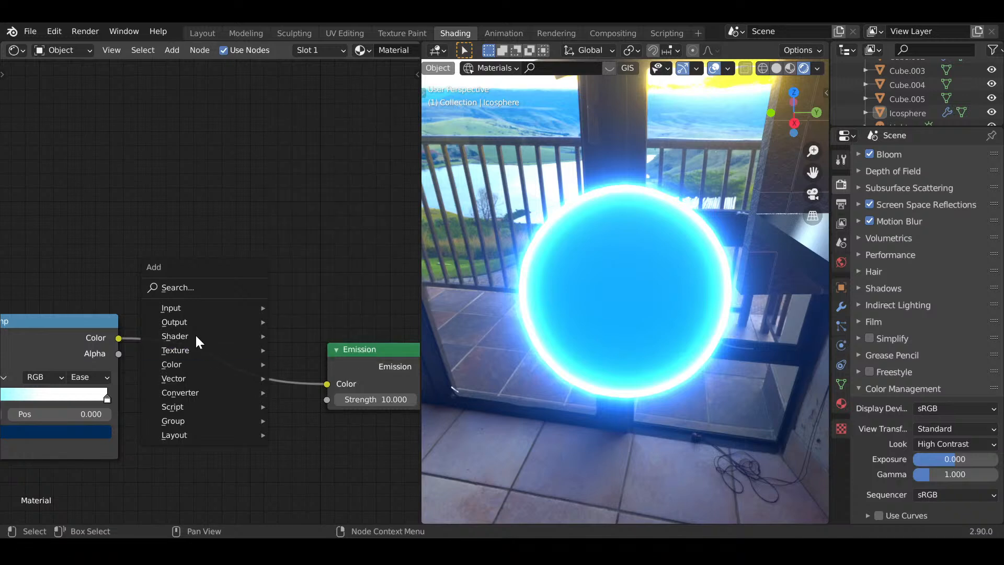
pyautogui.moveTo(196, 355)
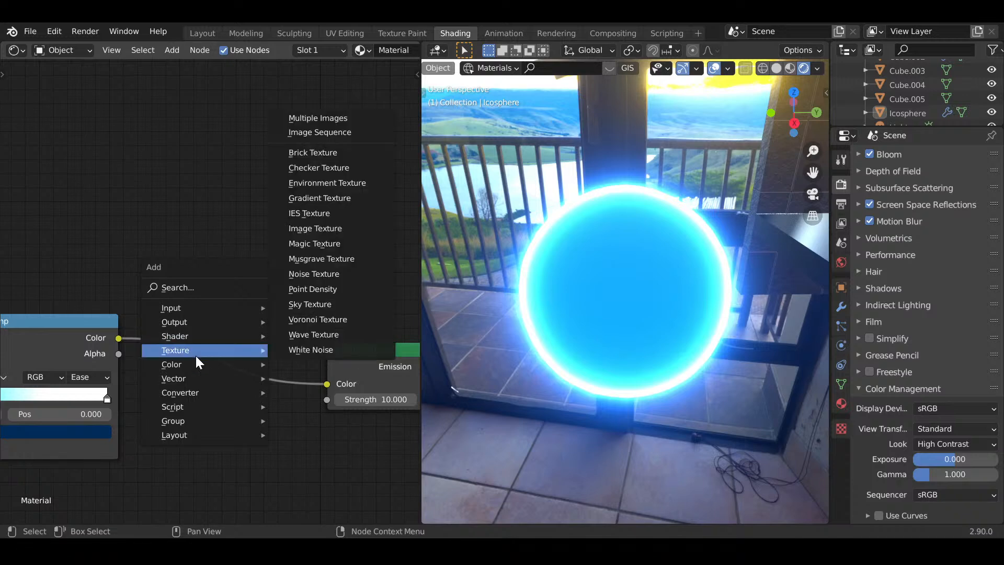
pyautogui.click(329, 275)
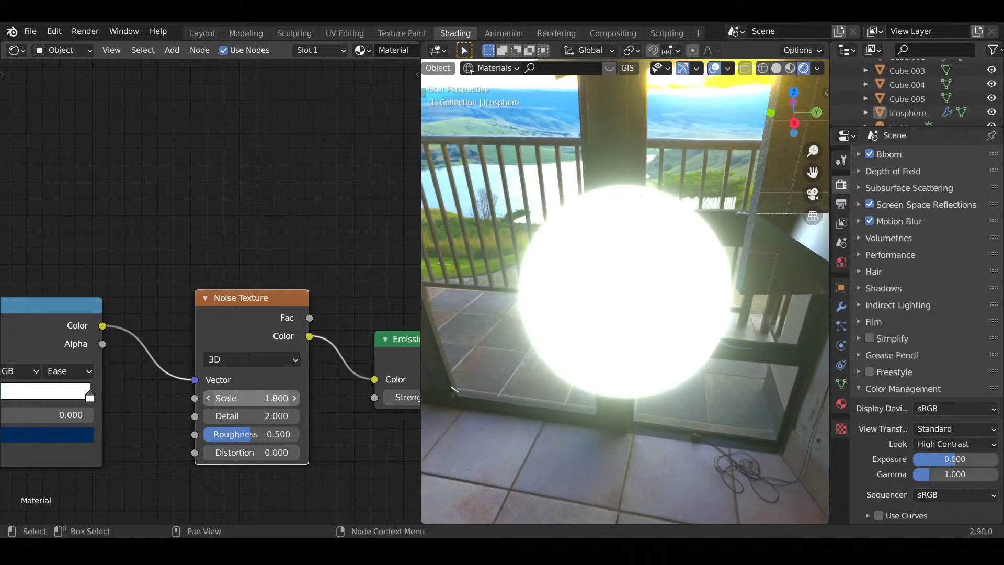
# - Try feeding the Noise Texture's Fac into the Emission Color at scale -2.4, and undo the noise changes back to an unlinked node
pyautogui.moveTo(310, 318); pyautogui.dragTo(374, 379)
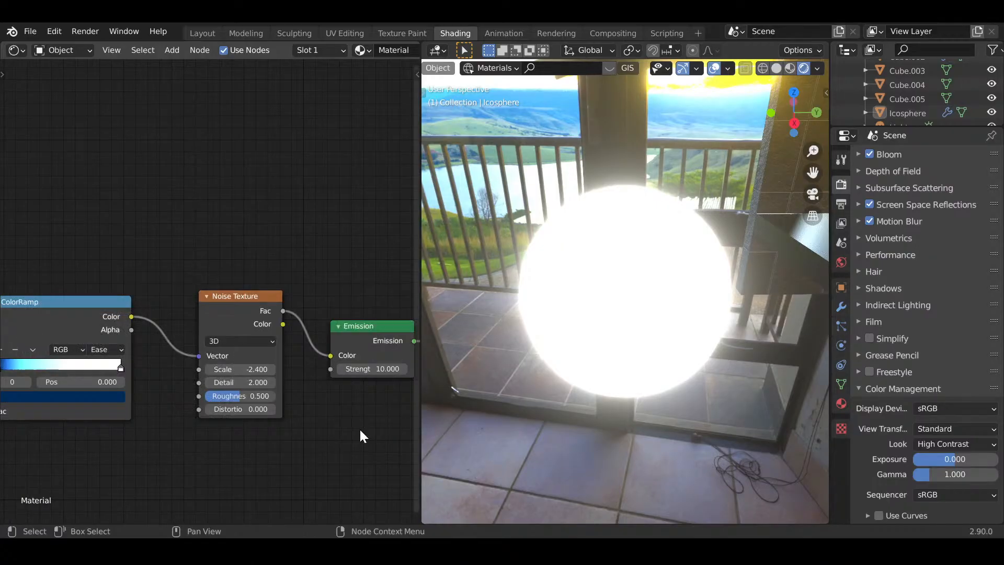
pyautogui.moveTo(359, 428); pyautogui.dragTo(316, 419, button='middle')
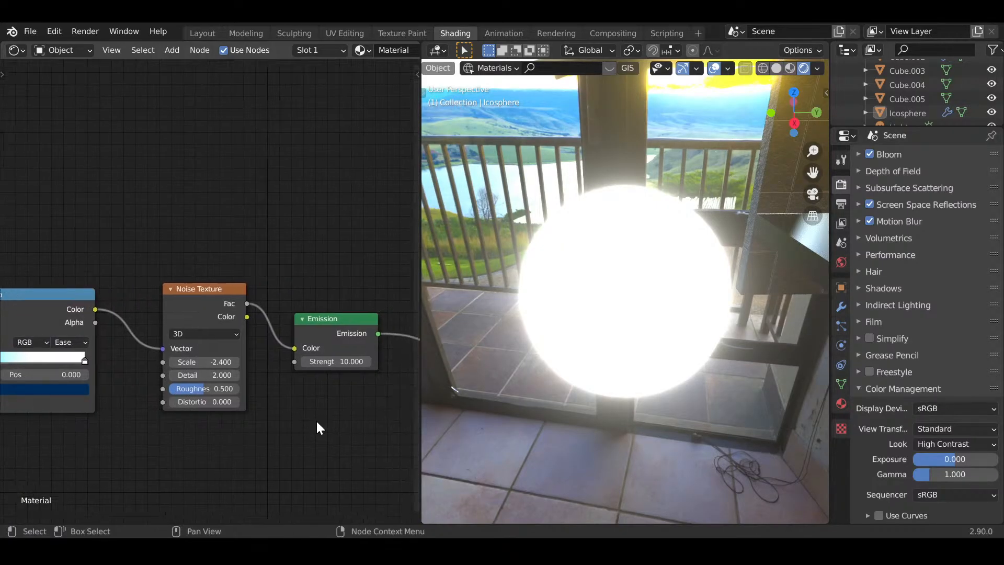
pyautogui.hotkey('ctrl', 'z')
pyautogui.hotkey('ctrl', 'z')
pyautogui.hotkey('ctrl', 'z')
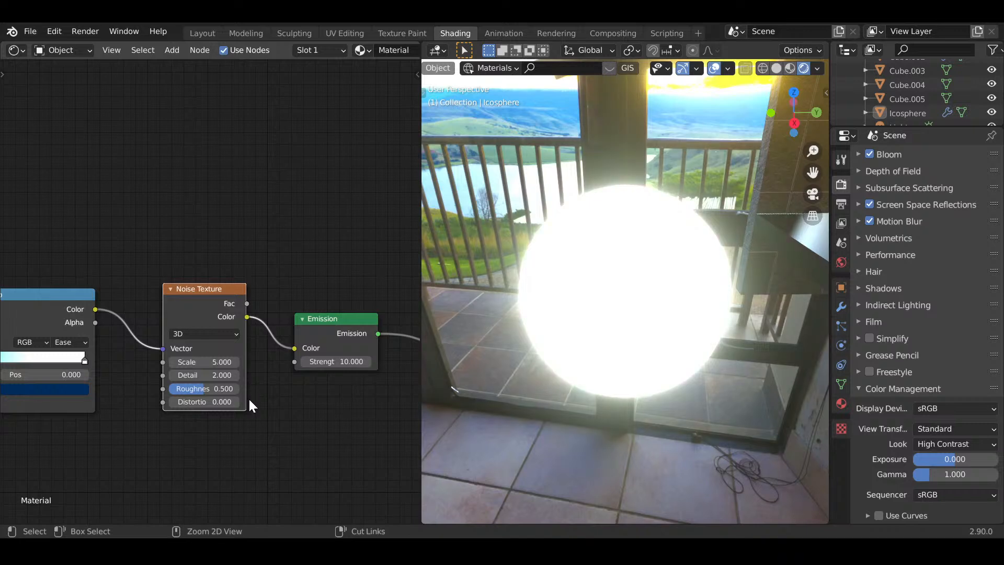
pyautogui.hotkey('ctrl', 'z')
# - Place the unlinked Noise Texture above the link between Fresnel and ColorRamp, and move the Fresnel node farther ahead of the ramp
pyautogui.moveTo(181, 435); pyautogui.dragTo(228, 444, button='middle')
pyautogui.scroll(-2, 228, 444)
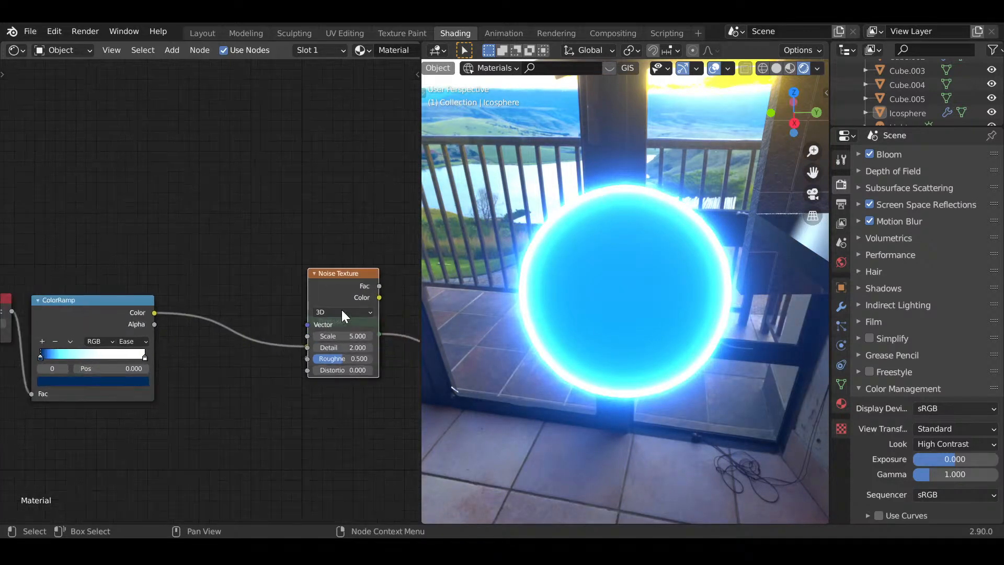
pyautogui.moveTo(332, 302); pyautogui.dragTo(53, 165)
pyautogui.moveTo(46, 196); pyautogui.dragTo(339, 272, button='middle')
pyautogui.press('g')
pyautogui.click(232, 313)
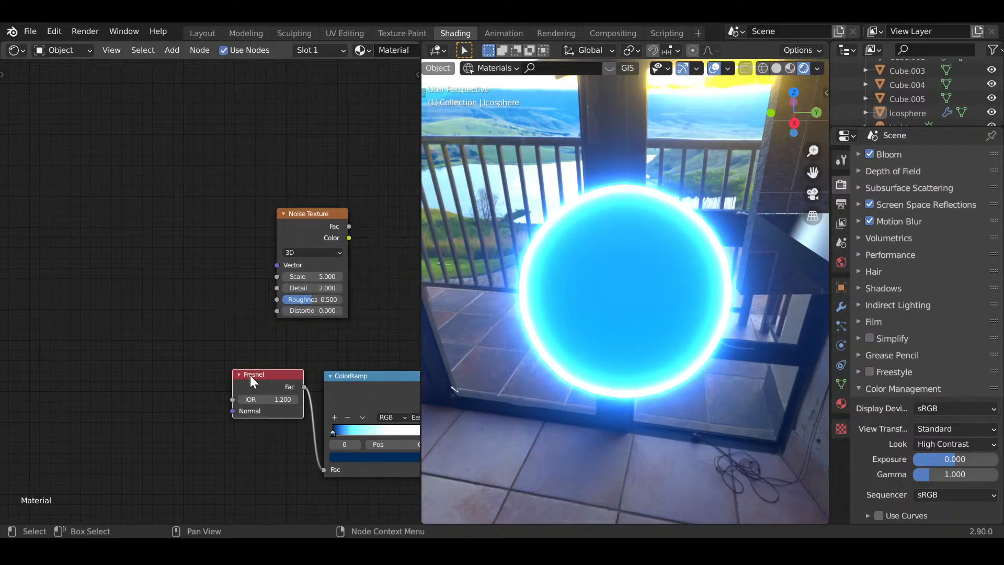
pyautogui.moveTo(243, 378); pyautogui.dragTo(38, 387)
pyautogui.moveTo(315, 233); pyautogui.dragTo(181, 235)
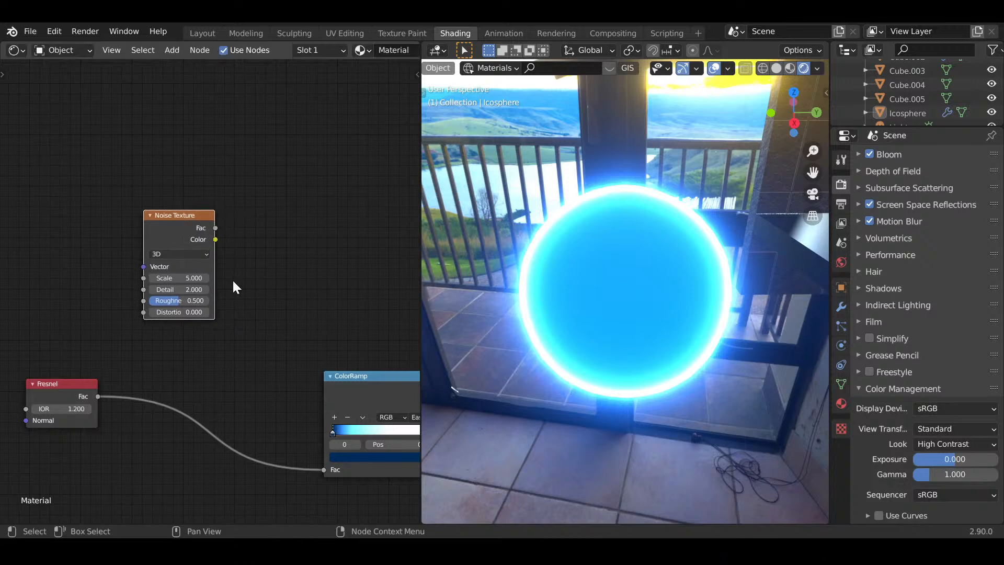
pyautogui.moveTo(253, 286); pyautogui.dragTo(244, 273, button='middle')
pyautogui.hotkey('shift', 'a')
pyautogui.moveTo(245, 272)
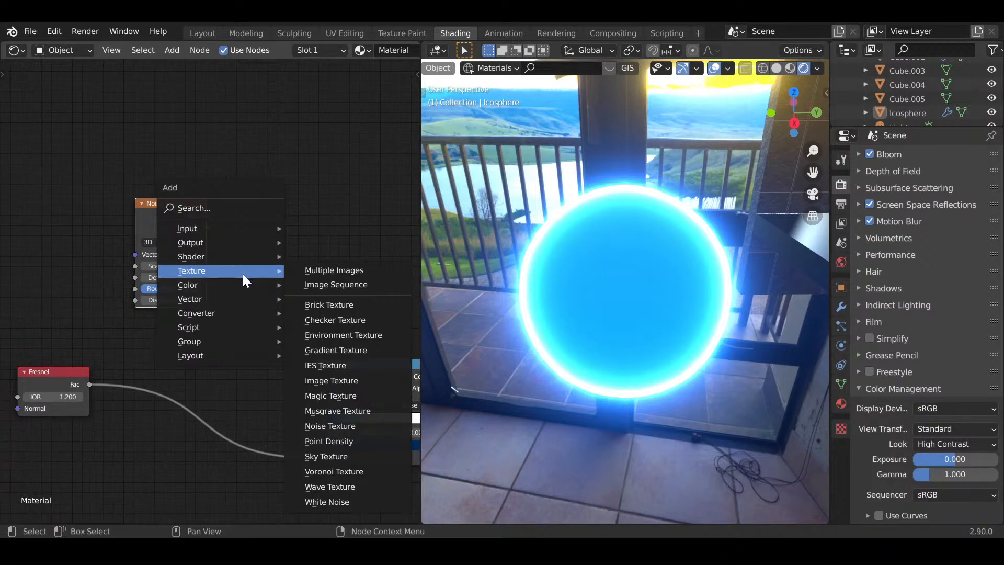
pyautogui.moveTo(228, 242)
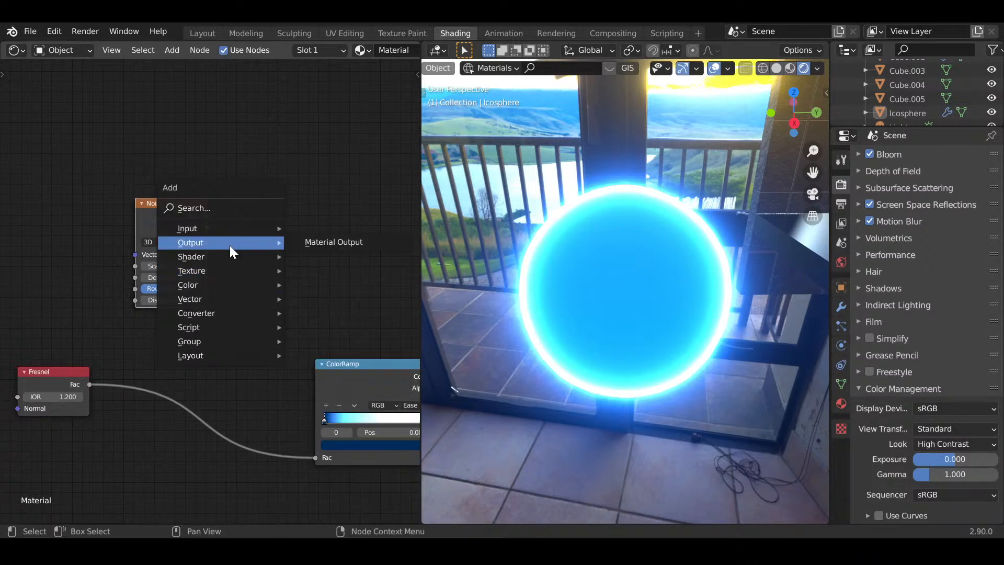
# - Try driving the Fresnel Normal with the Noise Texture's Fac, using scale 6.6, detail 16, roughness 1 and distortion 9.9
pyautogui.scroll(-1, 110, 277)
pyautogui.moveTo(111, 278); pyautogui.dragTo(206, 284, button='middle')
pyautogui.moveTo(247, 242); pyautogui.dragTo(26, 282)
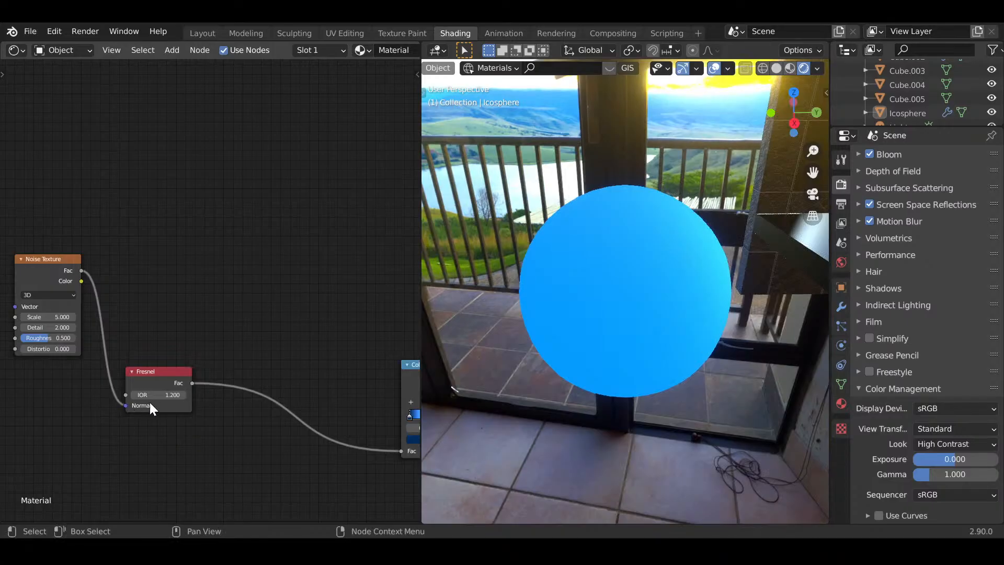
pyautogui.moveTo(150, 403); pyautogui.dragTo(317, 410, button='middle')
pyautogui.scroll(3, 266, 378)
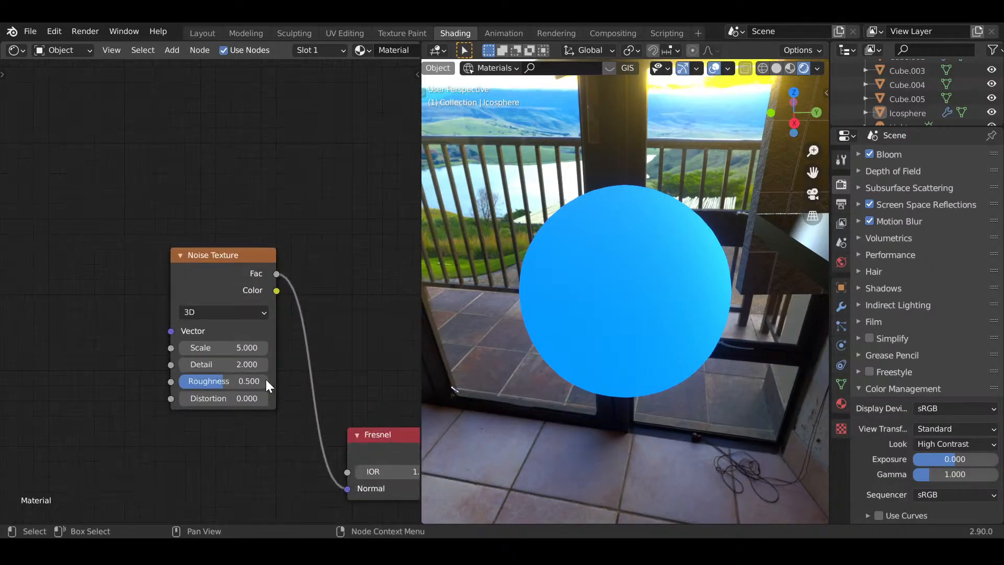
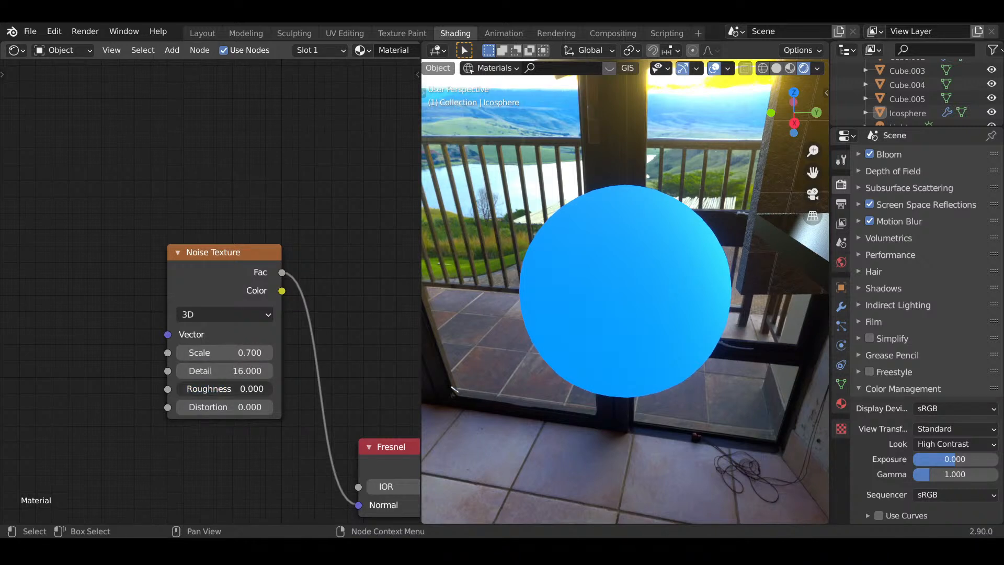
pyautogui.moveTo(327, 427); pyautogui.dragTo(205, 399, button='middle')
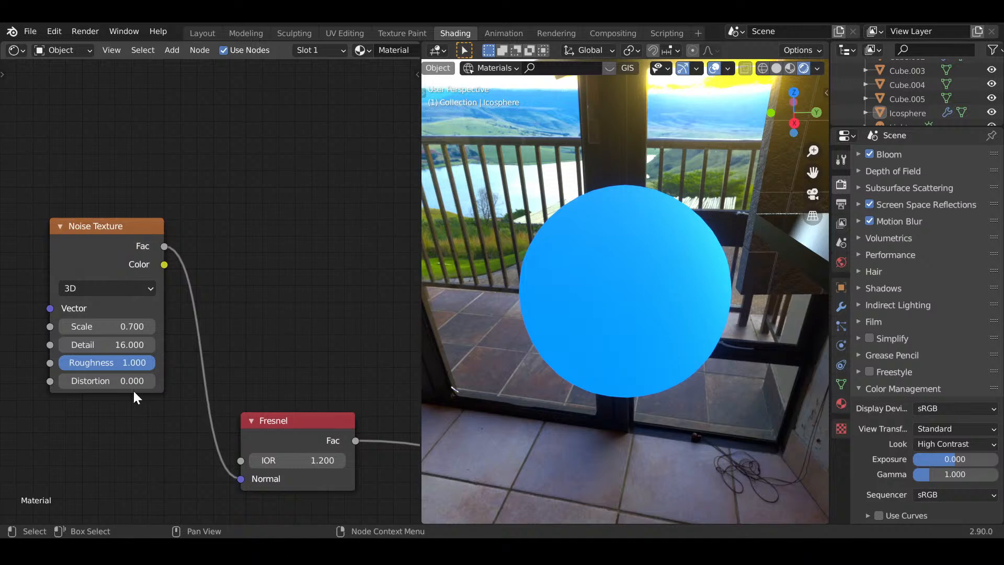
pyautogui.moveTo(107, 380); pyautogui.dragTo(140, 380)
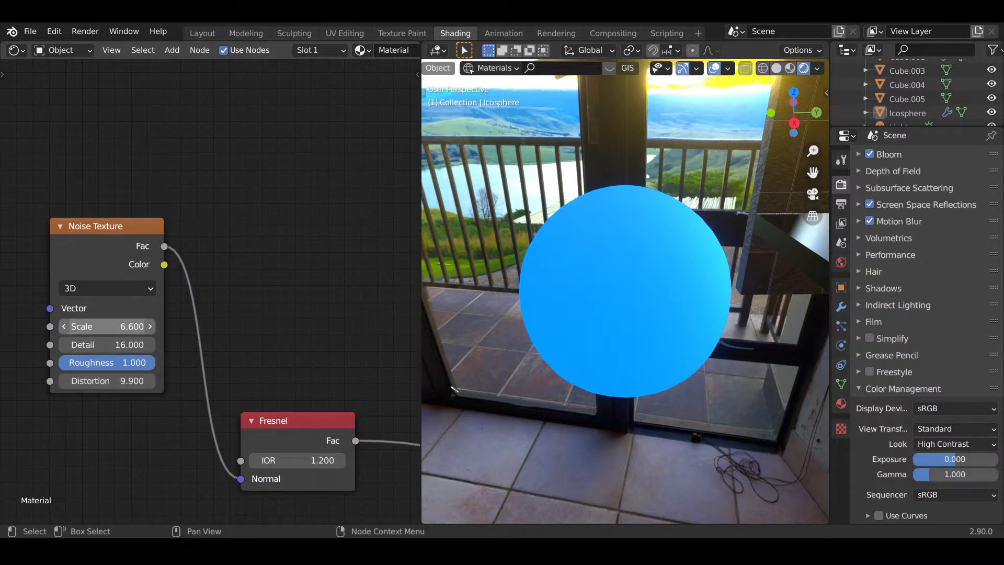
# - Delete the Noise Texture node from the sphere's material
pyautogui.scroll(-1, 118, 312)
pyautogui.click(98, 265)
pyautogui.press('x')
# - Examine the glowing sphere's rim and its place in the scene from several angles and distances
pyautogui.scroll(-4, 208, 317)
pyautogui.moveTo(134, 319); pyautogui.dragTo(71, 324, button='middle')
pyautogui.scroll(-3, 650, 370)
pyautogui.scroll(7, 701, 369)
pyautogui.scroll(-1, 702, 369)
pyautogui.moveTo(627, 369); pyautogui.dragTo(627, 369, button='middle')
pyautogui.scroll(-1, 628, 369)
pyautogui.scroll(-5, 815, 358)
pyautogui.moveTo(815, 357); pyautogui.dragTo(414, 264, button='middle')
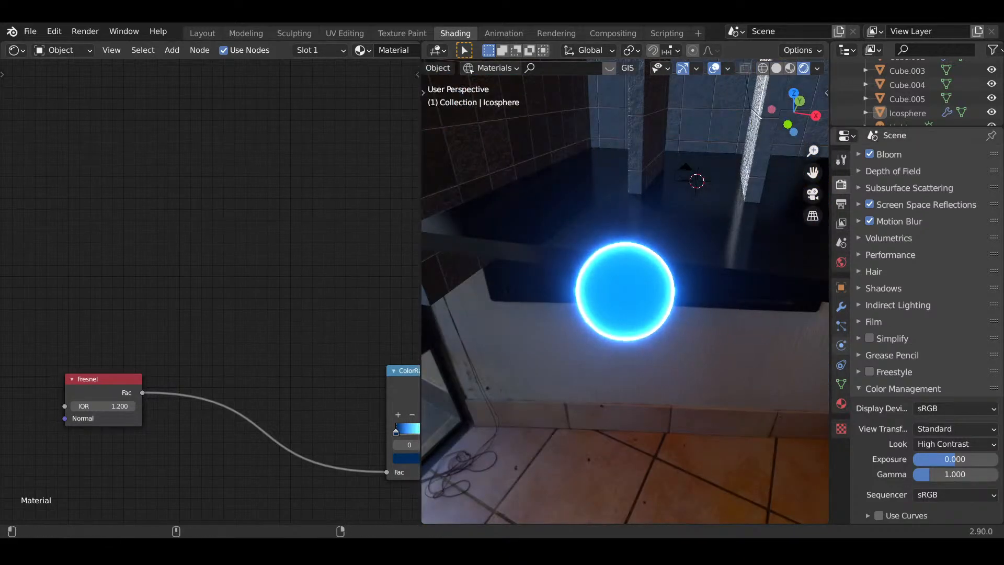
pyautogui.scroll(-3, 694, 289)
pyautogui.moveTo(692, 287); pyautogui.dragTo(643, 340, button='middle')
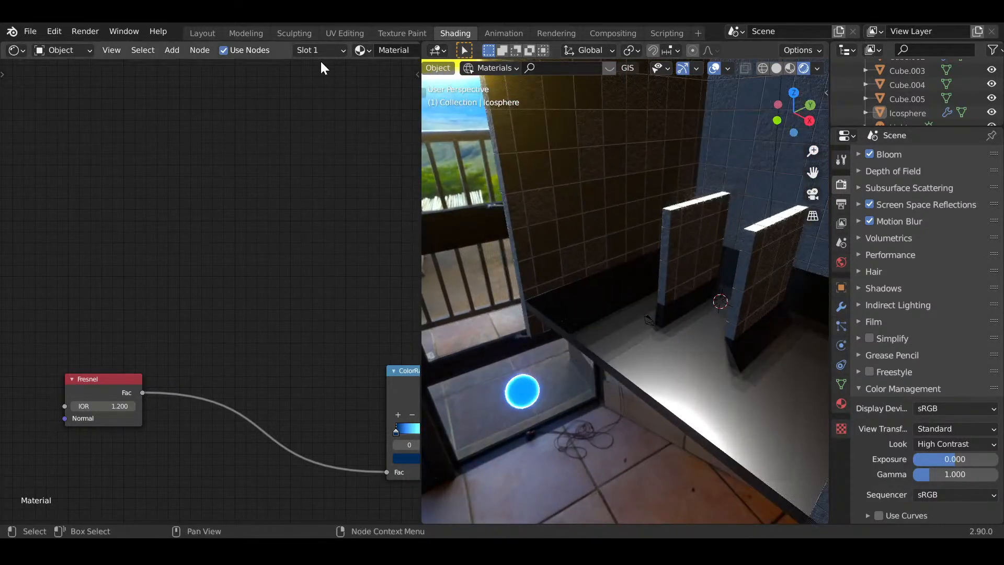
# - Switch to the Layout workspace and show the room around the two upright slabs in solid shading
pyautogui.click(200, 33)
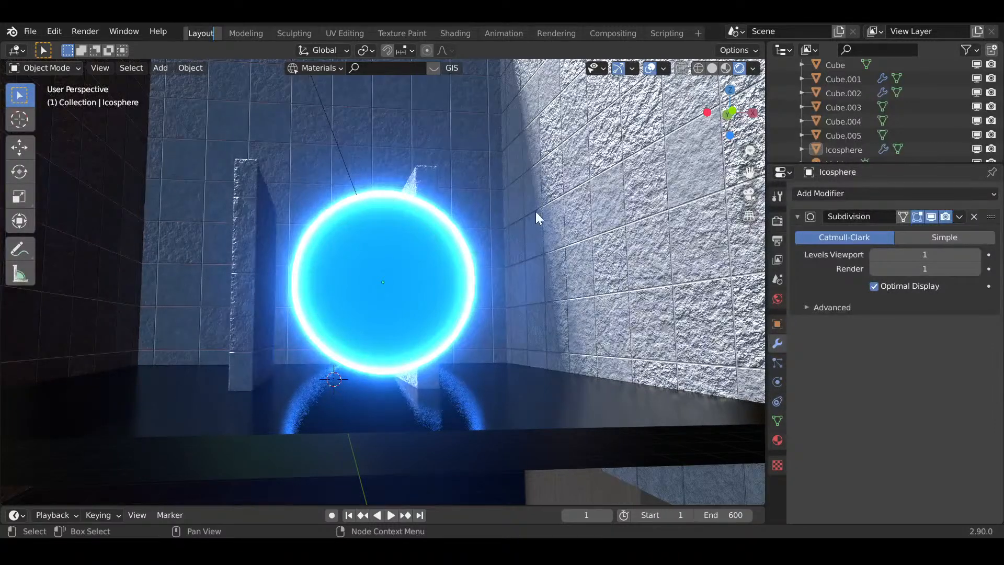
pyautogui.scroll(-4, 545, 218)
pyautogui.moveTo(464, 336); pyautogui.dragTo(601, 209, button='middle')
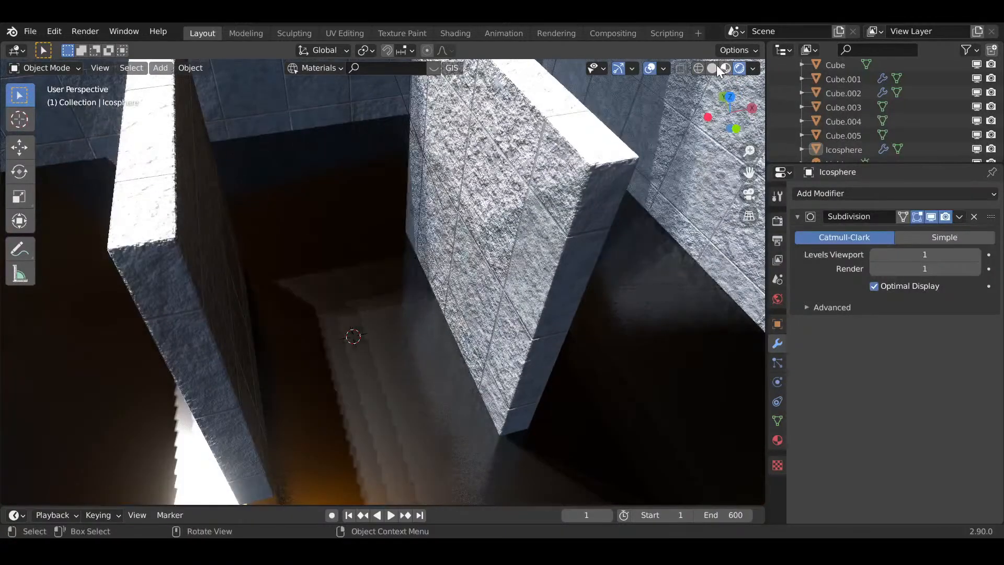
pyautogui.click(442, 317)
pyautogui.scroll(-3, 472, 336)
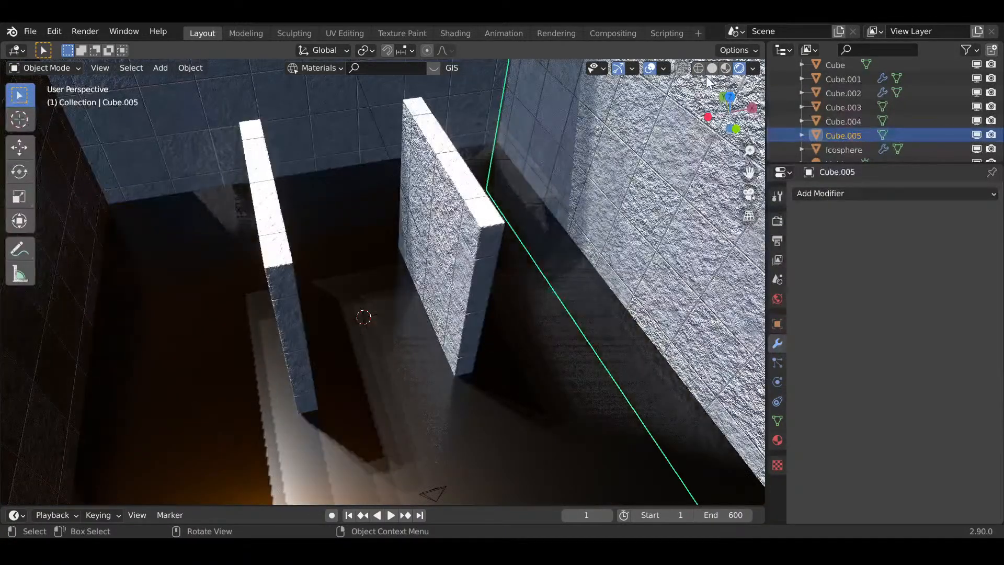
pyautogui.press('z')
# - Add a mesh plane at the 3D cursor between the two upright slabs and raise it slightly above the floor
pyautogui.hotkey('shift', 'a')
pyautogui.moveTo(472, 314)
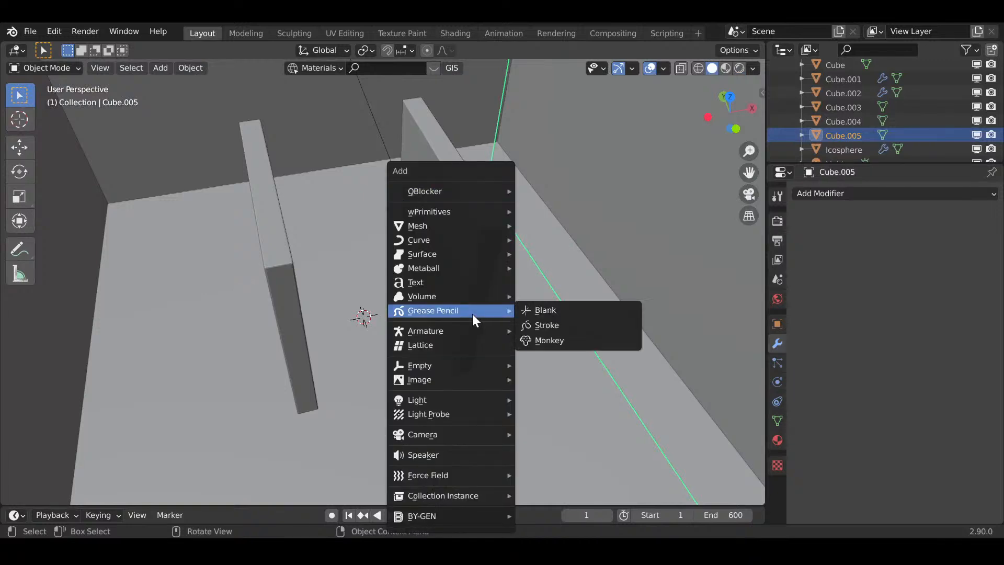
pyautogui.moveTo(447, 227)
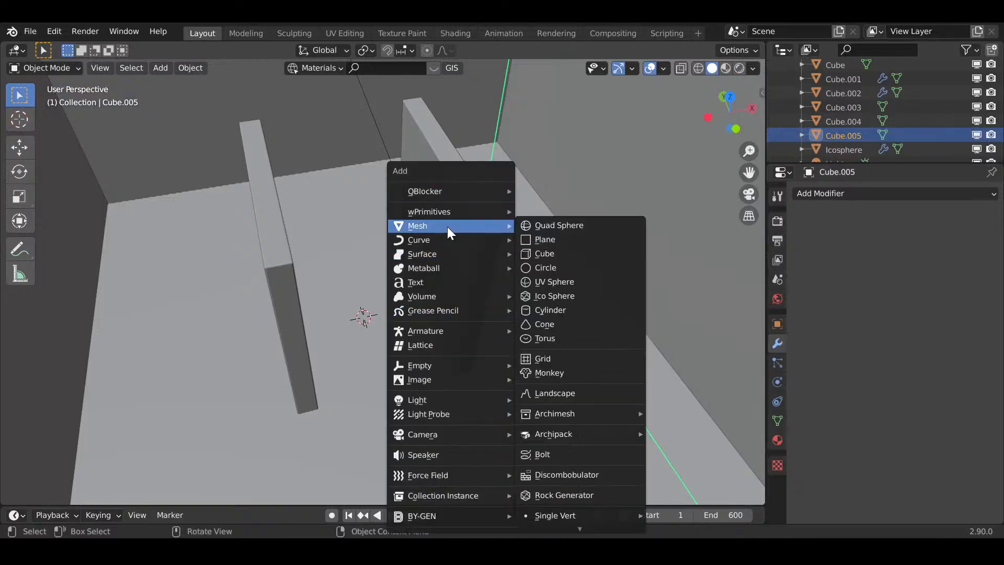
pyautogui.click(555, 240)
pyautogui.moveTo(566, 293); pyautogui.dragTo(520, 298, button='middle')
pyautogui.press('g')
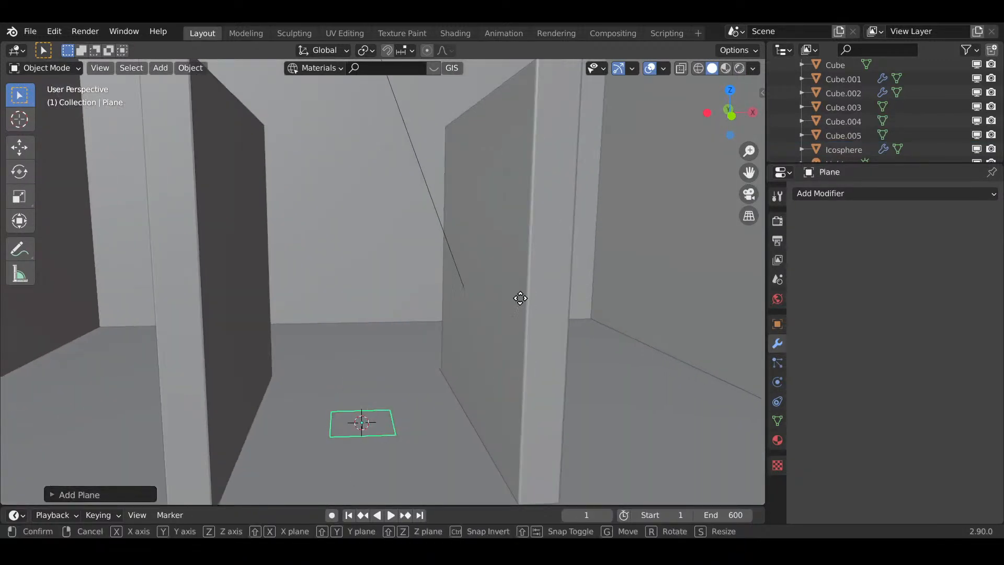
pyautogui.click(522, 261)
# - Add an Ocean modifier to the plane and scale the plane down to a small patch between the slabs
pyautogui.click(866, 194)
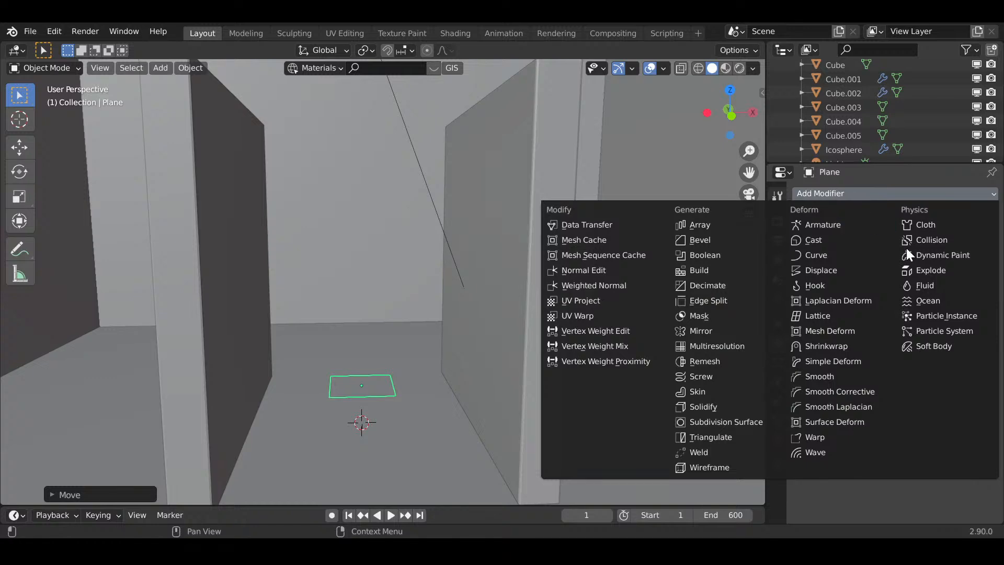
pyautogui.click(927, 300)
pyautogui.moveTo(543, 291); pyautogui.dragTo(518, 327, button='middle')
pyautogui.scroll(-5, 588, 349)
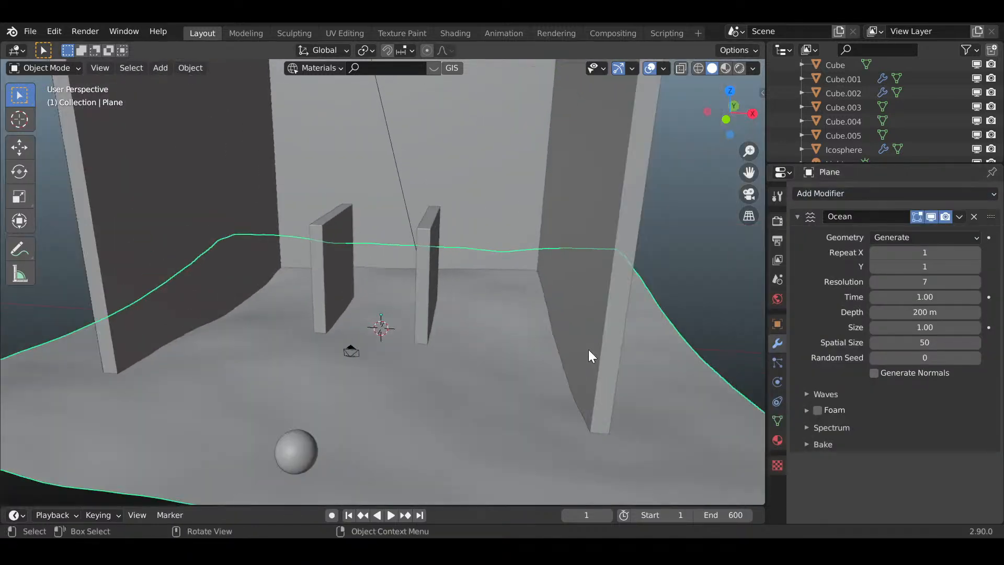
pyautogui.press('s')
pyautogui.click(387, 324)
pyautogui.press('s')
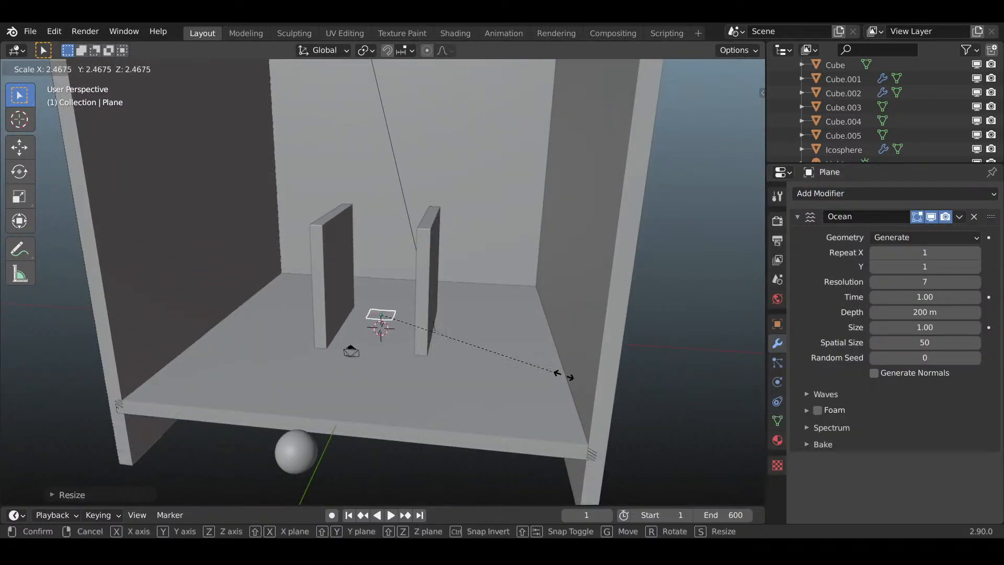
pyautogui.click(107, 441)
# - Scale the ocean plane so its width closely fits the gap between the two slabs, checking the edges from above
pyautogui.moveTo(306, 411); pyautogui.dragTo(342, 455, button='middle')
pyautogui.scroll(3, 591, 224)
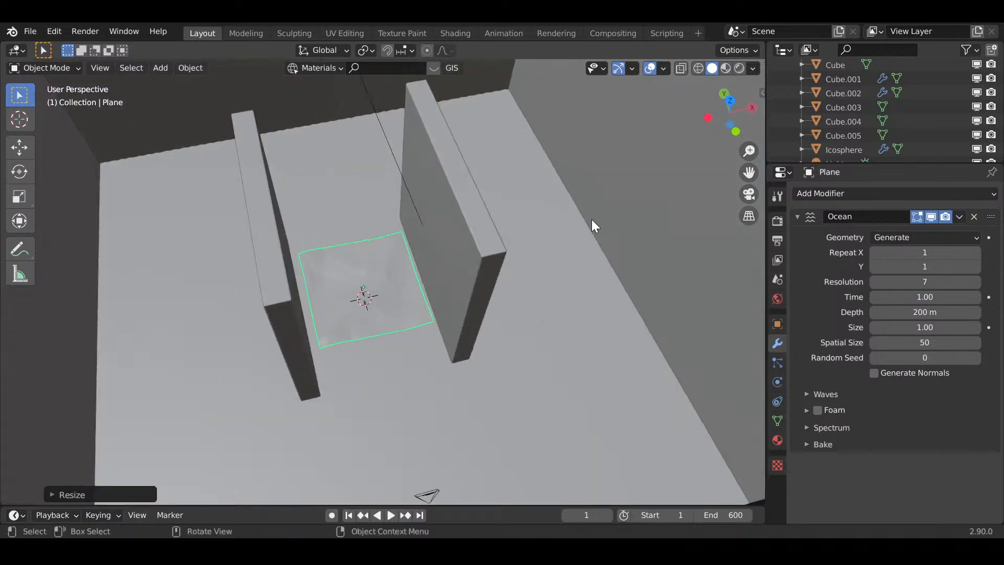
pyautogui.moveTo(627, 149); pyautogui.dragTo(637, 183, button='middle')
pyautogui.press('s')
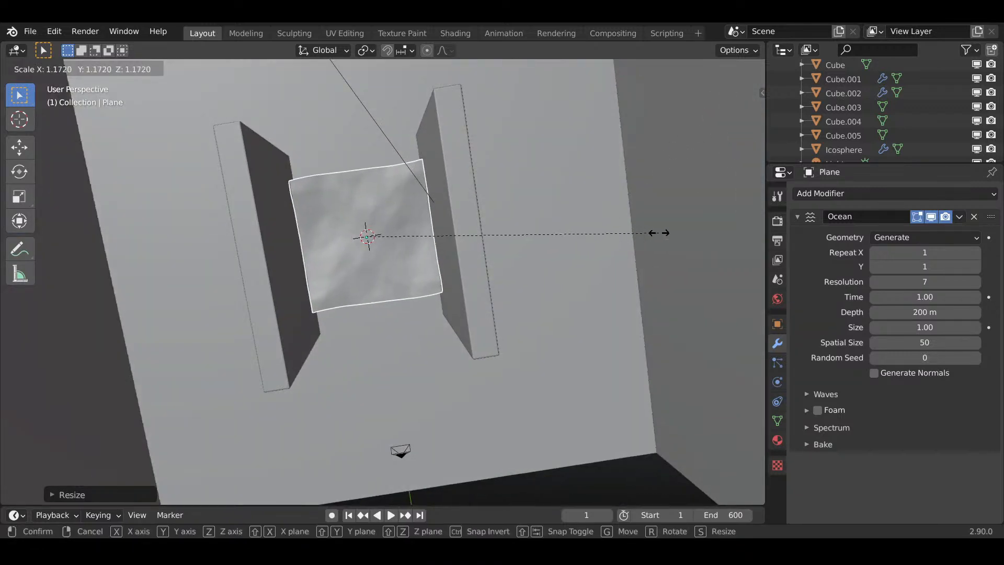
pyautogui.click(657, 234)
pyautogui.moveTo(658, 233); pyautogui.dragTo(646, 186, button='middle')
pyautogui.click(729, 108)
pyautogui.scroll(6, 490, 269)
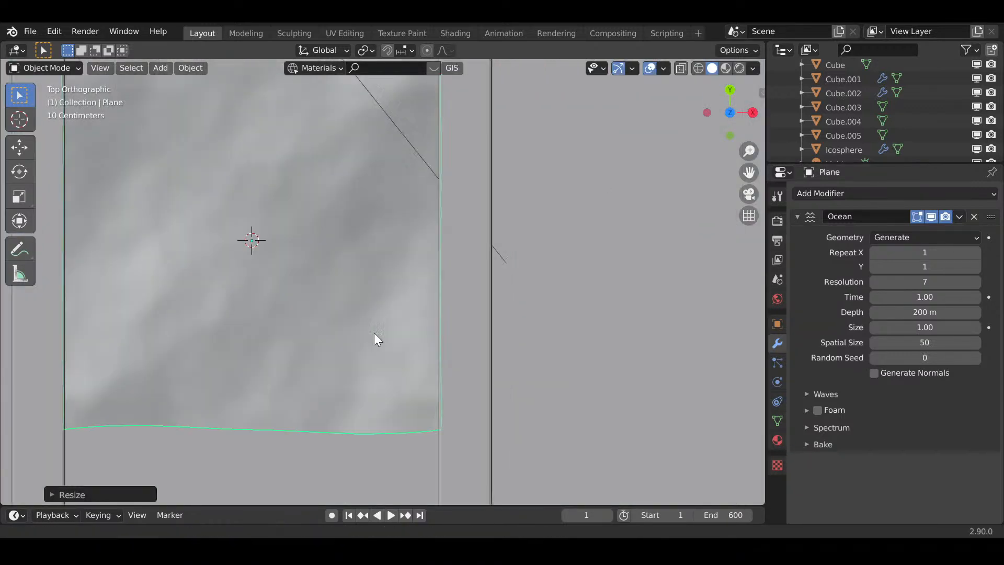
pyautogui.press('s')
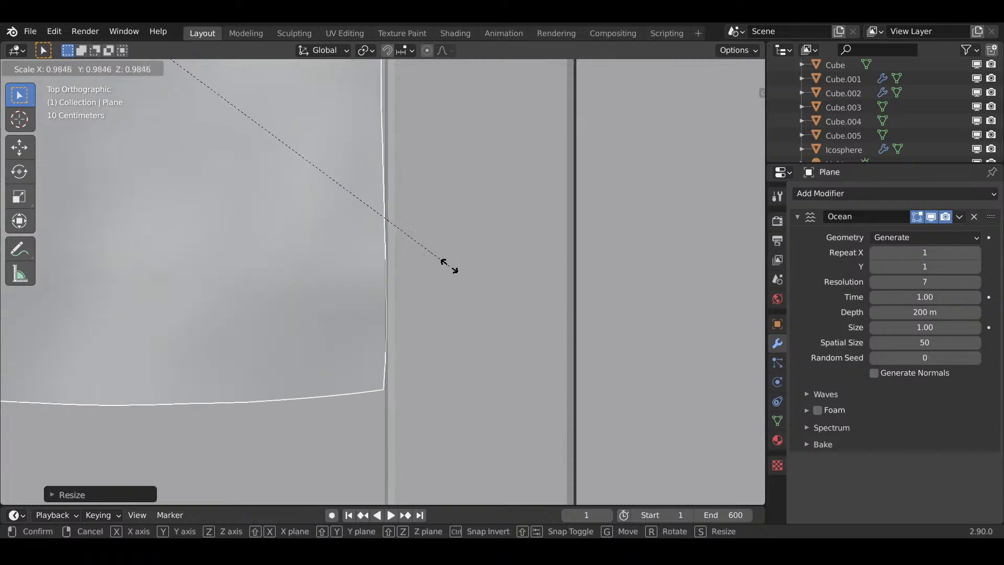
pyautogui.click(433, 268)
pyautogui.press('s')
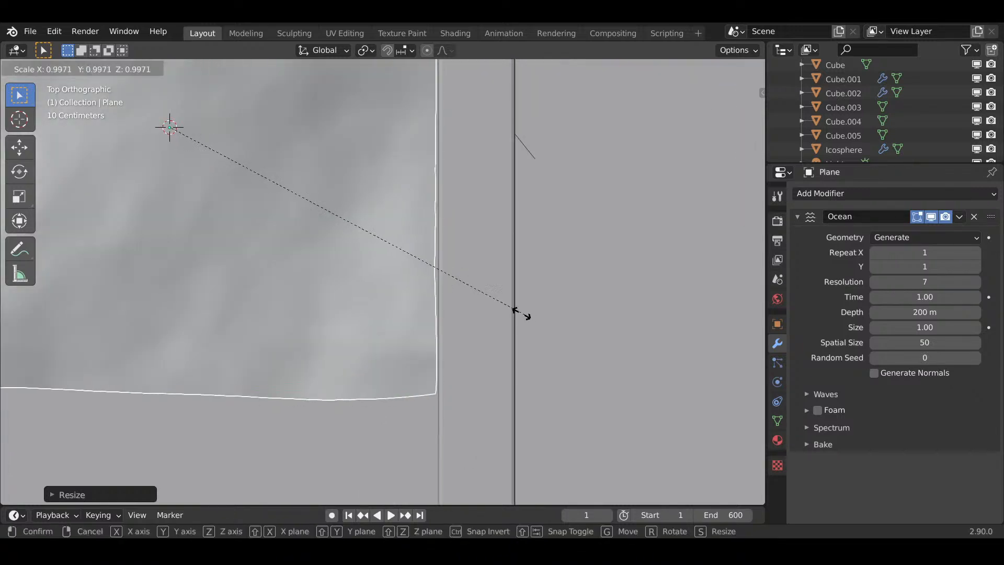
pyautogui.click(507, 309)
pyautogui.scroll(-5, 432, 311)
pyautogui.keyDown('shift'); pyautogui.moveTo(368, 294); pyautogui.dragTo(441, 348, button='middle'); pyautogui.keyUp('shift')
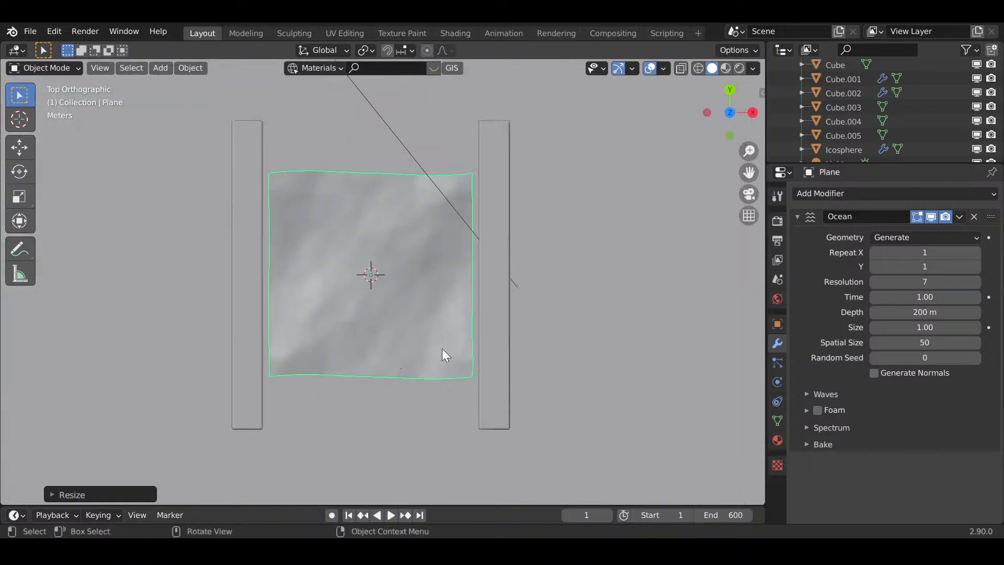
# - Raise the ocean plane along the Z axis so it floats above the floor between the slabs
pyautogui.scroll(-1, 513, 331)
pyautogui.moveTo(513, 331); pyautogui.dragTo(497, 203, button='middle')
pyautogui.press('g')
pyautogui.press('z')
pyautogui.click(525, 142)
pyautogui.scroll(3, 496, 203)
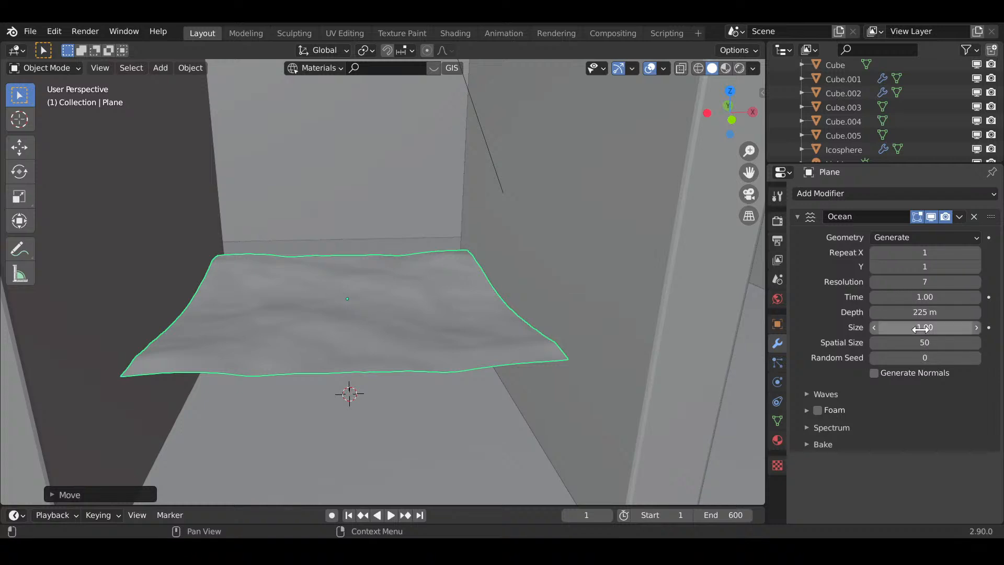
# - Try other Ocean Size and Spatial Size values, restore them to 1 and 50, and set Random Seed to 65 and Time to 6.39
pyautogui.moveTo(921, 328); pyautogui.dragTo(946, 328)
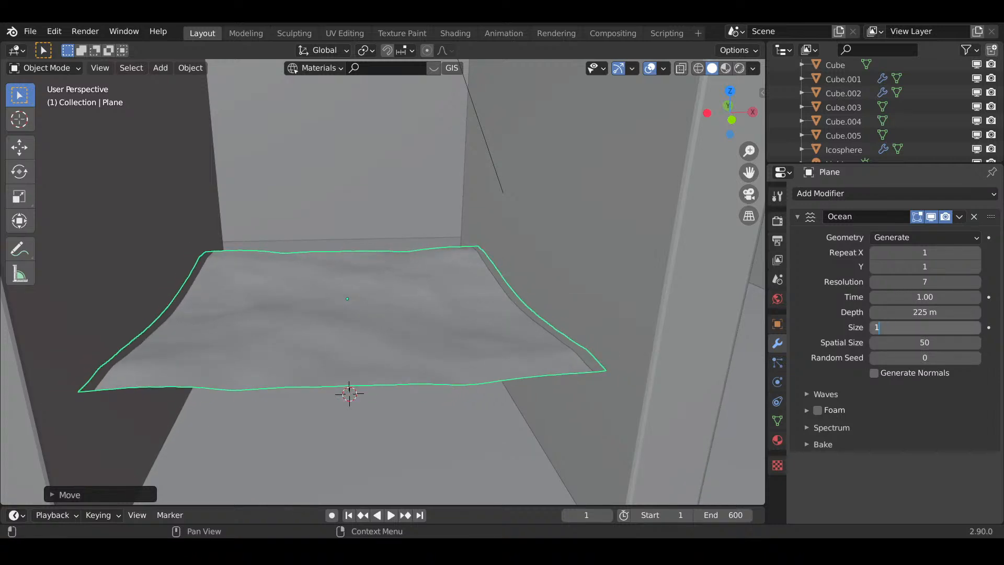
pyautogui.press('Return')
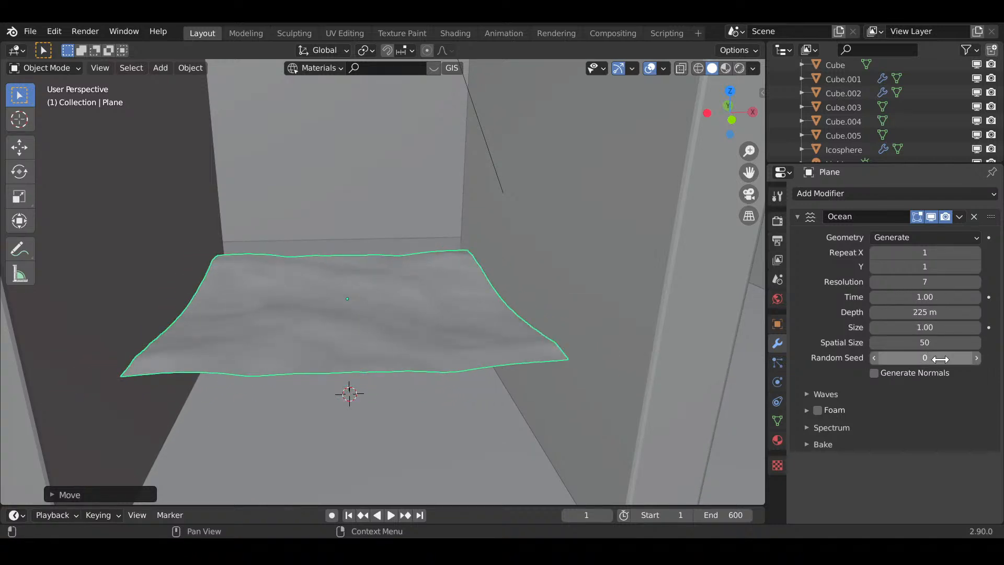
pyautogui.moveTo(940, 352)
pyautogui.mouseDown()
pyautogui.moveTo(972, 354)
pyautogui.moveTo(941, 343)
pyautogui.moveTo(967, 343)
pyautogui.moveTo(929, 345)
pyautogui.mouseUp()
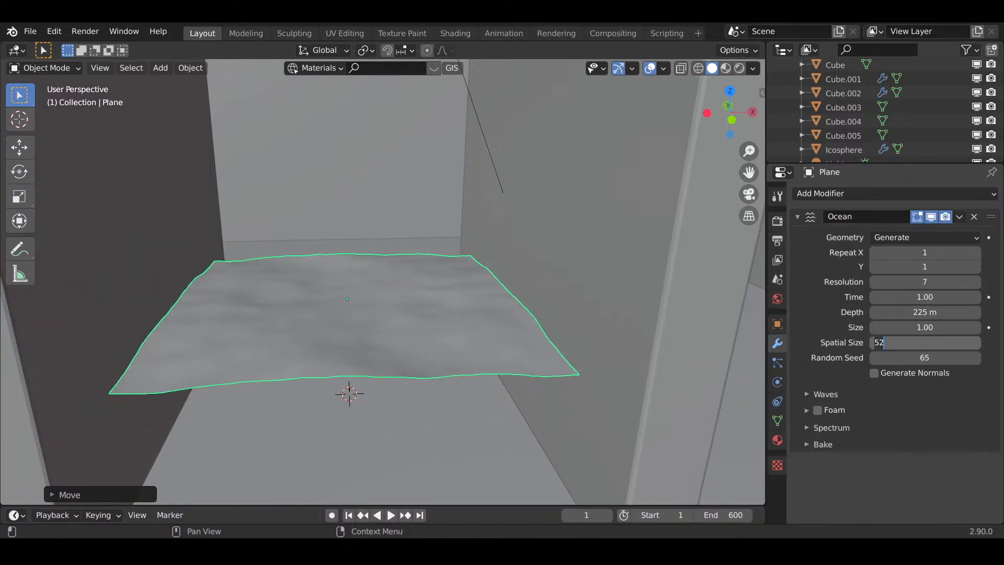
pyautogui.press('Return')
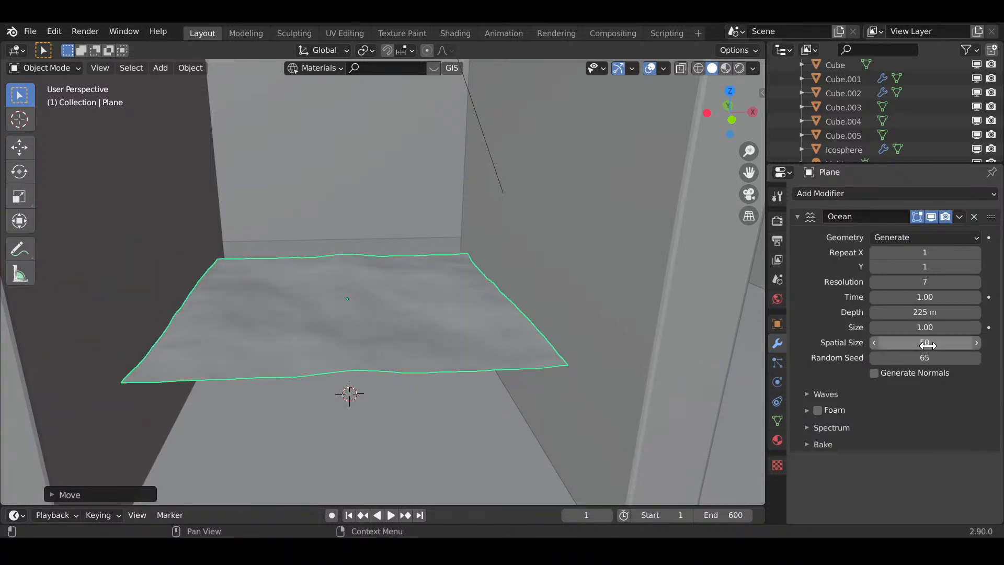
pyautogui.moveTo(924, 297); pyautogui.dragTo(952, 297)
# - Set the ocean's wave Scale to 8, Smallest Wave to 0 m and Choppiness to 0
pyautogui.click(814, 398)
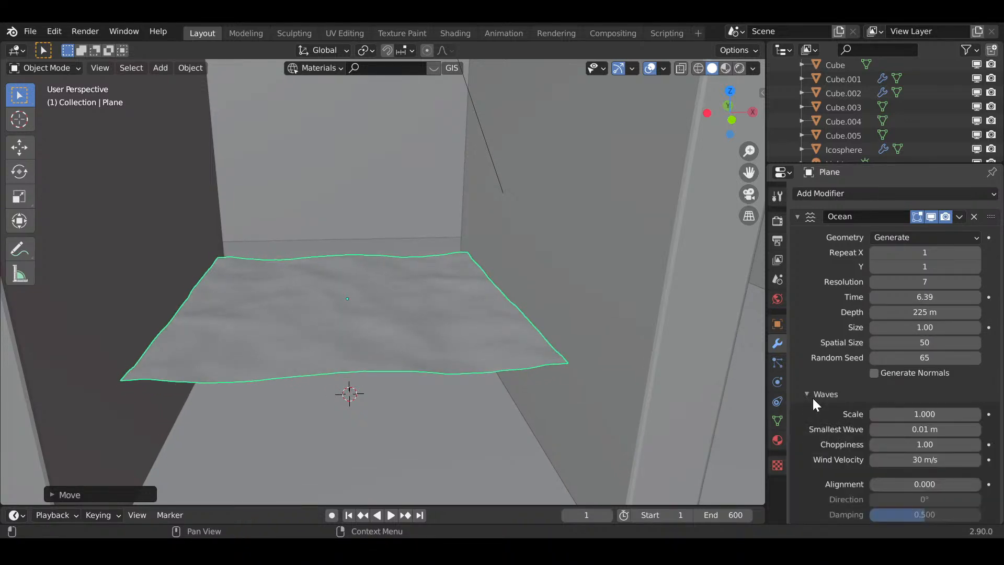
pyautogui.scroll(-3, 958, 441)
pyautogui.moveTo(933, 361); pyautogui.dragTo(969, 362)
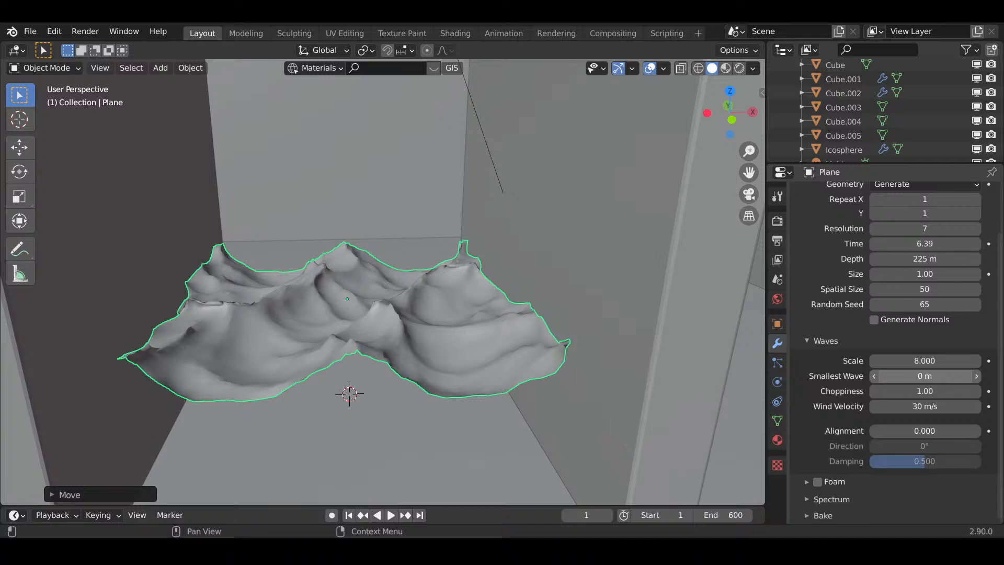
pyautogui.moveTo(931, 393); pyautogui.dragTo(909, 393)
# - Try stronger ocean waves at scale 15.7, then settle on wave Scale 5.5 and Random Seed 78
pyautogui.moveTo(413, 296); pyautogui.dragTo(439, 272, button='middle')
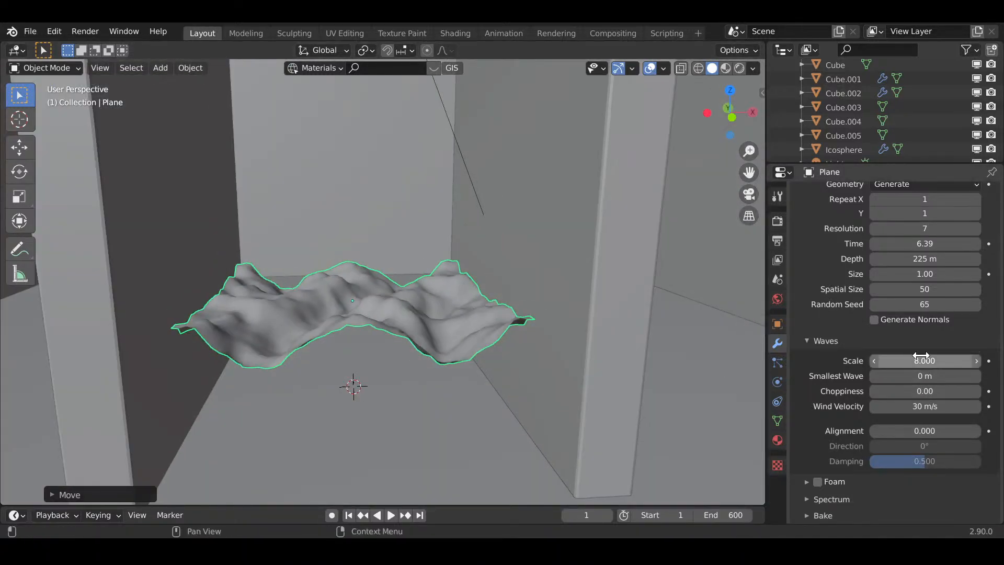
pyautogui.moveTo(925, 360); pyautogui.dragTo(951, 361)
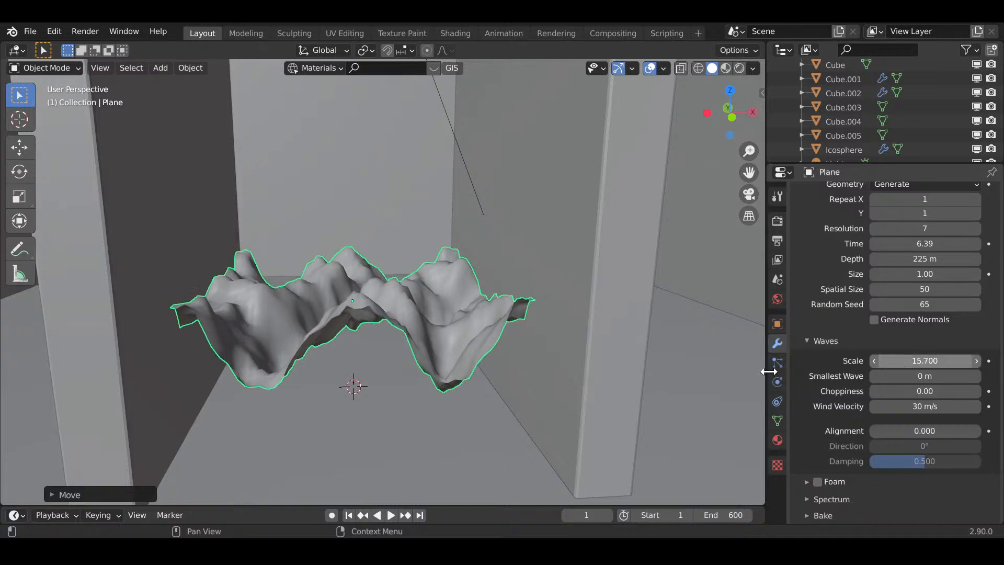
pyautogui.moveTo(366, 324); pyautogui.dragTo(438, 225, button='middle')
pyautogui.moveTo(925, 360); pyautogui.dragTo(960, 334)
pyautogui.scroll(2, 945, 335)
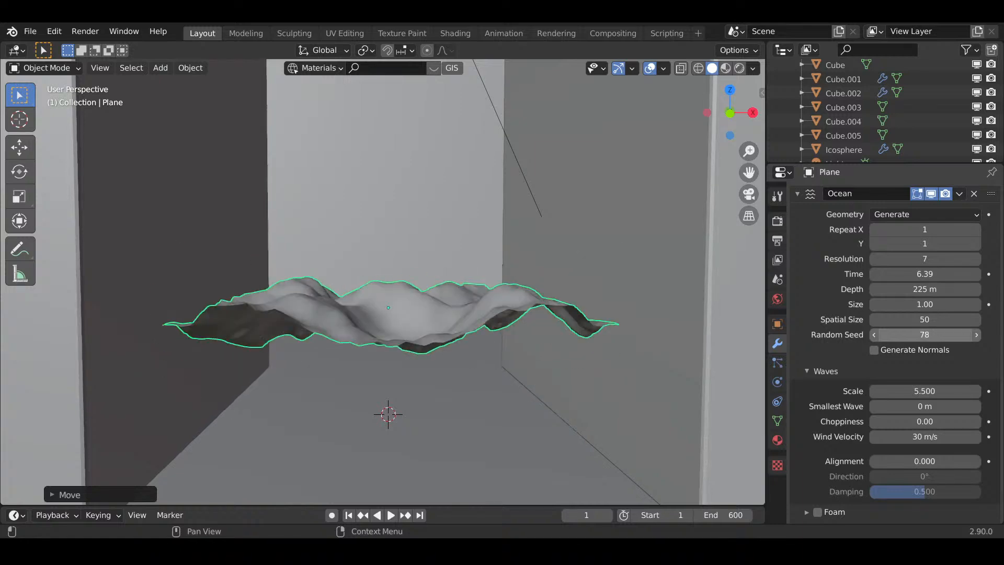
# - Add a particle system to the ocean plane and set its type to Hair
pyautogui.moveTo(604, 287); pyautogui.dragTo(749, 435, button='middle')
pyautogui.click(777, 440)
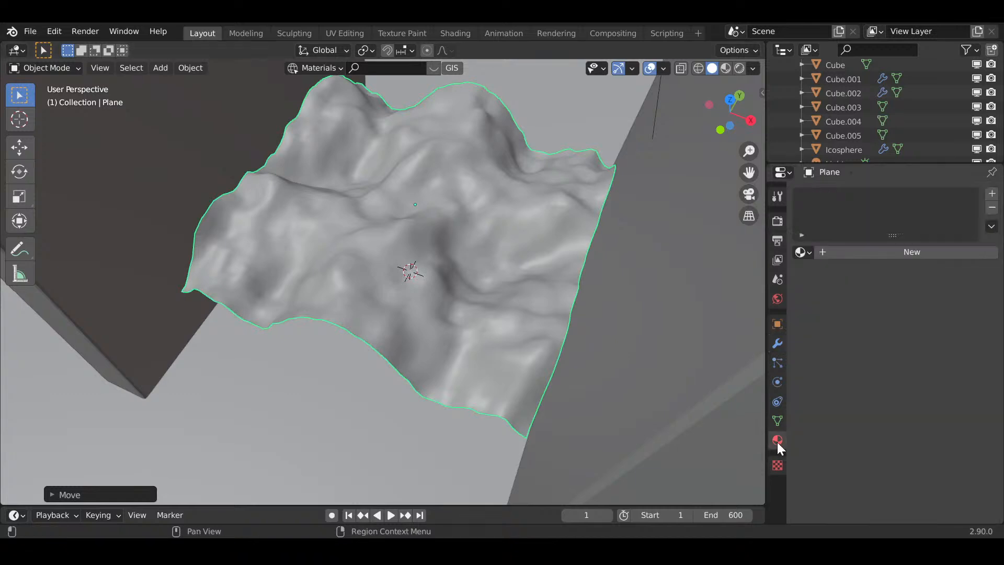
pyautogui.click(992, 195)
pyautogui.moveTo(526, 355); pyautogui.dragTo(502, 366, button='middle')
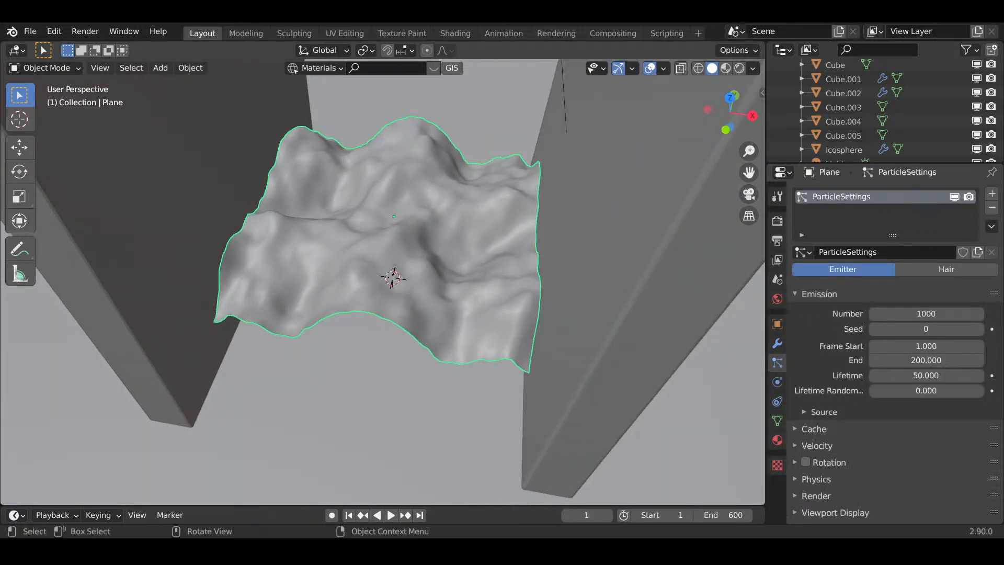
pyautogui.moveTo(510, 394); pyautogui.dragTo(866, 396, button='middle')
pyautogui.scroll(-5, 873, 400)
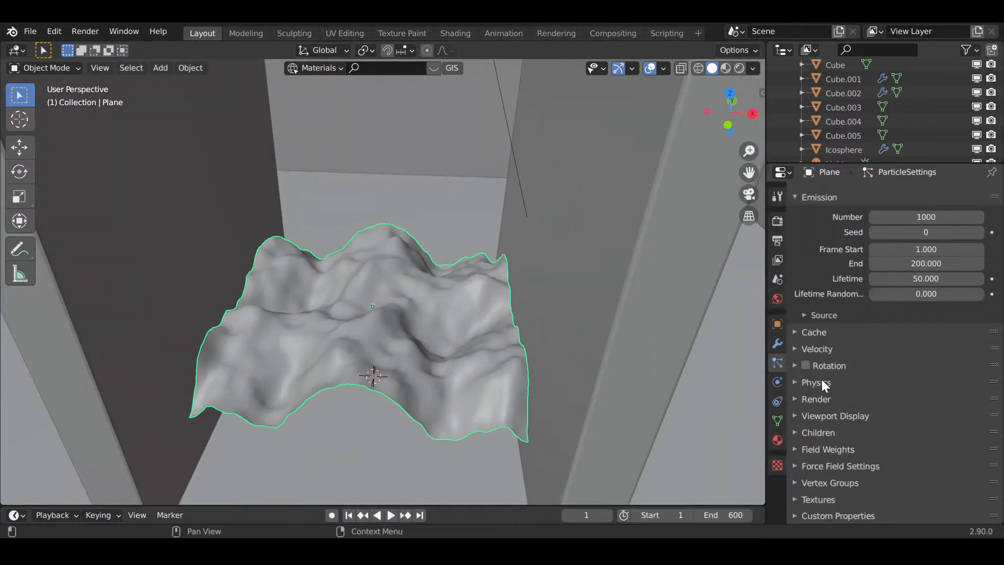
pyautogui.scroll(5, 821, 378)
pyautogui.moveTo(523, 340); pyautogui.dragTo(551, 347, button='middle')
pyautogui.click(935, 269)
pyautogui.moveTo(501, 311)
pyautogui.mouseDown(button='middle')
pyautogui.moveTo(487, 382)
pyautogui.moveTo(486, 307)
pyautogui.moveTo(502, 308)
pyautogui.mouseUp(button='middle')
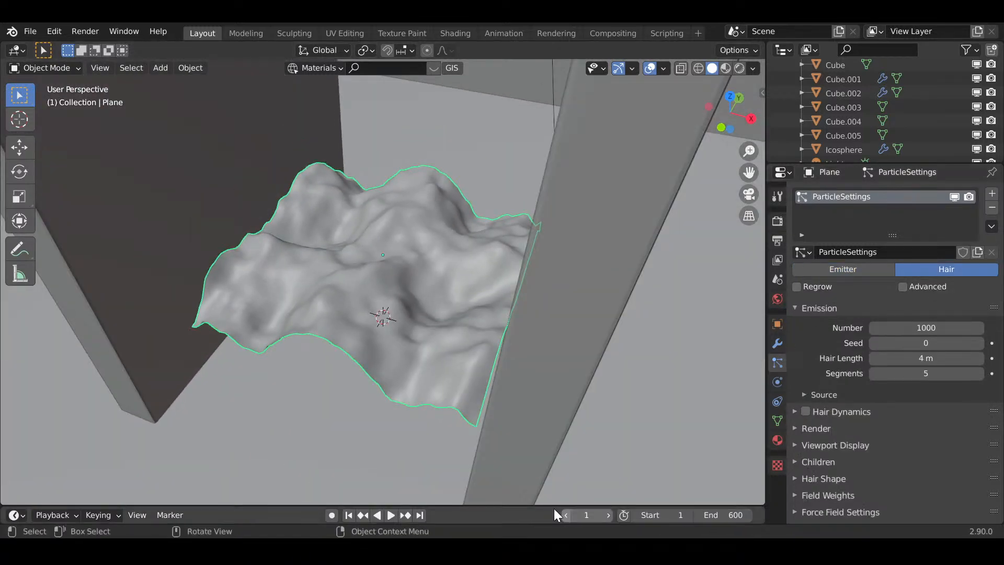
# - Enlarge the timeline and render the plane's hair particles as Object, with the Icosphere as the instance object
pyautogui.moveTo(540, 504); pyautogui.dragTo(529, 475)
pyautogui.press('Right')
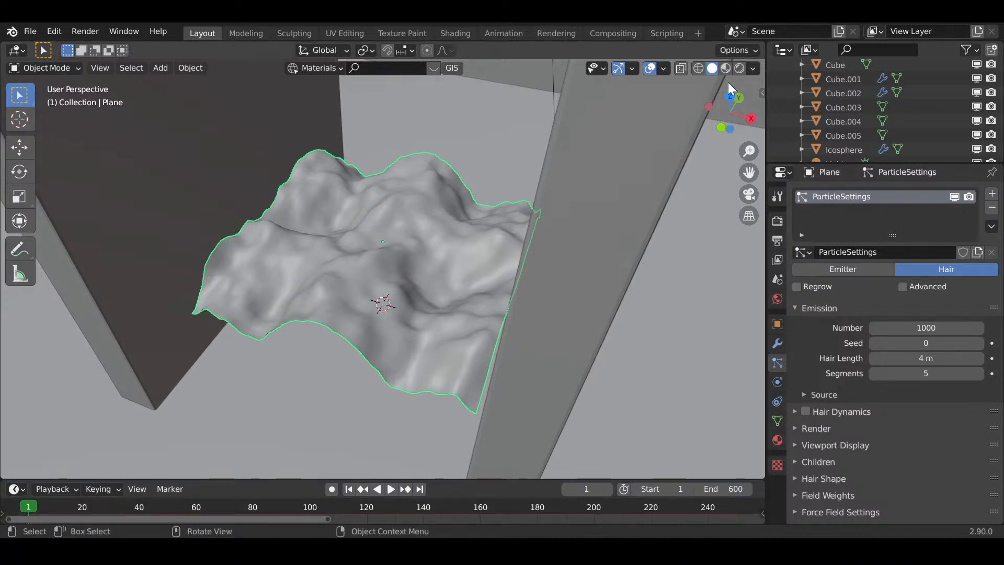
pyautogui.moveTo(492, 408); pyautogui.dragTo(523, 403, button='middle')
pyautogui.scroll(-2, 863, 432)
pyautogui.click(870, 400)
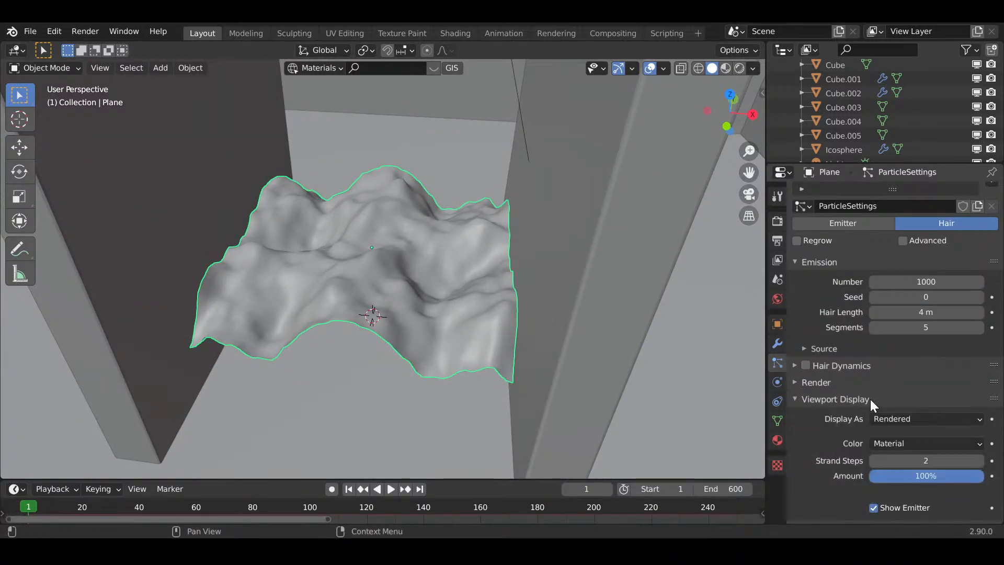
pyautogui.scroll(-5, 914, 342)
pyautogui.click(836, 294)
pyautogui.click(806, 381)
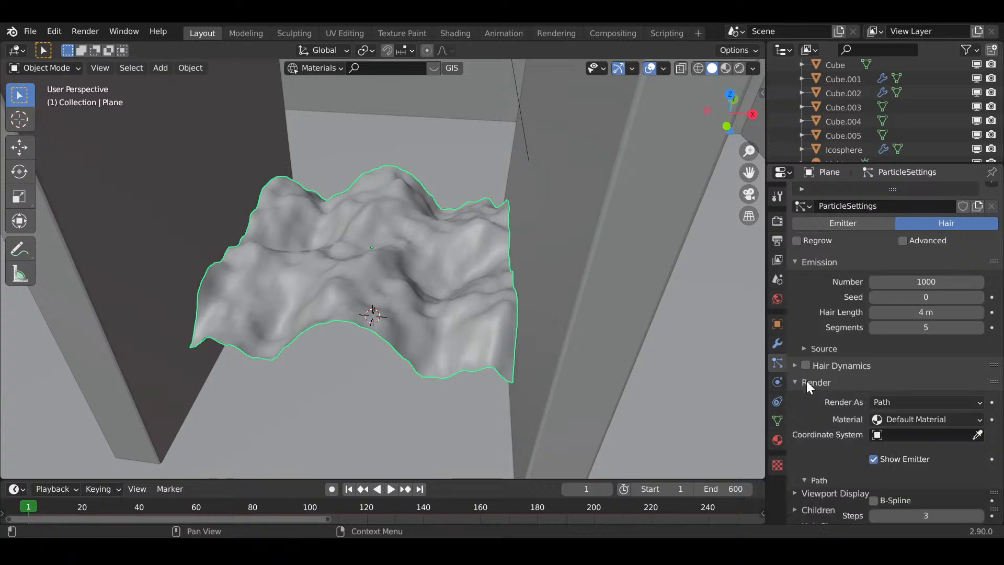
pyautogui.scroll(-2, 909, 374)
pyautogui.click(907, 360)
pyautogui.click(903, 406)
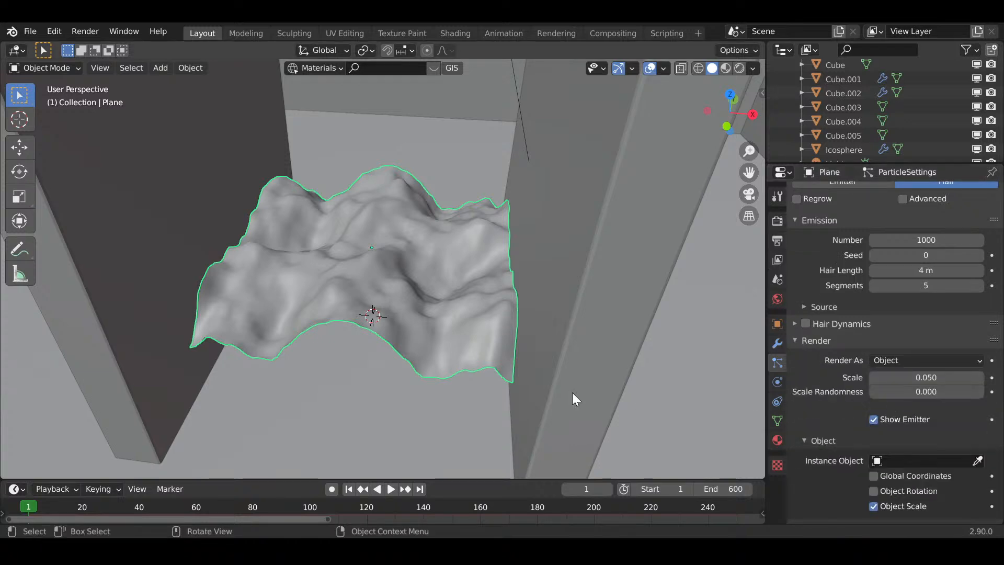
pyautogui.click(909, 463)
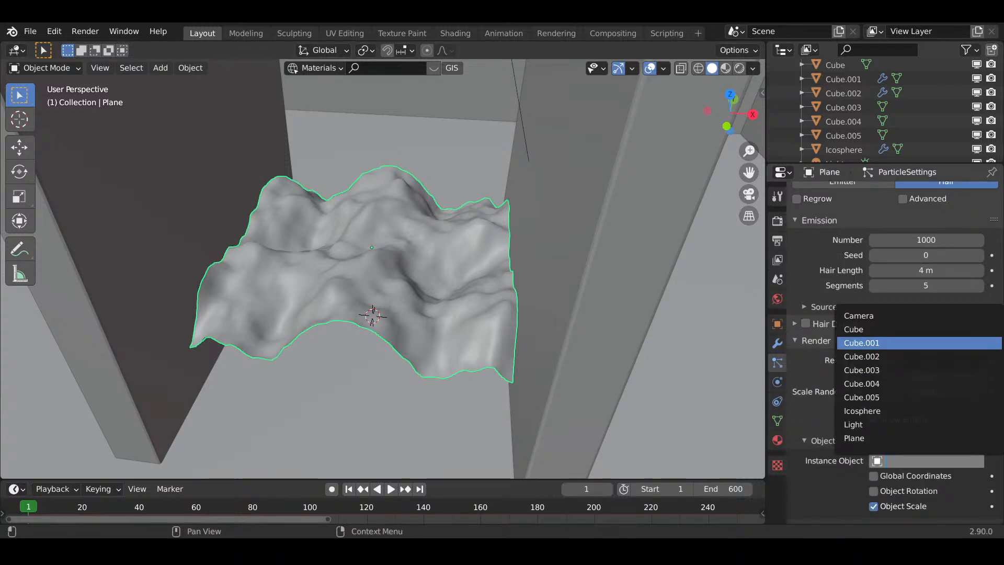
pyautogui.click(861, 410)
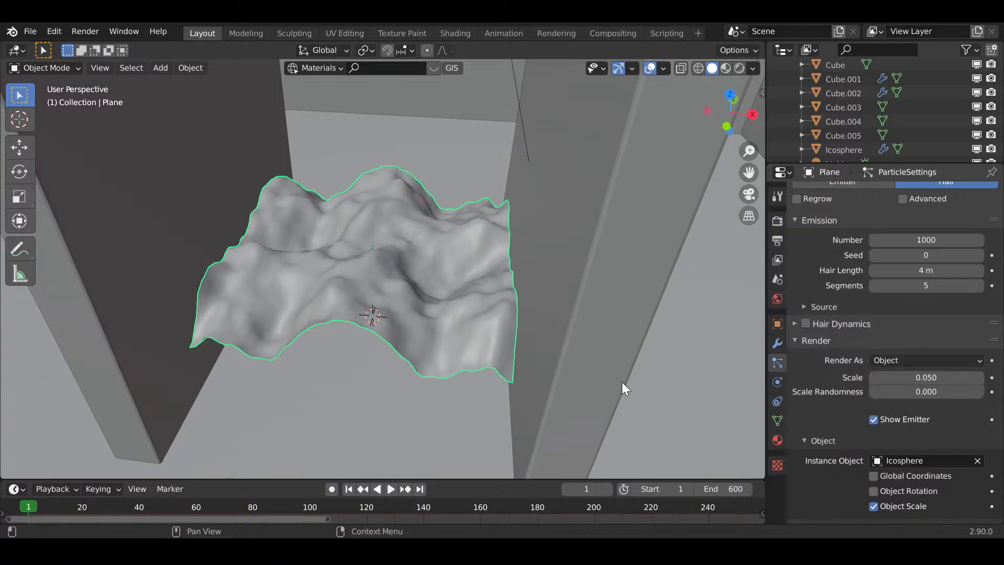
# - Examine the ocean plane at the first frames and from several distances for icosphere instances
pyautogui.moveTo(622, 381); pyautogui.dragTo(545, 395, button='middle')
pyautogui.scroll(1, 547, 307)
pyautogui.scroll(-2, 542, 316)
pyautogui.scroll(1, 543, 315)
pyautogui.press('Right')
pyautogui.scroll(1, 542, 316)
pyautogui.press('Right')
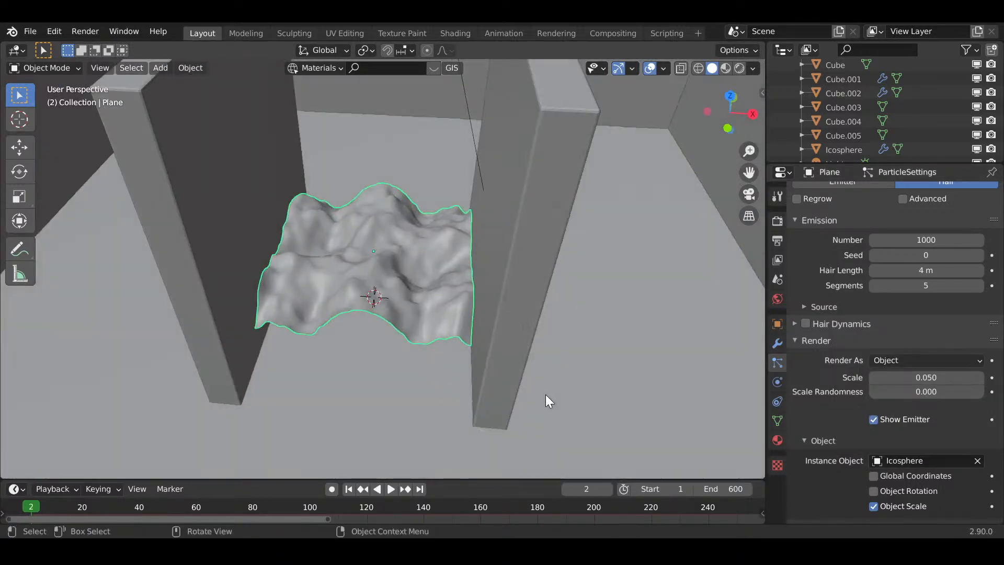
pyautogui.scroll(4, 549, 394)
pyautogui.press('Left')
pyautogui.scroll(-3, 961, 464)
pyautogui.scroll(-3, 961, 464)
# - Set the particle source of the ocean plane to emit from Vertices
pyautogui.scroll(8, 936, 435)
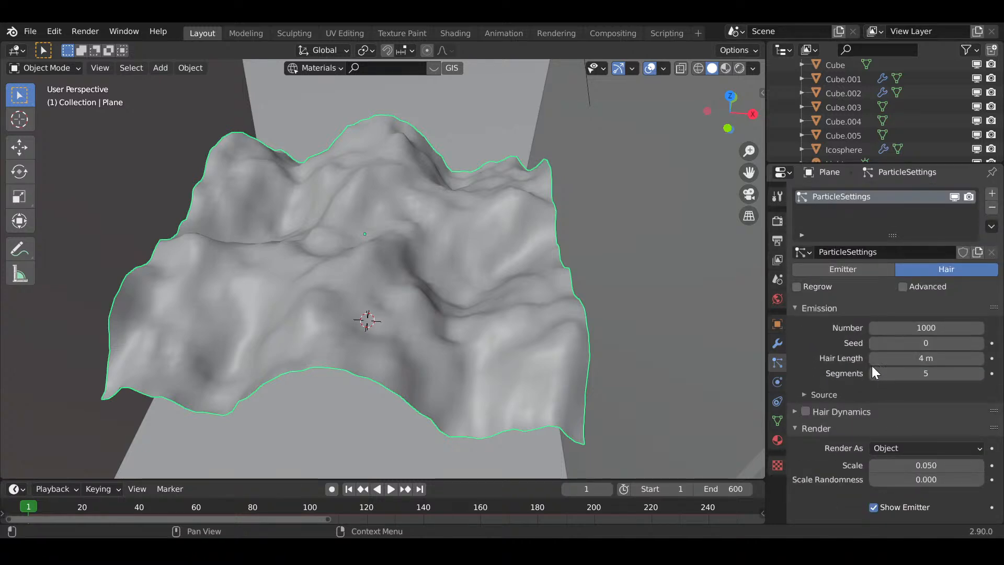
pyautogui.click(823, 400)
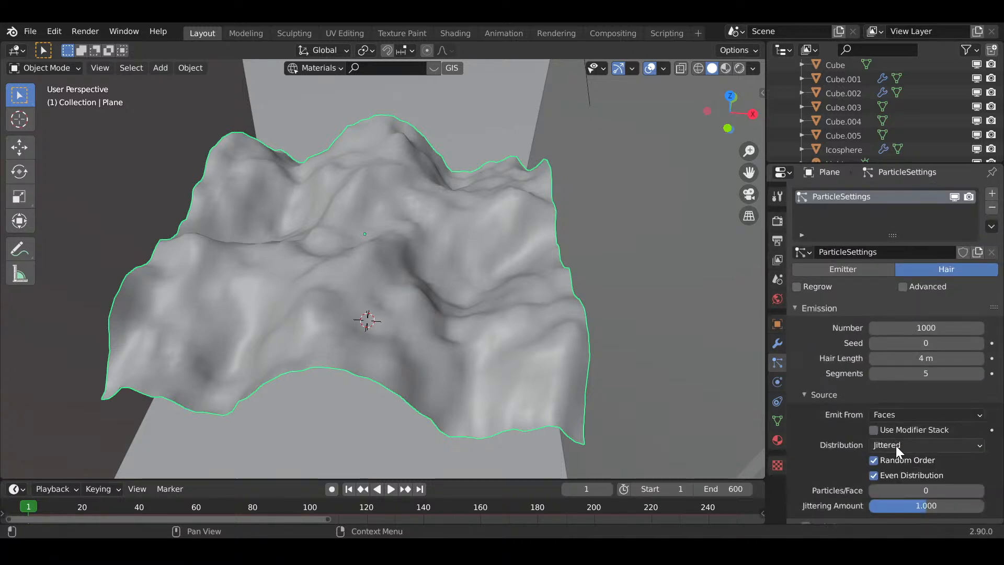
pyautogui.click(895, 445)
pyautogui.click(904, 413)
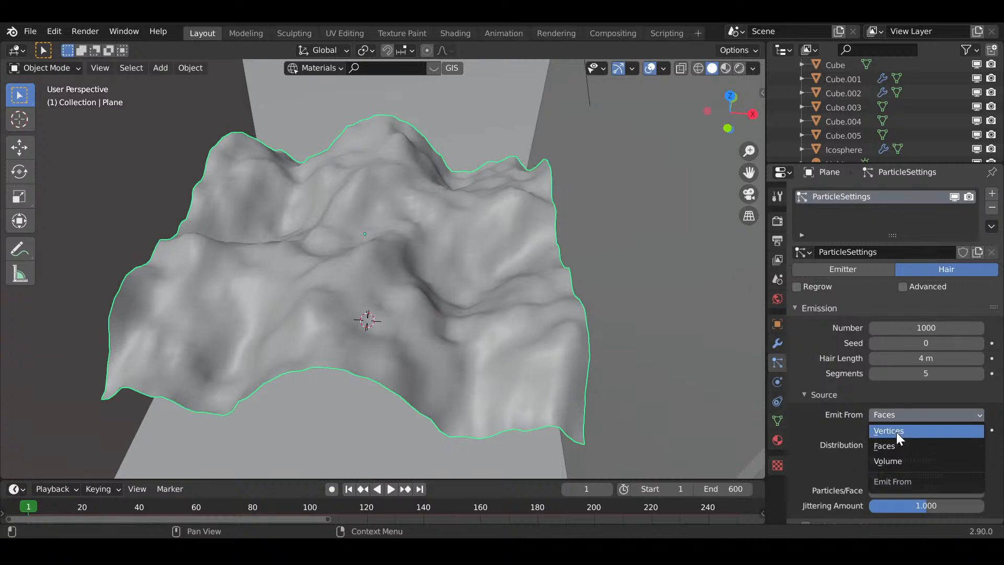
pyautogui.click(896, 431)
pyautogui.scroll(-2, 528, 381)
pyautogui.scroll(4, 506, 363)
pyautogui.moveTo(528, 381); pyautogui.dragTo(453, 306, button='middle')
pyautogui.scroll(4, 594, 295)
pyautogui.scroll(-2, 453, 306)
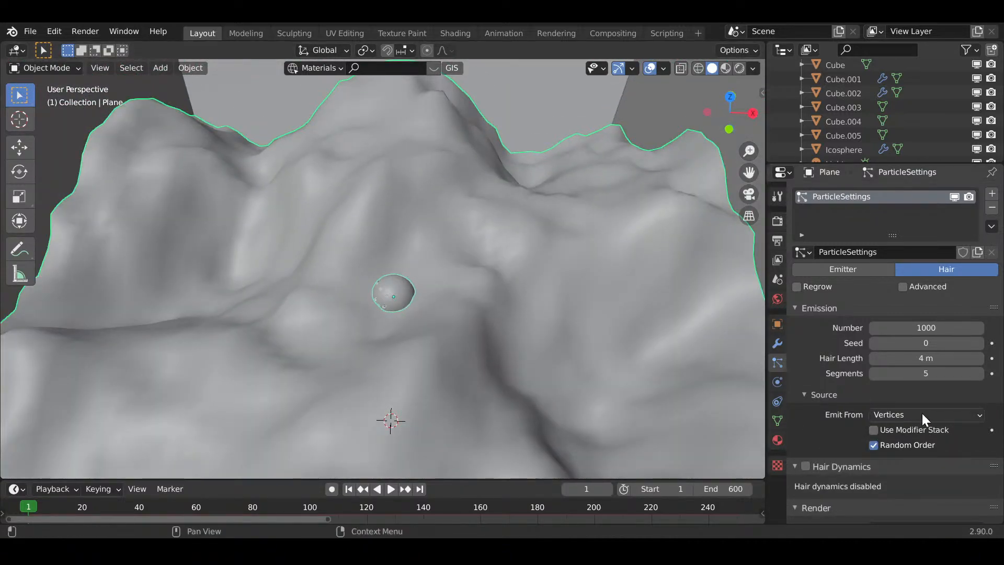
# - Reduce the hair particle Number to 373 and inspect the icosphere at the plane's centre up close
pyautogui.scroll(-7, 924, 416)
pyautogui.scroll(5, 923, 417)
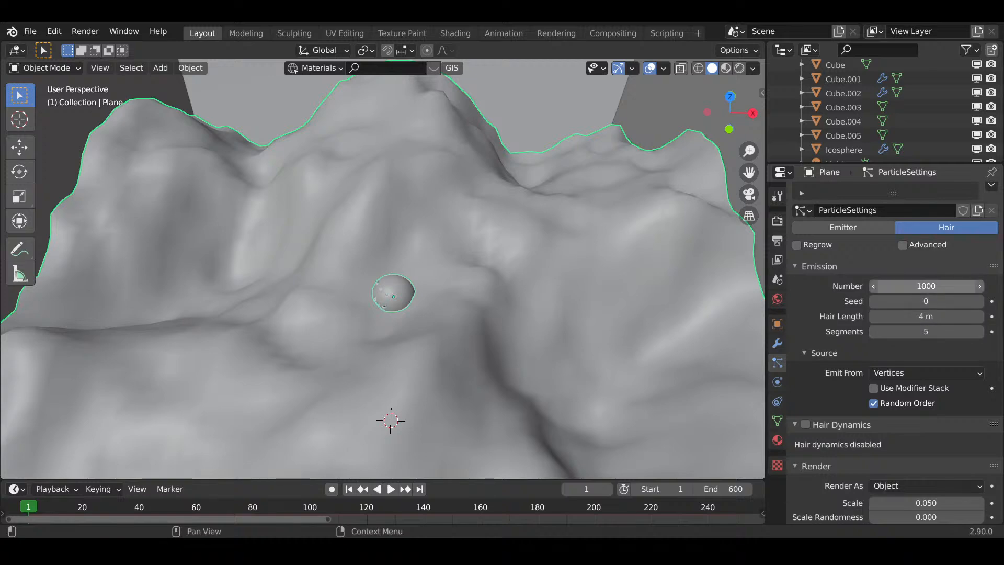
pyautogui.moveTo(926, 286); pyautogui.dragTo(862, 286)
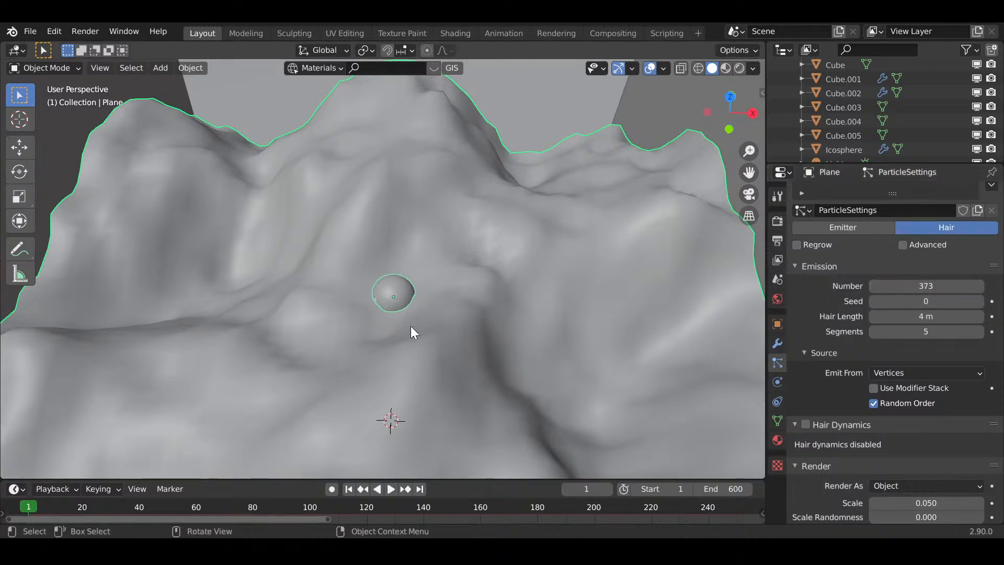
pyautogui.scroll(4, 419, 326)
pyautogui.moveTo(427, 327); pyautogui.dragTo(406, 243, button='middle')
pyautogui.scroll(5, 412, 271)
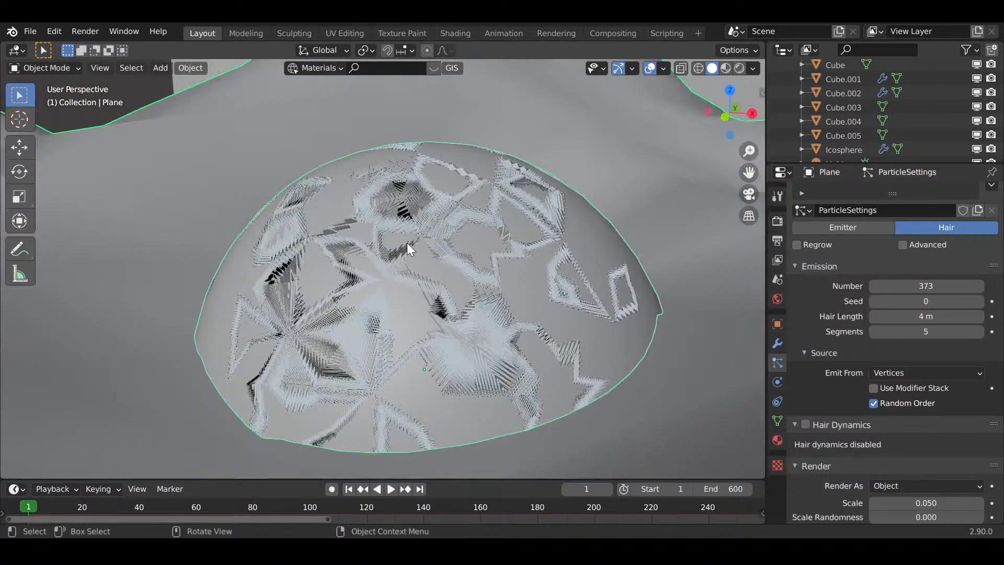
pyautogui.scroll(-5, 424, 252)
pyautogui.moveTo(455, 299); pyautogui.dragTo(473, 386, button='middle')
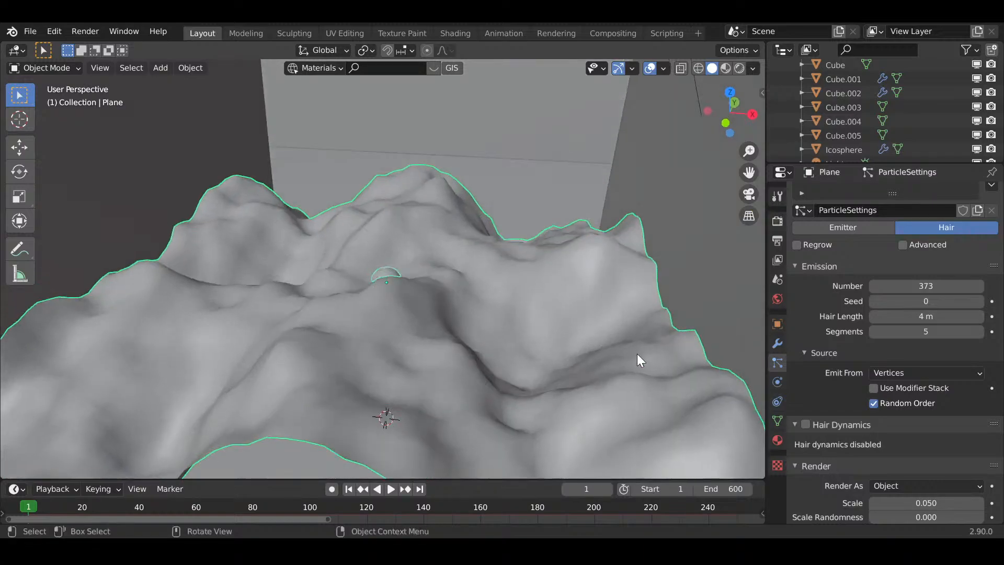
# - Enable Use Modifier Stack in the particle source so icospheres spread across the wavy ocean surface
pyautogui.scroll(-4, 637, 354)
pyautogui.moveTo(557, 362); pyautogui.dragTo(548, 404, button='middle')
pyautogui.scroll(1, 547, 404)
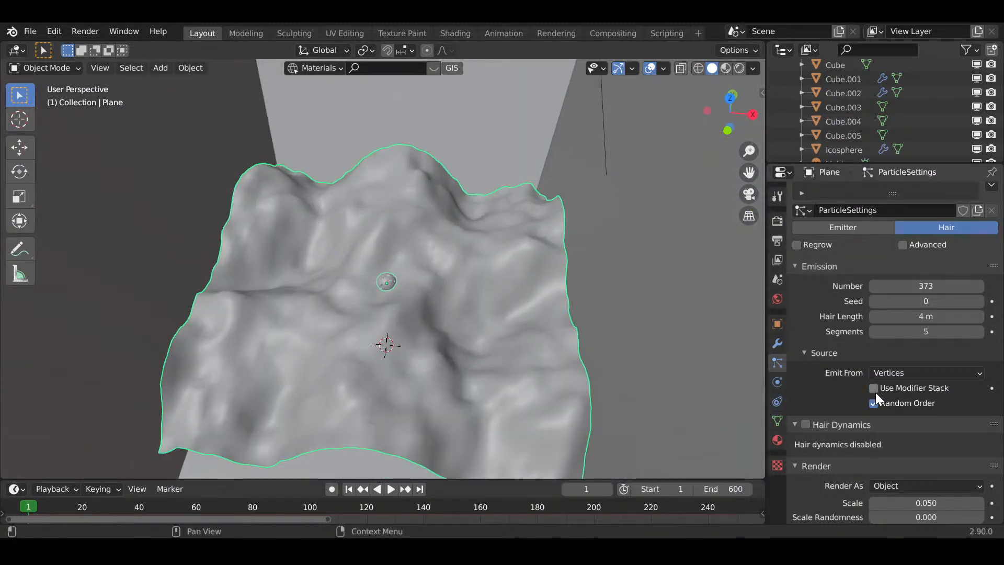
pyautogui.click(873, 388)
pyautogui.moveTo(564, 371); pyautogui.dragTo(553, 283, button='middle')
pyautogui.scroll(4, 548, 238)
pyautogui.moveTo(548, 238); pyautogui.dragTo(560, 419, button='middle')
pyautogui.scroll(-4, 568, 384)
pyautogui.scroll(5, 558, 415)
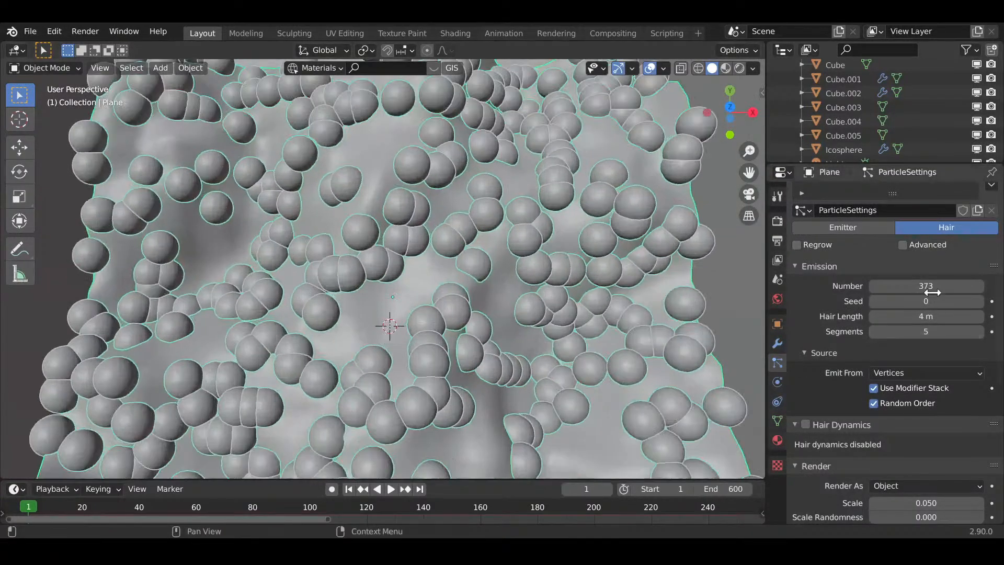
# - Set the particle Seed to 60 to rearrange the icospheres on the surface
pyautogui.moveTo(935, 307); pyautogui.dragTo(972, 306)
pyautogui.scroll(-1, 915, 403)
pyautogui.scroll(-2, 910, 387)
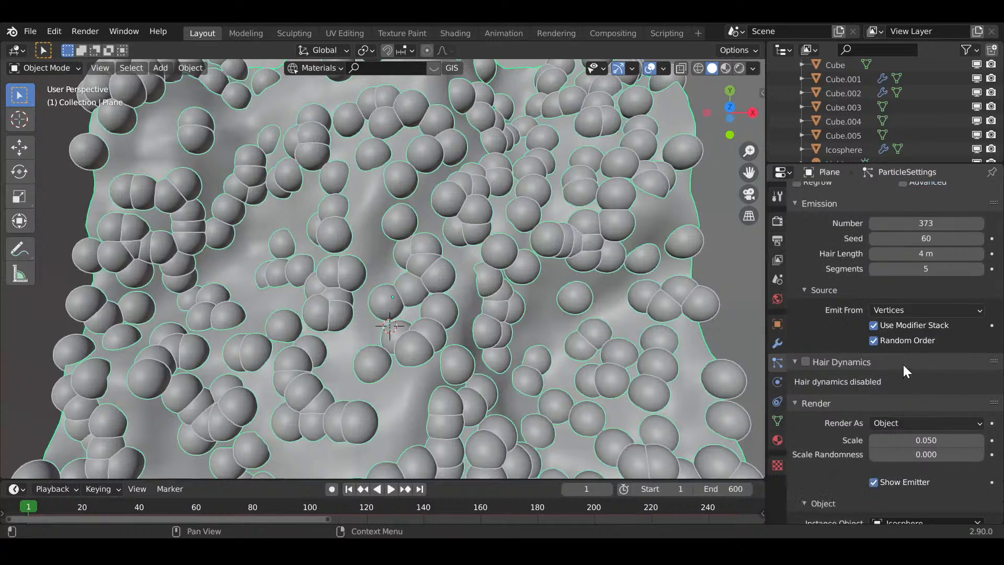
pyautogui.scroll(2, 902, 361)
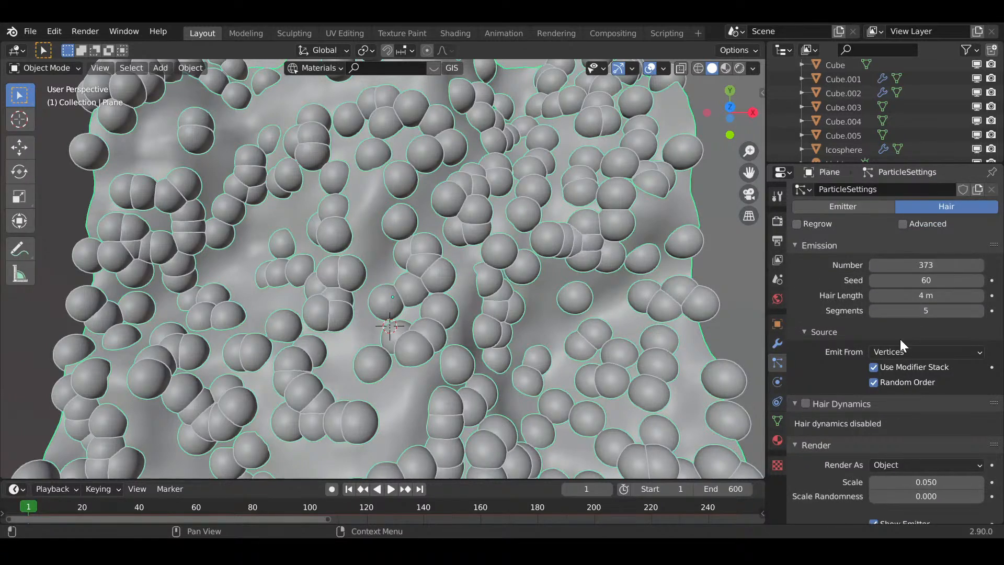
pyautogui.scroll(-1, 886, 397)
pyautogui.scroll(2, 886, 399)
pyautogui.click(893, 374)
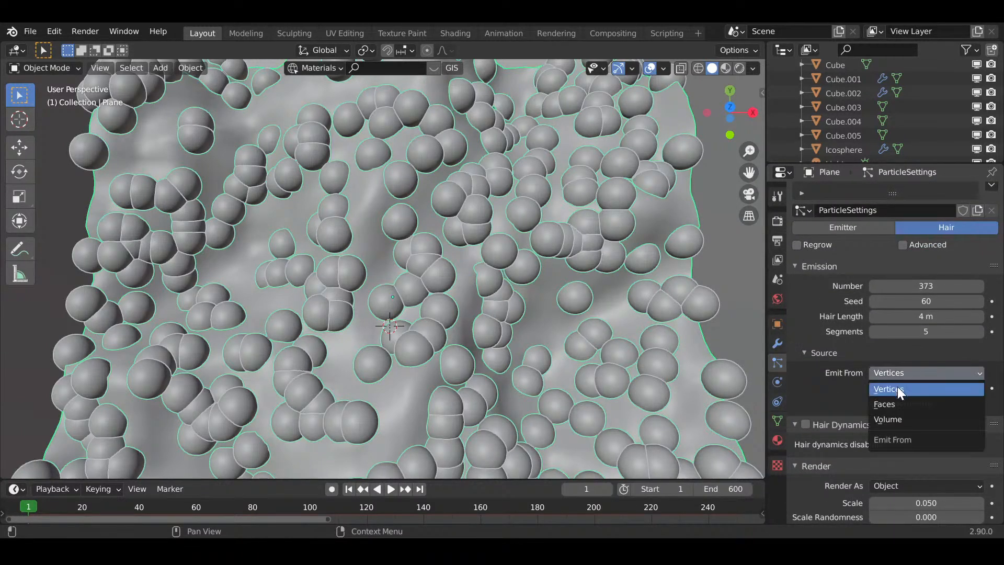
pyautogui.click(912, 388)
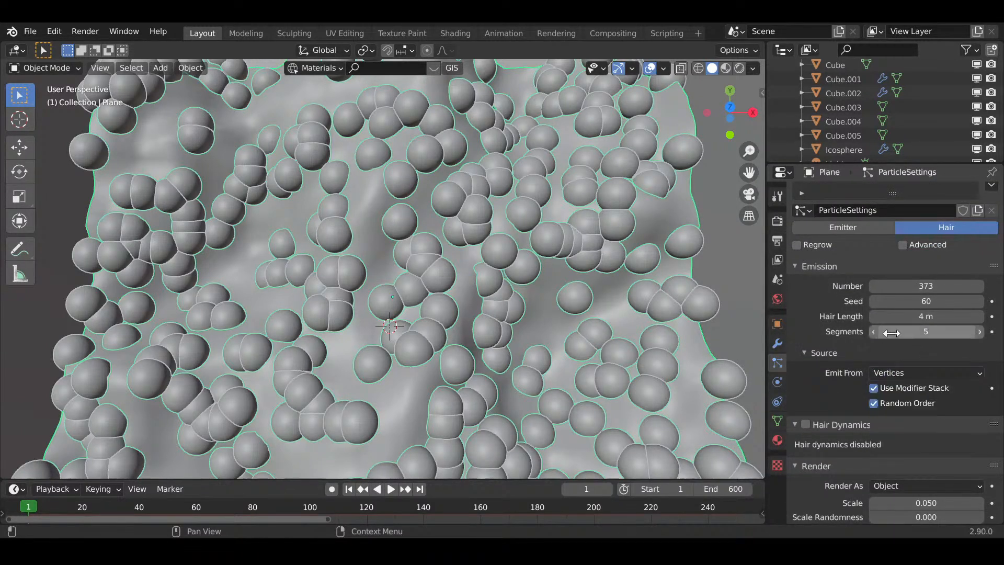
pyautogui.click(903, 245)
pyautogui.click(905, 243)
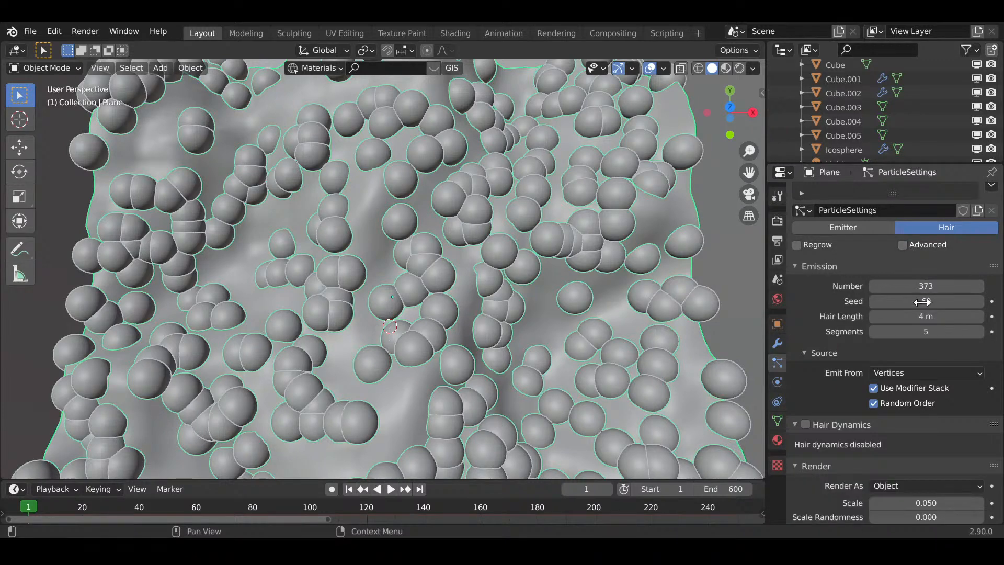
# - Try a Hair Length of 6.16 m for larger icospheres, then set it to 5 m
pyautogui.moveTo(926, 316); pyautogui.dragTo(963, 316)
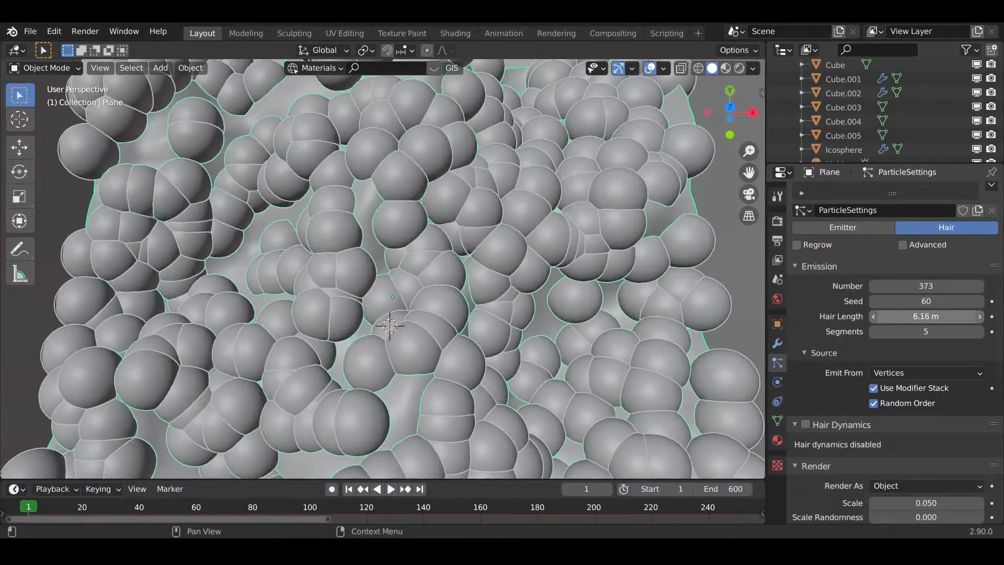
pyautogui.scroll(-1, 925, 316)
pyautogui.scroll(-3, 539, 362)
pyautogui.moveTo(540, 363); pyautogui.dragTo(544, 249, button='middle')
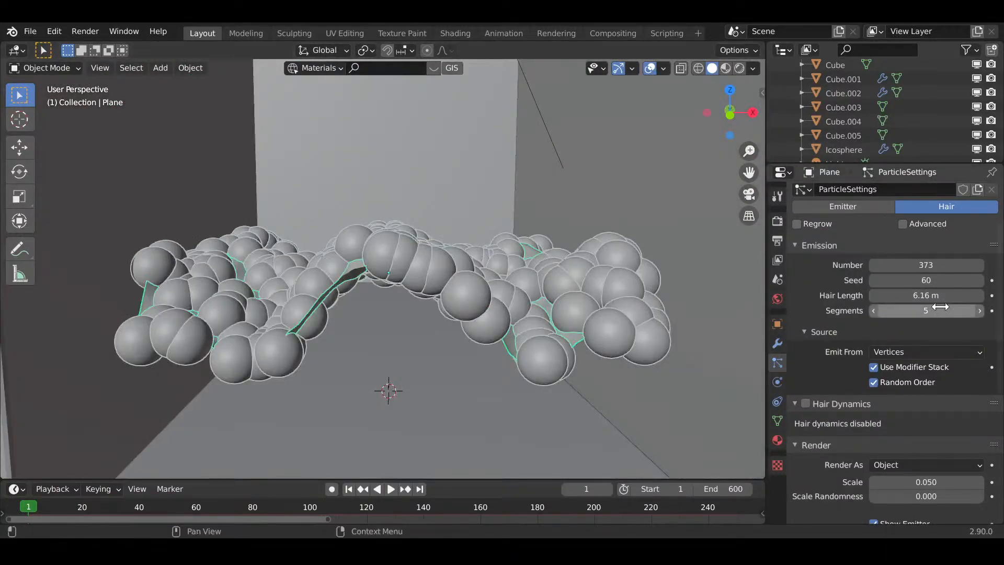
pyautogui.write('5')
pyautogui.press('Return')
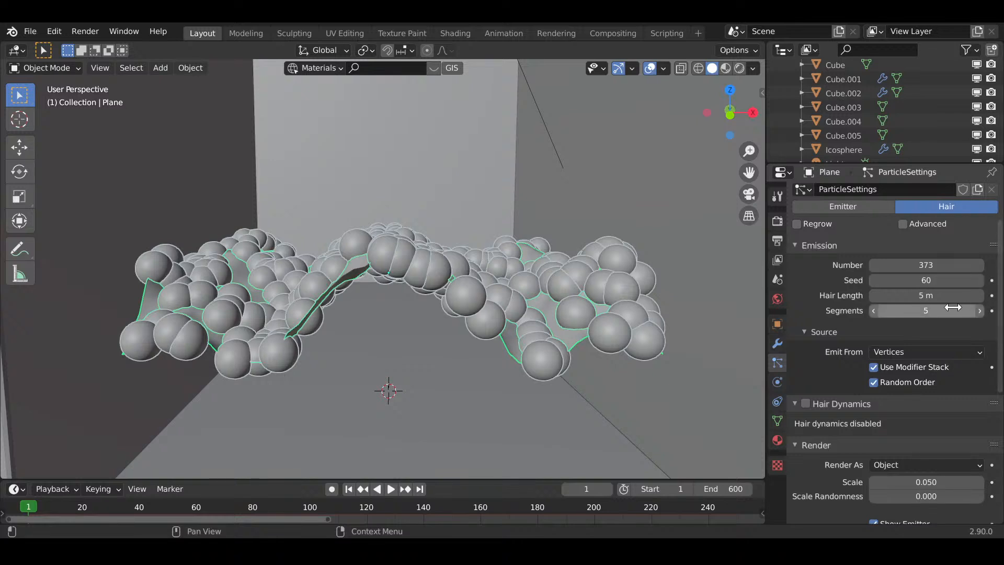
# - Enable Object Rotation for the icosphere instances with Object Scale kept on, and preview the scene in Rendered shading
pyautogui.scroll(-10, 950, 438)
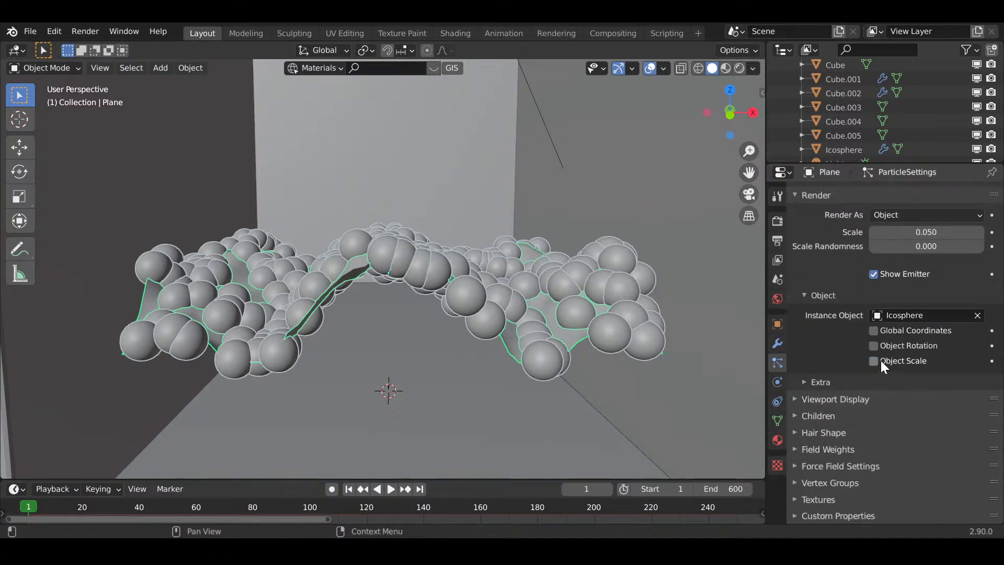
pyautogui.click(874, 332)
pyautogui.click(874, 331)
pyautogui.click(849, 451)
pyautogui.click(848, 451)
pyautogui.click(834, 400)
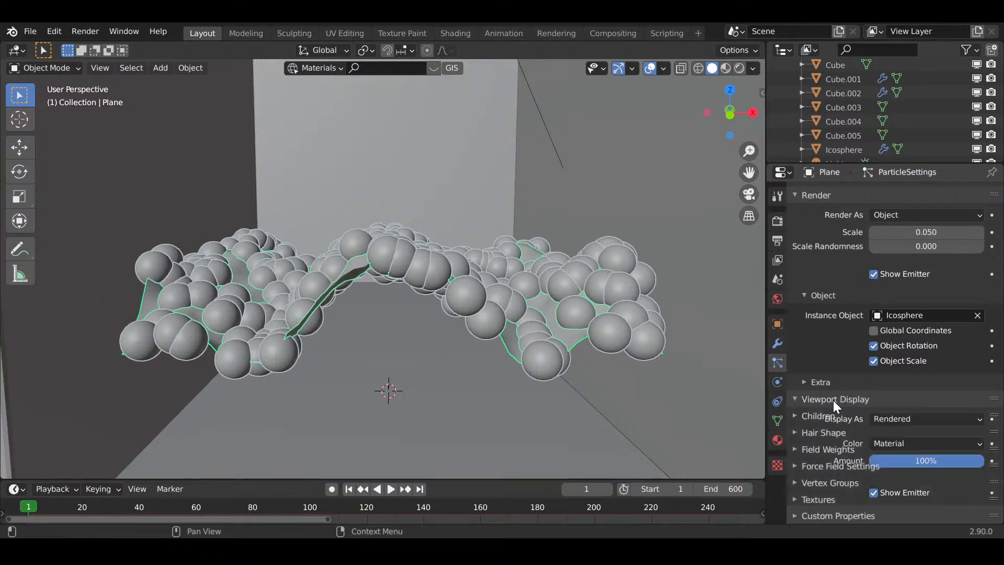
pyautogui.scroll(-3, 868, 419)
pyautogui.click(829, 338)
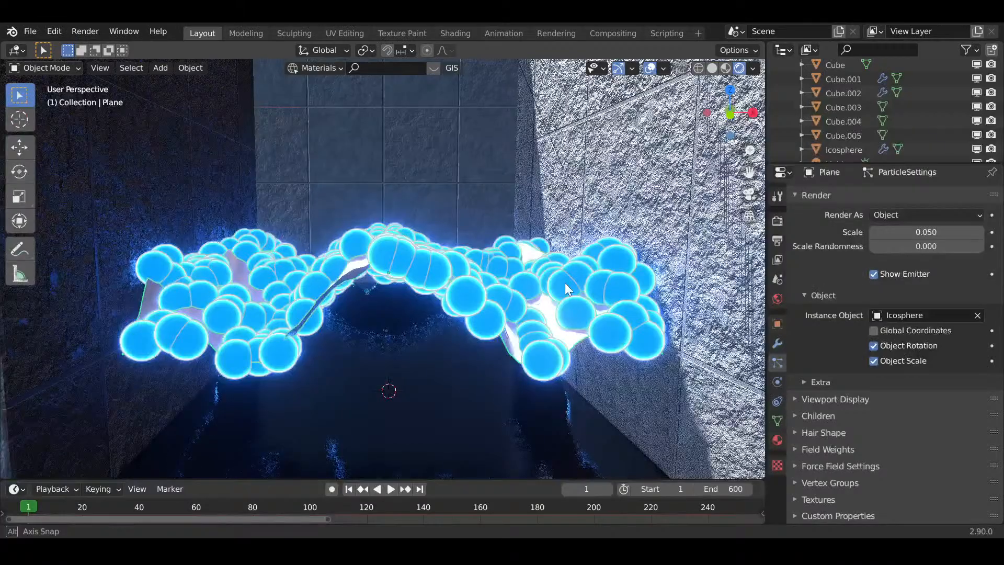
pyautogui.moveTo(565, 282); pyautogui.dragTo(493, 294, button='middle')
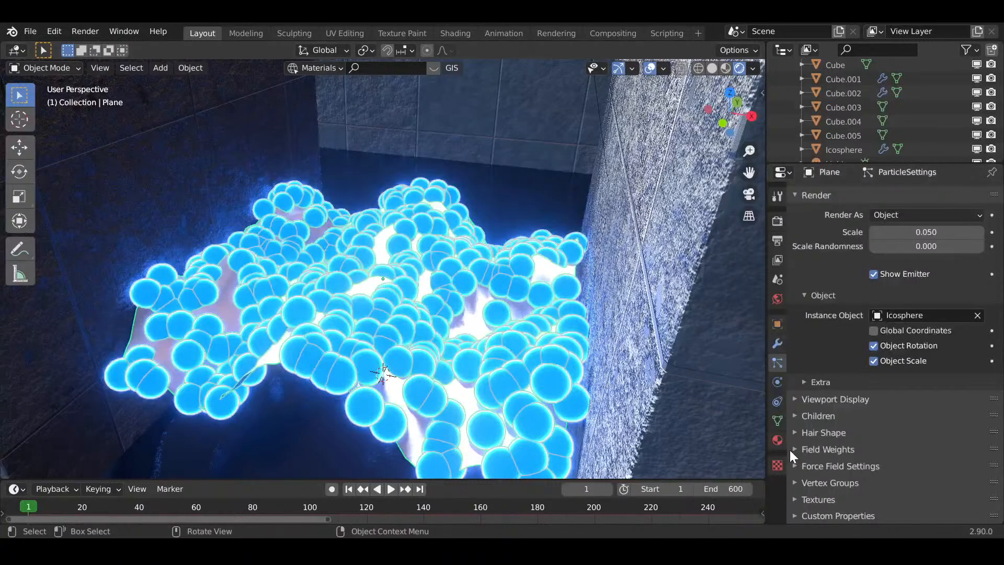
# - Add a new material to the ocean plane
pyautogui.click(819, 416)
pyautogui.scroll(10, 879, 397)
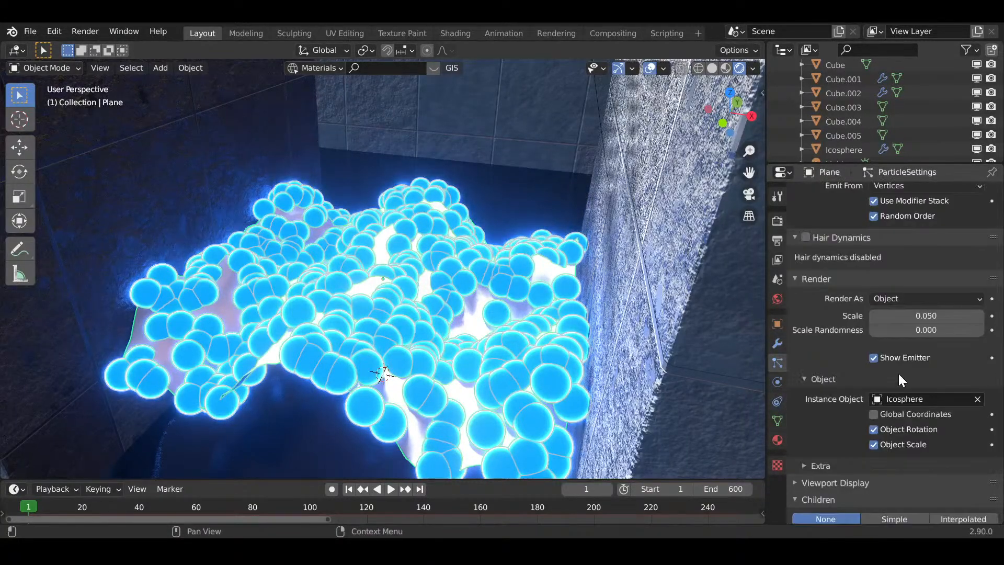
pyautogui.click(777, 440)
pyautogui.click(965, 253)
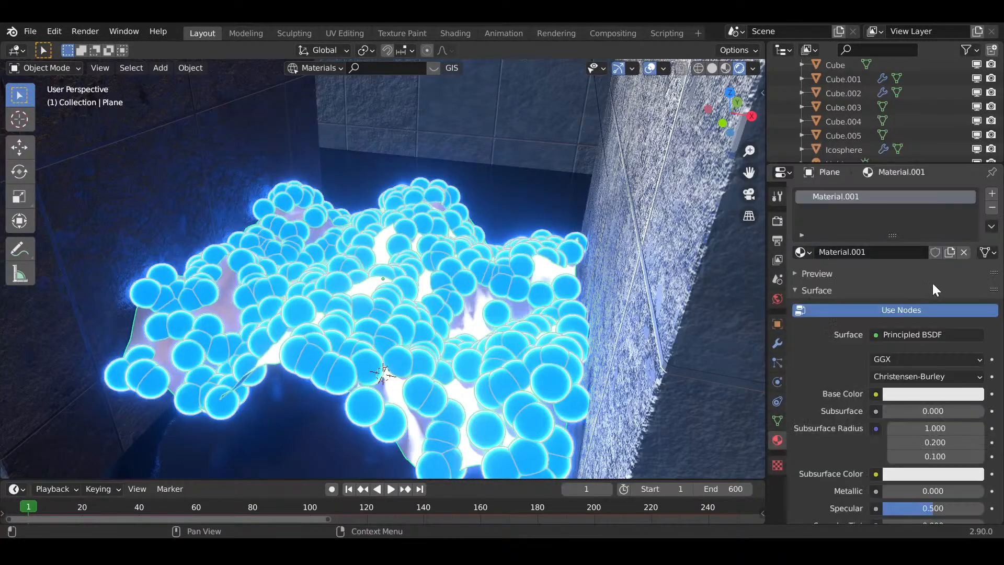
# - Rename the ocean plane's material to Nothing, then keep its Blend Mode Opaque and set its Shadow Mode to None
pyautogui.doubleClick(851, 196)
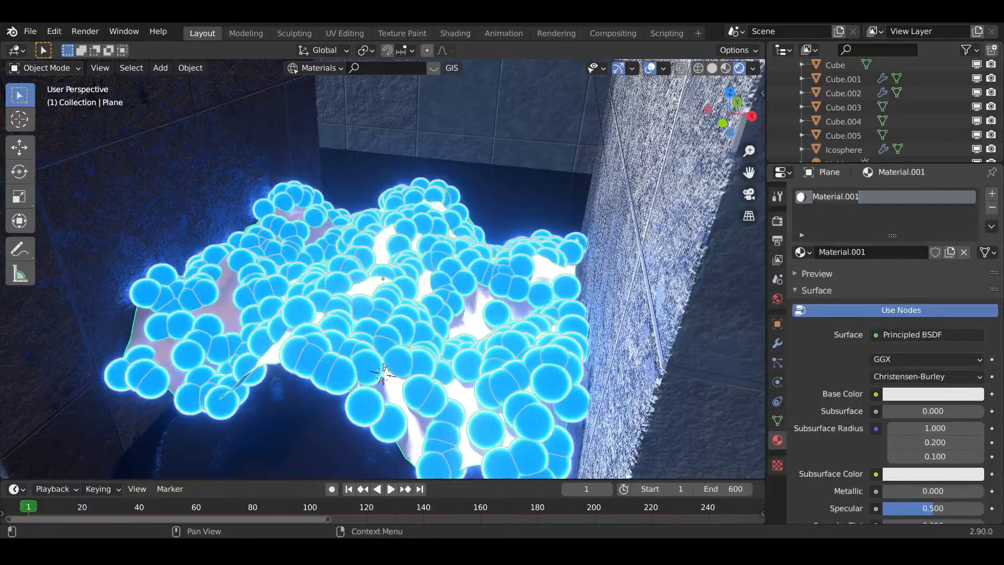
pyautogui.press('Return')
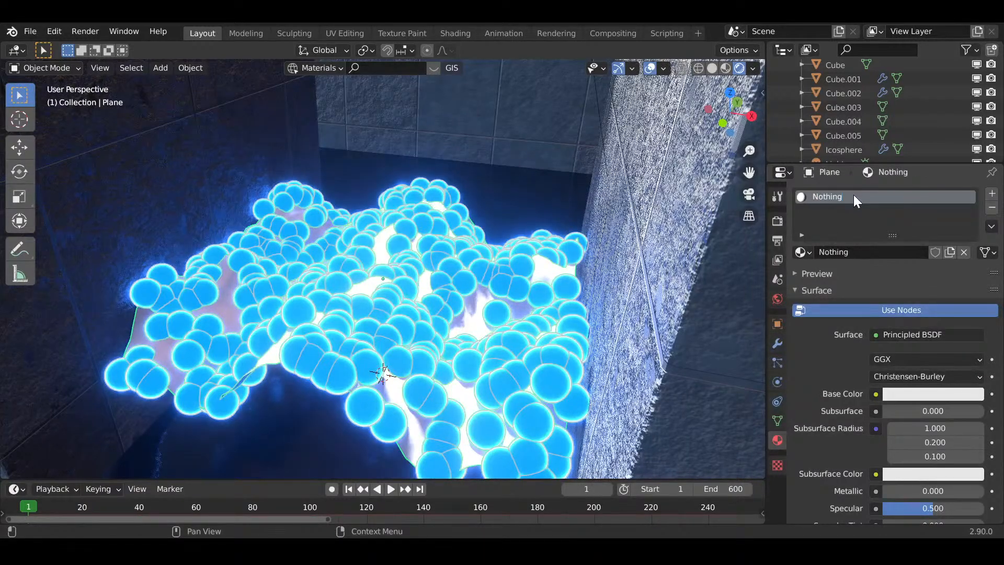
pyautogui.scroll(-15, 964, 365)
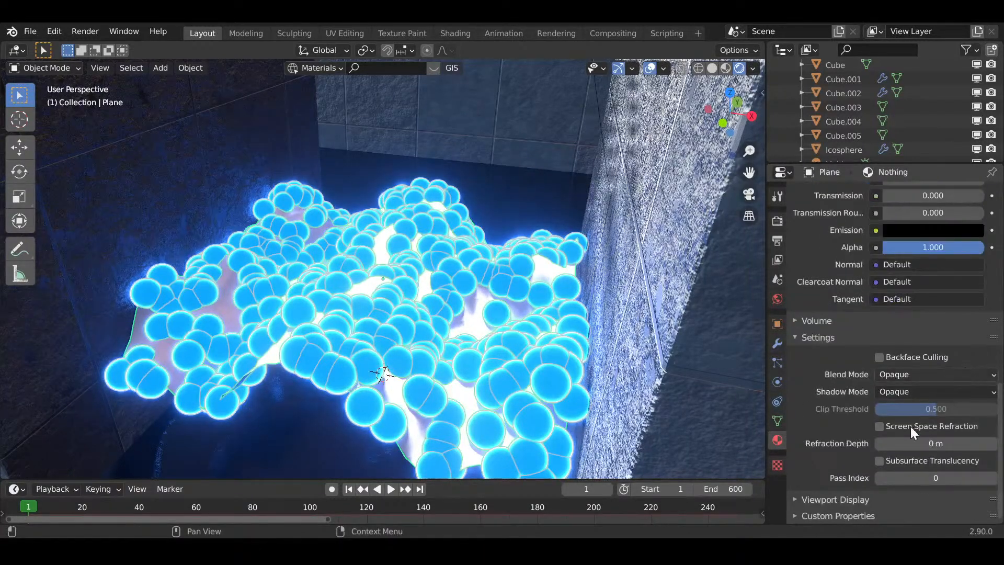
pyautogui.click(908, 377)
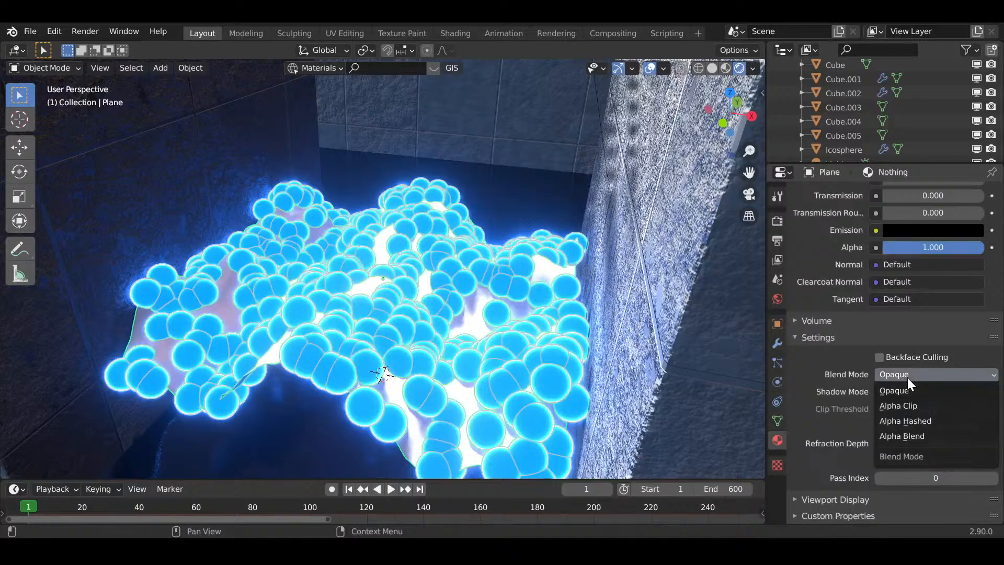
pyautogui.click(897, 395)
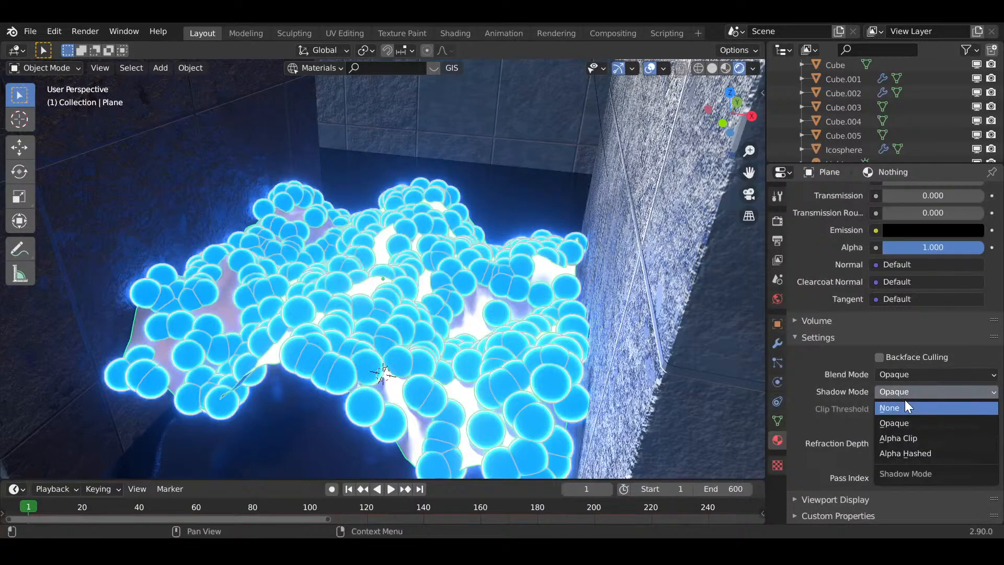
pyautogui.click(905, 400)
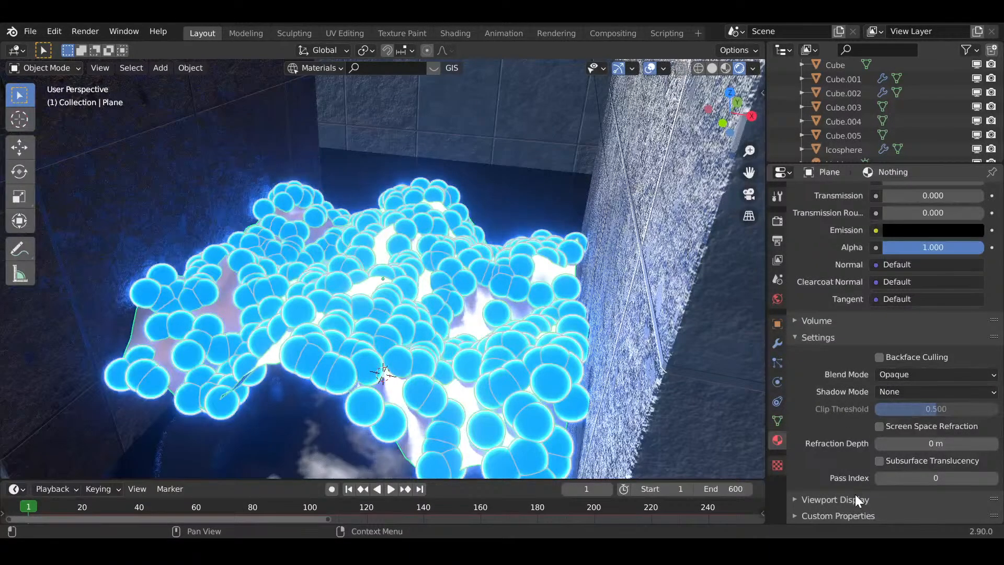
pyautogui.click(856, 499)
pyautogui.scroll(3, 952, 336)
pyautogui.scroll(-2, 961, 147)
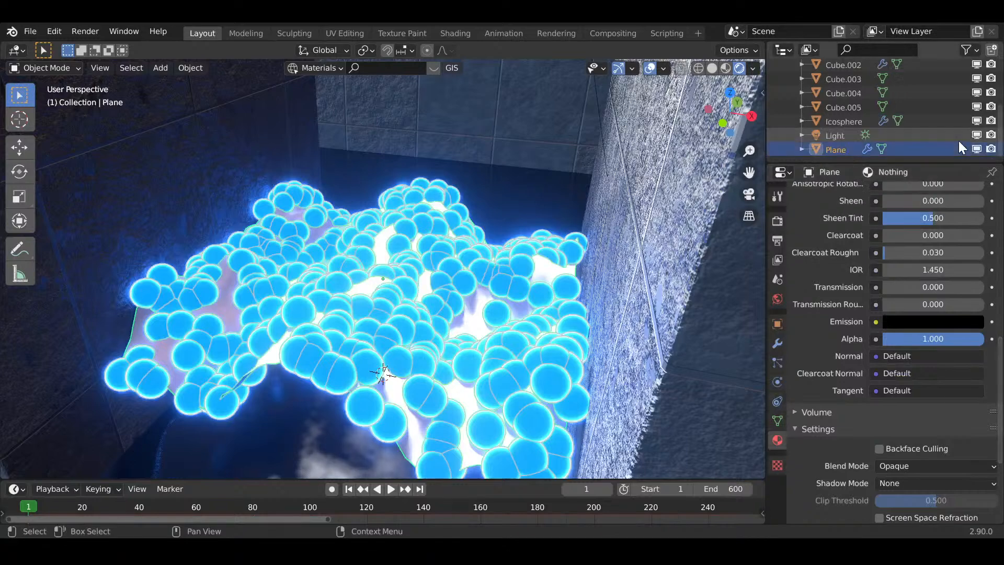
# - Disable the ocean plane in renders, try hiding it in the viewport as well, and undo the viewport hiding
pyautogui.click(991, 150)
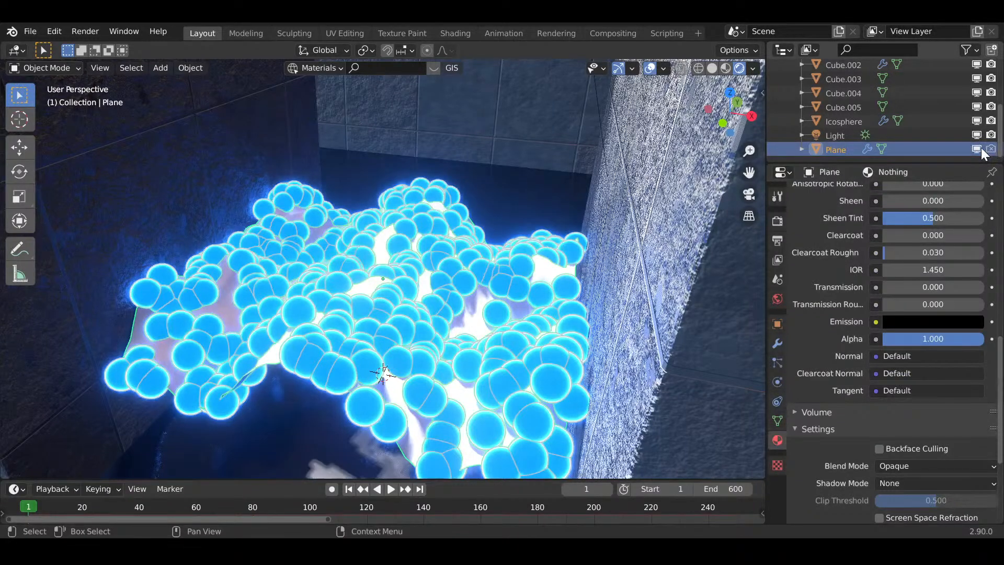
pyautogui.moveTo(477, 302); pyautogui.dragTo(502, 308, button='middle')
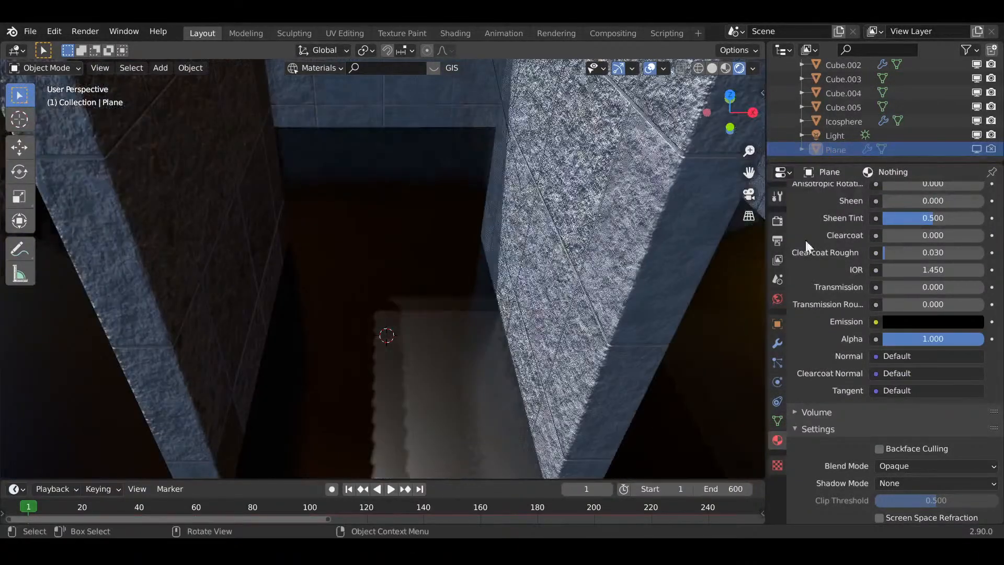
pyautogui.hotkey('ctrl', 'z')
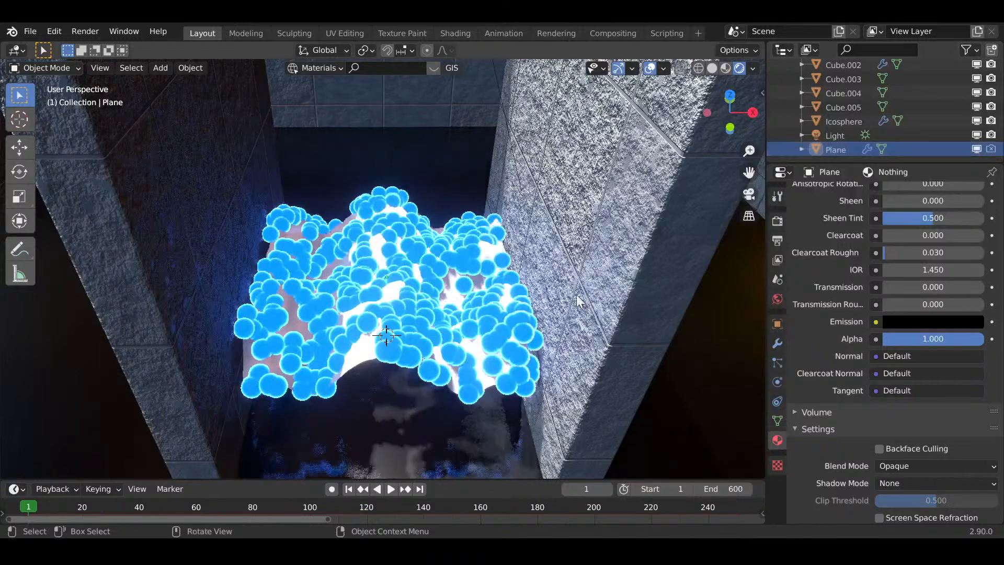
pyautogui.moveTo(577, 294); pyautogui.dragTo(555, 266, button='middle')
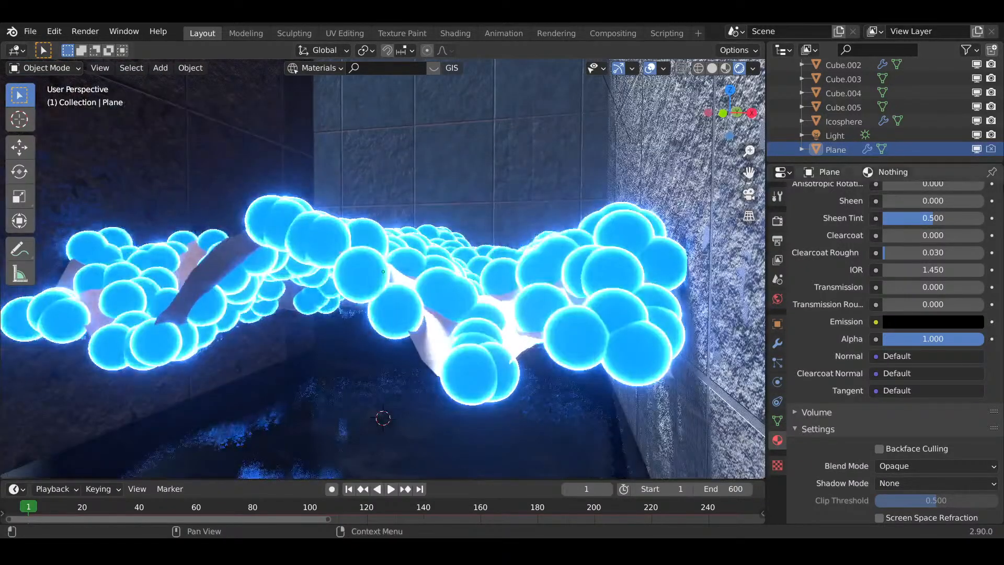
# - Change the Nothing material's surface shader to Transparent BSDF and set its Blend Mode to Alpha Clip
pyautogui.scroll(15, 946, 350)
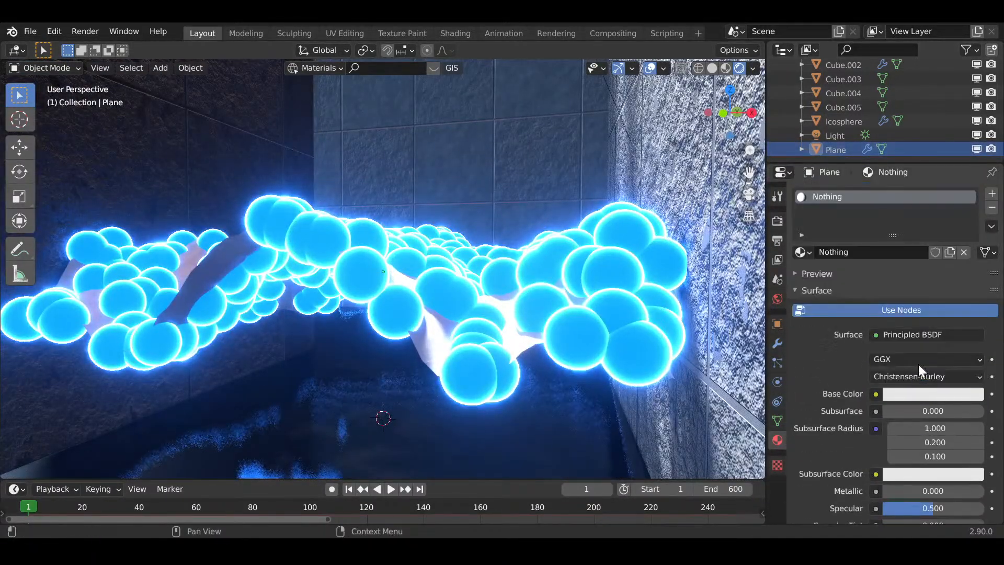
pyautogui.click(949, 333)
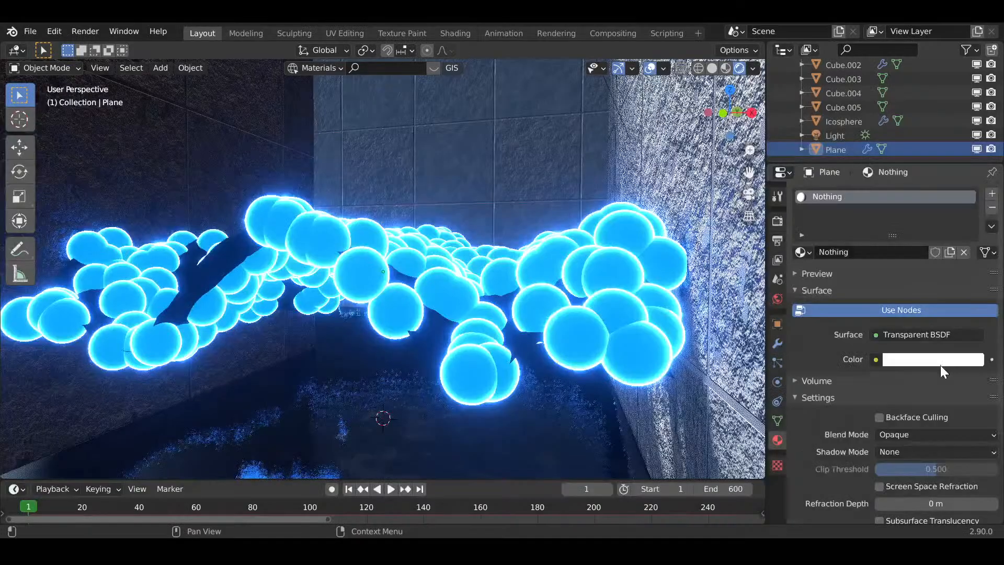
pyautogui.scroll(-3, 920, 361)
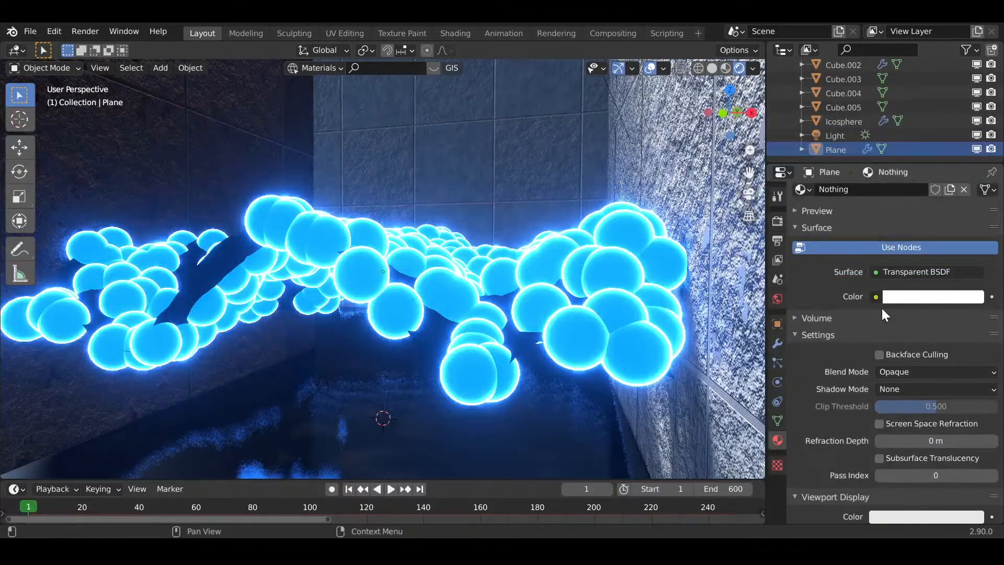
pyautogui.moveTo(541, 318); pyautogui.dragTo(555, 418, button='middle')
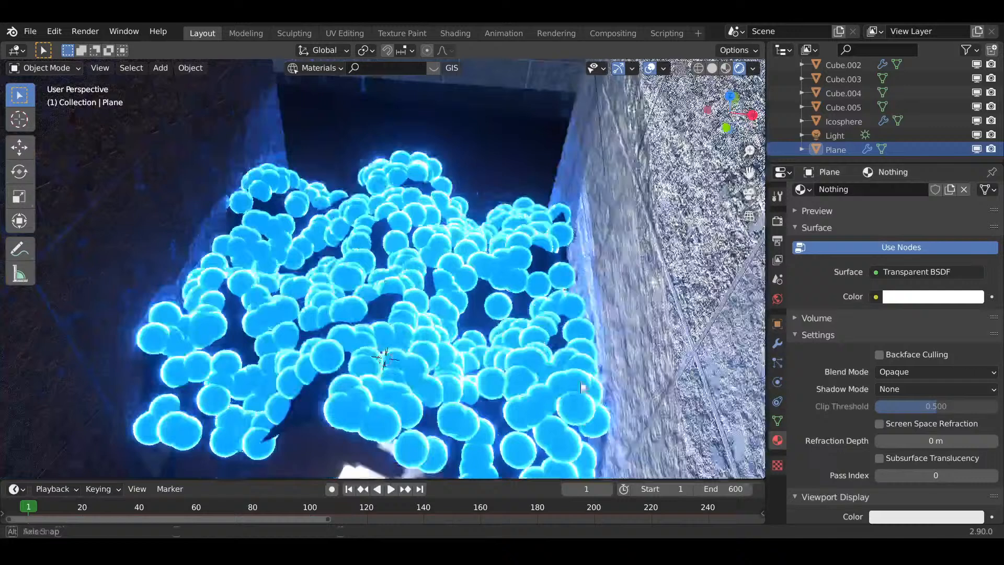
pyautogui.click(930, 370)
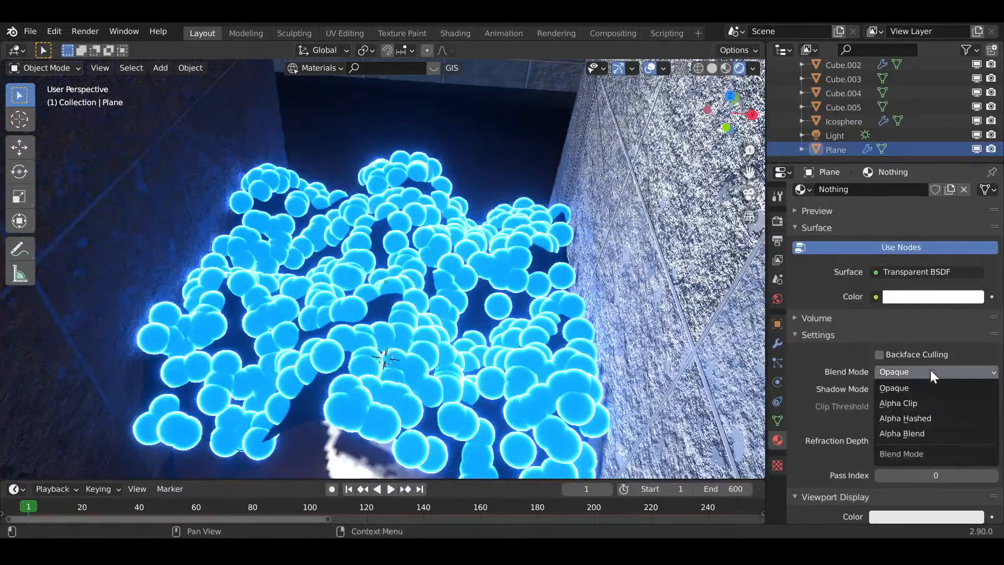
pyautogui.click(911, 404)
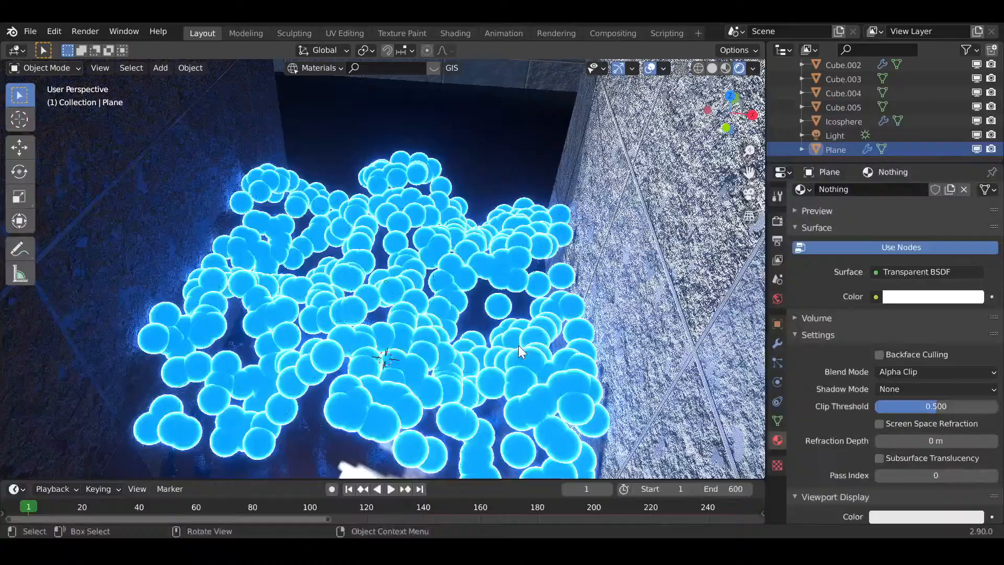
pyautogui.moveTo(518, 345)
pyautogui.mouseDown(button='middle')
pyautogui.moveTo(550, 373)
pyautogui.moveTo(562, 309)
pyautogui.moveTo(532, 221)
pyautogui.moveTo(532, 281)
pyautogui.moveTo(478, 352)
pyautogui.moveTo(509, 349)
pyautogui.mouseUp(button='middle')
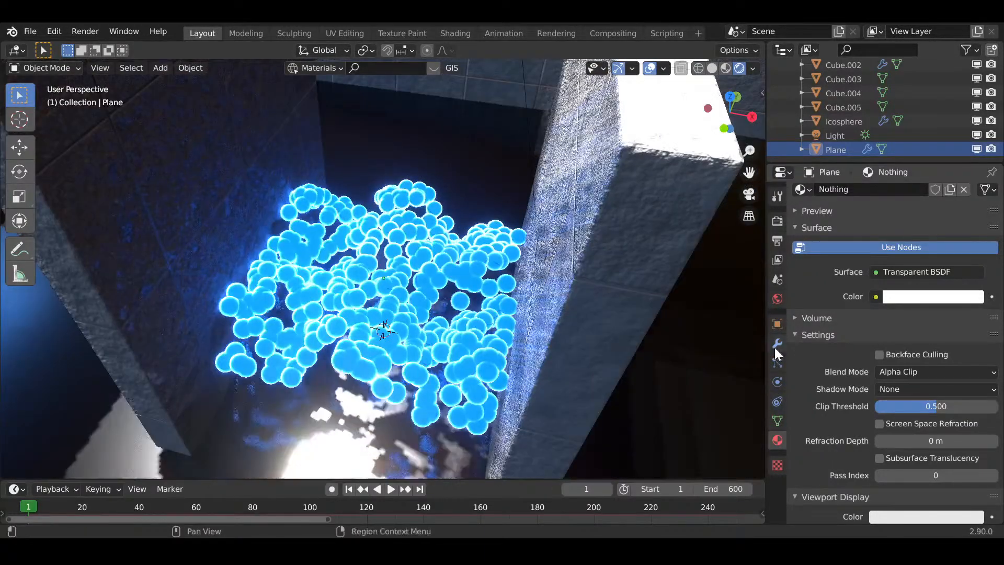
# - Set the plane's Ocean modifier Time to 0 and insert a keyframe for it at frame 1
pyautogui.click(776, 345)
pyautogui.scroll(1, 911, 366)
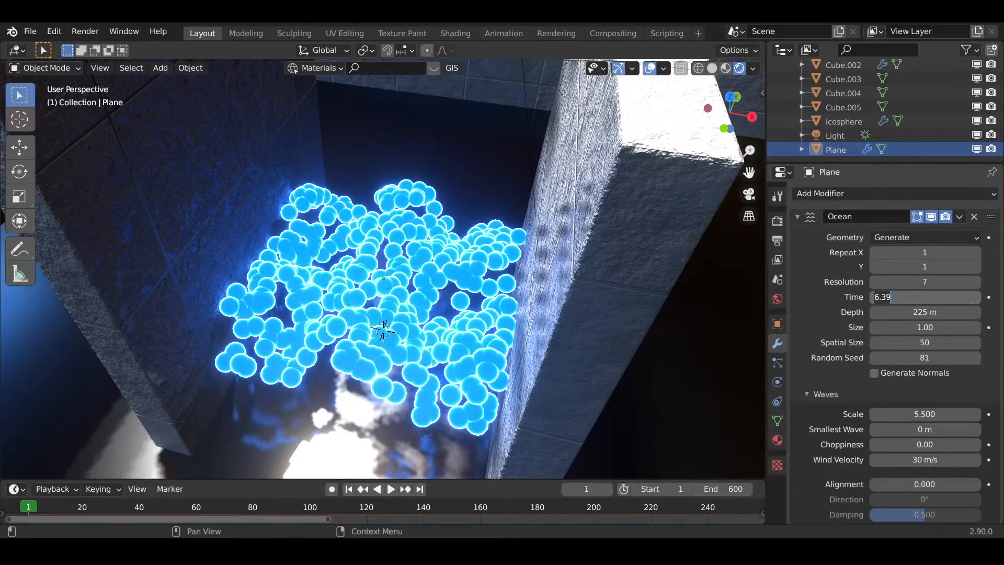
pyautogui.write('0')
pyautogui.press('Return')
pyautogui.moveTo(563, 277); pyautogui.dragTo(528, 278, button='middle')
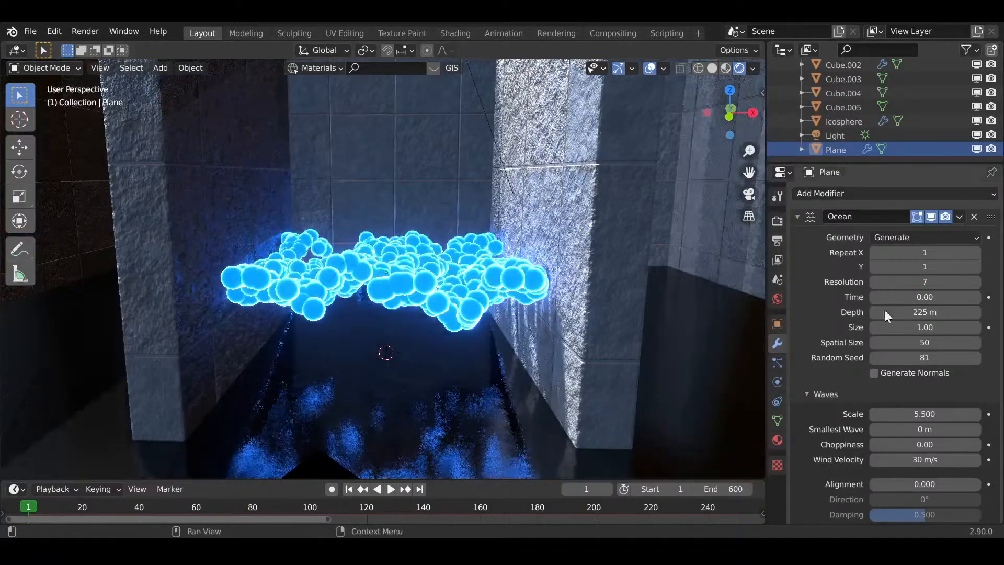
pyautogui.rightClick(924, 298)
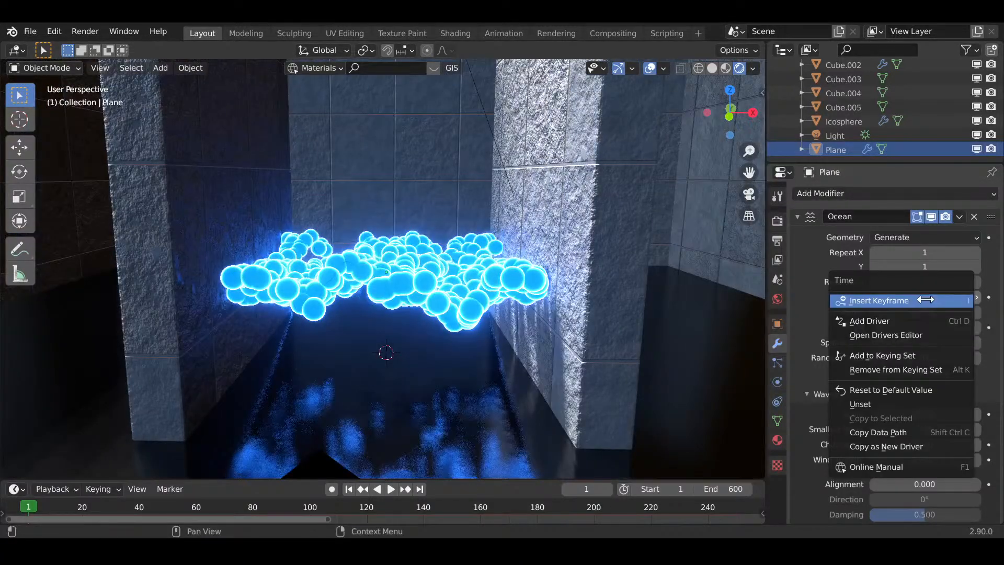
pyautogui.click(925, 299)
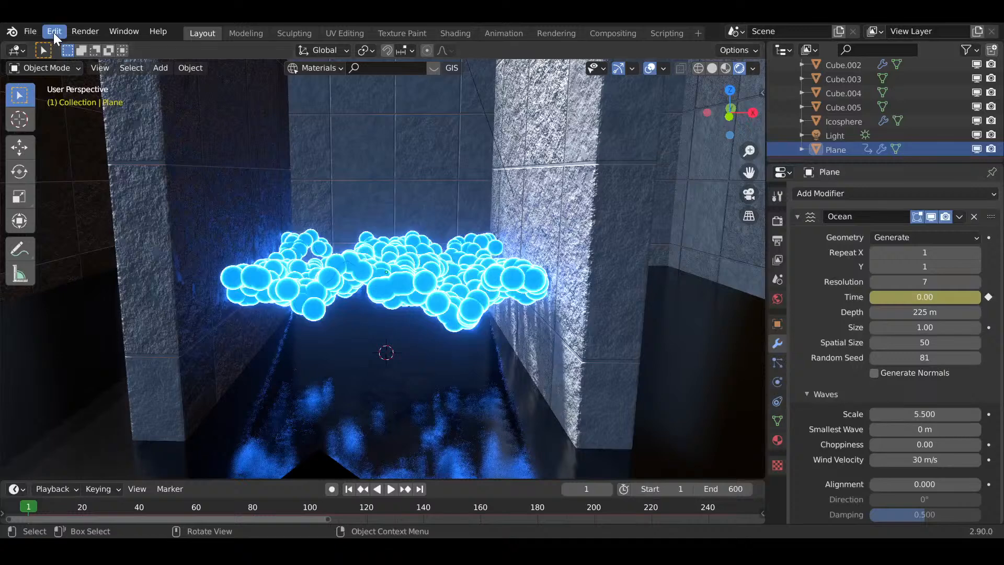
pyautogui.click(54, 32)
pyautogui.click(90, 237)
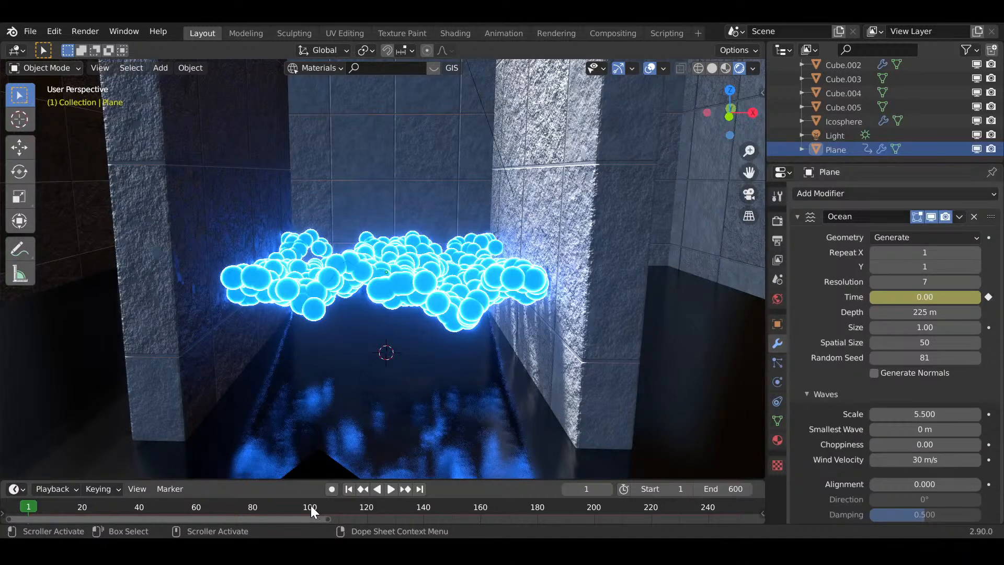
# - Go to frame 120, set the Ocean modifier's Time to 200 and insert a keyframe for it
pyautogui.click(368, 506)
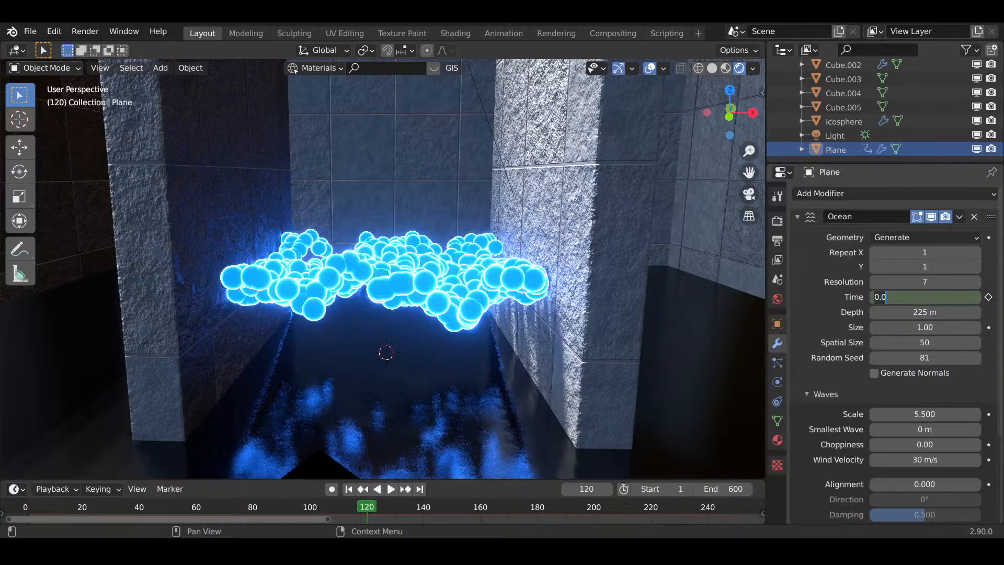
pyautogui.write('0')
pyautogui.press('Return')
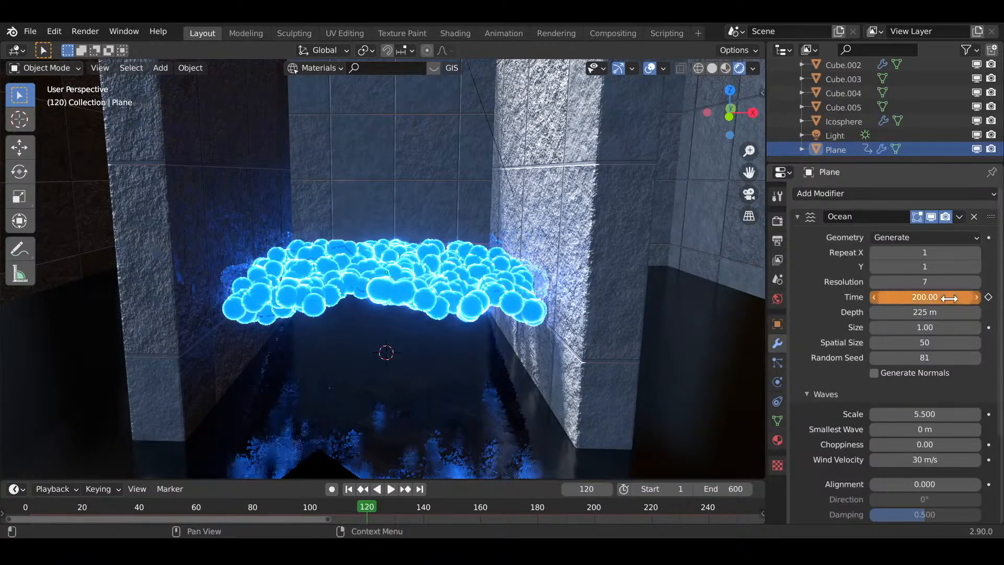
pyautogui.rightClick(949, 298)
pyautogui.click(935, 304)
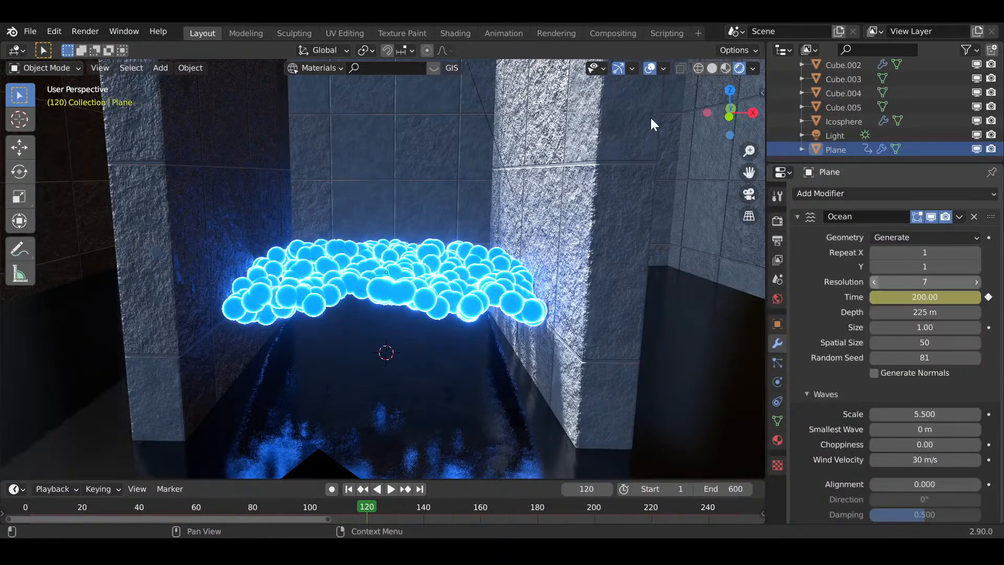
# - Switch the viewport to Solid shading and play the ocean animation from frame 1 to check the wave speed
pyautogui.press('z')
pyautogui.press('6')
pyautogui.scroll(-1, 532, 307)
pyautogui.moveTo(532, 306); pyautogui.dragTo(491, 402, button='middle')
pyautogui.scroll(1, 492, 403)
pyautogui.click(349, 489)
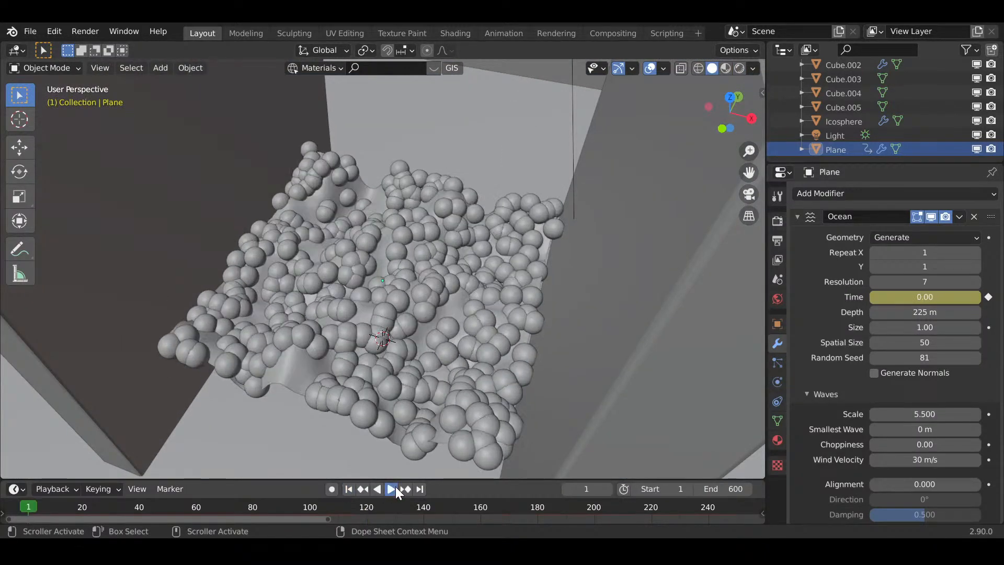
pyautogui.click(391, 489)
pyautogui.click(394, 487)
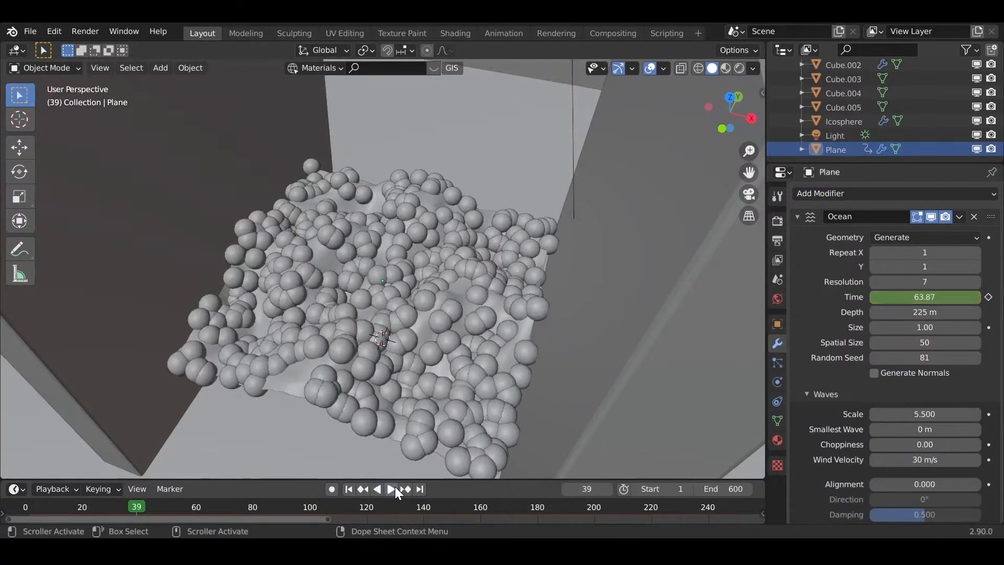
# - Slow the waves by setting the Ocean Time to 20 at frame 120 and replacing its keyframe
pyautogui.press('Up')
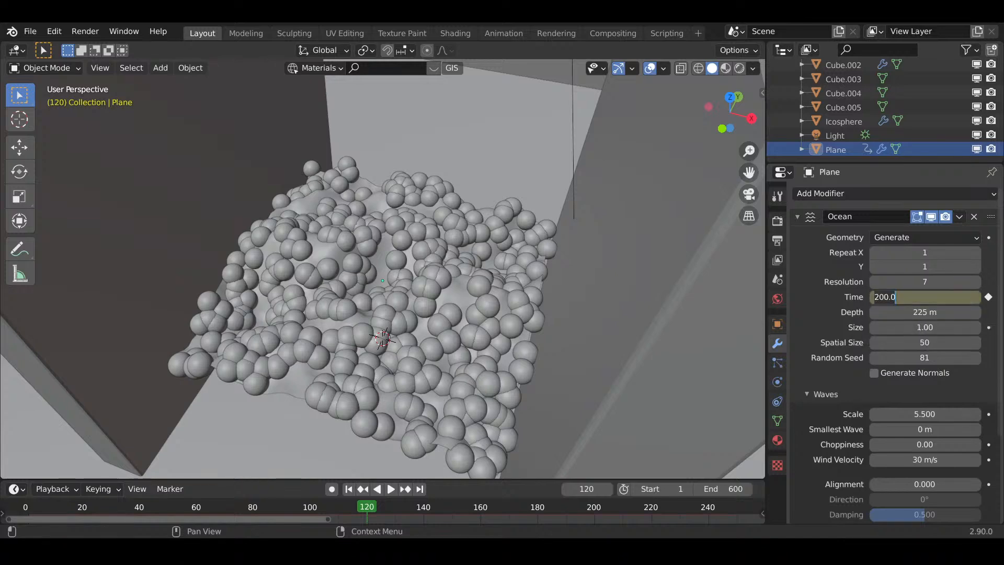
pyautogui.write('0')
pyautogui.press('Return')
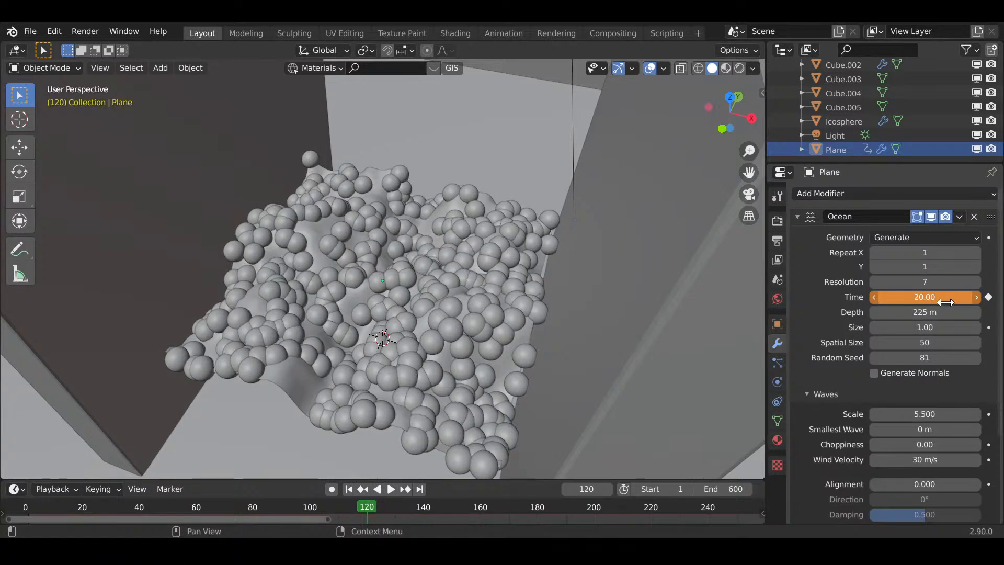
pyautogui.rightClick(950, 298)
pyautogui.click(941, 296)
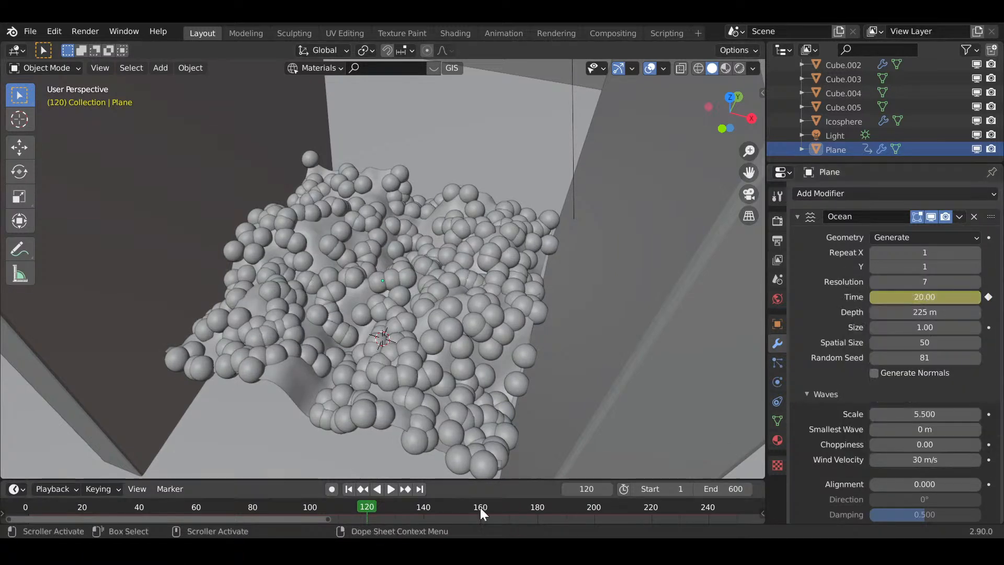
# - Replay the slowed ocean animation from frame 1 and examine the waves from a low front angle
pyautogui.click(348, 489)
pyautogui.click(390, 489)
pyautogui.moveTo(465, 398); pyautogui.dragTo(481, 356, button='middle')
pyautogui.click(384, 489)
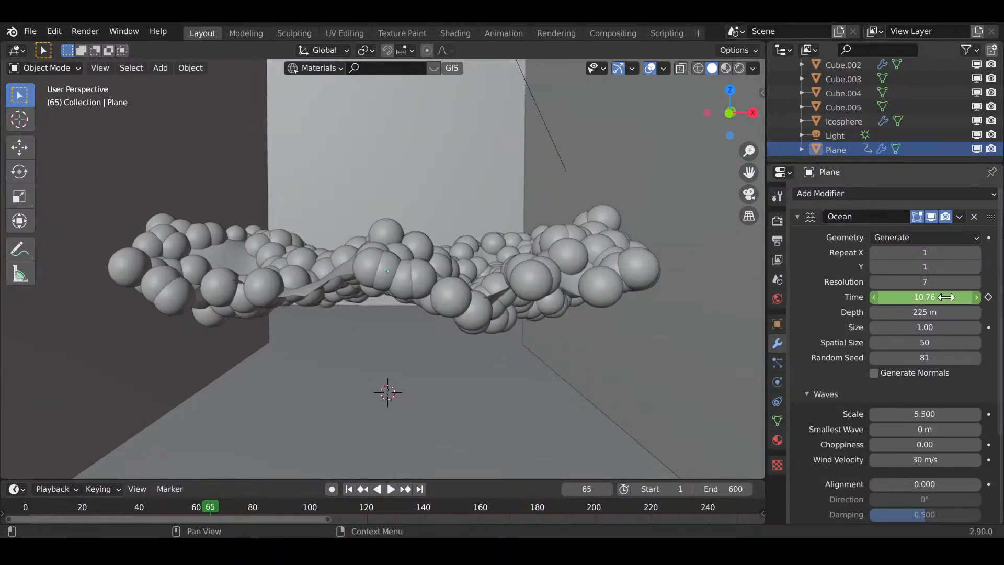
# - Set the Ocean modifier's Time to 10 at frame 120 and replace its keyframe
pyautogui.press('Up')
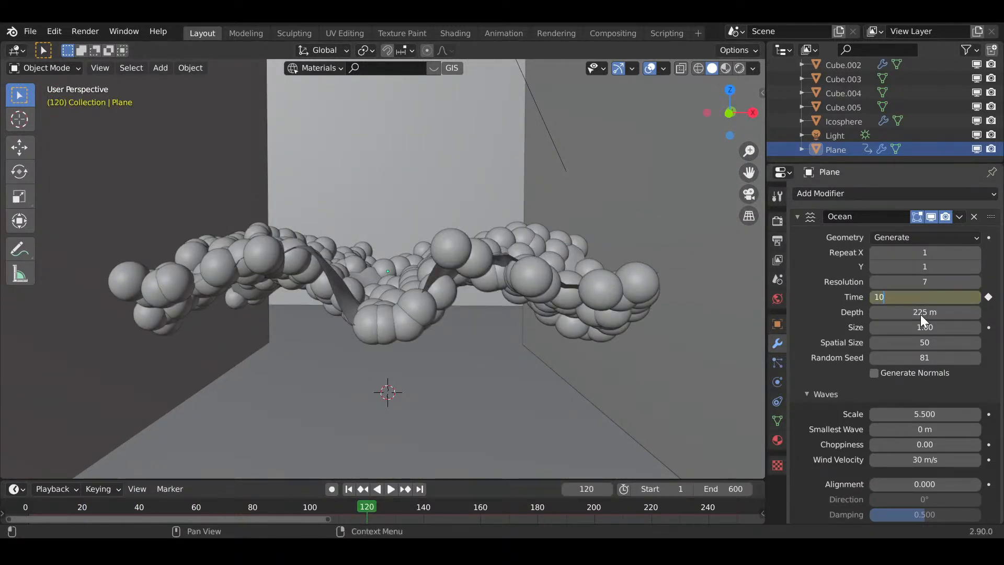
pyautogui.press('Return')
pyautogui.rightClick(935, 296)
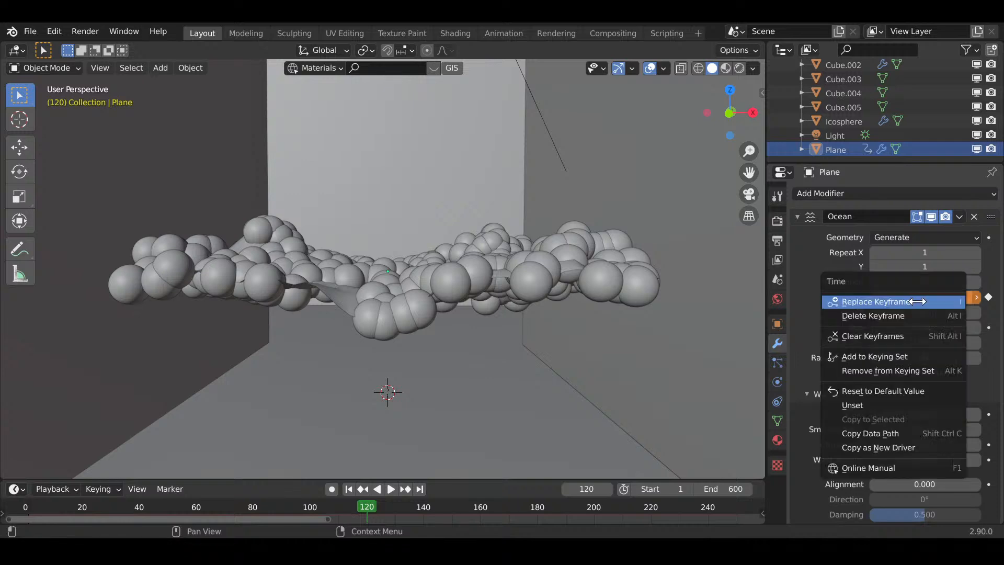
pyautogui.click(938, 298)
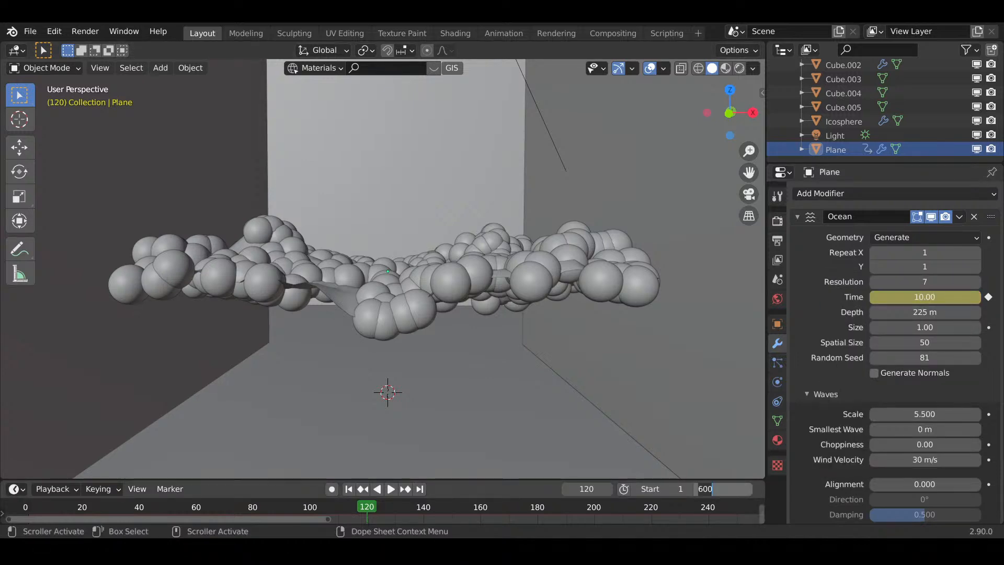
# - Return to frame 1, enlarge the timeline area, and select the ocean plane to show its keyframes
pyautogui.click(355, 492)
pyautogui.moveTo(385, 517); pyautogui.dragTo(193, 518)
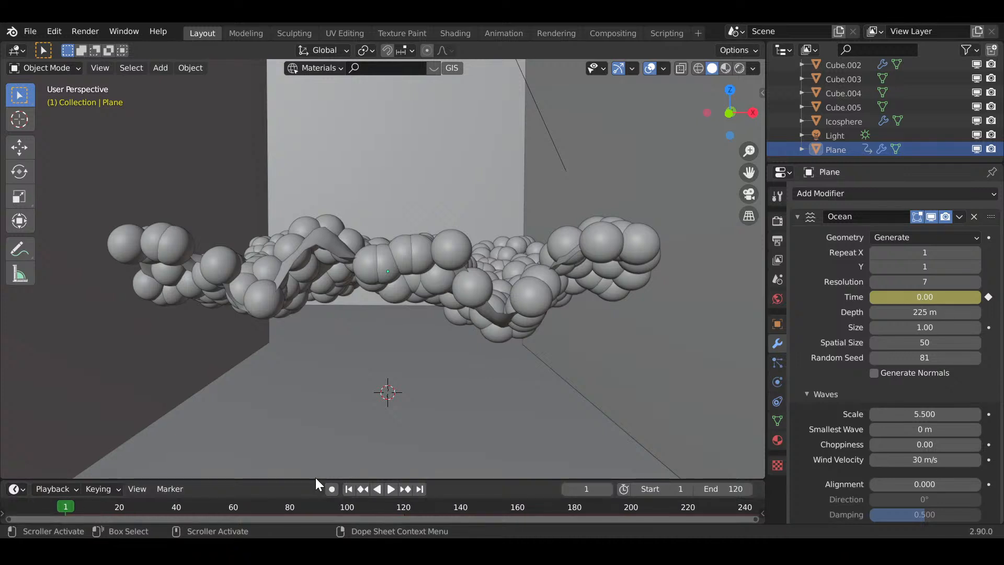
pyautogui.click(315, 476)
pyautogui.moveTo(314, 479); pyautogui.dragTo(313, 445)
pyautogui.click(450, 294)
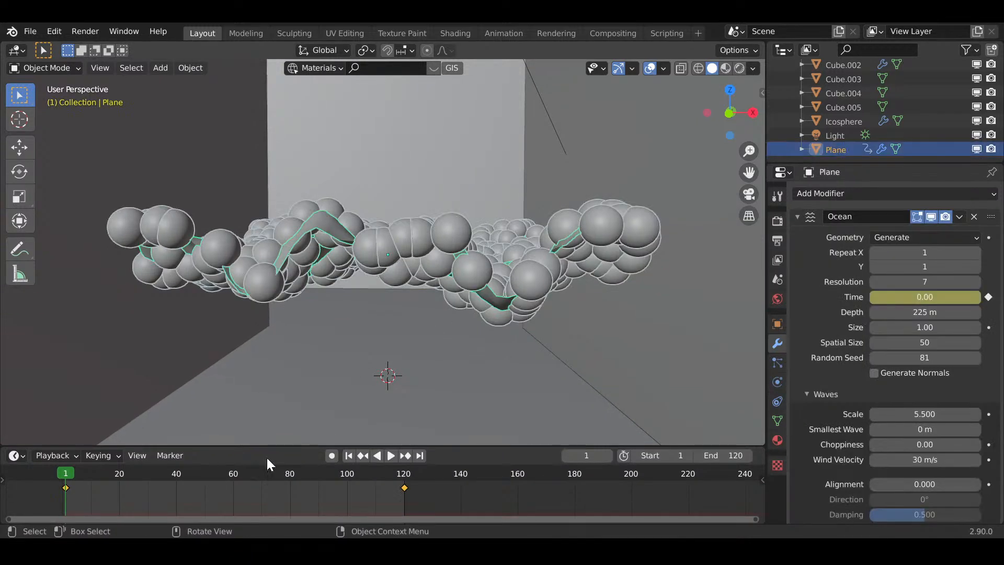
# - Move the ocean plane's first Time keyframe to frame 0
pyautogui.moveTo(226, 501); pyautogui.dragTo(346, 502, button='middle')
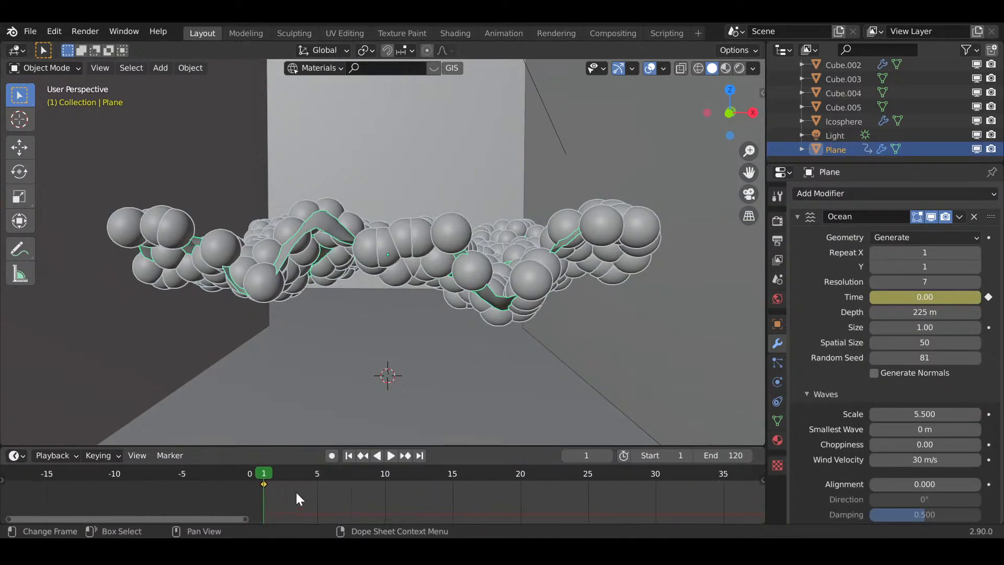
pyautogui.moveTo(434, 484); pyautogui.dragTo(433, 491, button='middle')
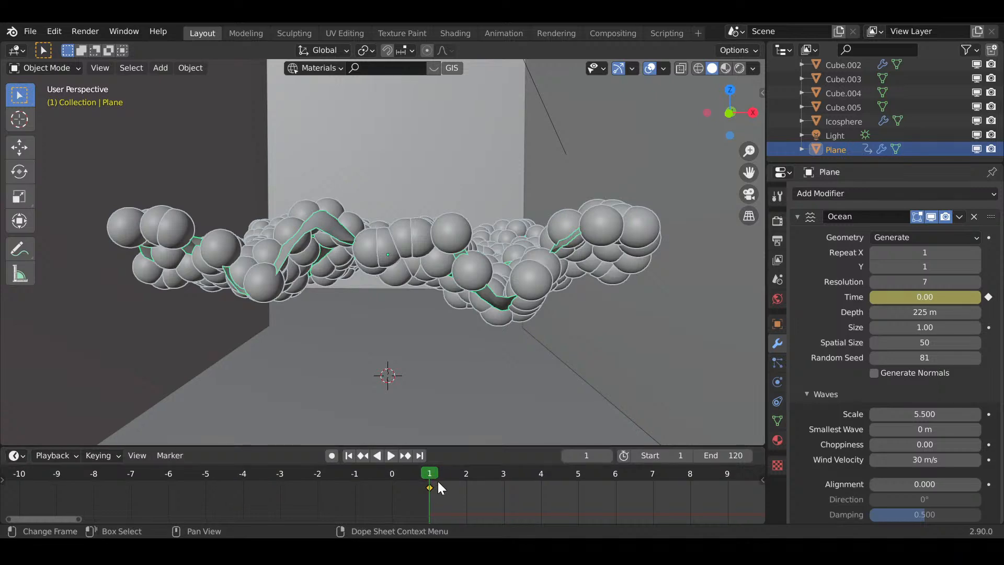
pyautogui.scroll(-5, 411, 488)
pyautogui.scroll(-13, 532, 384)
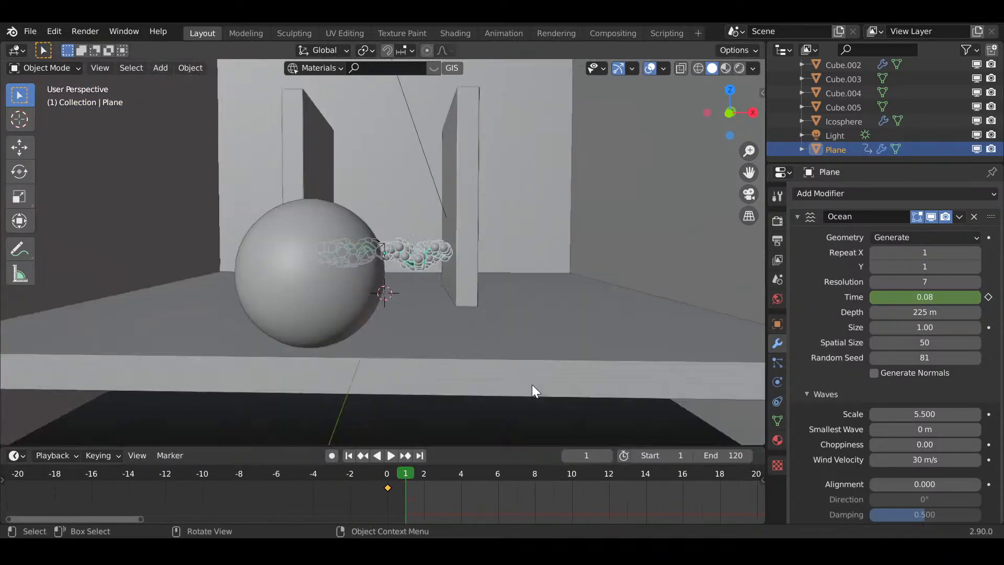
# - Play the ocean animation from frame 1 and examine the waves between the slabs from a raised angle
pyautogui.scroll(8, 538, 337)
pyautogui.moveTo(539, 338); pyautogui.dragTo(515, 378, button='middle')
pyautogui.scroll(1, 514, 378)
pyautogui.scroll(2, 514, 378)
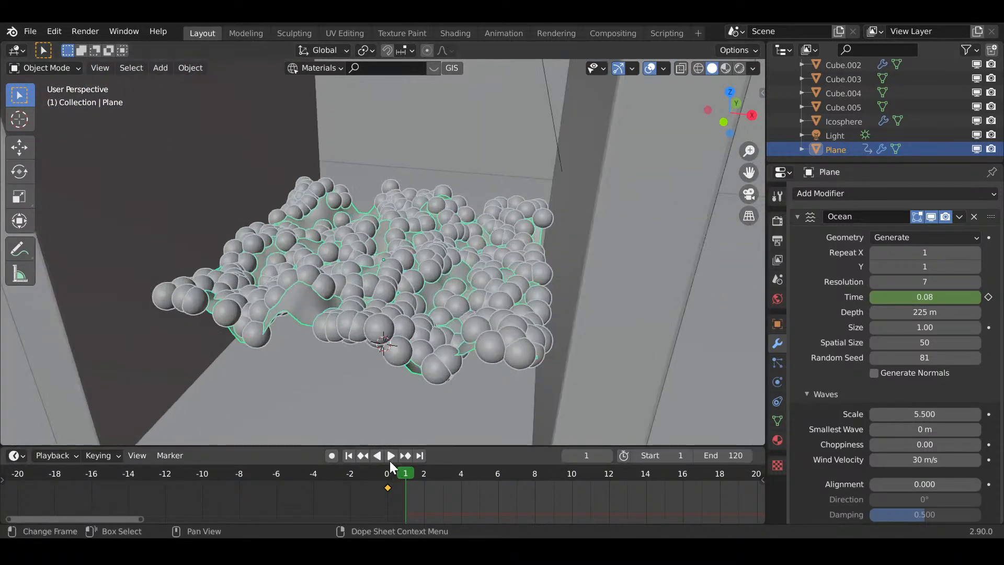
pyautogui.click(390, 455)
pyautogui.click(578, 230)
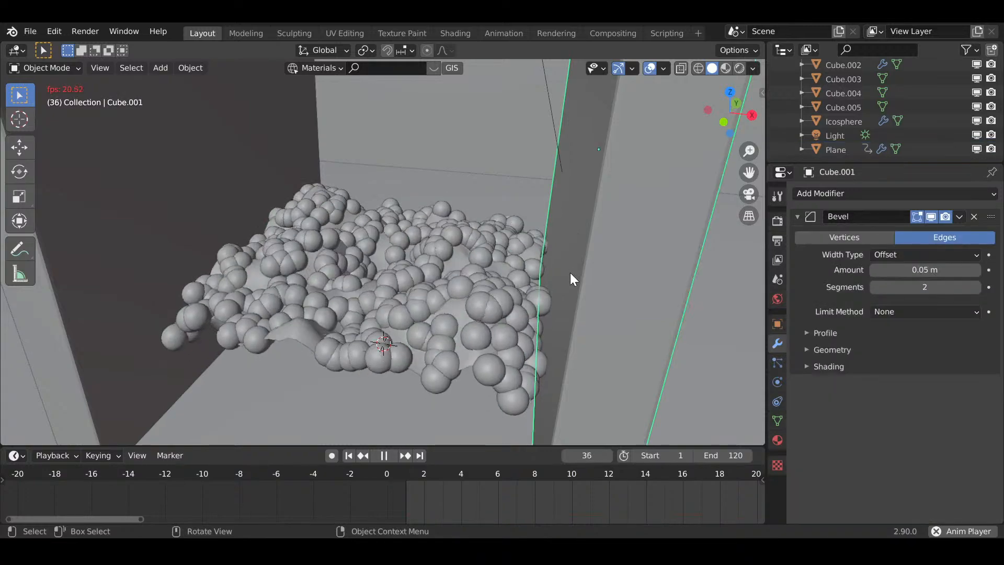
pyautogui.moveTo(570, 271); pyautogui.dragTo(578, 300, button='middle')
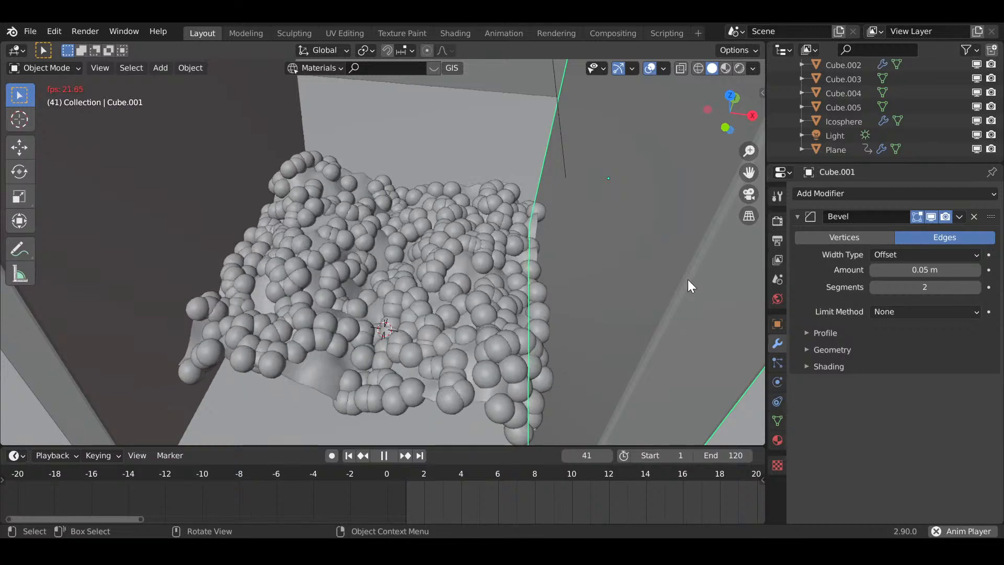
# - Select the ocean plane, examine its looping waves from near and far, and stop the playback
pyautogui.click(378, 275)
pyautogui.scroll(-4, 504, 332)
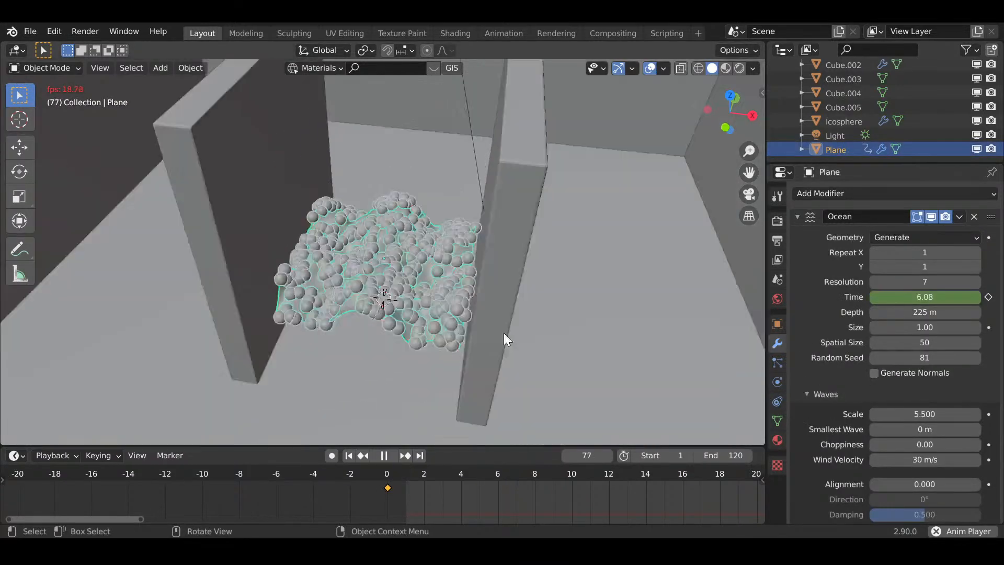
pyautogui.moveTo(503, 332); pyautogui.dragTo(516, 290, button='middle')
pyautogui.scroll(5, 516, 291)
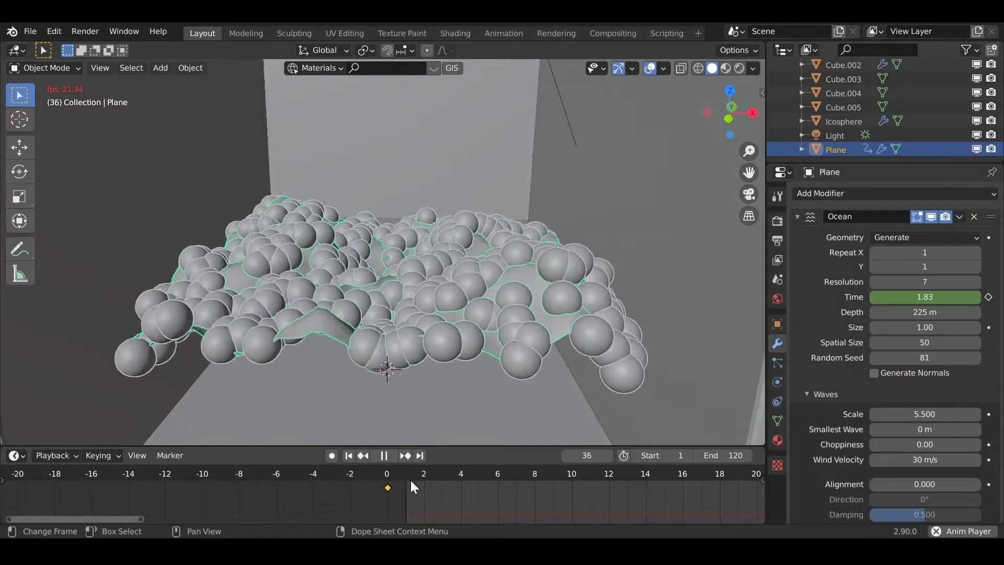
pyautogui.scroll(-3, 412, 484)
pyautogui.moveTo(493, 385); pyautogui.dragTo(531, 340, button='middle')
pyautogui.scroll(6, 531, 368)
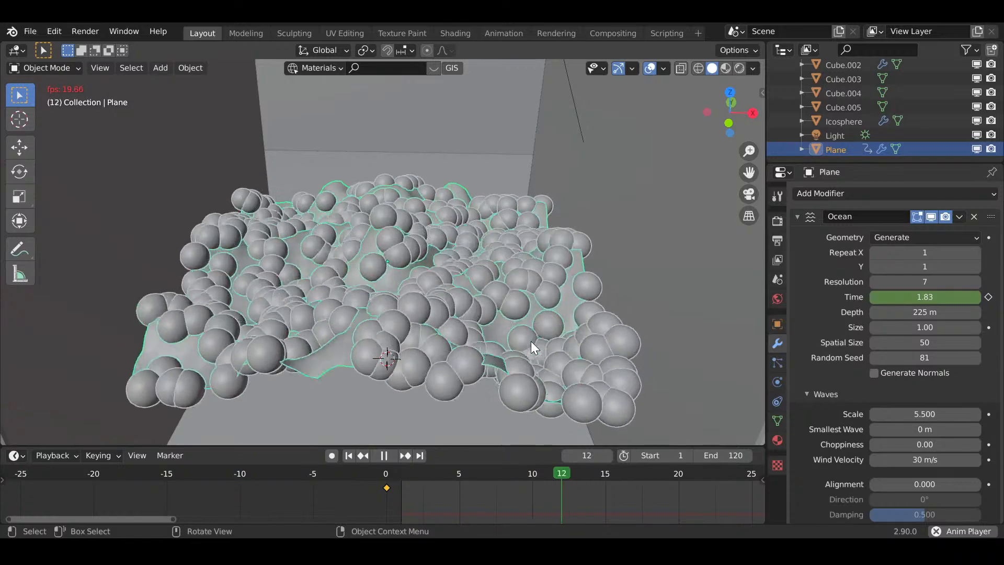
pyautogui.click(389, 456)
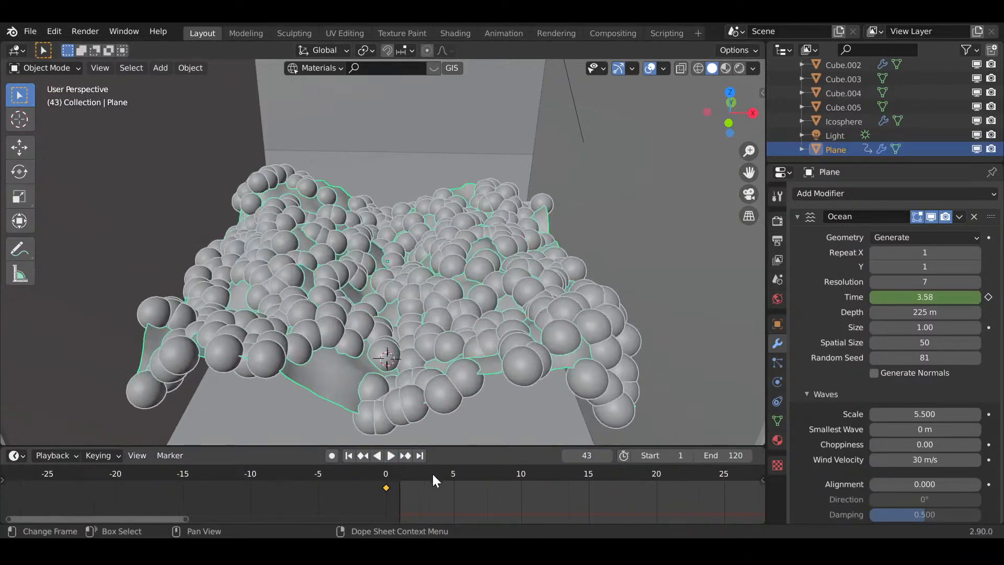
# - Go to frame 60 and insert a keyframe for the Ocean modifier's Time at 5
pyautogui.scroll(-4, 544, 497)
pyautogui.moveTo(445, 489)
pyautogui.mouseDown(button='middle')
pyautogui.moveTo(416, 481)
pyautogui.moveTo(453, 476)
pyautogui.mouseUp(button='middle')
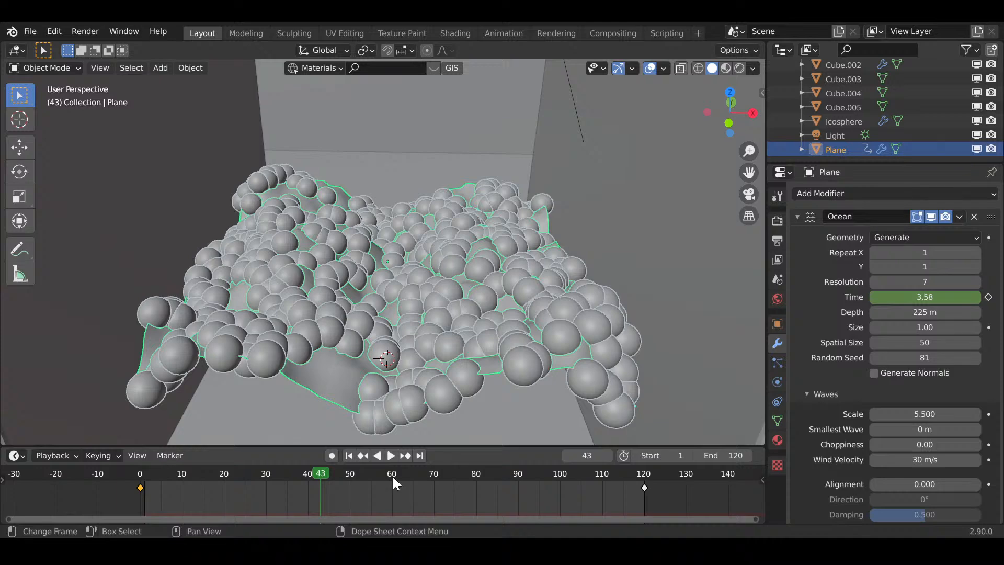
pyautogui.click(392, 476)
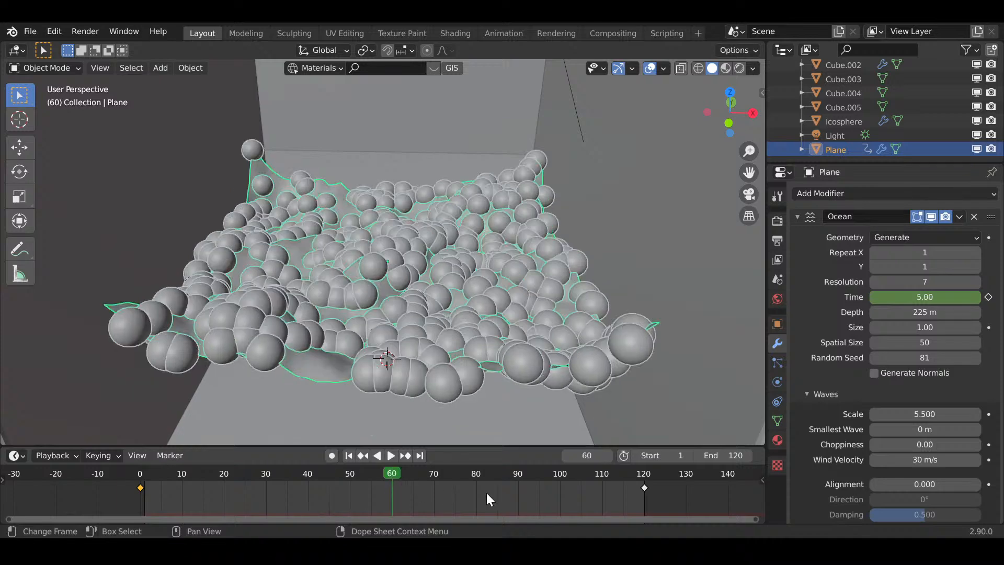
pyautogui.rightClick(928, 299)
pyautogui.click(920, 297)
# - Set the Ocean modifier's Time to 0 at frame 120 and replace its keyframe so the waves loop
pyautogui.hotkey('shift', 'Right')
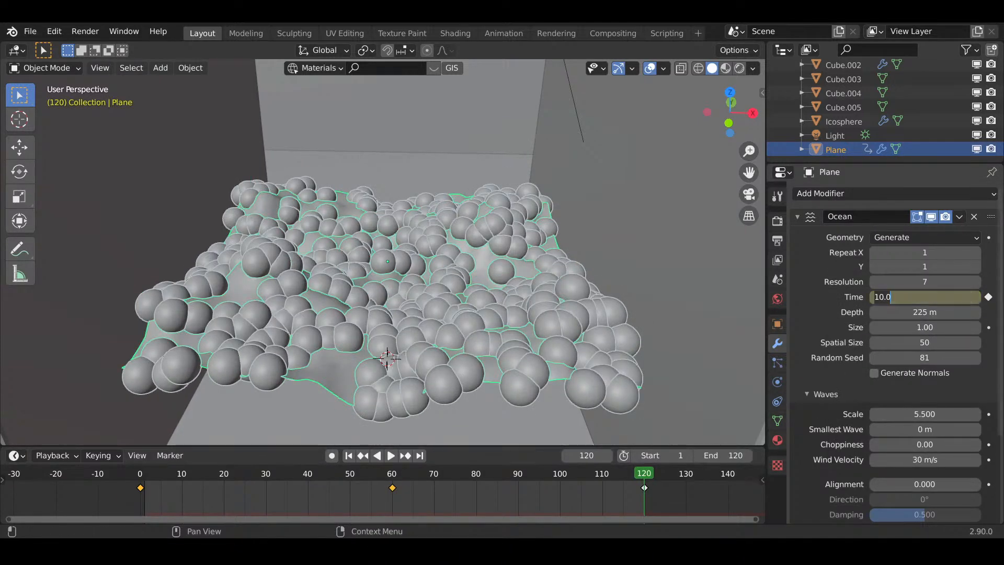
pyautogui.press('Return')
pyautogui.rightClick(939, 298)
pyautogui.click(936, 298)
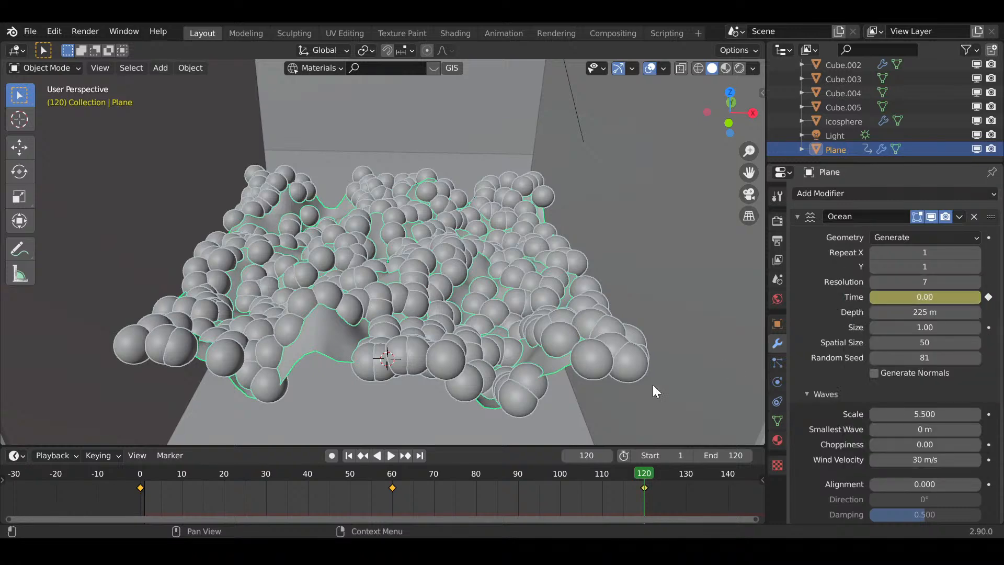
# - Play the ocean animation with the new keyframes and examine the loop close up and from above
pyautogui.click(391, 457)
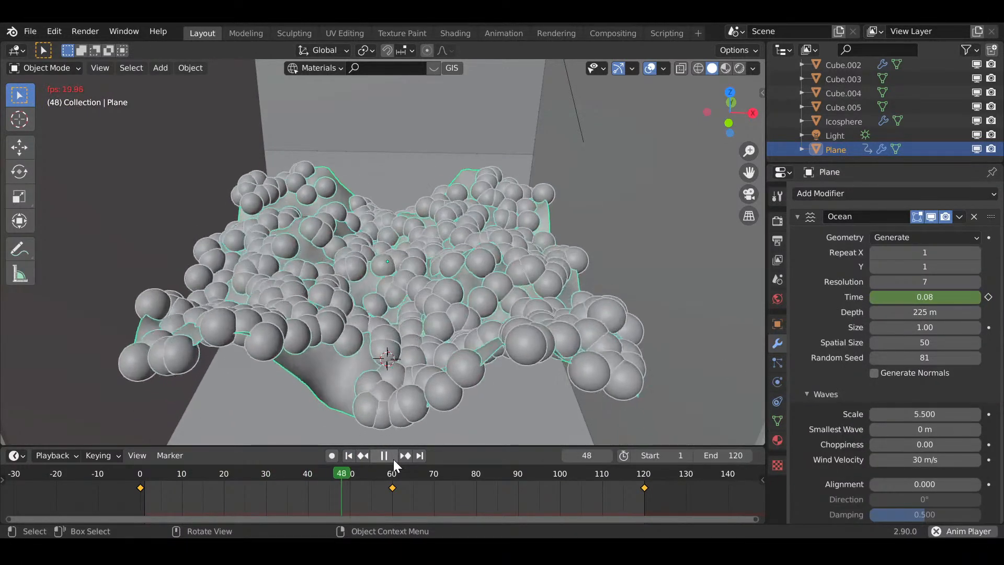
pyautogui.moveTo(425, 362); pyautogui.dragTo(490, 268, button='middle')
pyautogui.scroll(3, 432, 309)
pyautogui.scroll(-5, 510, 376)
pyautogui.scroll(5, 494, 303)
pyautogui.moveTo(497, 324); pyautogui.dragTo(494, 286, button='middle')
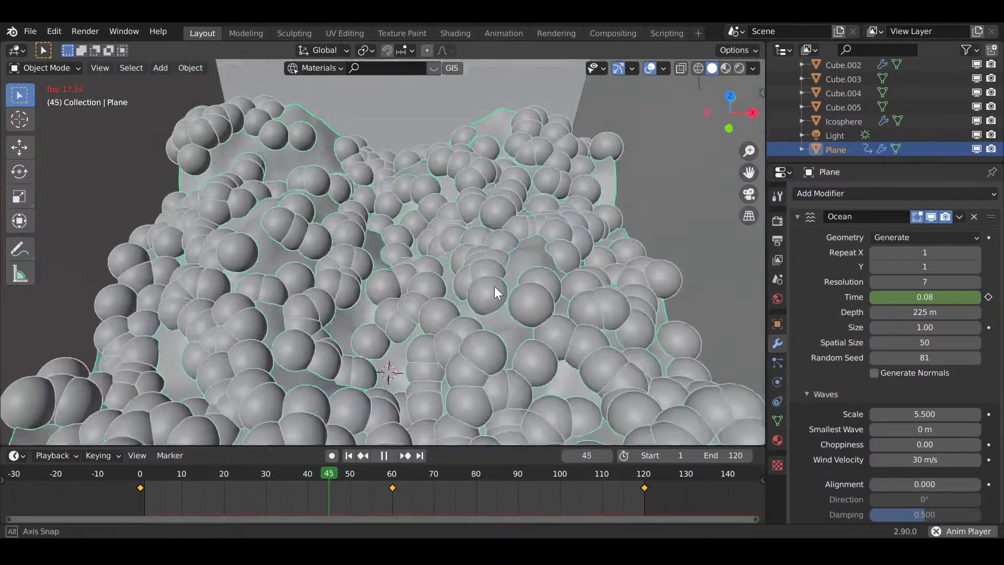
pyautogui.scroll(-2, 498, 286)
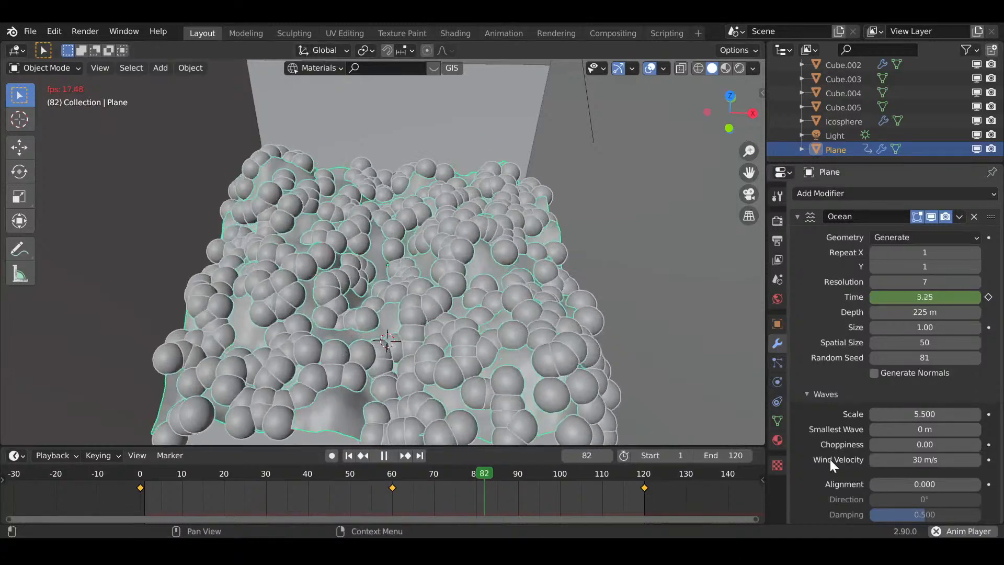
# - Look through the ocean plane's material settings and open its particle system settings
pyautogui.click(777, 440)
pyautogui.scroll(-3, 936, 461)
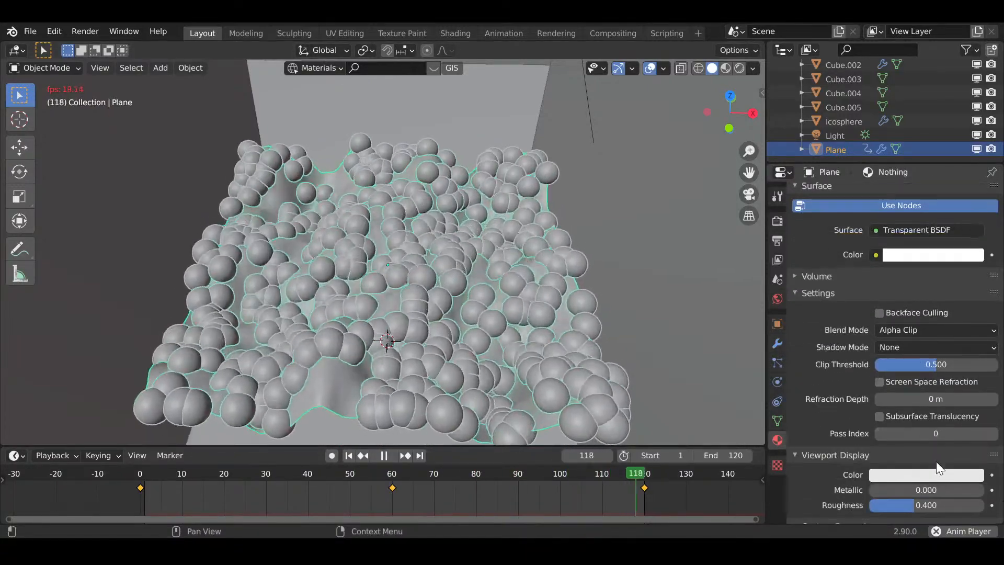
pyautogui.click(777, 364)
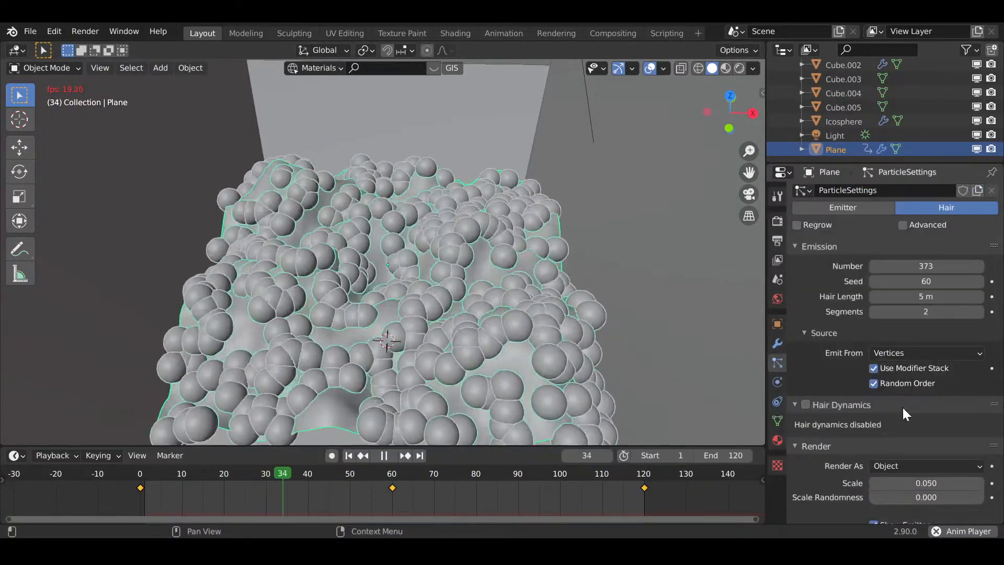
# - Set the plane's hair particles to a scale randomness of about 0.48 and the emission seed to 134
pyautogui.scroll(-6, 902, 406)
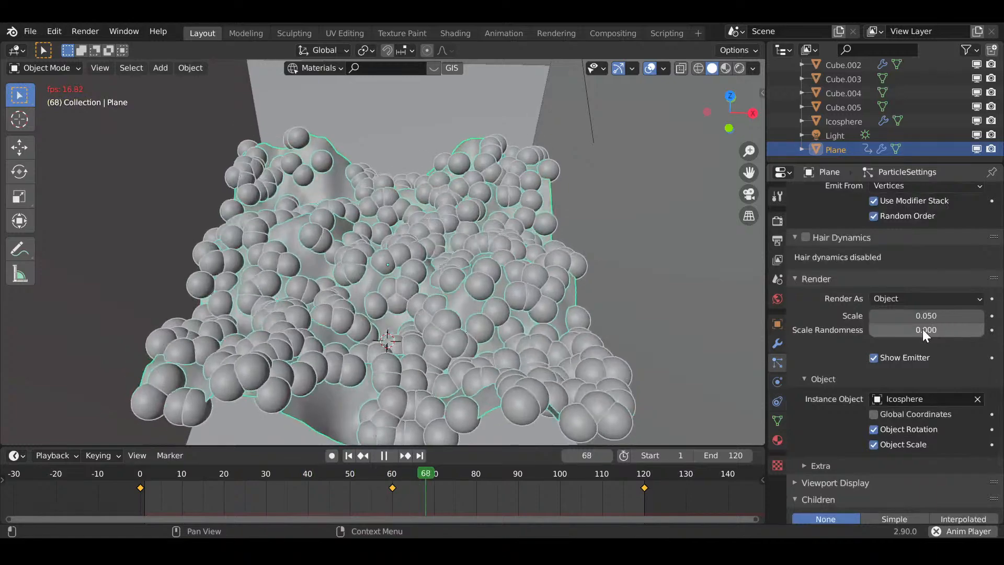
pyautogui.moveTo(922, 329)
pyautogui.mouseDown()
pyautogui.moveTo(994, 329)
pyautogui.moveTo(924, 330)
pyautogui.mouseUp()
pyautogui.moveTo(629, 232); pyautogui.dragTo(545, 287, button='middle')
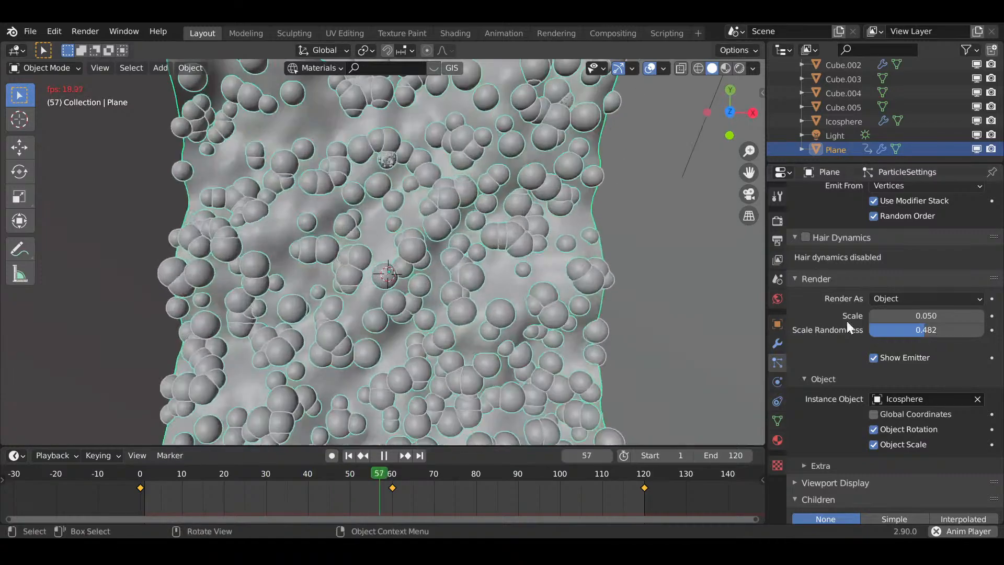
pyautogui.scroll(10, 846, 321)
pyautogui.moveTo(932, 338); pyautogui.dragTo(927, 339)
# - Try an emission number of 1000 for the plane's hair particles and inspect the density from a low angle
pyautogui.click(924, 329)
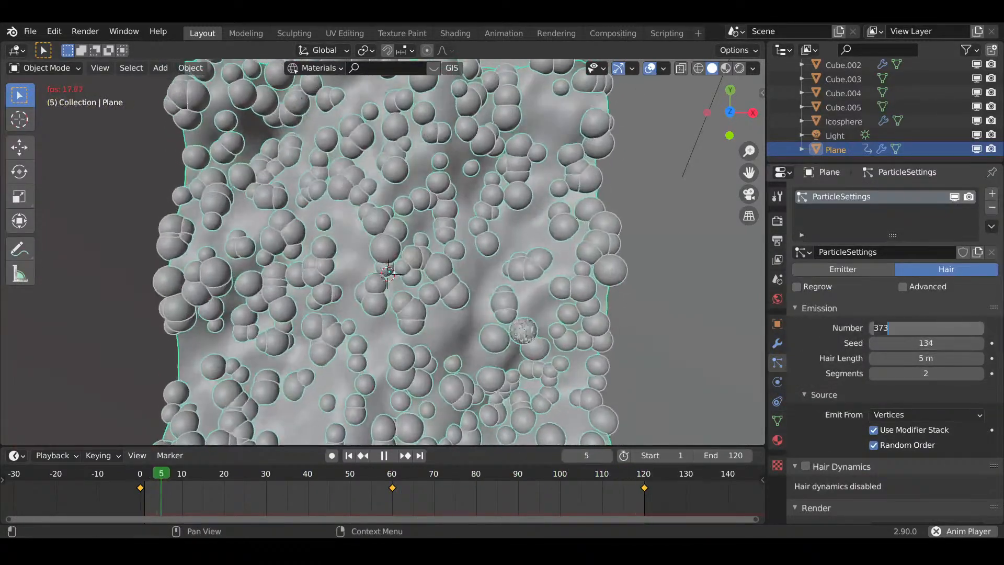
pyautogui.write('1000')
pyautogui.press('Return')
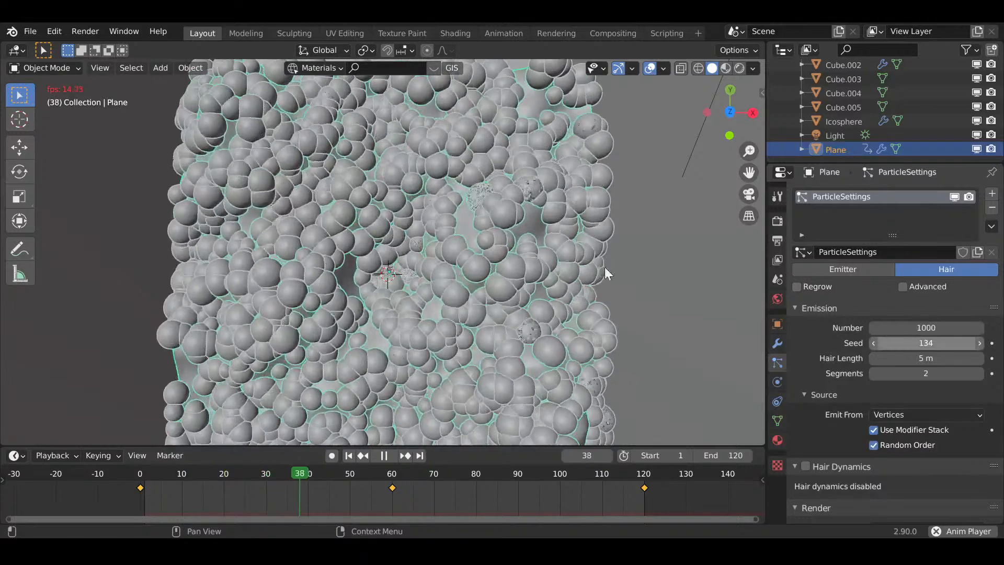
pyautogui.moveTo(605, 267); pyautogui.dragTo(513, 181, button='middle')
pyautogui.scroll(2, 514, 181)
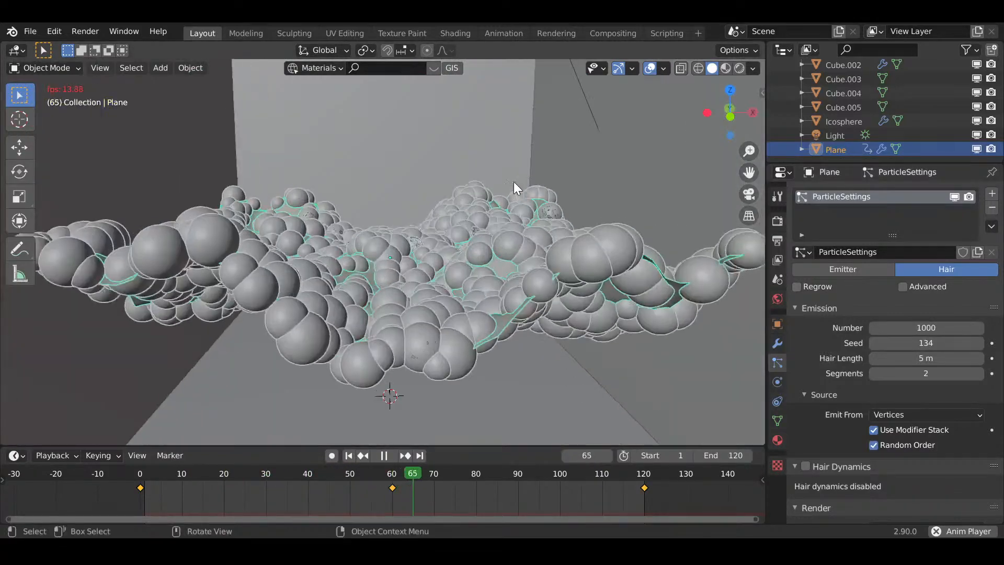
# - Set the emission number of the plane's particle system to 500
pyautogui.click(917, 330)
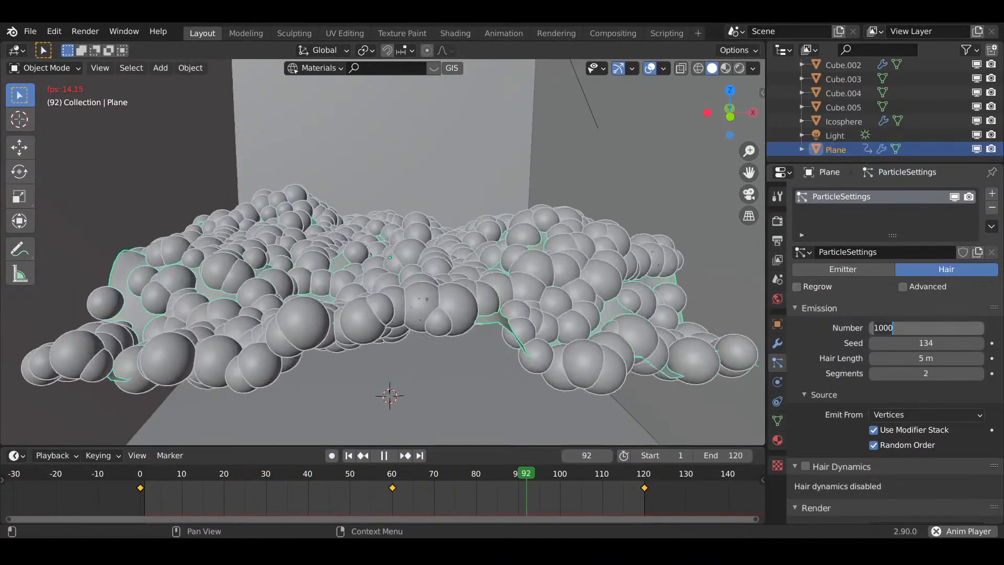
pyautogui.write('500')
pyautogui.press('Return')
pyautogui.scroll(-3, 585, 209)
pyautogui.moveTo(585, 209)
pyautogui.mouseDown(button='middle')
pyautogui.moveTo(588, 306)
pyautogui.moveTo(581, 211)
pyautogui.mouseUp(button='middle')
pyautogui.scroll(4, 581, 211)
pyautogui.scroll(-15, 934, 372)
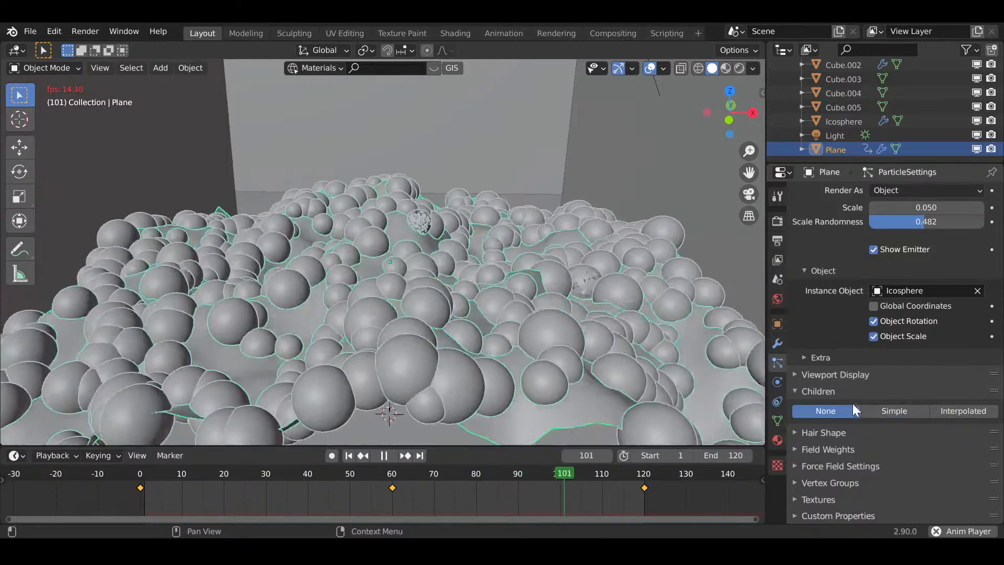
pyautogui.click(850, 433)
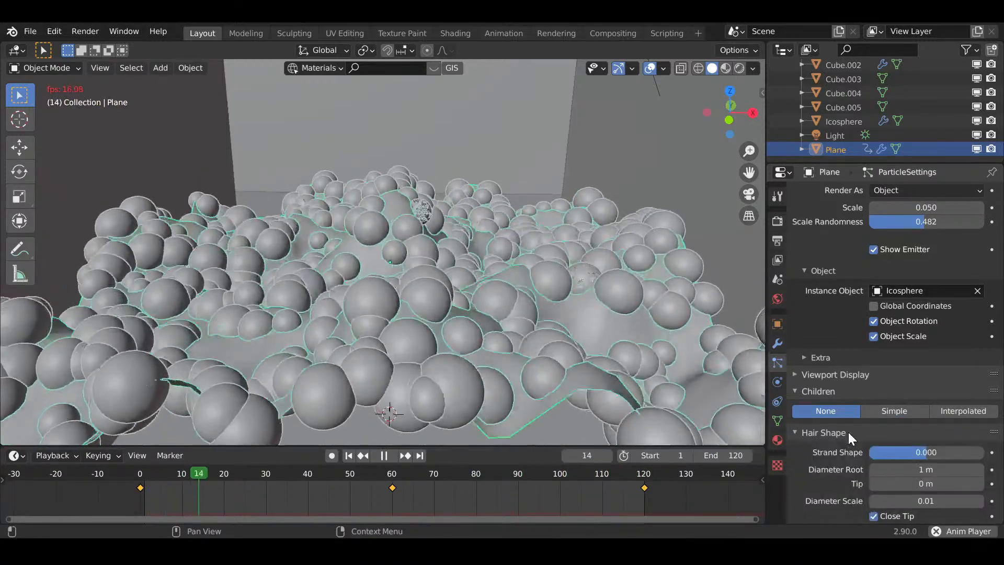
pyautogui.scroll(-4, 848, 432)
pyautogui.scroll(15, 830, 366)
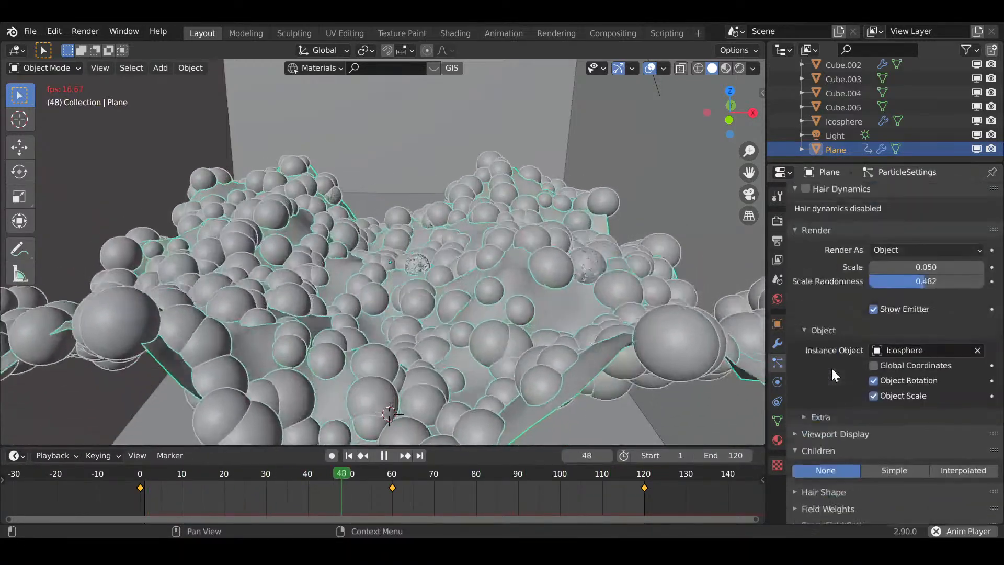
# - Emit the plane's particles from Faces instead of vertices and turn off Random Order
pyautogui.click(916, 414)
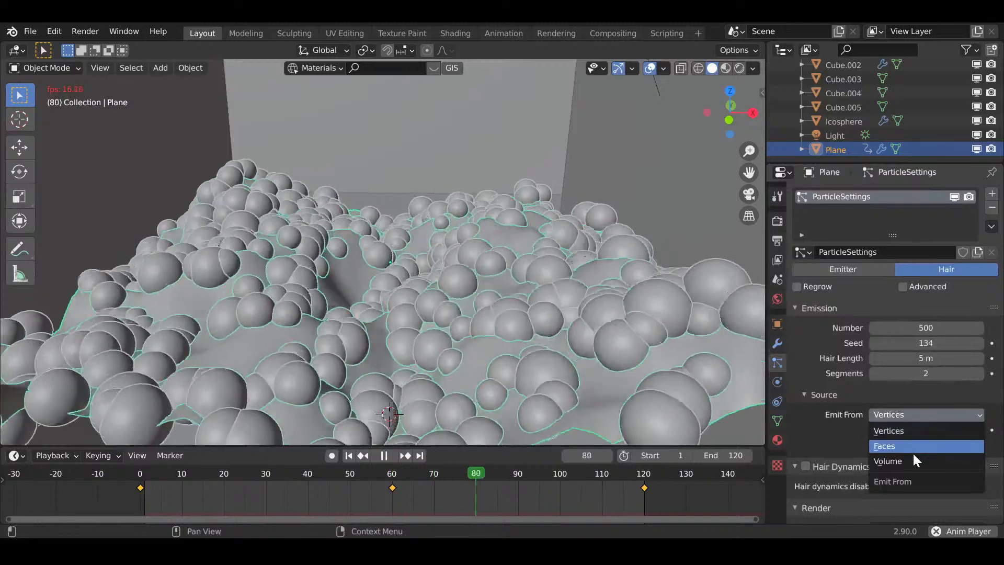
pyautogui.click(912, 448)
pyautogui.moveTo(583, 316); pyautogui.dragTo(590, 375, button='middle')
pyautogui.scroll(1, 590, 377)
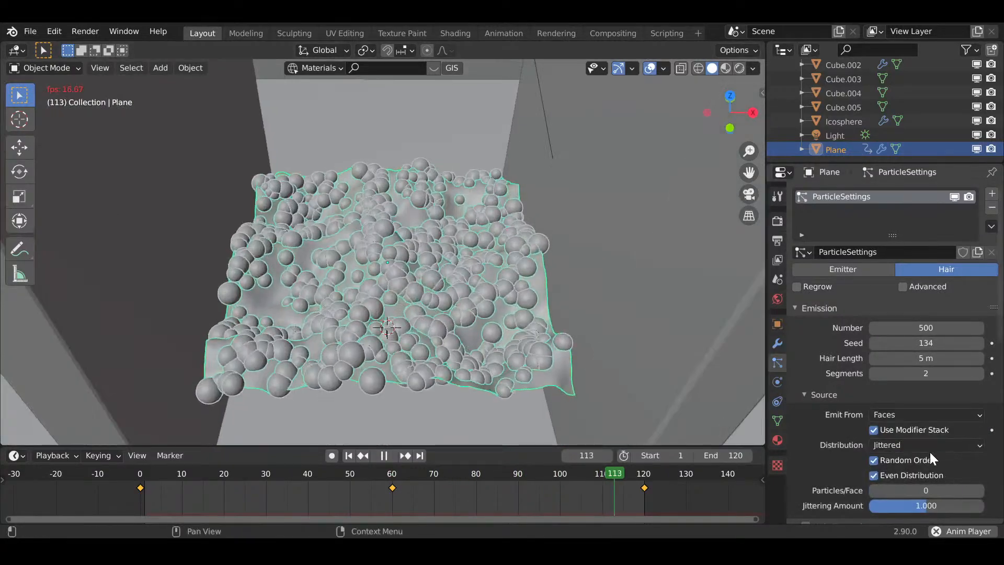
pyautogui.click(923, 449)
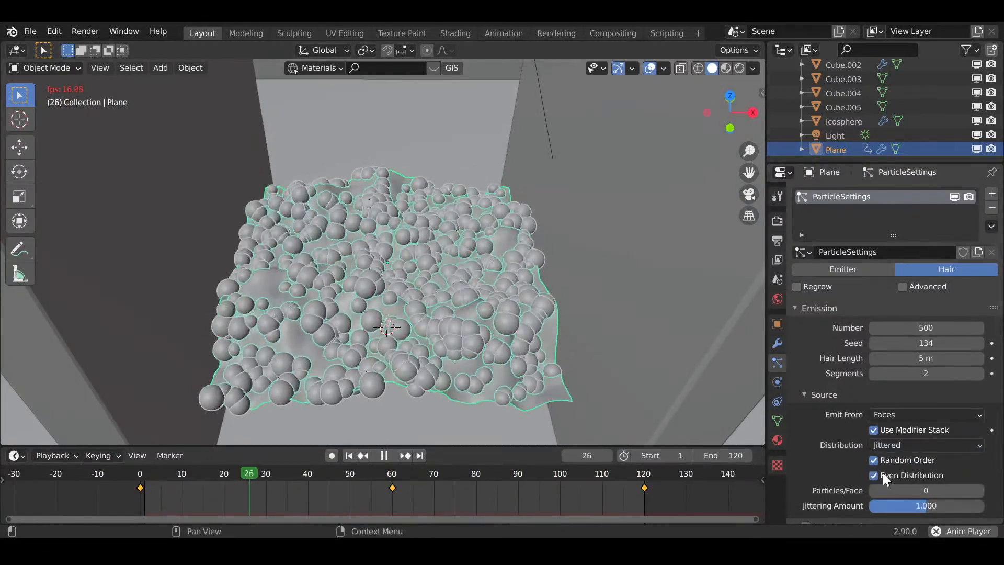
pyautogui.click(877, 461)
pyautogui.moveTo(491, 267); pyautogui.dragTo(494, 356, button='middle')
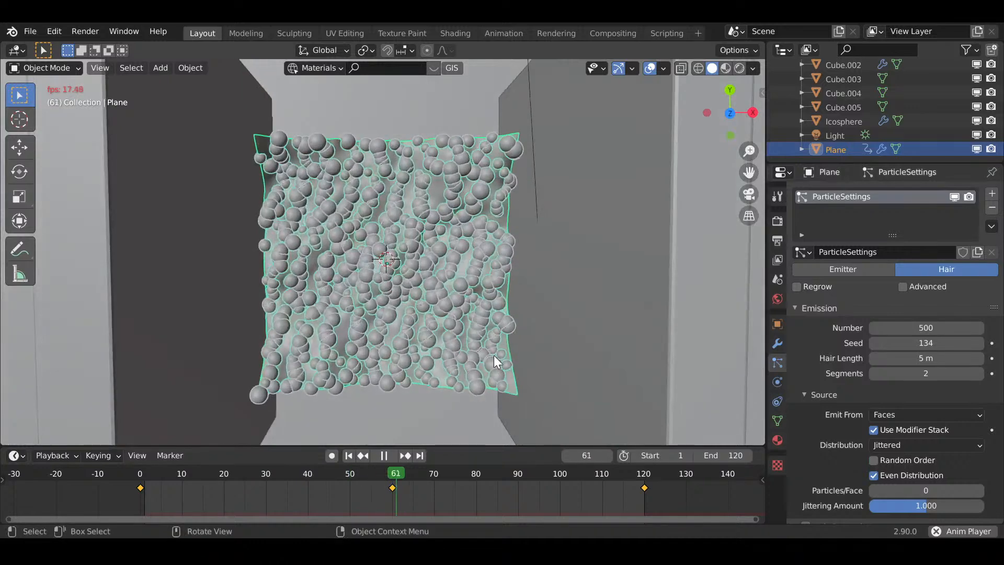
# - Try the Random distribution for the particle source, then return it to Jittered
pyautogui.click(896, 445)
pyautogui.click(904, 470)
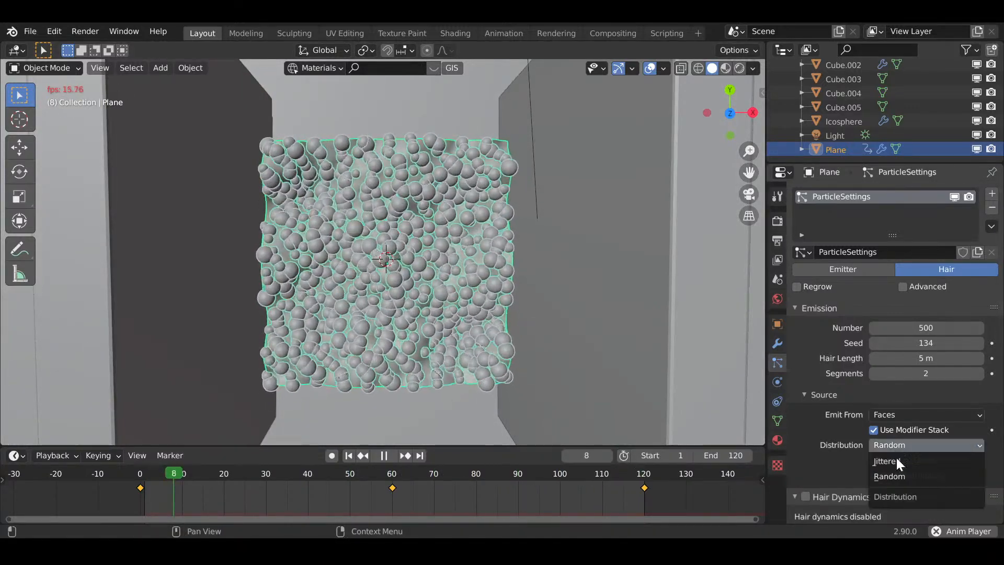
pyautogui.click(896, 460)
pyautogui.scroll(-2, 951, 459)
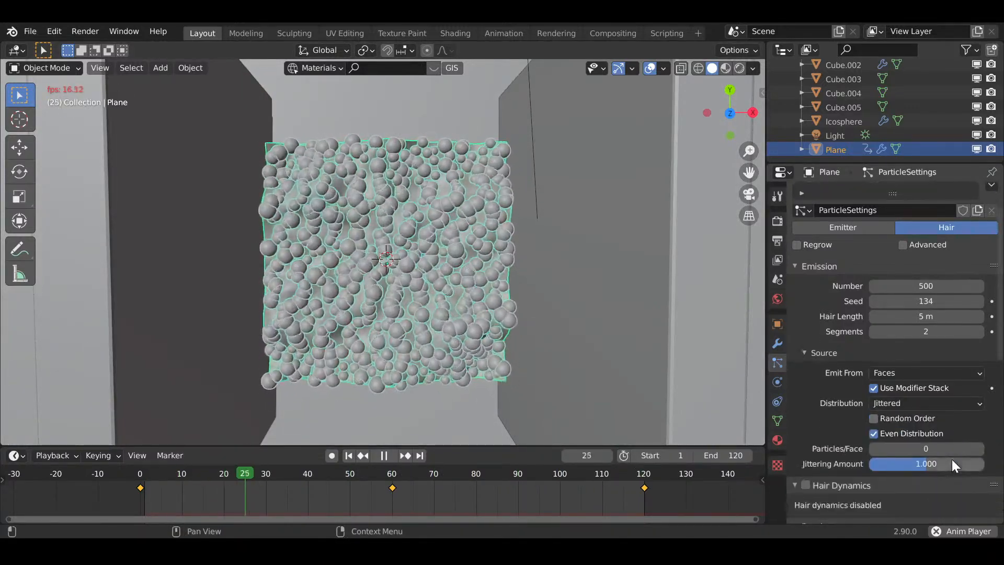
# - Set the jittered distribution to 3 particles per face
pyautogui.click(916, 405)
pyautogui.click(981, 448)
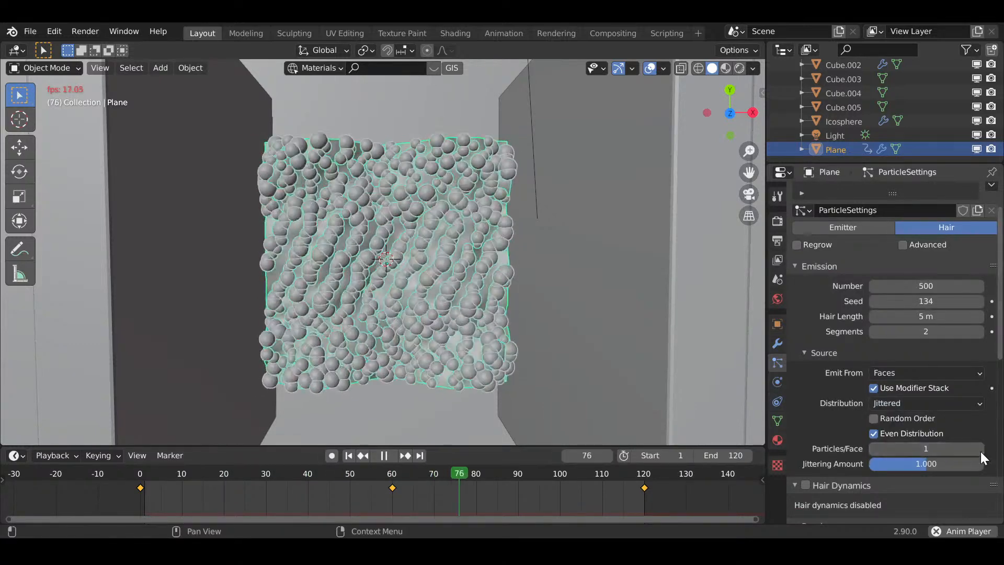
pyautogui.moveTo(575, 397)
pyautogui.mouseDown(button='middle')
pyautogui.moveTo(575, 290)
pyautogui.moveTo(579, 385)
pyautogui.mouseUp(button='middle')
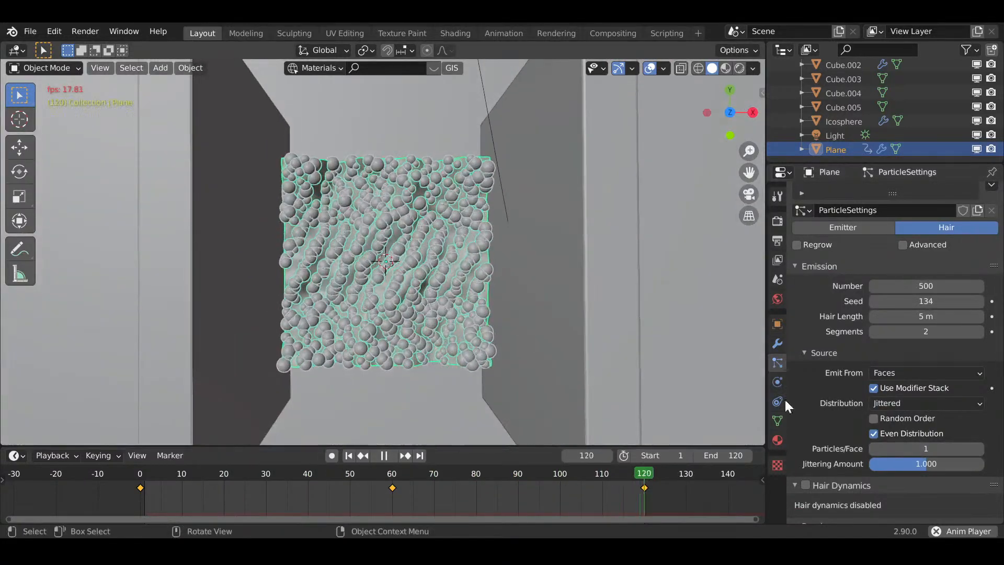
pyautogui.click(978, 449)
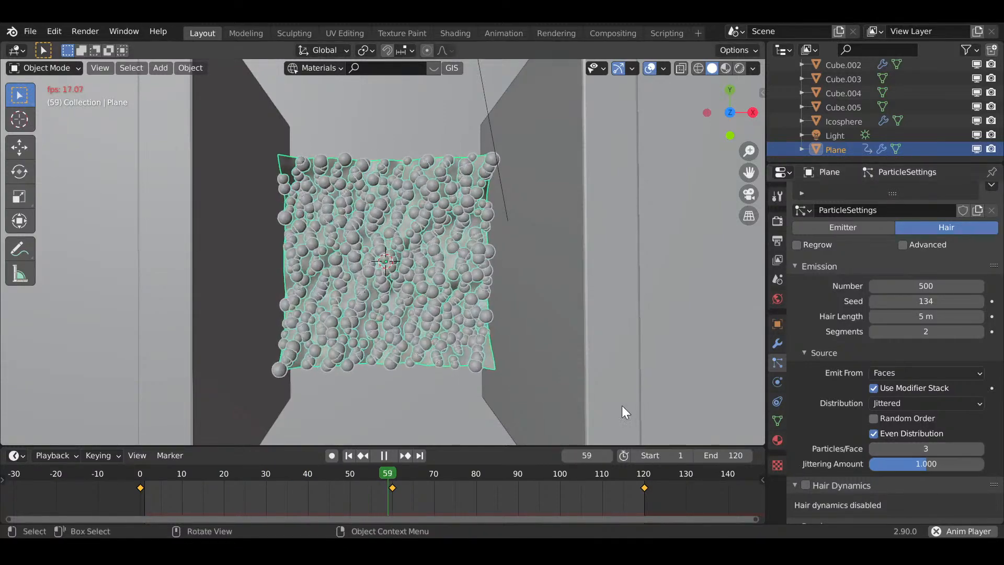
pyautogui.moveTo(623, 406); pyautogui.dragTo(621, 360, button='middle')
# - Reduce the jittering amount of the particle distribution to 0
pyautogui.moveTo(931, 464); pyautogui.dragTo(857, 463)
pyautogui.scroll(-3, 519, 354)
pyautogui.moveTo(519, 353); pyautogui.dragTo(520, 398, button='middle')
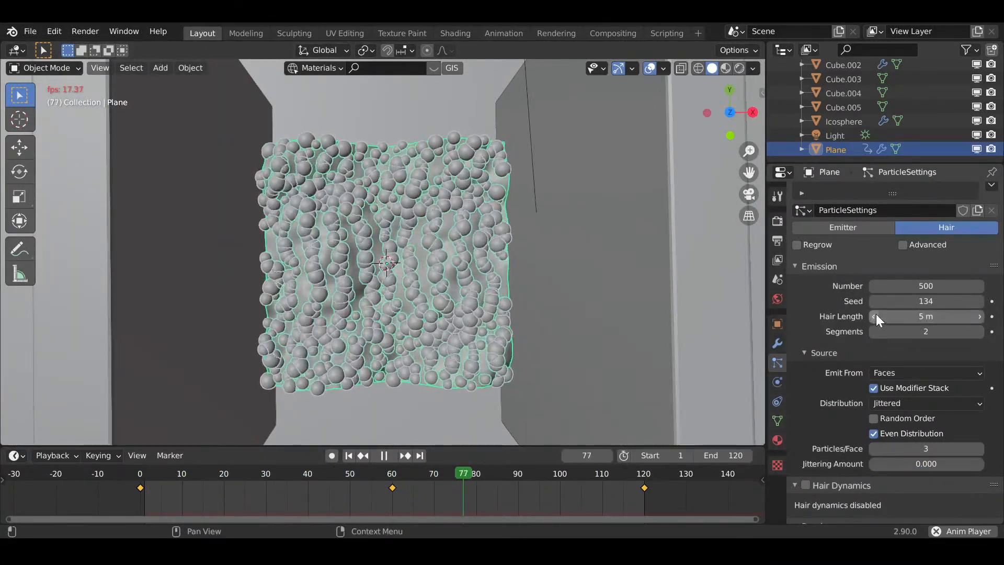
# - Try shorter hair lengths of 3 m and 4 m for the plane's particles
pyautogui.moveTo(877, 316)
pyautogui.mouseDown()
pyautogui.moveTo(867, 316)
pyautogui.moveTo(887, 312)
pyautogui.mouseUp()
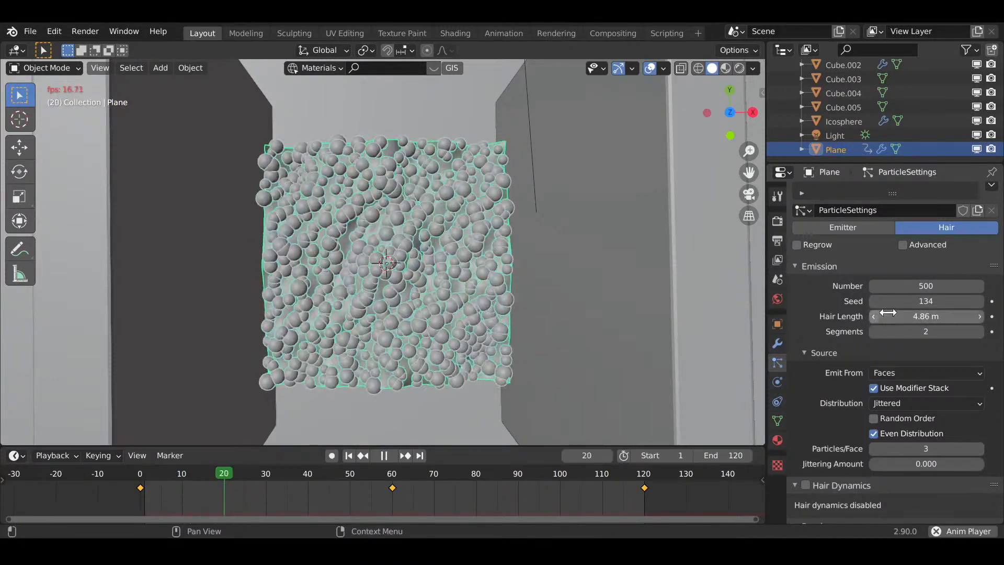
pyautogui.write('3')
pyautogui.press('Return')
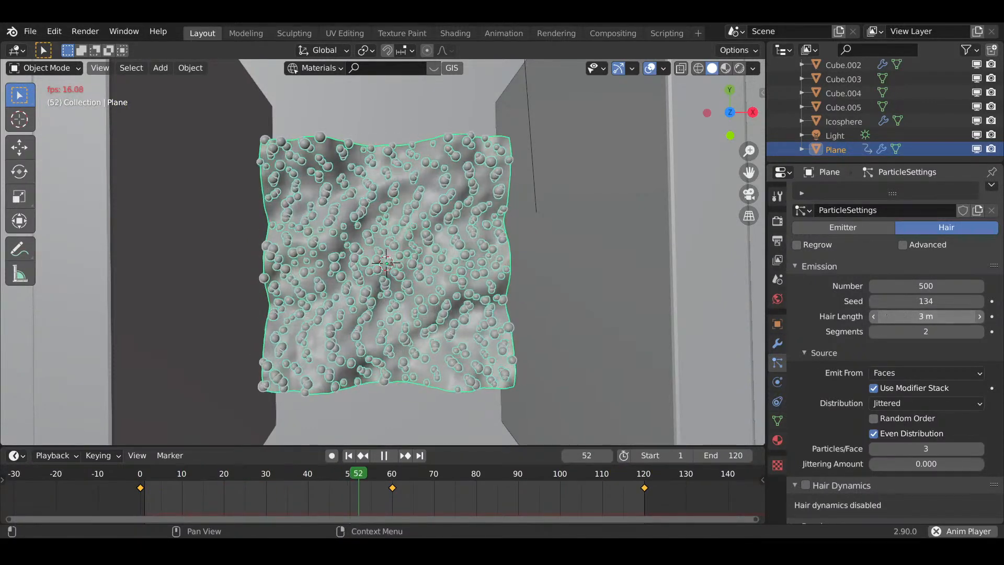
pyautogui.press('BackSpace')
pyautogui.press('BackSpace')
pyautogui.press('BackSpace')
pyautogui.write('4')
pyautogui.press('Return')
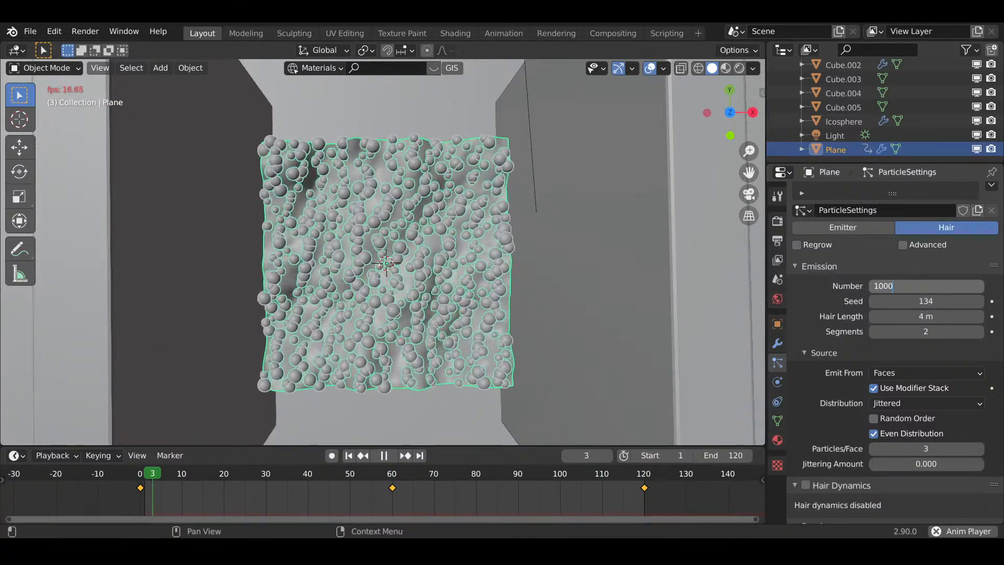
# - Try an emission number of 1000 again, then set it back to 500
pyautogui.write('1000')
pyautogui.press('Return')
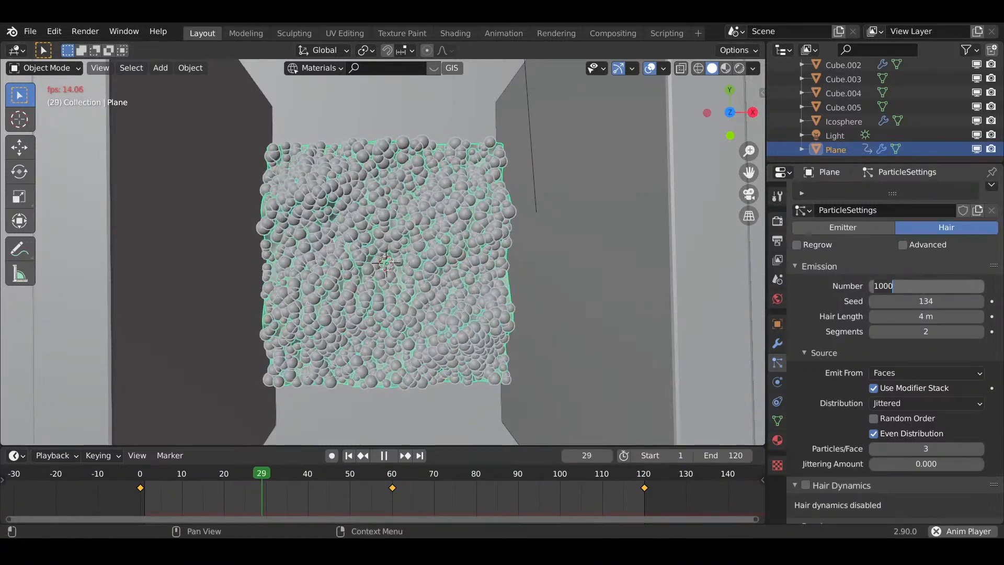
pyautogui.write('500')
pyautogui.press('Return')
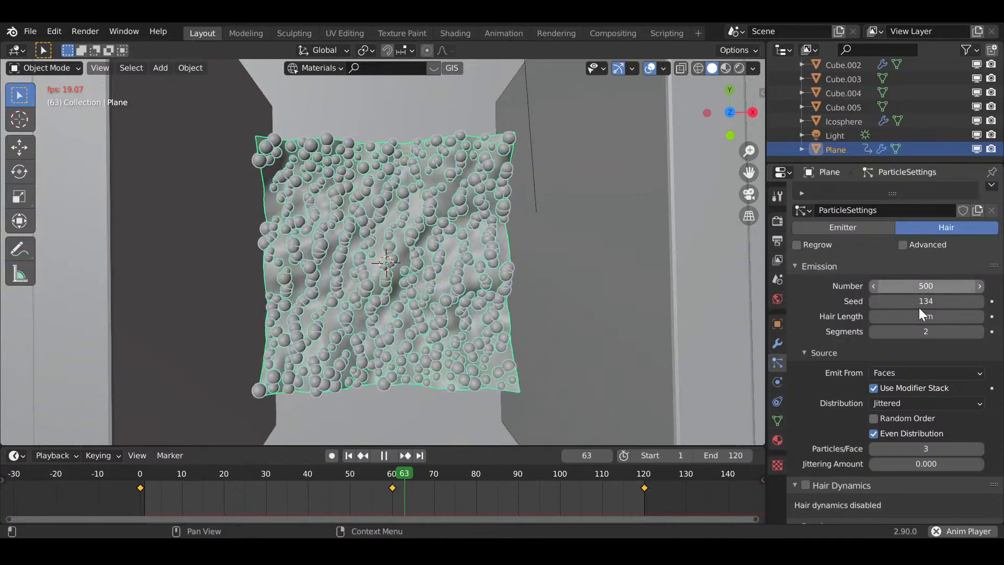
# - Set the particle system's hair length to 5 m
pyautogui.scroll(-1, 942, 329)
pyautogui.write('5')
pyautogui.press('Return')
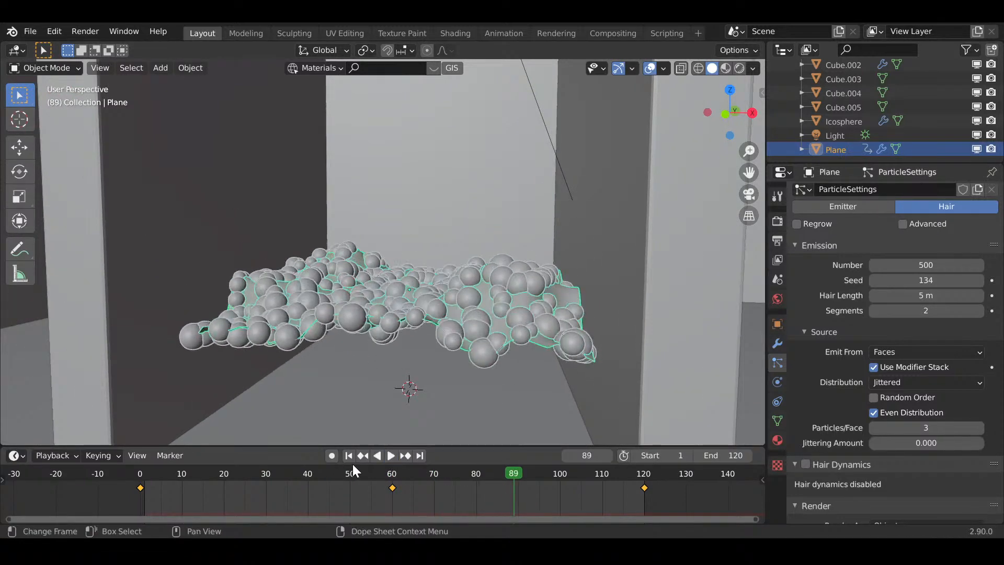
# - Stop playback, return to frame 1 and duplicate the particle plane 1 m up along Z
pyautogui.press('Escape')
pyautogui.hotkey('shift', 'd')
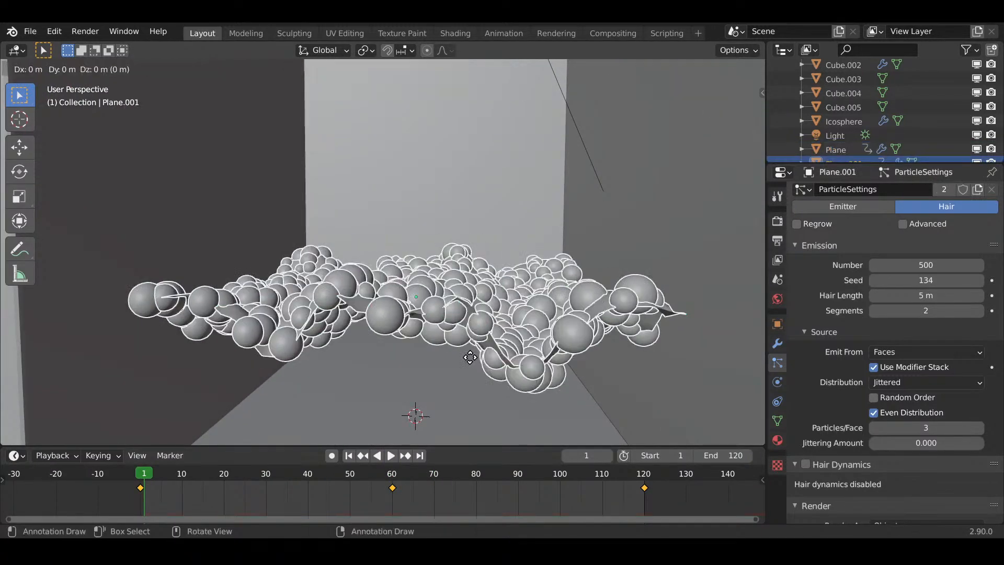
pyautogui.write('z1')
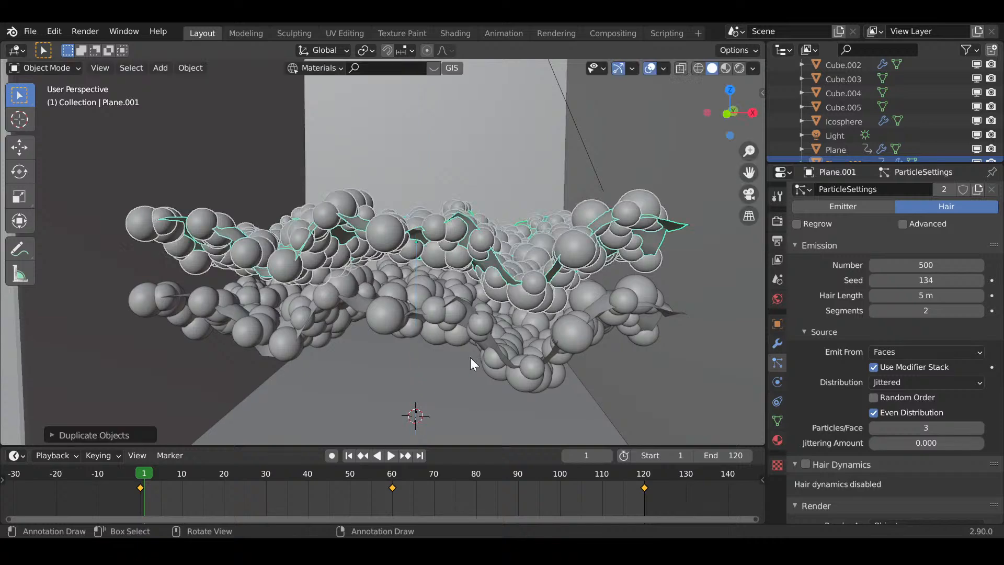
pyautogui.moveTo(470, 356); pyautogui.dragTo(504, 349, button='middle')
# - Move the duplicated particle plane another 0.5 m up along Z
pyautogui.hotkey('shift', 'd')
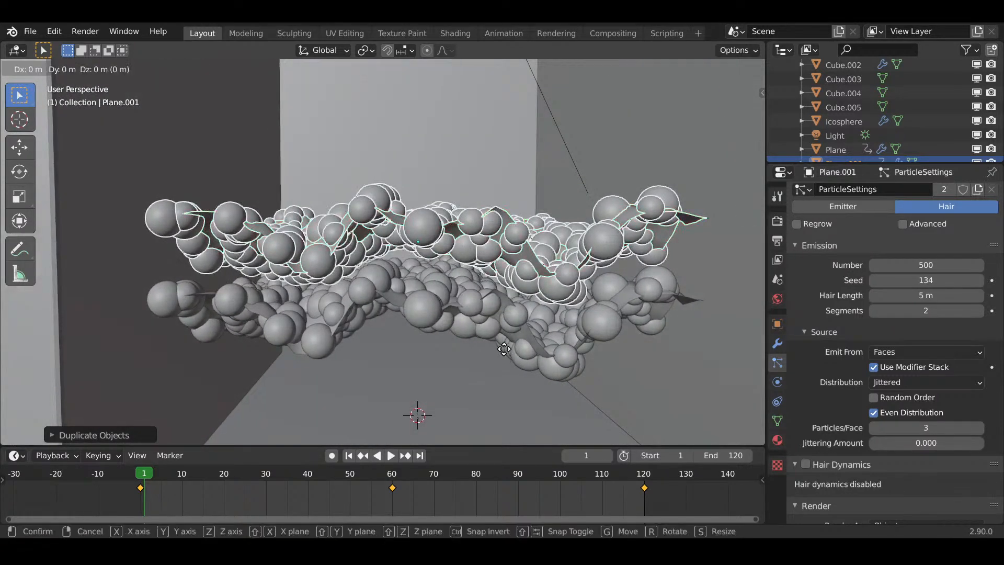
pyautogui.write('0.5')
pyautogui.press('Return')
pyautogui.scroll(-4, 506, 349)
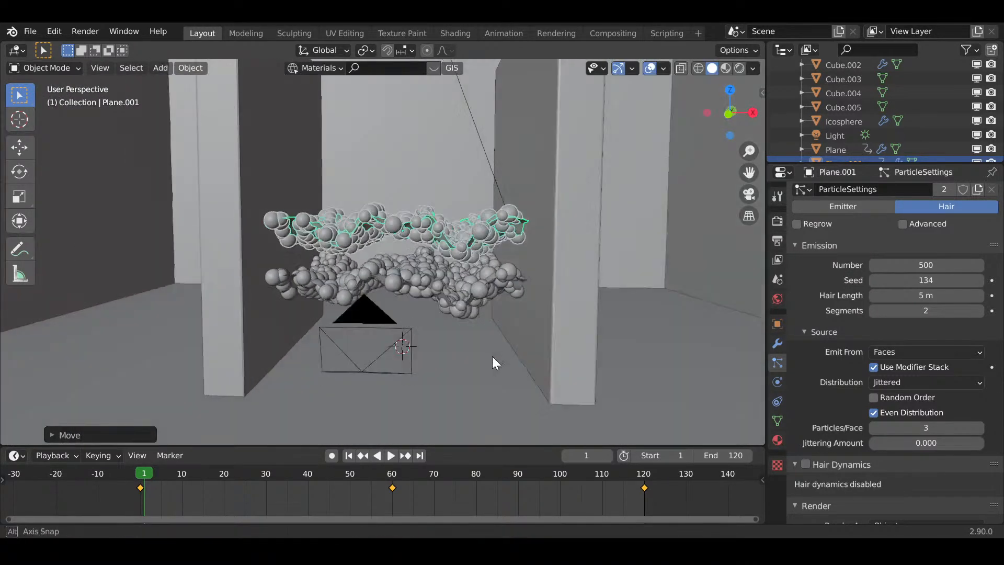
# - Duplicate both particle planes and move the copies 3 m up along Z to form a four-layer stack
pyautogui.moveTo(492, 356); pyautogui.dragTo(469, 308, button='middle')
pyautogui.rightClick(526, 293)
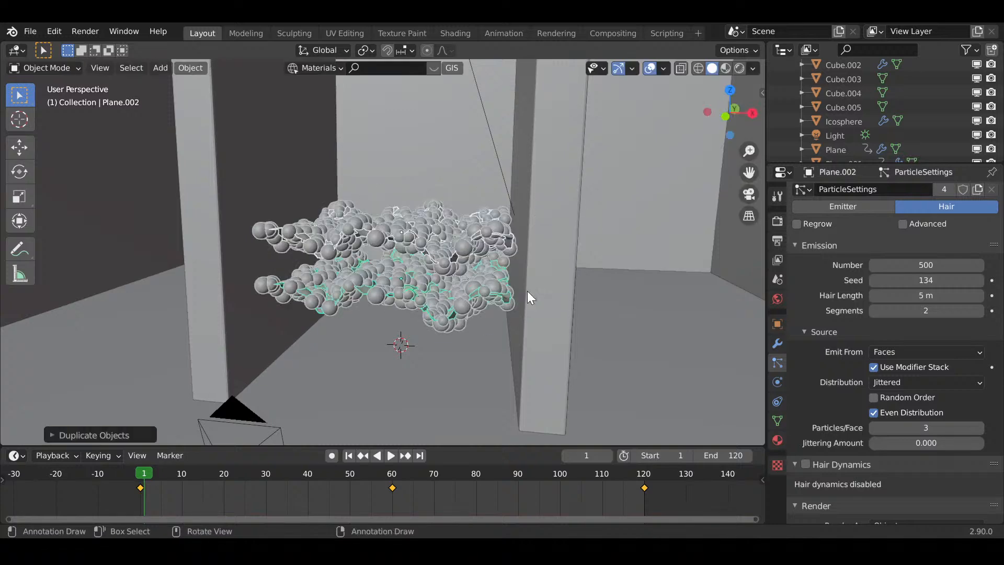
pyautogui.write('gz3')
pyautogui.press('Return')
pyautogui.moveTo(526, 292); pyautogui.dragTo(526, 331, button='middle')
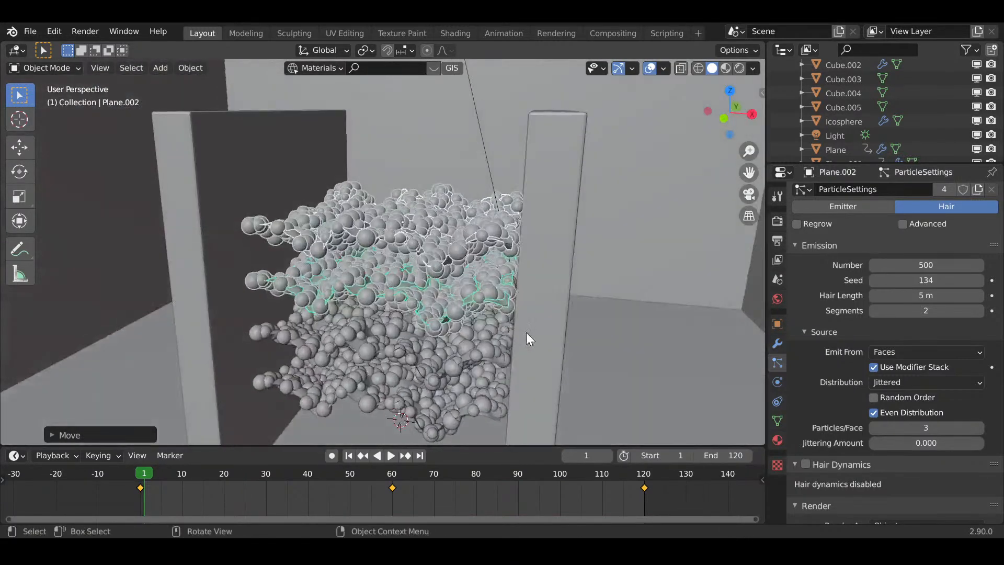
# - Play the animation to check the stacked particle planes and stop it at frame 52
pyautogui.click(391, 455)
pyautogui.click(522, 196)
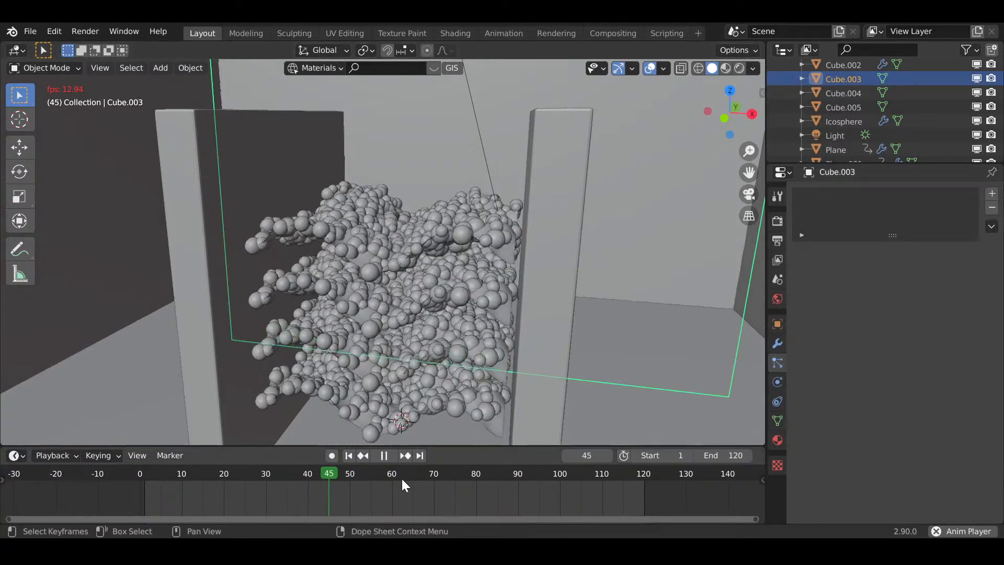
pyautogui.click(386, 456)
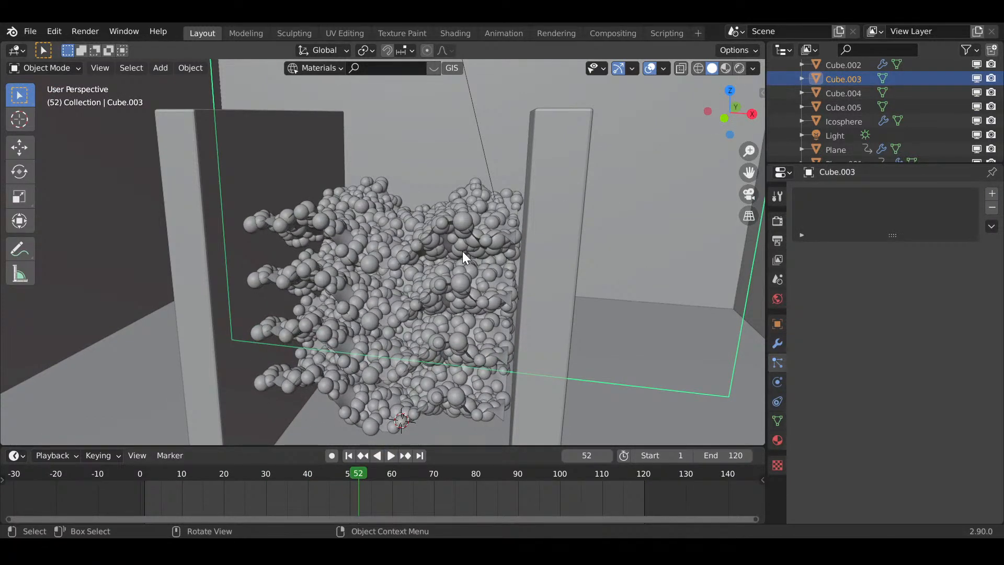
# - Switch the viewport to rendered shading and view the particle stack through the camera
pyautogui.press('z')
pyautogui.press('8')
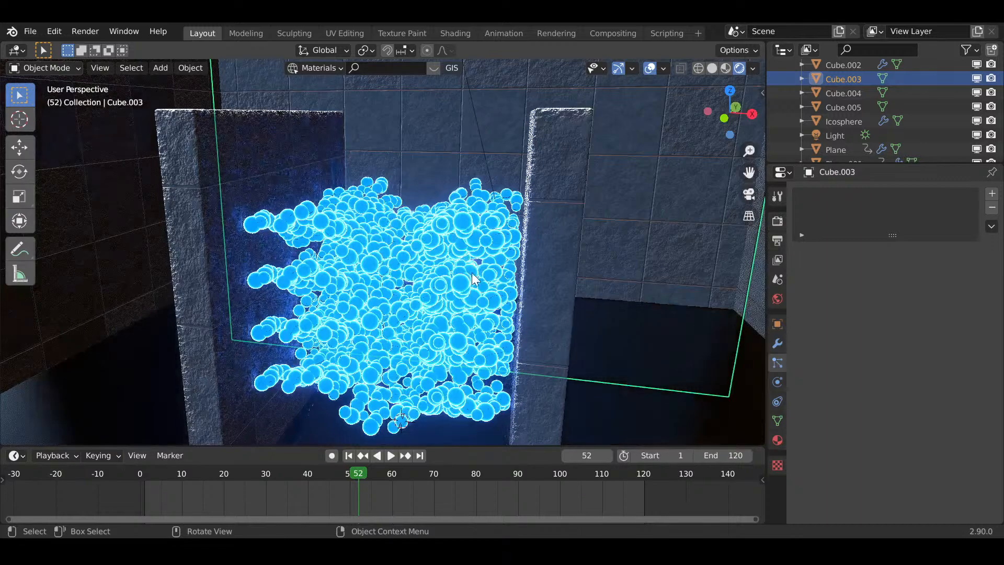
pyautogui.moveTo(472, 272)
pyautogui.mouseDown(button='middle')
pyautogui.moveTo(508, 339)
pyautogui.moveTo(566, 339)
pyautogui.moveTo(604, 303)
pyautogui.moveTo(493, 303)
pyautogui.mouseUp(button='middle')
pyautogui.press('KP_0')
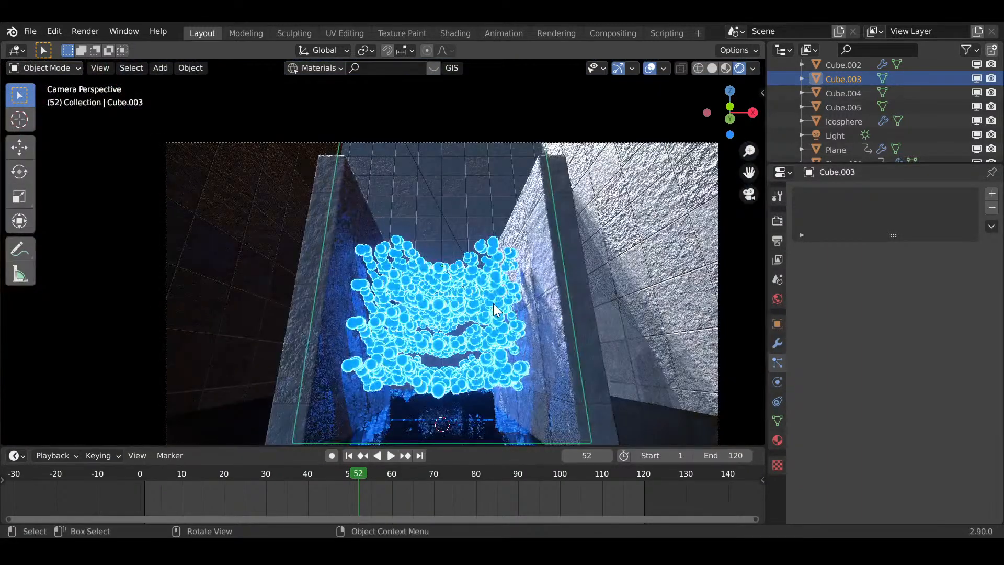
# - Inspect the rendered particle stack up close through the camera and from an angled view
pyautogui.scroll(4, 493, 303)
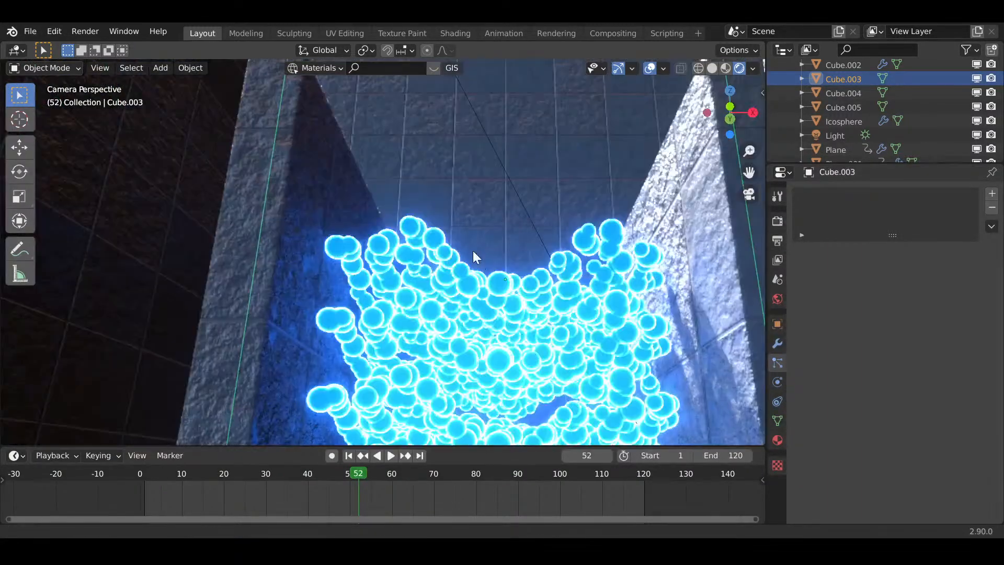
pyautogui.scroll(-5, 473, 250)
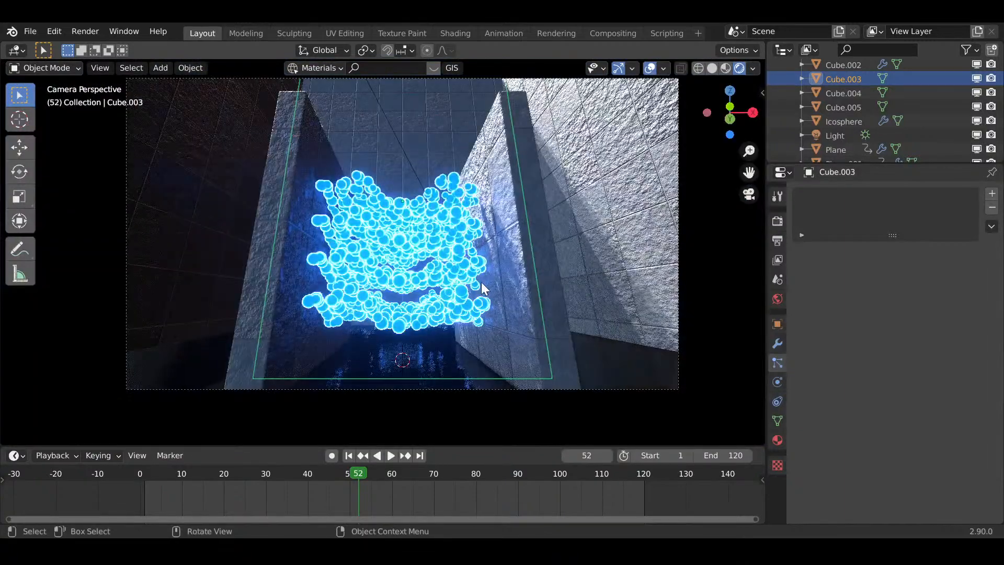
pyautogui.scroll(3, 481, 286)
pyautogui.moveTo(443, 334); pyautogui.dragTo(714, 68, button='middle')
pyautogui.scroll(-5, 421, 308)
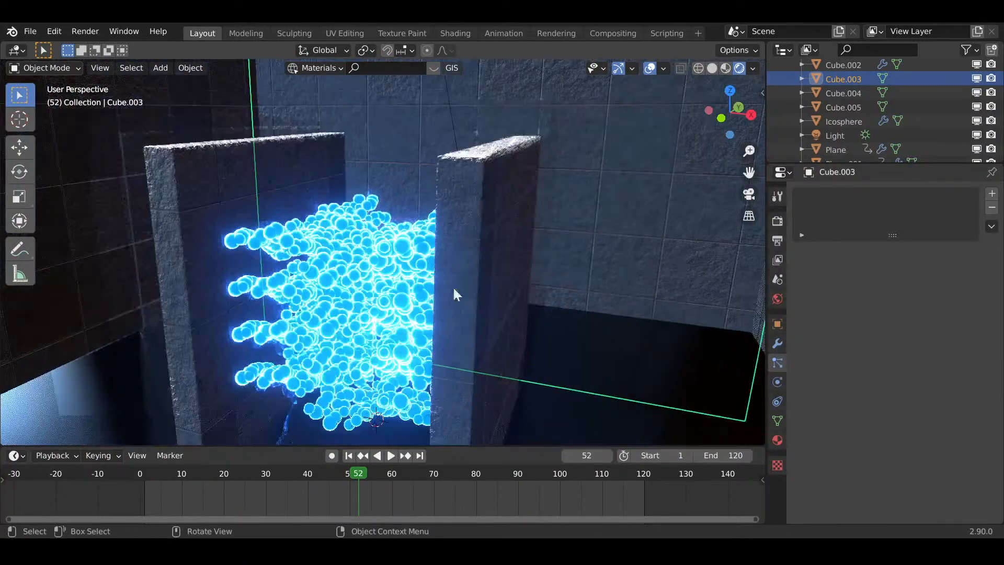
# - In solid shading, select all four particle planes and move them down about 1 m along Z in front view
pyautogui.click(712, 69)
pyautogui.moveTo(716, 70); pyautogui.dragTo(419, 326, button='middle')
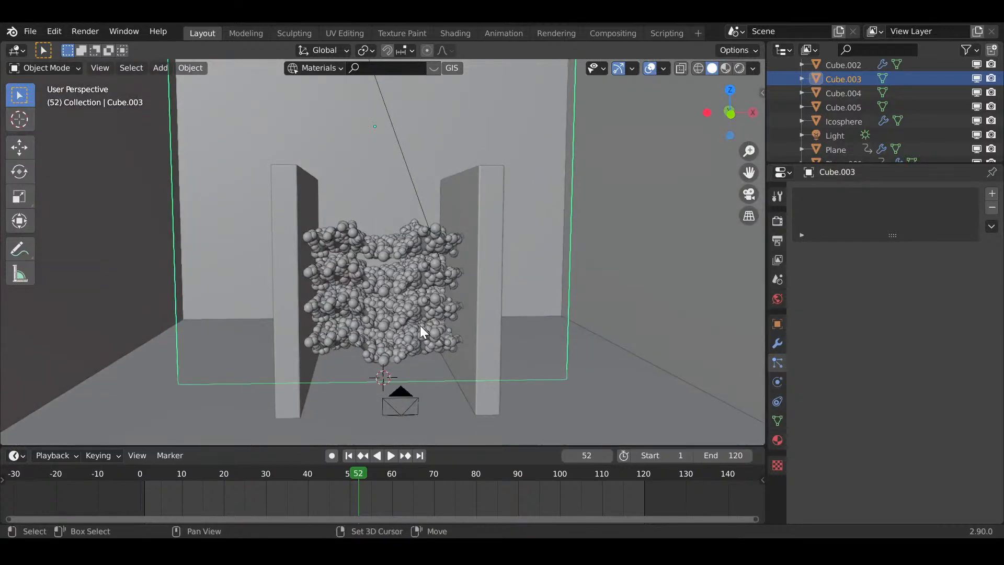
pyautogui.click(419, 331)
pyautogui.keyDown('shift'); pyautogui.click(396, 258); pyautogui.keyUp('shift')
pyautogui.keyDown('shift'); pyautogui.click(396, 238); pyautogui.keyUp('shift')
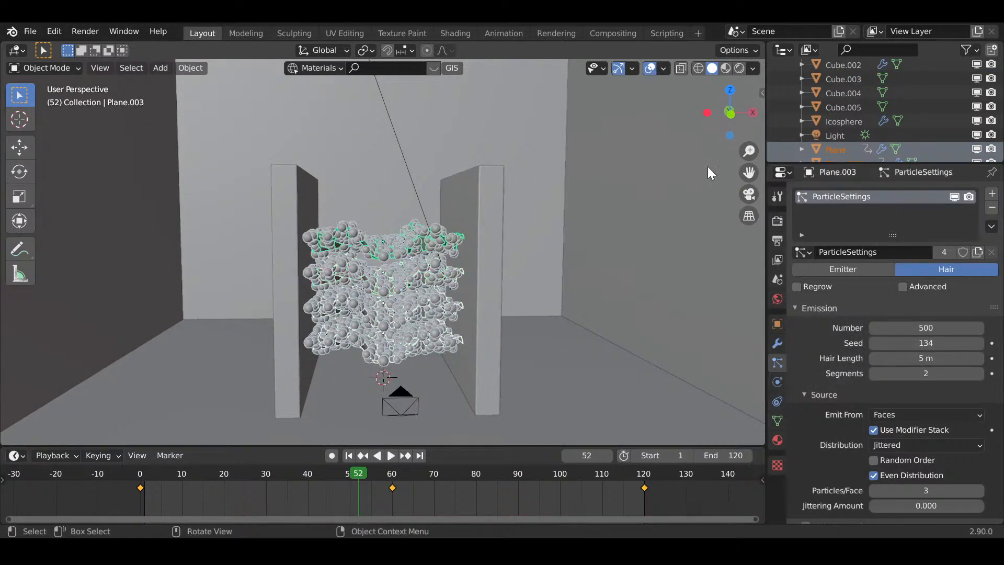
pyautogui.click(731, 117)
pyautogui.scroll(5, 507, 310)
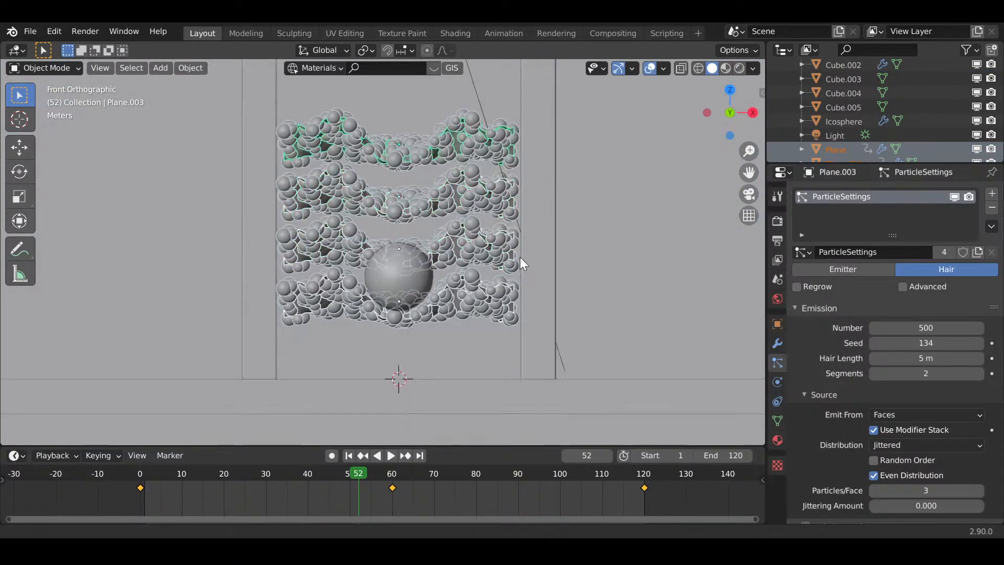
pyautogui.press('g')
pyautogui.press('z')
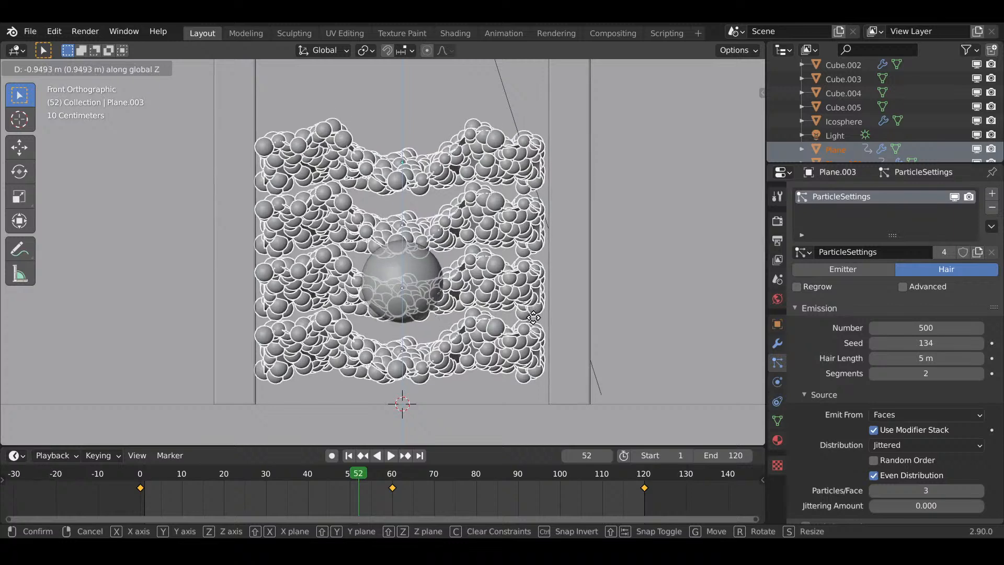
pyautogui.click(536, 323)
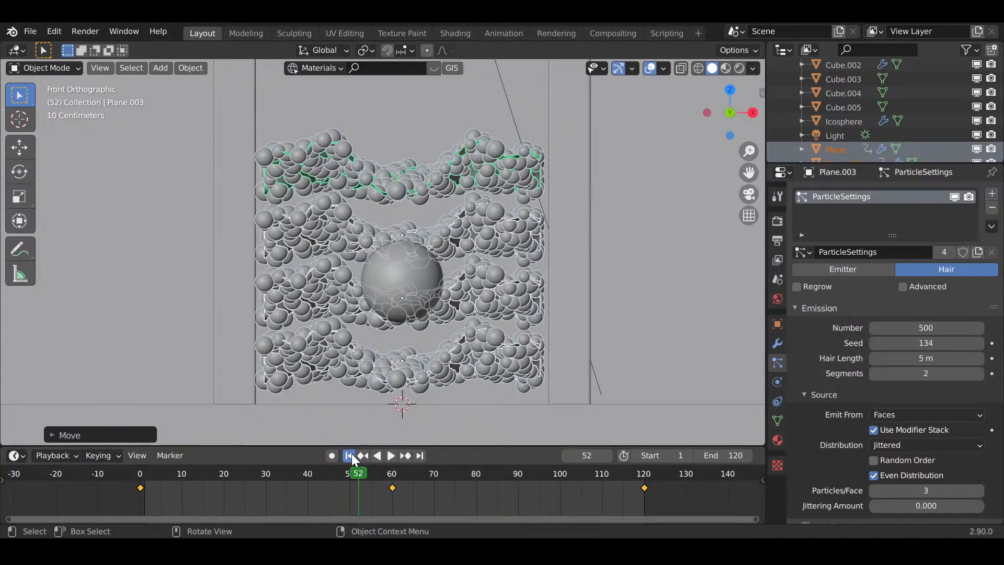
# - Play the animation from the first frame and raise the four selected particle planes slightly along Z
pyautogui.click(349, 456)
pyautogui.click(392, 455)
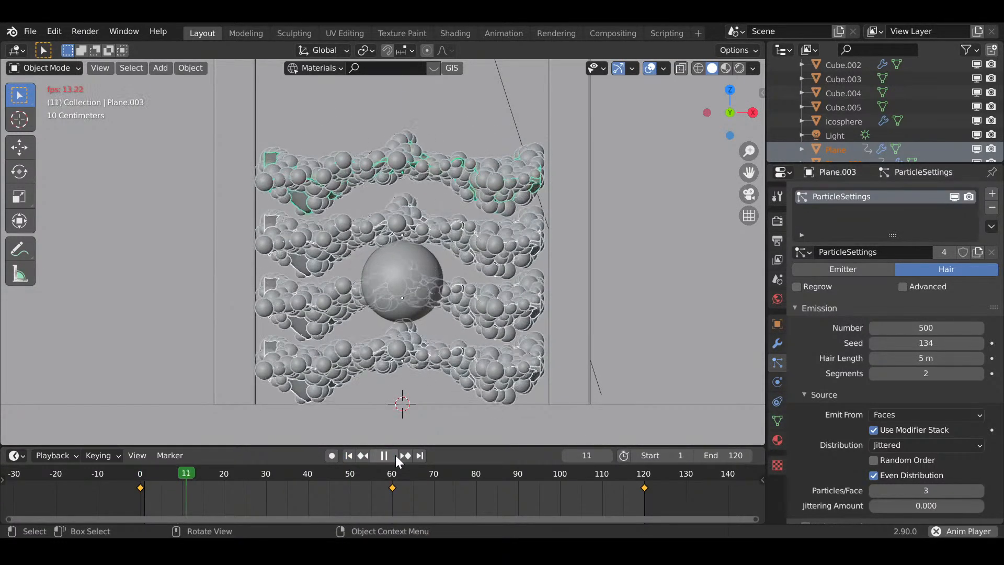
pyautogui.press('g')
pyautogui.press('z')
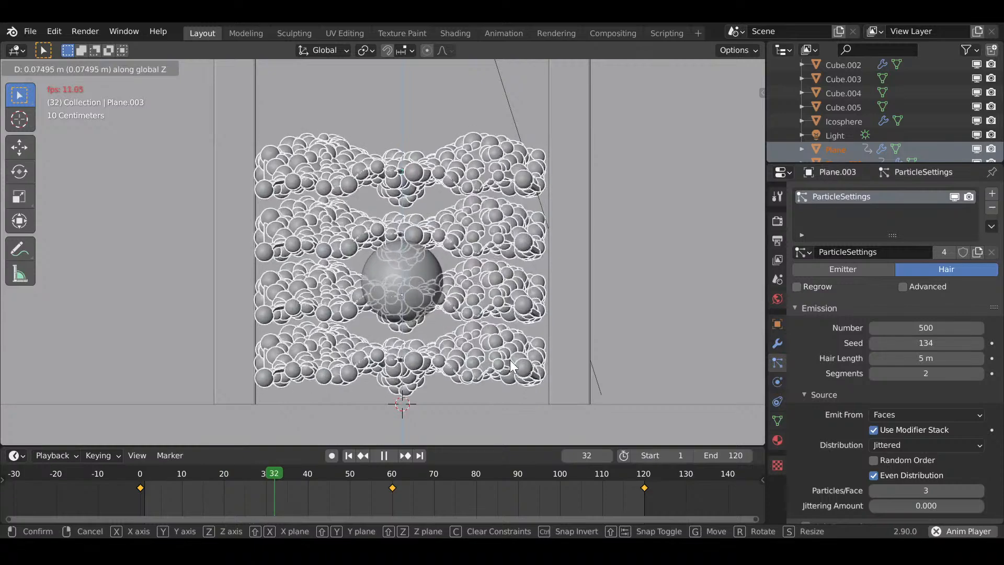
pyautogui.click(509, 359)
# - Duplicate the upper two particle planes and move the copies 3 m up along Z to make six layers
pyautogui.keyDown('shift'); pyautogui.moveTo(516, 268); pyautogui.dragTo(525, 358, button='middle'); pyautogui.keyUp('shift')
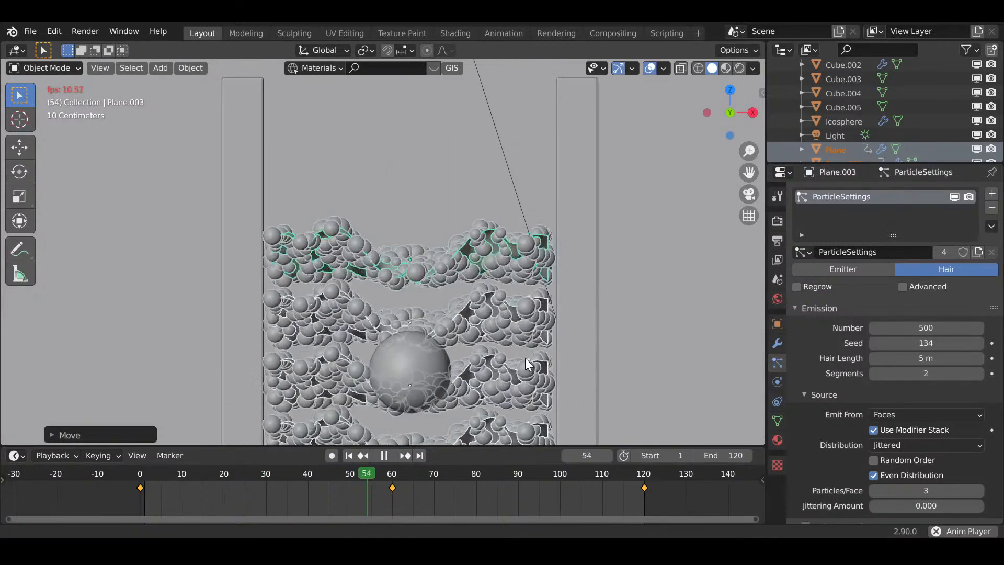
pyautogui.click(505, 312)
pyautogui.click(509, 306)
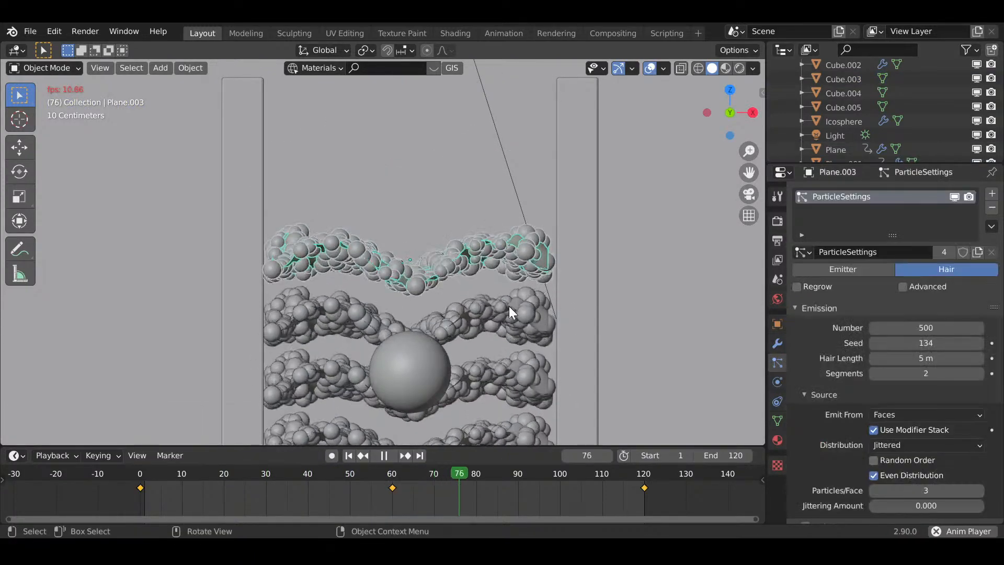
pyautogui.scroll(-2, 509, 306)
pyautogui.hotkey('shift', 'd')
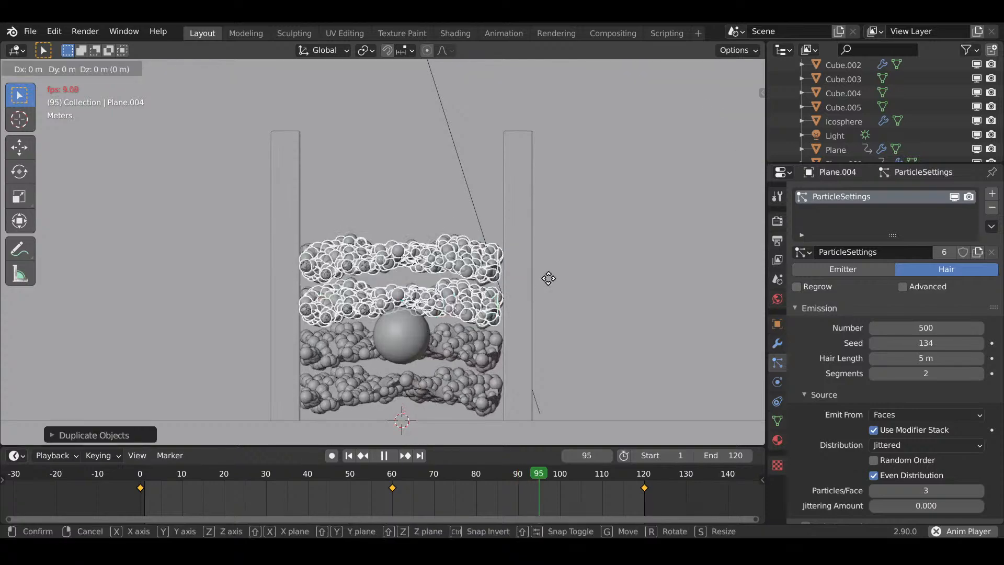
pyautogui.press('z')
pyautogui.press('3')
pyautogui.press('Return')
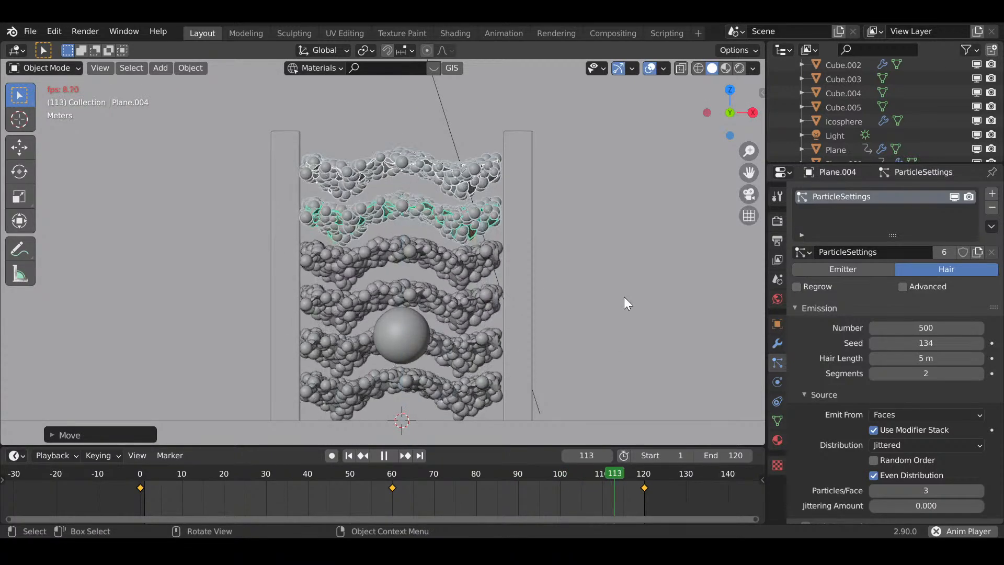
# - View the playing six-layer stack through the camera in rendered shading
pyautogui.moveTo(624, 296); pyautogui.dragTo(640, 312, button='middle')
pyautogui.press('KP_0')
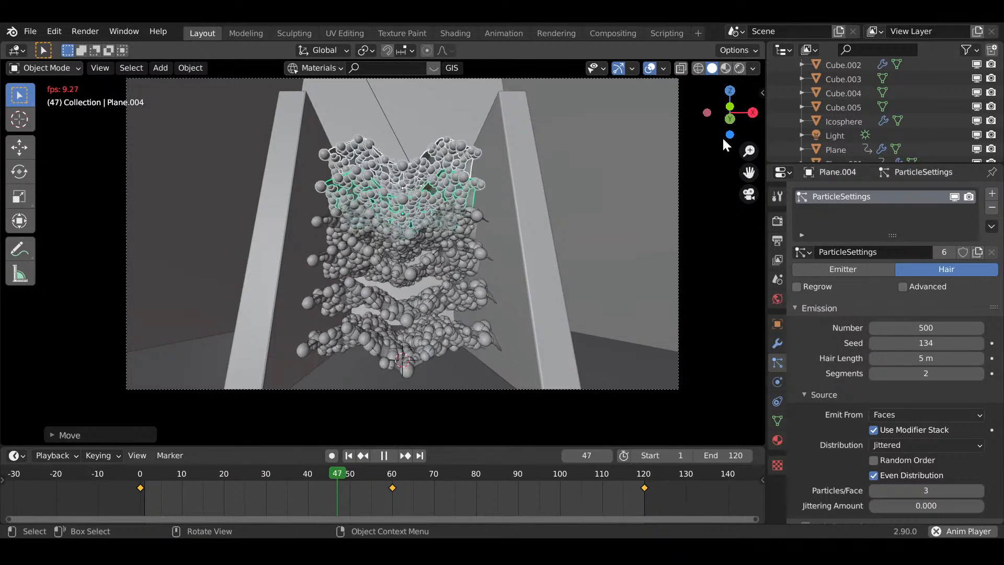
pyautogui.click(725, 68)
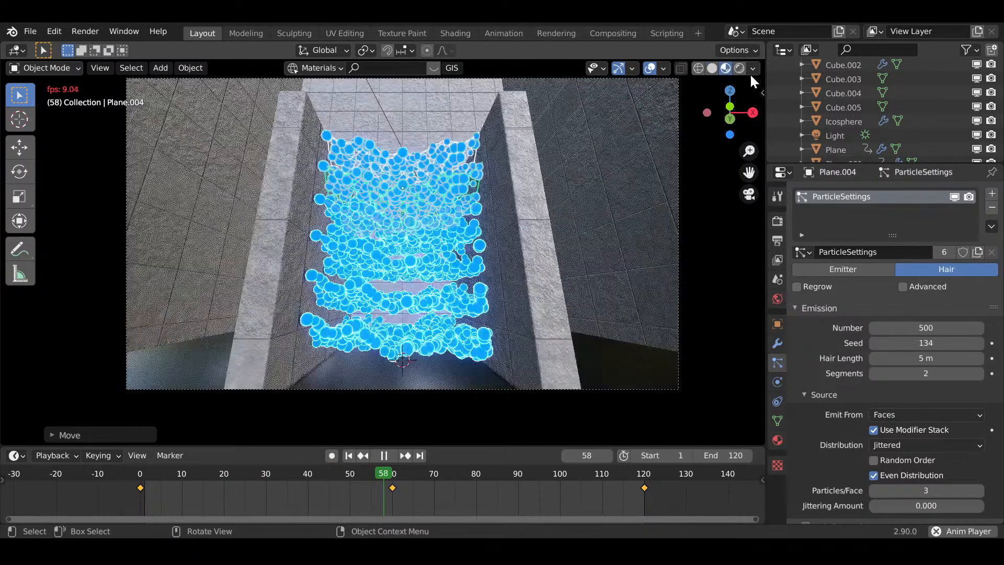
pyautogui.click(739, 68)
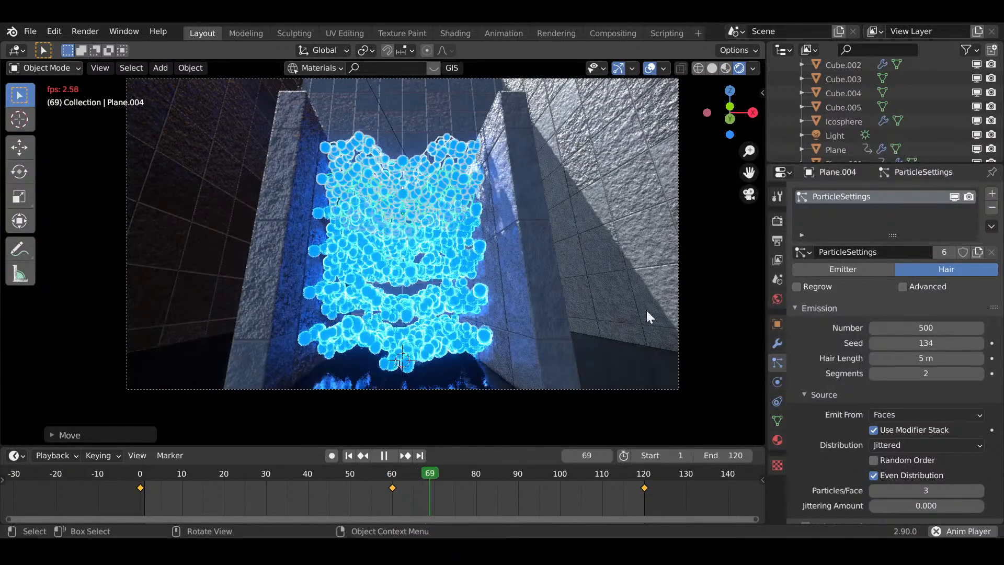
# - Select the camera, stop the playback at frame 110 and tilt the camera about 2.6° down around its local X axis
pyautogui.click(678, 227)
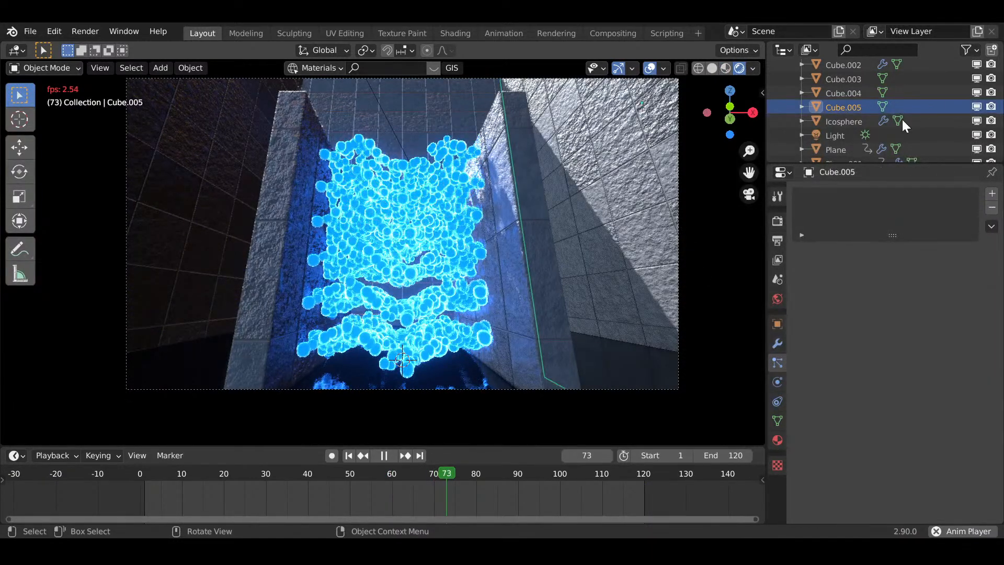
pyautogui.scroll(-2, 865, 127)
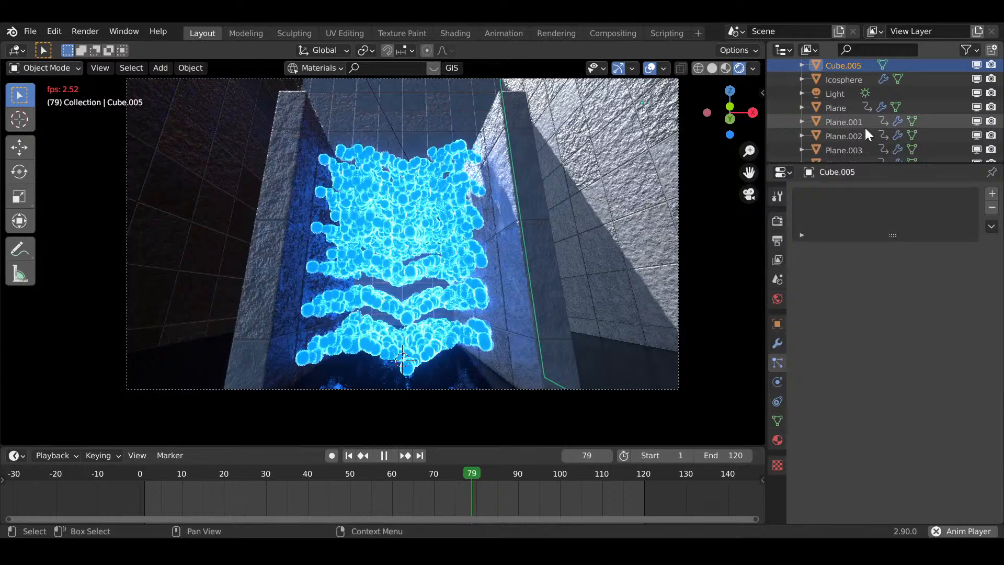
pyautogui.scroll(-2, 865, 128)
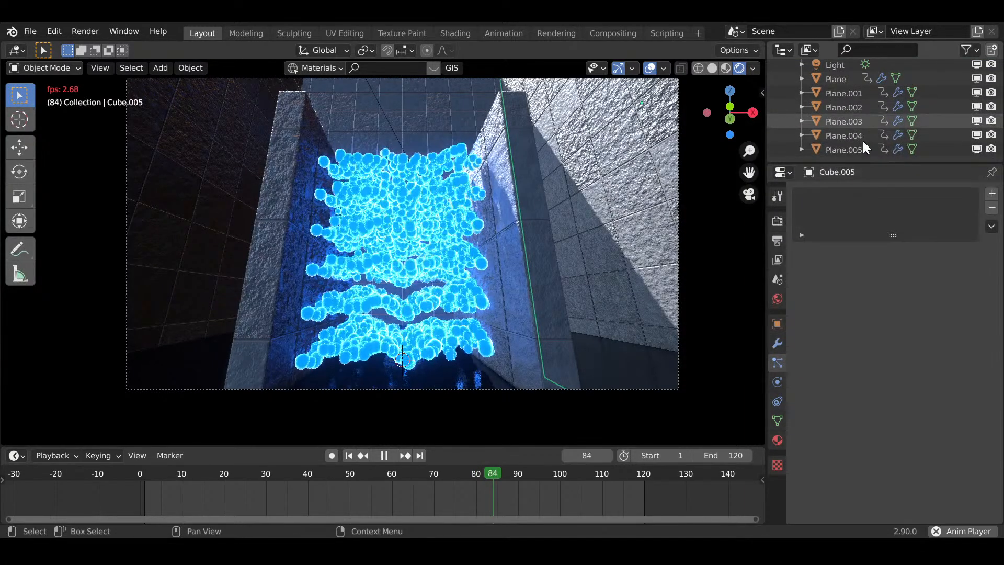
pyautogui.scroll(5, 862, 141)
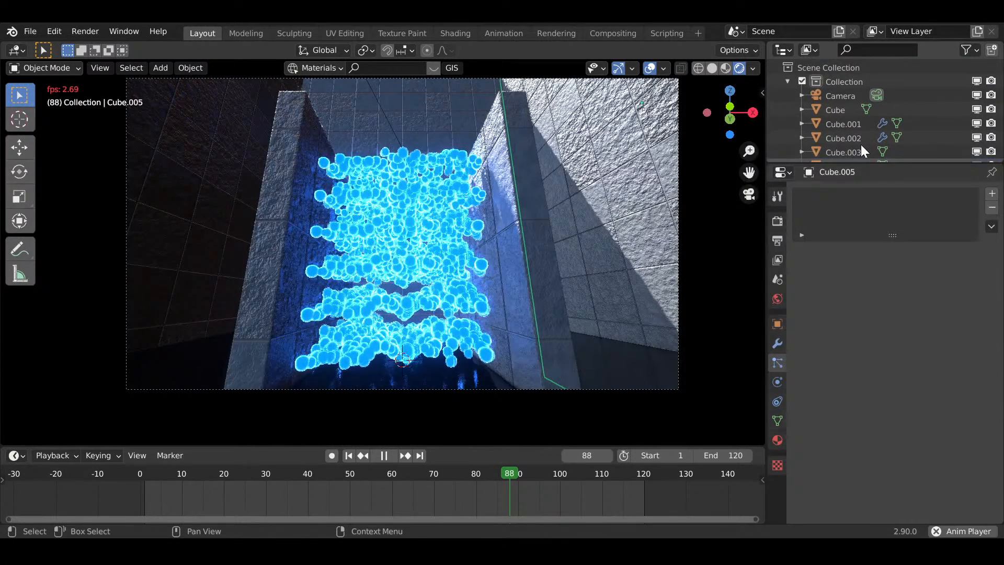
pyautogui.click(843, 95)
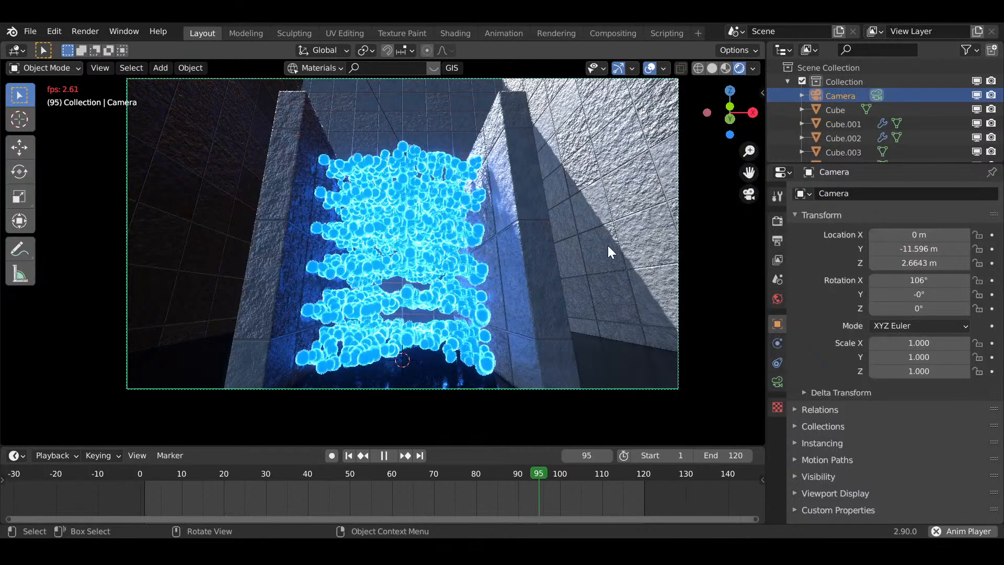
pyautogui.scroll(2, 588, 260)
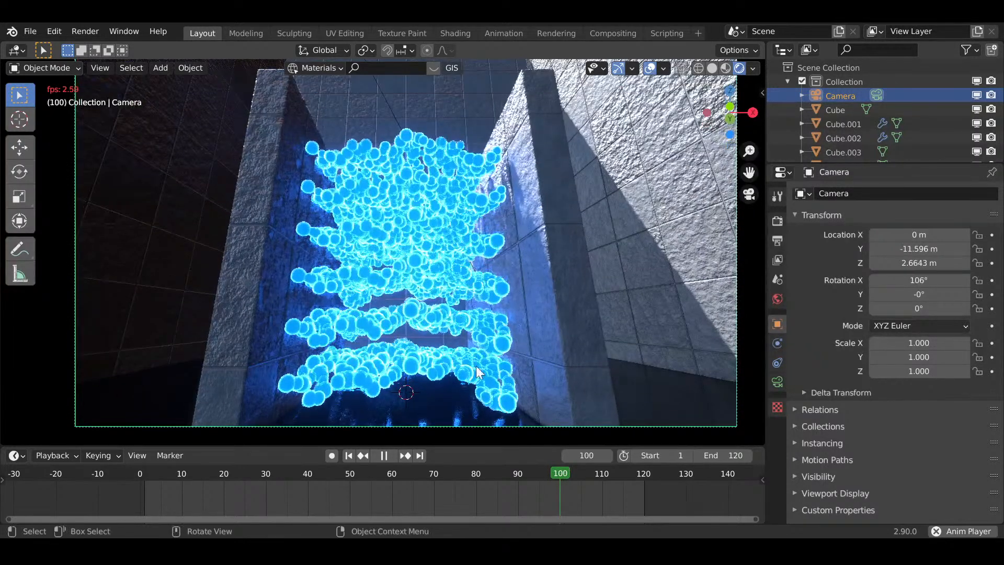
pyautogui.scroll(-2, 434, 413)
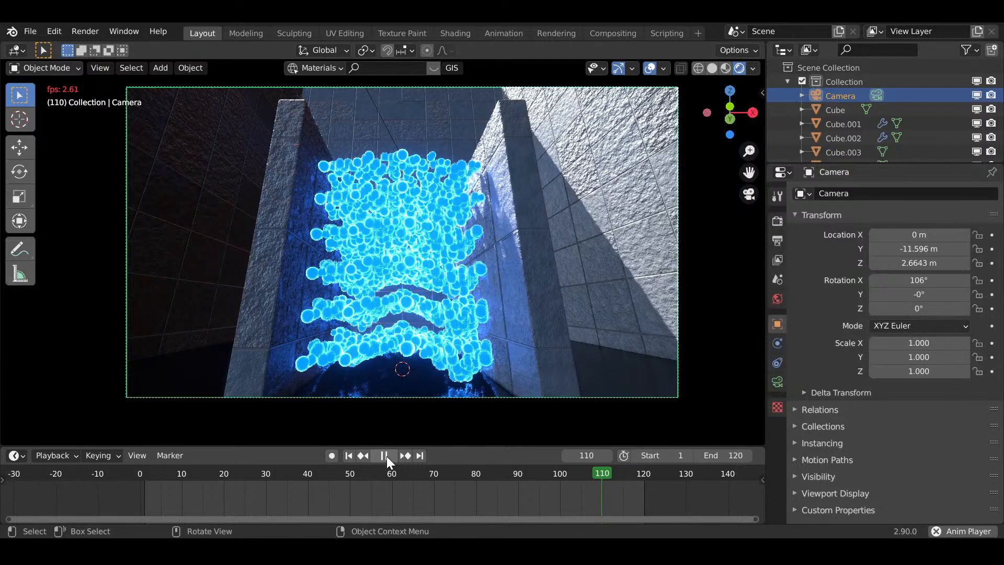
pyautogui.click(387, 456)
pyautogui.press('r')
pyautogui.press('x')
pyautogui.press('x')
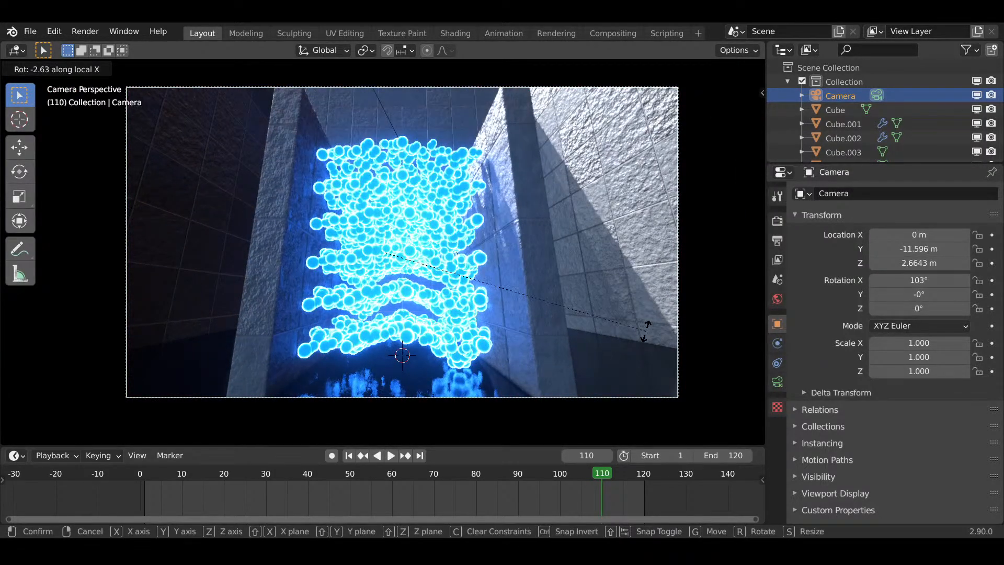
pyautogui.click(646, 331)
# - Set the render's horizontal resolution to 1080 px and the resolution scale to 100% for a square output
pyautogui.click(776, 222)
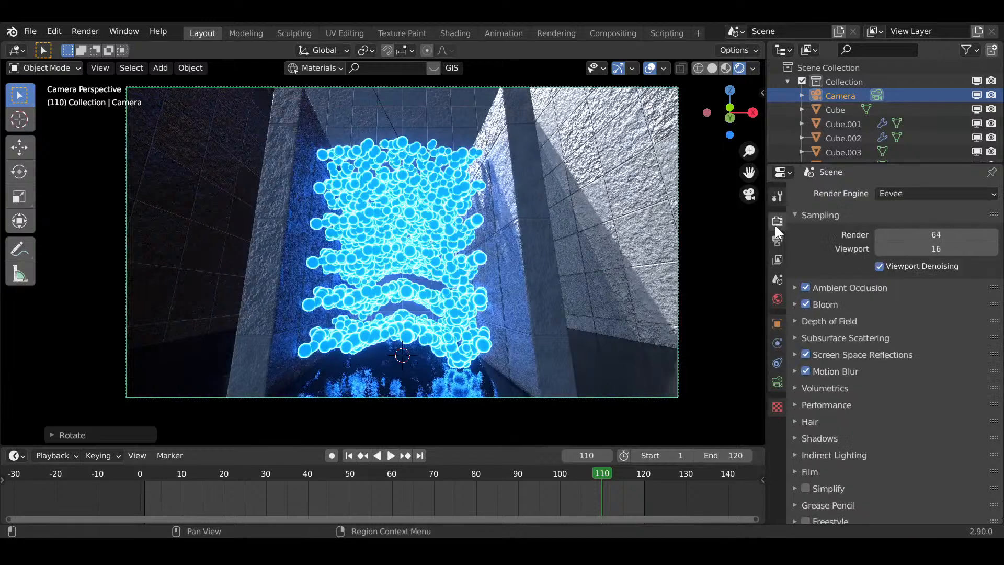
pyautogui.click(778, 242)
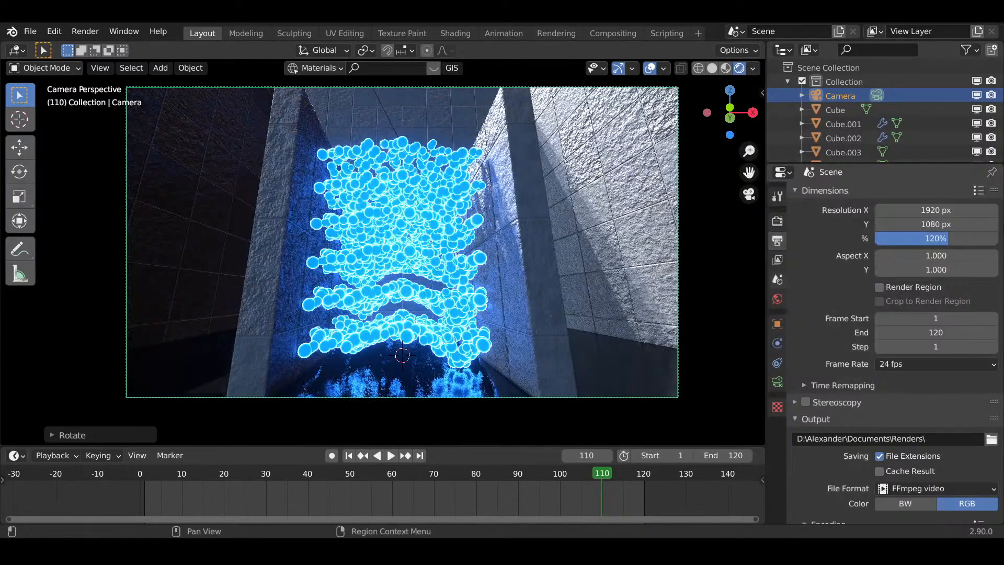
pyautogui.click(934, 209)
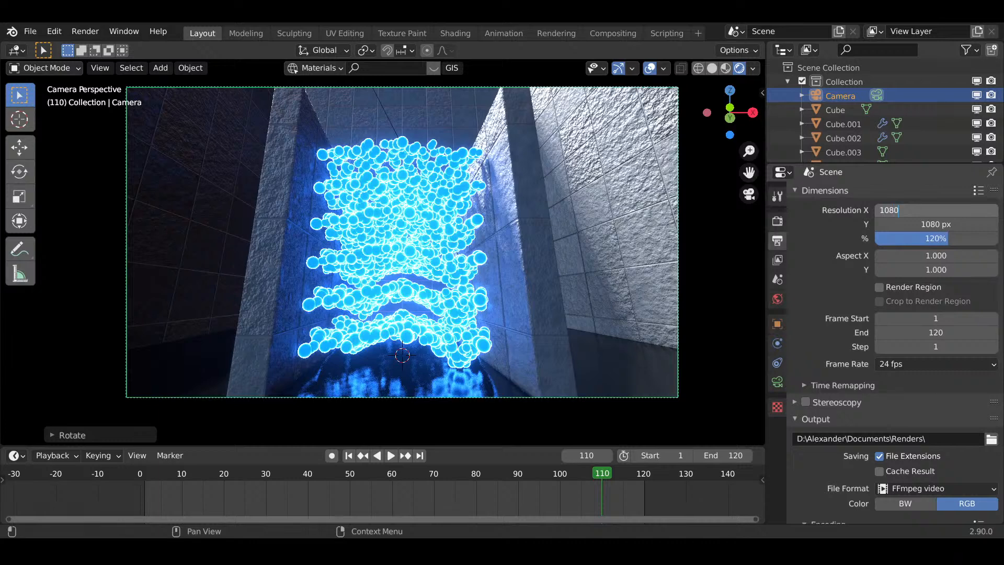
pyautogui.write('1080')
pyautogui.press('Return')
pyautogui.scroll(-2, 838, 251)
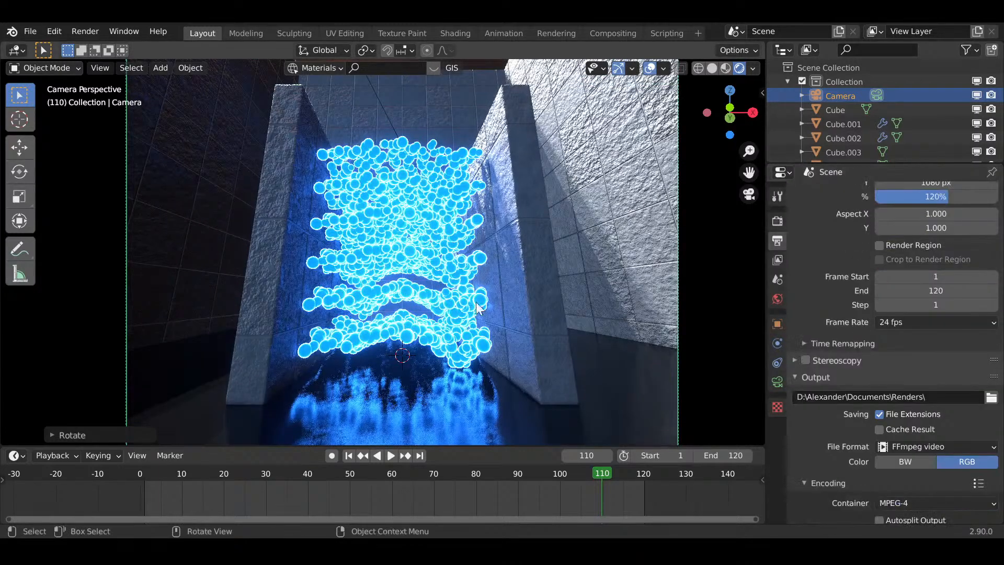
pyautogui.scroll(2, 940, 237)
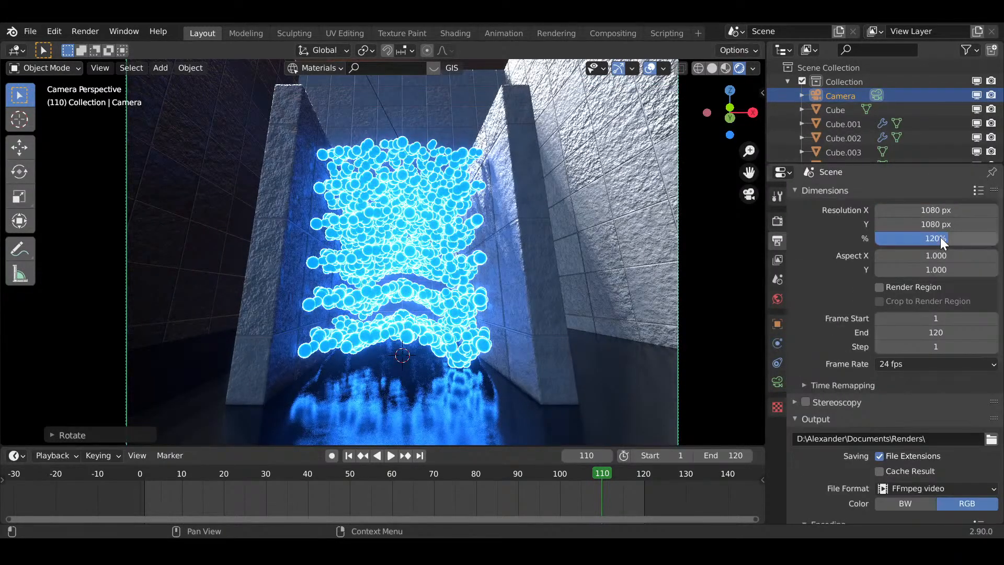
pyautogui.click(940, 238)
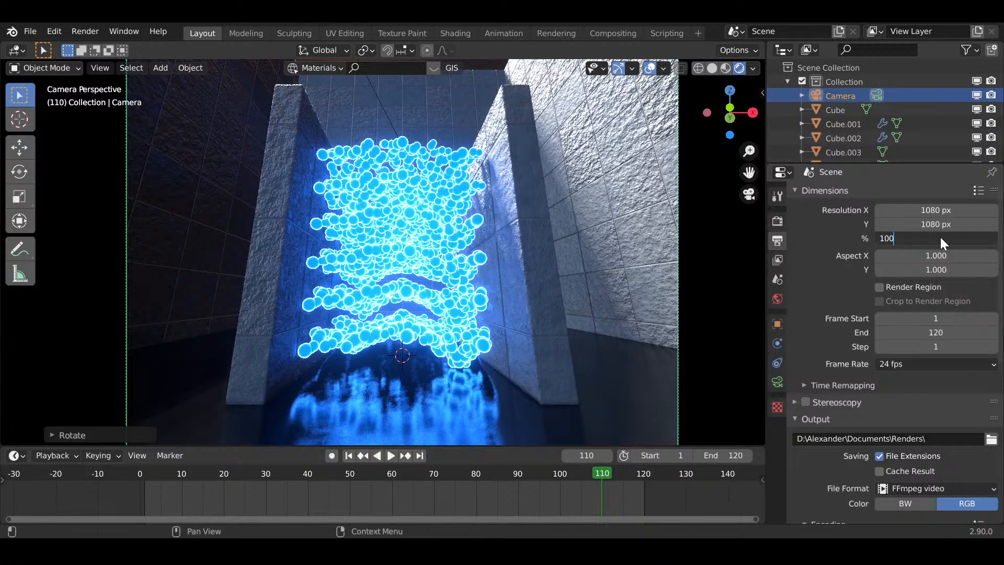
pyautogui.write('100')
pyautogui.press('Return')
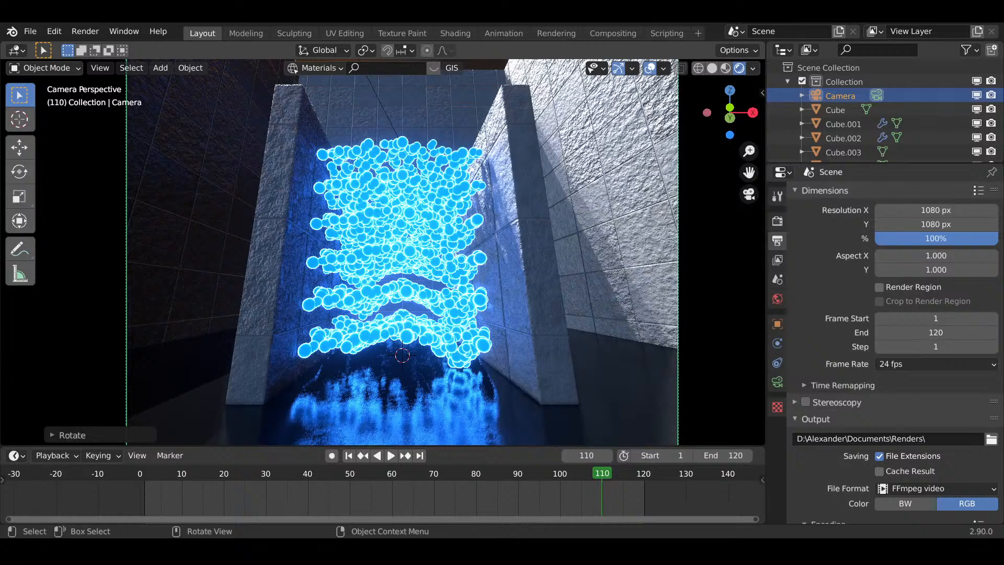
# - Tilt the camera slightly down around its local X axis, by about half a degree, to reframe the particle stack
pyautogui.scroll(-6, 570, 273)
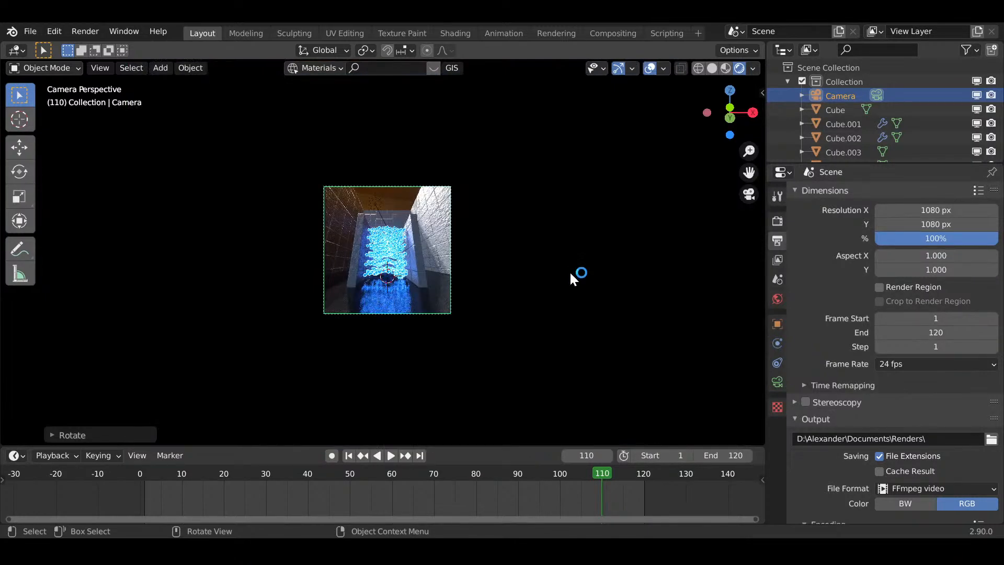
pyautogui.scroll(6, 497, 253)
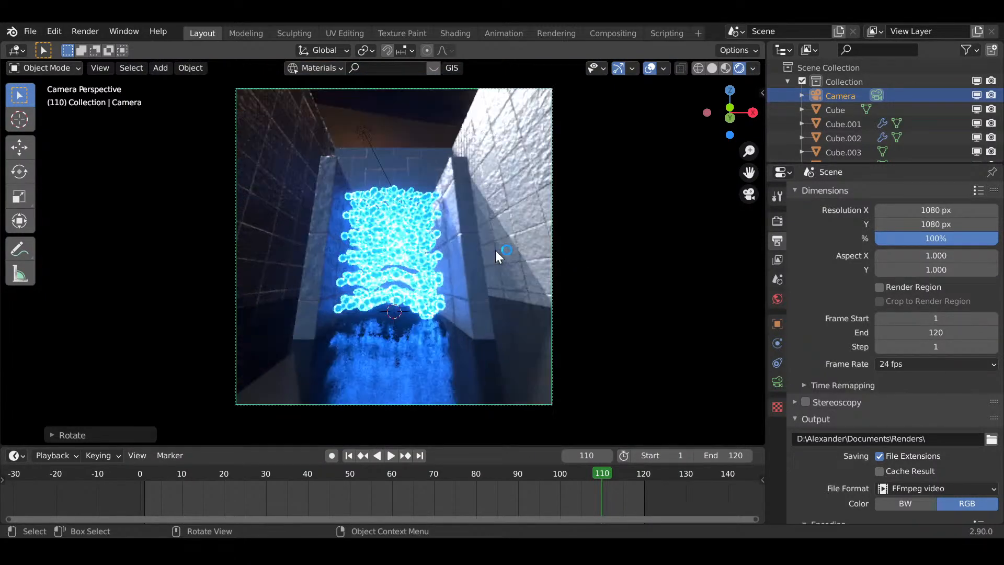
pyautogui.scroll(-1, 569, 268)
pyautogui.press('r')
pyautogui.press('x')
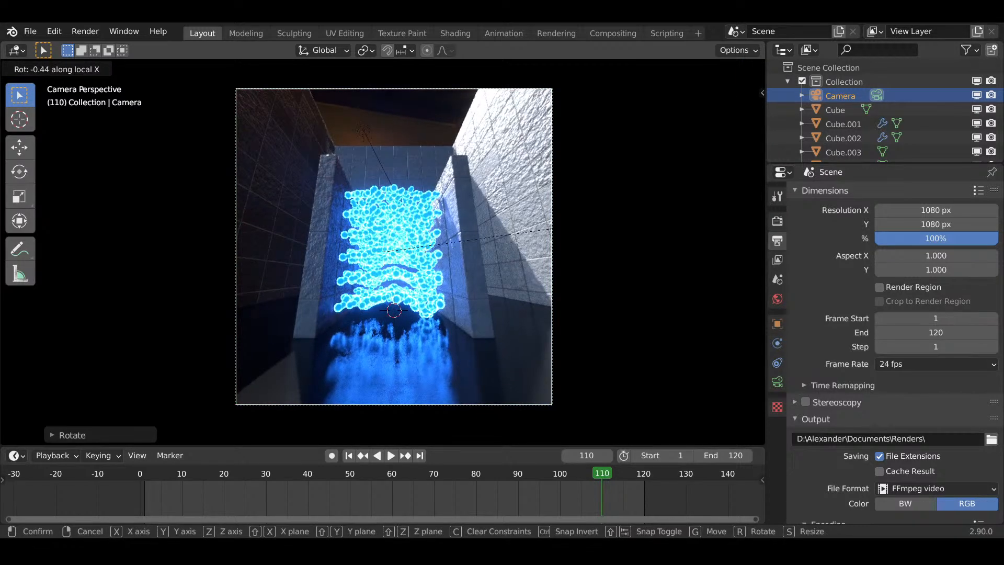
pyautogui.click(507, 312)
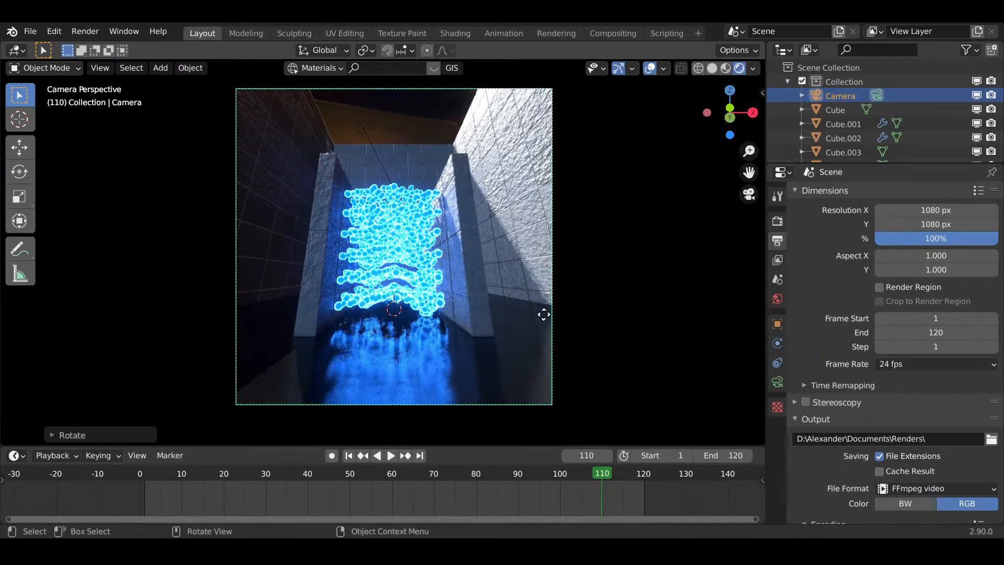
# - Move the camera closer to the particle stack along its local Z axis and tilt it a little further down around local X
pyautogui.press('g')
pyautogui.press('z')
pyautogui.press('z')
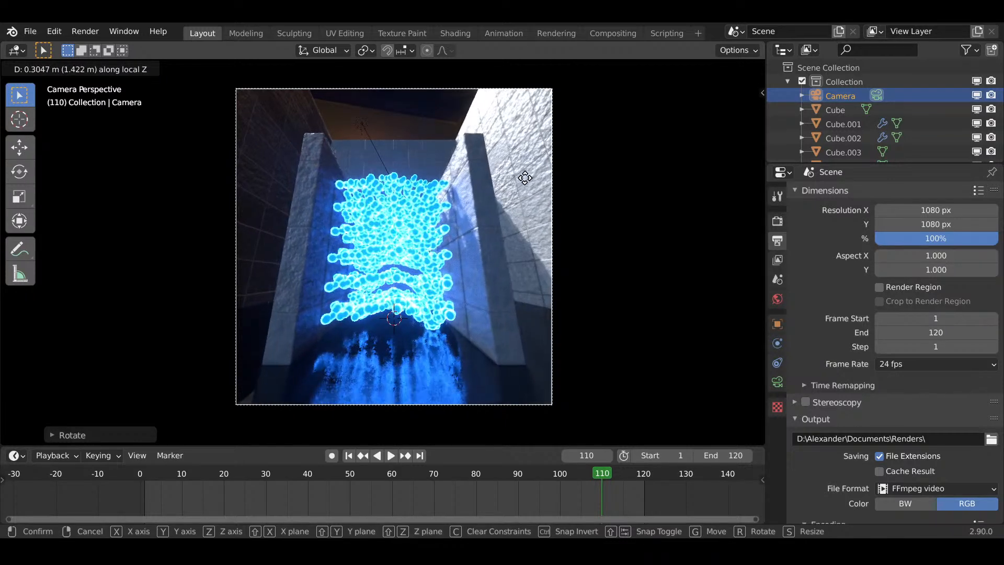
pyautogui.click(600, 246)
pyautogui.press('r')
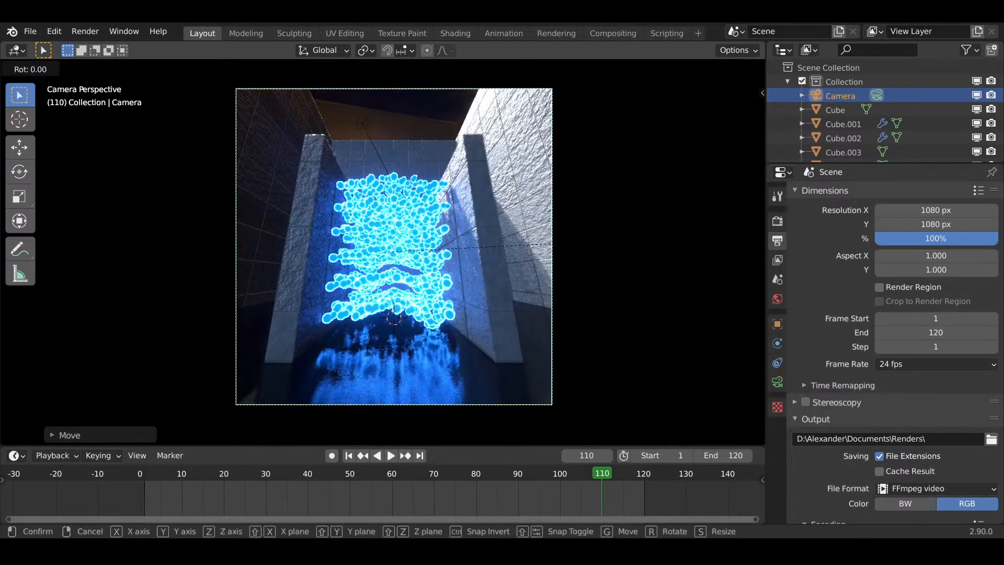
pyautogui.press('x')
pyautogui.press('x')
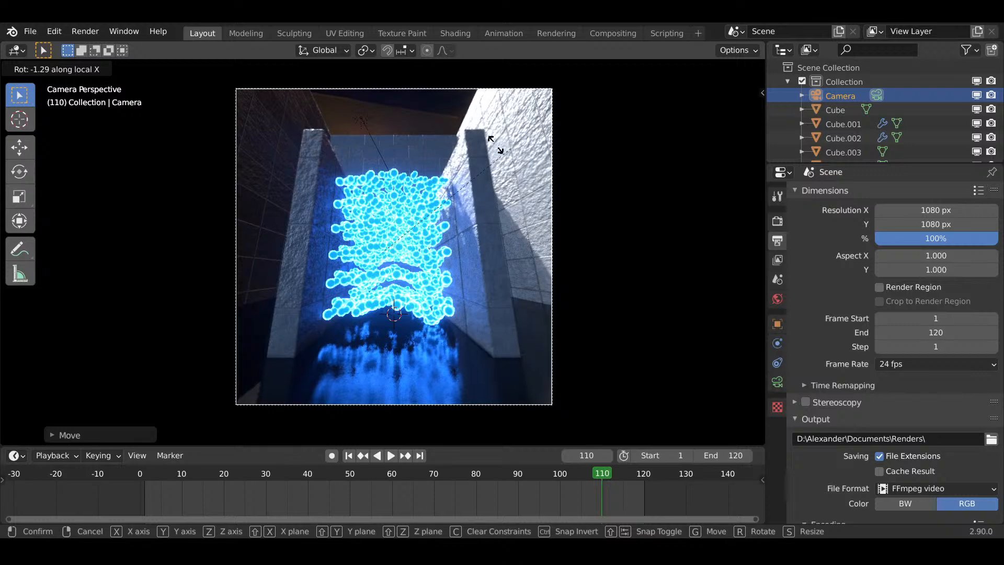
pyautogui.click(448, 141)
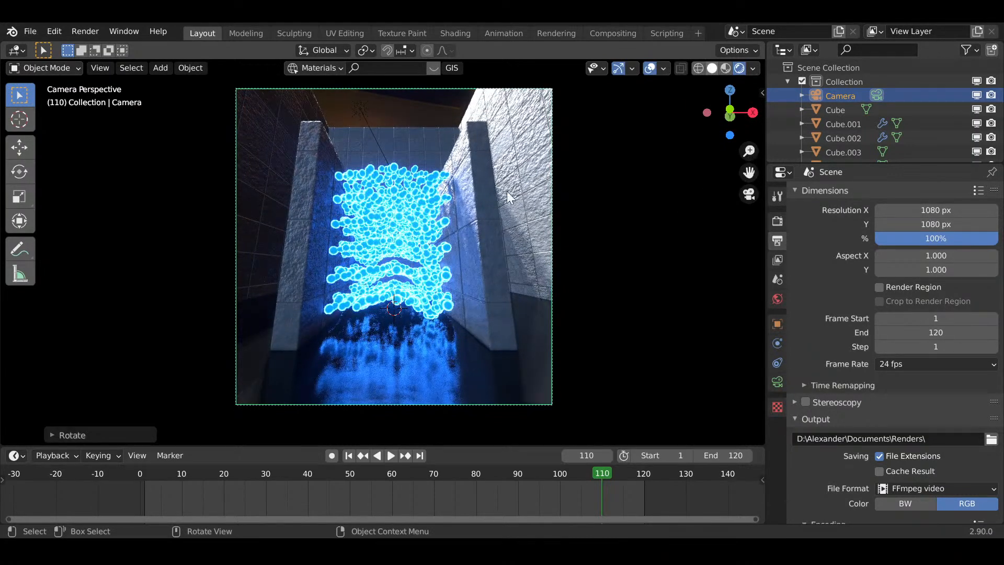
# - In solid shading, select the back wall and both outer side walls together and raise them along global Z
pyautogui.scroll(1, 429, 253)
pyautogui.scroll(-1, 428, 204)
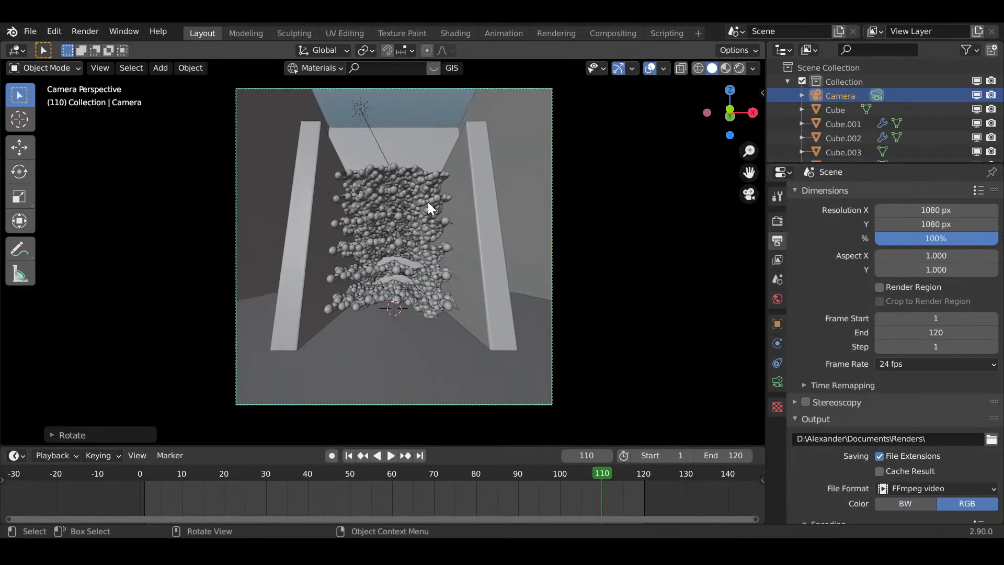
pyautogui.click(420, 152)
pyautogui.keyDown('shift'); pyautogui.click(498, 159); pyautogui.keyUp('shift')
pyautogui.keyDown('shift'); pyautogui.click(238, 191); pyautogui.keyUp('shift')
pyautogui.press('g')
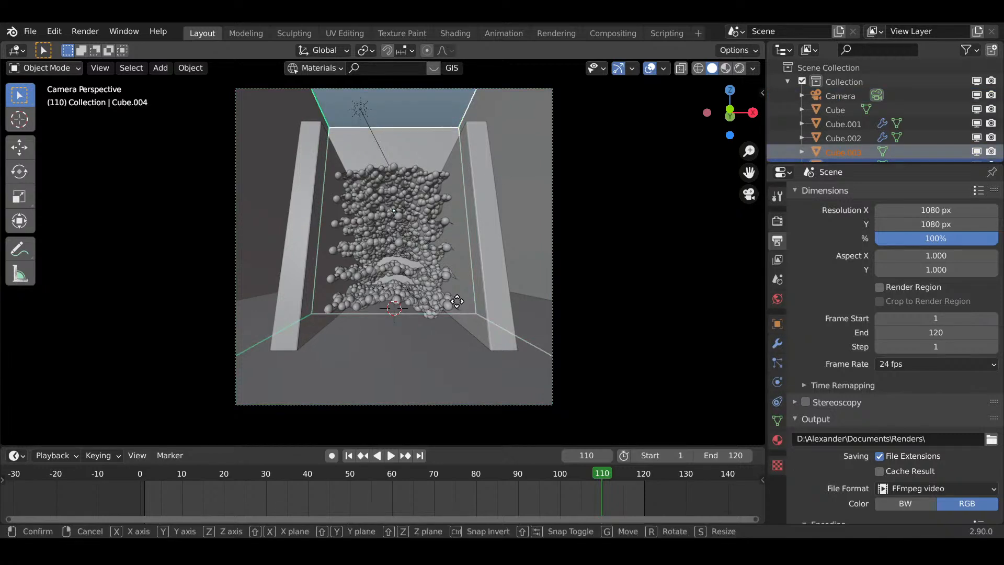
pyautogui.press('z')
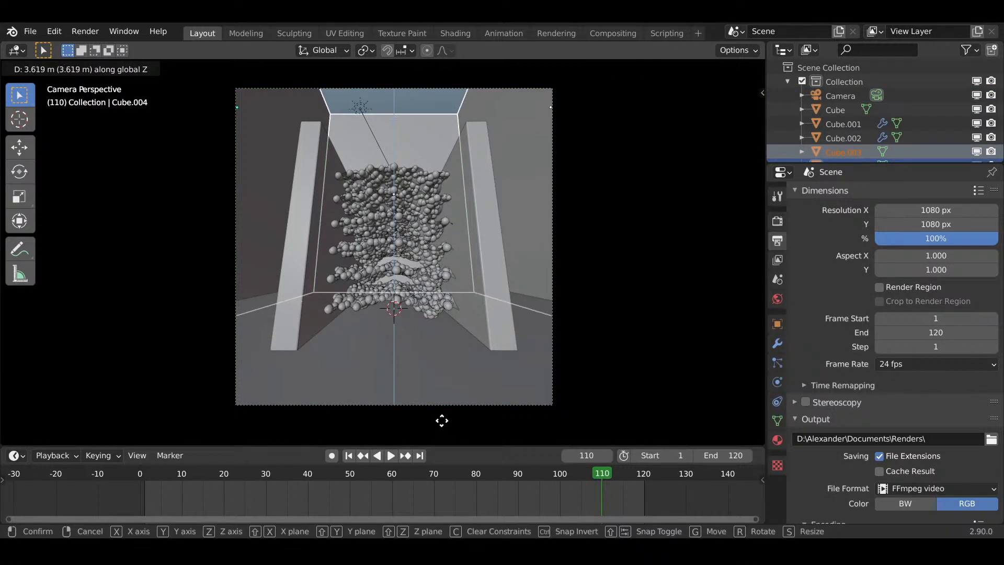
pyautogui.click(437, 381)
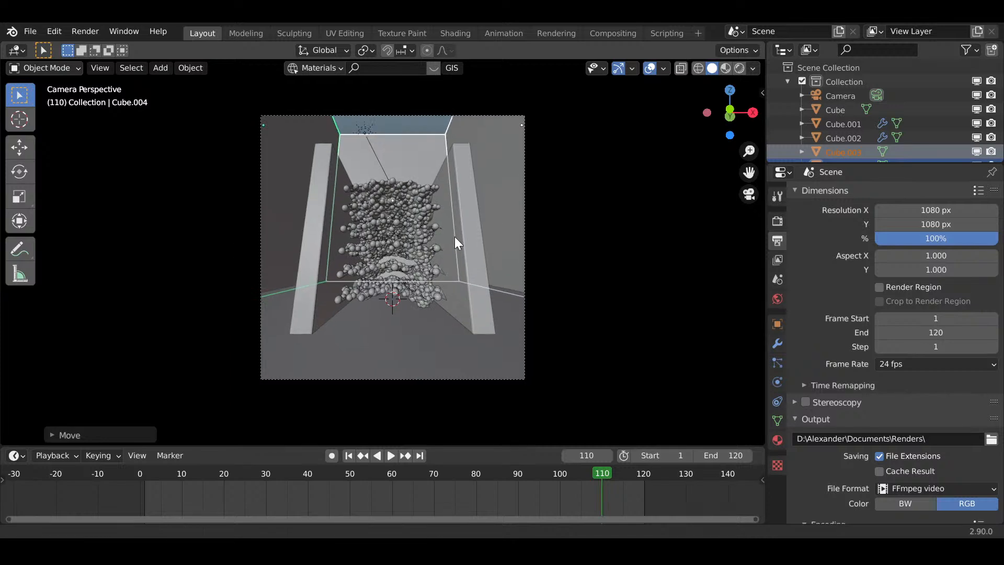
# - Duplicate the floor and raise the copy along global Z as a ceiling over the walls, then view it in rendered shading
pyautogui.click(441, 334)
pyautogui.click(455, 402)
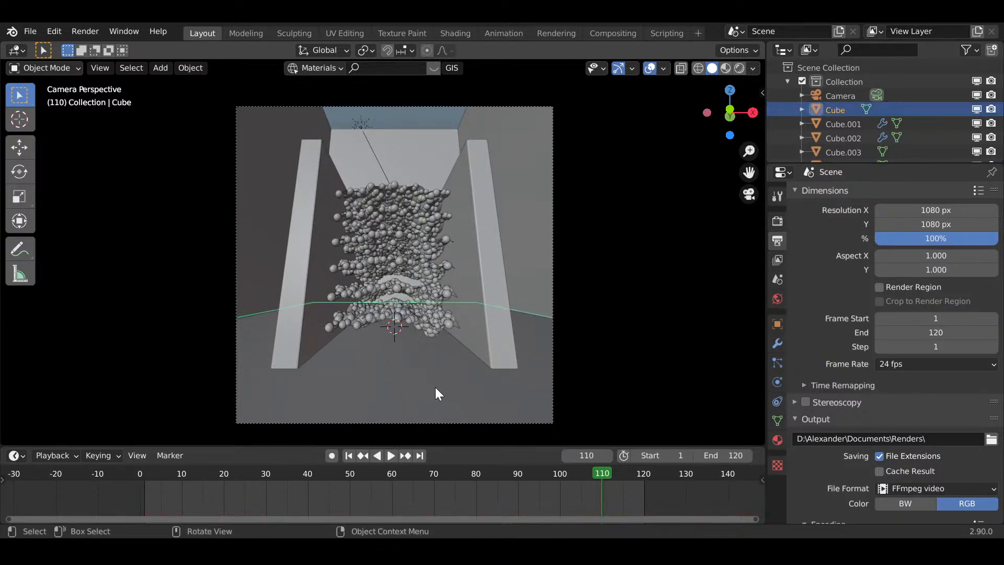
pyautogui.press('g')
pyautogui.press('z')
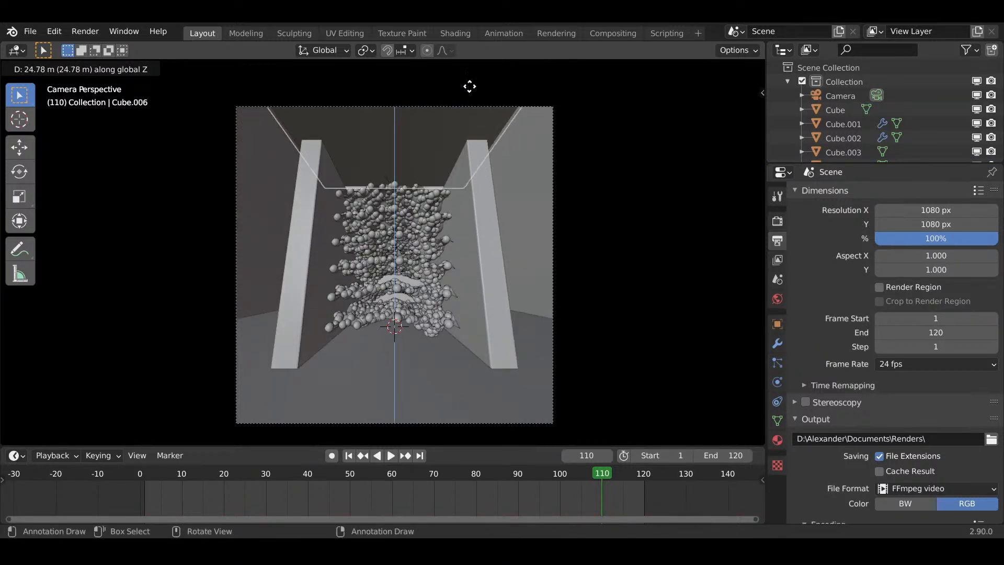
pyautogui.click(471, 436)
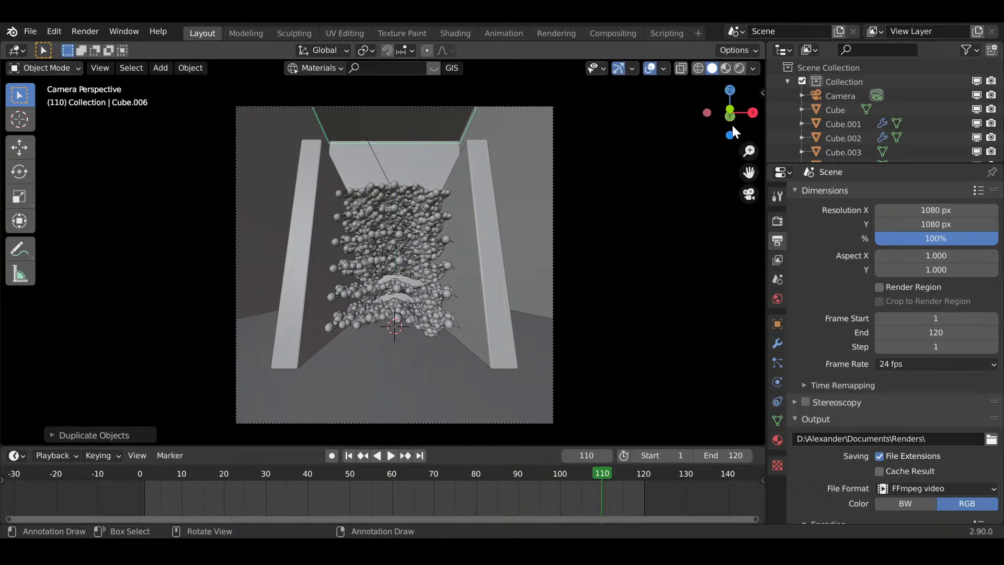
pyautogui.click(739, 67)
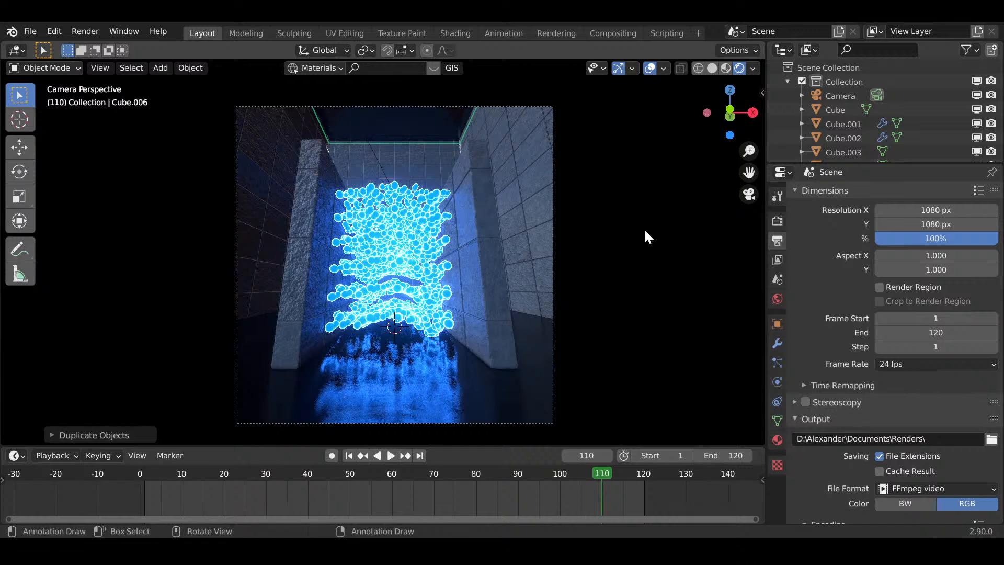
# - Replace the ceiling's Metal material with the existing glowing material named Material
pyautogui.click(777, 440)
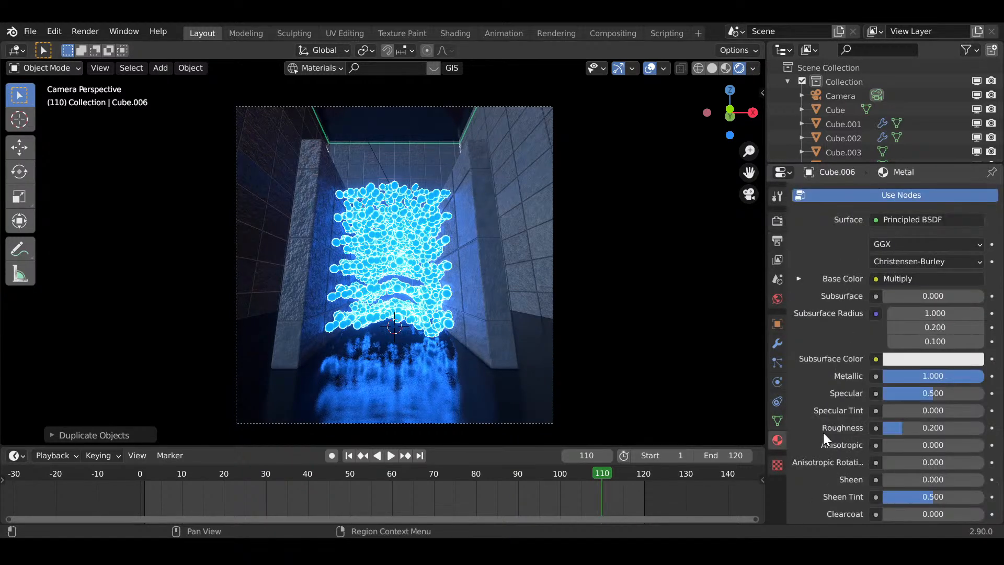
pyautogui.scroll(5, 857, 288)
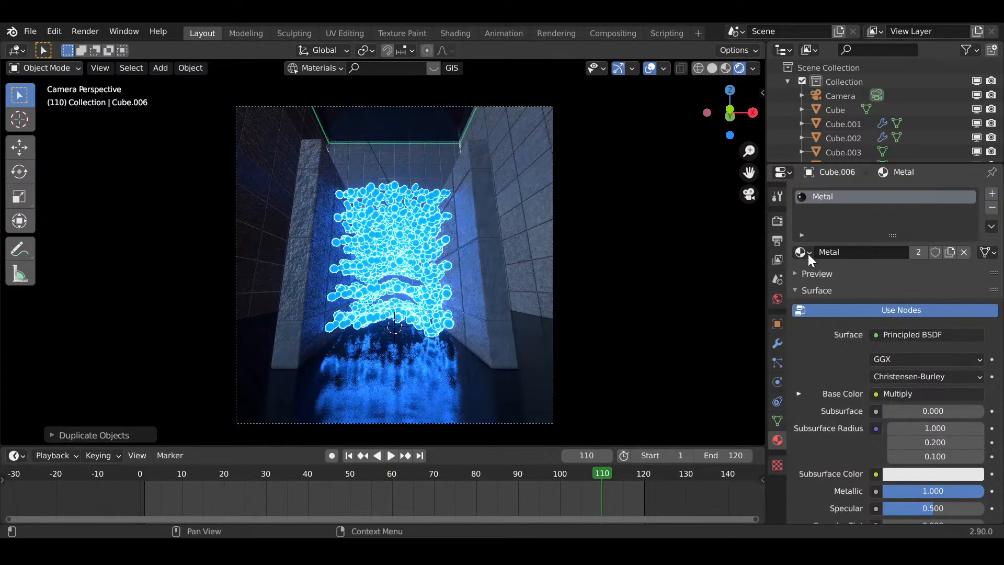
pyautogui.click(803, 252)
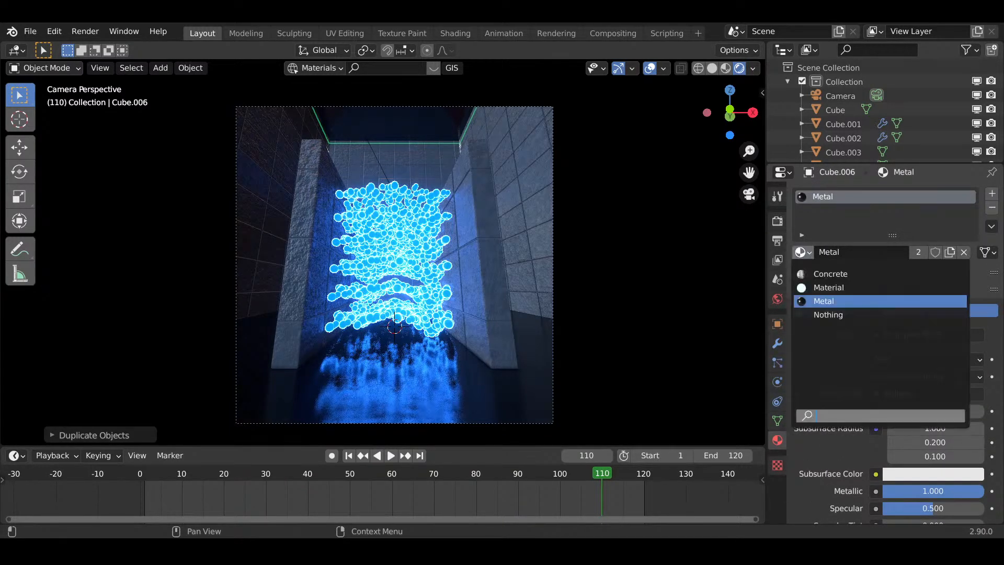
pyautogui.click(829, 291)
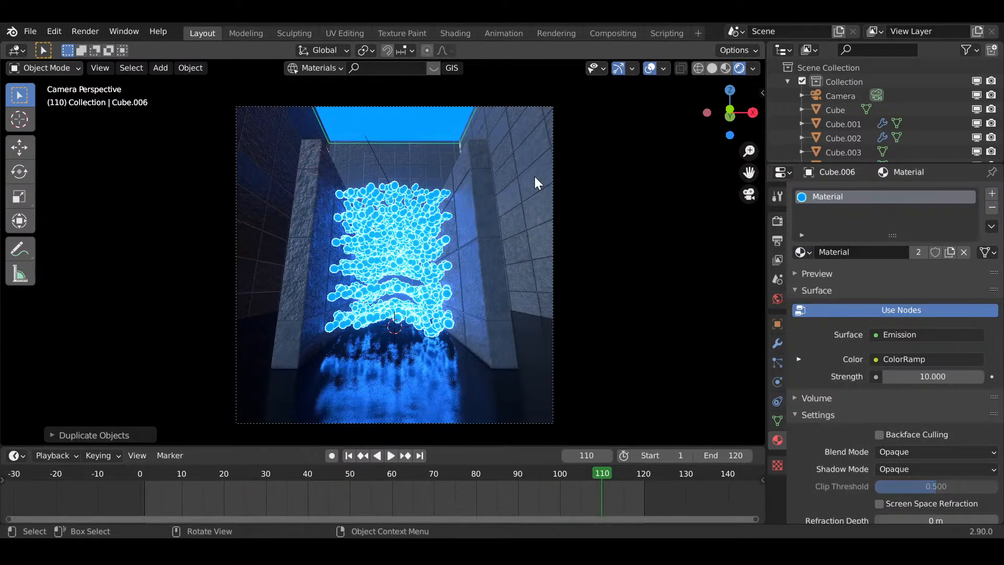
# - Replace the ceiling's material with a new one that has an Emission surface at strength 20
pyautogui.click(992, 209)
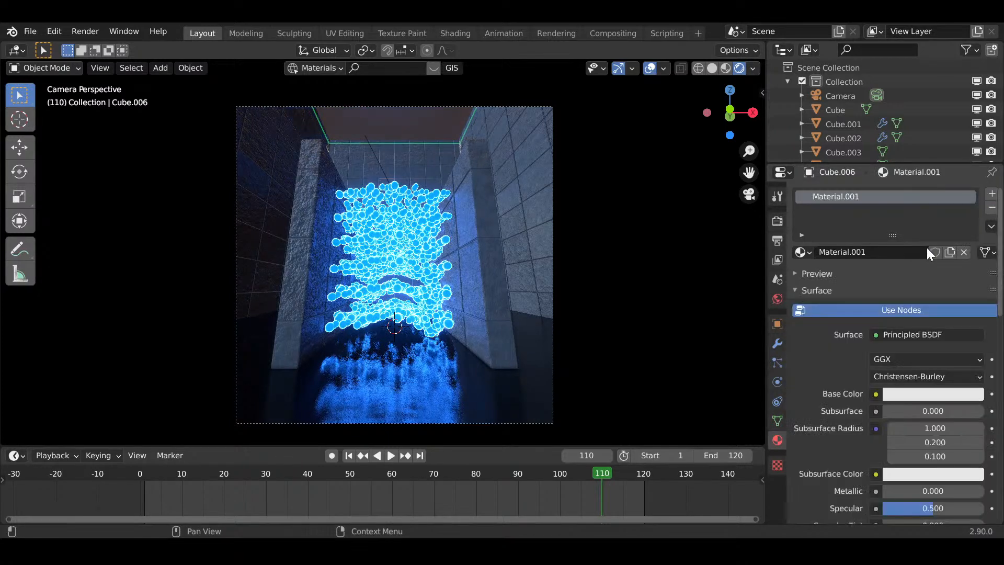
pyautogui.click(926, 247)
pyautogui.click(803, 252)
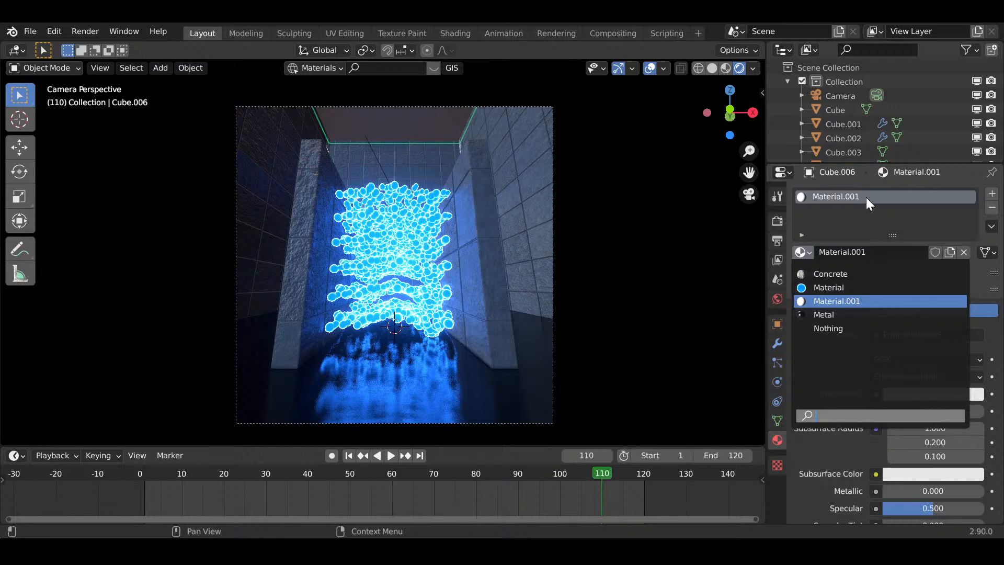
pyautogui.click(933, 337)
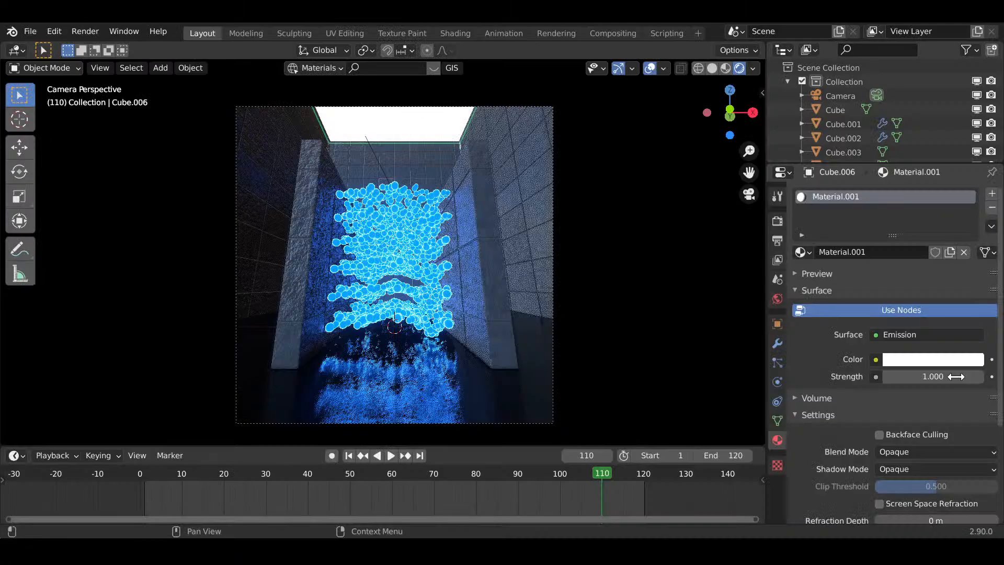
pyautogui.click(899, 376)
pyautogui.write('1.0')
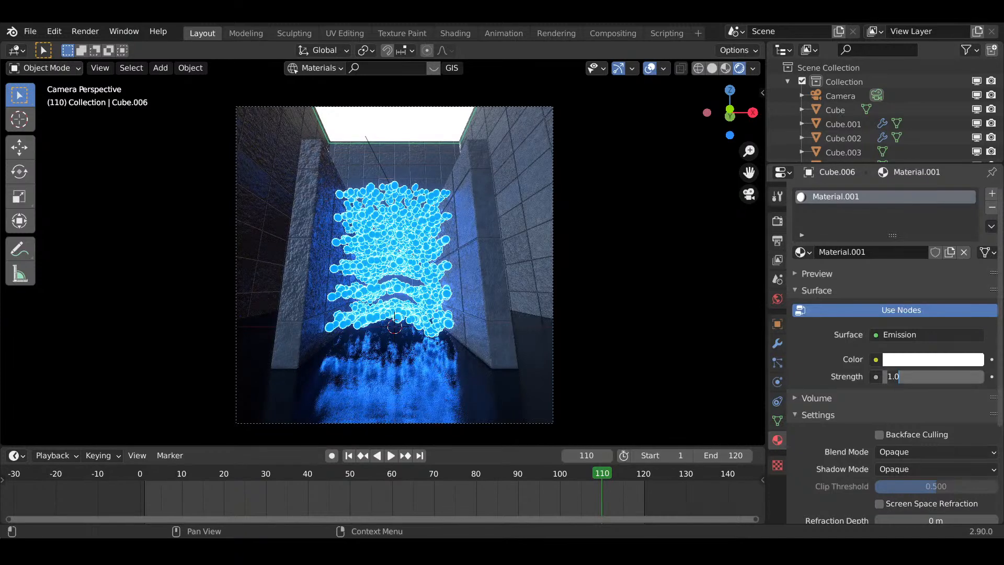
pyautogui.press('Return')
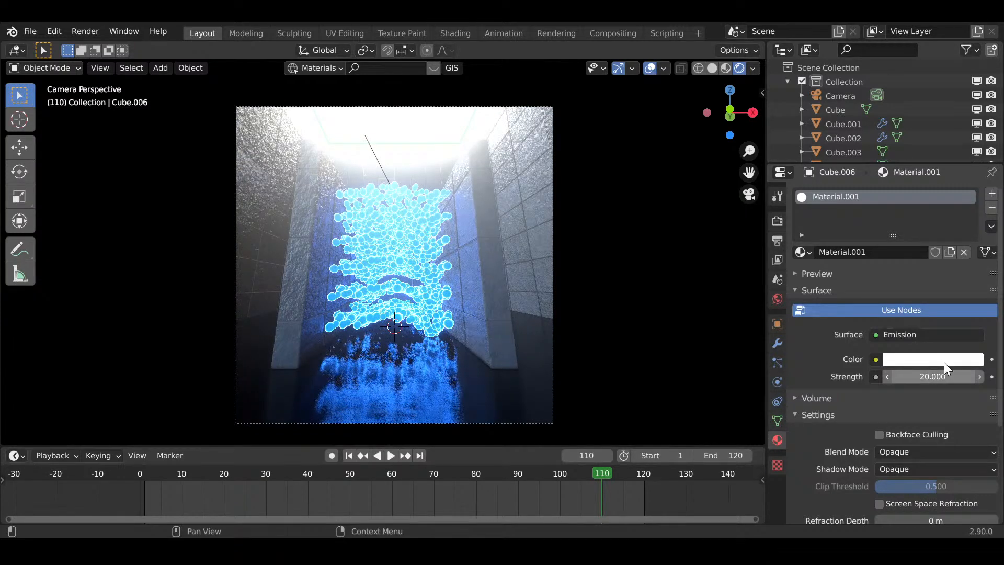
# - Set the ceiling's emission color to a light blue with a hue of about 0.6 and a saturation of about 0.63
pyautogui.click(949, 363)
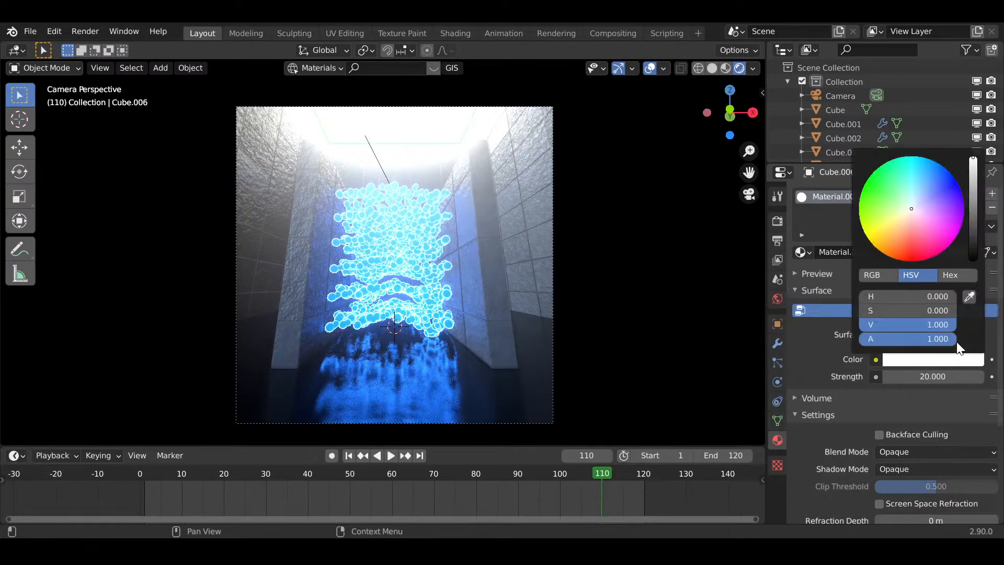
pyautogui.click(917, 192)
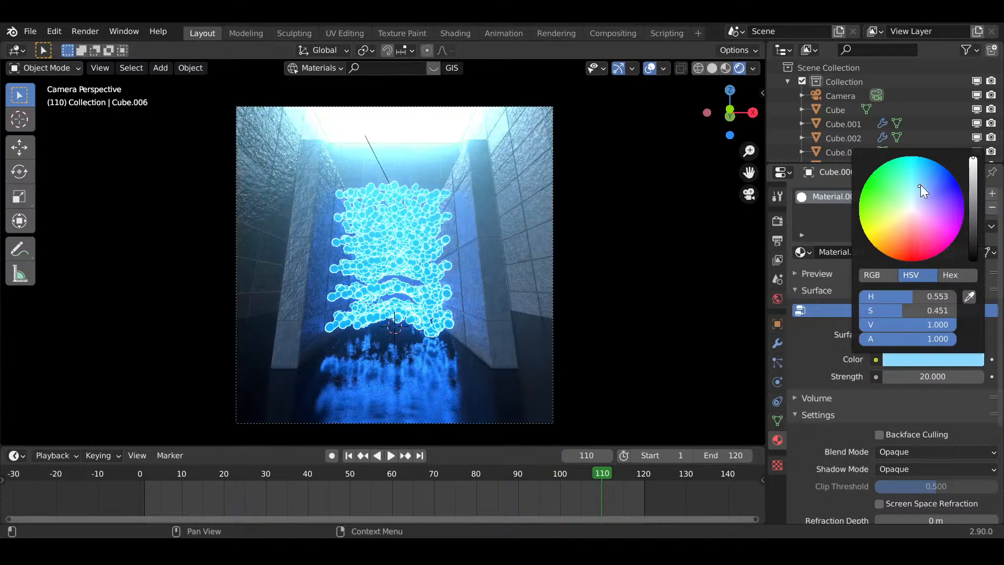
pyautogui.click(926, 181)
pyautogui.click(932, 177)
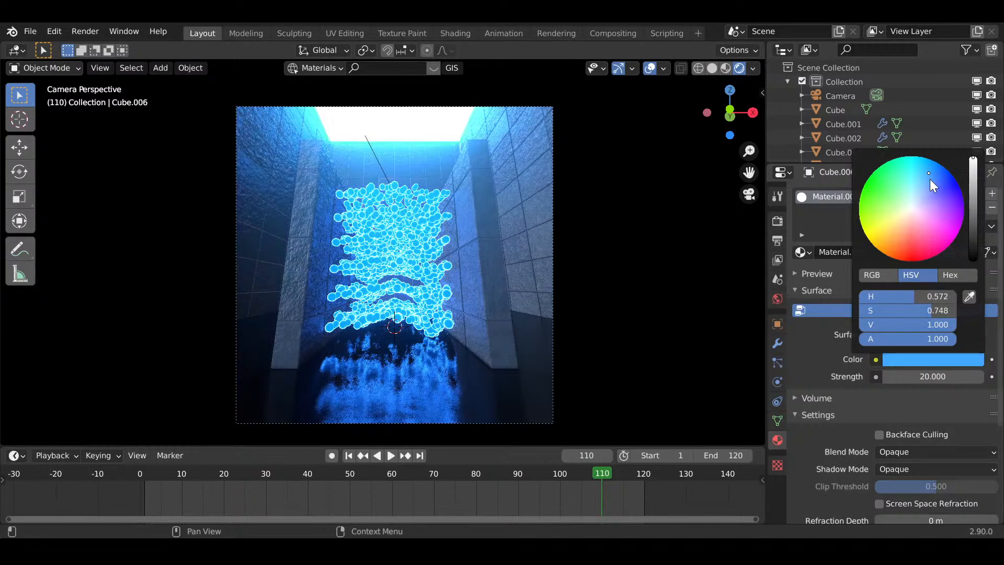
pyautogui.click(931, 180)
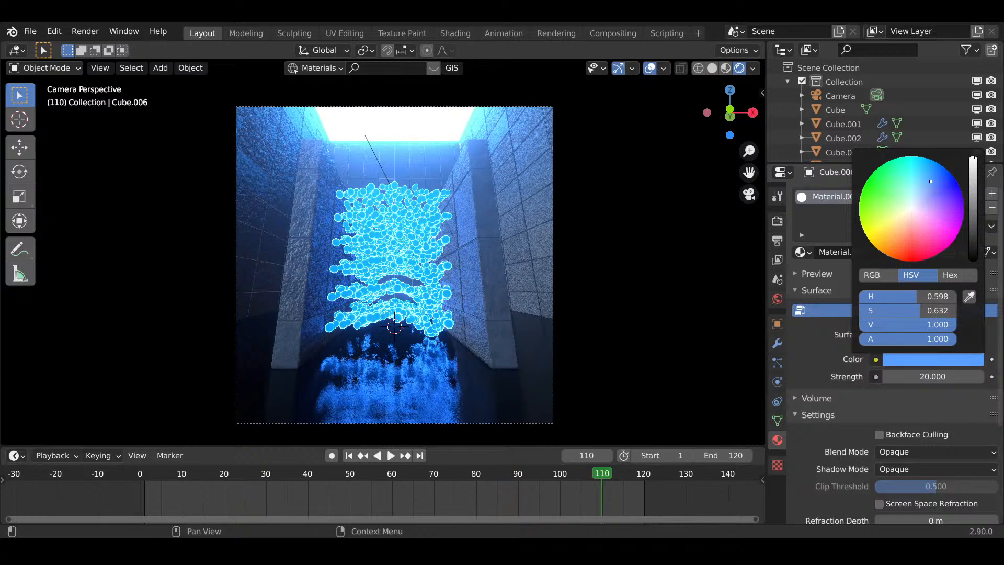
pyautogui.click(930, 182)
pyautogui.scroll(-2, 846, 108)
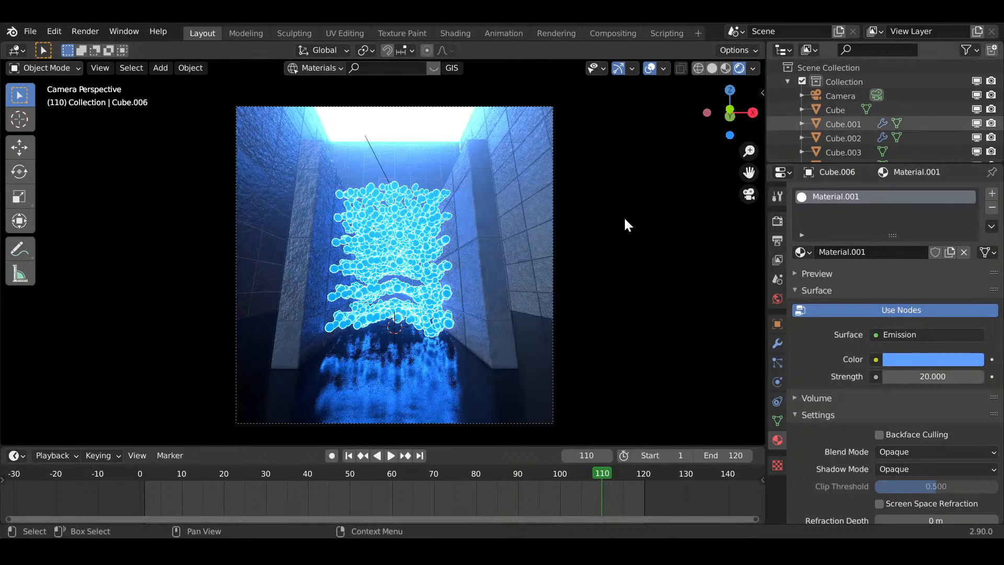
pyautogui.scroll(-1, 632, 214)
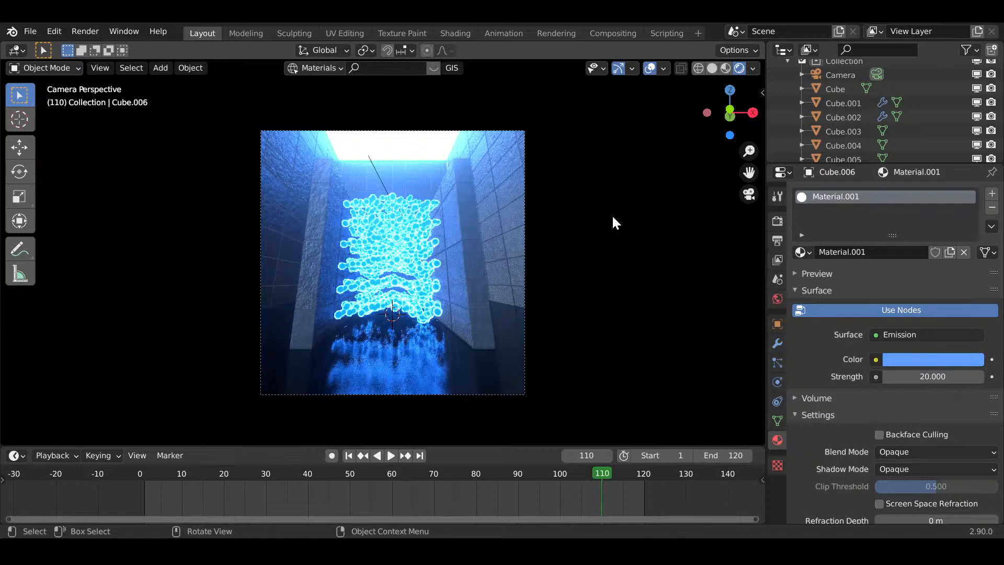
# - In solid shading, select the sun light from outside the room and move it freehand to a new position above the walls
pyautogui.press('z')
pyautogui.press('6')
pyautogui.moveTo(613, 215)
pyautogui.mouseDown(button='middle')
pyautogui.moveTo(554, 287)
pyautogui.moveTo(488, 293)
pyautogui.moveTo(473, 306)
pyautogui.mouseUp(button='middle')
pyautogui.scroll(-8, 555, 287)
pyautogui.scroll(-5, 554, 286)
pyautogui.click(449, 175)
pyautogui.press('g')
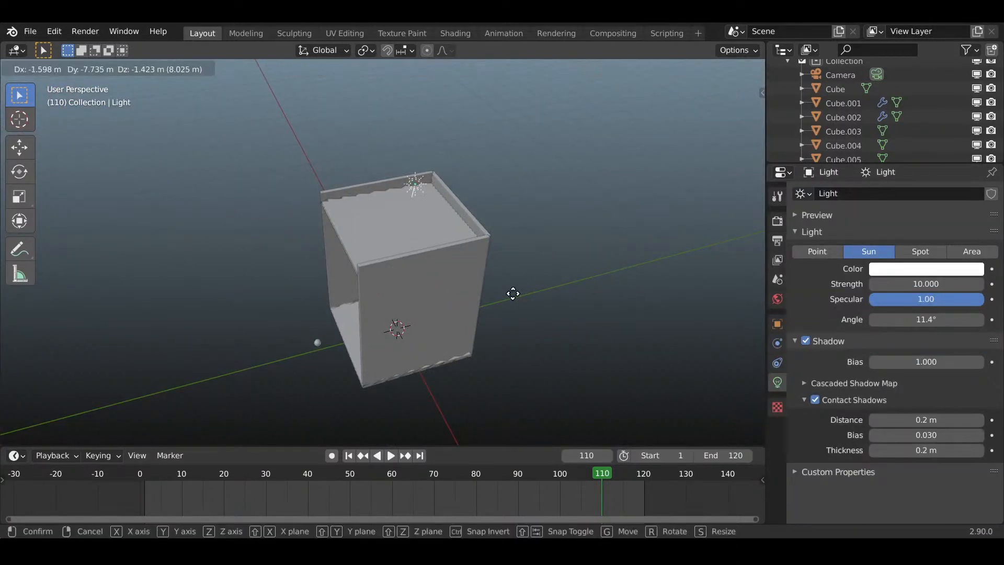
pyautogui.click(475, 302)
# - Rotate the sun light freehand to shine on the fronts of the two inner walls, and check it through the camera in rendered shading
pyautogui.press('r')
pyautogui.click(495, 91)
pyautogui.moveTo(495, 89); pyautogui.dragTo(644, 205, button='middle')
pyautogui.press('r')
pyautogui.rightClick(641, 241)
pyautogui.moveTo(641, 241); pyautogui.dragTo(618, 196, button='middle')
pyautogui.press('KP_0')
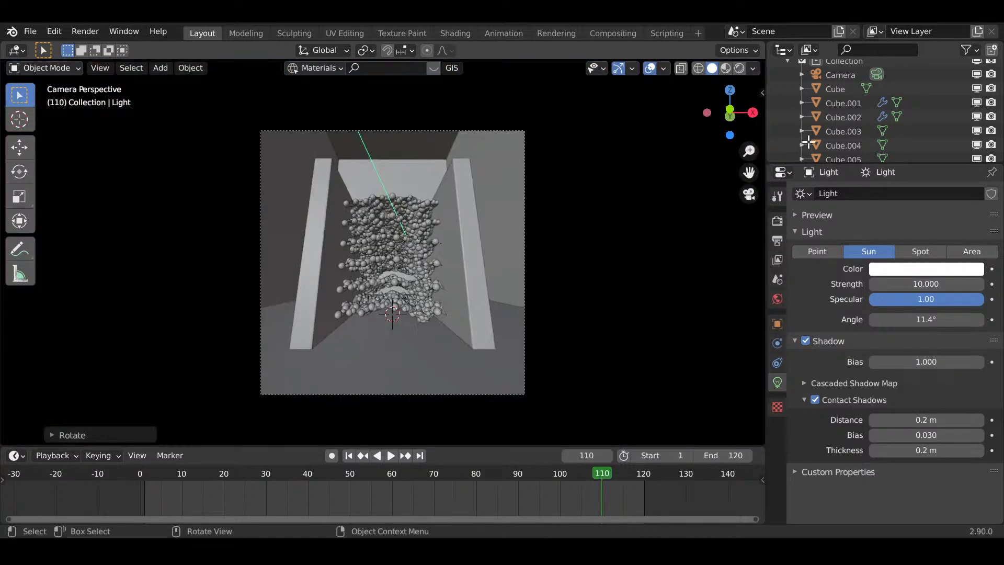
pyautogui.click(739, 68)
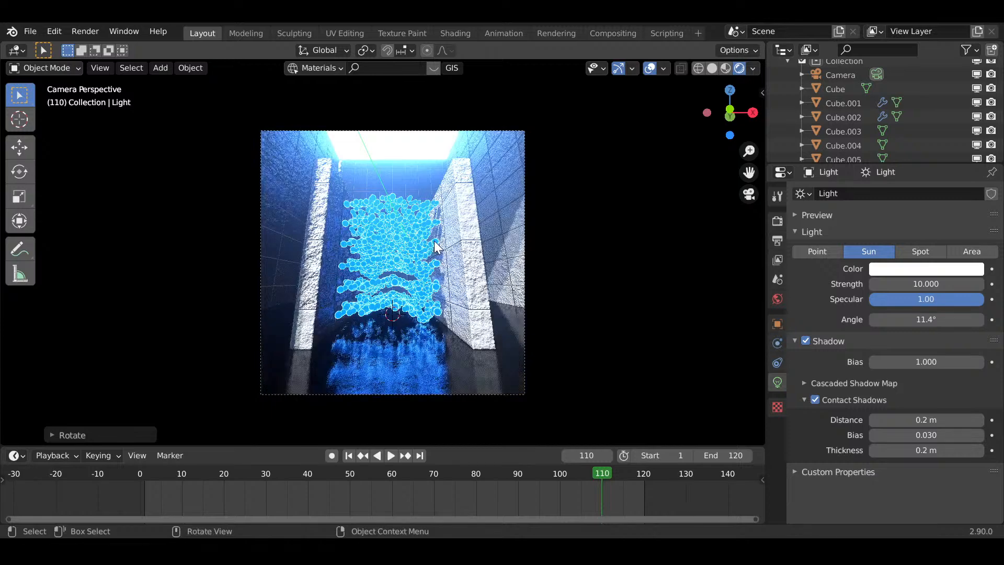
pyautogui.scroll(1, 437, 246)
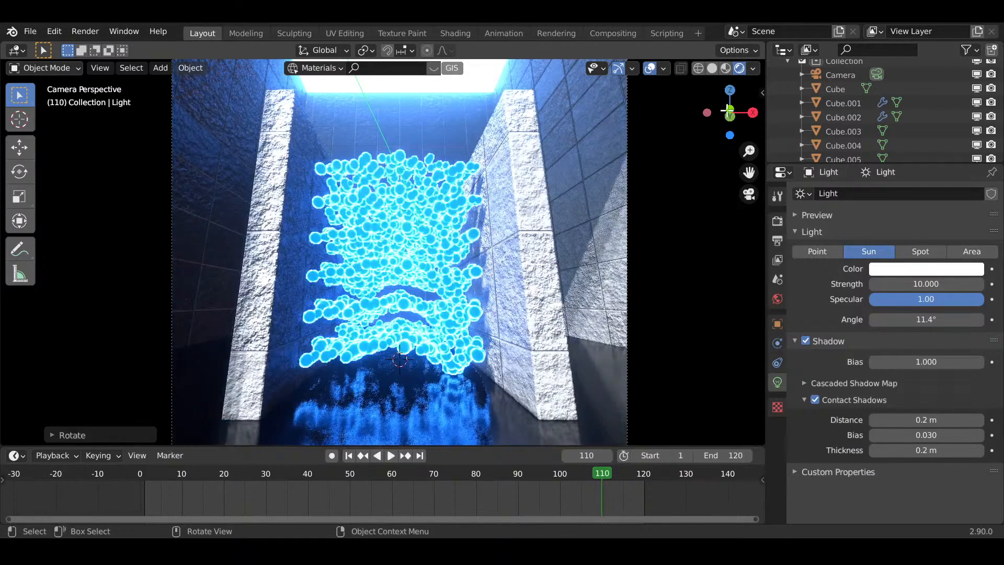
# - Rotate the sun light freehand on two axes so it lights the front faces of both inner walls in the camera view
pyautogui.press('r')
pyautogui.press('r')
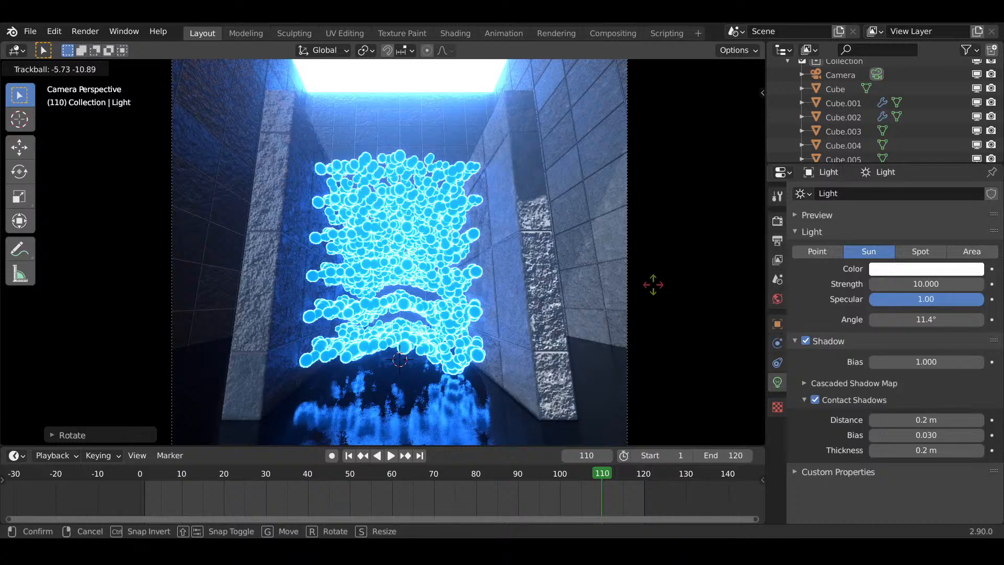
pyautogui.click(657, 288)
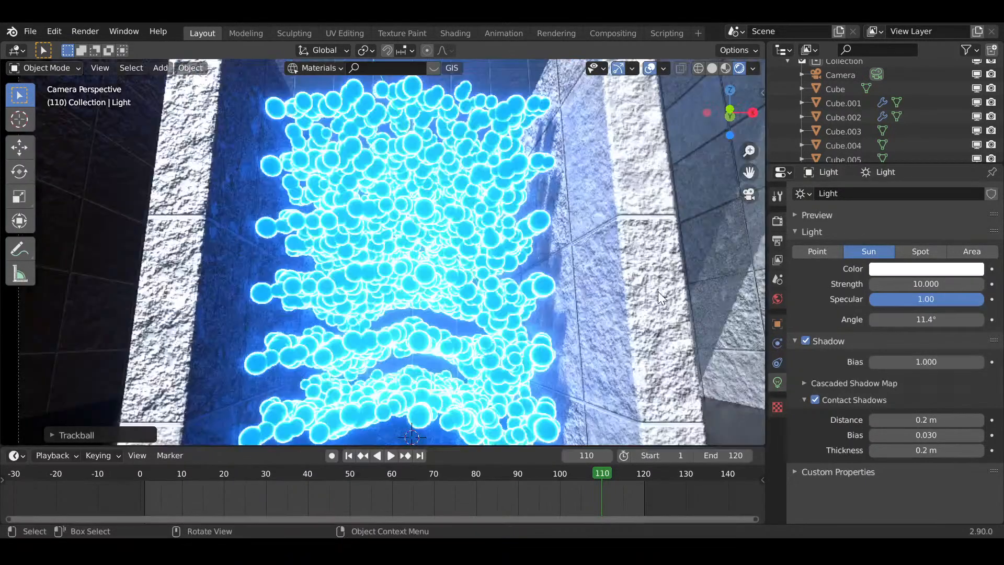
pyautogui.scroll(3, 657, 290)
pyautogui.scroll(-5, 658, 290)
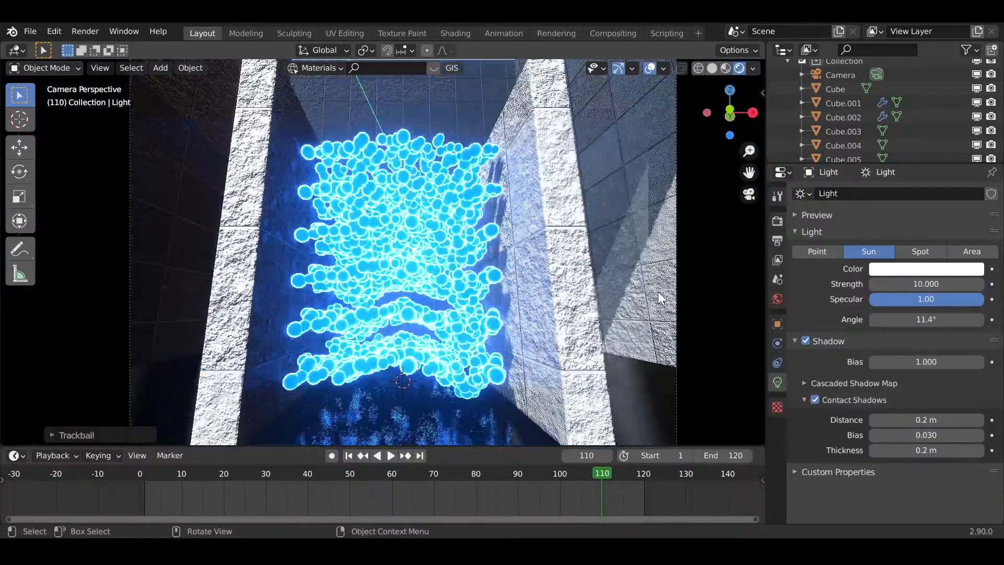
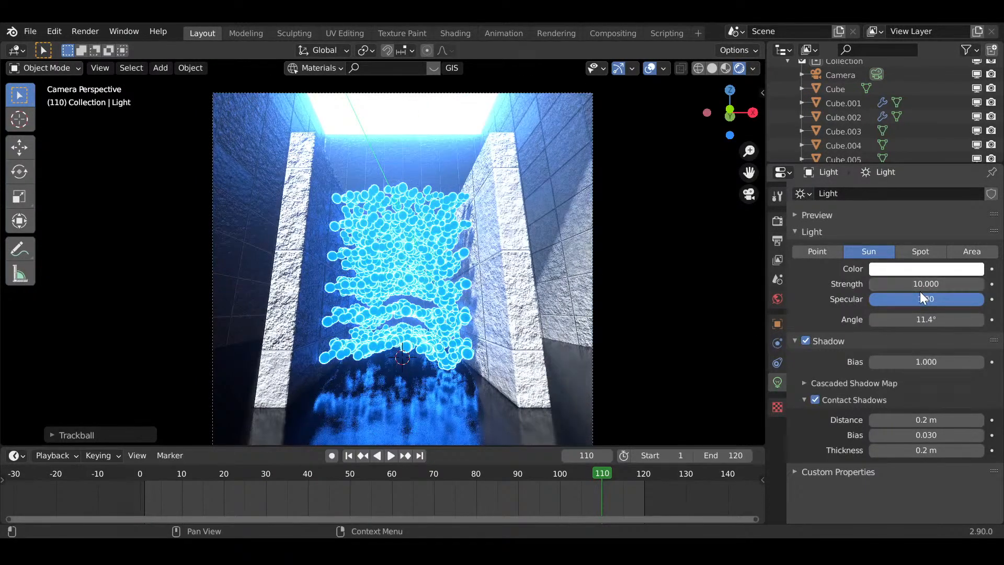
# - Set the sun light's strength to 3 and its color to a warm off-white with hue 0.099 and saturation 0.170
pyautogui.click(912, 280)
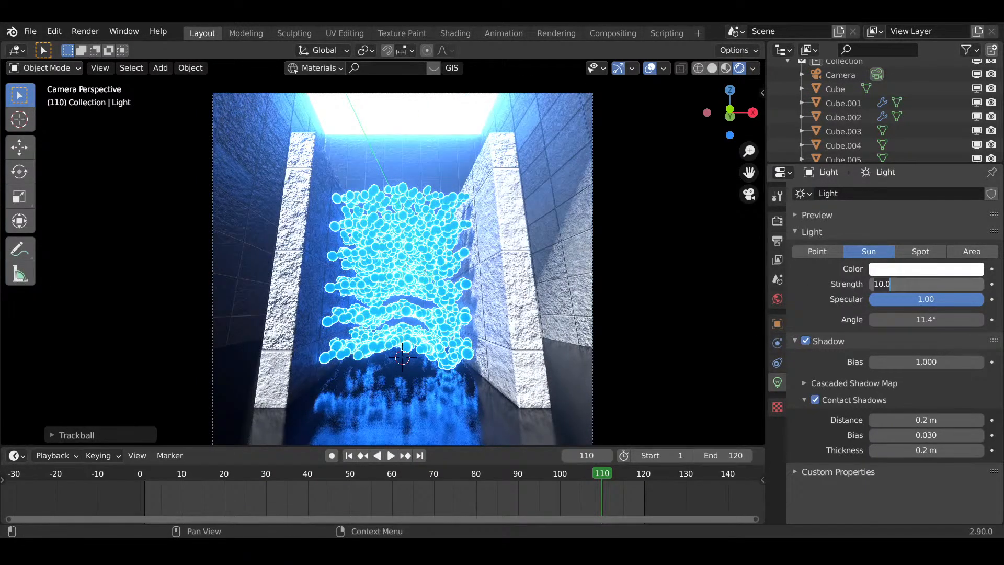
pyautogui.write('3')
pyautogui.press('Return')
pyautogui.click(911, 271)
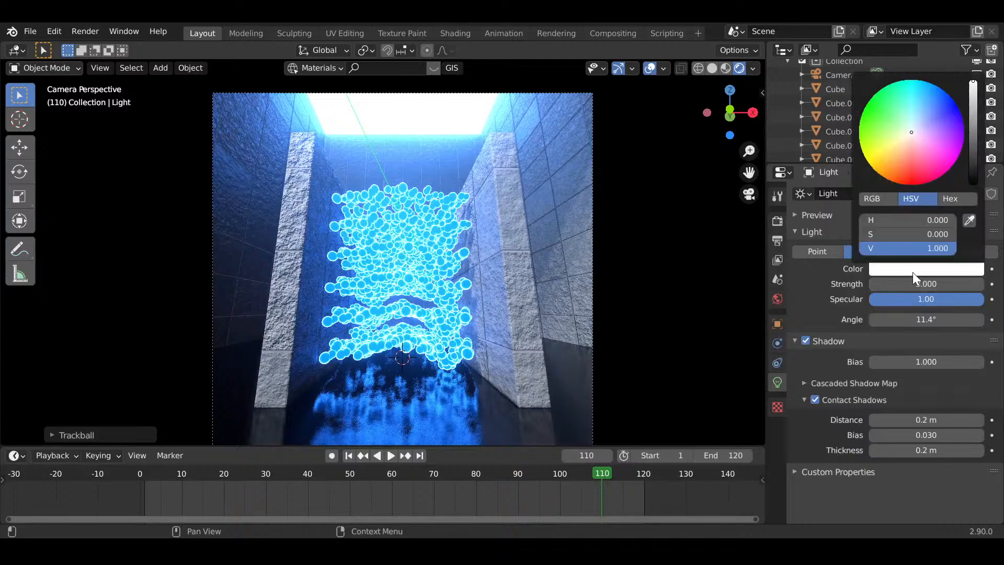
pyautogui.click(906, 140)
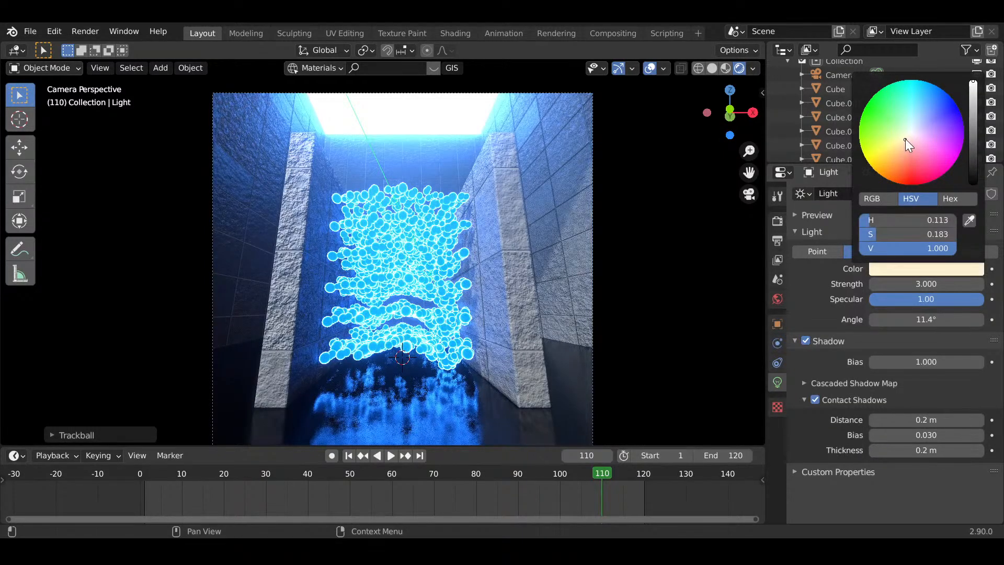
pyautogui.click(905, 139)
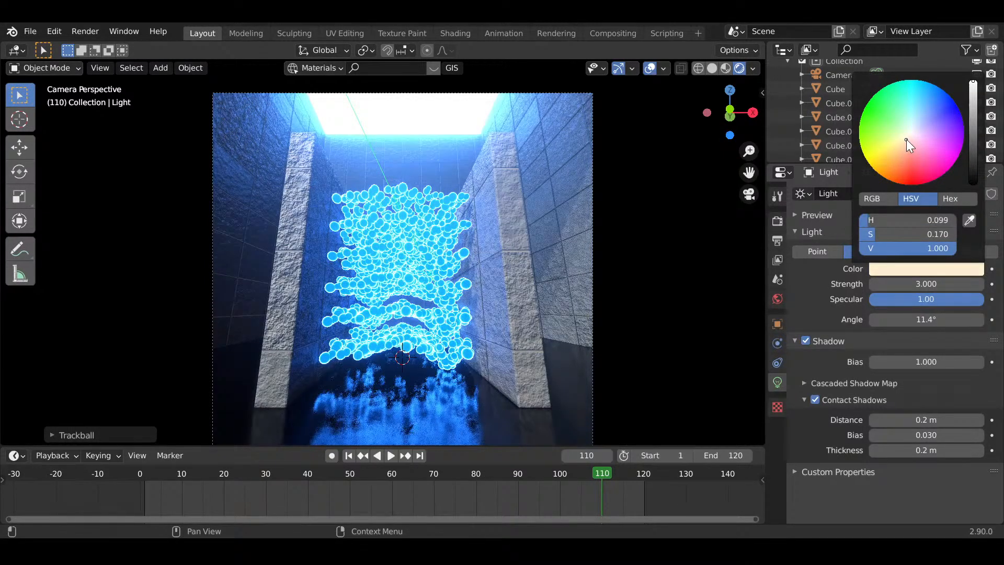
# - In solid shading, add an area light to the scene while viewing the room from outside
pyautogui.moveTo(573, 334); pyautogui.dragTo(572, 331, button='middle')
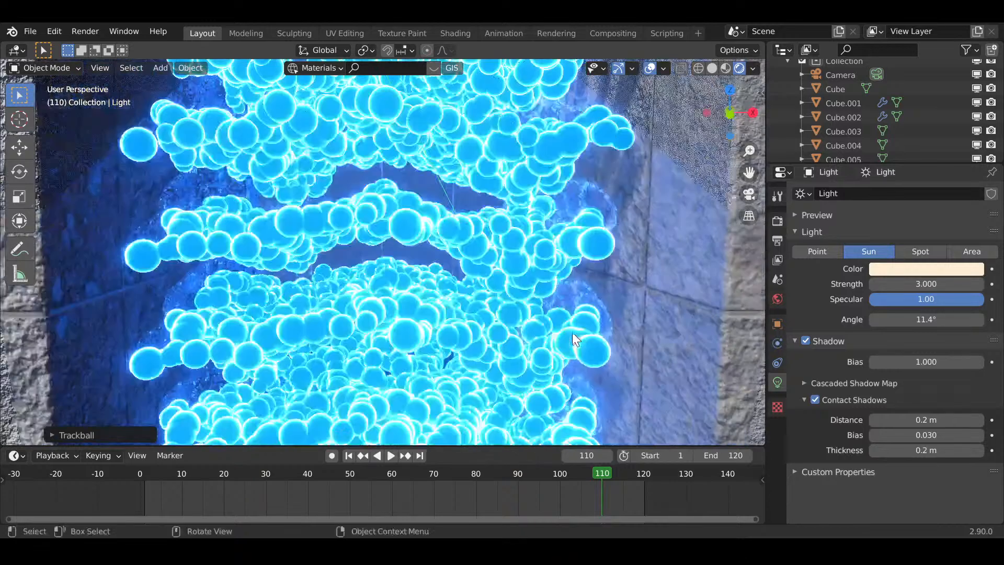
pyautogui.scroll(-8, 539, 295)
pyautogui.scroll(-3, 540, 298)
pyautogui.moveTo(506, 315); pyautogui.dragTo(482, 357, button='middle')
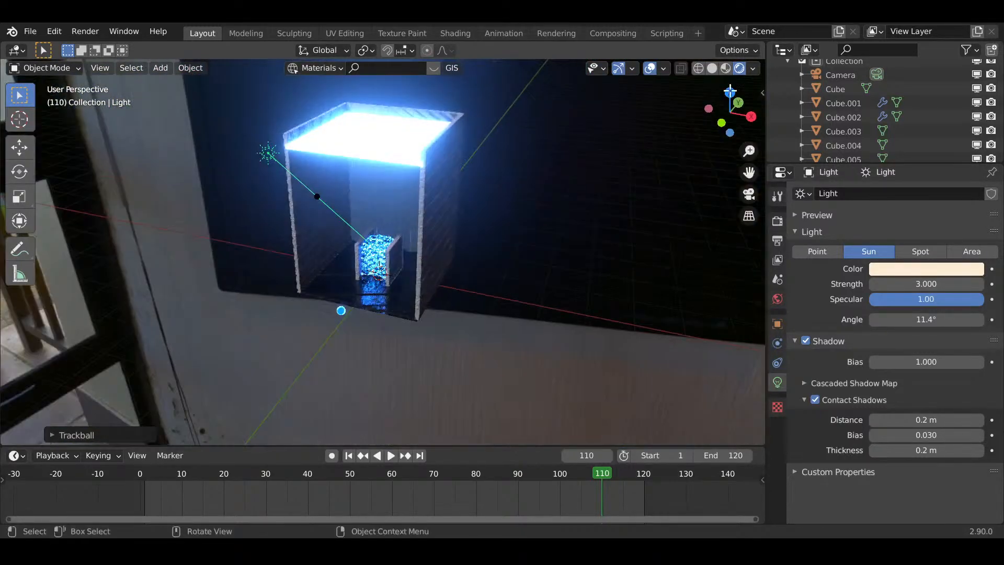
pyautogui.scroll(5, 382, 322)
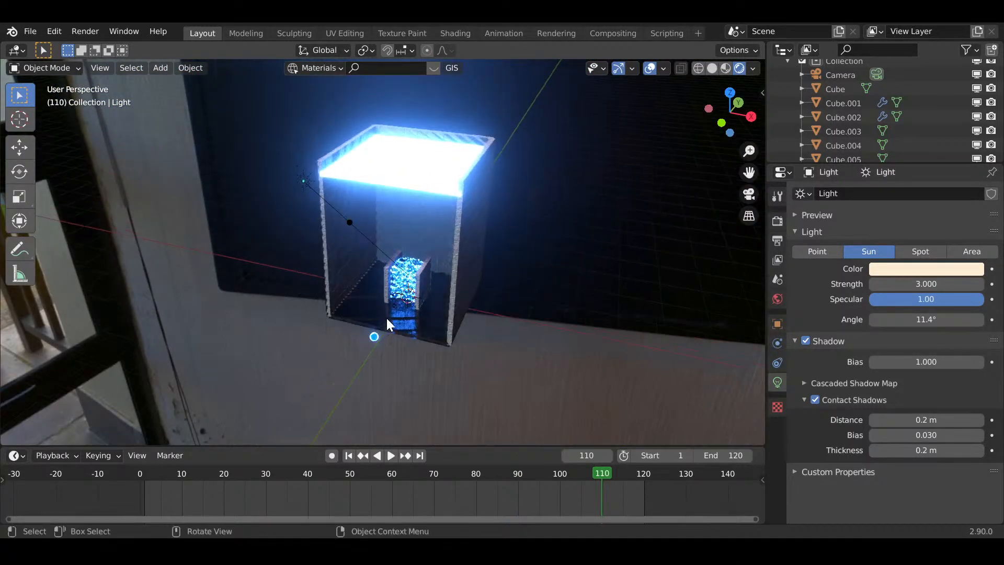
pyautogui.click(710, 68)
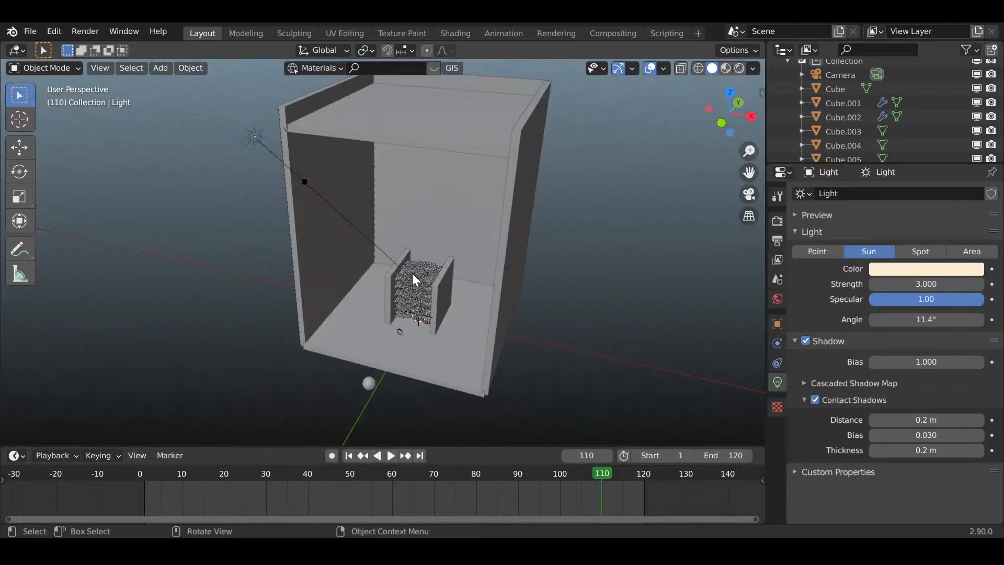
pyautogui.hotkey('shift', 'a')
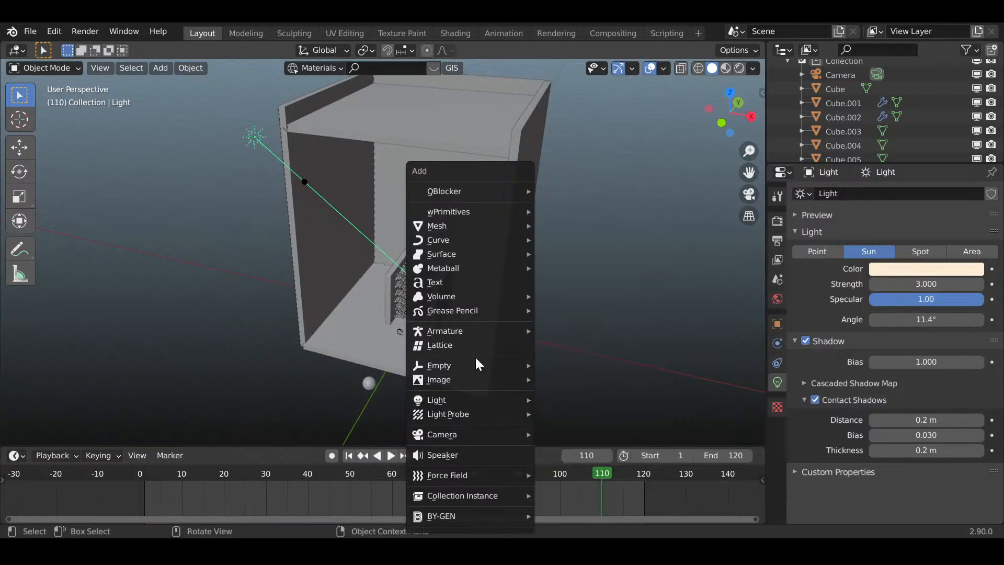
pyautogui.moveTo(472, 416)
pyautogui.moveTo(518, 399)
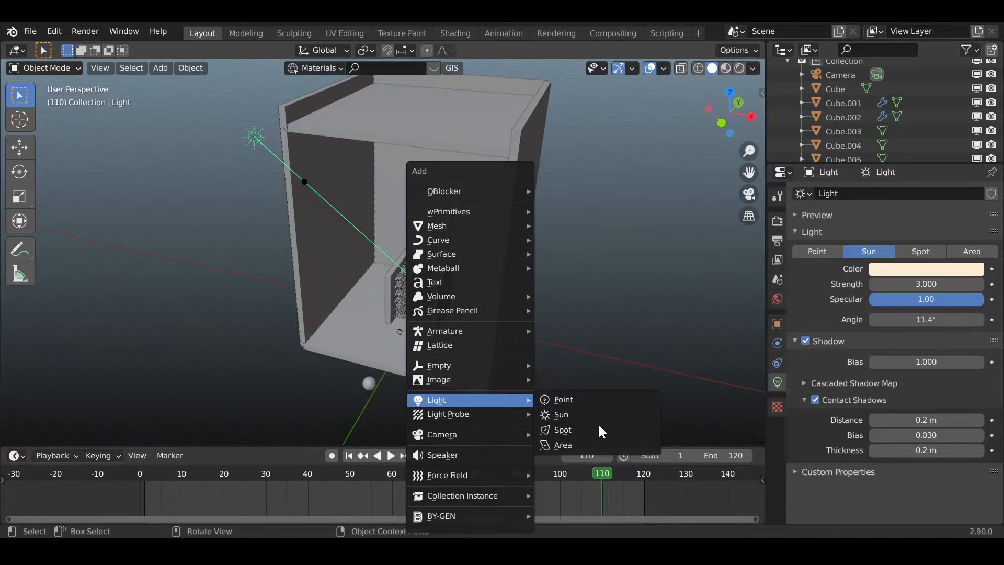
pyautogui.click(585, 447)
# - Move the area light freehand up inside the room above the right inner wall and rotate it to point down at the particle stack
pyautogui.moveTo(449, 378); pyautogui.dragTo(493, 359, button='middle')
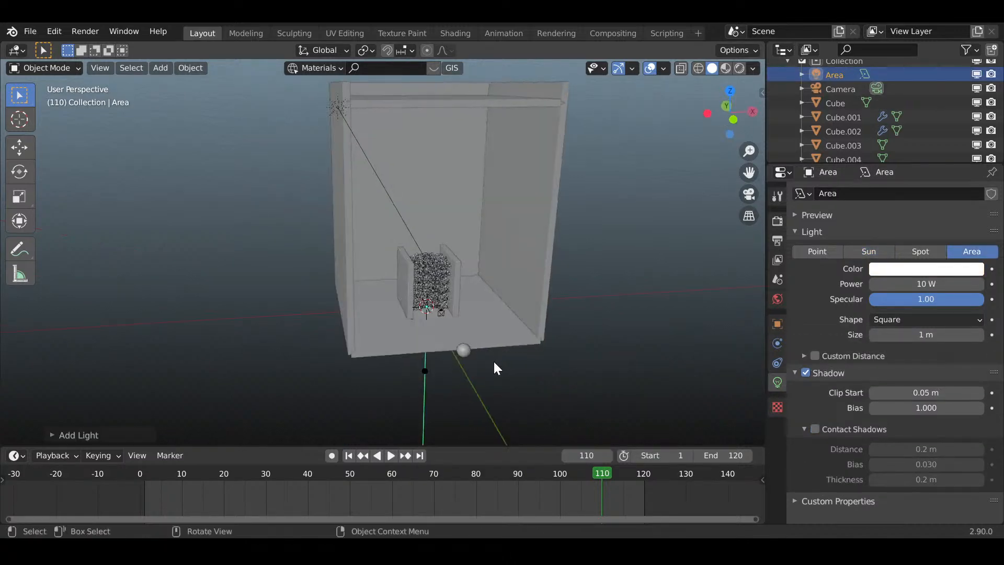
pyautogui.press('g')
pyautogui.click(580, 162)
pyautogui.moveTo(614, 264); pyautogui.dragTo(582, 269, button='middle')
pyautogui.press('r')
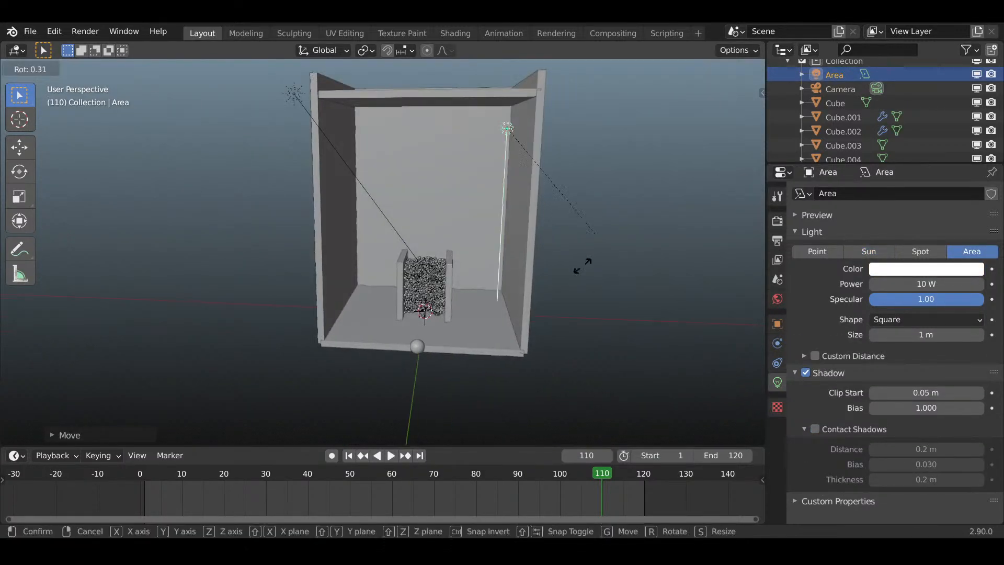
pyautogui.click(533, 287)
pyautogui.press('g')
pyautogui.click(520, 336)
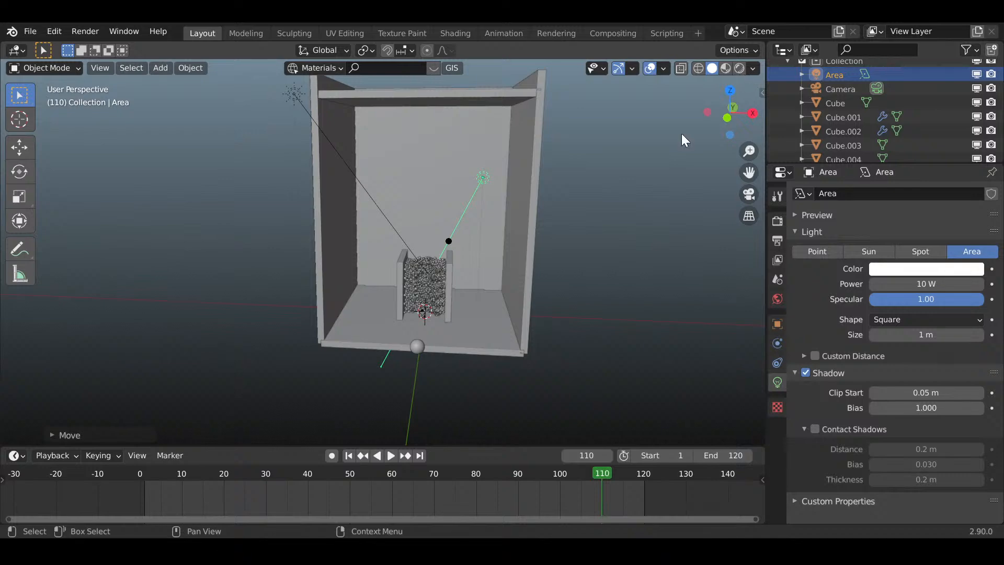
# - In the rendered camera view, set the area light's power to 1000 W and its size to 2 m
pyautogui.click(739, 68)
pyautogui.press('KP_0')
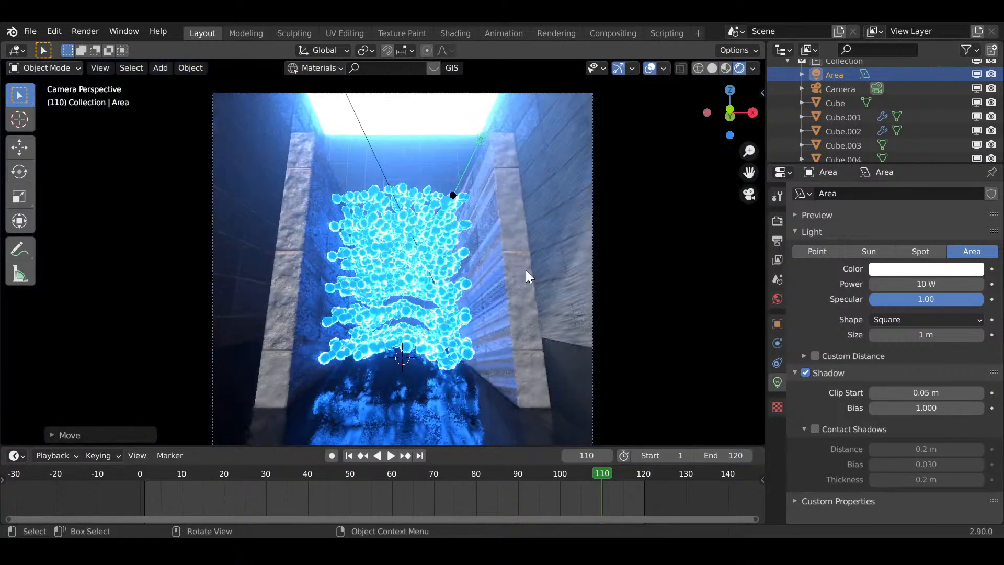
pyautogui.scroll(1, 526, 270)
pyautogui.click(832, 284)
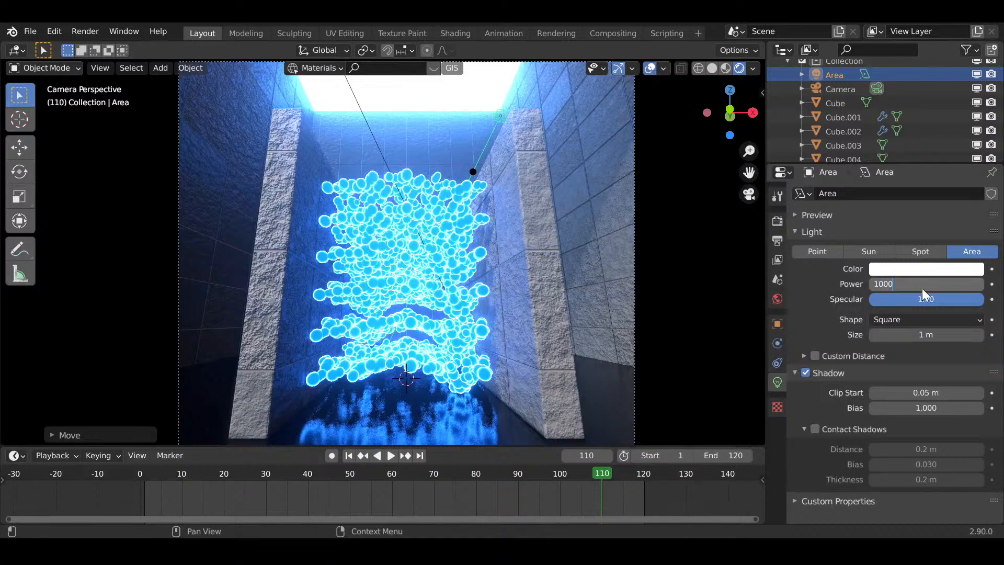
pyautogui.write('1000')
pyautogui.press('Return')
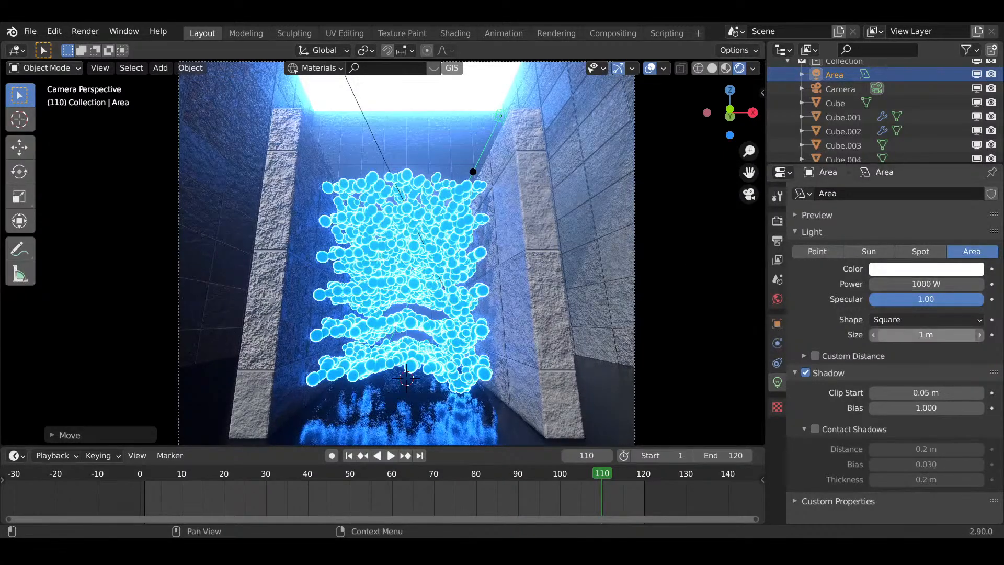
pyautogui.click(925, 335)
pyautogui.write('2')
pyautogui.press('Return')
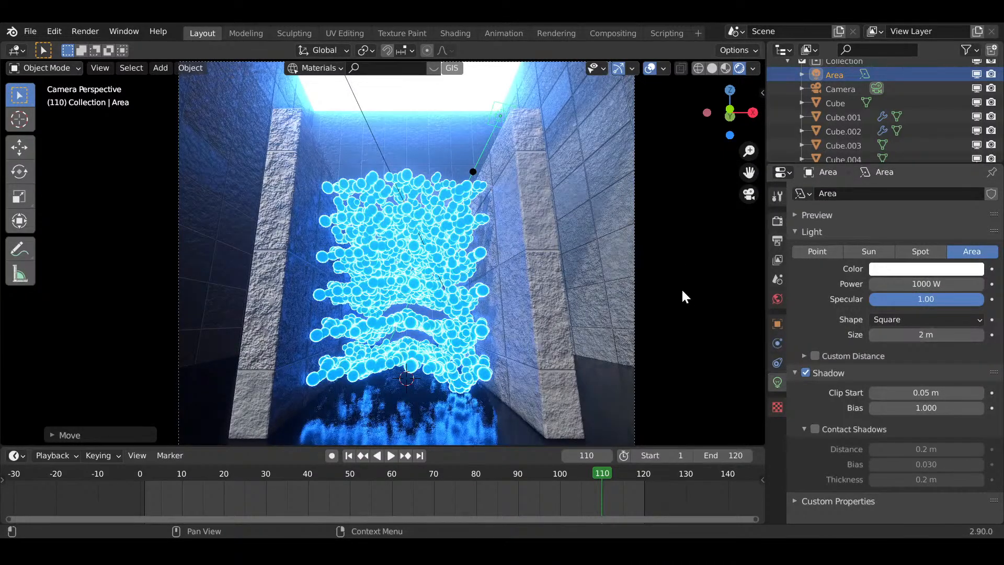
# - Rotate the area light freehand, move it across to the upper left of the particle stack, and enable its contact shadows
pyautogui.press('r')
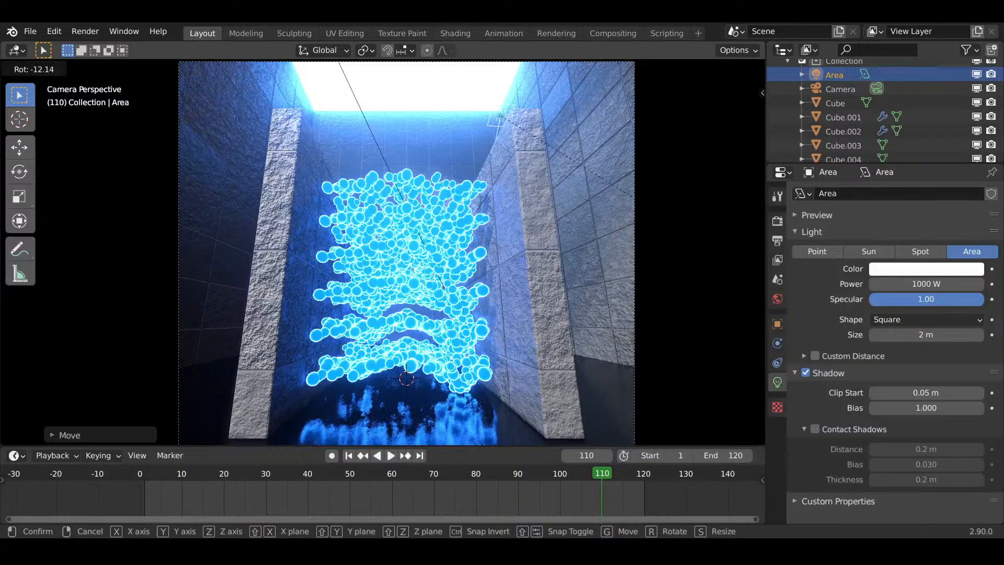
pyautogui.click(680, 243)
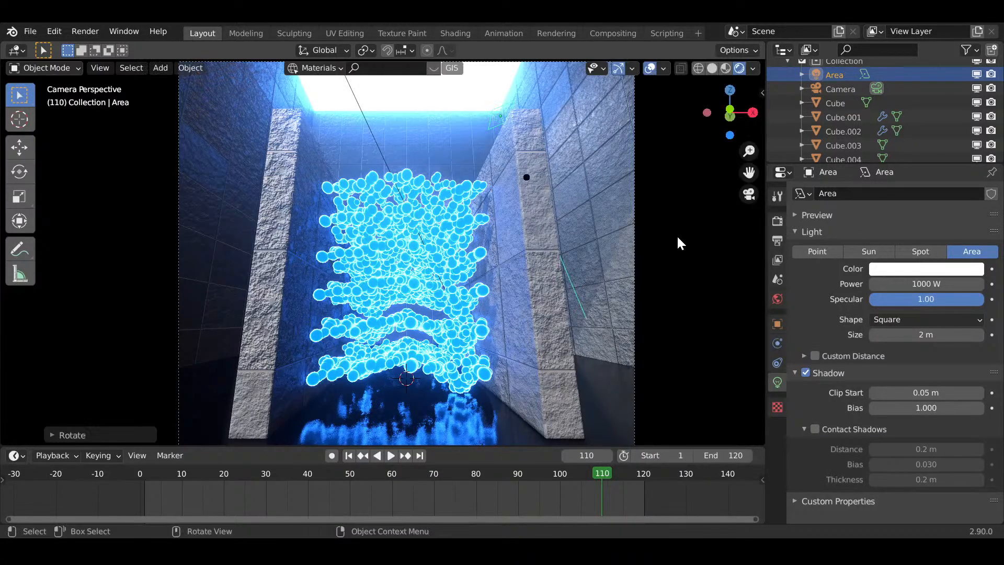
pyautogui.press('g')
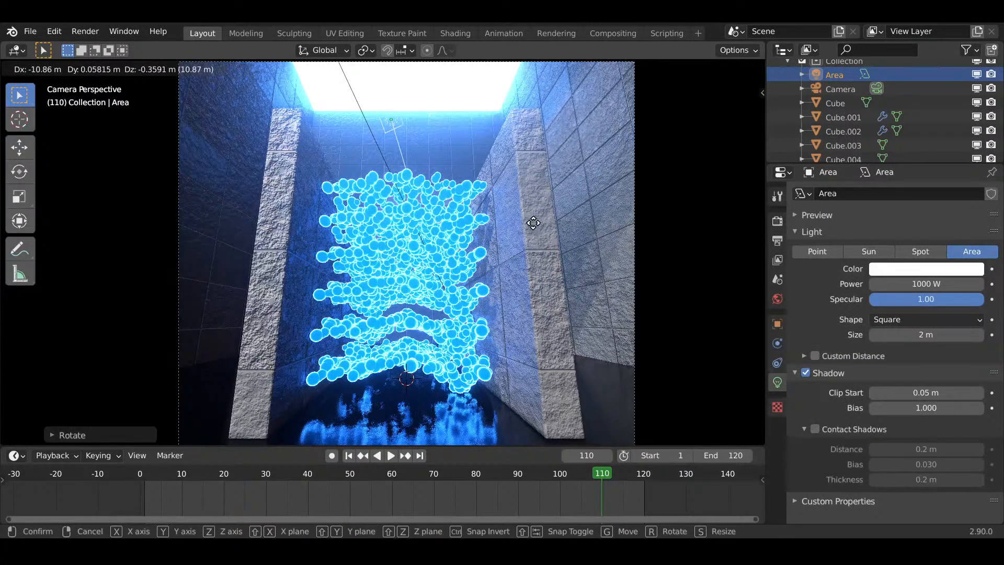
pyautogui.click(587, 259)
pyautogui.click(815, 429)
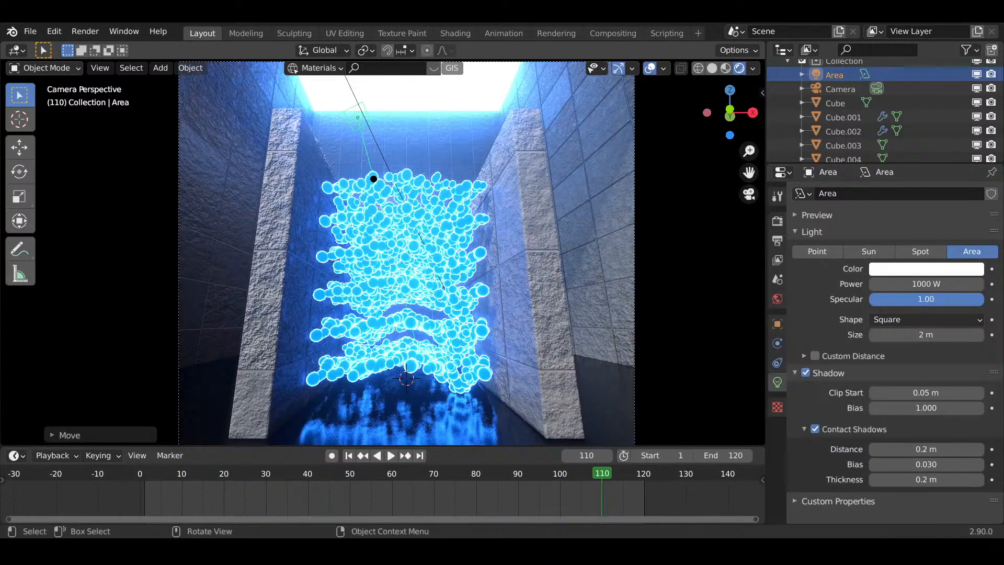
# - Rotate the area light by about -25.5° in the camera view to aim at the right inner wall, and set its power to 3000 W
pyautogui.press('r')
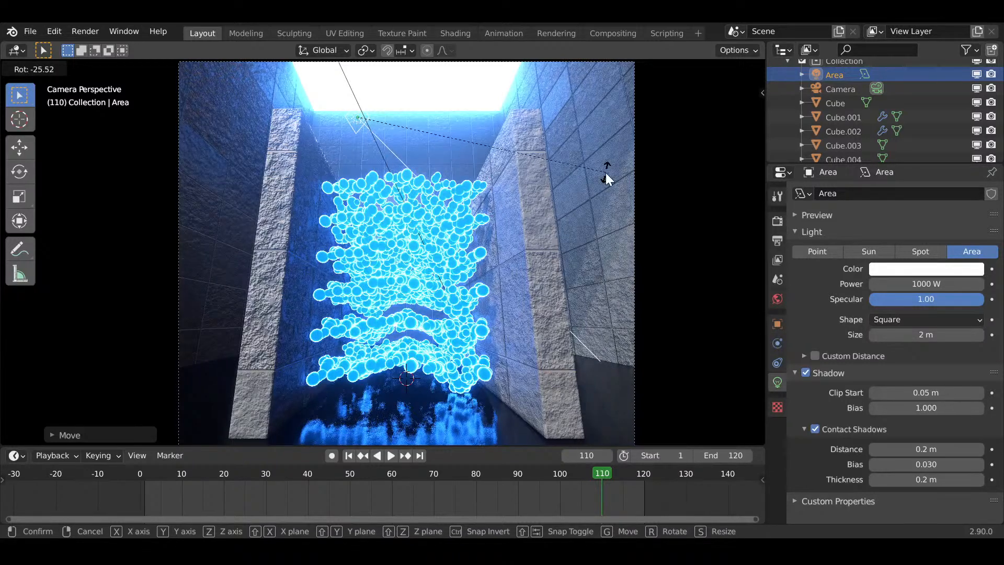
pyautogui.click(606, 176)
pyautogui.click(902, 283)
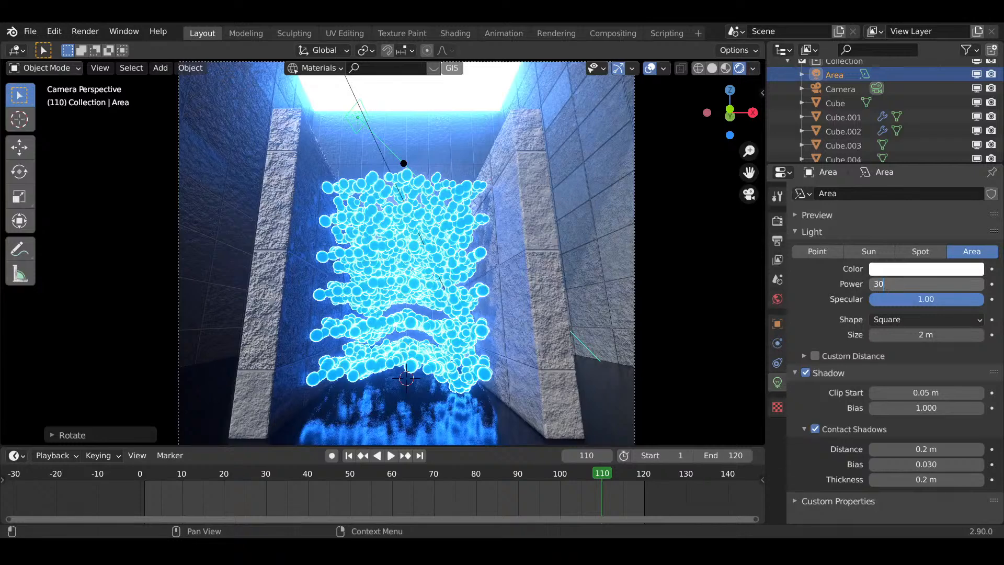
pyautogui.write('3000')
pyautogui.press('Return')
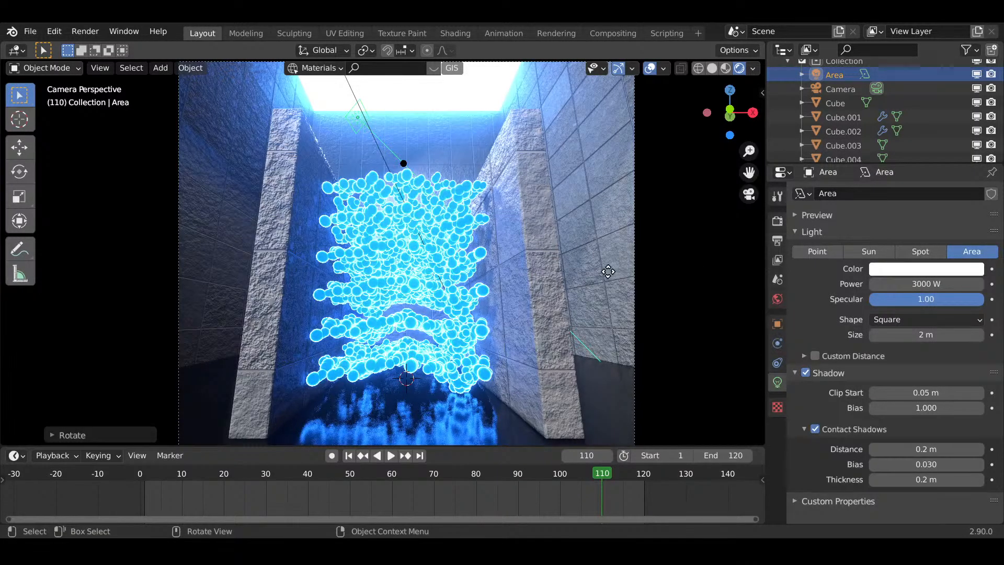
# - Move the area light freehand to just above the left inner wall and rotate it on two axes to shine diagonally across the room
pyautogui.press('g')
pyautogui.click(574, 264)
pyautogui.press('r')
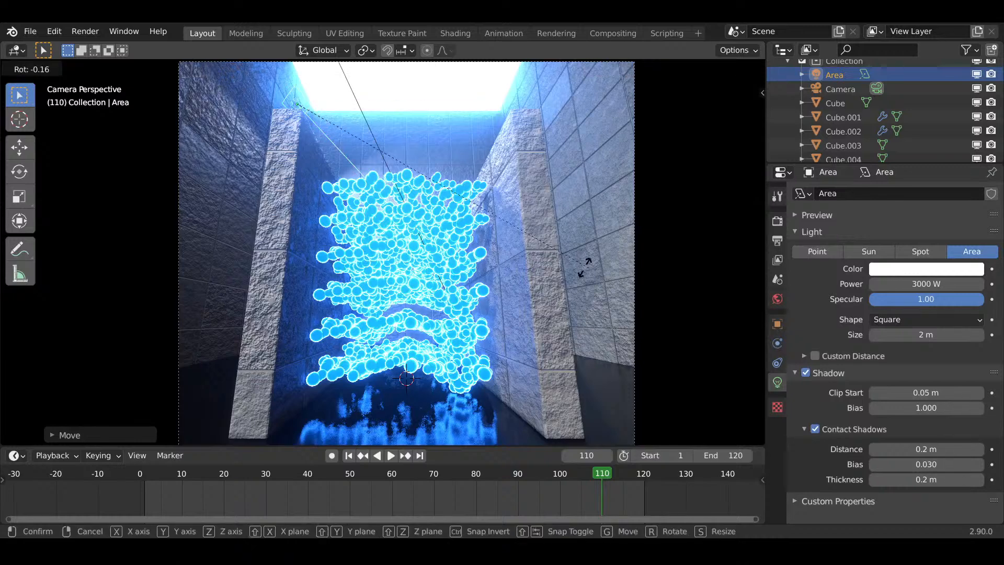
pyautogui.press('r')
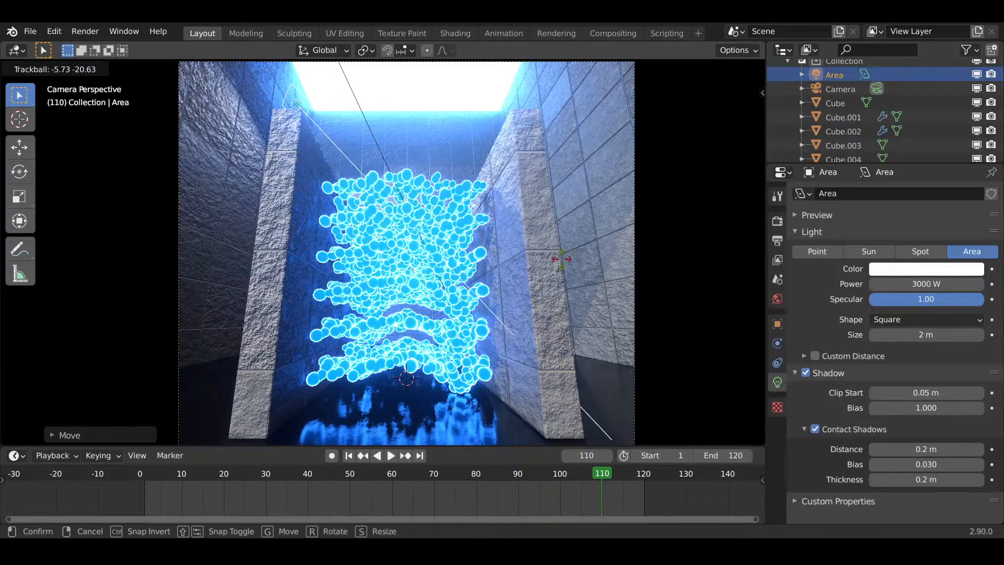
pyautogui.click(562, 258)
pyautogui.press('g')
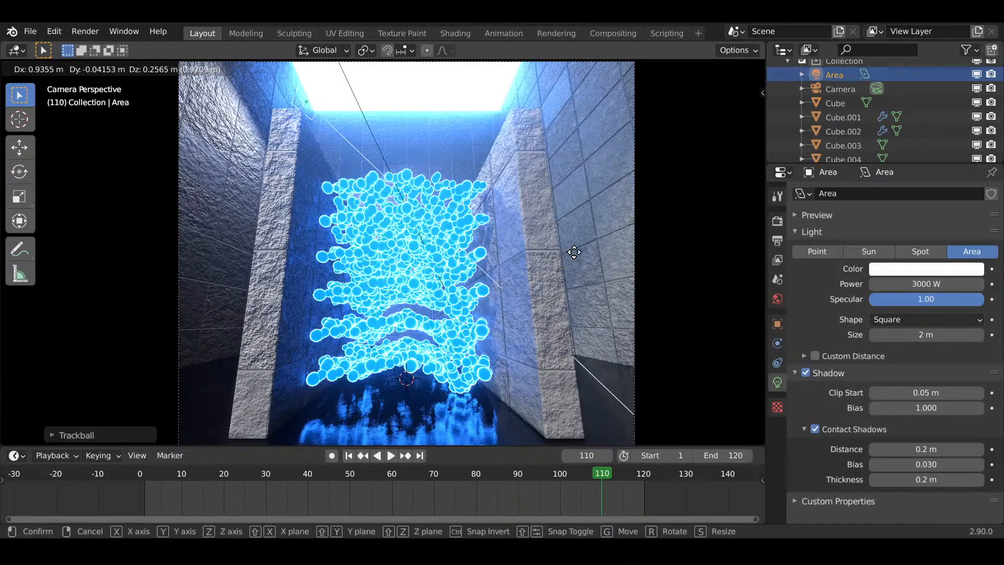
pyautogui.click(575, 253)
pyautogui.press('r')
pyautogui.press('r')
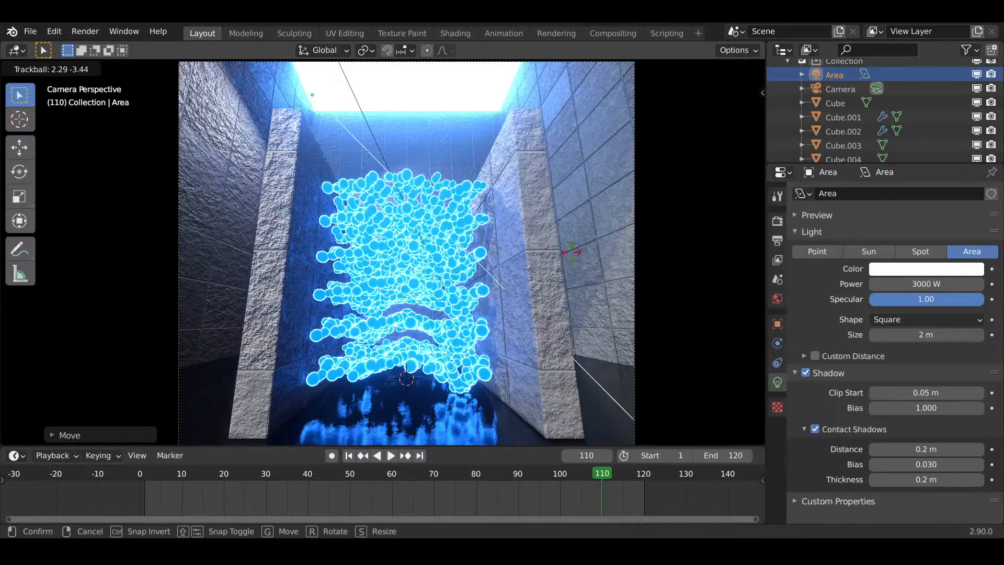
pyautogui.click(634, 283)
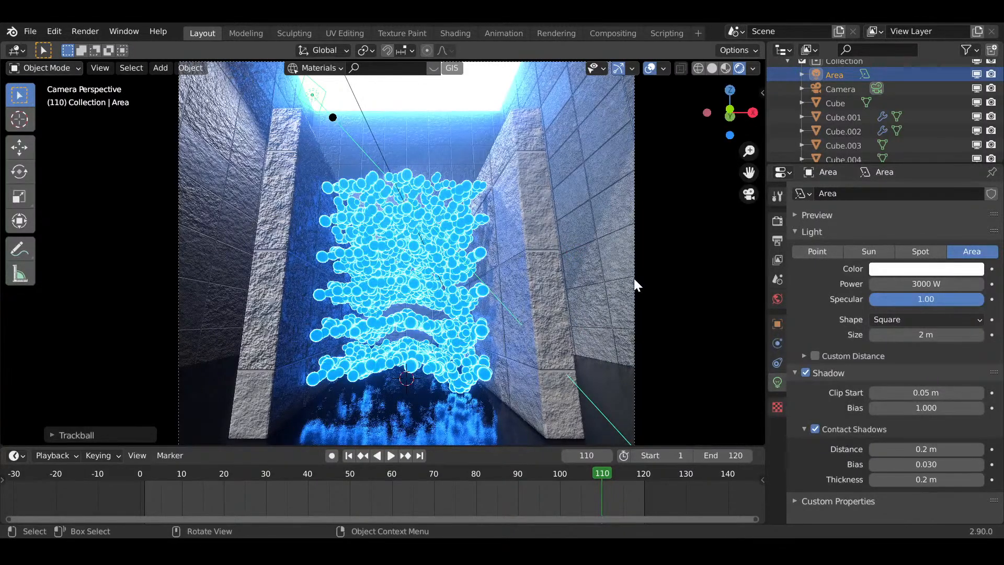
# - Select the camera and turn on the Thirds composition guide in its viewport display settings
pyautogui.scroll(-4, 634, 282)
pyautogui.scroll(1, 637, 285)
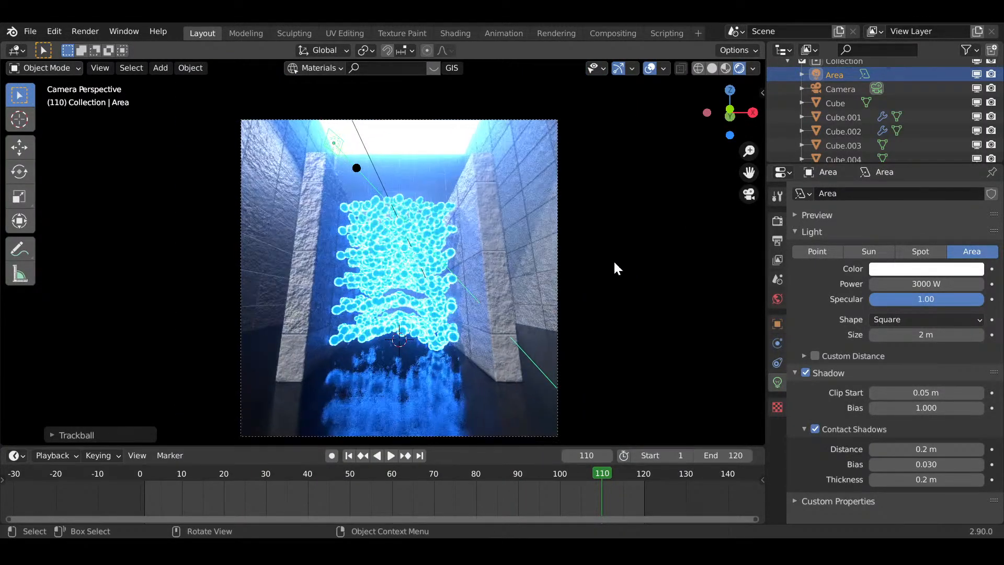
pyautogui.click(557, 219)
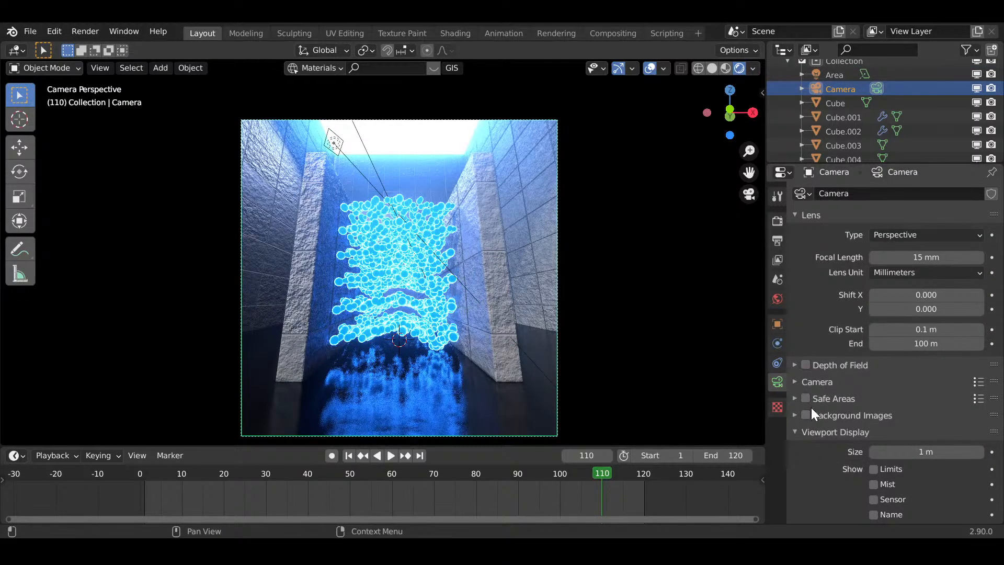
pyautogui.scroll(-2, 811, 407)
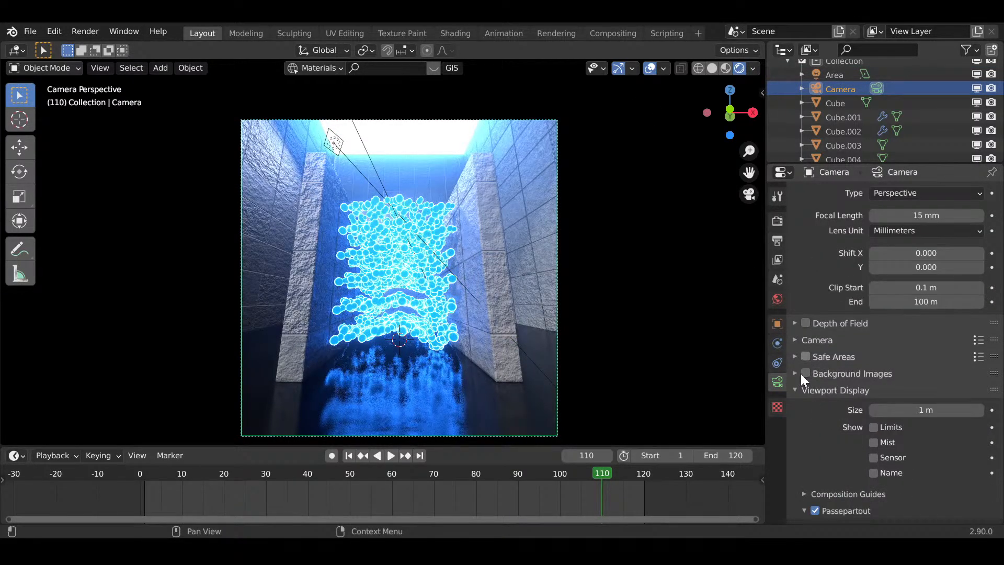
pyautogui.scroll(-2, 801, 373)
pyautogui.click(867, 458)
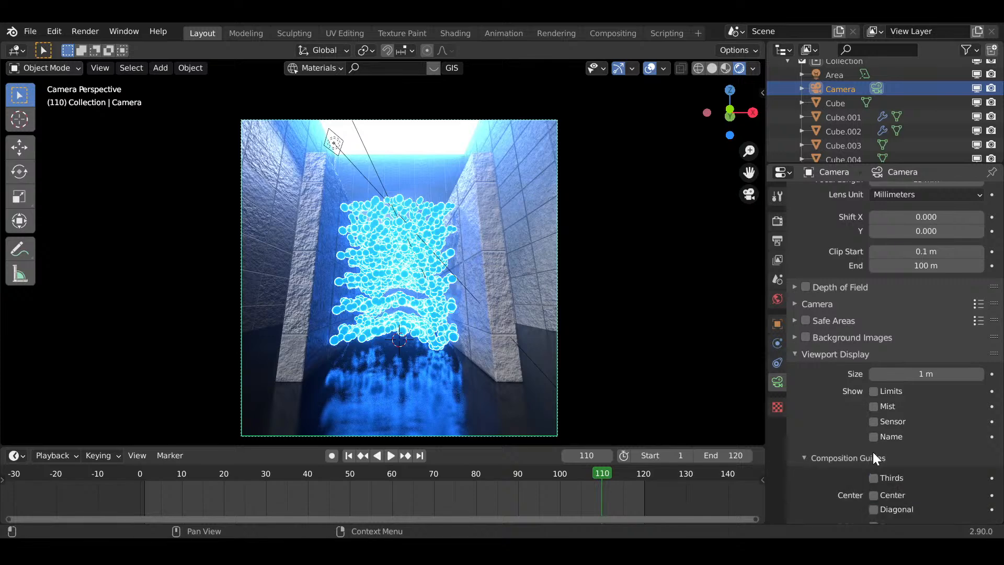
pyautogui.scroll(-6, 884, 419)
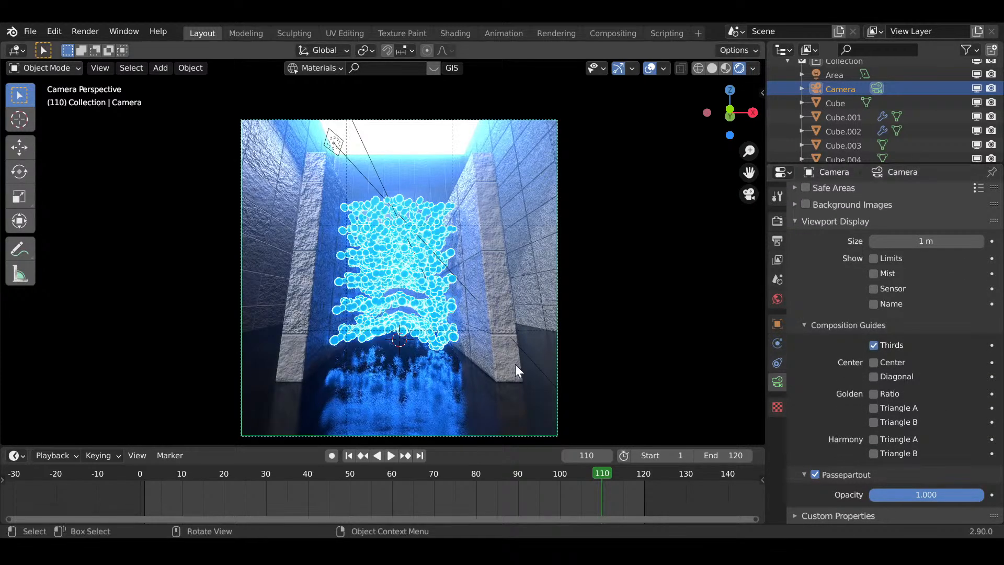
# - Move the camera up about 0.26 m along the global Z axis to reframe the particle stack
pyautogui.press('g')
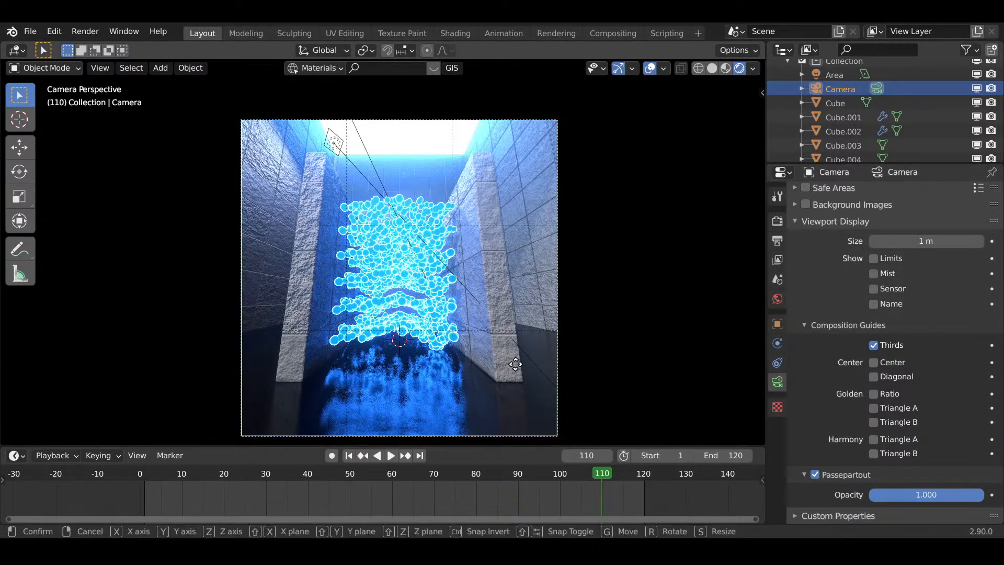
pyautogui.press('z')
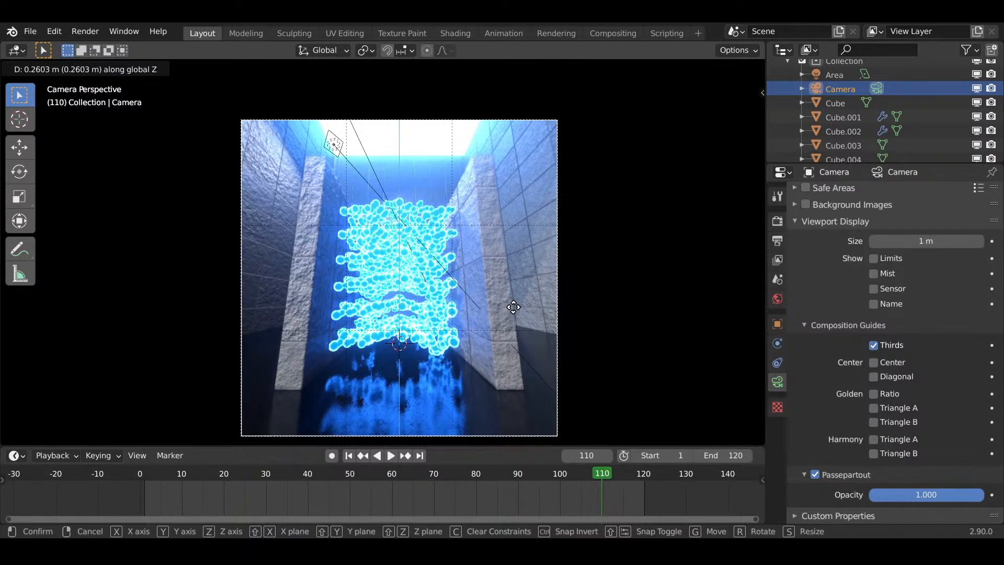
pyautogui.click(516, 315)
pyautogui.scroll(1, 560, 317)
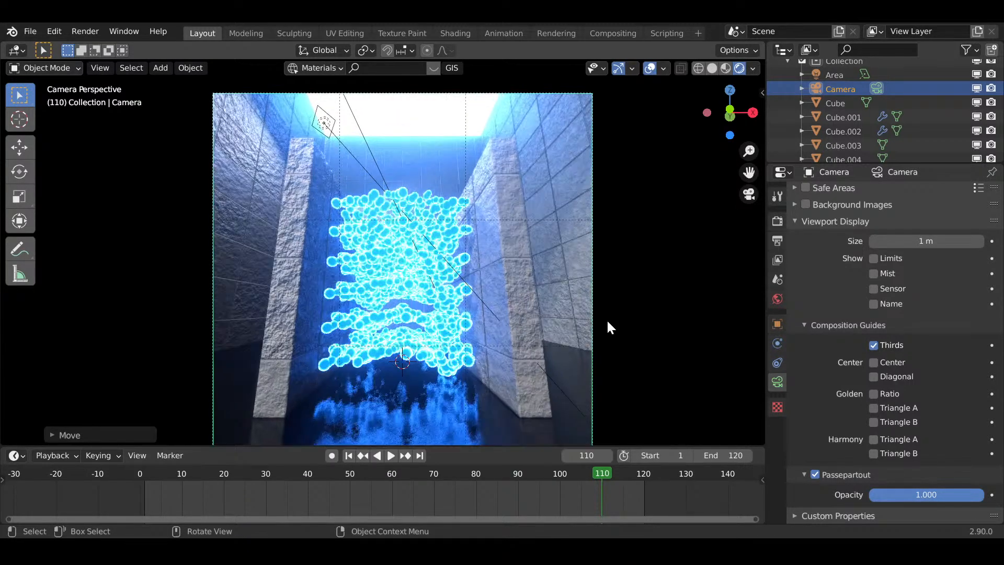
# - Show the camera's limits and switch to a solid-shaded view of the room that reveals the camera and particle stack
pyautogui.click(874, 258)
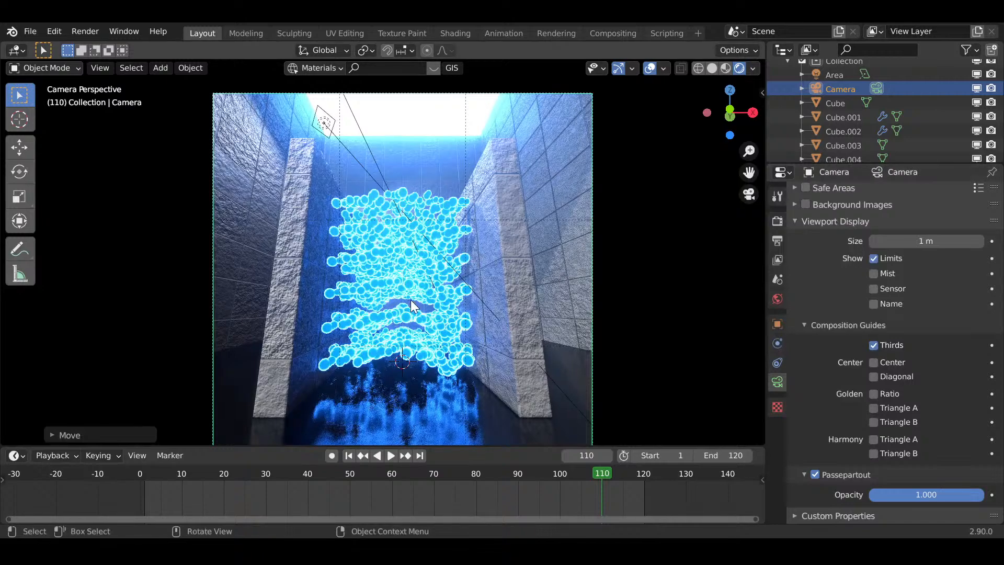
pyautogui.moveTo(493, 325); pyautogui.dragTo(523, 325, button='middle')
pyautogui.scroll(-7, 524, 325)
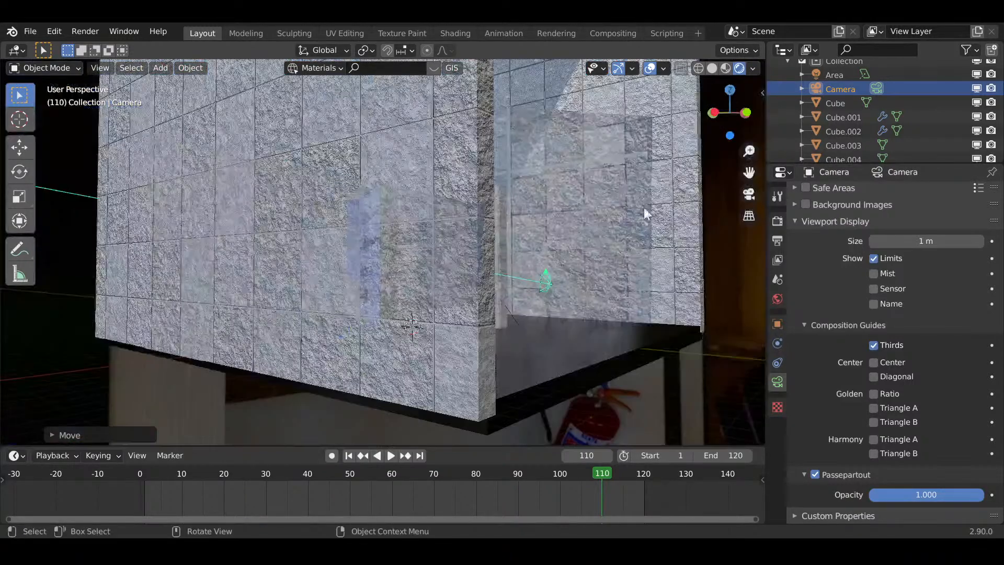
pyautogui.press('z')
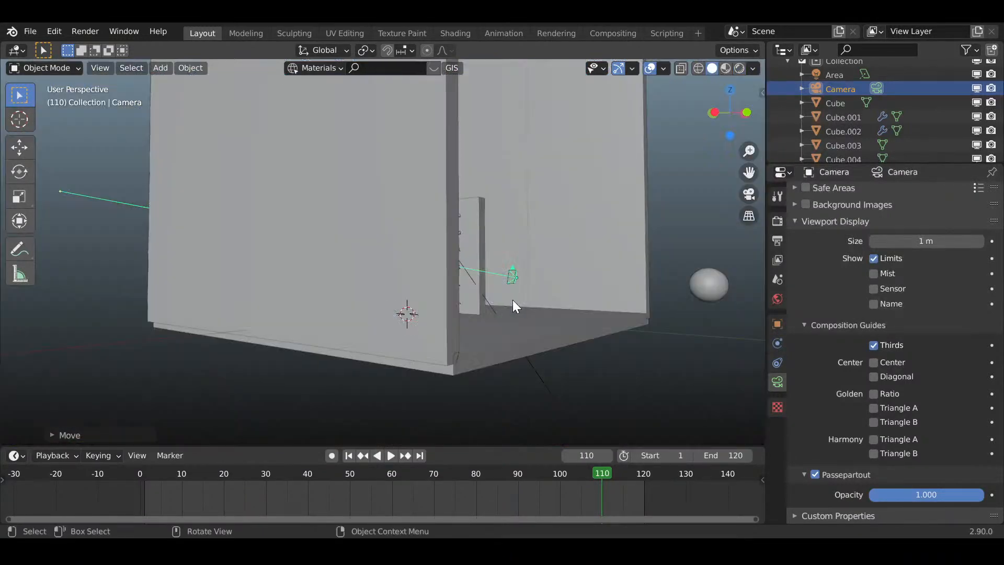
pyautogui.moveTo(513, 300); pyautogui.dragTo(384, 352, button='middle')
pyautogui.moveTo(467, 346)
pyautogui.mouseDown(button='middle')
pyautogui.moveTo(410, 346)
pyautogui.moveTo(465, 335)
pyautogui.mouseUp(button='middle')
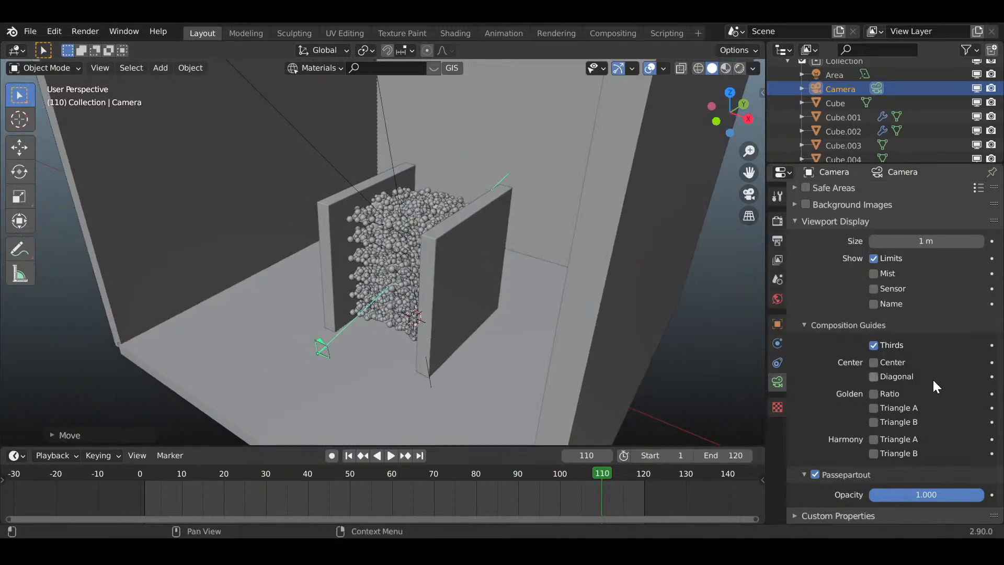
# - Enable the camera's depth of field and set its focus distance to 8.5 m, placing the focus point inside the particle stack
pyautogui.scroll(8, 933, 377)
pyautogui.click(802, 323)
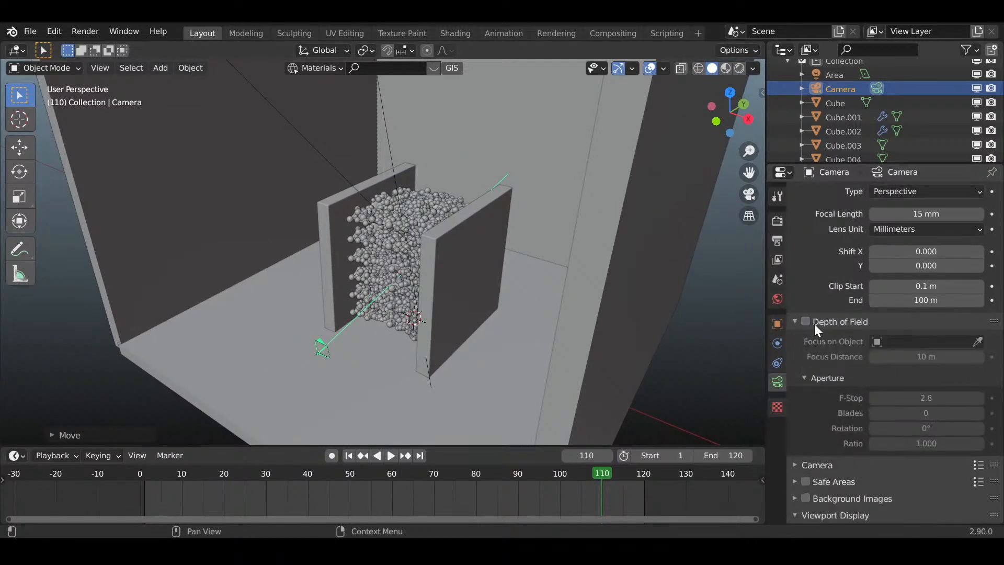
pyautogui.click(806, 321)
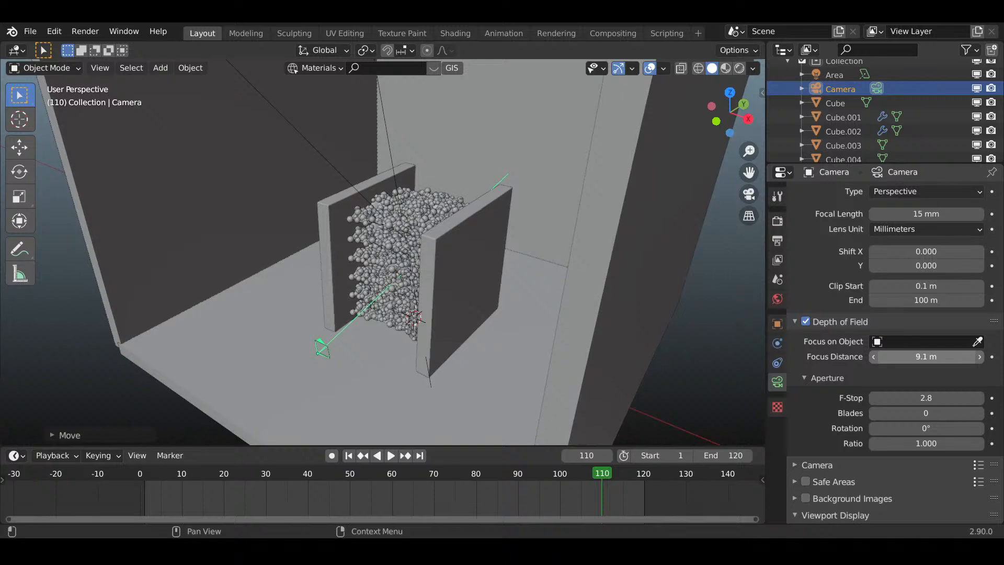
pyautogui.moveTo(562, 262); pyautogui.dragTo(627, 261, button='middle')
pyautogui.scroll(2, 628, 261)
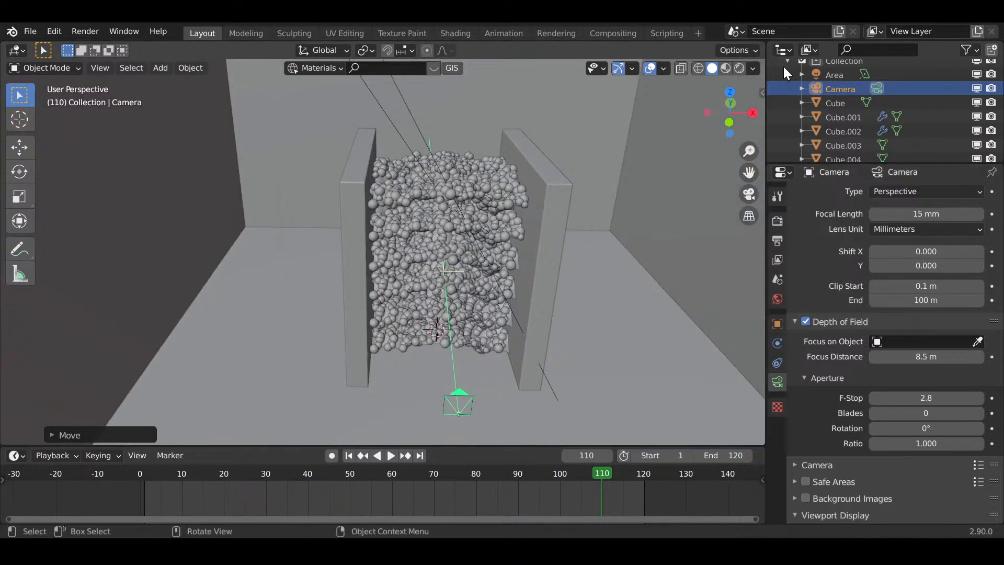
pyautogui.click(752, 68)
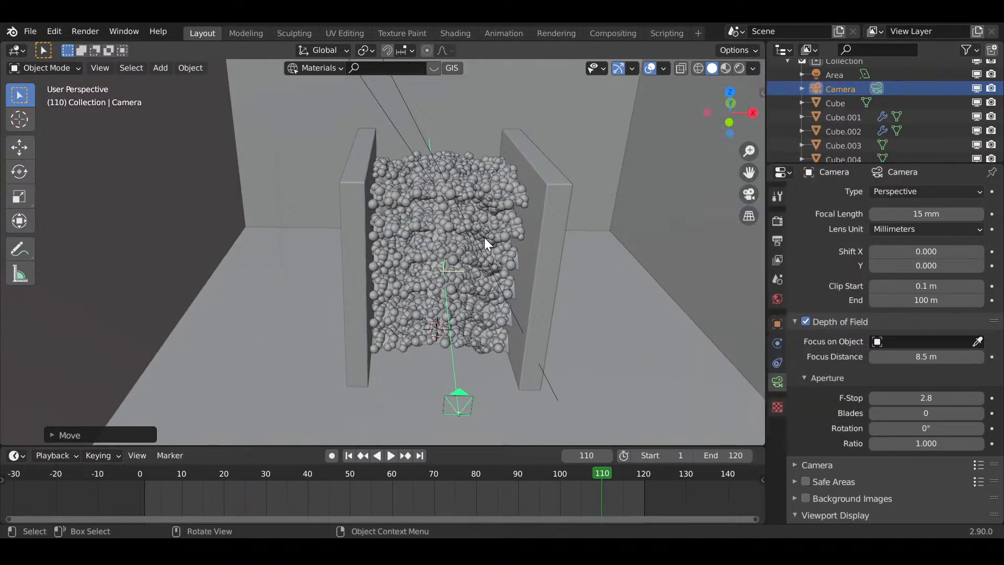
# - Look through the camera and lower the depth of field F-Stop to 1.0
pyautogui.press('KP_0')
pyautogui.scroll(4, 487, 243)
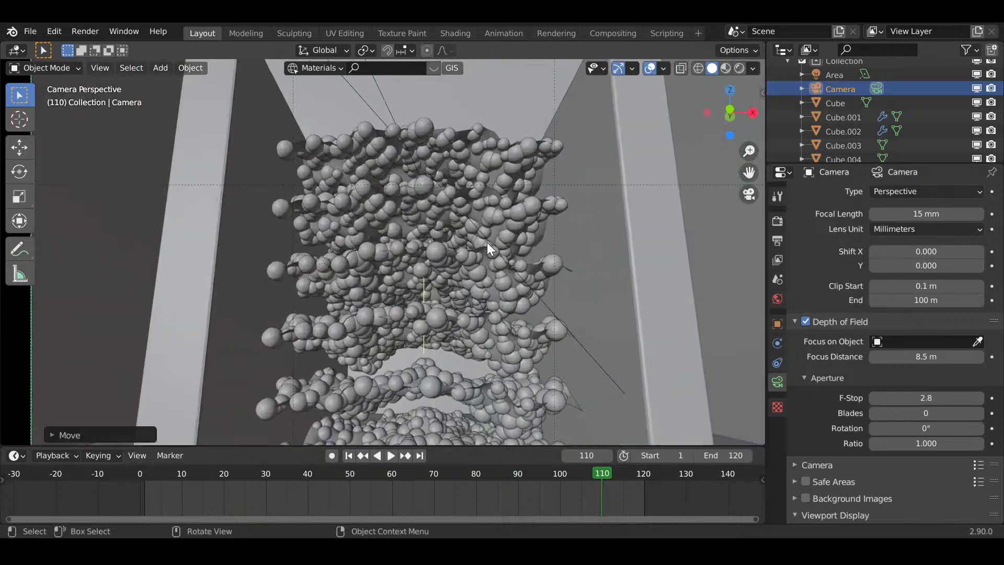
pyautogui.scroll(-3, 546, 264)
pyautogui.scroll(1, 560, 275)
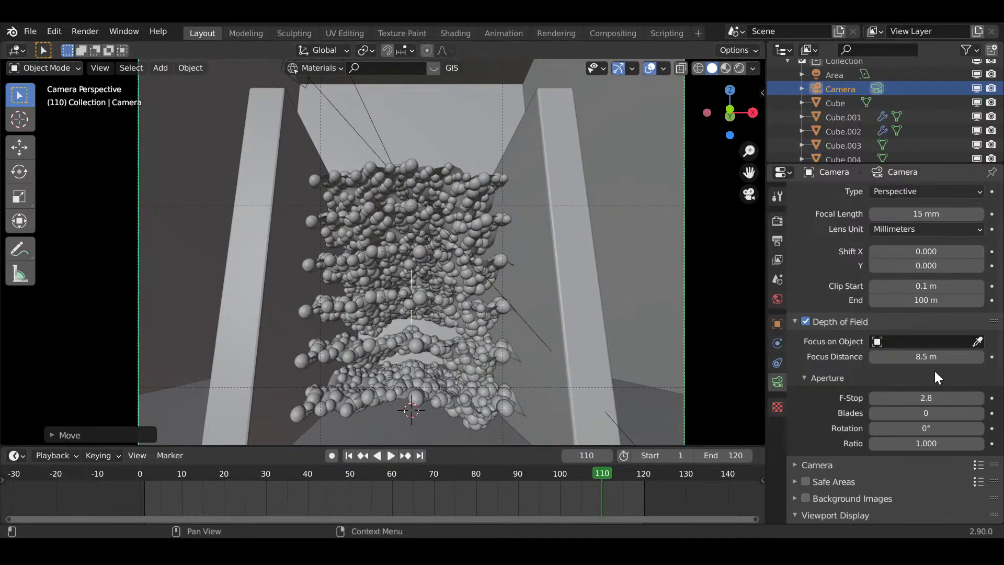
pyautogui.moveTo(925, 398); pyautogui.dragTo(909, 397)
pyautogui.scroll(-2, 441, 294)
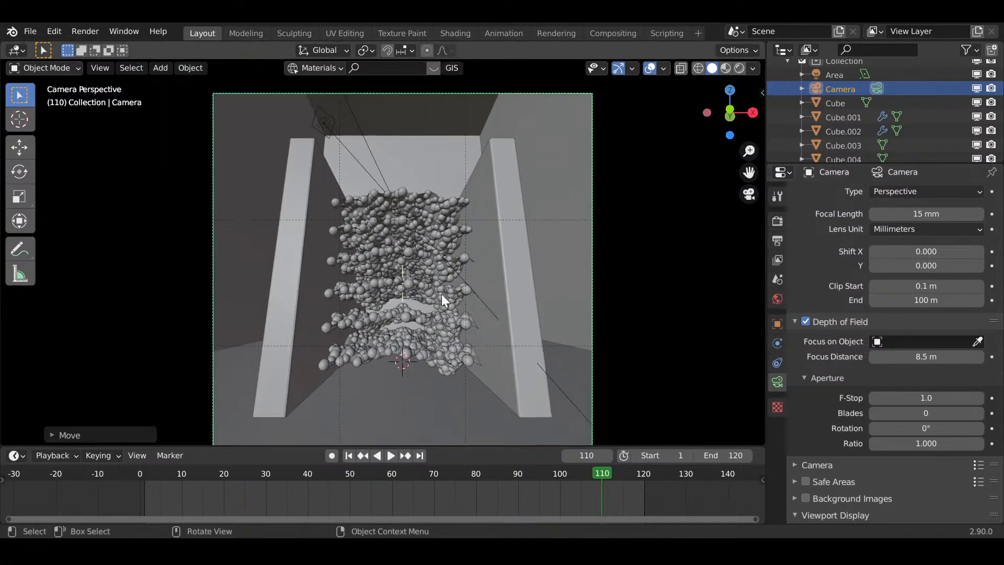
# - Switch the camera view to rendered shading and set the depth of field F-Stop to 0.1
pyautogui.click(739, 68)
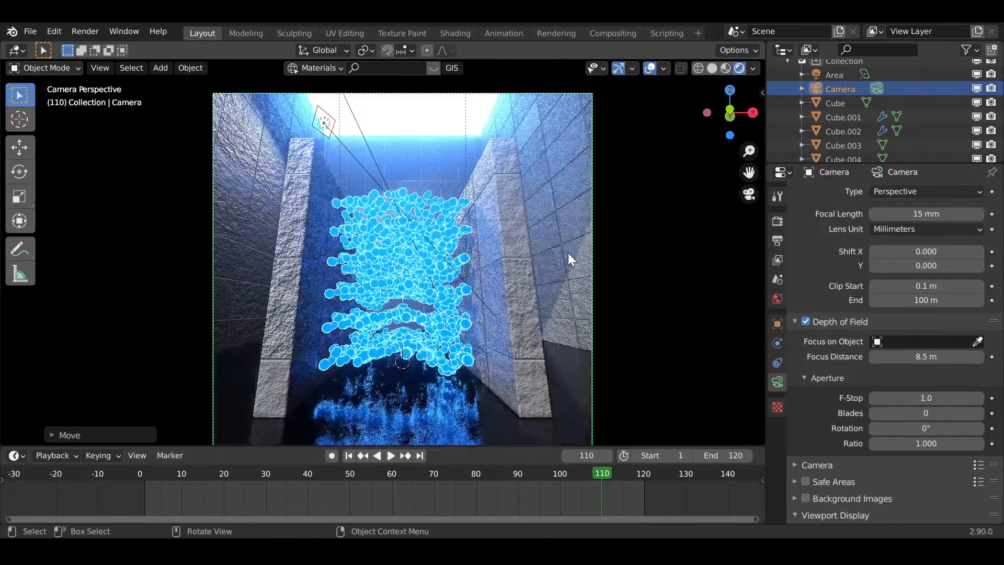
pyautogui.scroll(2, 568, 252)
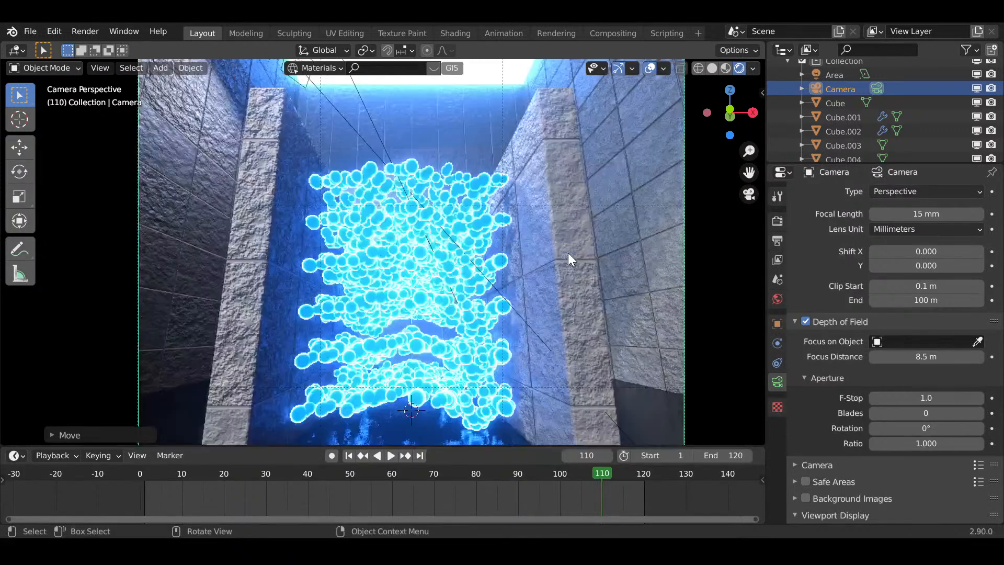
pyautogui.click(936, 397)
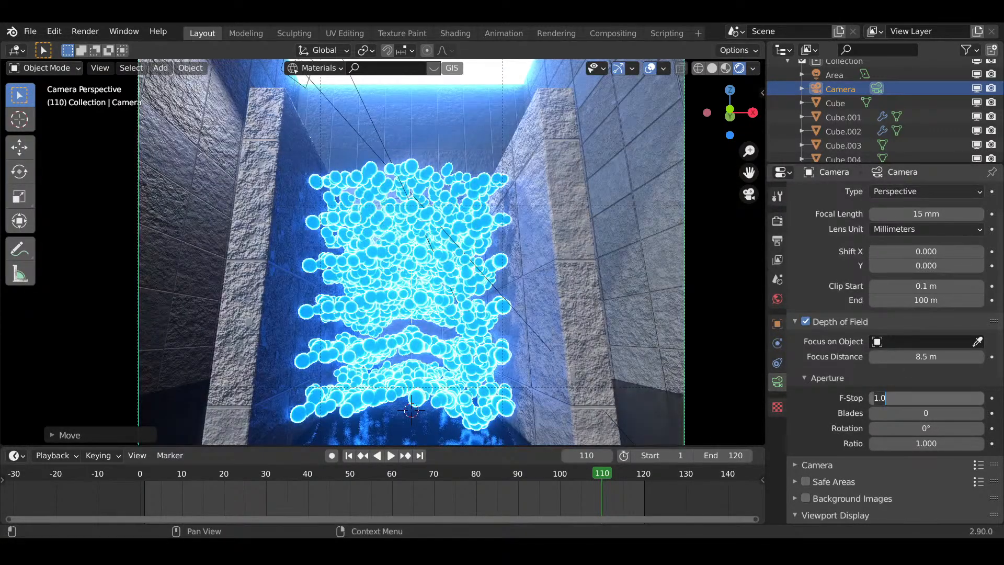
pyautogui.write('0.1')
pyautogui.press('Return')
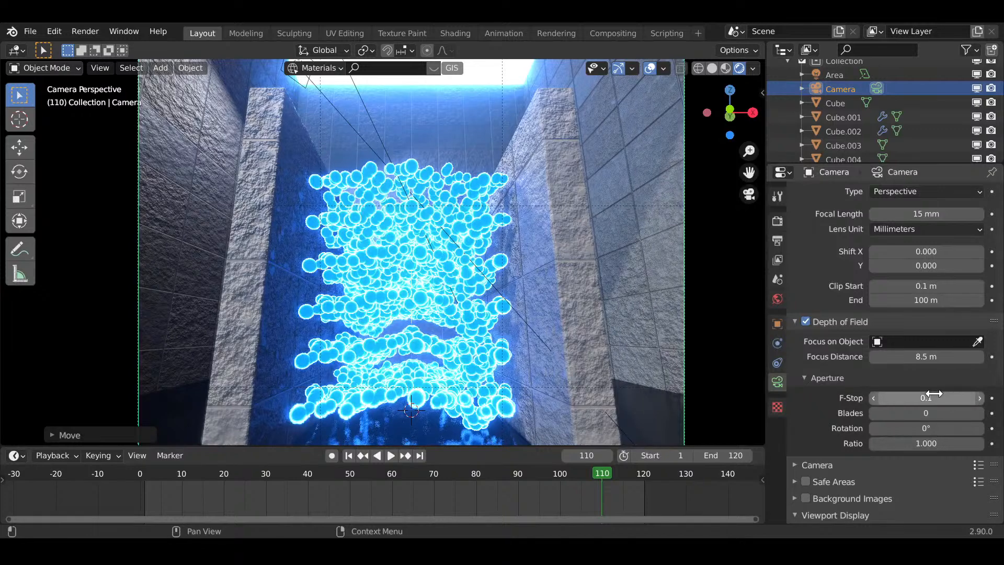
# - Inspect the blur on the walls and particles up close, and set the depth of field F-Stop to 0.3
pyautogui.scroll(-3, 492, 317)
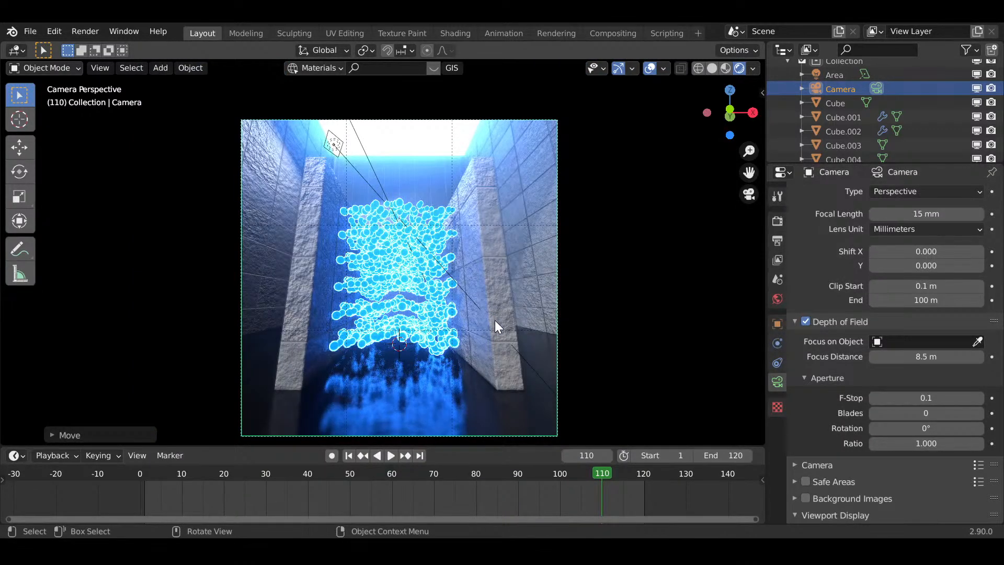
pyautogui.scroll(5, 472, 285)
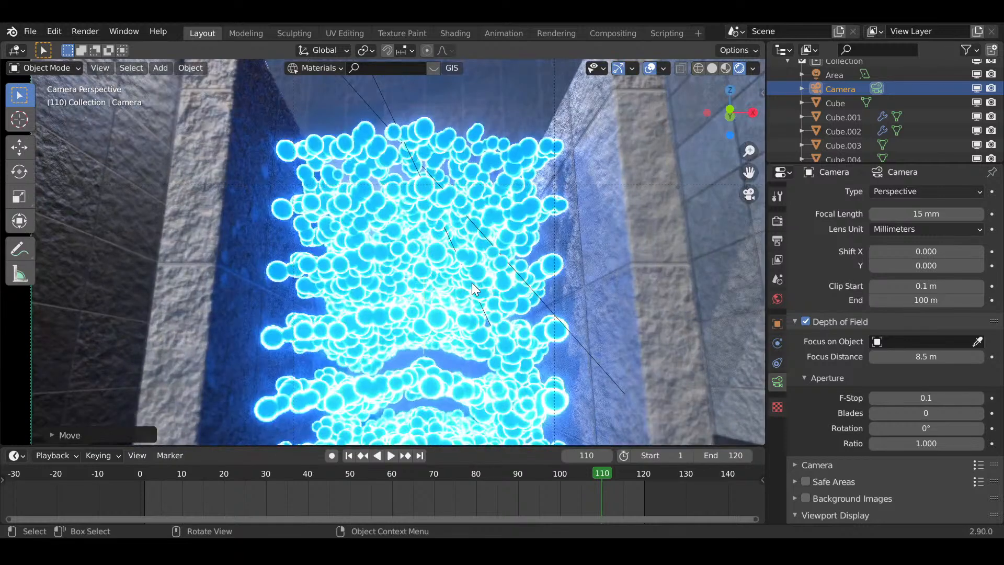
pyautogui.scroll(-3, 472, 283)
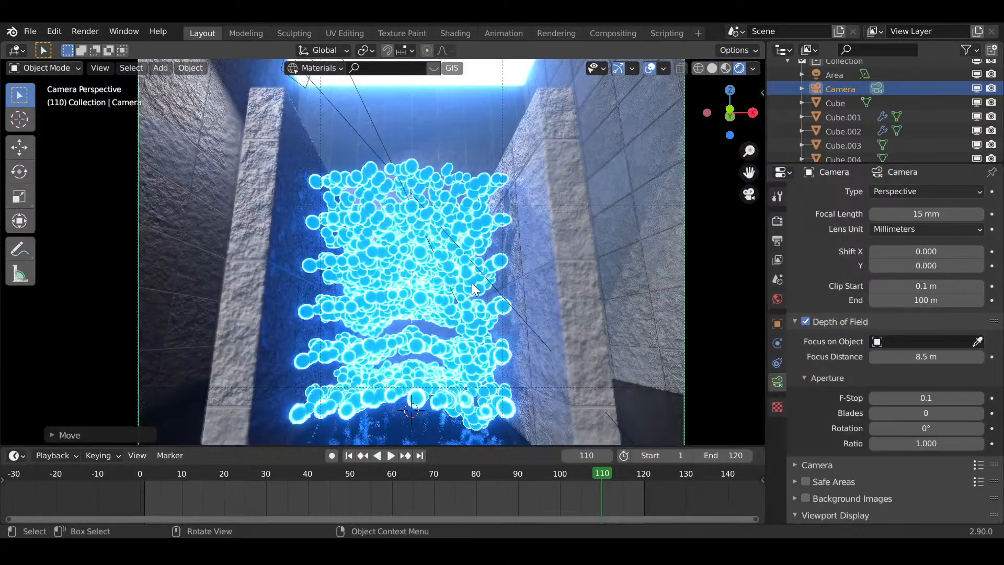
pyautogui.scroll(-2, 472, 285)
pyautogui.click(942, 398)
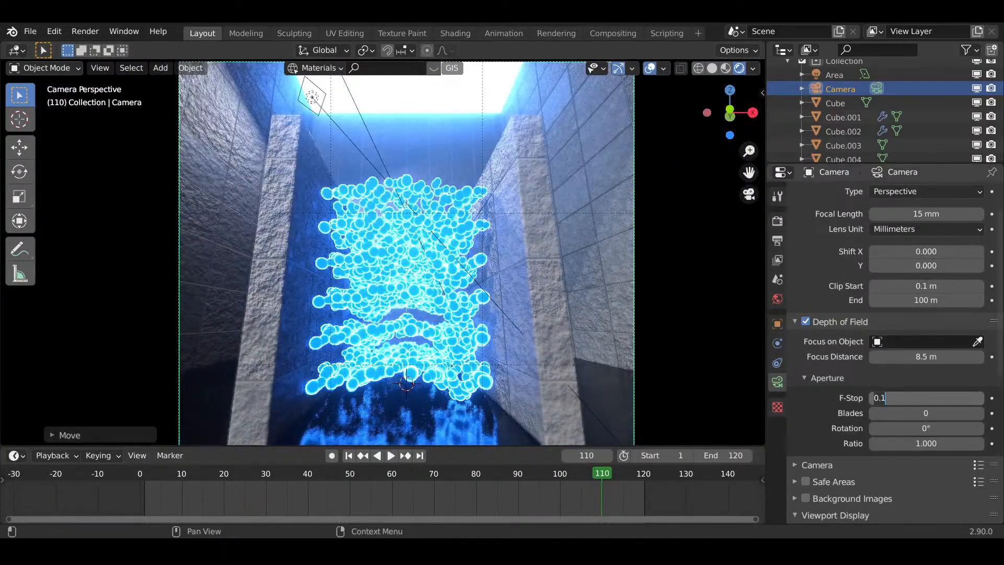
pyautogui.write('.3')
pyautogui.press('Return')
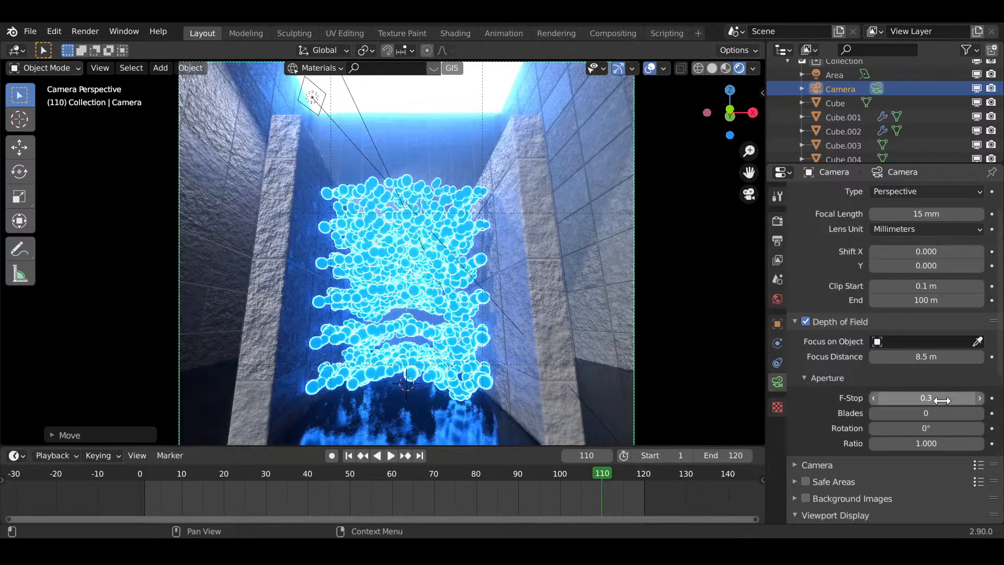
# - Check the whole camera frame and turn off the camera's depth of field
pyautogui.scroll(-4, 553, 296)
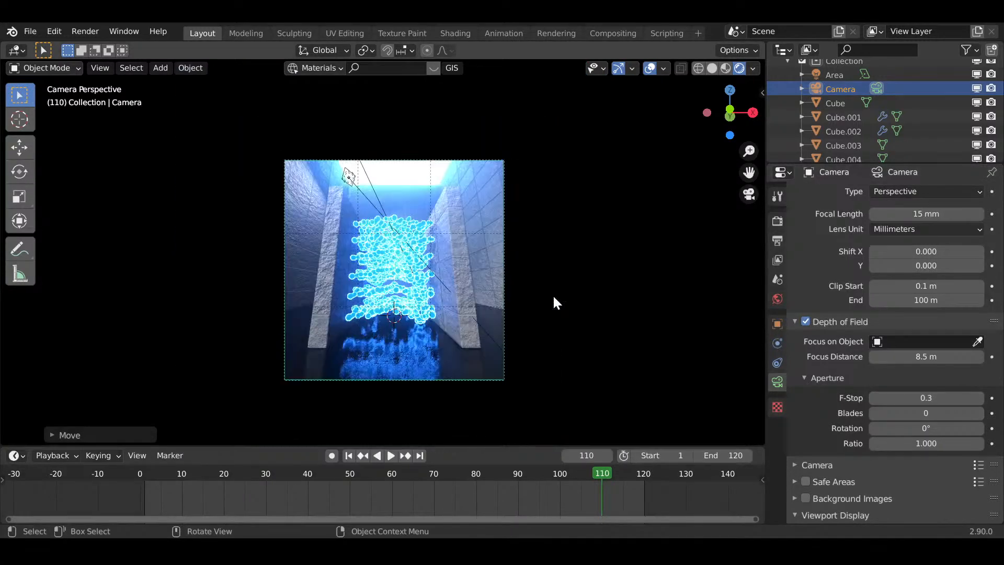
pyautogui.scroll(1, 552, 293)
pyautogui.click(806, 321)
pyautogui.scroll(4, 578, 315)
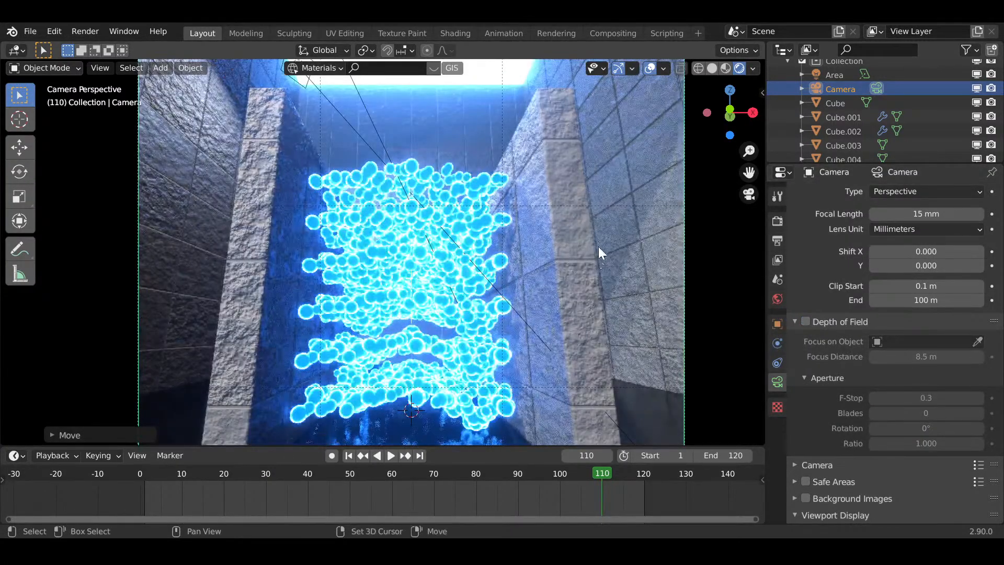
# - Select the dark floor, open its Metal material nodes in the Shading workspace, and look through the camera there
pyautogui.moveTo(598, 247)
pyautogui.mouseDown(button='middle')
pyautogui.moveTo(600, 164)
pyautogui.moveTo(587, 233)
pyautogui.mouseUp(button='middle')
pyautogui.scroll(-2, 517, 330)
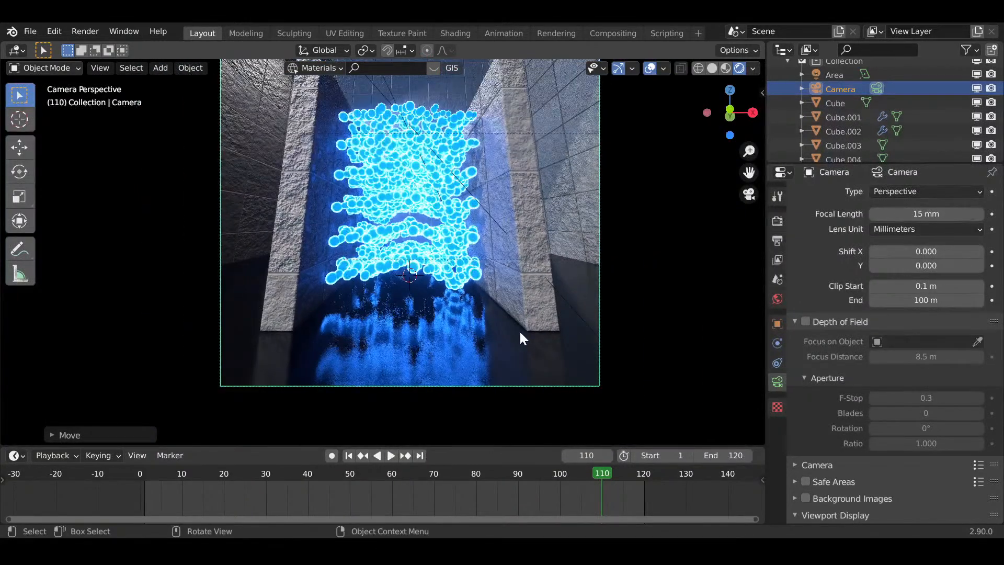
pyautogui.click(519, 330)
pyautogui.scroll(1, 520, 324)
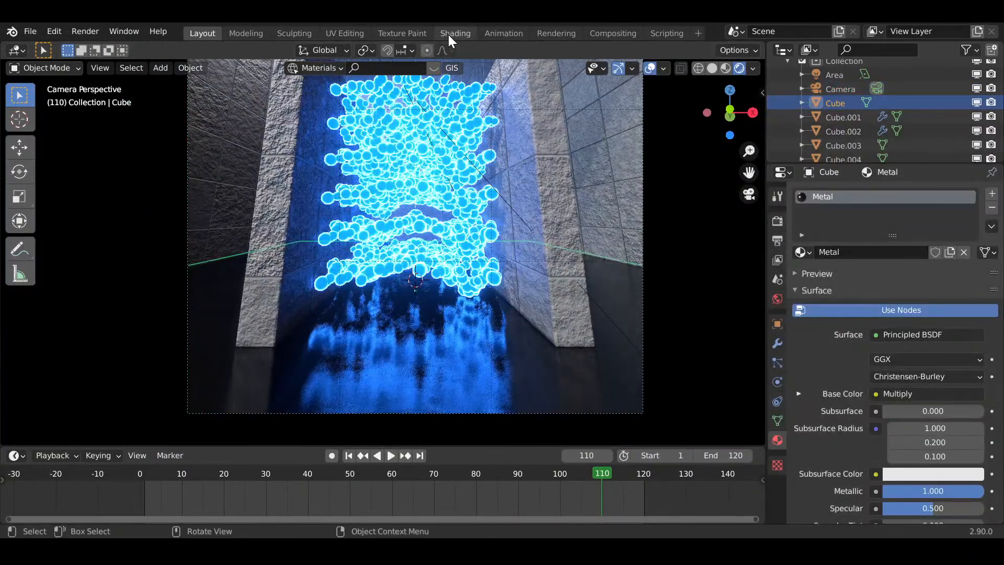
pyautogui.click(448, 35)
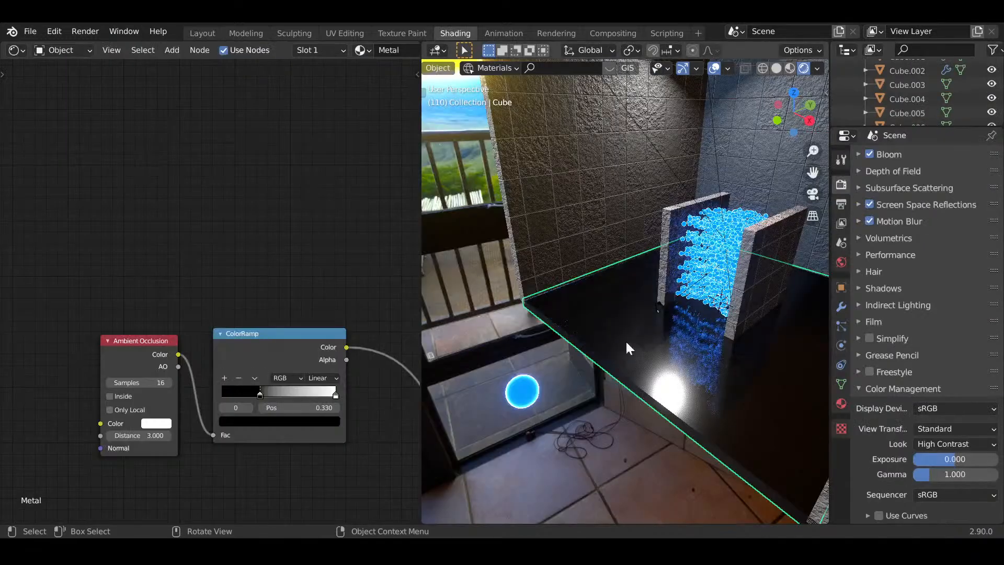
pyautogui.moveTo(625, 340)
pyautogui.mouseDown(button='middle')
pyautogui.moveTo(727, 352)
pyautogui.moveTo(635, 359)
pyautogui.mouseUp(button='middle')
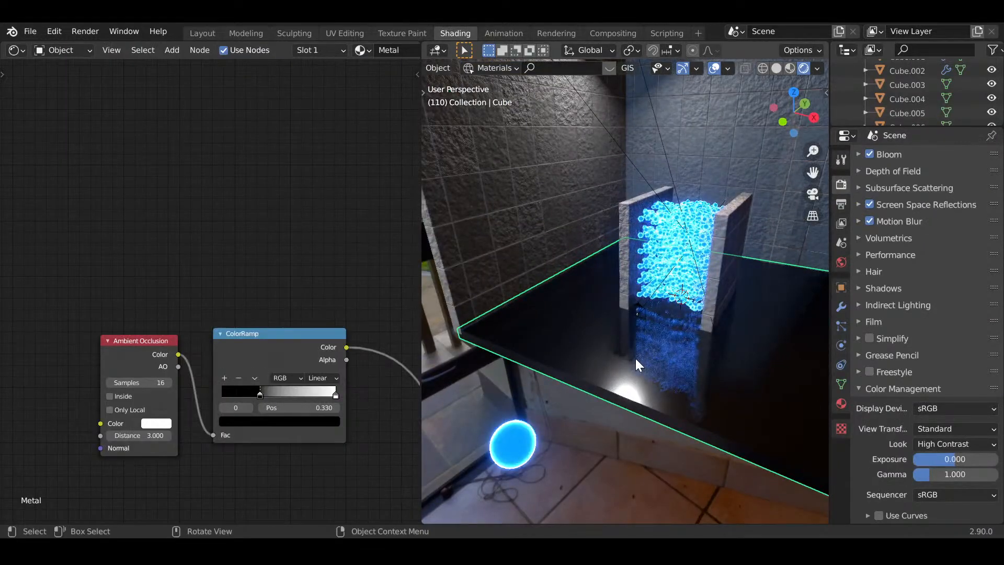
pyautogui.press('KP_0')
pyautogui.scroll(-3, 427, 362)
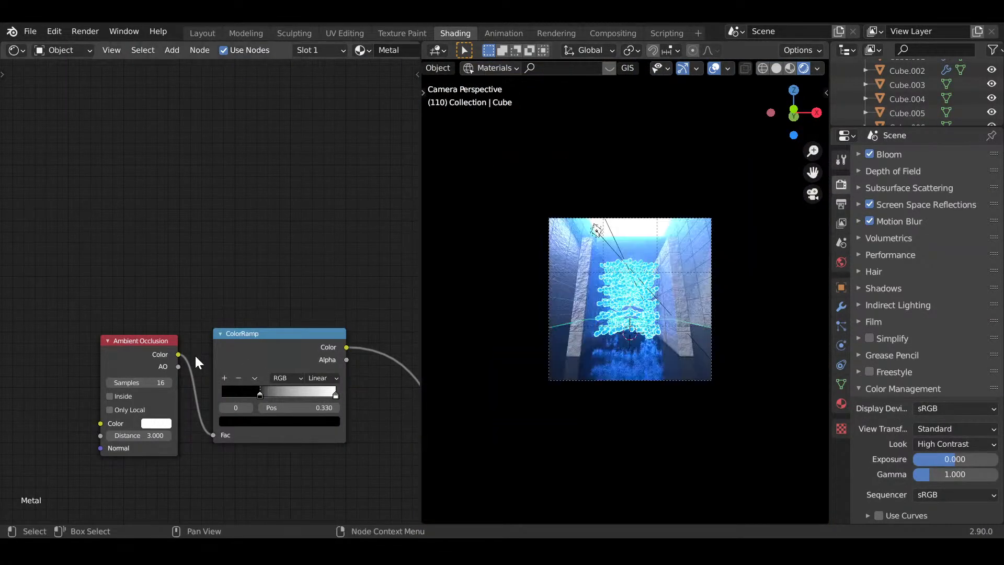
# - Open the Metal material's settings and examine its node chain from Ambient Occlusion through to the Principled BSDF
pyautogui.scroll(-2, 215, 364)
pyautogui.moveTo(258, 379); pyautogui.dragTo(122, 340, button='middle')
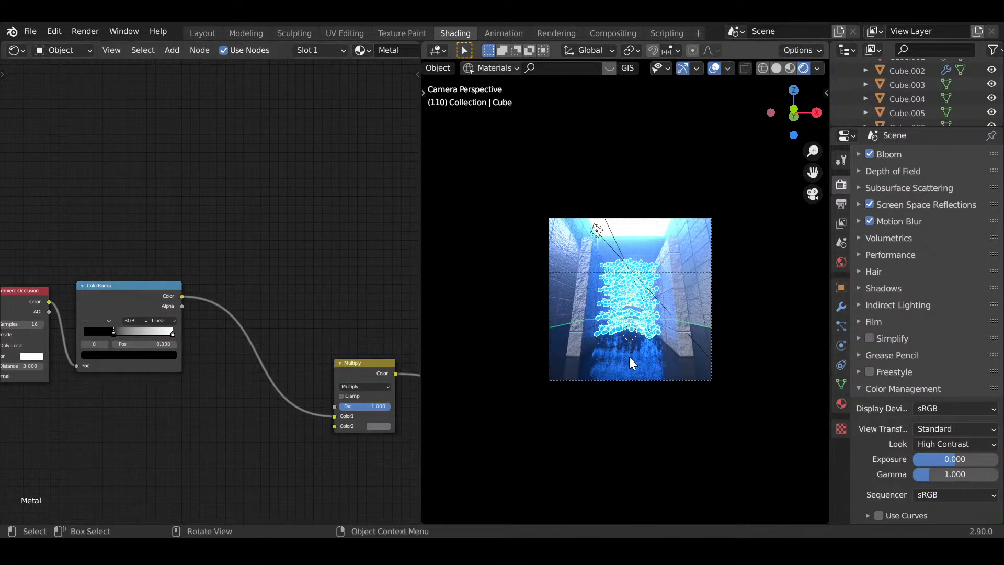
pyautogui.scroll(-3, 292, 397)
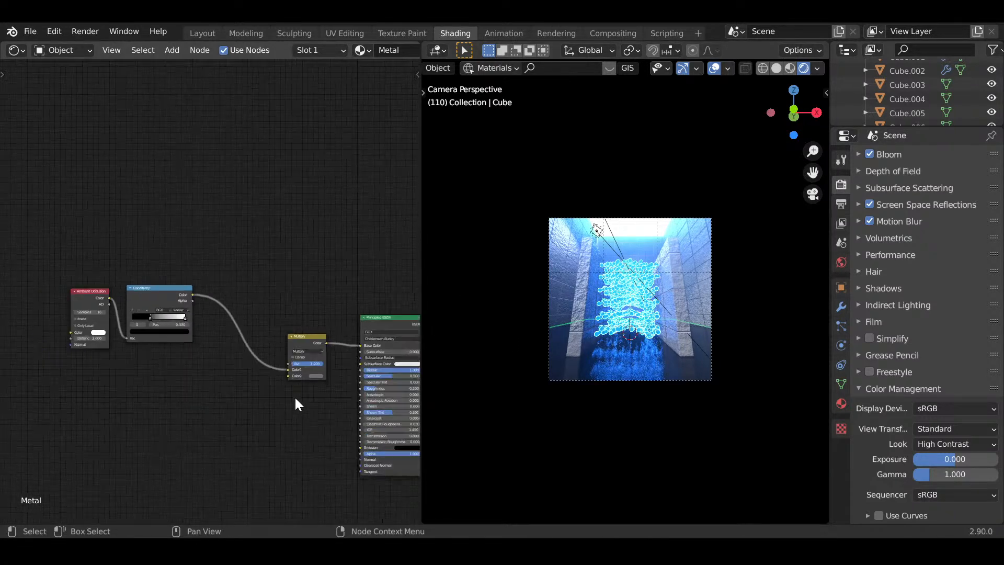
pyautogui.click(841, 403)
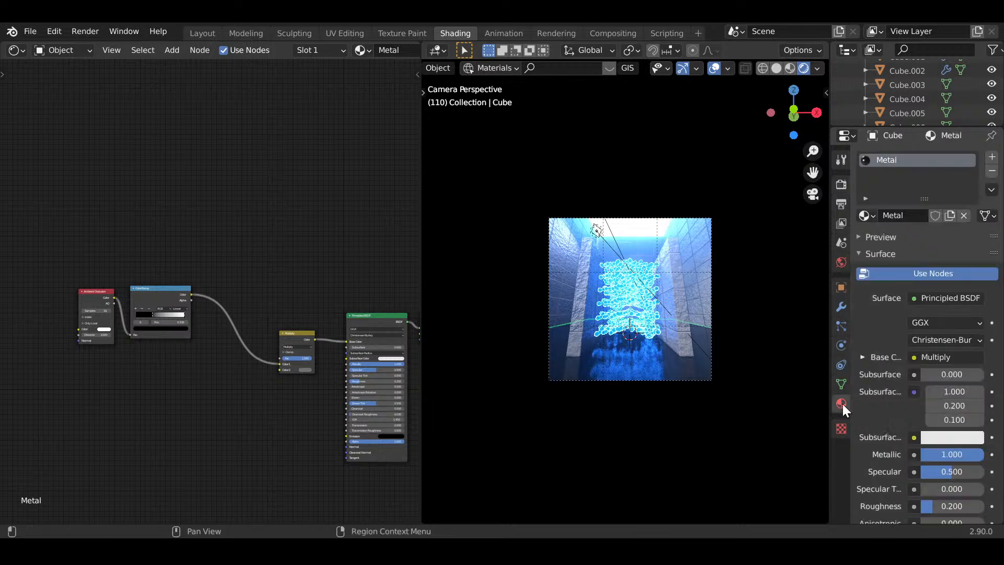
pyautogui.scroll(3, 290, 397)
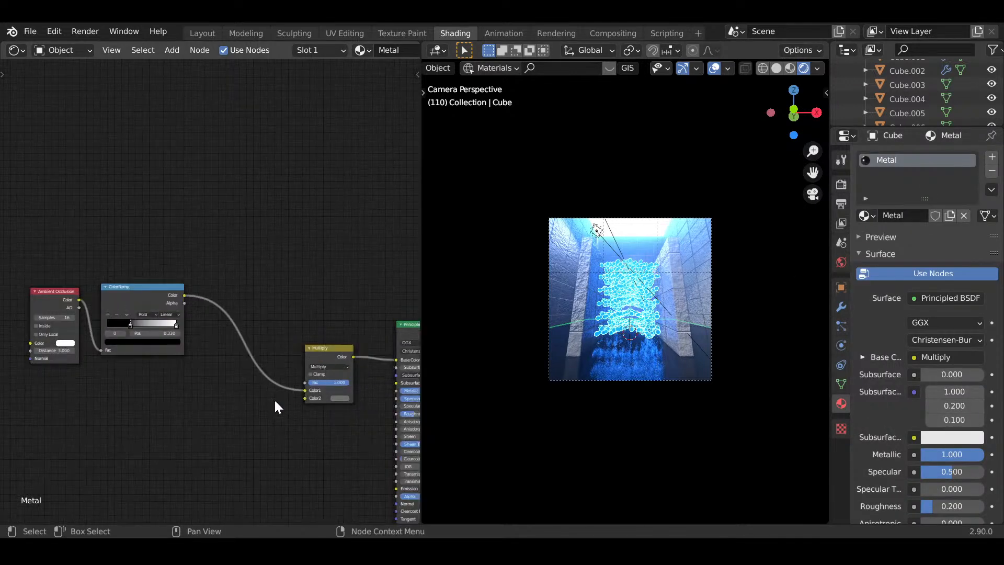
pyautogui.moveTo(228, 394); pyautogui.dragTo(48, 287, button='middle')
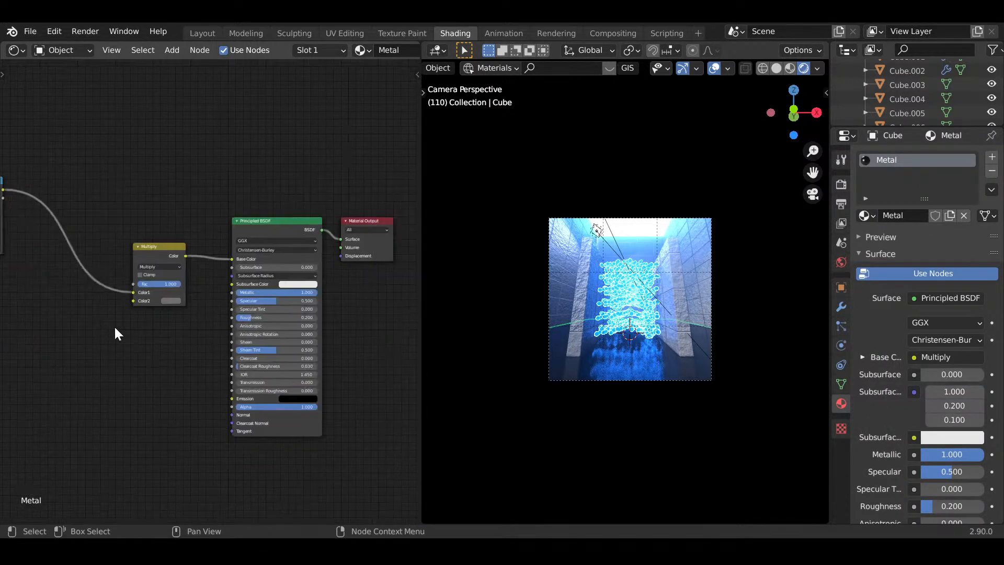
pyautogui.scroll(2, 195, 305)
pyautogui.moveTo(196, 304); pyautogui.dragTo(264, 335, button='middle')
pyautogui.moveTo(232, 429); pyautogui.dragTo(328, 319, button='middle')
pyautogui.scroll(2, 289, 353)
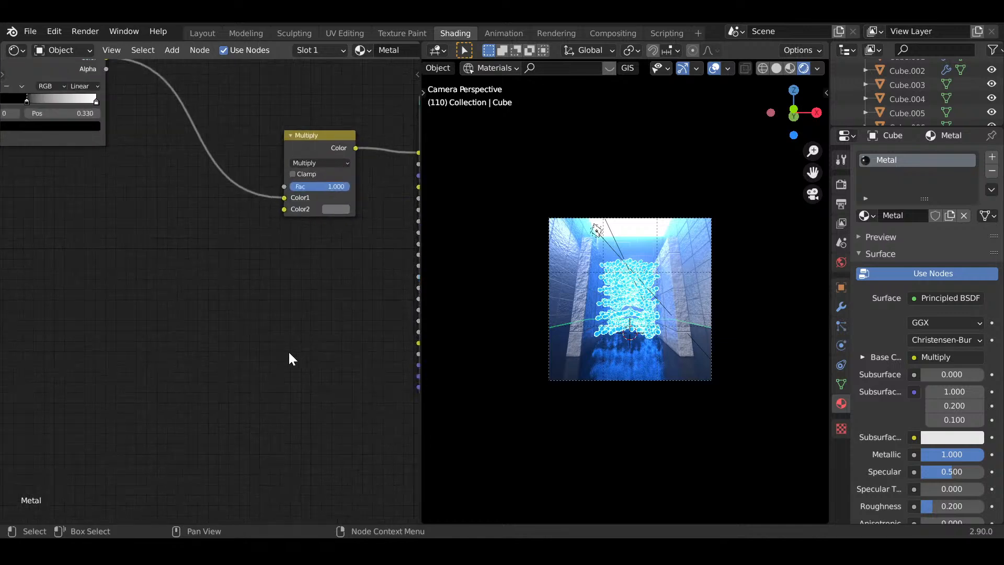
# - Set the roughness of the Metal material's Principled BSDF to 0.15
pyautogui.moveTo(289, 353); pyautogui.dragTo(146, 332, button='middle')
pyautogui.scroll(2, 144, 326)
pyautogui.scroll(5, 564, 162)
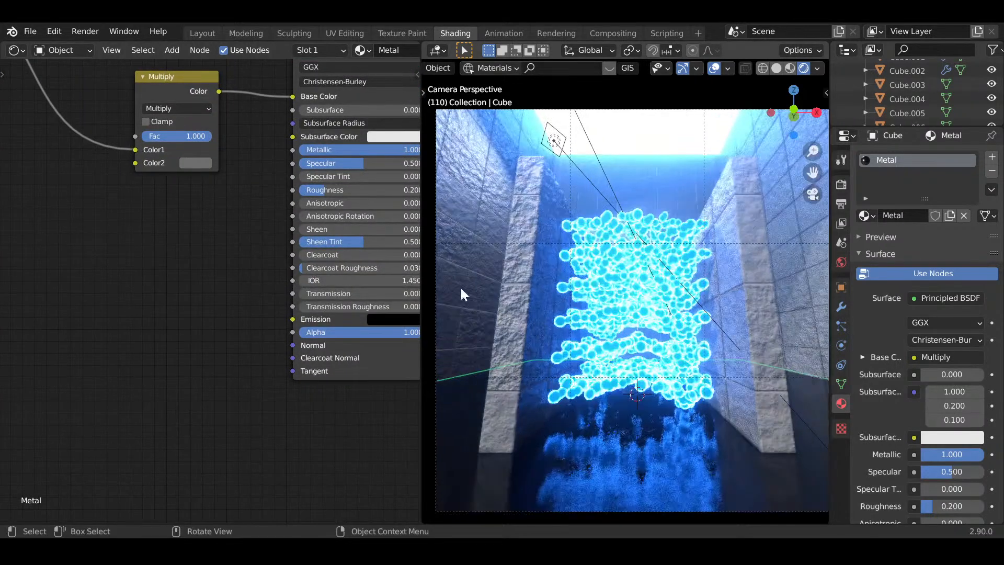
pyautogui.keyDown('shift'); pyautogui.moveTo(272, 299); pyautogui.dragTo(221, 318, button='middle'); pyautogui.keyUp('shift')
pyautogui.keyDown('shift'); pyautogui.moveTo(312, 220); pyautogui.dragTo(326, 199, button='middle'); pyautogui.keyUp('shift')
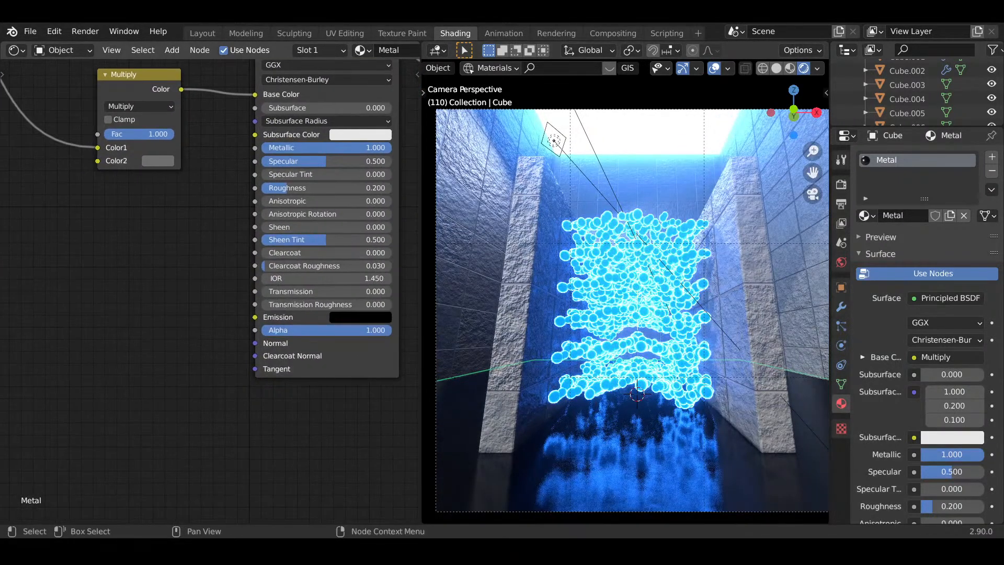
pyautogui.click(327, 200)
pyautogui.click(302, 186)
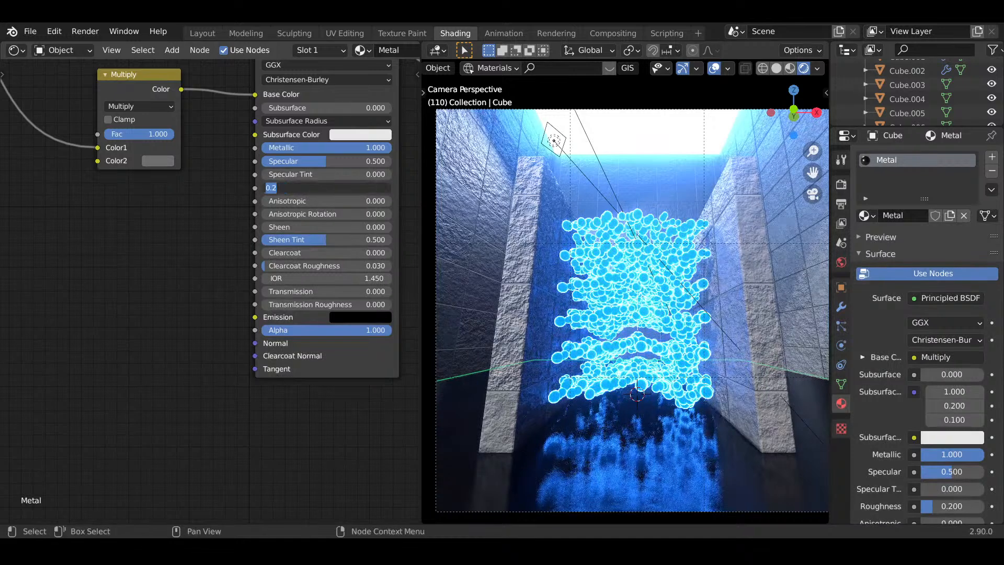
pyautogui.write('0.15')
pyautogui.press('Return')
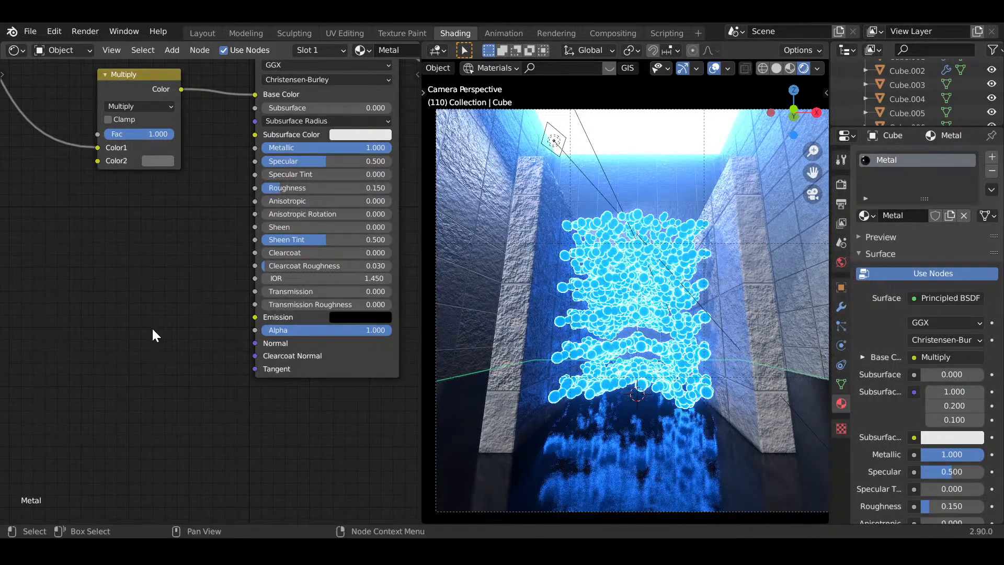
# - Add a Bump node and connect its Normal output to the Normal input of the Principled BSDF
pyautogui.hotkey('shift', 'a')
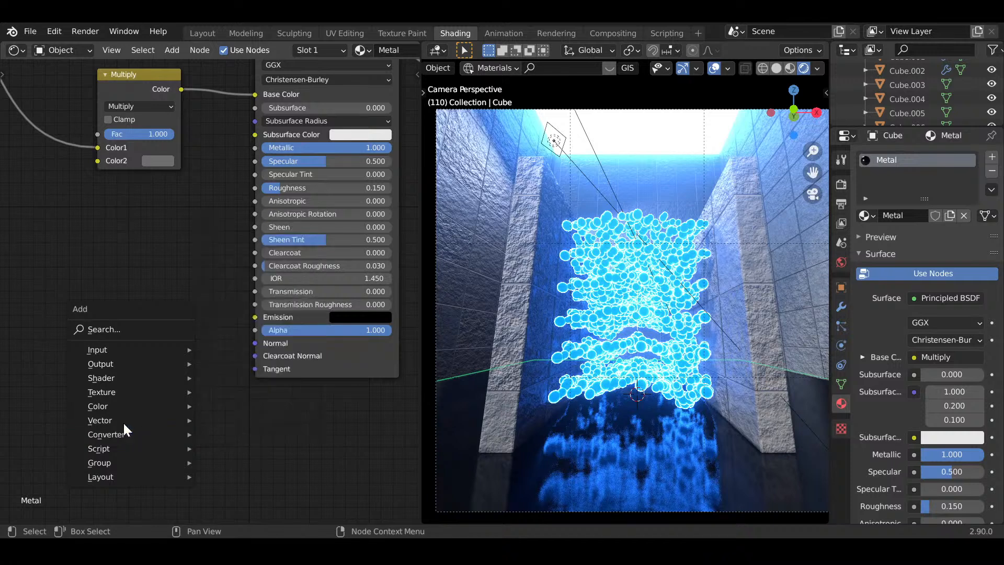
pyautogui.moveTo(126, 421)
pyautogui.click(229, 296)
pyautogui.click(76, 334)
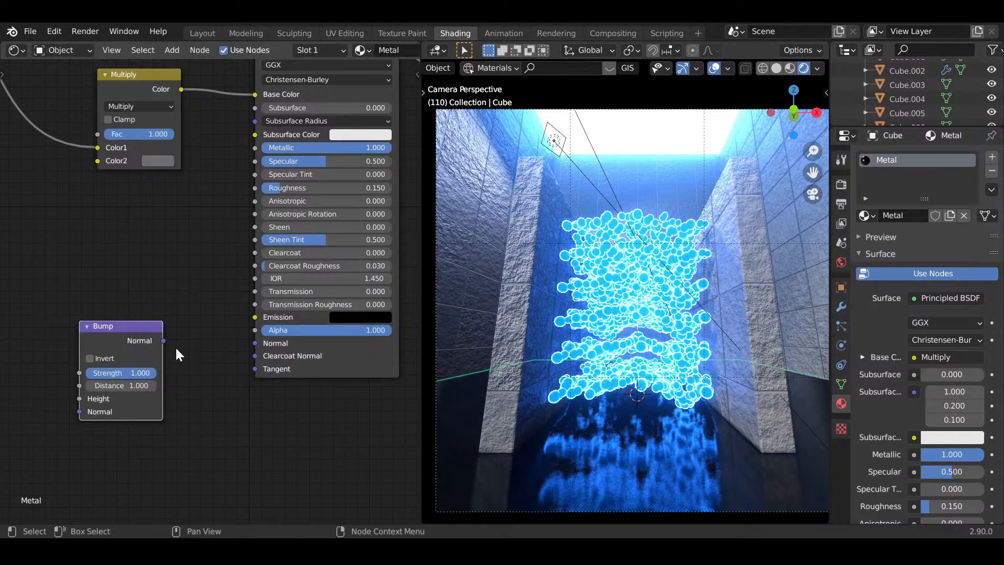
pyautogui.moveTo(163, 341); pyautogui.dragTo(231, 355)
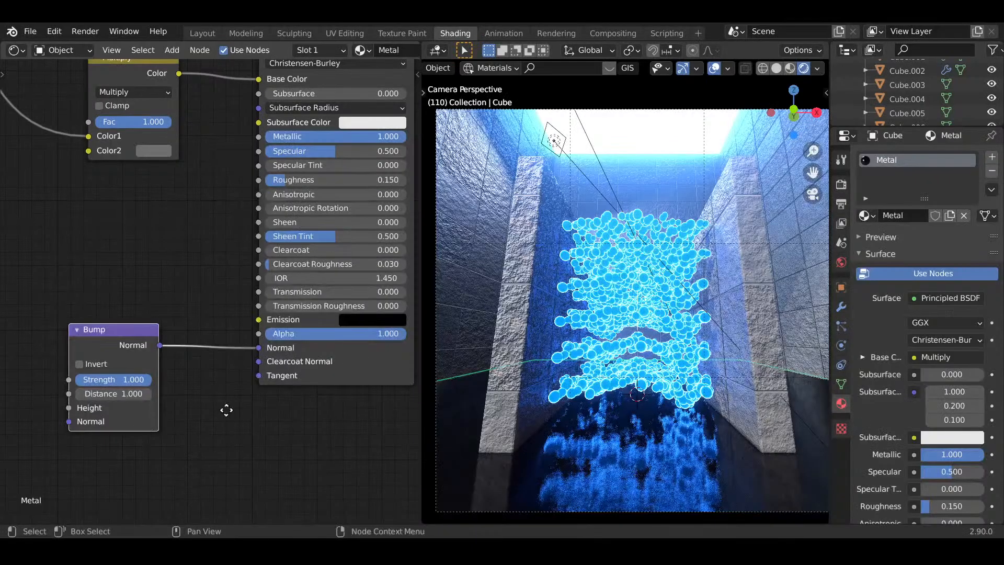
# - Add a Noise Texture node and connect its Color output to the Height input of the Bump node
pyautogui.moveTo(224, 408)
pyautogui.mouseDown(button='middle')
pyautogui.moveTo(127, 392)
pyautogui.moveTo(223, 439)
pyautogui.moveTo(275, 445)
pyautogui.mouseUp(button='middle')
pyautogui.hotkey('shift', 'a')
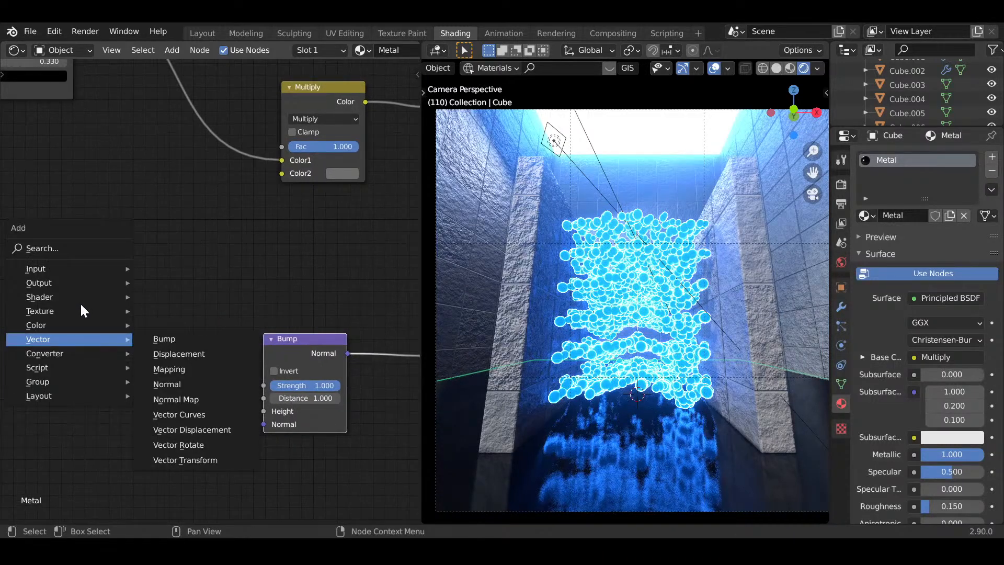
pyautogui.moveTo(78, 309)
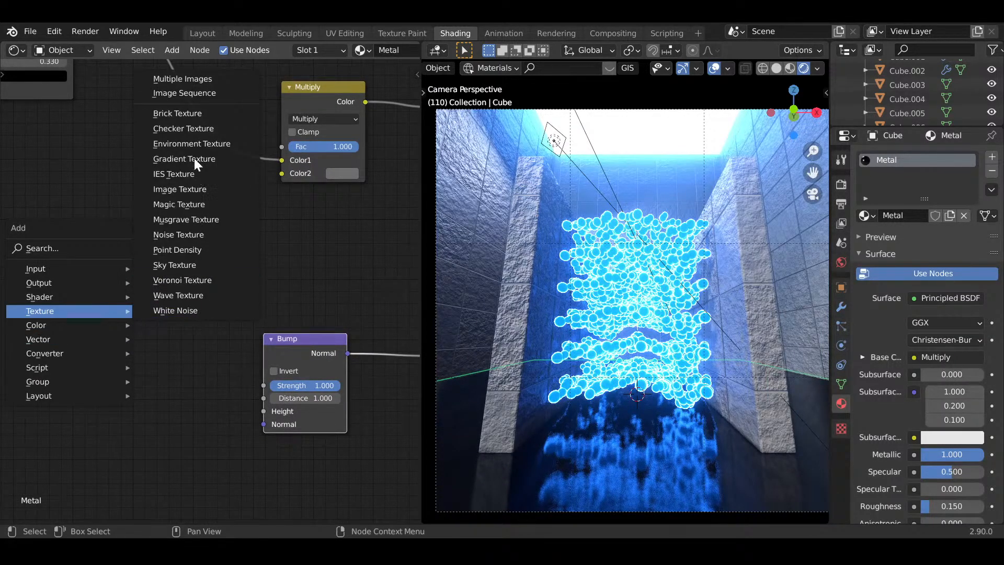
pyautogui.click(199, 236)
pyautogui.click(119, 395)
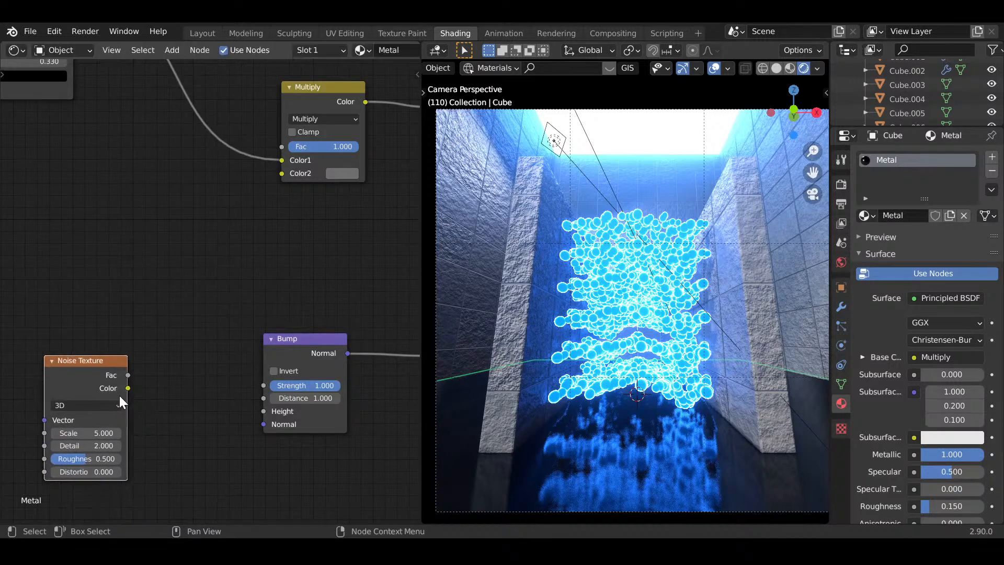
pyautogui.moveTo(263, 411)
pyautogui.mouseDown()
pyautogui.moveTo(147, 388)
pyautogui.moveTo(262, 428)
pyautogui.mouseUp()
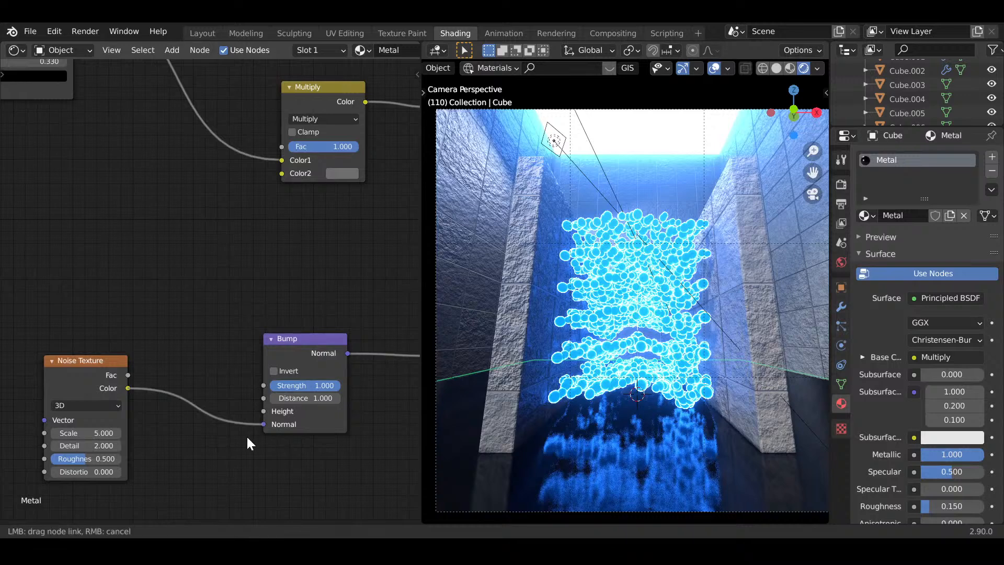
pyautogui.moveTo(128, 388); pyautogui.dragTo(264, 412)
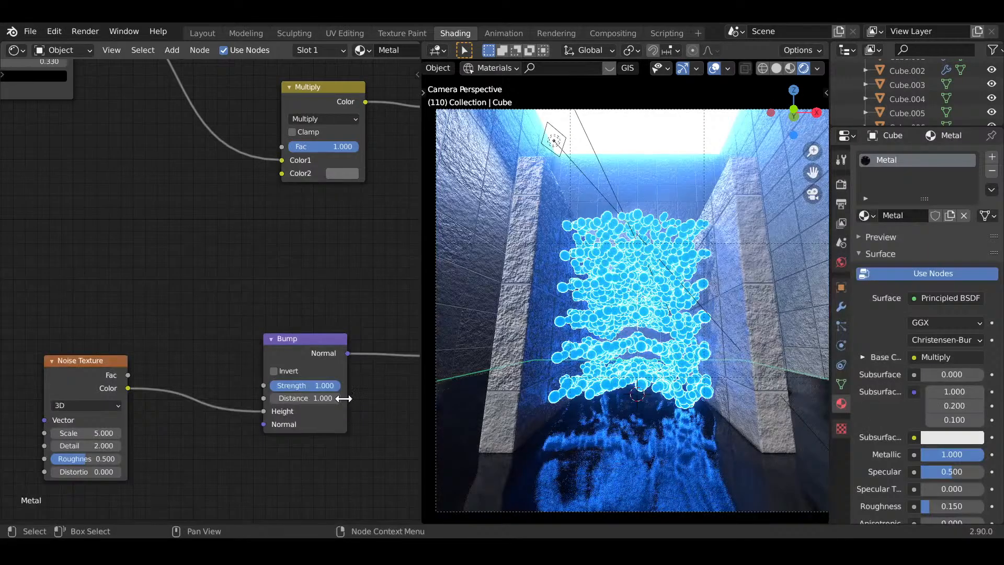
# - Try a Bump strength of 0.1, and raise it to 0.5
pyautogui.click(316, 385)
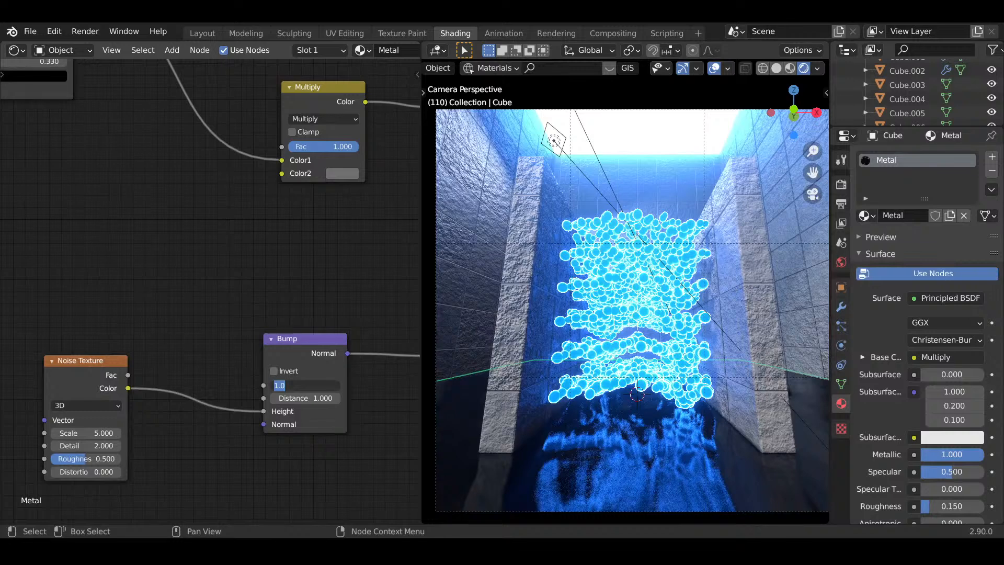
pyautogui.write('0.1')
pyautogui.press('Return')
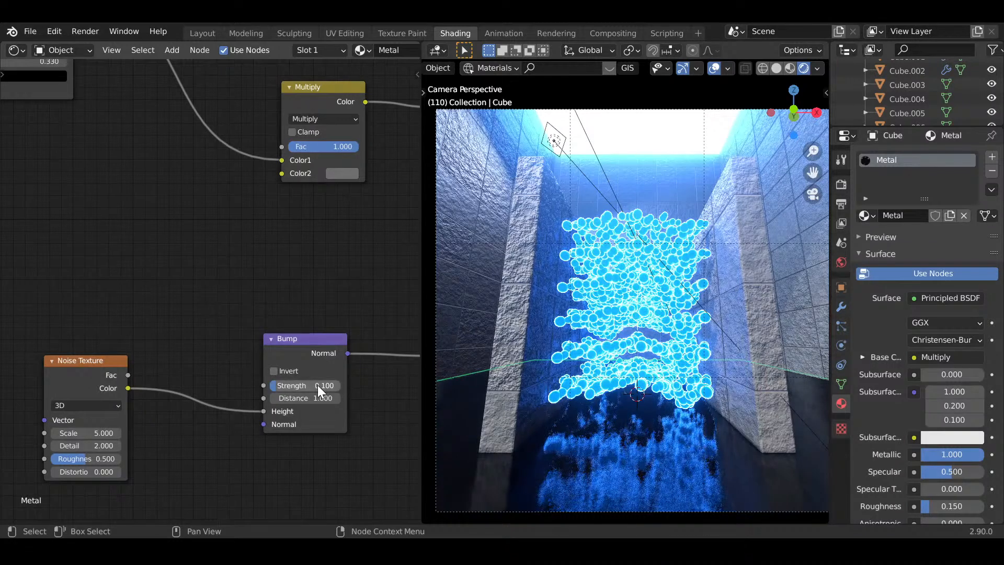
pyautogui.click(318, 386)
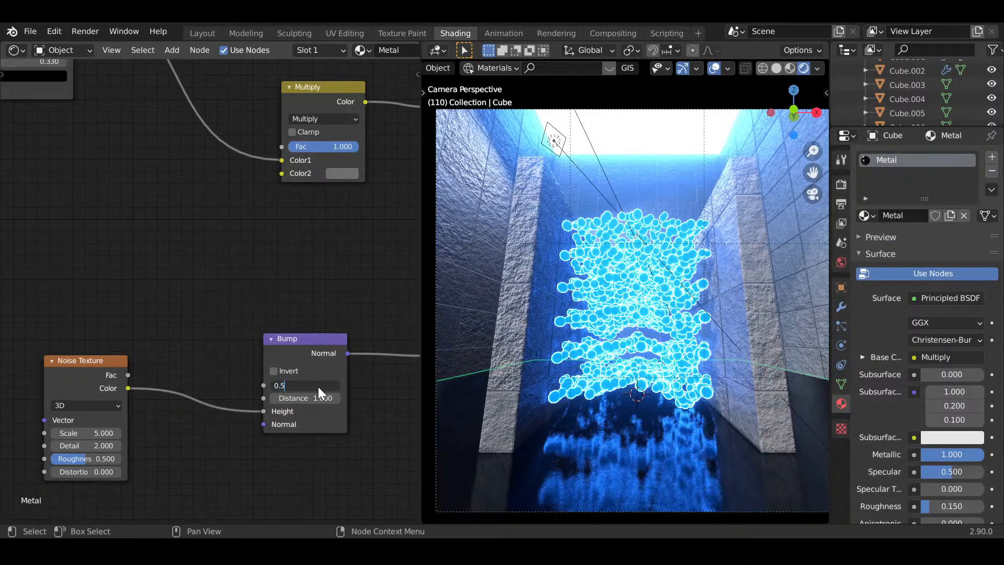
pyautogui.press('Return')
# - Set the Noise Texture's scale to 10, and try a detail of 4 before reducing it to 3
pyautogui.click(83, 433)
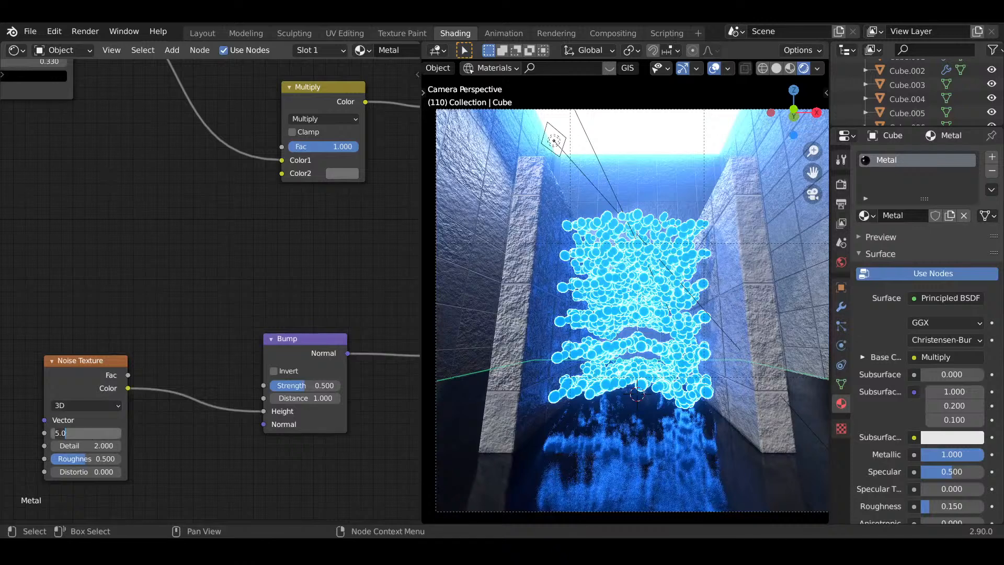
pyautogui.press('Return')
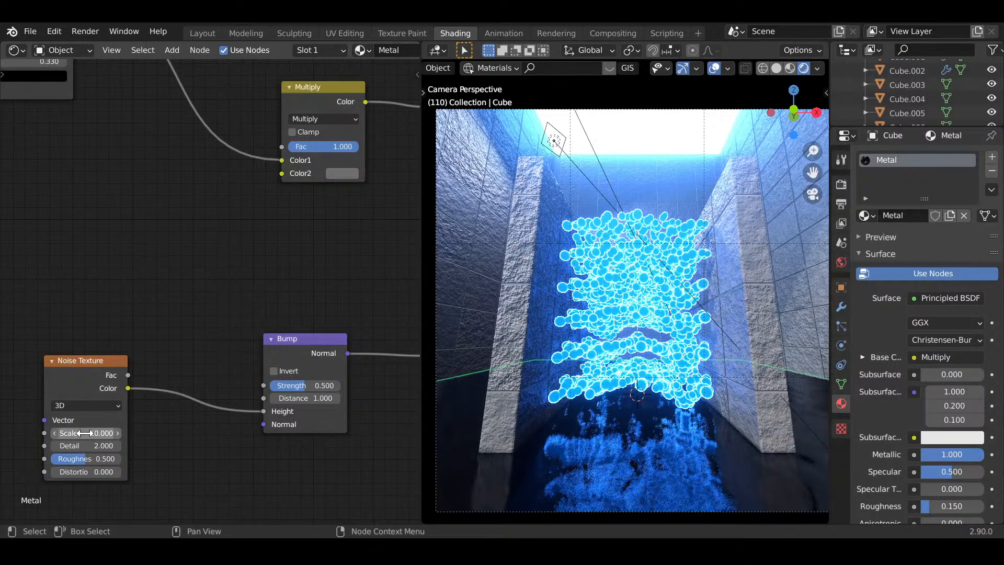
pyautogui.click(87, 444)
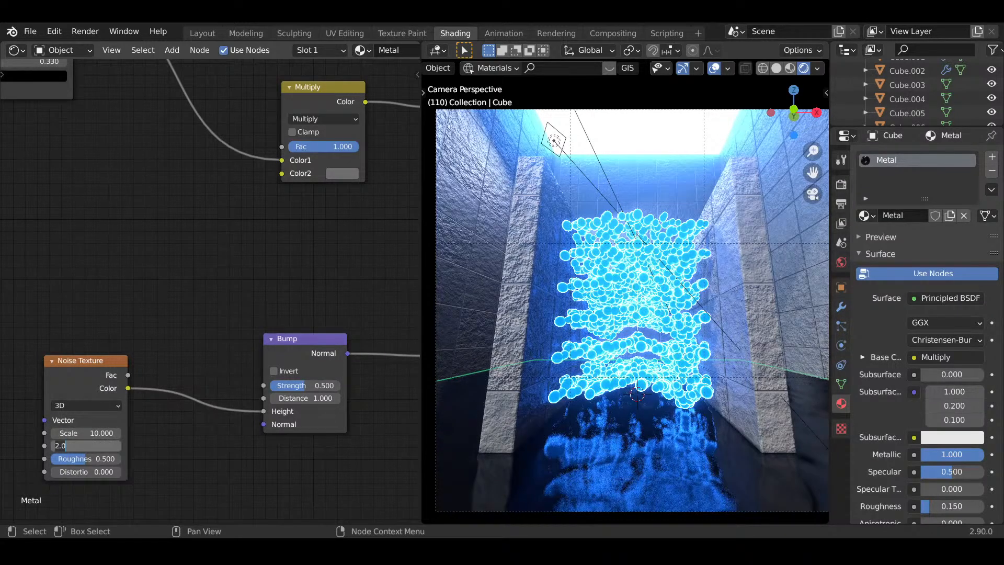
pyautogui.write('4')
pyautogui.press('Return')
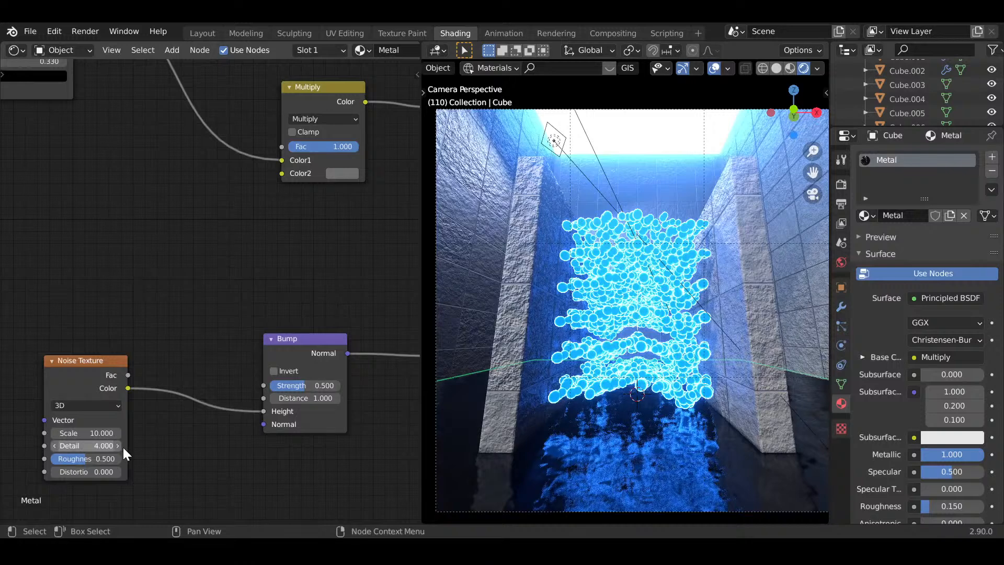
pyautogui.click(110, 444)
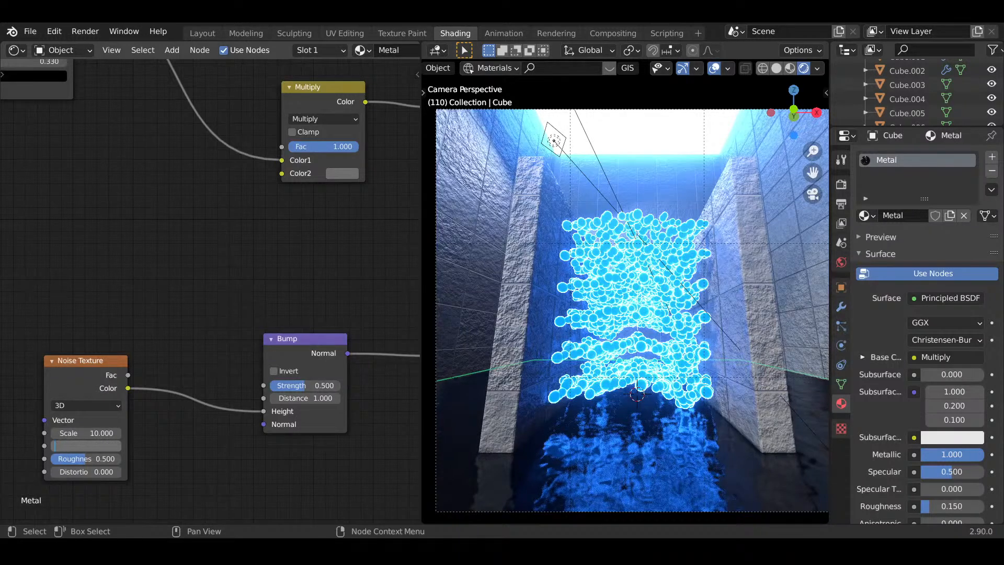
pyautogui.write('3')
pyautogui.press('Return')
# - Set the Noise Texture's distortion to 0.5 and its scale to 20
pyautogui.click(94, 472)
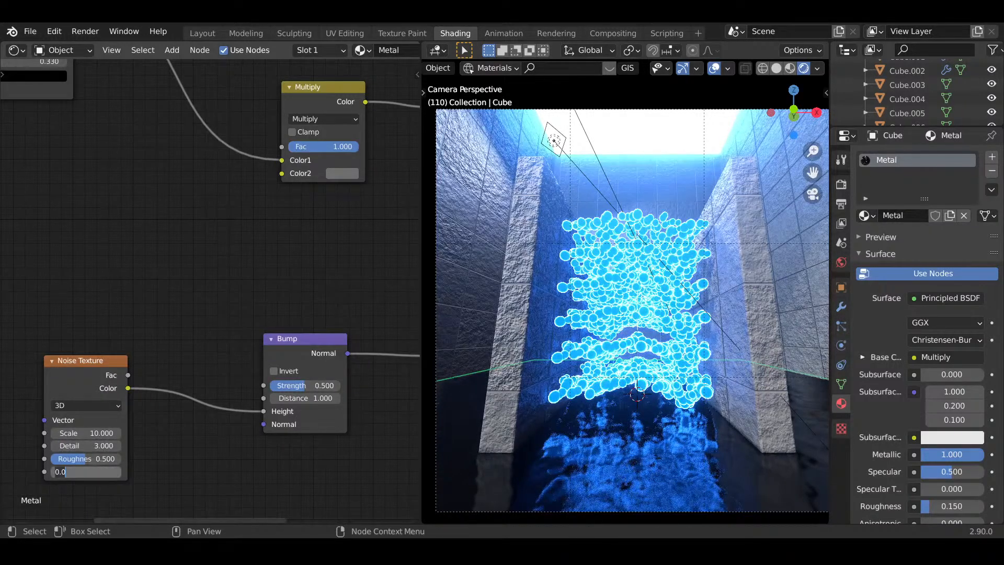
pyautogui.press('Return')
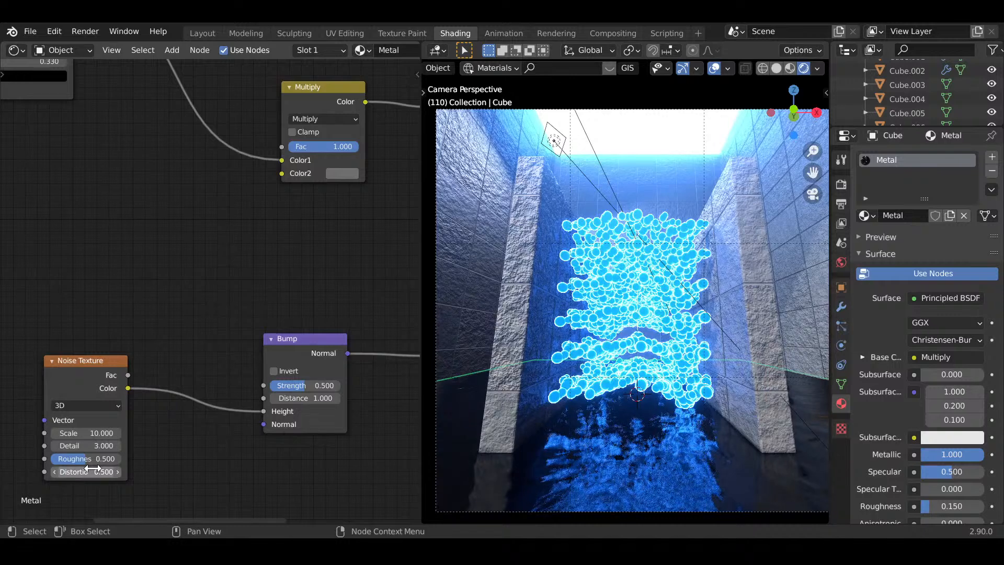
pyautogui.click(105, 433)
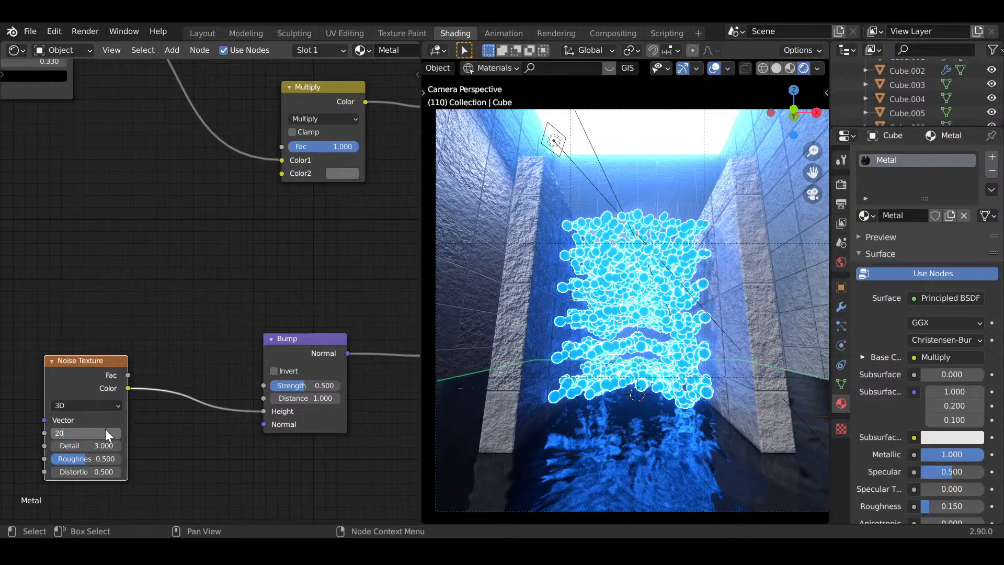
pyautogui.write('20')
pyautogui.press('Return')
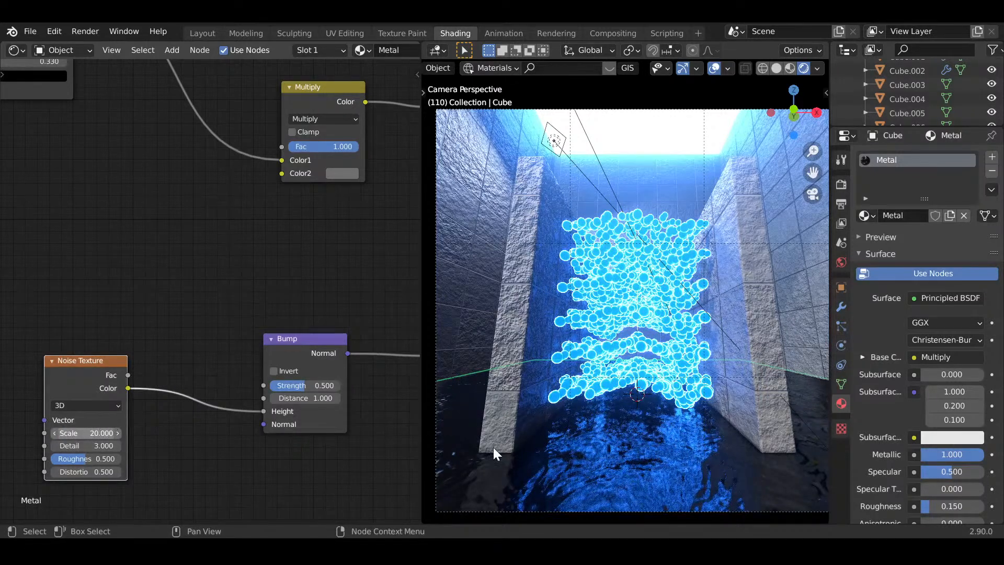
# - Inspect the floor's ripples up close beside the stone pillar, and set the Bump strength to 0.2
pyautogui.scroll(-2, 625, 432)
pyautogui.scroll(3, 727, 439)
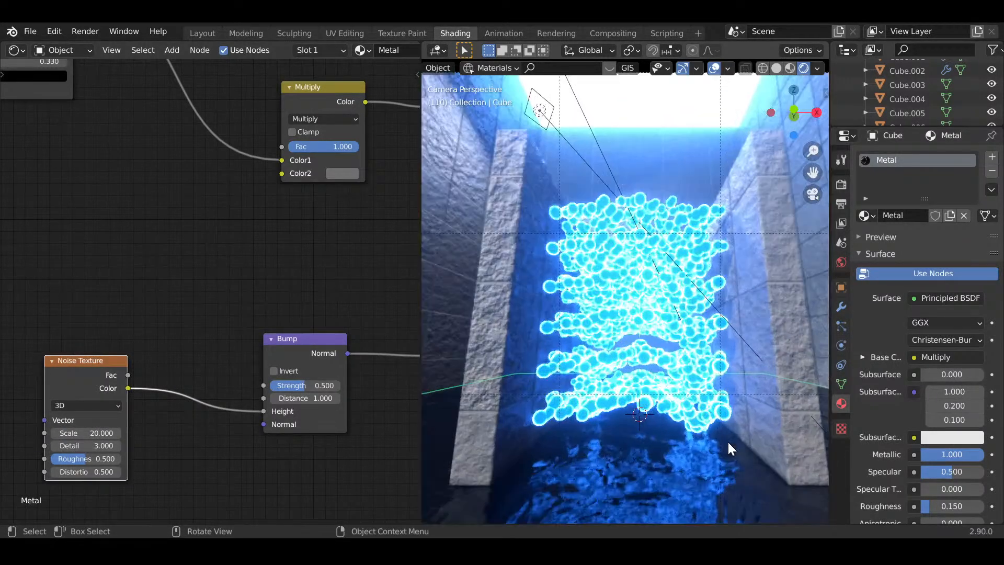
pyautogui.keyDown('shift'); pyautogui.moveTo(727, 440); pyautogui.dragTo(578, 327, button='middle'); pyautogui.keyUp('shift')
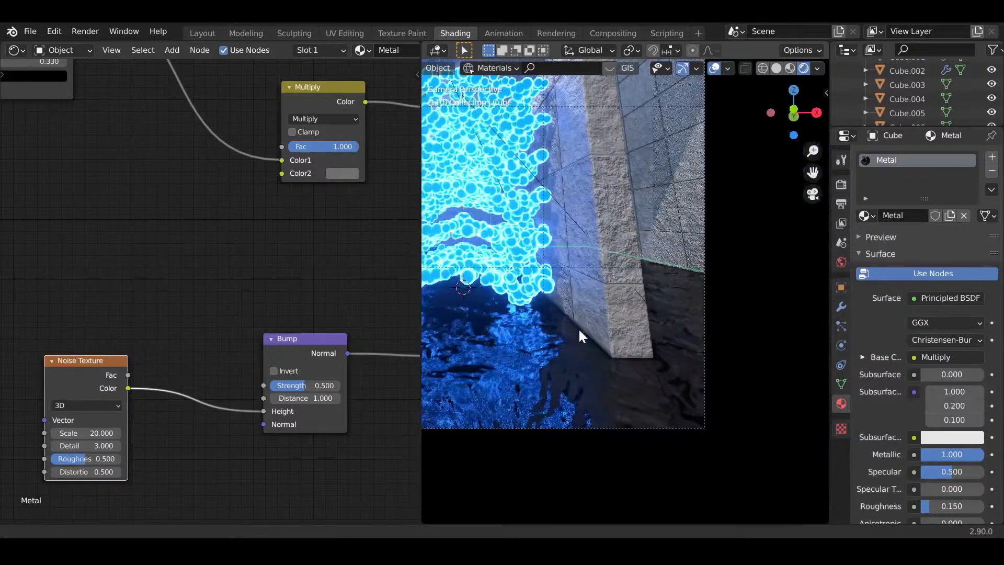
pyautogui.scroll(1, 652, 408)
pyautogui.scroll(1, 652, 408)
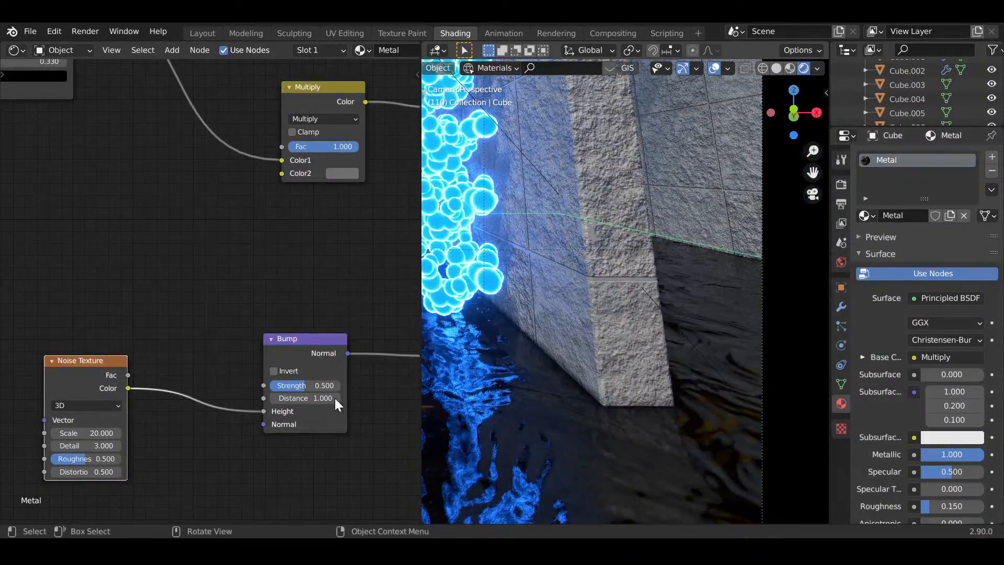
pyautogui.doubleClick(309, 386)
pyautogui.write('0.')
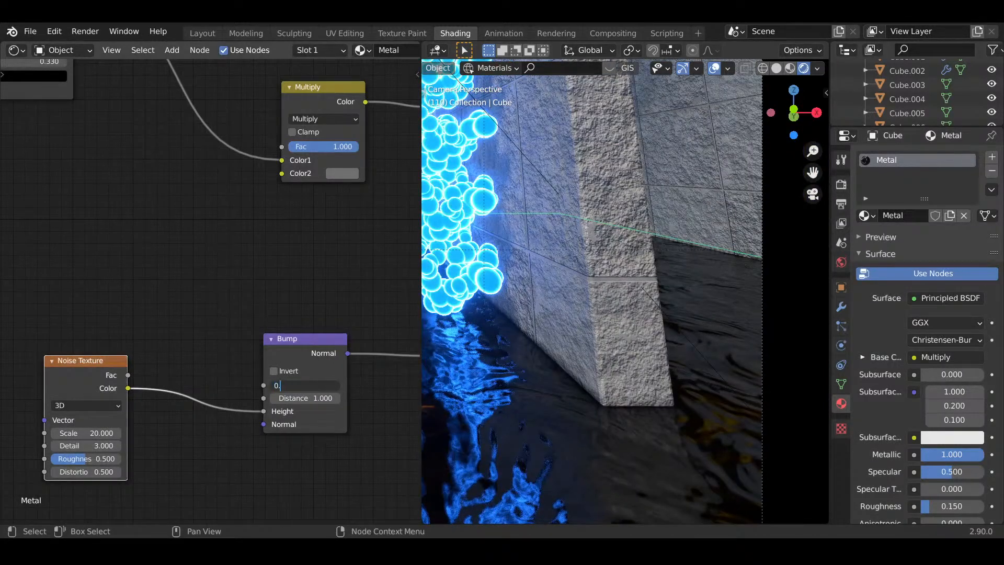
pyautogui.write('2')
pyautogui.press('Return')
pyautogui.scroll(-1, 568, 447)
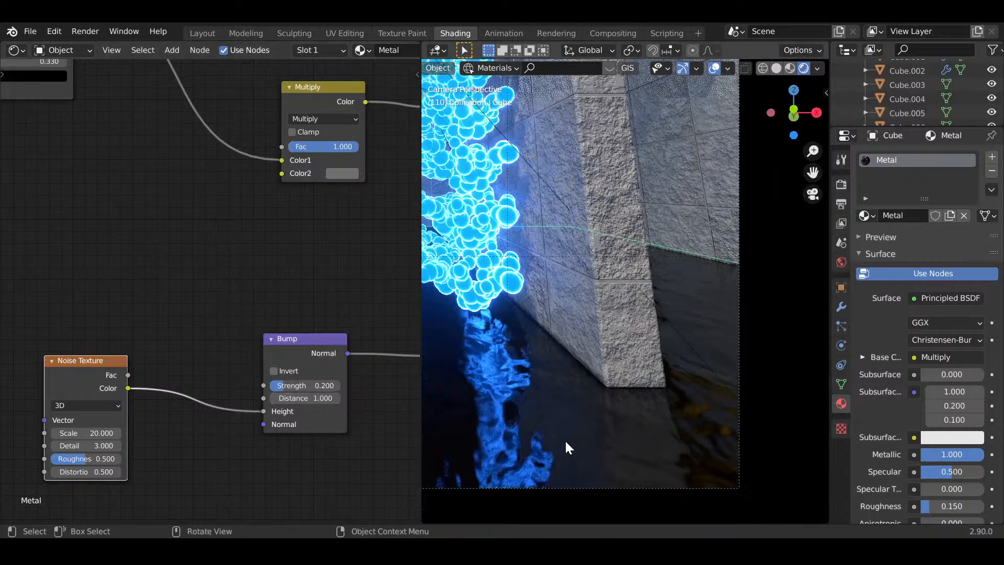
# - Switch to the Layout workspace and show the whole room in solid shading from outside the camera view
pyautogui.scroll(-4, 661, 439)
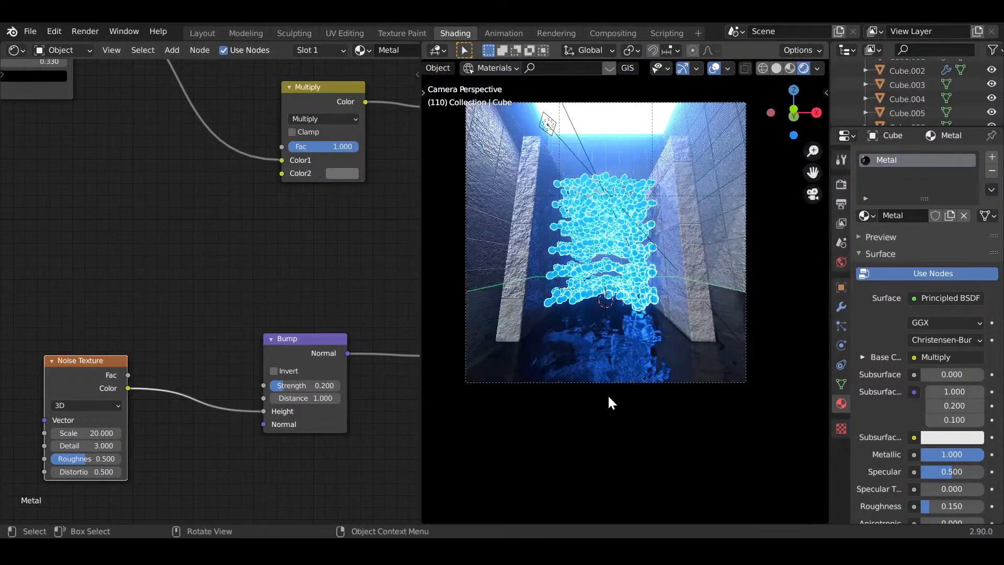
pyautogui.scroll(3, 622, 432)
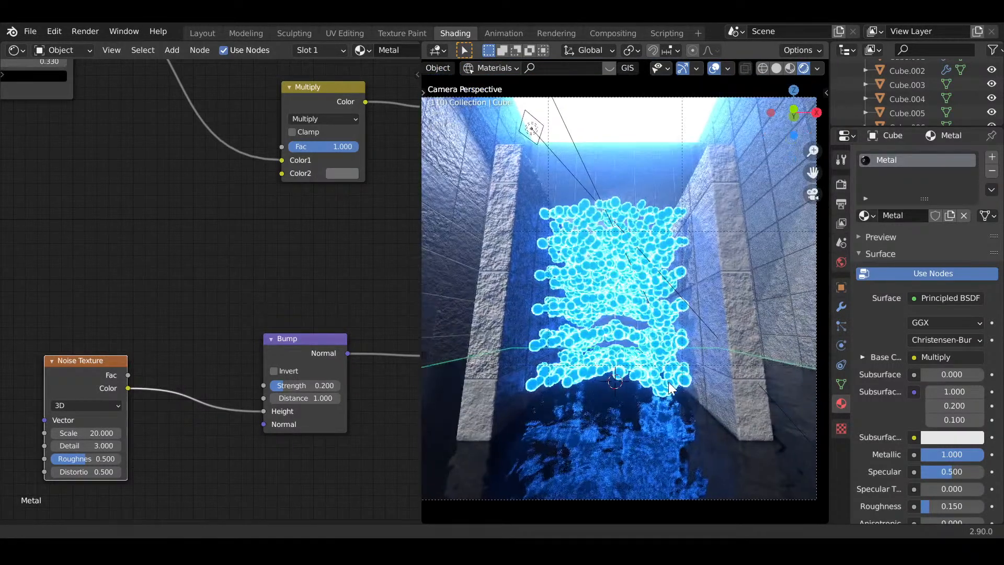
pyautogui.keyDown('shift'); pyautogui.moveTo(668, 381); pyautogui.dragTo(664, 388, button='middle'); pyautogui.keyUp('shift')
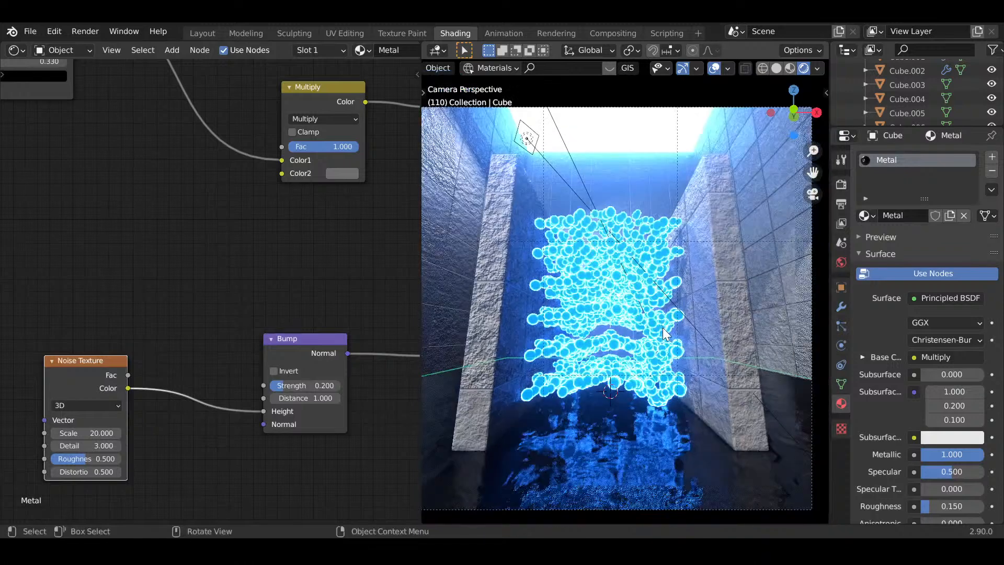
pyautogui.click(210, 33)
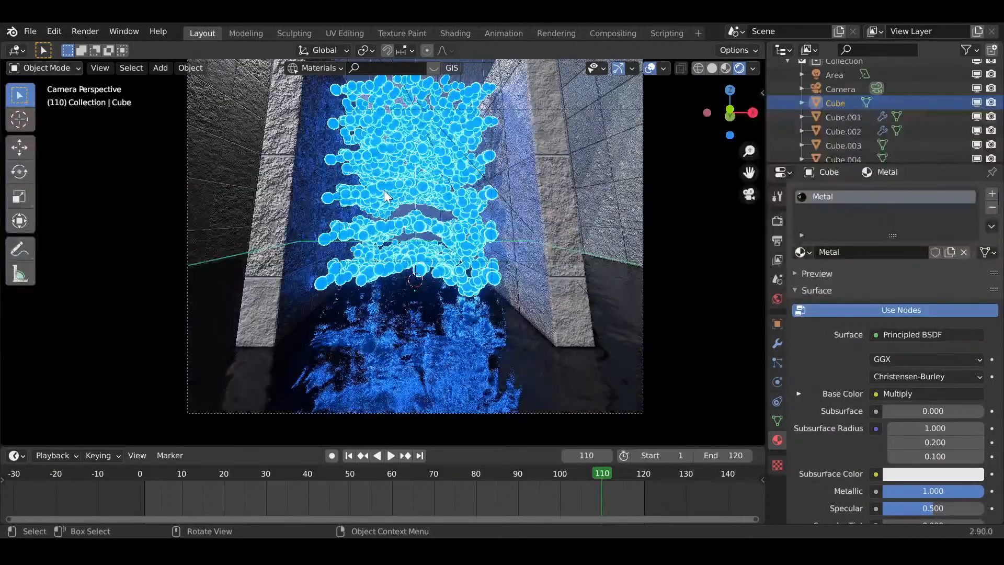
pyautogui.scroll(-2, 387, 200)
pyautogui.keyDown('shift'); pyautogui.moveTo(387, 199); pyautogui.dragTo(386, 272, button='middle'); pyautogui.keyUp('shift')
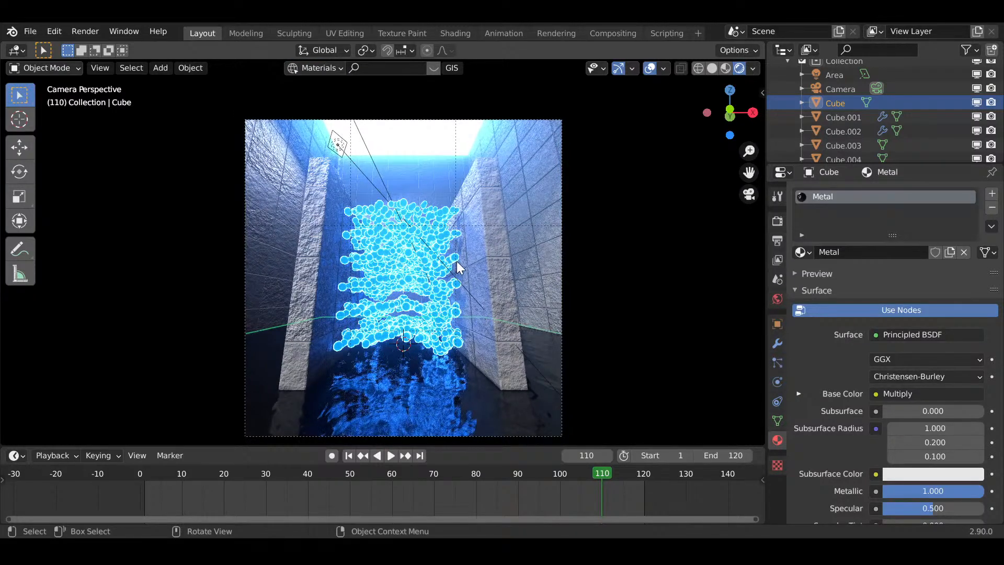
pyautogui.moveTo(420, 338)
pyautogui.mouseDown(button='middle')
pyautogui.moveTo(410, 349)
pyautogui.moveTo(422, 340)
pyautogui.mouseUp(button='middle')
pyautogui.scroll(-9, 439, 331)
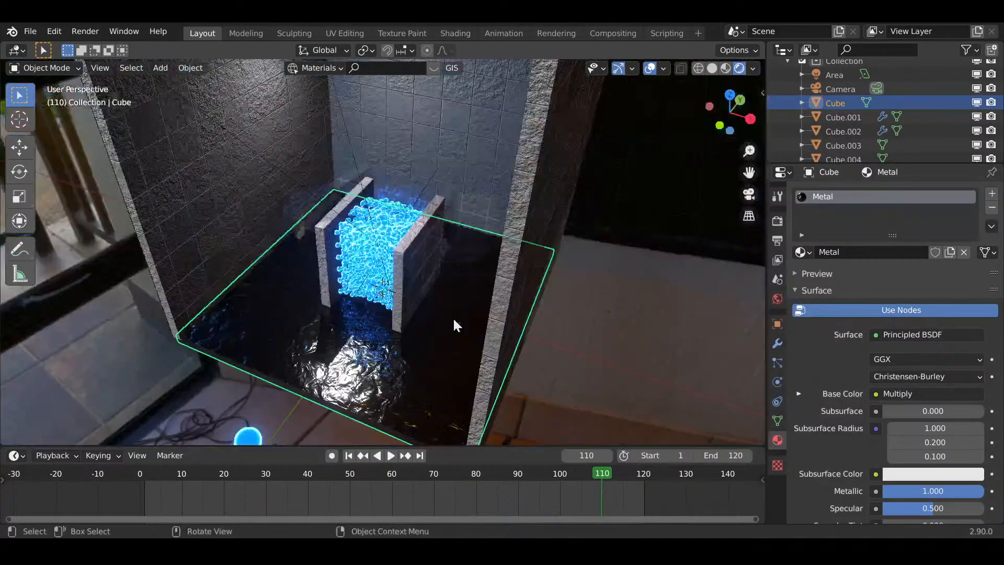
pyautogui.press('z')
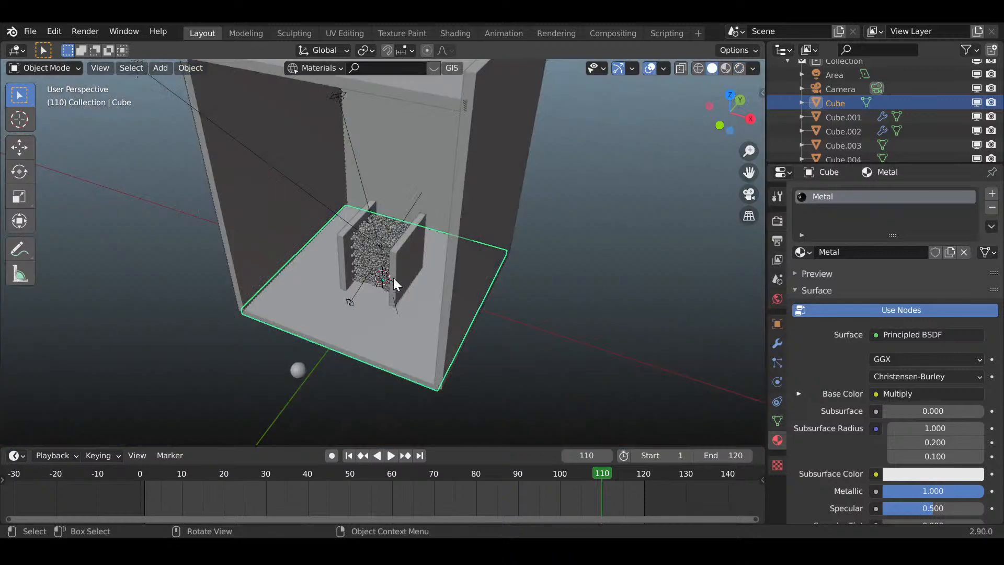
# - Add a cube and raise it about 13 m along the Z axis above the particle stack
pyautogui.moveTo(393, 278); pyautogui.dragTo(449, 275, button='middle')
pyautogui.scroll(1, 448, 275)
pyautogui.hotkey('shift', 'a')
pyautogui.moveTo(438, 227)
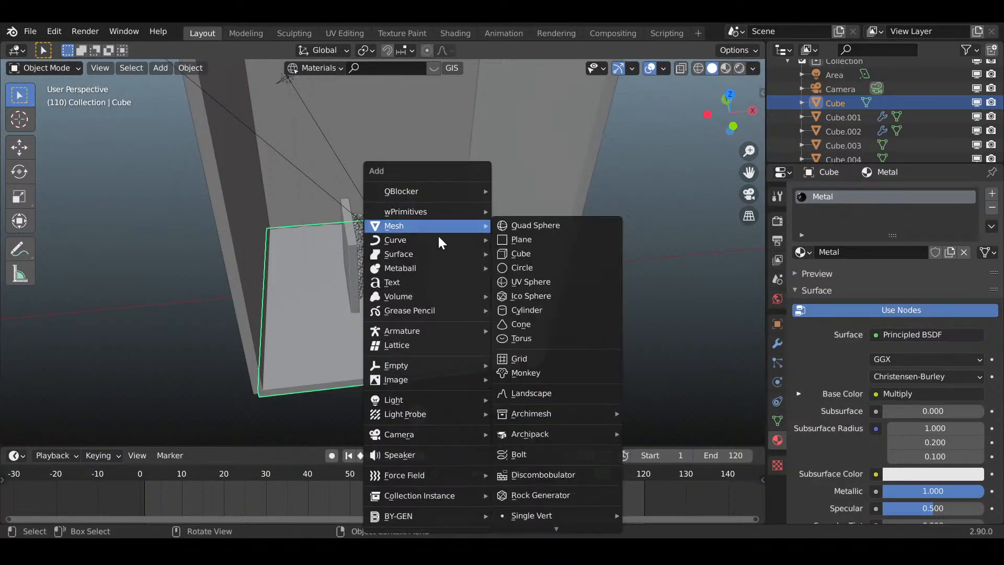
pyautogui.click(499, 253)
pyautogui.press('g')
pyautogui.press('z')
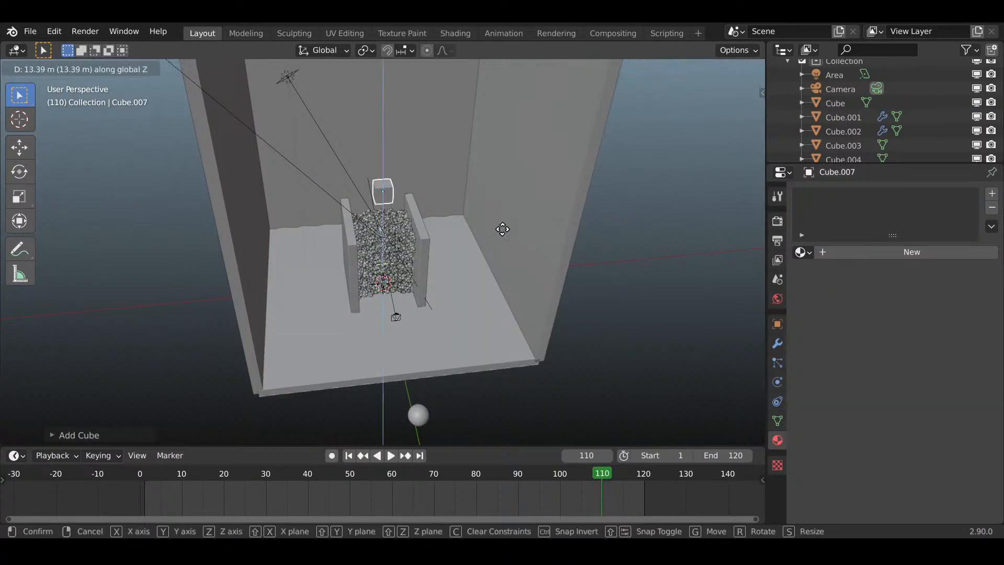
pyautogui.click(504, 229)
# - Move the new cube forward along Y, and sideways along X into the open floor area beside the right-hand pillar
pyautogui.press('g')
pyautogui.press('y')
pyautogui.click(576, 328)
pyautogui.press('g')
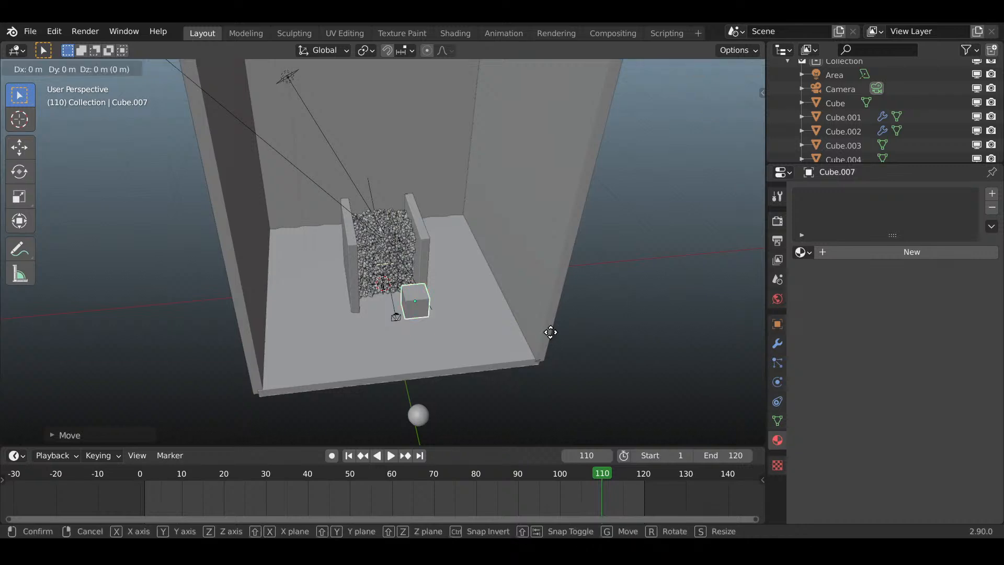
pyautogui.press('x')
pyautogui.click(626, 312)
# - Shape the cube into a tall thin bar by shrinking it, stretching it along Z and reducing its overall size
pyautogui.moveTo(625, 312); pyautogui.dragTo(586, 304, button='middle')
pyautogui.press('s')
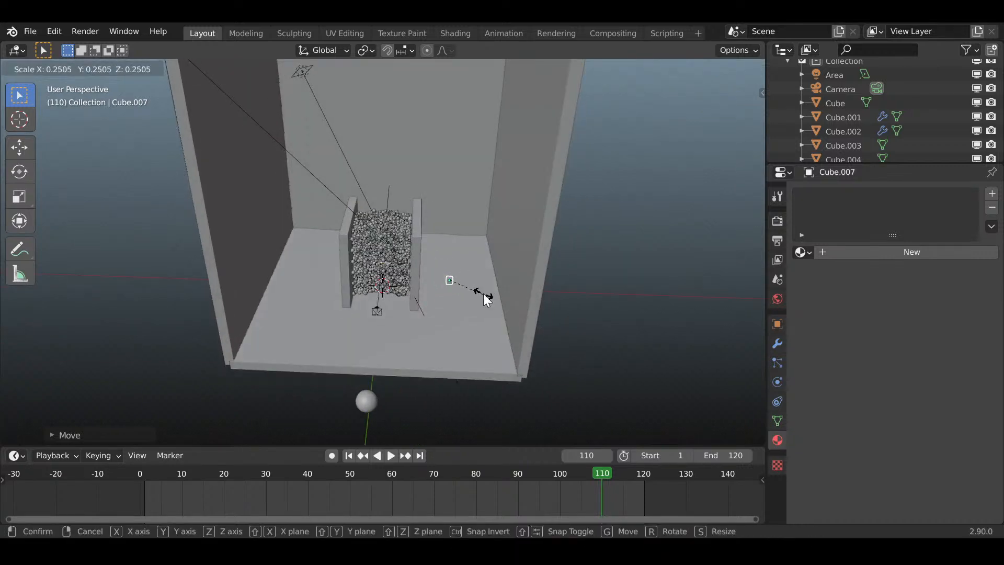
pyautogui.press('z')
pyautogui.click(148, 335)
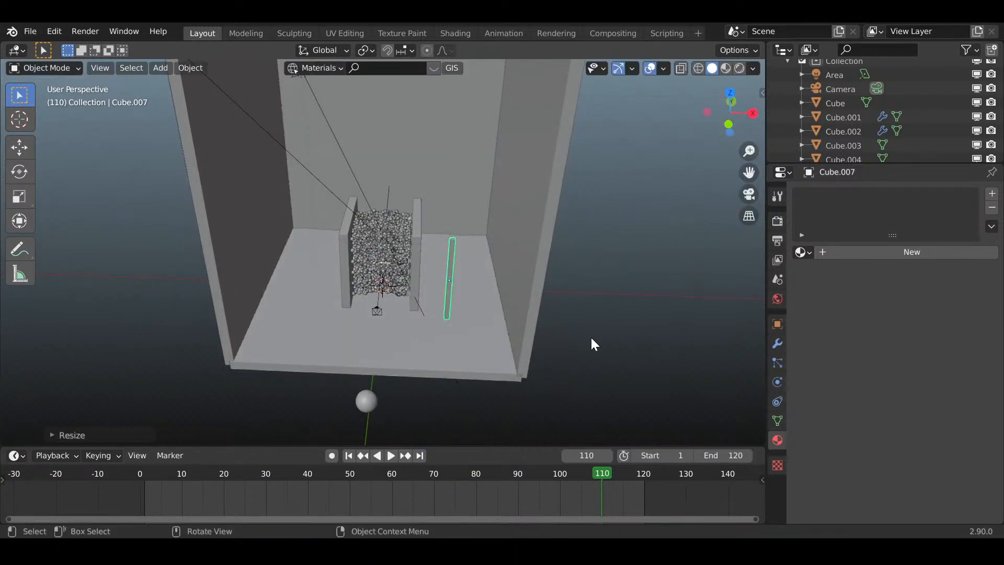
pyautogui.press('s')
pyautogui.click(549, 329)
# - Raise the bar and shift it along Y so it sits within the camera view, outside the right-hand pillar
pyautogui.moveTo(549, 329); pyautogui.dragTo(456, 330, button='middle')
pyautogui.press('g')
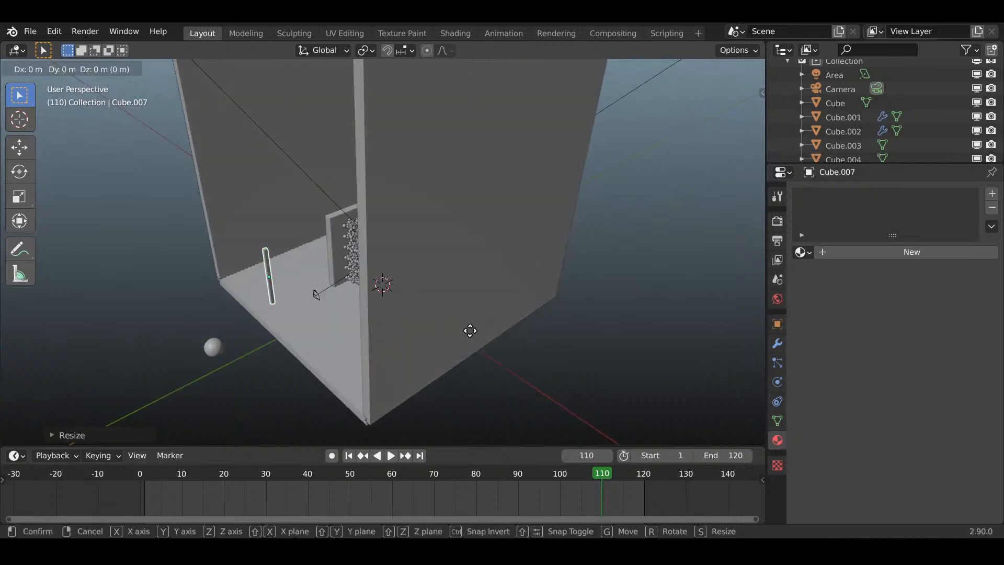
pyautogui.click(572, 296)
pyautogui.moveTo(572, 296); pyautogui.dragTo(531, 303, button='middle')
pyautogui.press('KP_0')
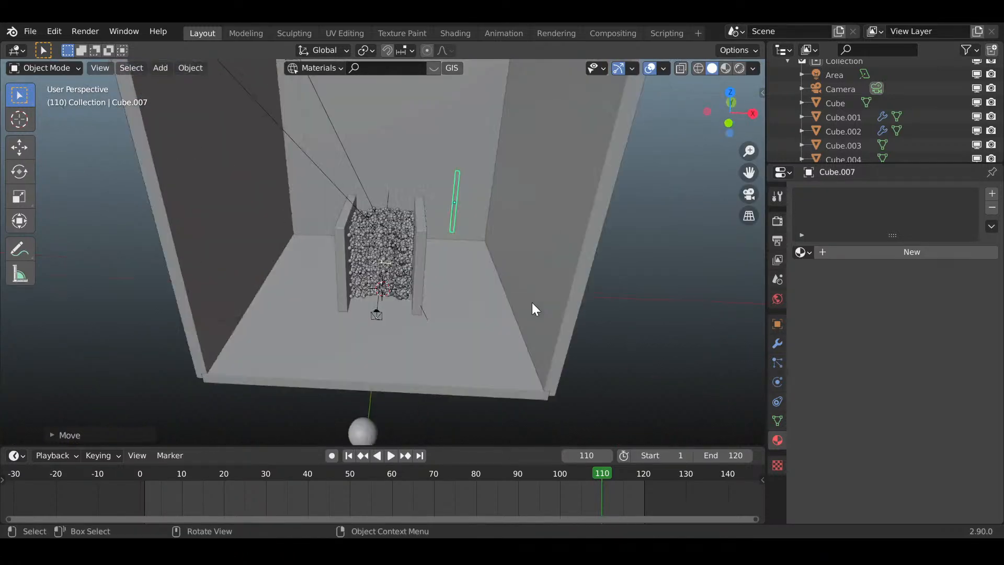
pyautogui.press('g')
pyautogui.press('z')
pyautogui.press('Escape')
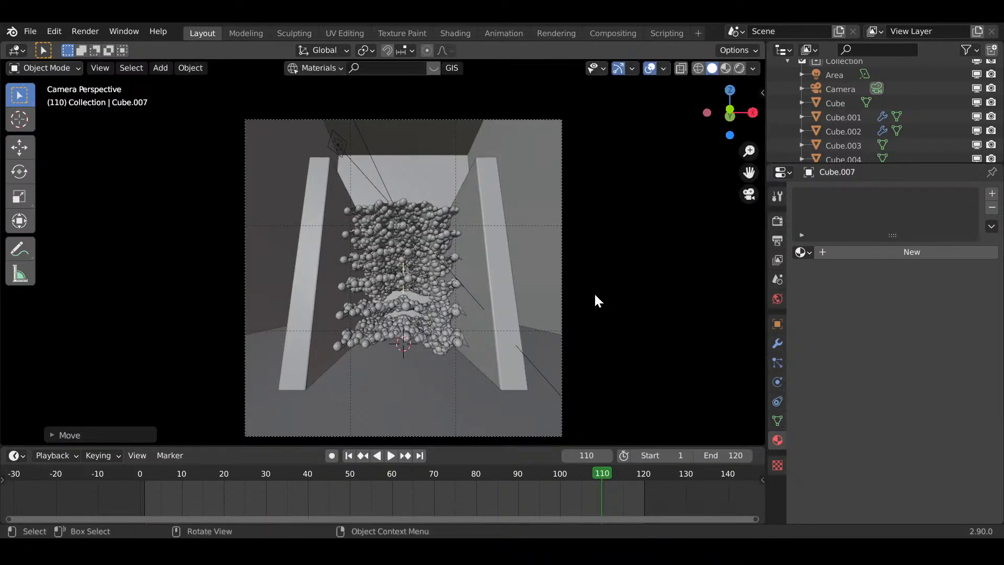
pyautogui.press('g')
pyautogui.press('y')
pyautogui.click(501, 292)
# - Slim the bar further, lengthen it along Z, and move it high up beside the right-hand wall
pyautogui.press('s')
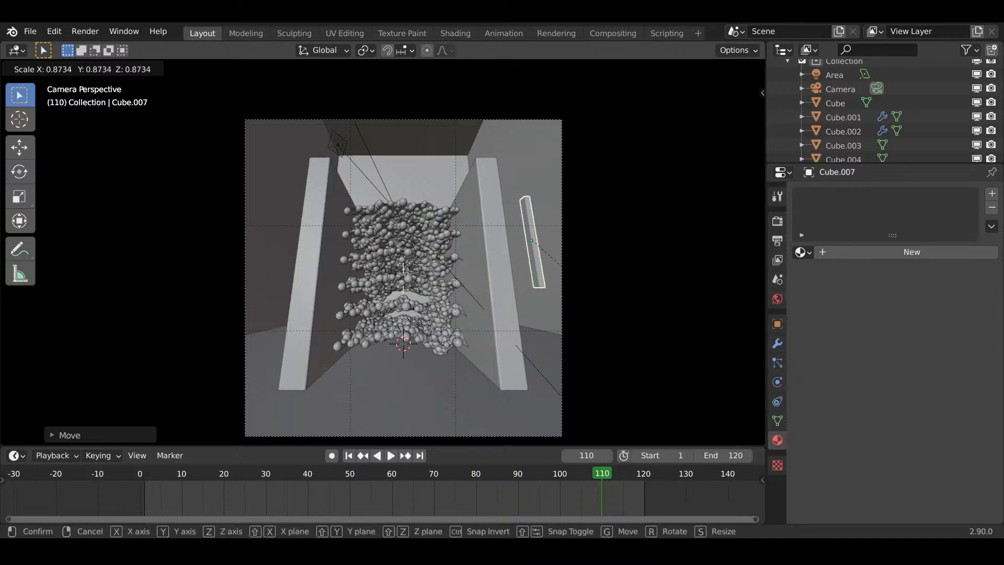
pyautogui.click(518, 264)
pyautogui.press('s')
pyautogui.press('z')
pyautogui.click(591, 323)
pyautogui.press('g')
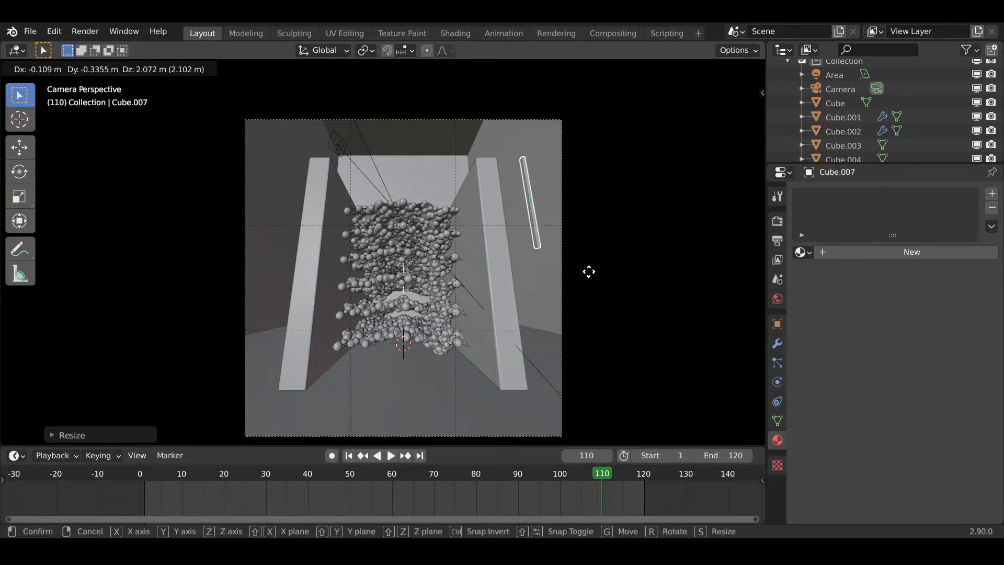
pyautogui.click(596, 247)
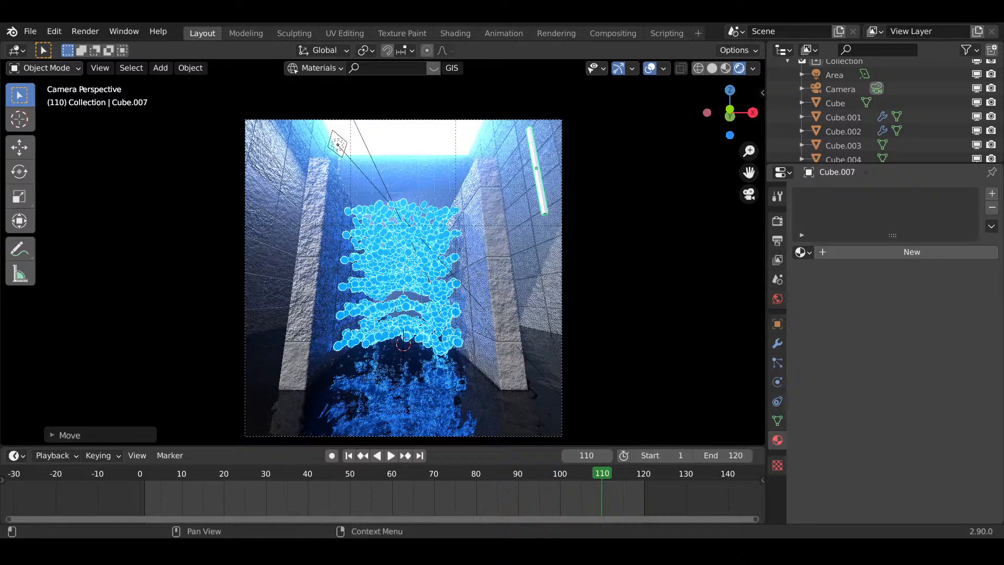
# - Assign the emissive Material.001 to the bar and place a duplicate of it outside the left-hand pillar
pyautogui.click(804, 252)
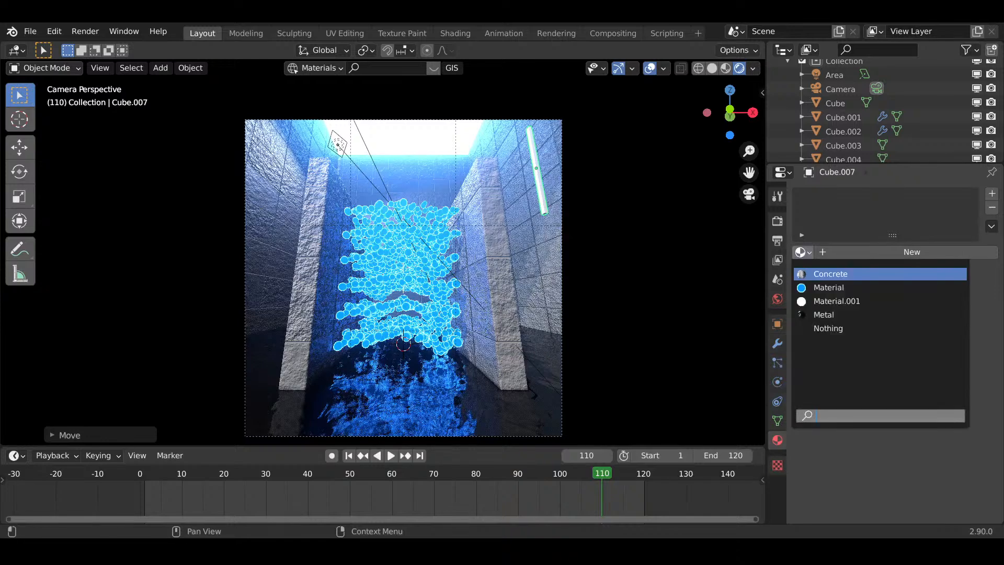
pyautogui.click(836, 303)
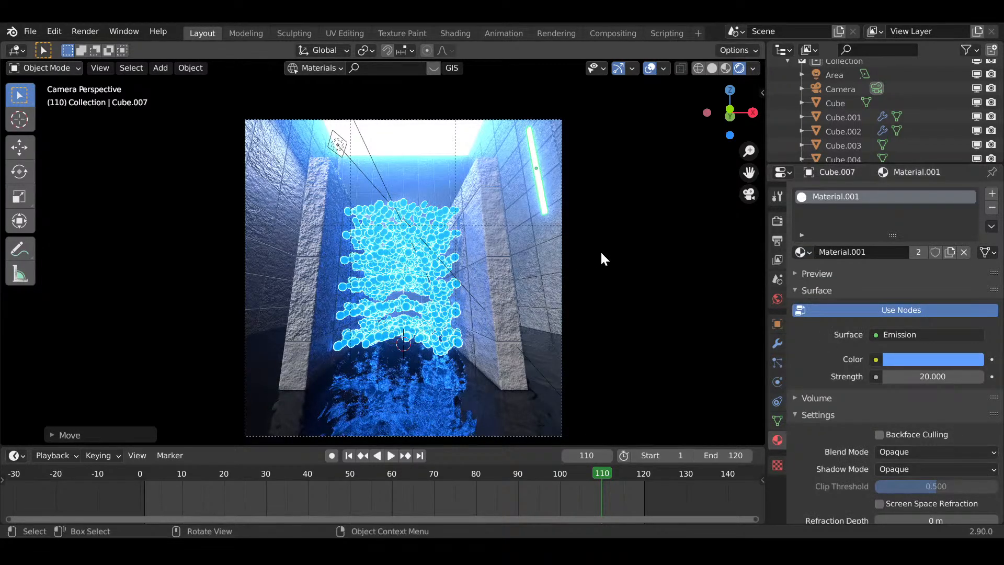
pyautogui.hotkey('shift', 'd')
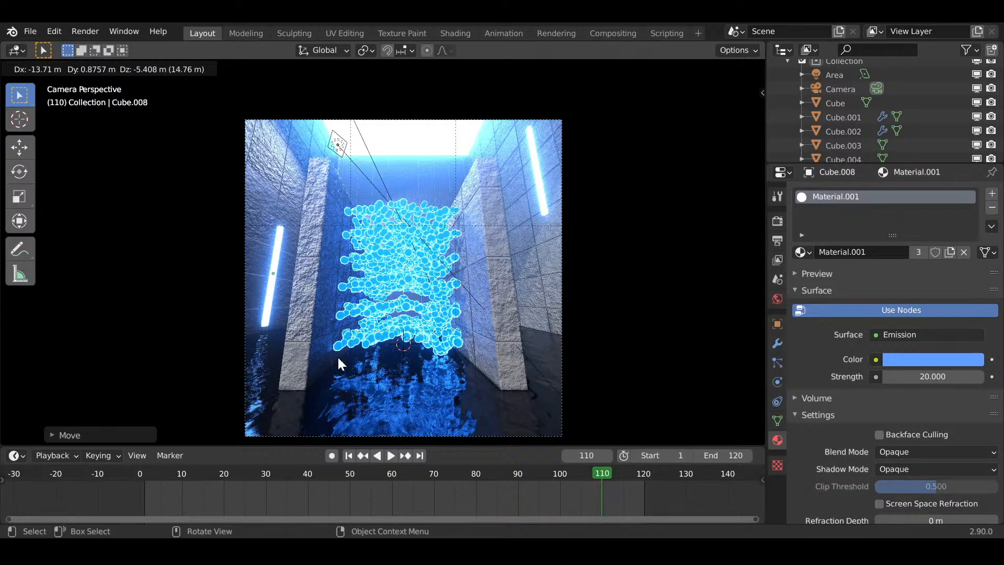
pyautogui.click(337, 355)
# - Duplicate the left light bar onto the lower right-hand side, and move the copy about -2.2 m along Y
pyautogui.hotkey('shift', 'd')
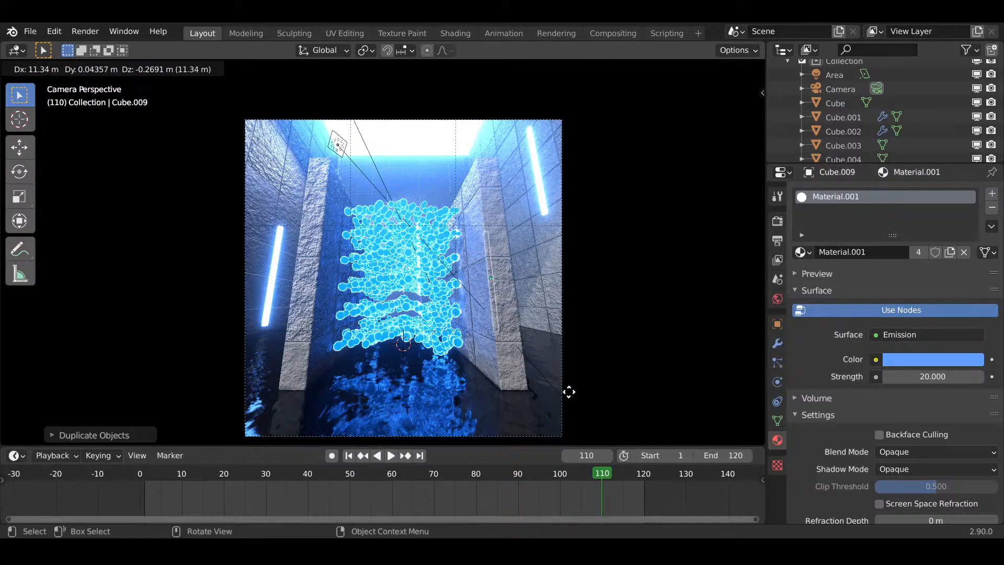
pyautogui.click(570, 412)
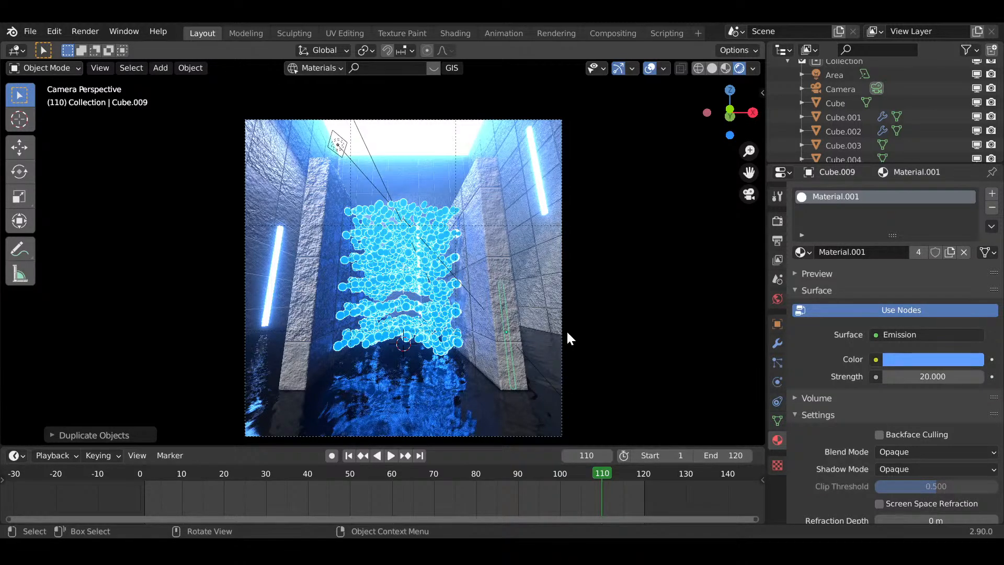
pyautogui.press('g')
pyautogui.press('y')
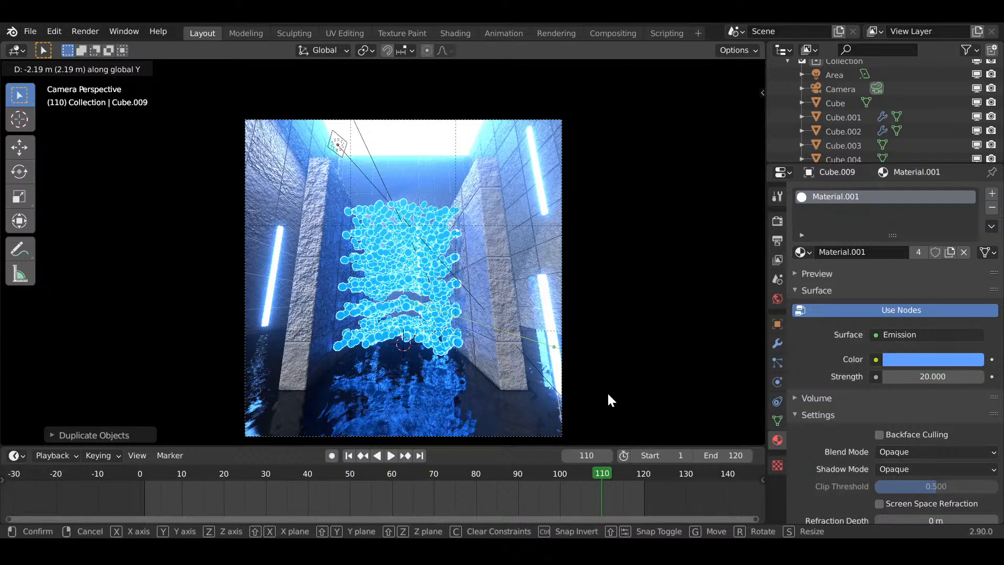
pyautogui.click(610, 397)
# - Fine-tune the lower right light bar's position, including a shift along Y, so it stands close to the frame edge above the floor
pyautogui.press('g')
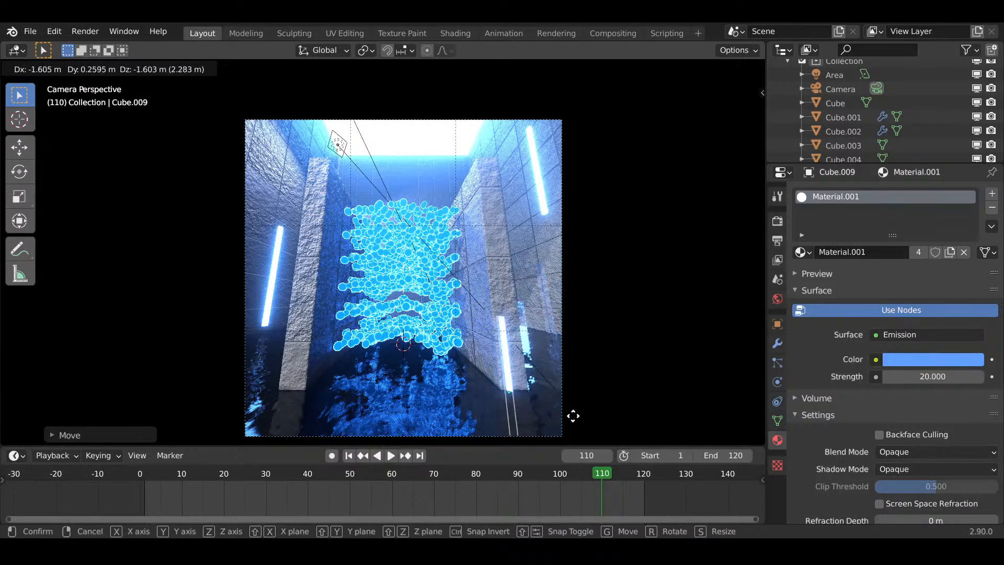
pyautogui.click(590, 403)
pyautogui.press('g')
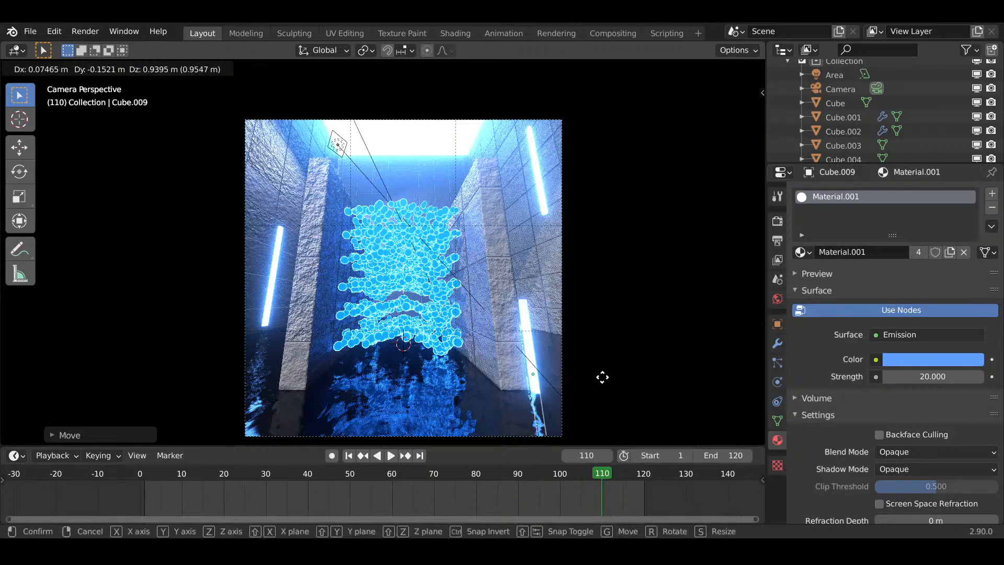
pyautogui.press('y')
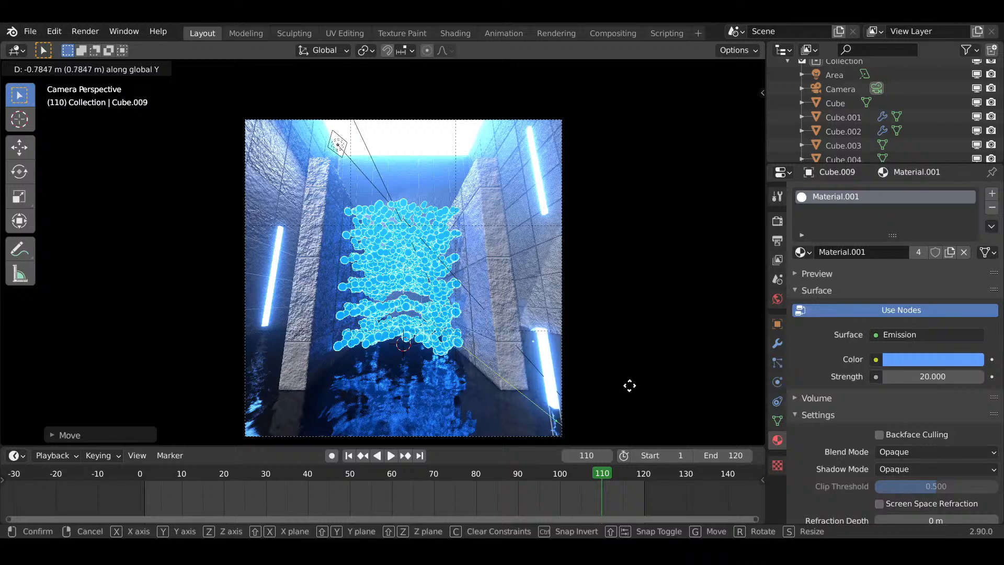
pyautogui.click(625, 392)
pyautogui.press('g')
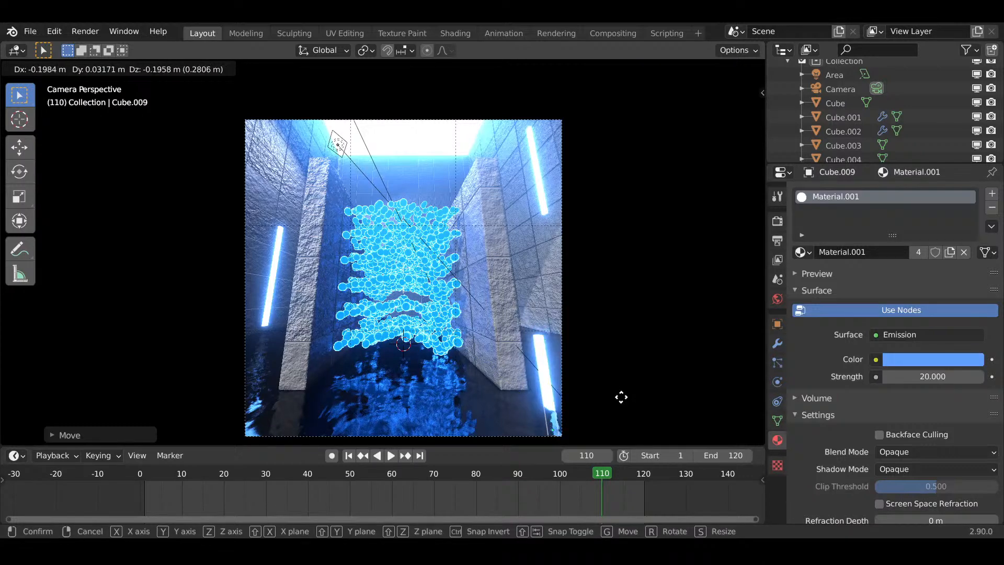
pyautogui.click(611, 387)
# - Duplicate the upper right light bar farther back along Y, place the copy between the two right-hand bars, and scale it down
pyautogui.scroll(2, 612, 269)
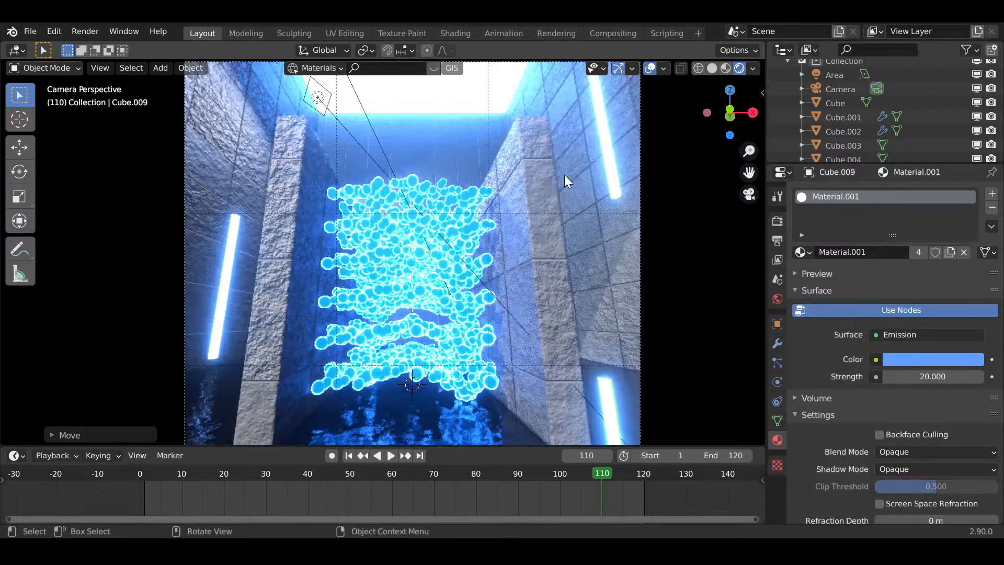
pyautogui.click(580, 175)
pyautogui.click(602, 172)
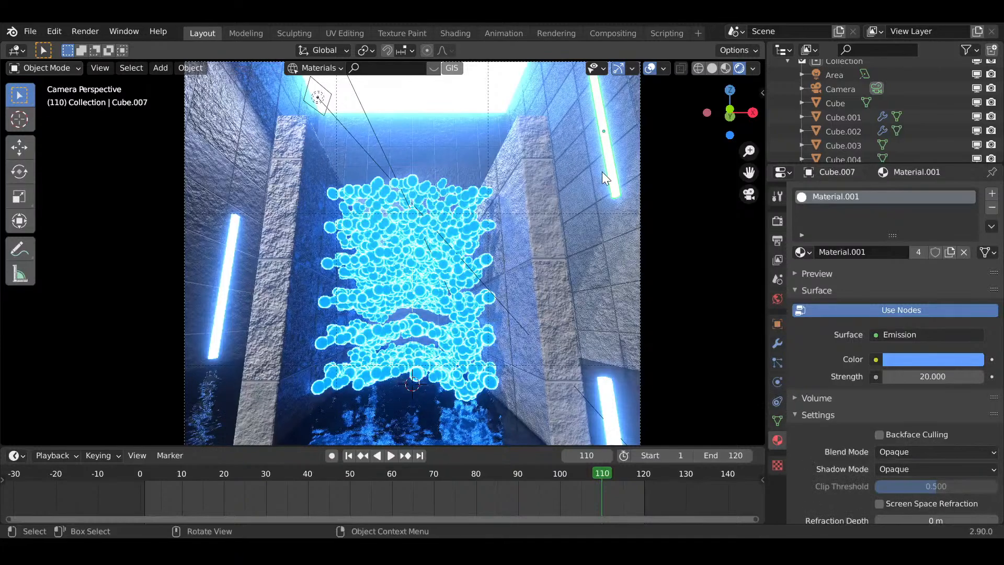
pyautogui.hotkey('shift', 'd')
pyautogui.press('y')
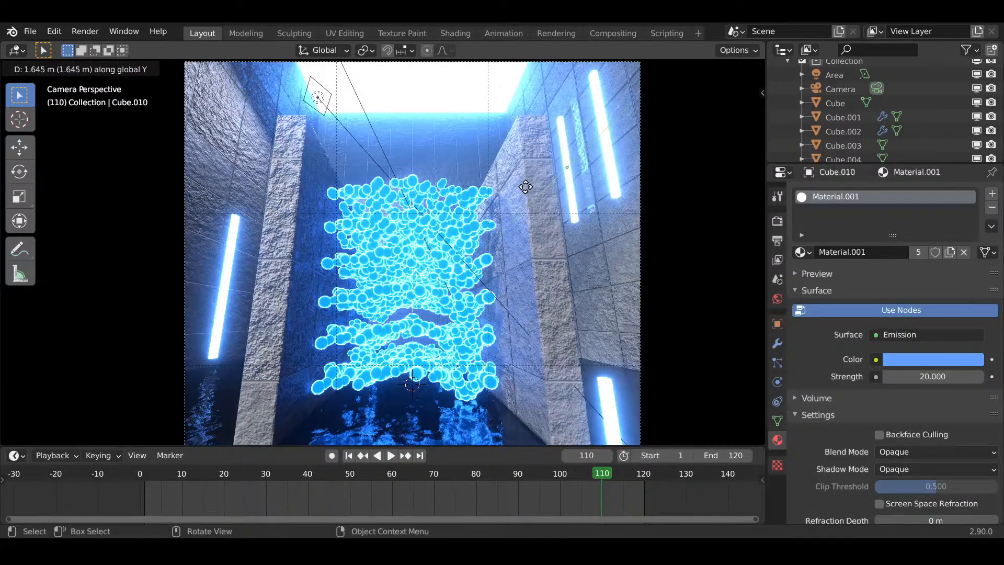
pyautogui.click(534, 217)
pyautogui.press('g')
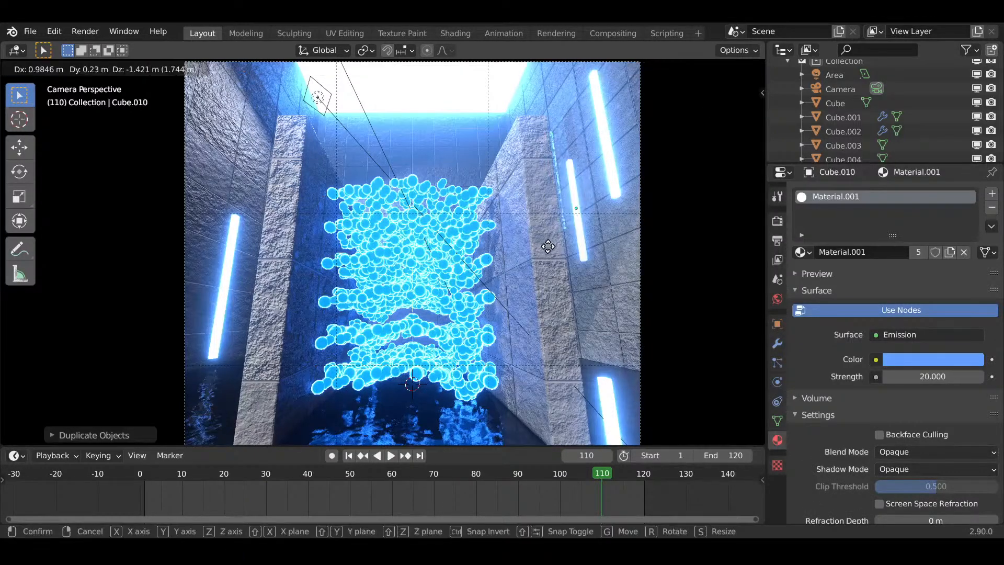
pyautogui.click(694, 284)
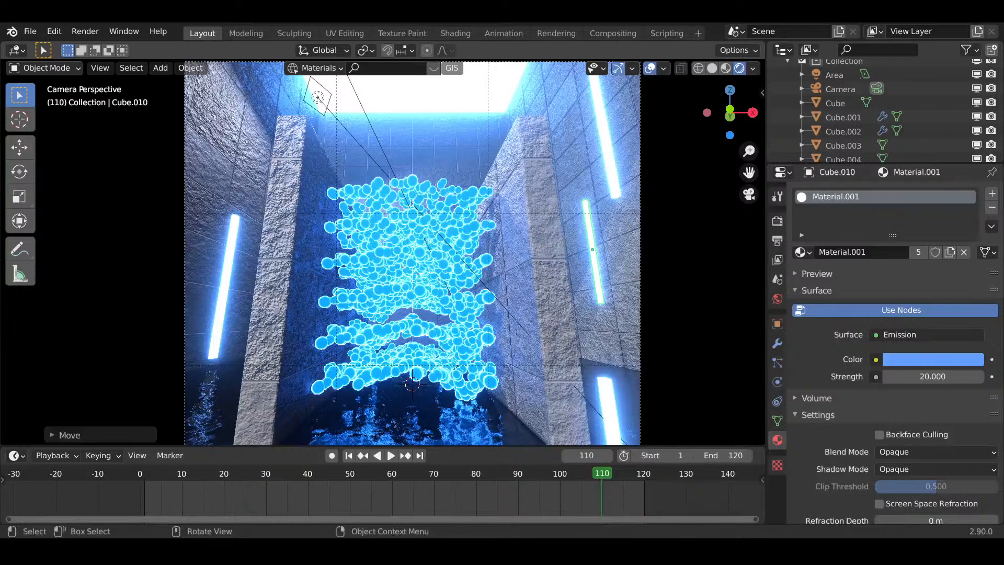
pyautogui.press('s')
pyautogui.click(618, 281)
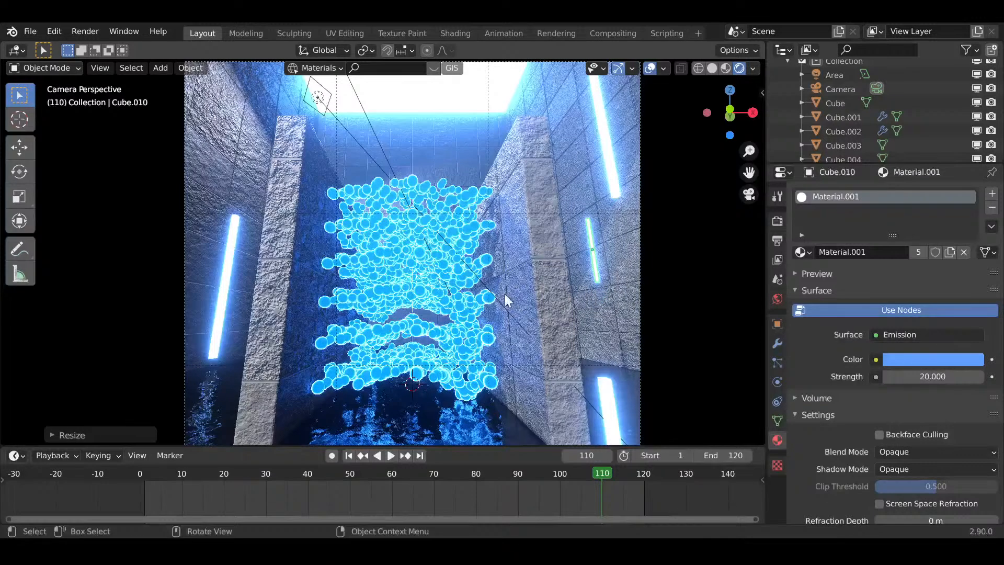
# - Duplicate the left light bar, place the copy above it on the left-hand wall, and push the copy farther back along Y
pyautogui.click(237, 235)
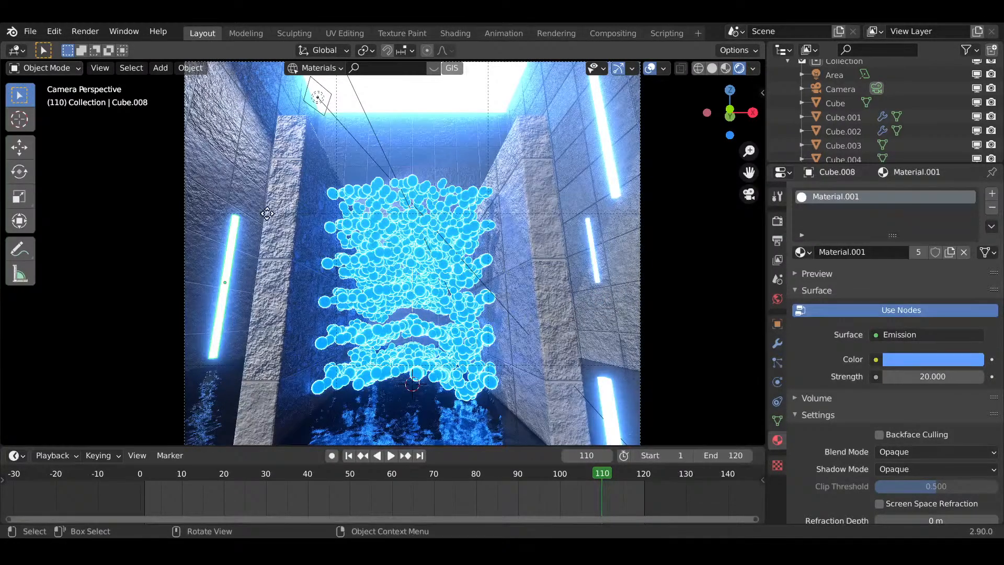
pyautogui.hotkey('shift', 'd')
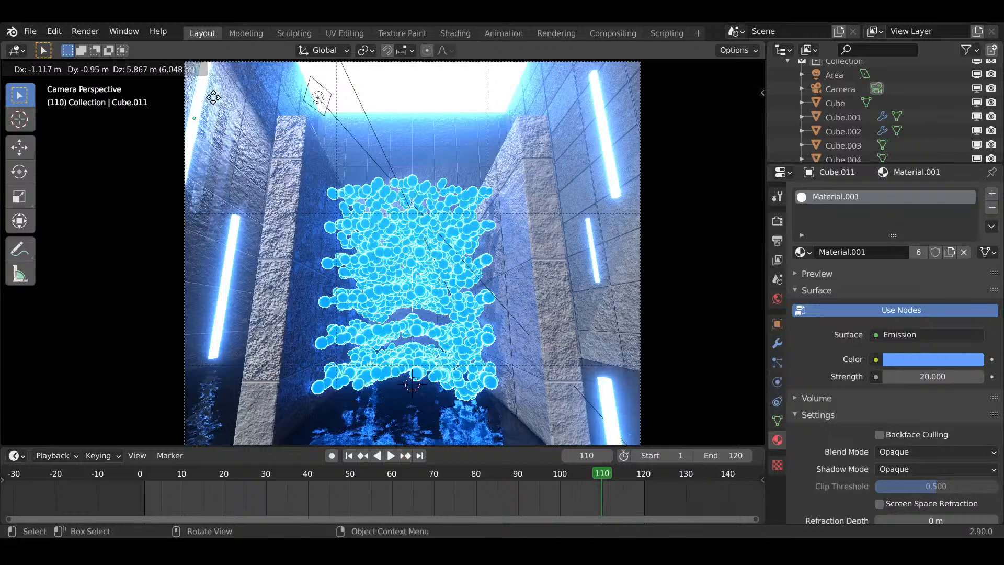
pyautogui.click(237, 158)
pyautogui.press('g')
pyautogui.press('y')
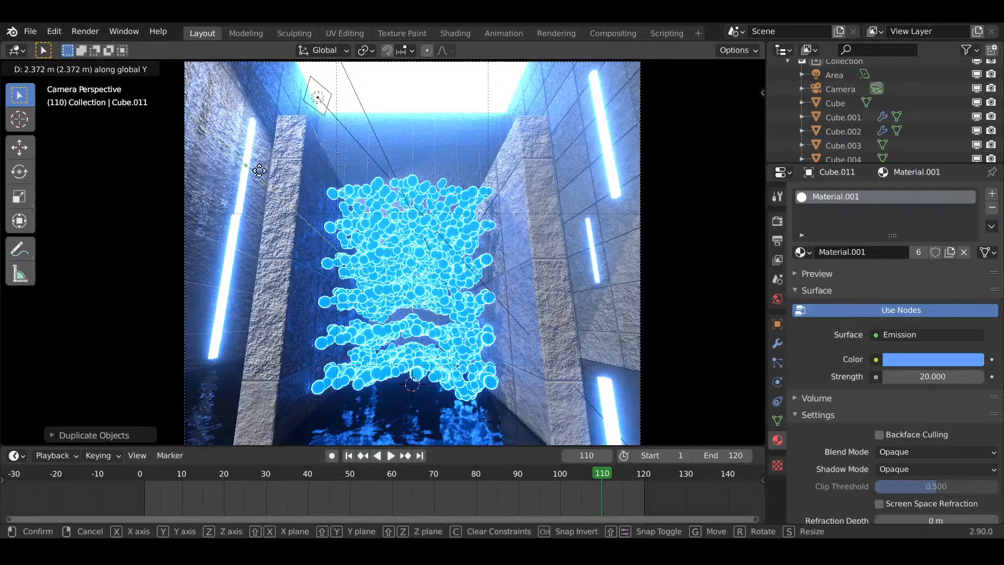
pyautogui.click(328, 234)
# - Reposition the new upper left light bar above the original, scale it to about 0.58, and nudge it toward the pillar
pyautogui.press('g')
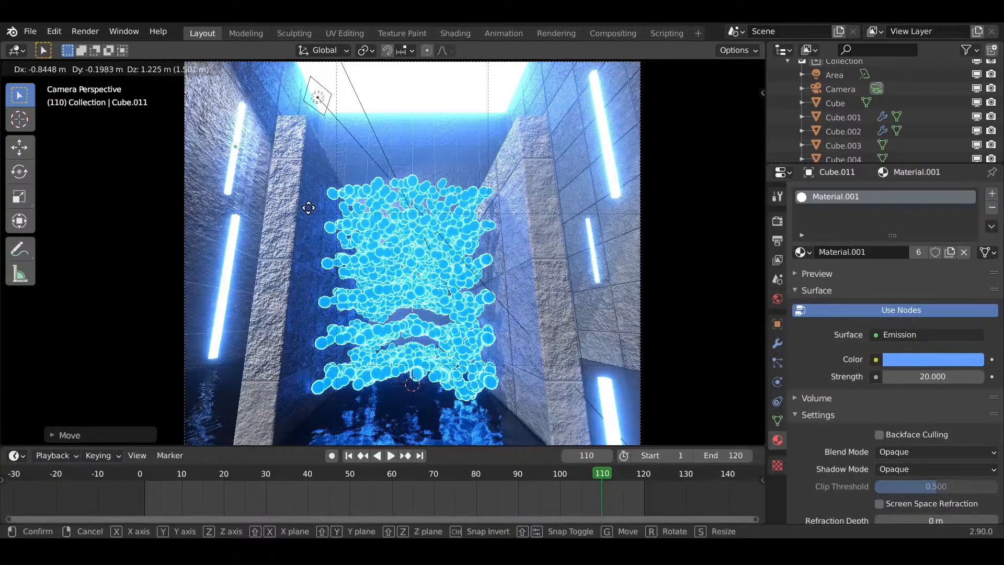
pyautogui.click(309, 209)
pyautogui.press('s')
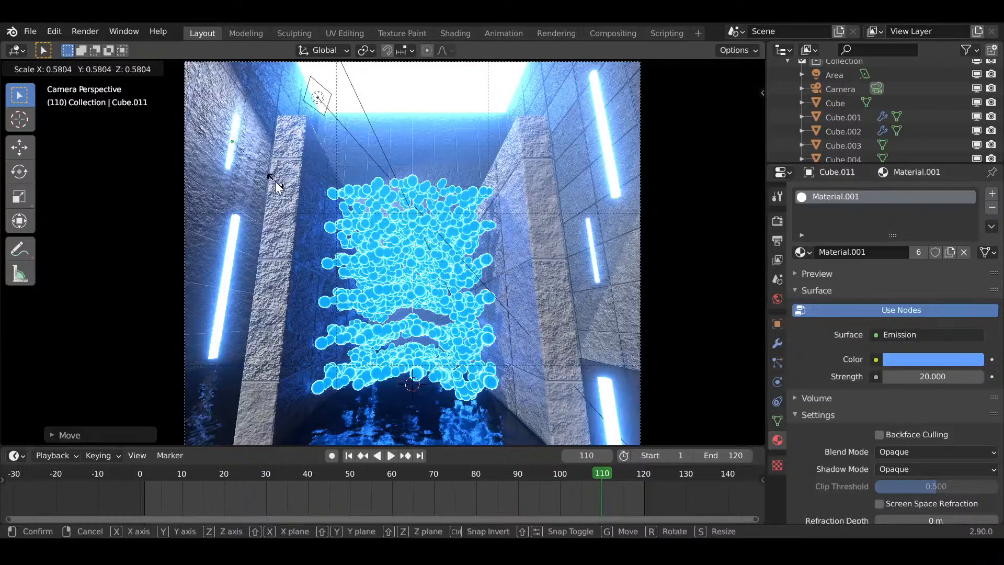
pyautogui.click(276, 183)
pyautogui.press('g')
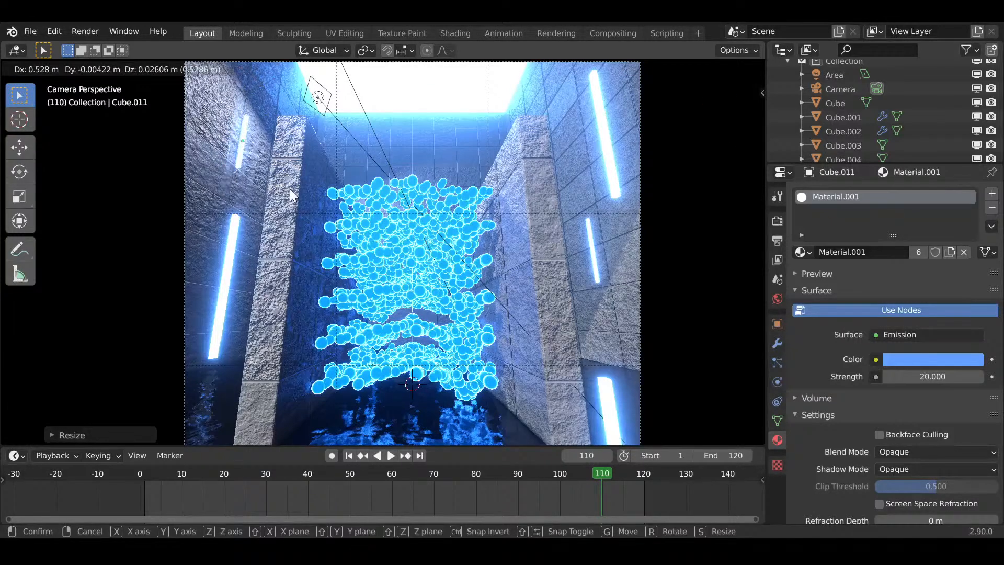
pyautogui.click(291, 195)
# - Duplicate the small light bar twice onto the back wall, one copy on the right and one higher up on the left
pyautogui.hotkey('shift', 'd')
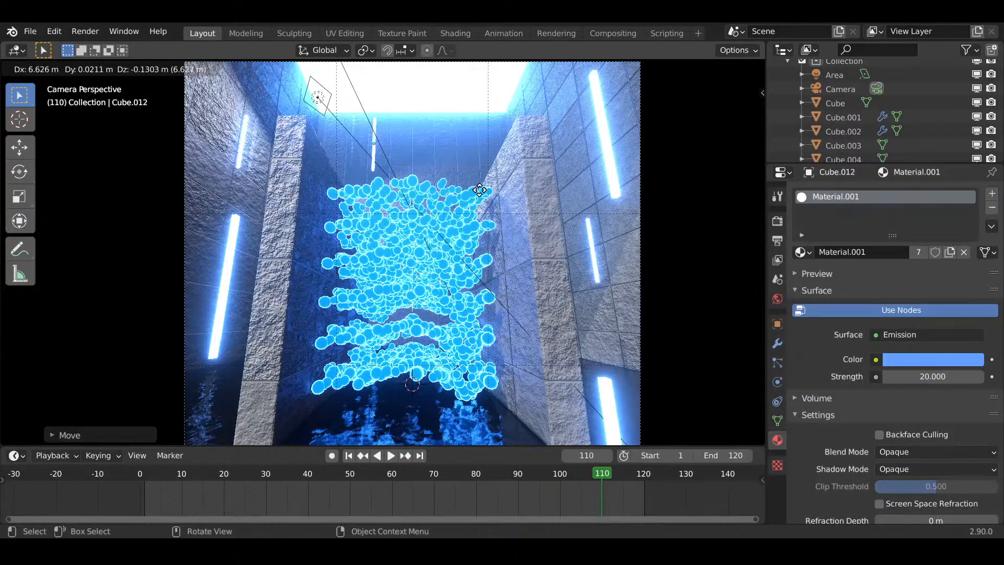
pyautogui.click(528, 176)
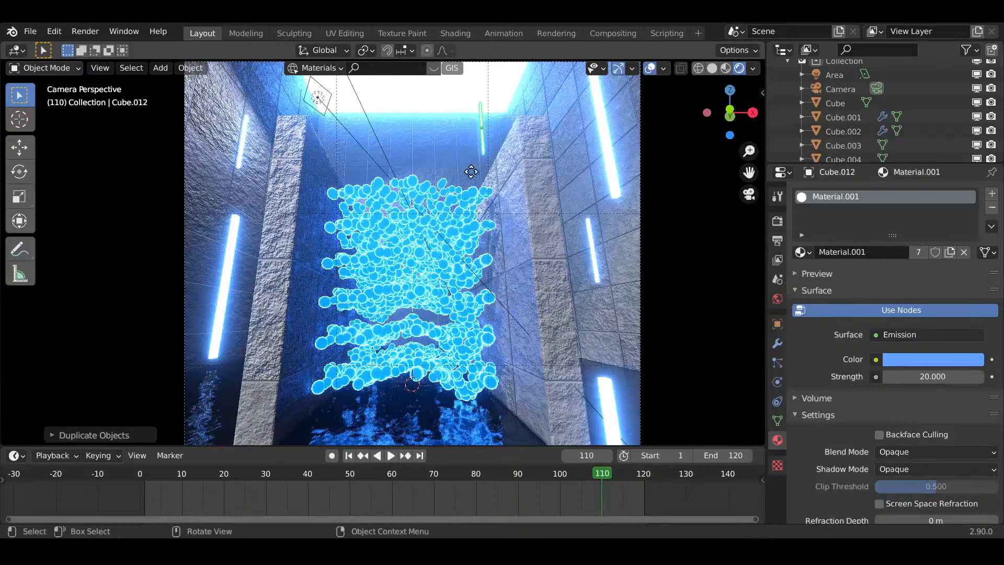
pyautogui.hotkey('shift', 'd')
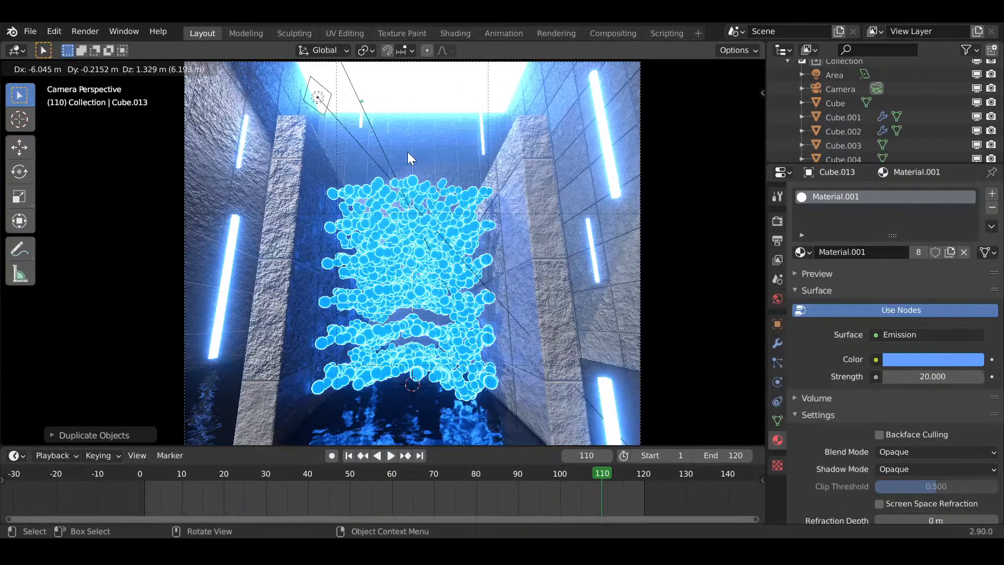
pyautogui.click(407, 152)
# - Move the large left light bar about 0.7 m outward and the small one above it about 1.4 m down toward the pillar
pyautogui.click(252, 247)
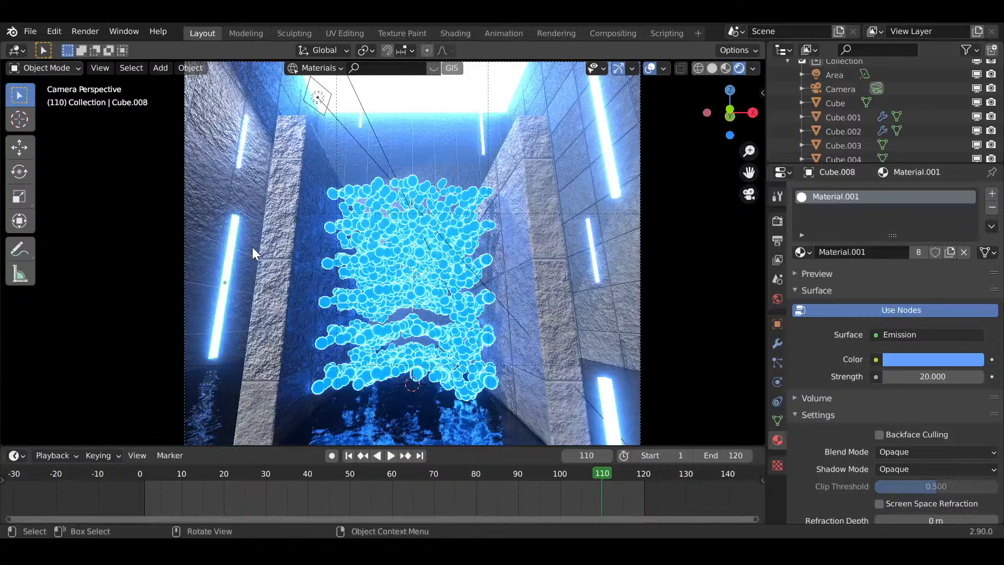
pyautogui.press('g')
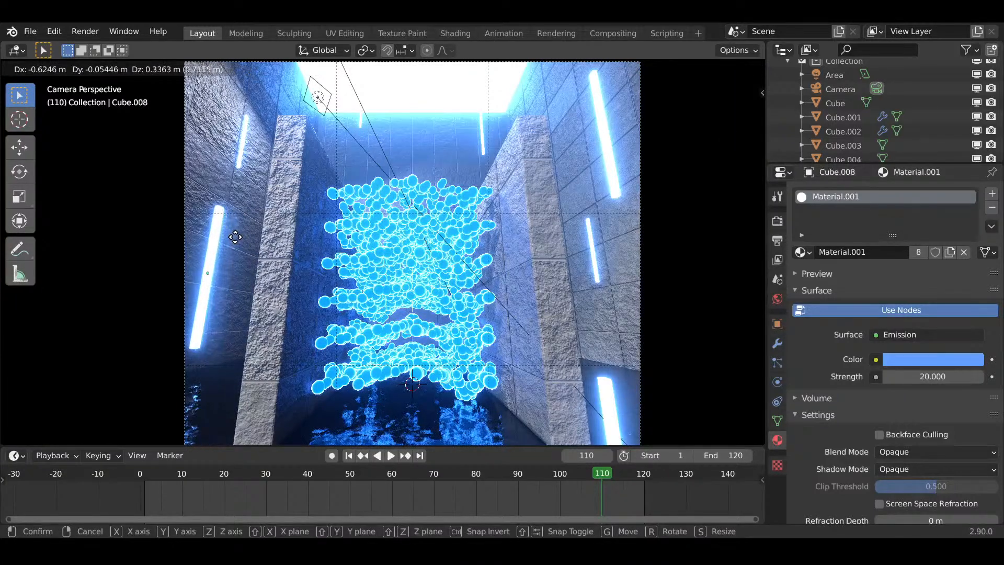
pyautogui.click(237, 234)
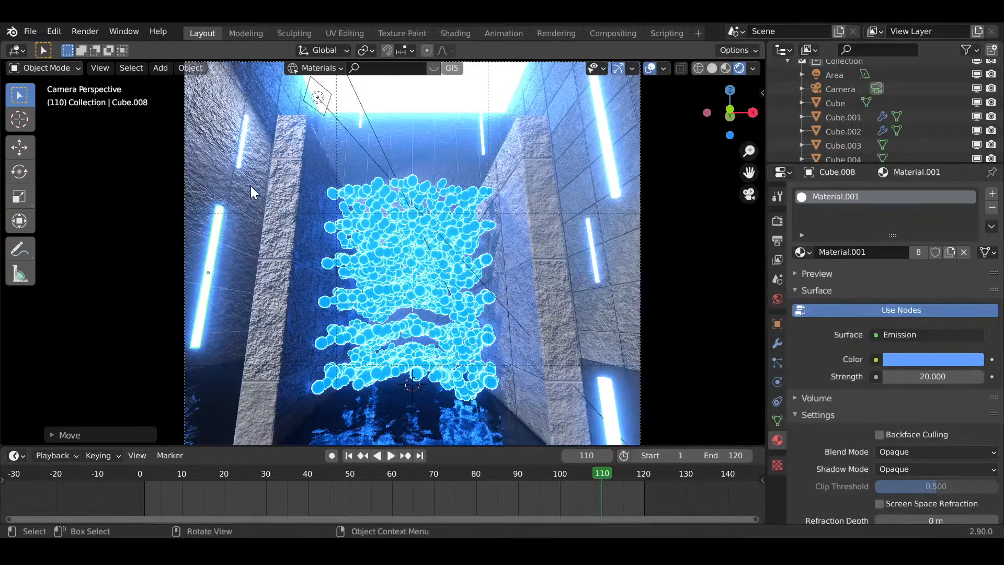
pyautogui.click(242, 159)
pyautogui.press('g')
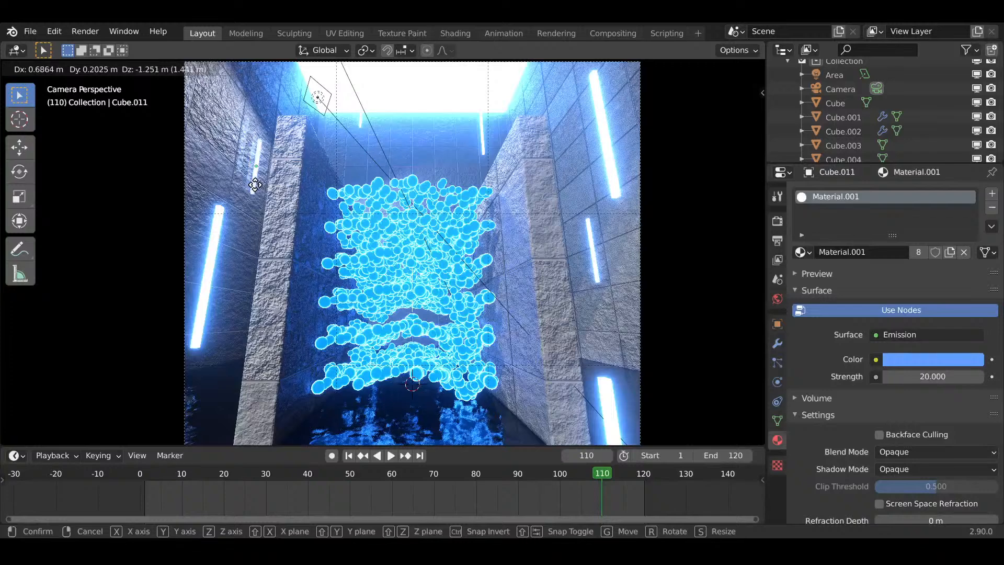
pyautogui.click(254, 184)
# - Shift the emission color of the light bars' Material.001 toward a more cyan blue
pyautogui.scroll(-4, 384, 217)
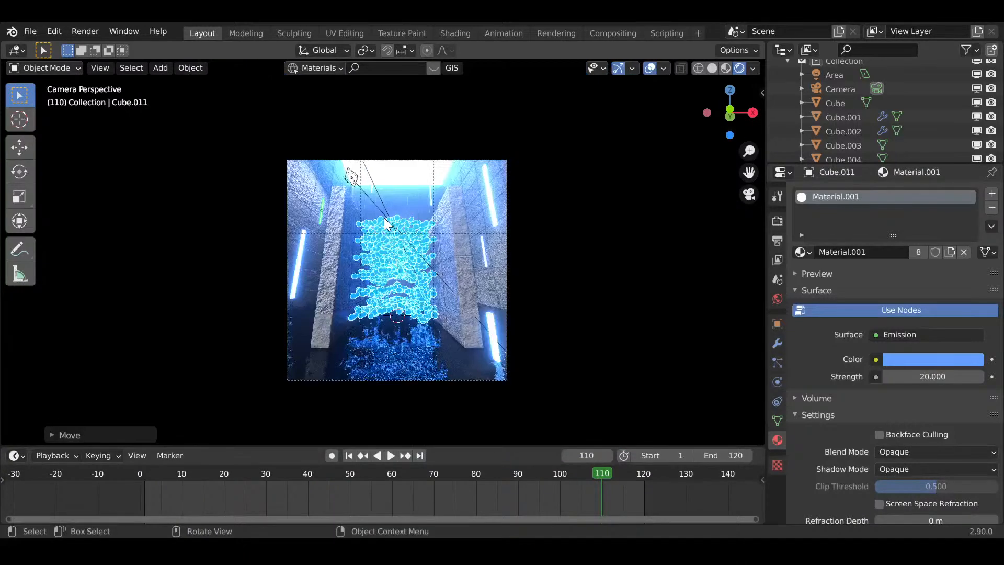
pyautogui.scroll(2, 384, 218)
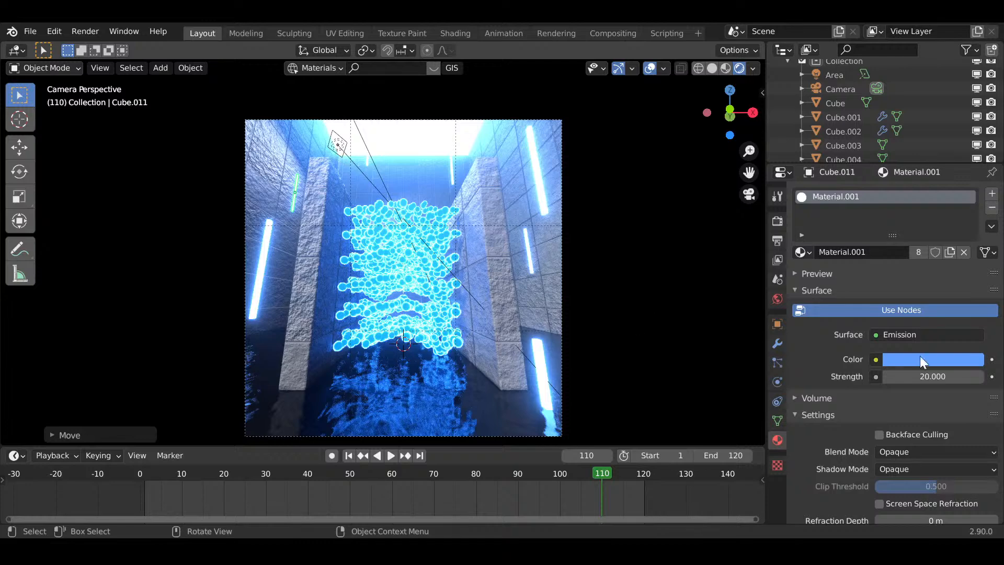
pyautogui.click(949, 356)
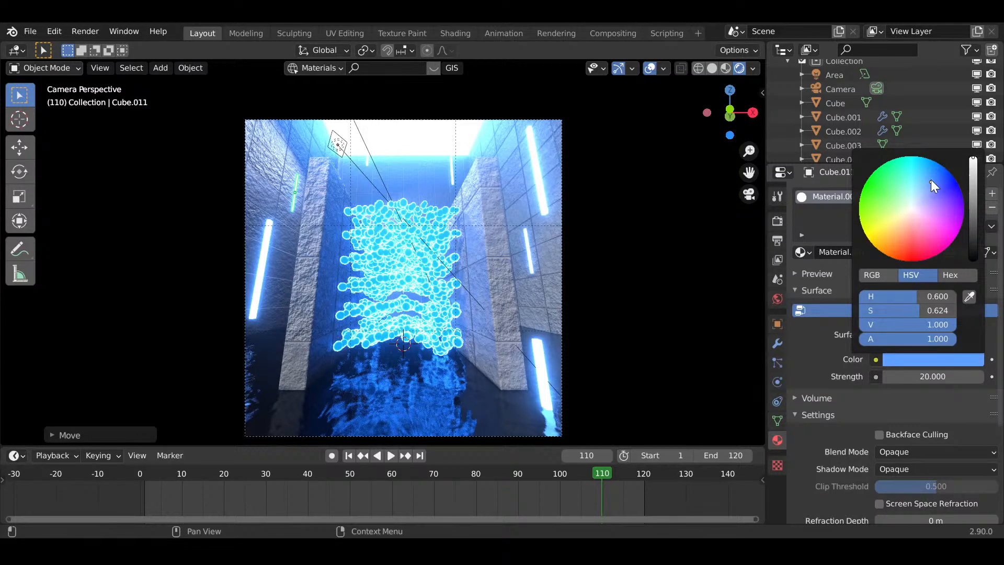
pyautogui.moveTo(930, 179); pyautogui.dragTo(929, 170)
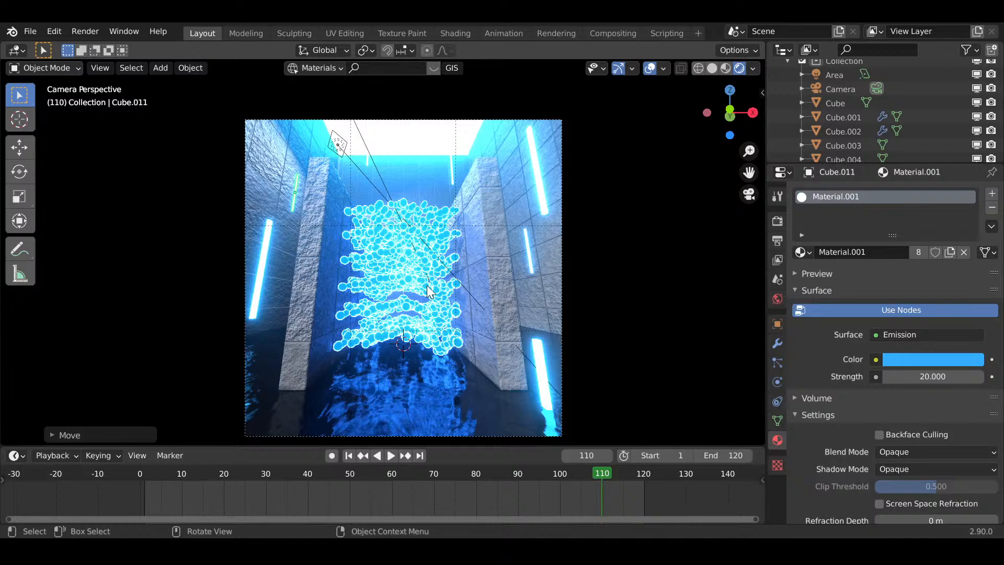
# - Hide the viewport overlays and check the lighting in the camera view
pyautogui.click(650, 69)
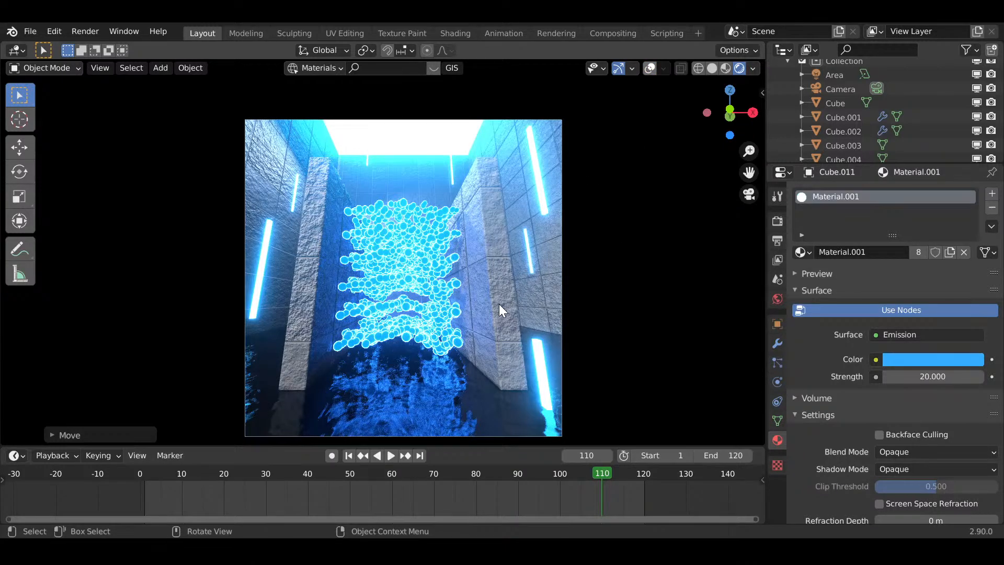
pyautogui.keyDown('ctrl'); pyautogui.moveTo(499, 302); pyautogui.dragTo(496, 273, button='middle'); pyautogui.keyUp('ctrl')
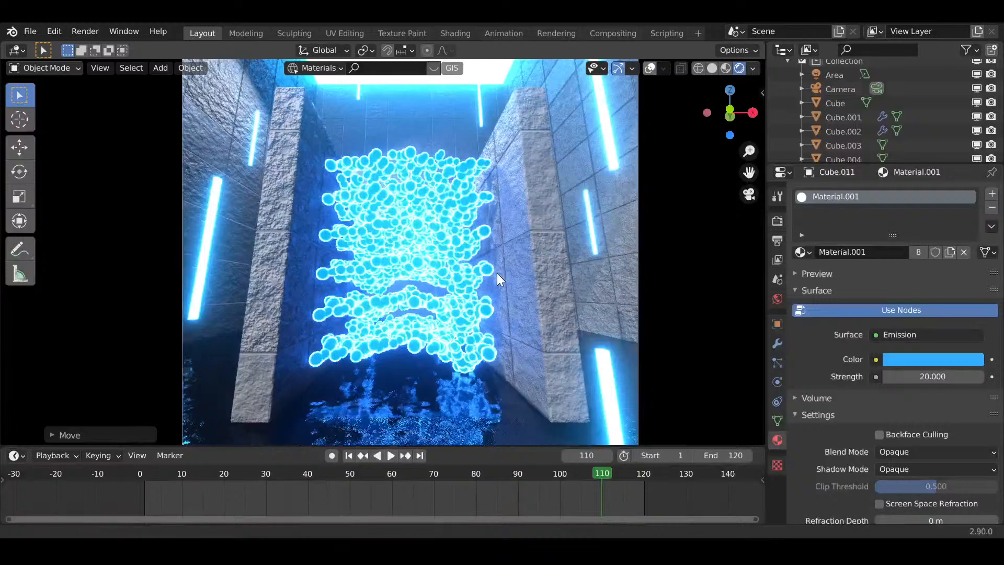
pyautogui.scroll(-1, 497, 273)
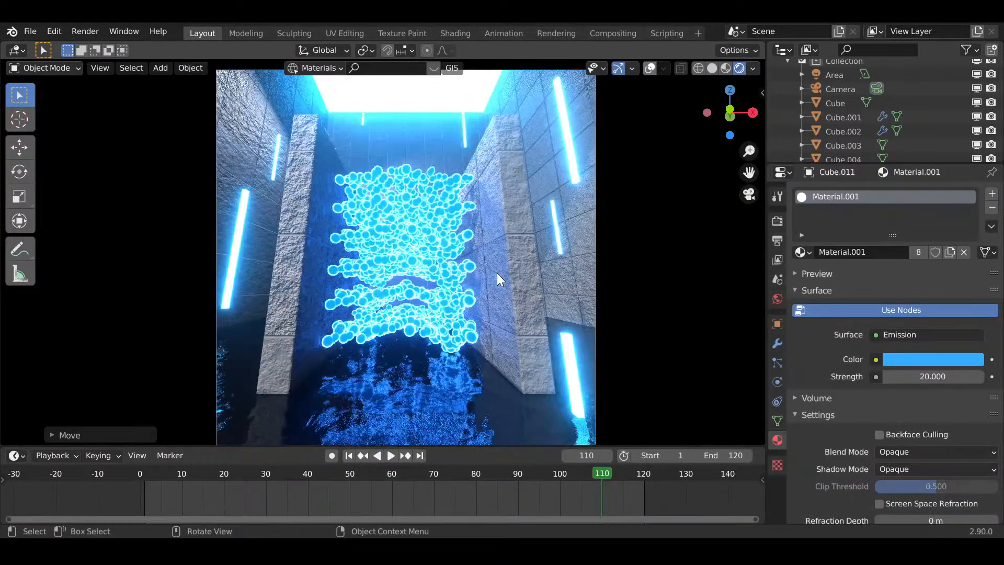
pyautogui.scroll(-1, 497, 274)
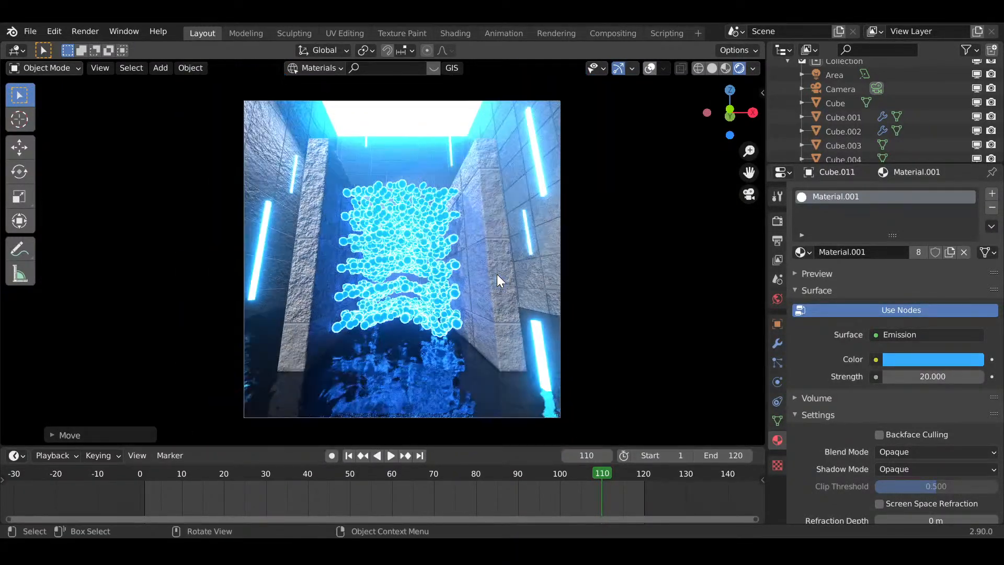
pyautogui.scroll(1, 497, 274)
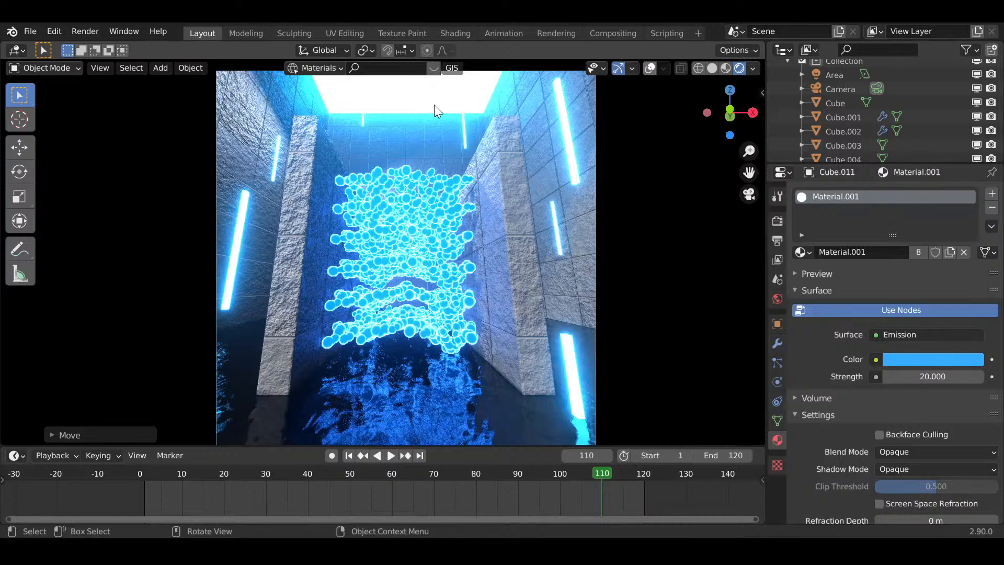
# - Try the Metal material on the glowing ceiling panel in place of Material.001
pyautogui.click(509, 185)
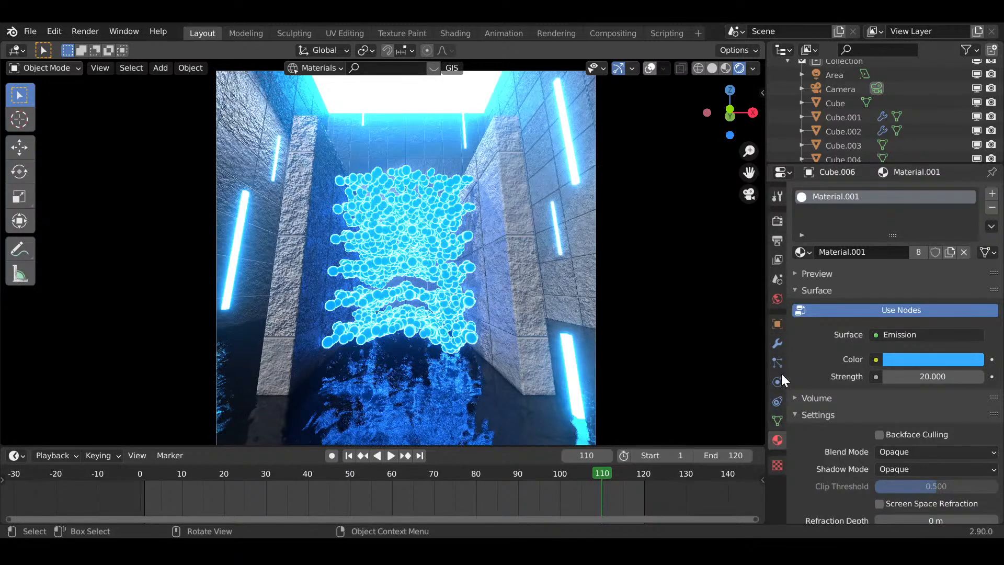
pyautogui.click(780, 350)
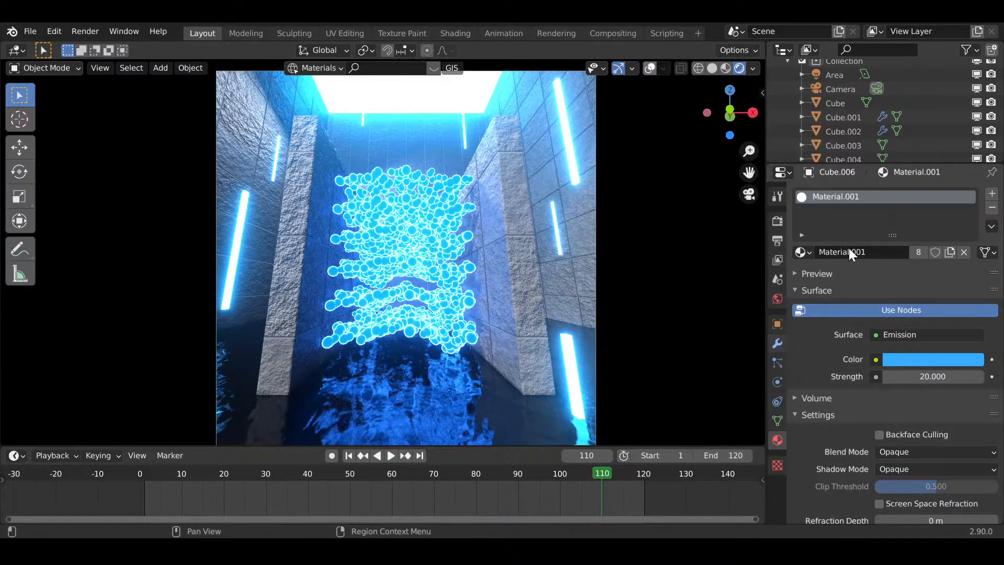
pyautogui.click(819, 196)
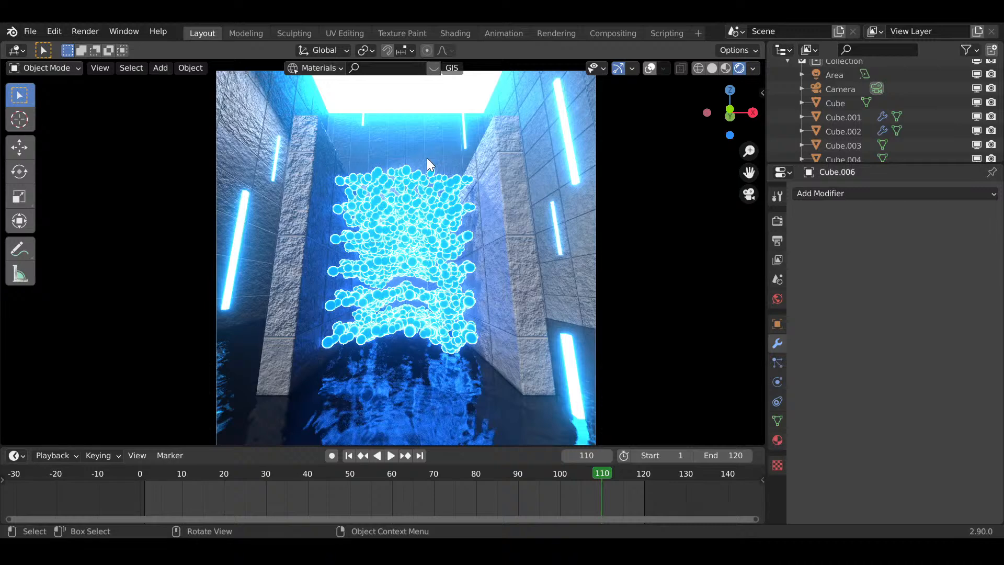
pyautogui.scroll(-3, 427, 158)
pyautogui.scroll(4, 427, 158)
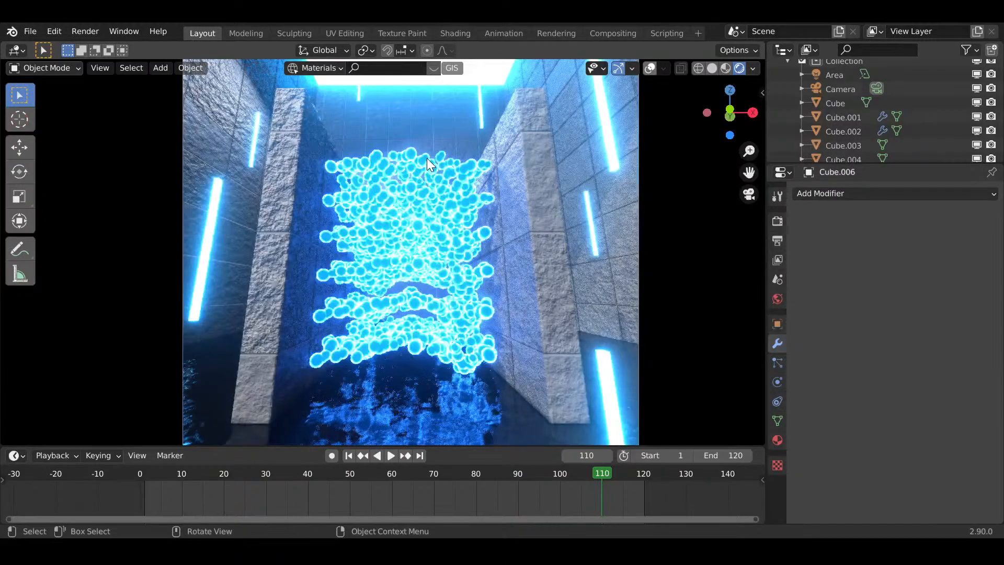
pyautogui.scroll(-3, 427, 158)
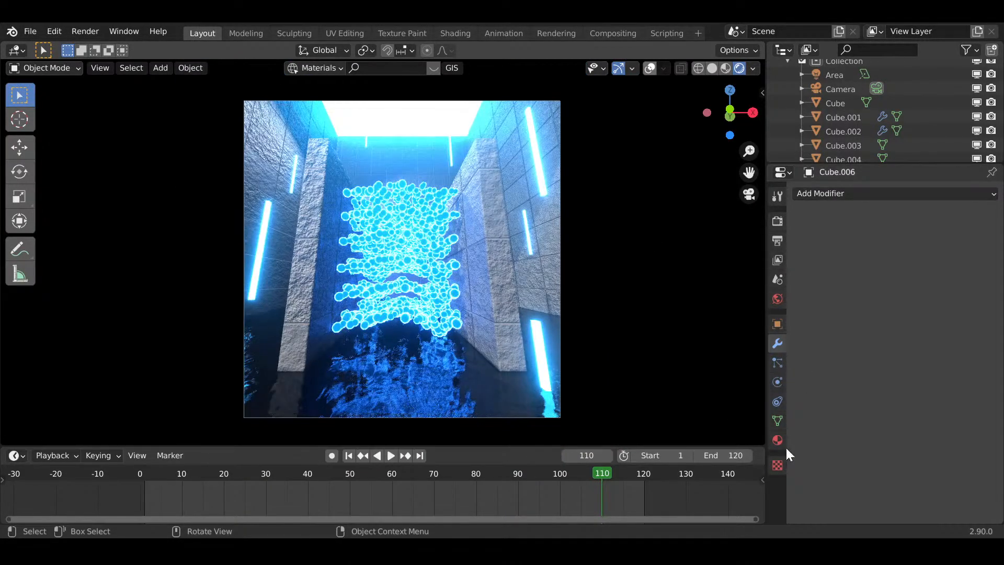
pyautogui.click(777, 440)
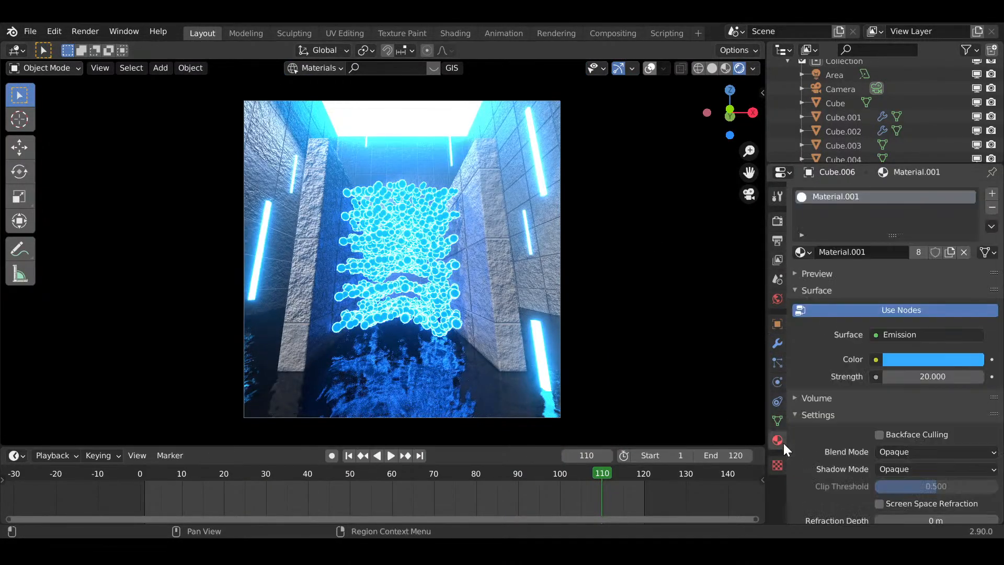
pyautogui.click(804, 251)
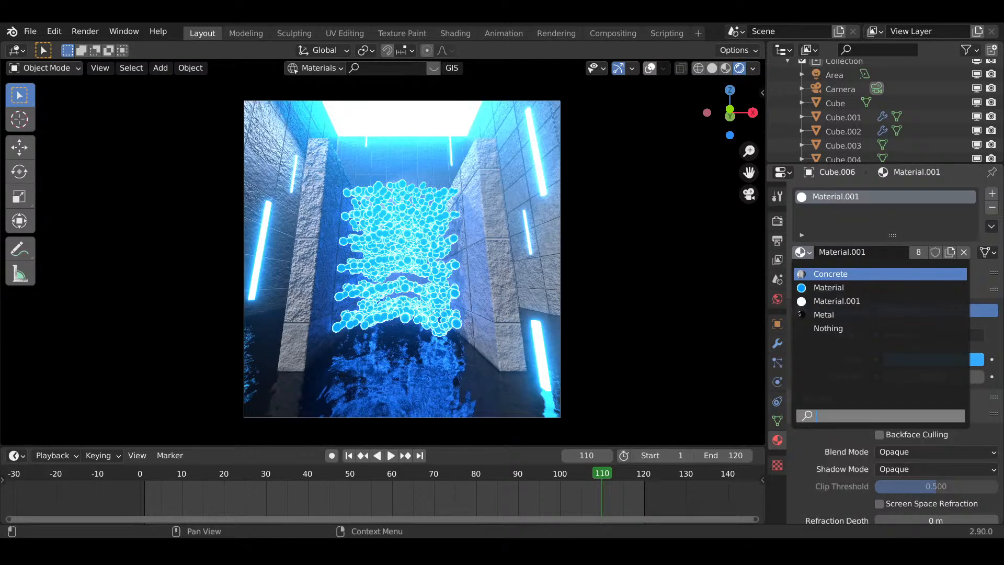
pyautogui.click(827, 316)
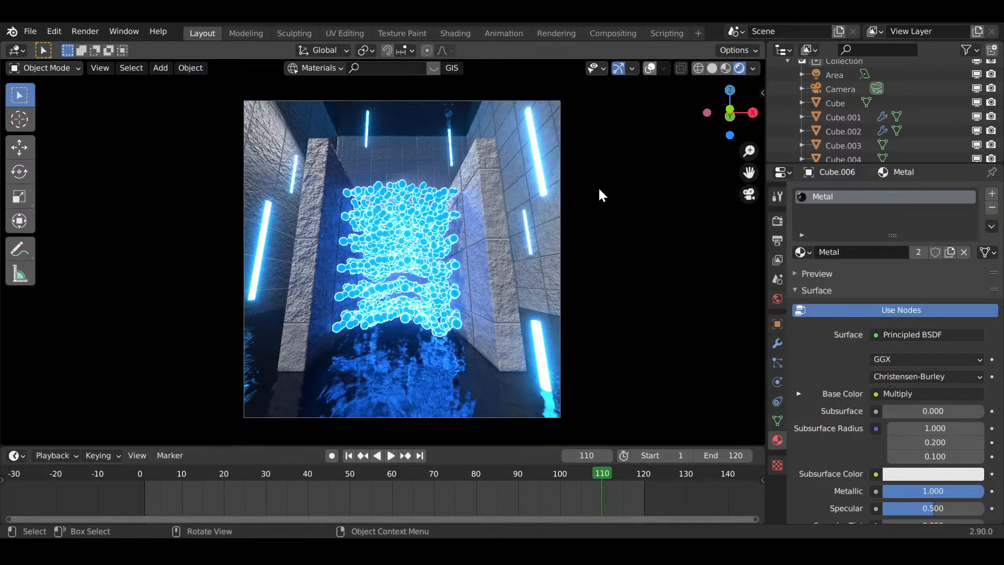
# - Inspect the scene with the metal ceiling, and reassign the emissive Material.001 to the ceiling panel
pyautogui.scroll(3, 434, 174)
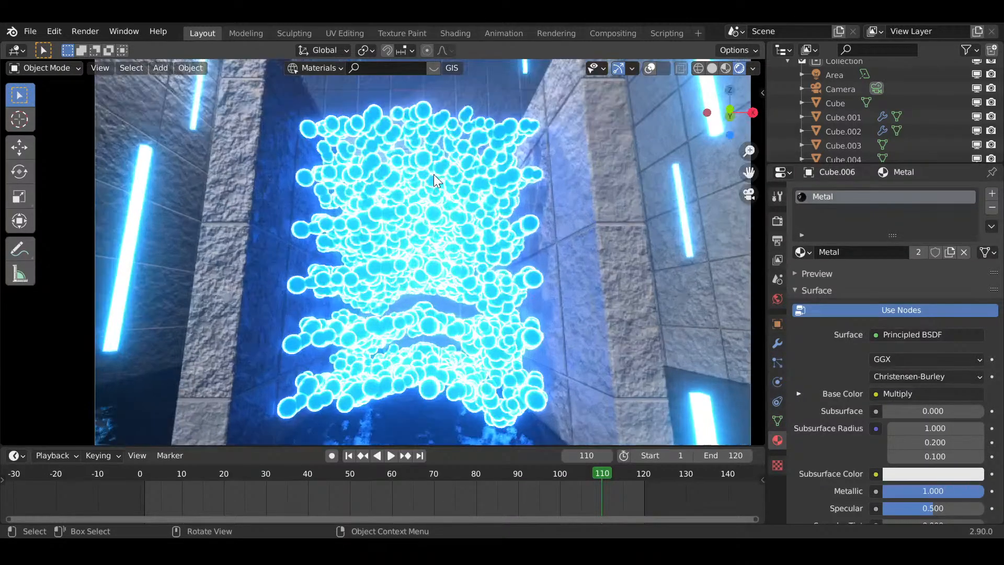
pyautogui.scroll(-2, 434, 174)
pyautogui.scroll(-1, 434, 174)
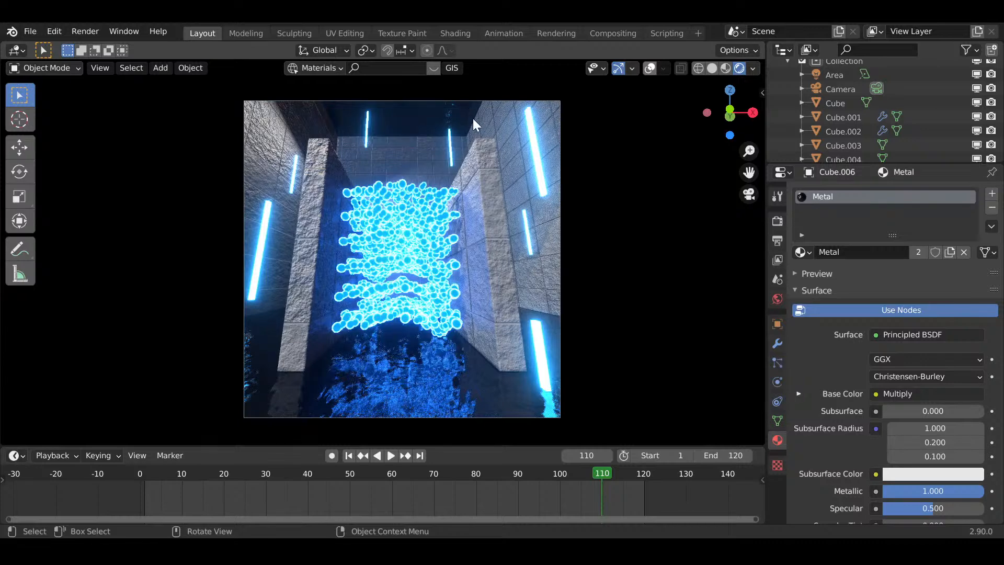
pyautogui.click(801, 252)
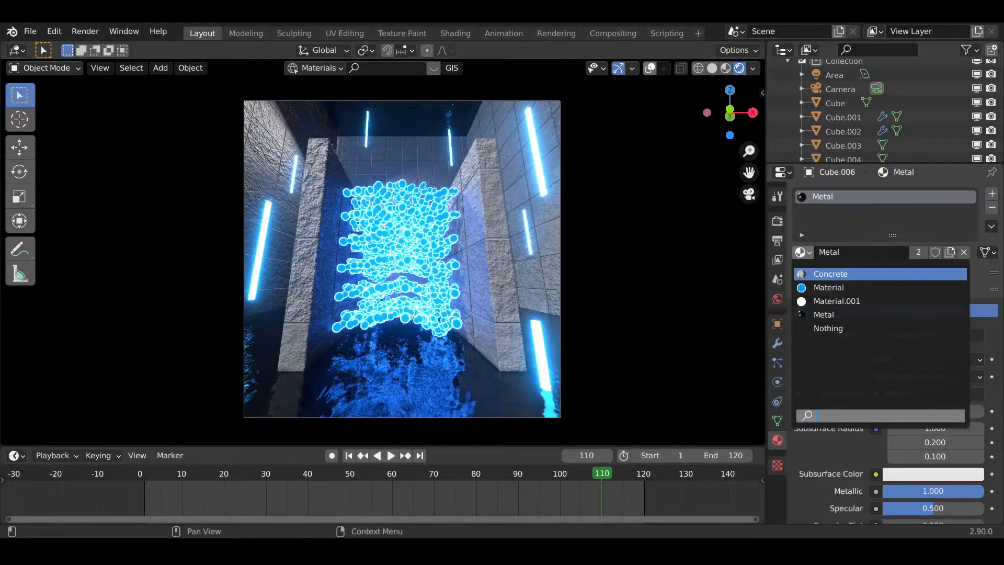
pyautogui.click(836, 299)
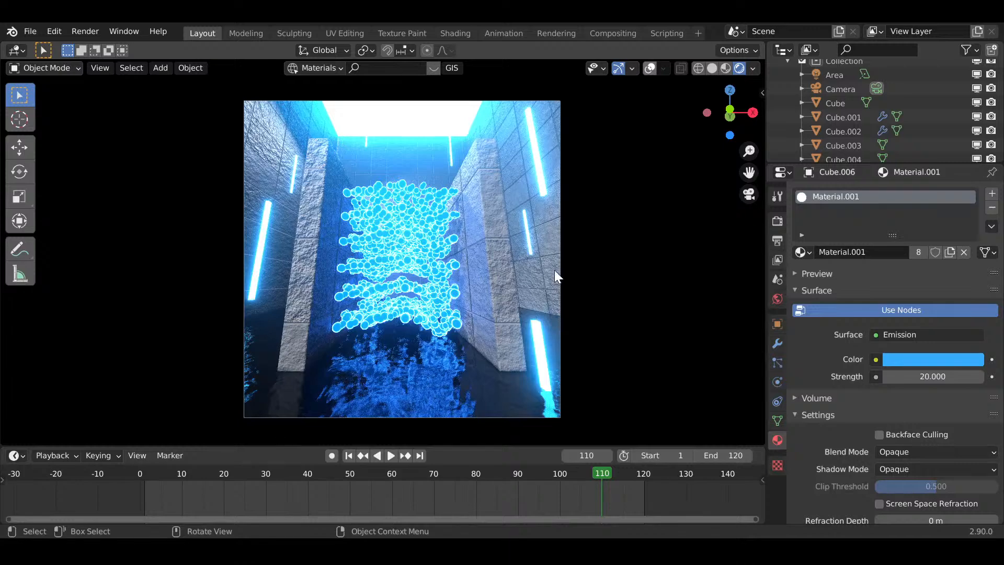
pyautogui.click(564, 256)
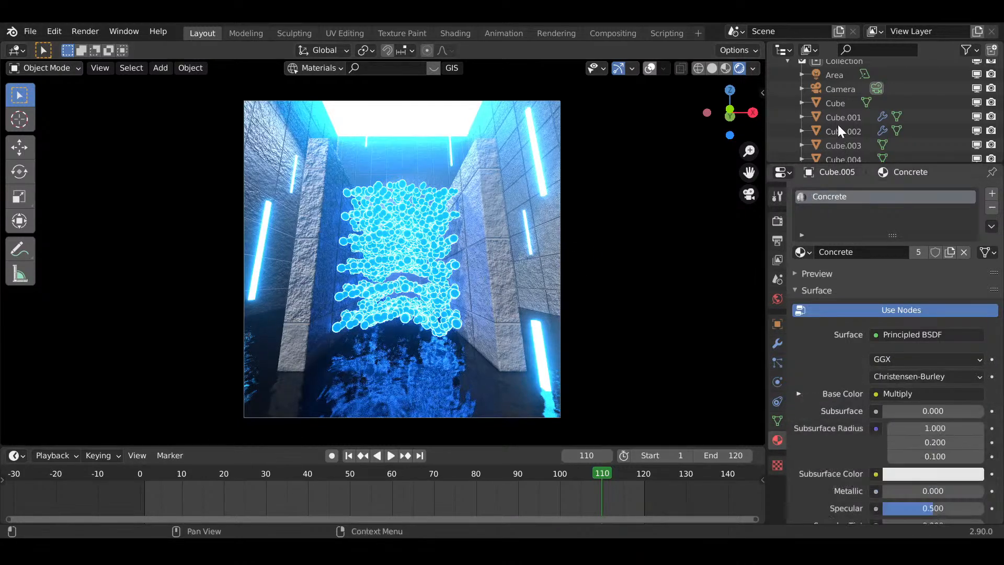
# - Select the camera and tilt it slightly around its local X axis
pyautogui.click(854, 88)
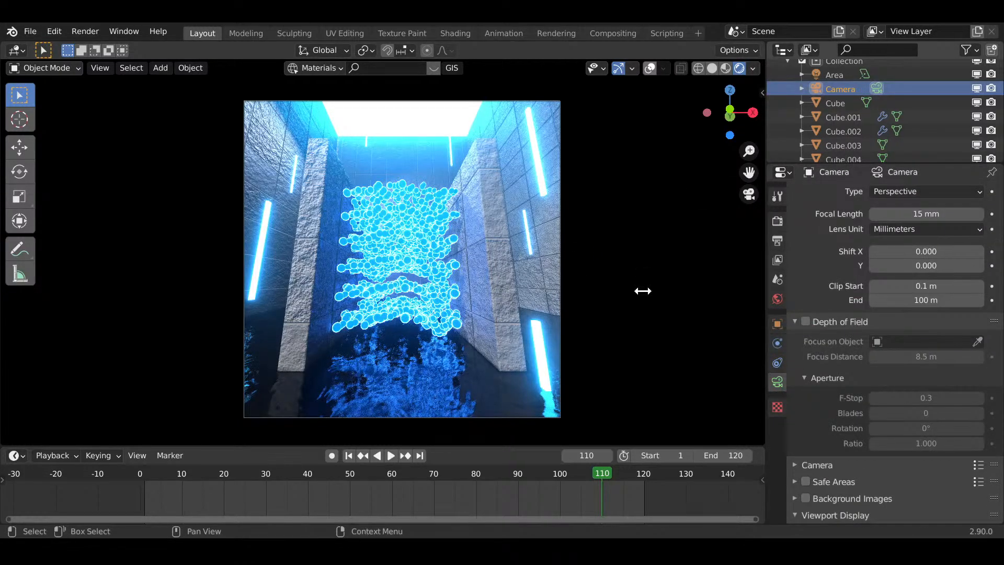
pyautogui.press('r')
pyautogui.press('x')
pyautogui.press('x')
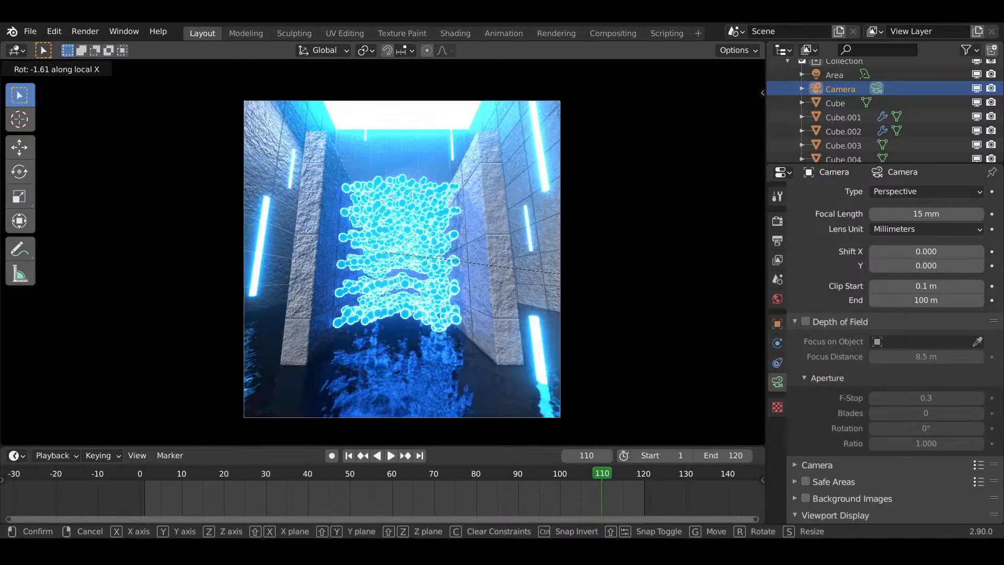
pyautogui.click(643, 285)
# - Shift the camera slightly along its local Z axis, then raise it about 0.1 m along global Z
pyautogui.press('g')
pyautogui.press('z')
pyautogui.press('z')
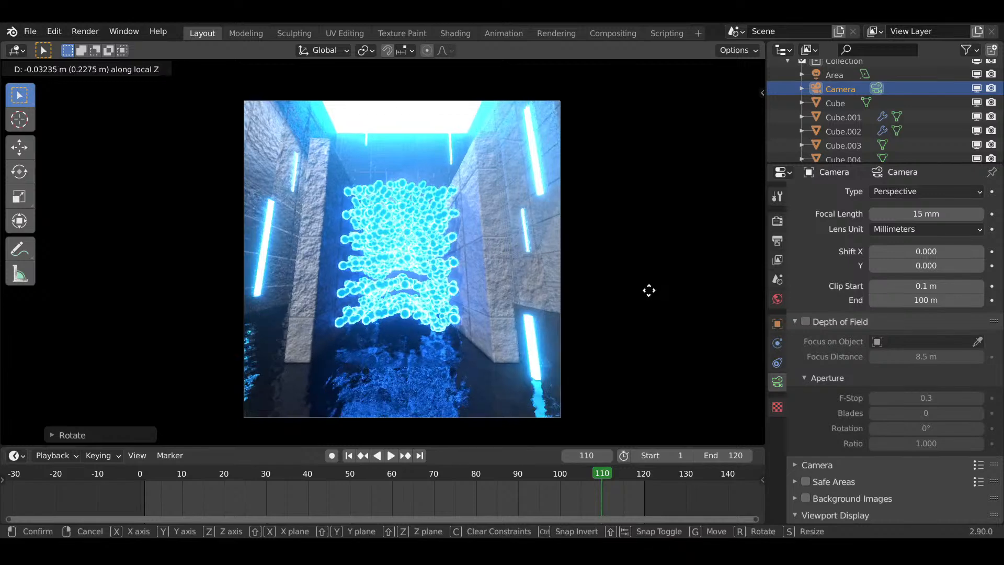
pyautogui.click(650, 298)
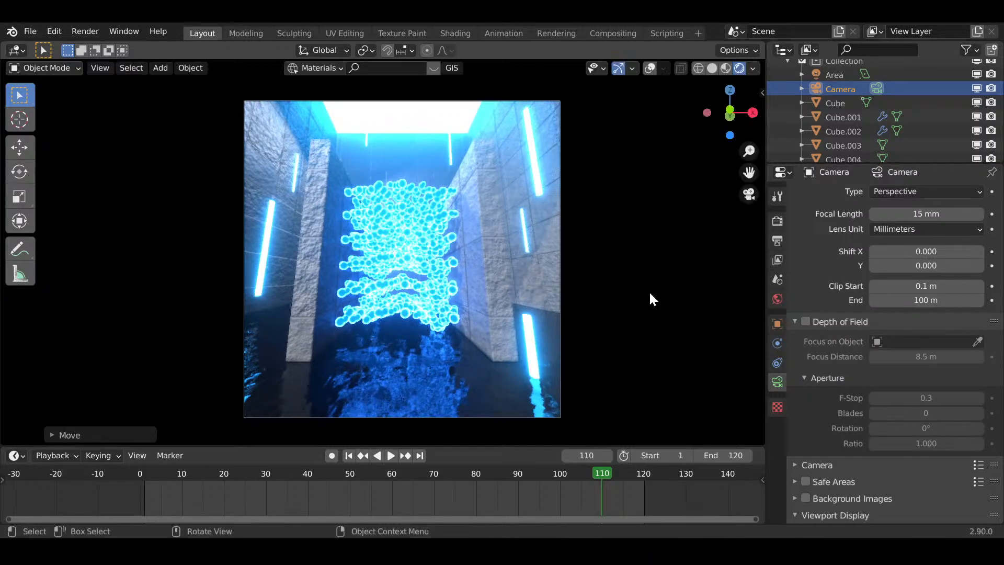
pyautogui.press('g')
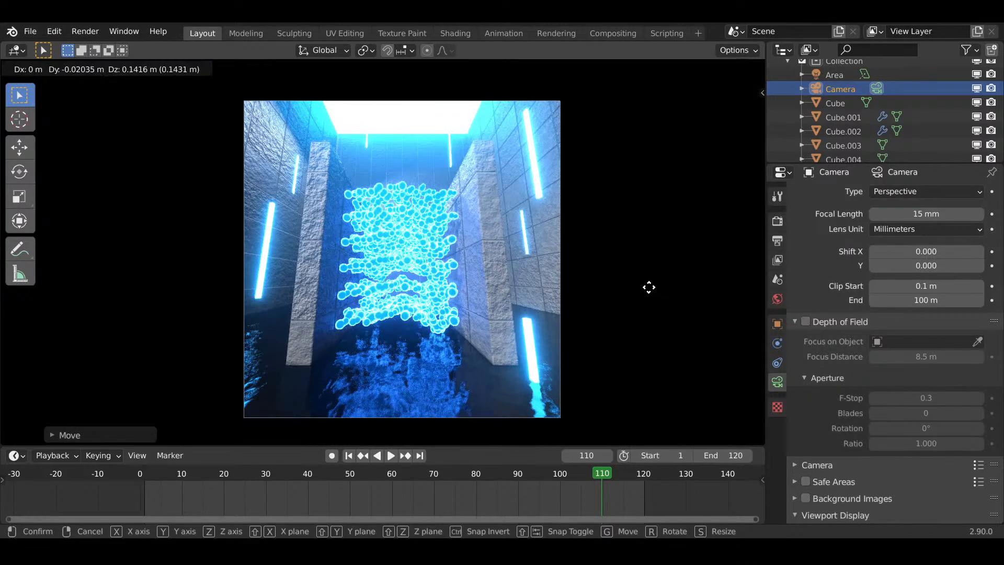
pyautogui.press('z')
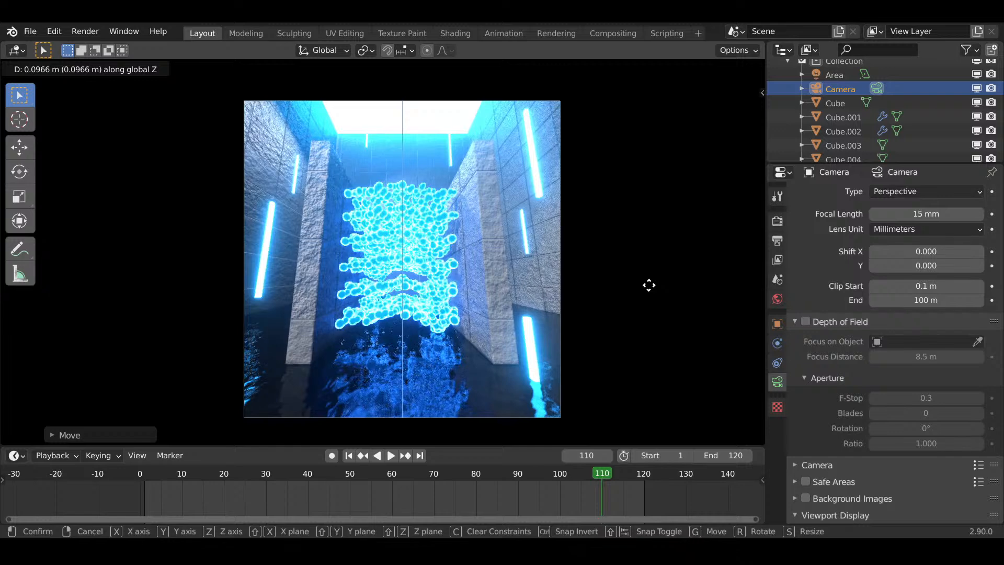
pyautogui.click(650, 286)
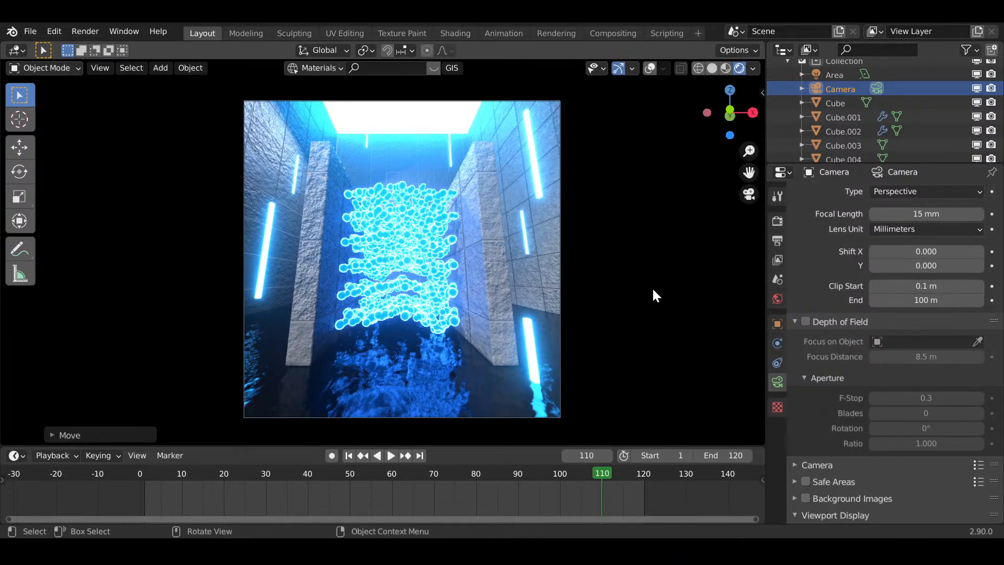
pyautogui.scroll(1, 571, 193)
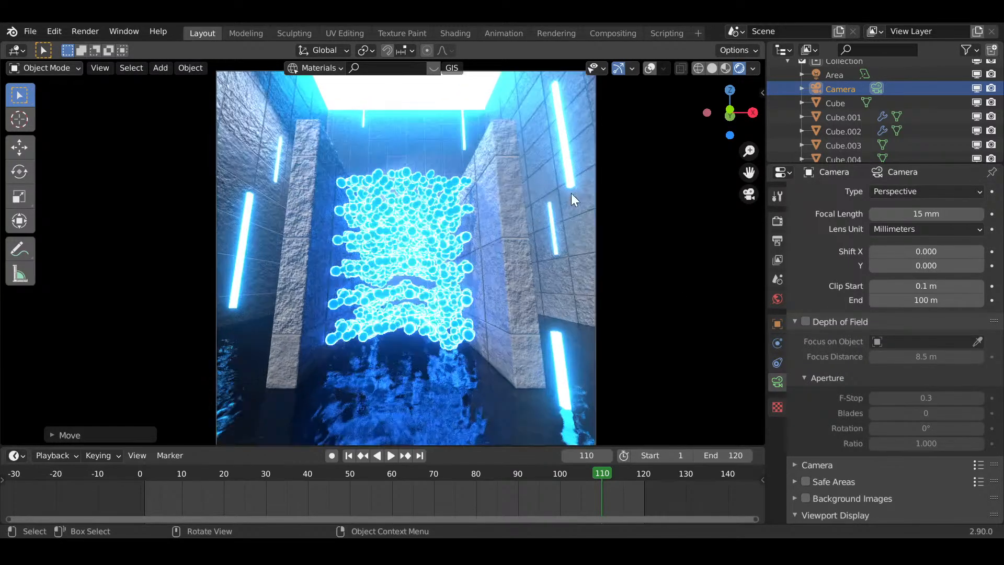
pyautogui.scroll(-1, 477, 196)
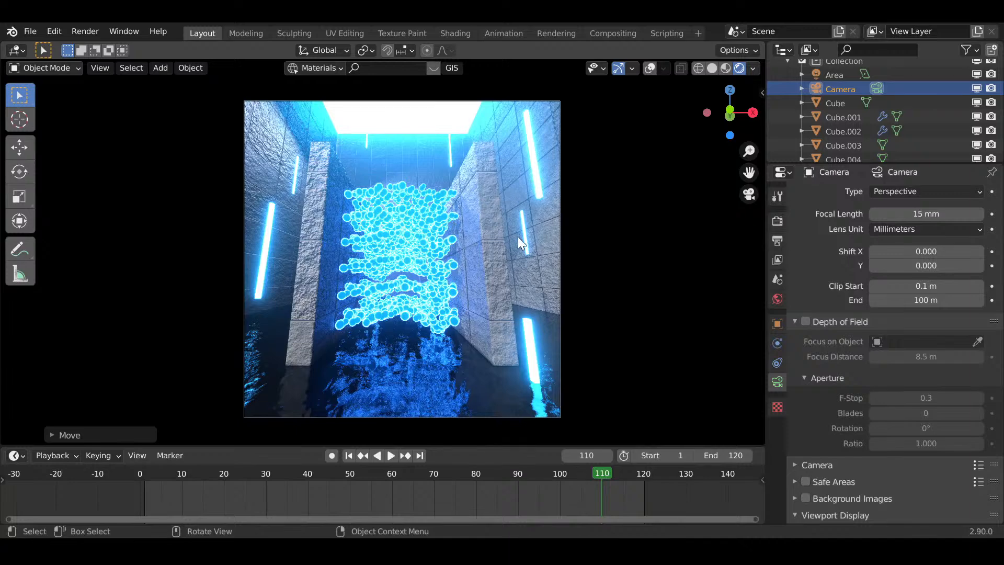
# - Lower the small glowing light bar between the two longer bars on the room's right wall
pyautogui.click(579, 234)
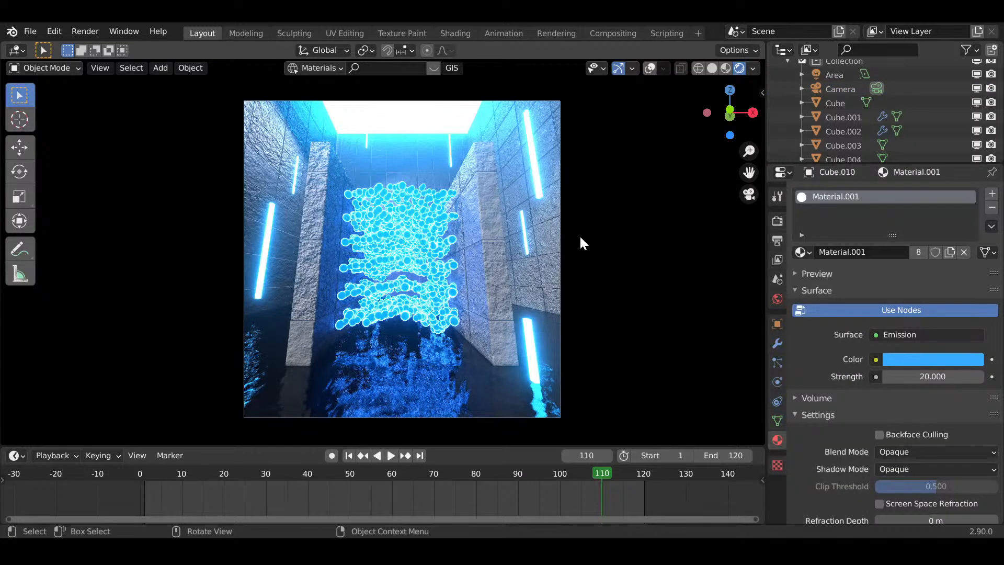
pyautogui.press('g')
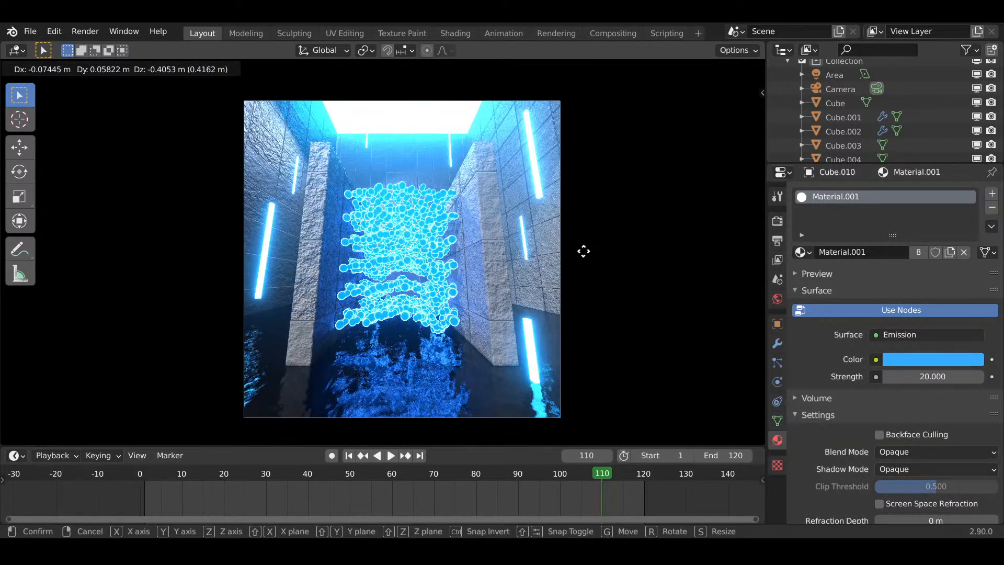
pyautogui.click(576, 280)
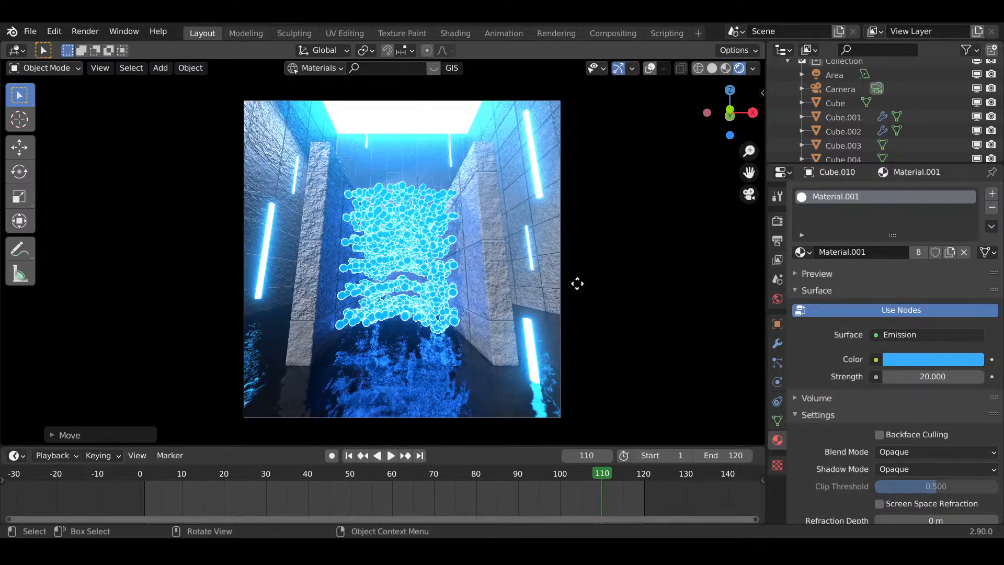
# - Duplicate the small light bar and place the copy low on the left wall, between the long bar and the pillar
pyautogui.hotkey('shift', 'd')
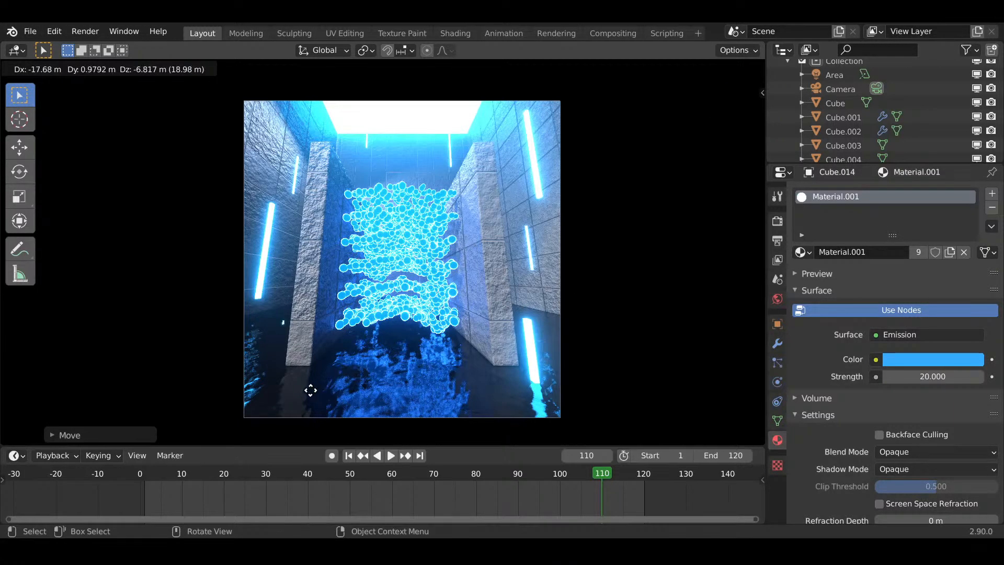
pyautogui.click(332, 372)
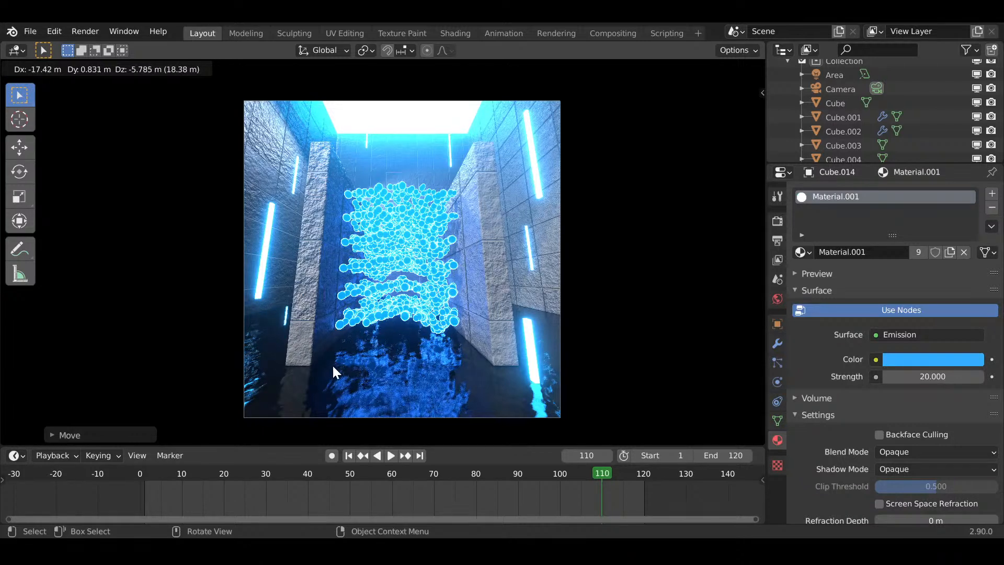
pyautogui.click(335, 372)
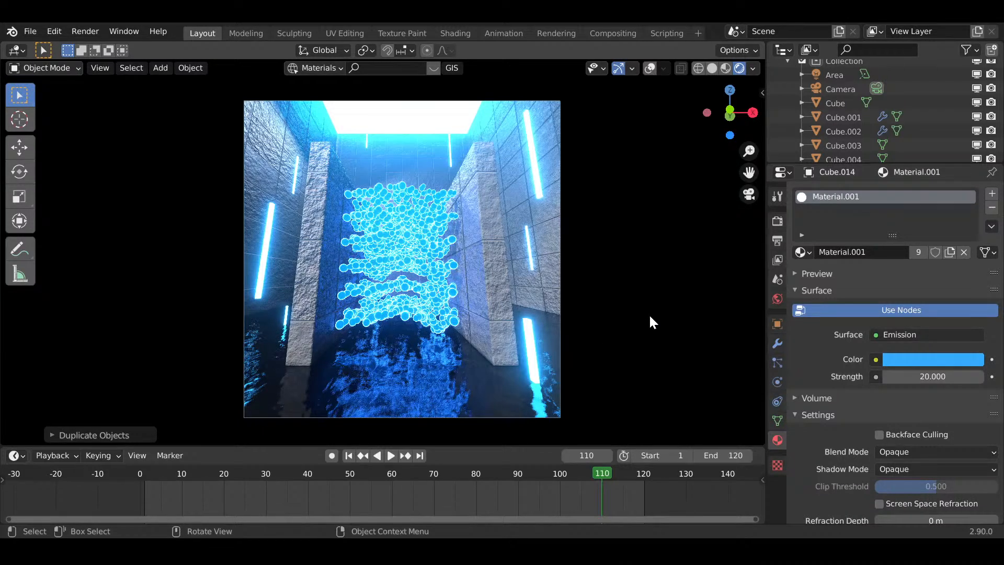
pyautogui.hotkey('shift', 'd')
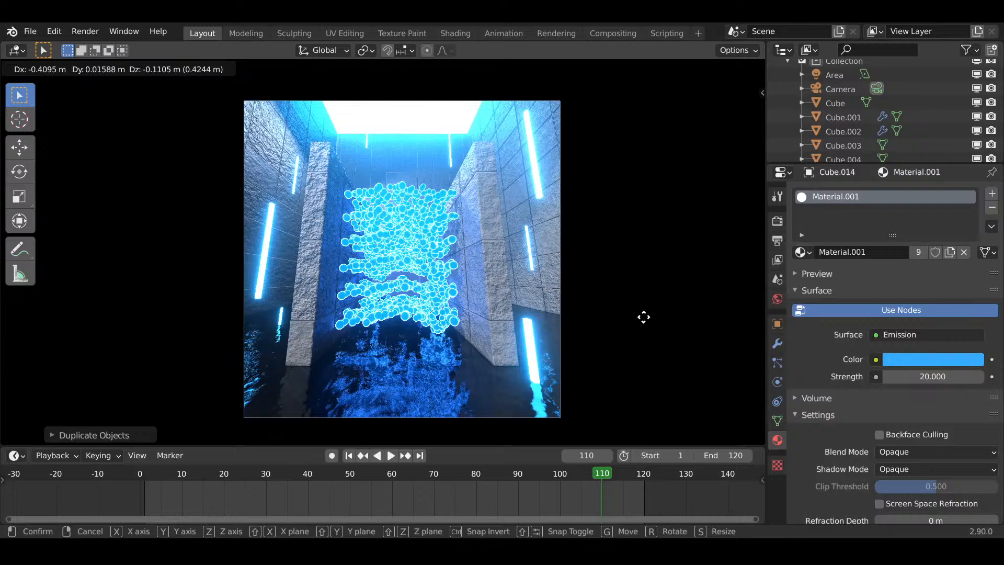
pyautogui.click(715, 277)
# - Select the right pillar and bring up its Concrete material nodes in the Shading workspace
pyautogui.click(498, 335)
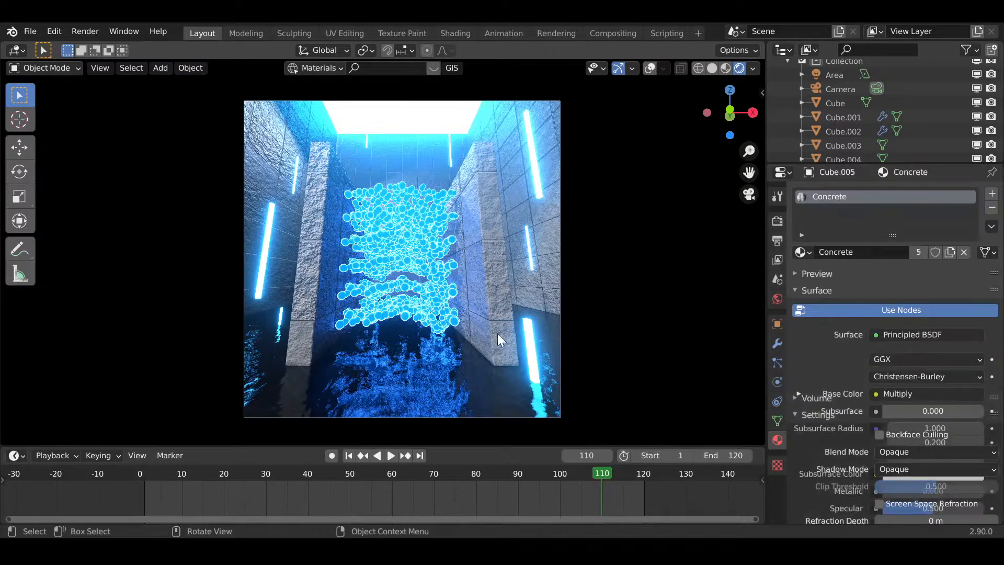
pyautogui.click(531, 306)
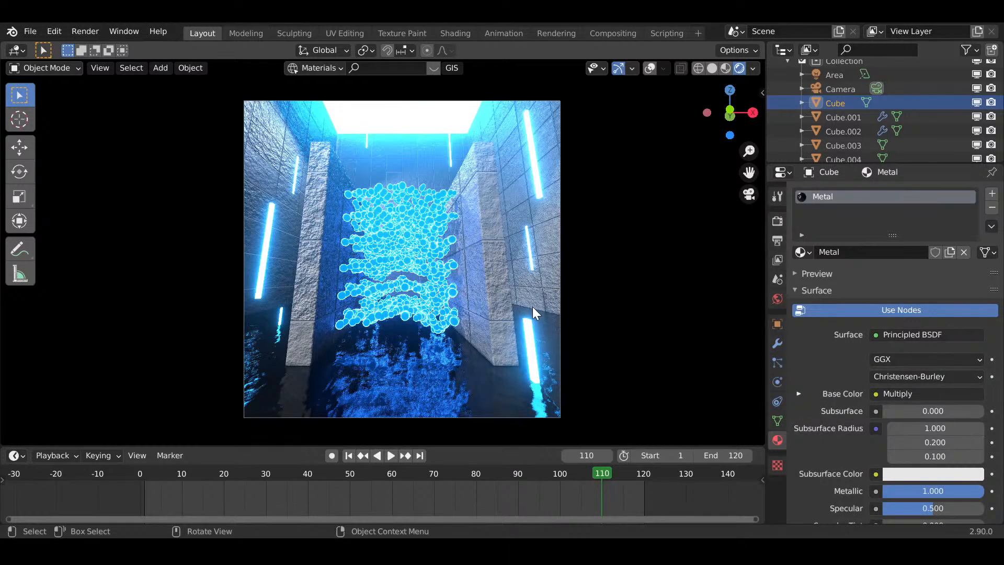
pyautogui.scroll(5, 509, 279)
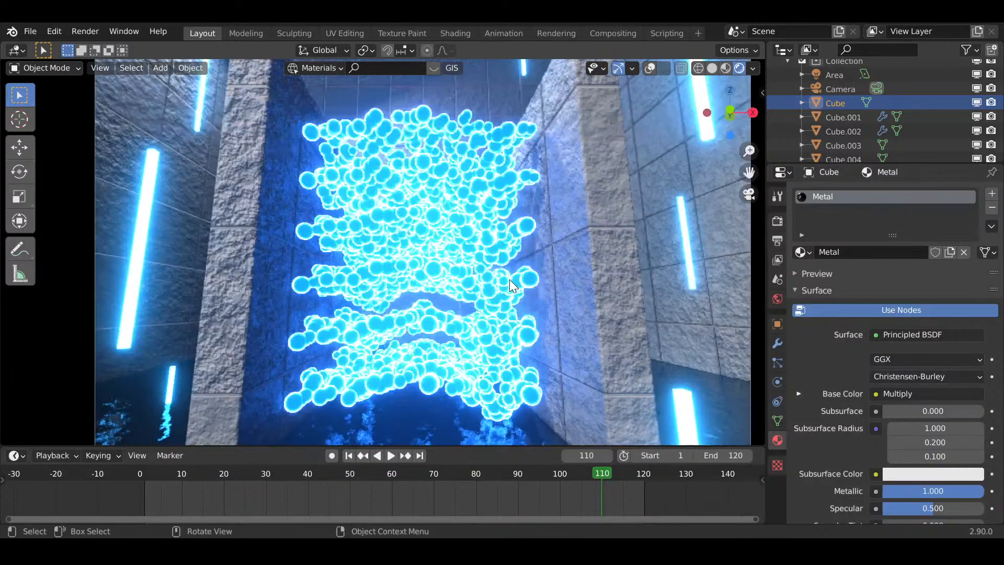
pyautogui.moveTo(560, 217); pyautogui.dragTo(563, 299, button='middle')
pyautogui.click(565, 300)
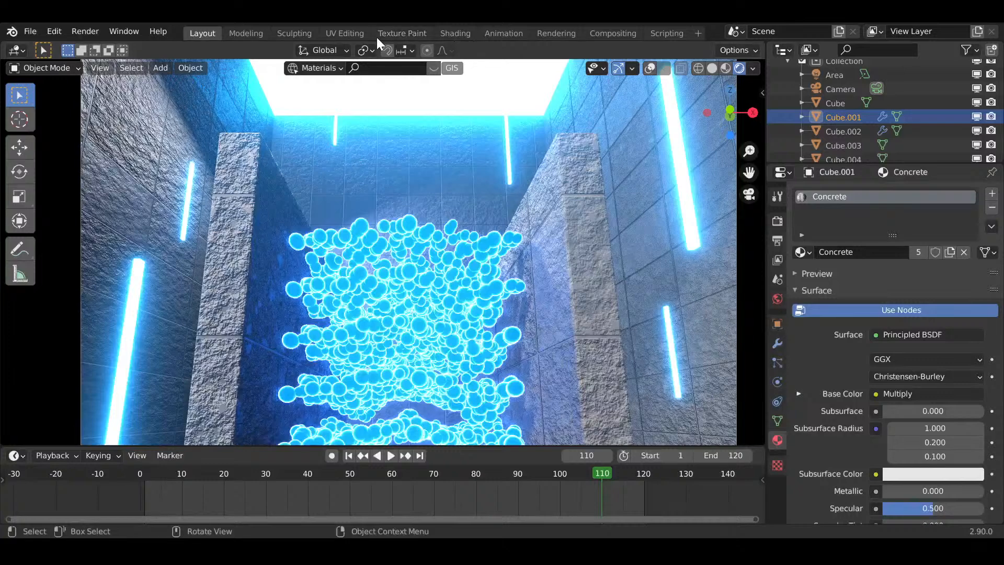
pyautogui.click(444, 33)
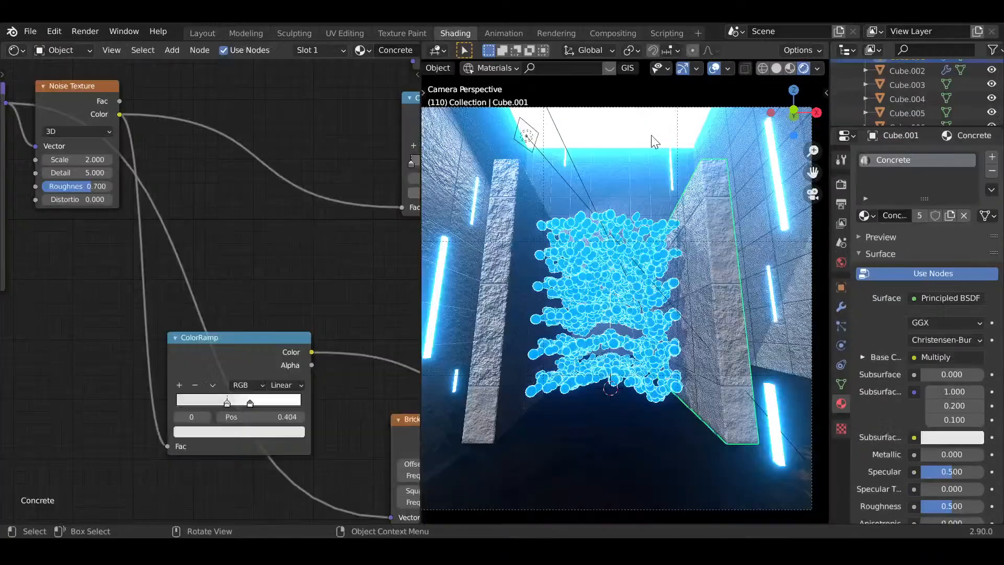
pyautogui.scroll(-1, 518, 314)
pyautogui.scroll(-7, 221, 318)
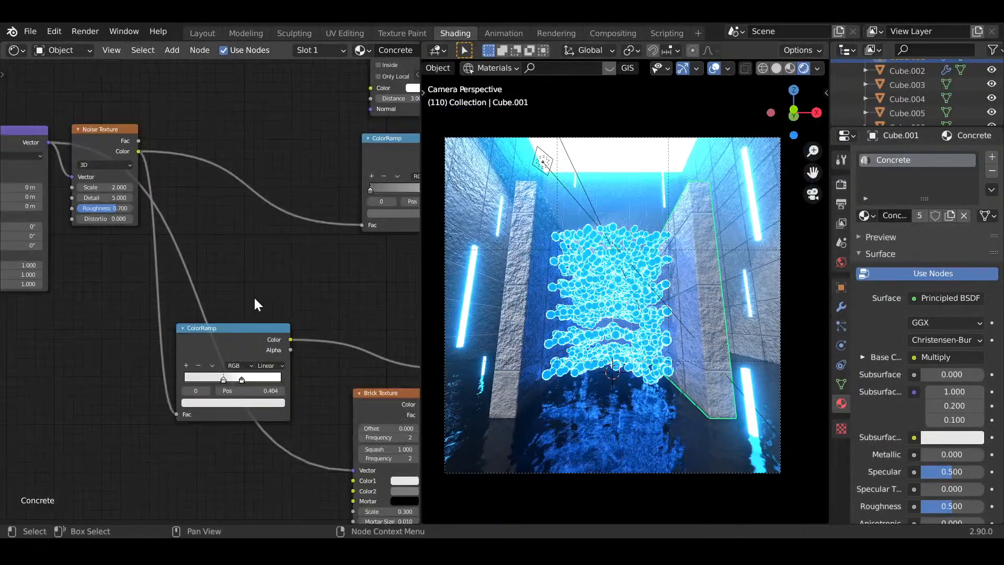
pyautogui.moveTo(205, 296); pyautogui.dragTo(67, 267, button='middle')
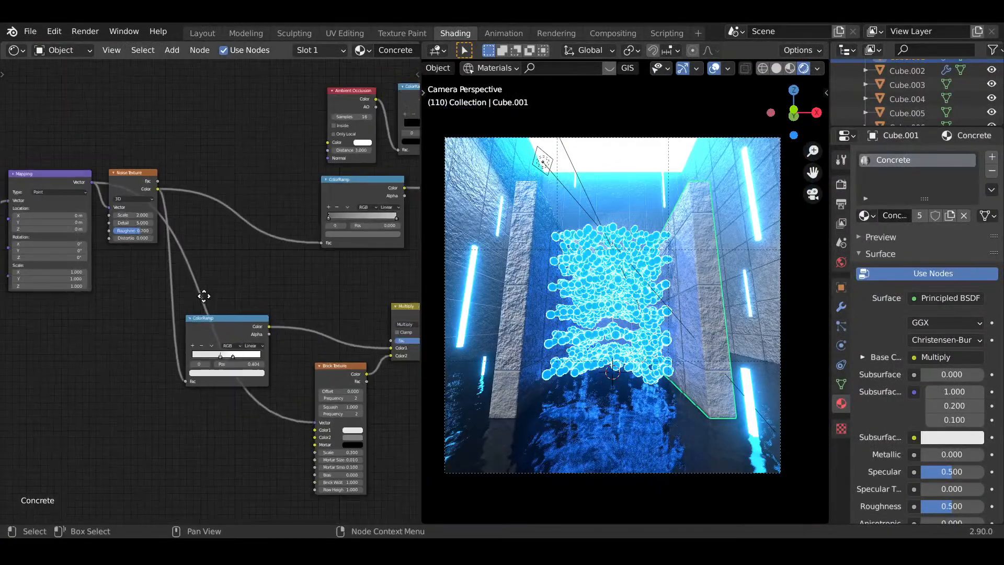
pyautogui.scroll(1, 204, 296)
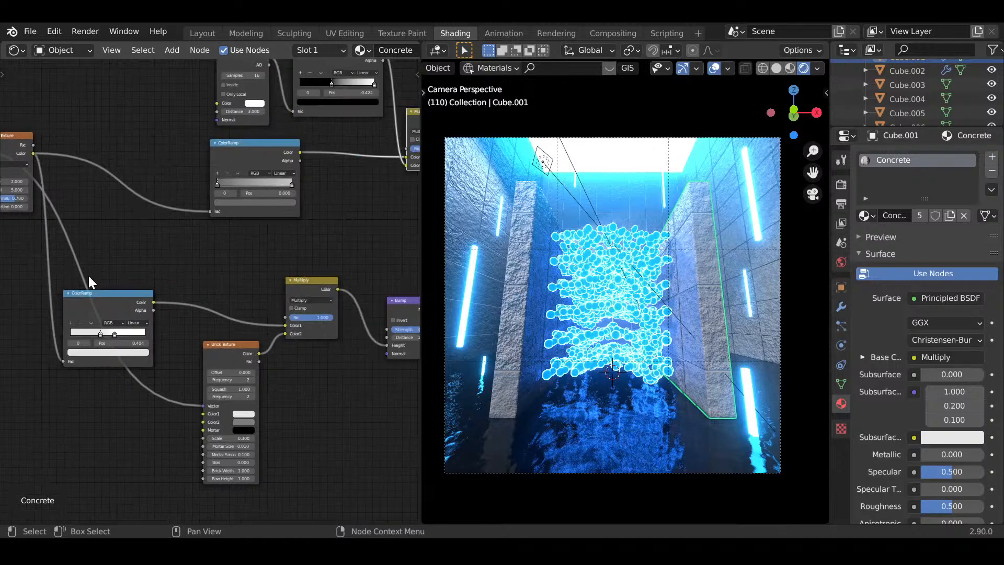
pyautogui.moveTo(96, 363); pyautogui.dragTo(248, 294, button='middle')
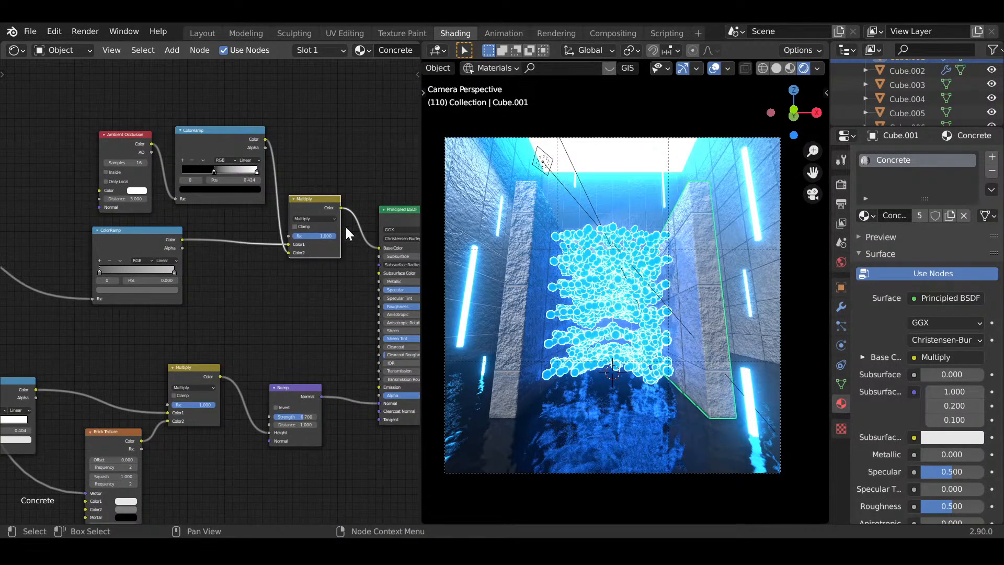
# - Move the Ambient Occlusion, both ColorRamps and the Multiply node feeding Base Color away from the Principled BSDF to free space
pyautogui.keyDown('shift'); pyautogui.click(220, 144); pyautogui.keyUp('shift')
pyautogui.keyDown('shift'); pyautogui.click(142, 137); pyautogui.keyUp('shift')
pyautogui.keyDown('shift'); pyautogui.click(122, 240); pyautogui.keyUp('shift')
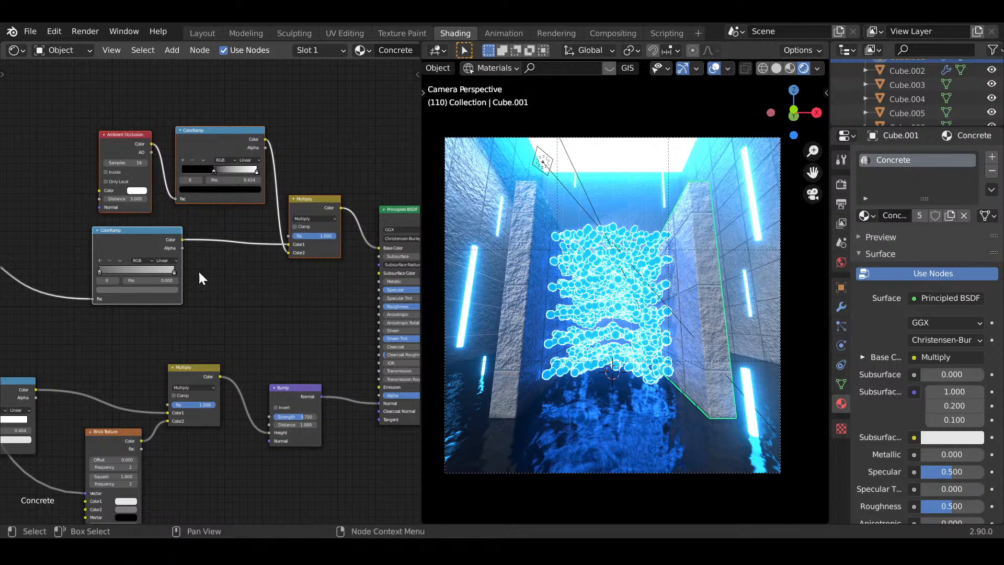
pyautogui.press('g')
pyautogui.click(127, 276)
# - Duplicate the Multiply node into the Base Color link and connect the Brick Texture color to the copy's Color2
pyautogui.click(218, 208)
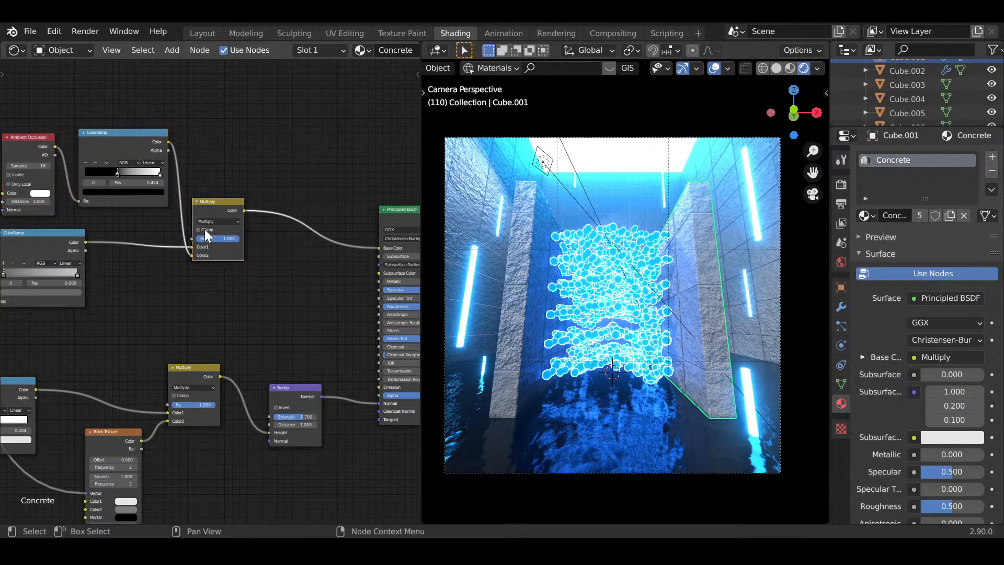
pyautogui.moveTo(204, 232); pyautogui.dragTo(287, 209)
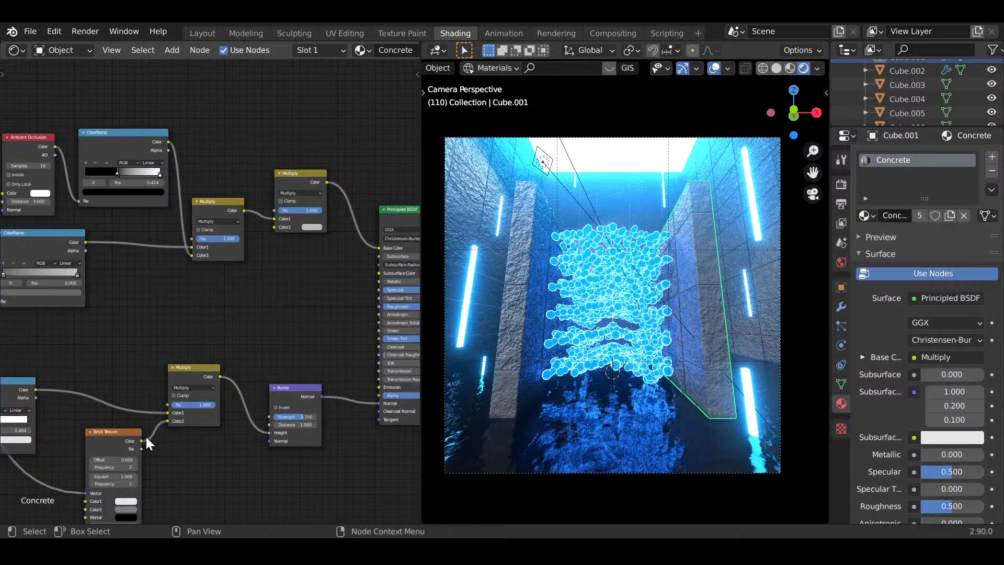
pyautogui.moveTo(142, 440); pyautogui.dragTo(275, 226)
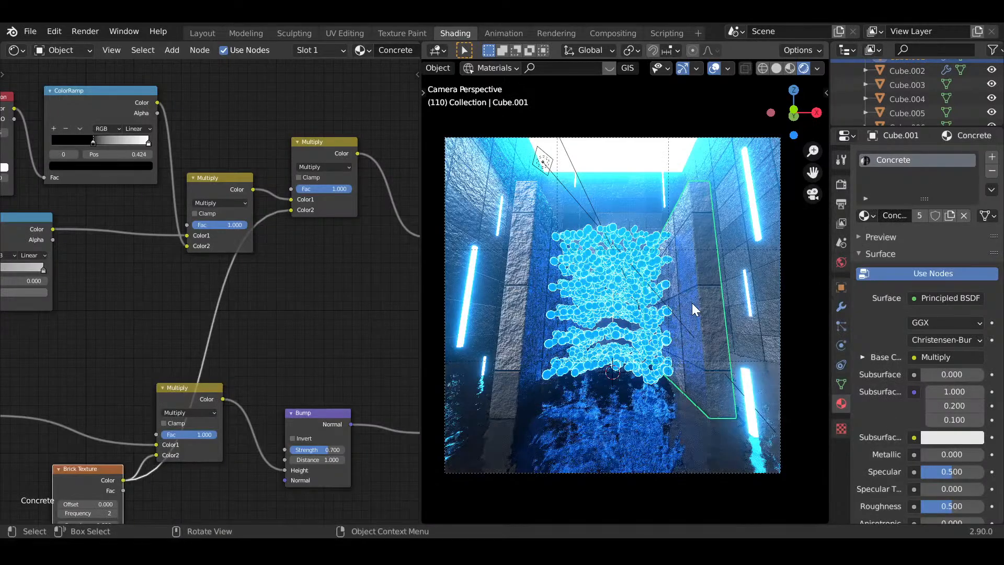
pyautogui.scroll(3, 691, 302)
pyautogui.moveTo(694, 309); pyautogui.dragTo(638, 345, button='middle')
# - Set the Brick Texture's Color2 to full white in the Concrete material
pyautogui.moveTo(269, 335); pyautogui.dragTo(365, 261, button='middle')
pyautogui.moveTo(239, 437); pyautogui.dragTo(252, 340, button='middle')
pyautogui.scroll(2, 272, 354)
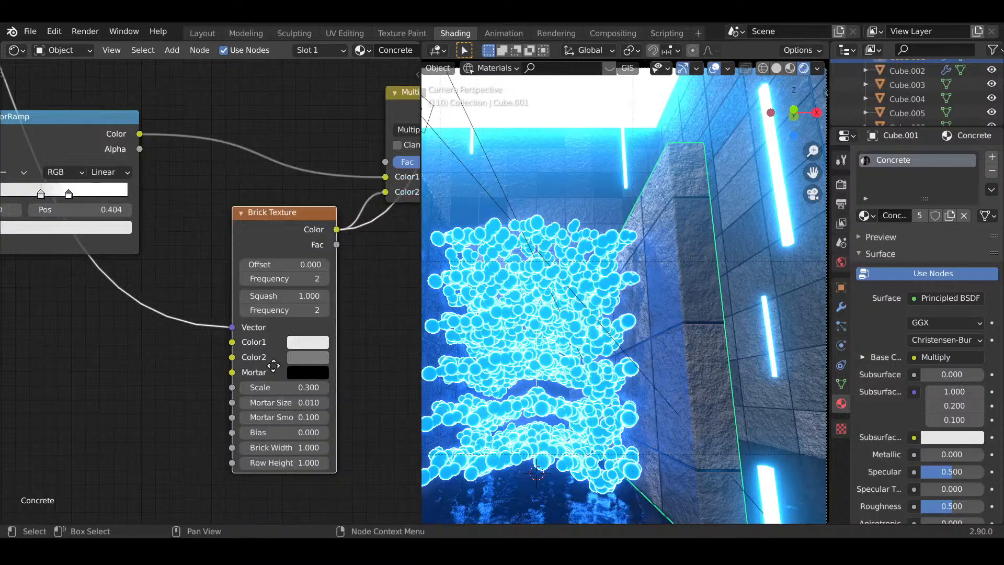
pyautogui.moveTo(322, 369); pyautogui.dragTo(254, 372, button='middle')
pyautogui.click(251, 366)
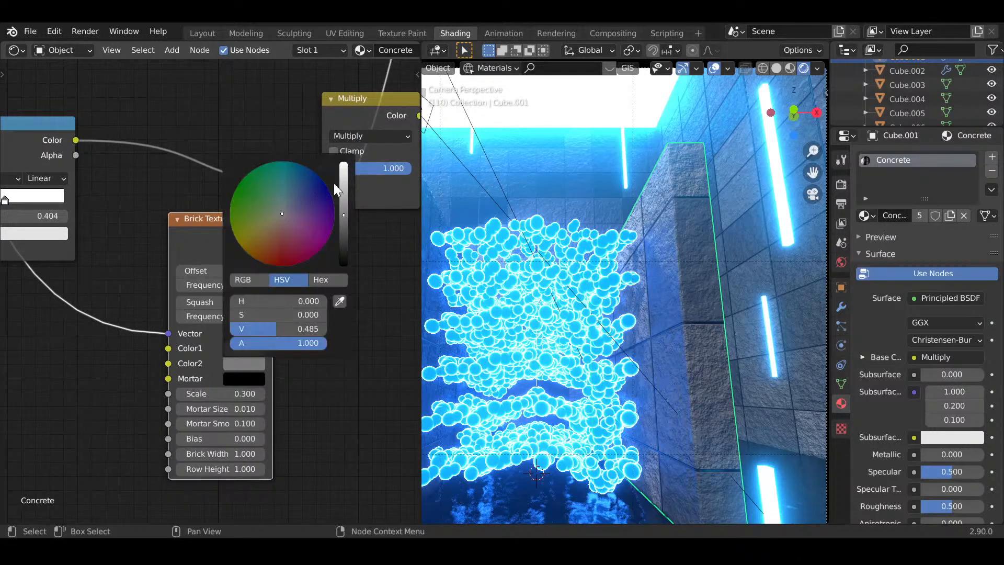
pyautogui.moveTo(344, 214); pyautogui.dragTo(343, 162)
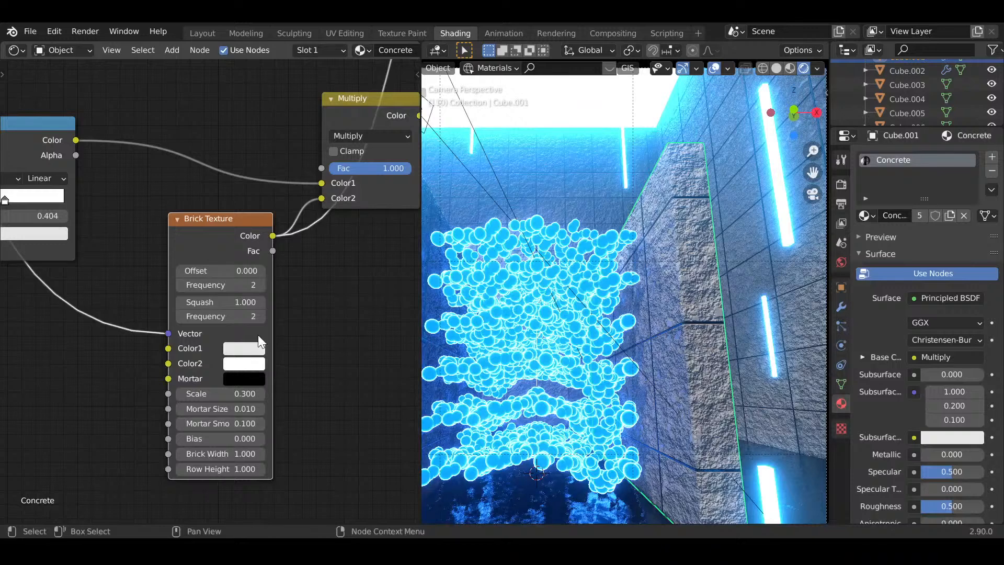
# - Set the Brick Texture's Color1 to pure white and lighten its Mortar color to dark gray
pyautogui.click(259, 347)
pyautogui.moveTo(344, 168); pyautogui.dragTo(344, 148)
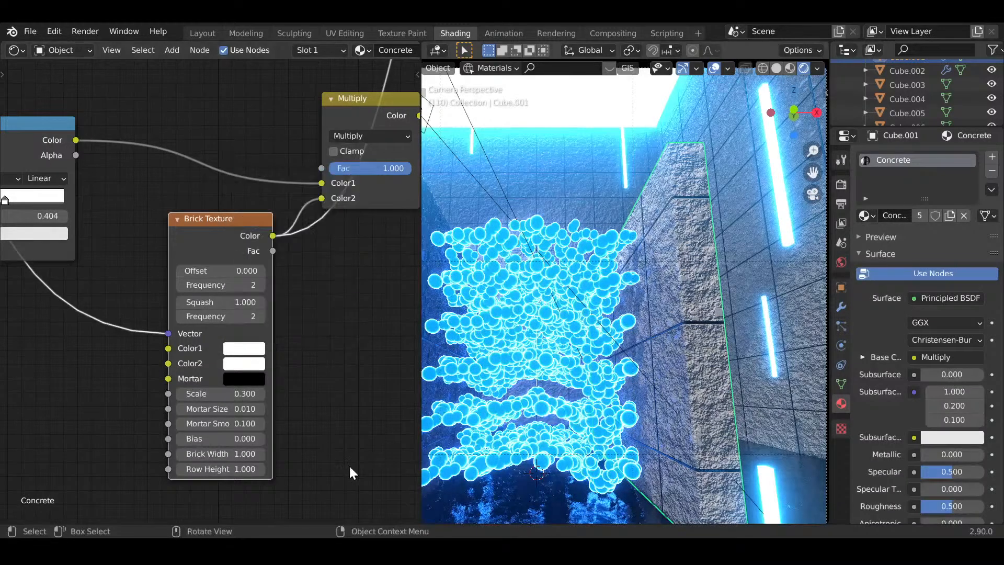
pyautogui.click(243, 379)
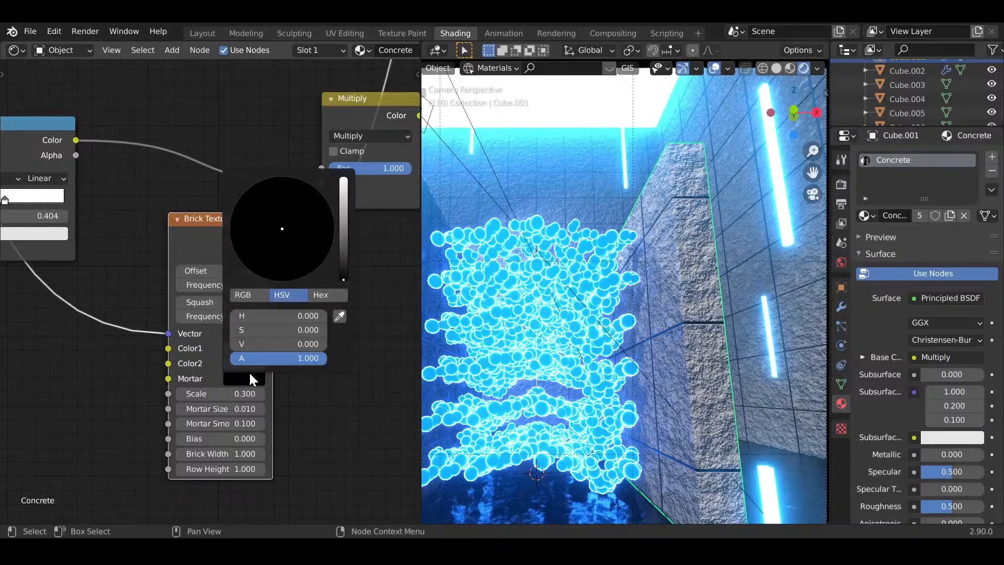
pyautogui.moveTo(344, 279); pyautogui.dragTo(344, 246)
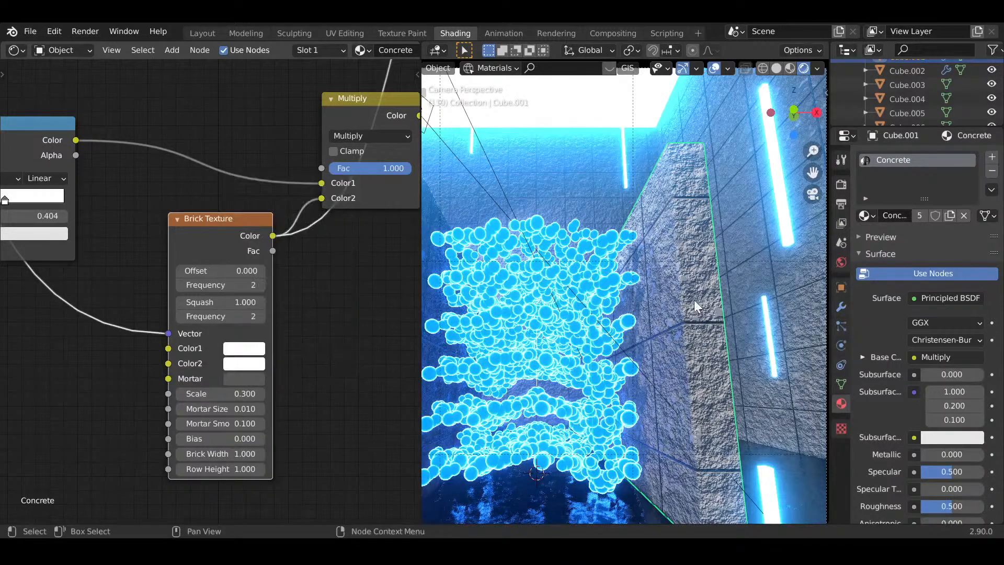
# - Reduce the Strength of the Concrete material's Bump node to about 0.6
pyautogui.scroll(-4, 721, 319)
pyautogui.scroll(4, 677, 324)
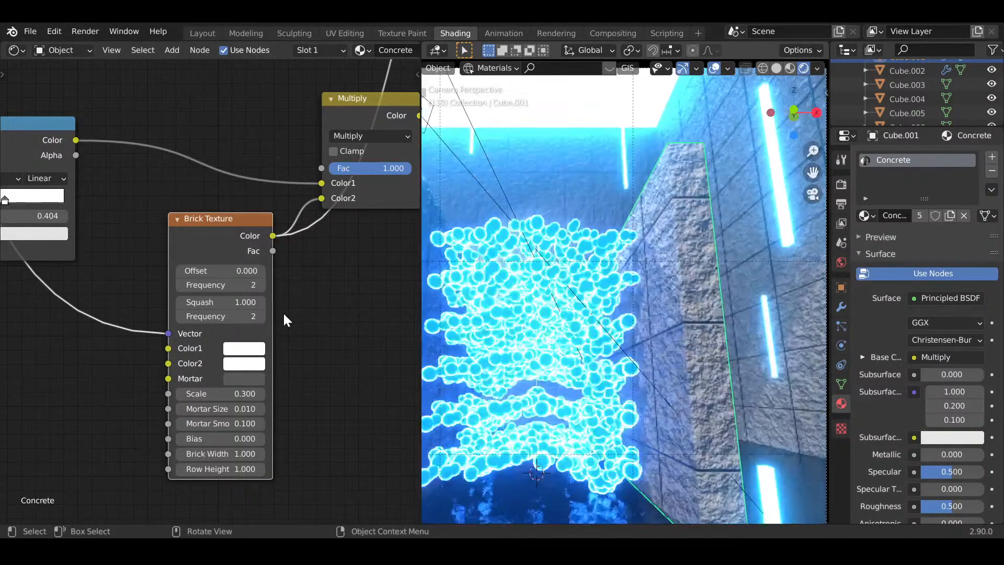
pyautogui.moveTo(236, 333); pyautogui.dragTo(152, 388, button='middle')
pyautogui.scroll(-3, 193, 386)
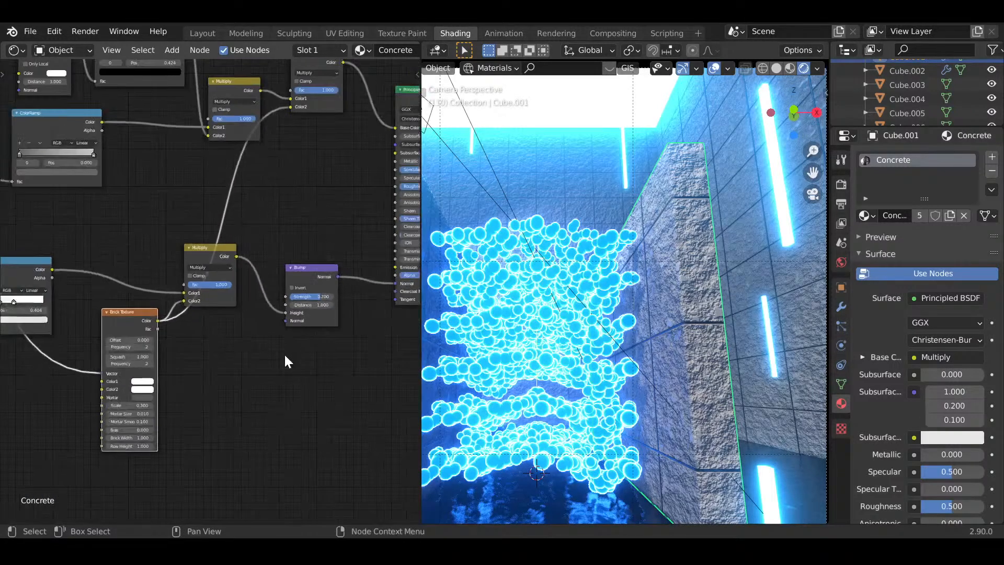
pyautogui.scroll(-2, 230, 373)
pyautogui.scroll(6, 249, 372)
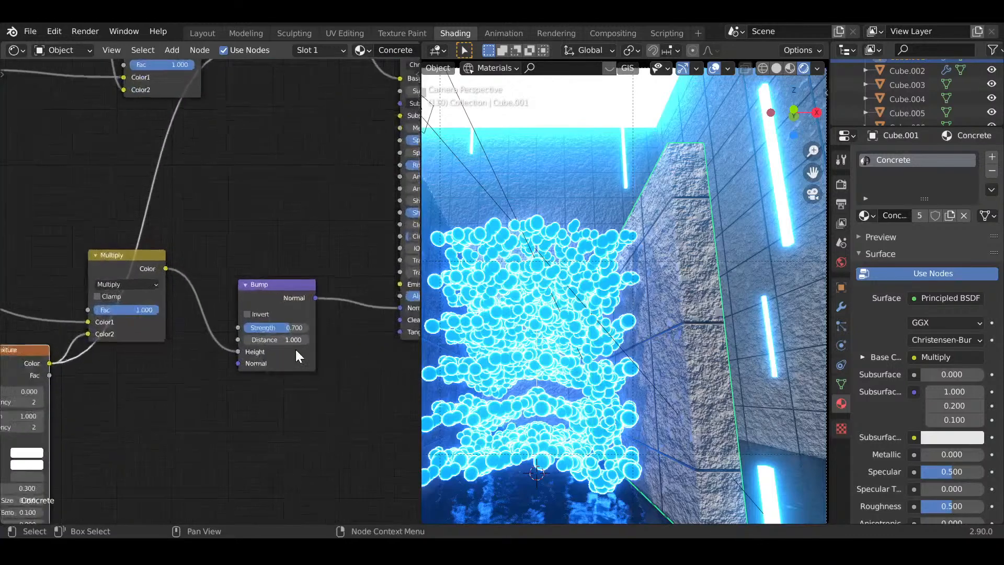
pyautogui.moveTo(306, 336); pyautogui.dragTo(268, 336)
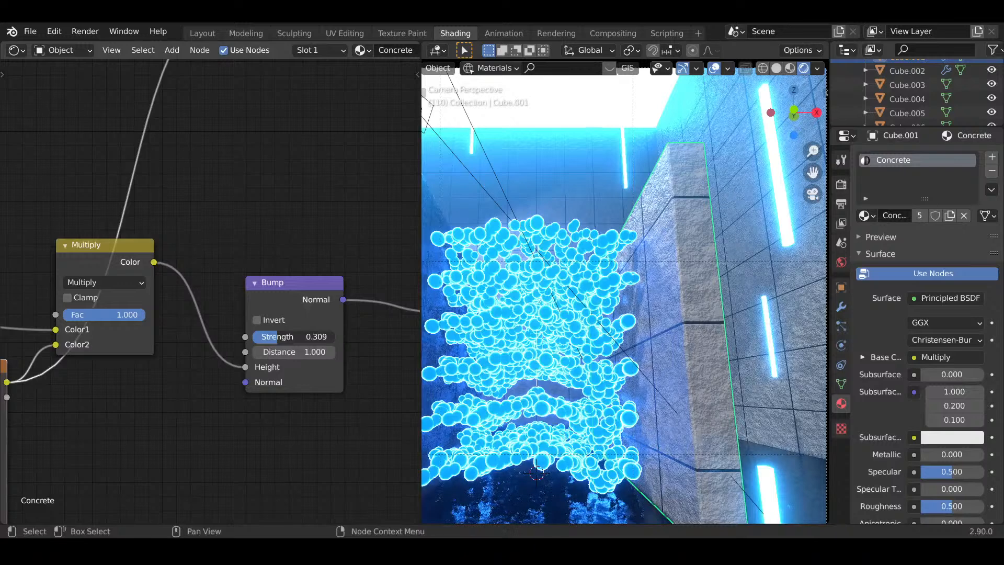
pyautogui.moveTo(281, 336); pyautogui.dragTo(301, 336)
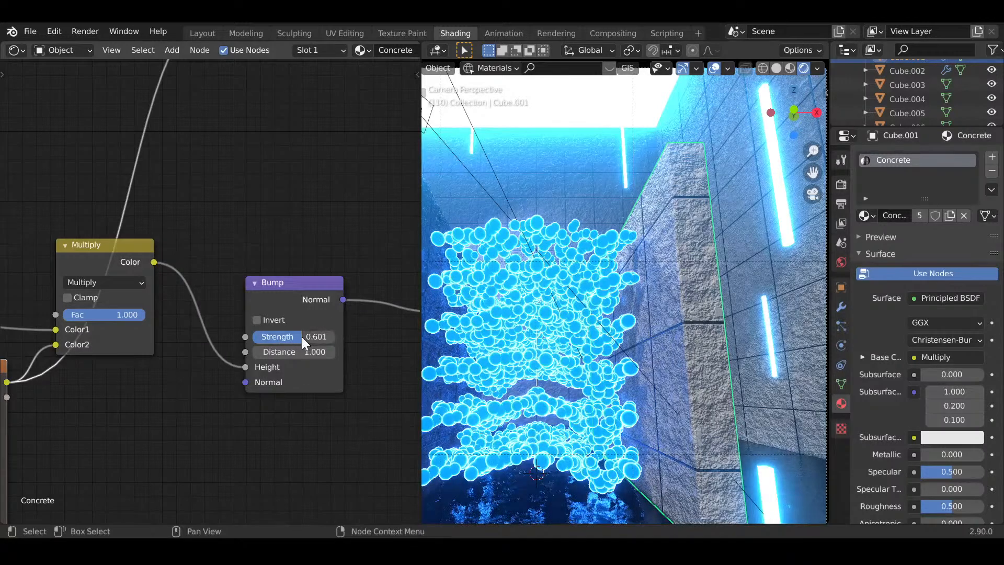
# - Set the Scale of the Concrete material's Noise Texture to 4
pyautogui.scroll(-5, 264, 395)
pyautogui.scroll(3, 233, 410)
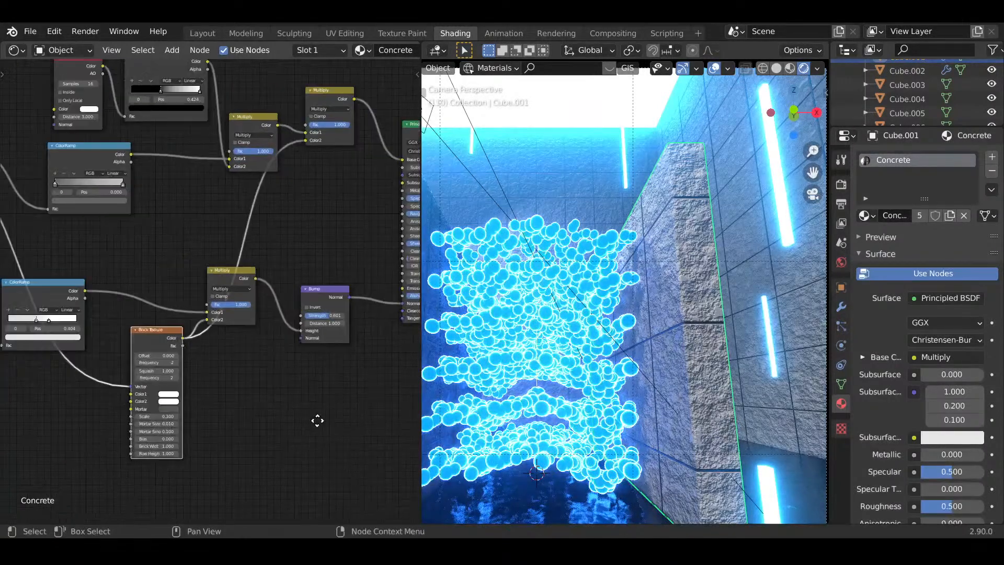
pyautogui.moveTo(340, 435); pyautogui.dragTo(386, 490, button='middle')
pyautogui.moveTo(157, 370); pyautogui.dragTo(313, 441, button='middle')
pyautogui.scroll(6, 236, 370)
pyautogui.scroll(2, 236, 372)
pyautogui.click(204, 340)
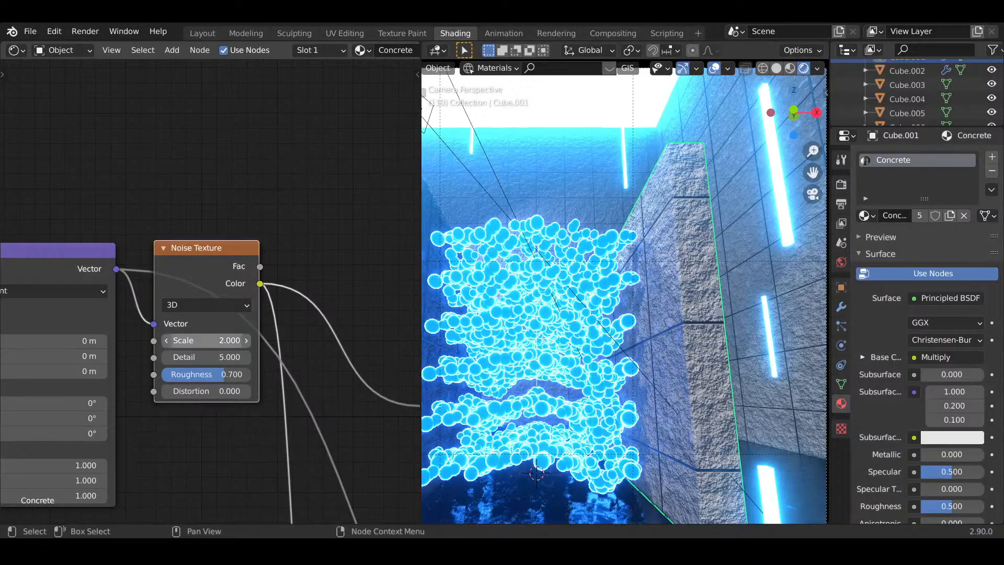
pyautogui.write('2.0')
pyautogui.press('Return')
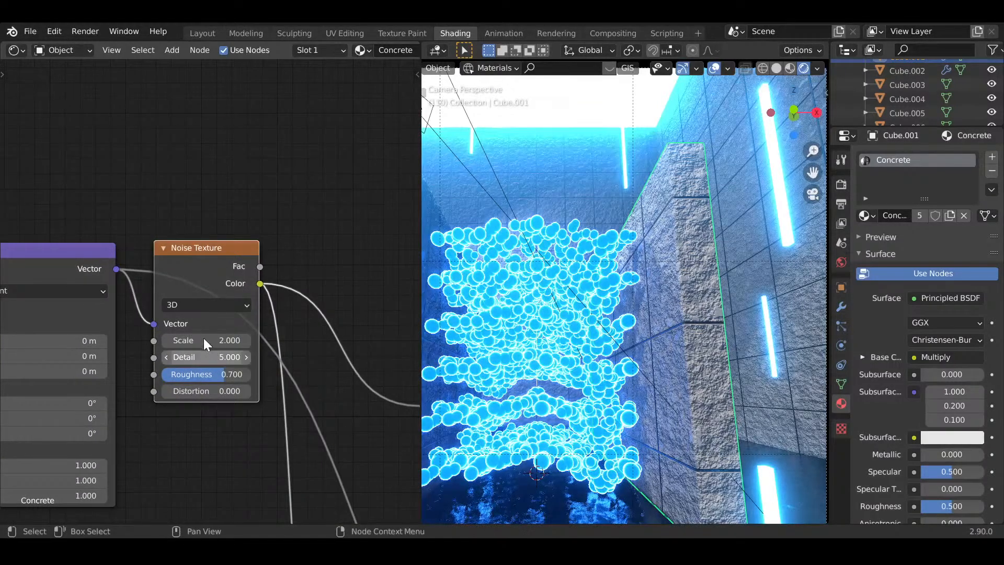
pyautogui.click(204, 342)
pyautogui.write('4')
pyautogui.press('Return')
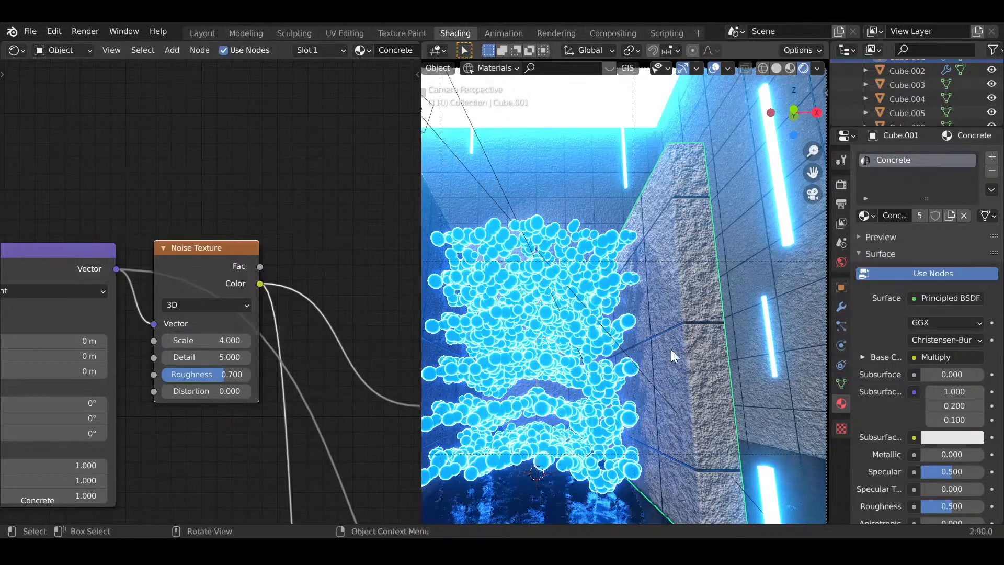
# - Lighten the first stop of the ColorRamp feeding the bump's Multiply node to an HSV value of 0.971
pyautogui.press('Home')
pyautogui.scroll(-1, 186, 328)
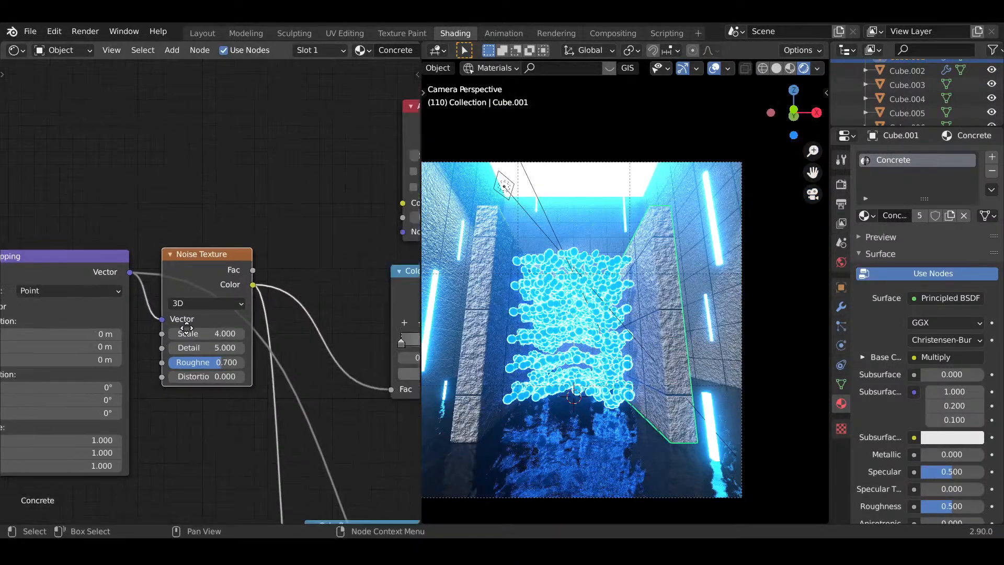
pyautogui.moveTo(187, 328); pyautogui.dragTo(177, 322, button='middle')
pyautogui.scroll(-8, 215, 354)
pyautogui.moveTo(215, 354); pyautogui.dragTo(86, 271, button='middle')
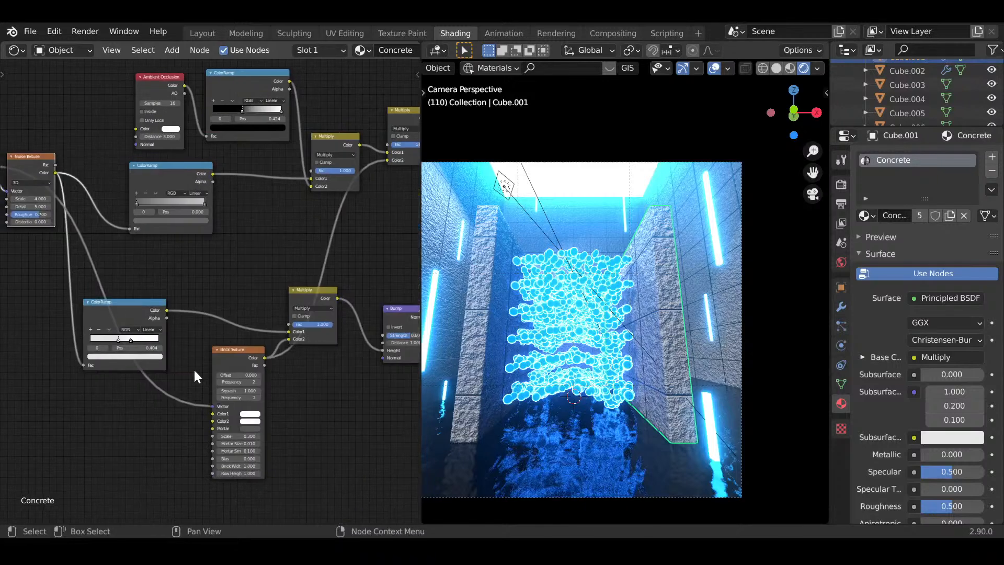
pyautogui.scroll(10, 194, 370)
pyautogui.moveTo(157, 375); pyautogui.dragTo(119, 303, button='middle')
pyautogui.scroll(-1, 118, 306)
pyautogui.scroll(-2, 239, 350)
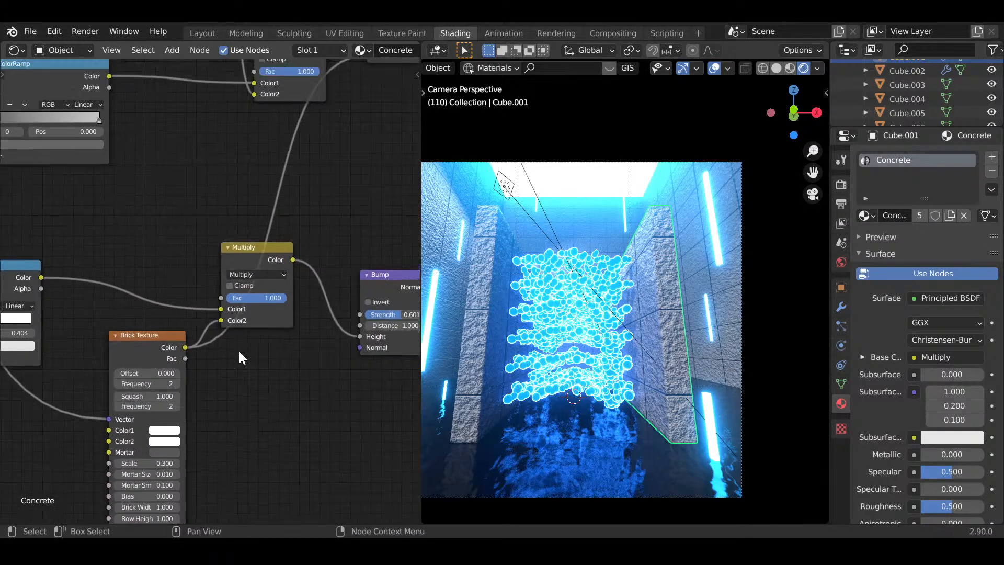
pyautogui.moveTo(239, 350); pyautogui.dragTo(120, 410, button='middle')
pyautogui.scroll(-1, 219, 368)
pyautogui.moveTo(220, 367); pyautogui.dragTo(252, 371, button='middle')
pyautogui.scroll(1, 157, 403)
pyautogui.moveTo(157, 403); pyautogui.dragTo(290, 365, button='middle')
pyautogui.moveTo(160, 385); pyautogui.dragTo(352, 328, button='middle')
pyautogui.scroll(7, 353, 329)
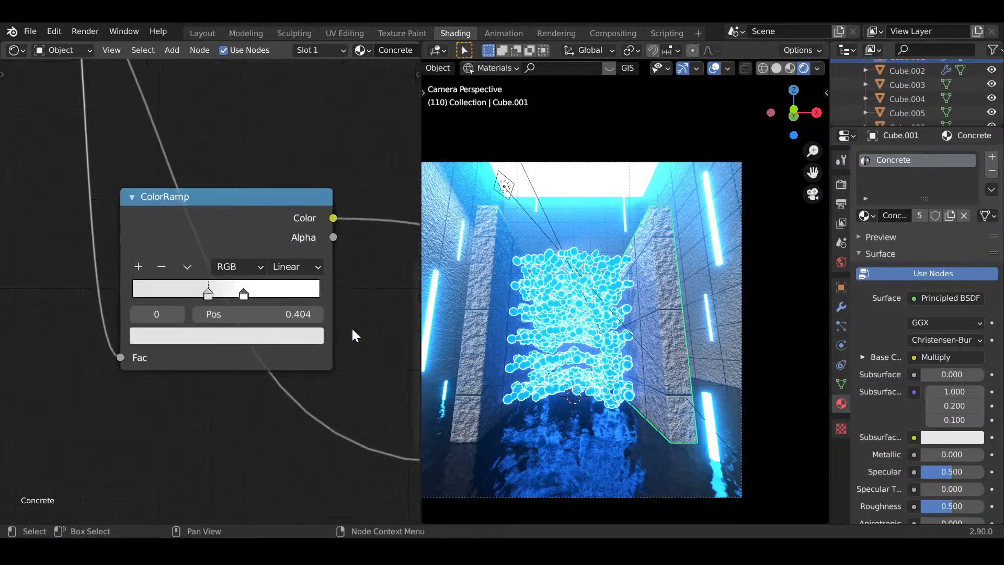
pyautogui.scroll(3, 351, 327)
pyautogui.moveTo(211, 338); pyautogui.dragTo(170, 349, button='middle')
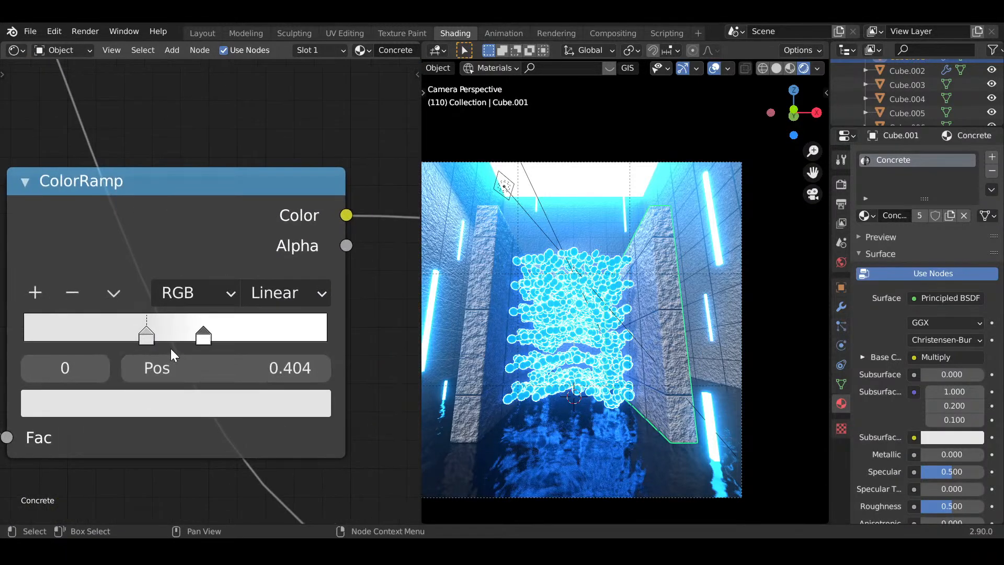
pyautogui.click(198, 406)
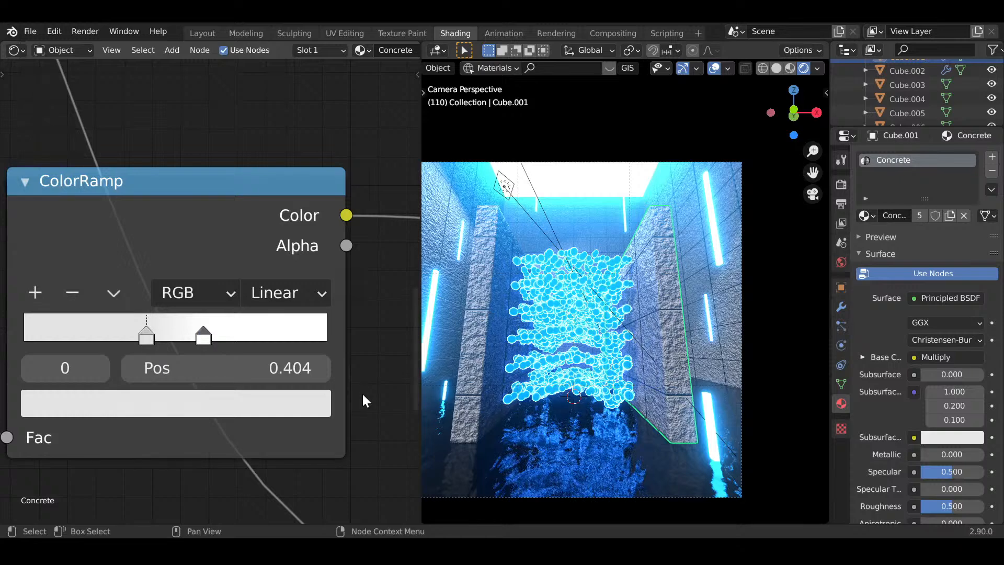
pyautogui.scroll(-9, 332, 372)
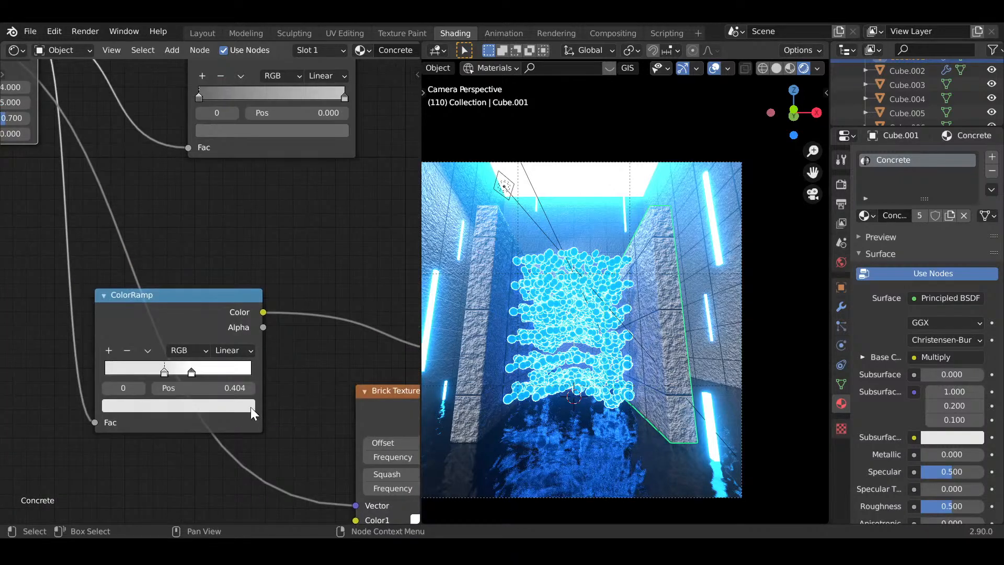
pyautogui.click(251, 411)
pyautogui.moveTo(222, 213); pyautogui.dragTo(222, 206)
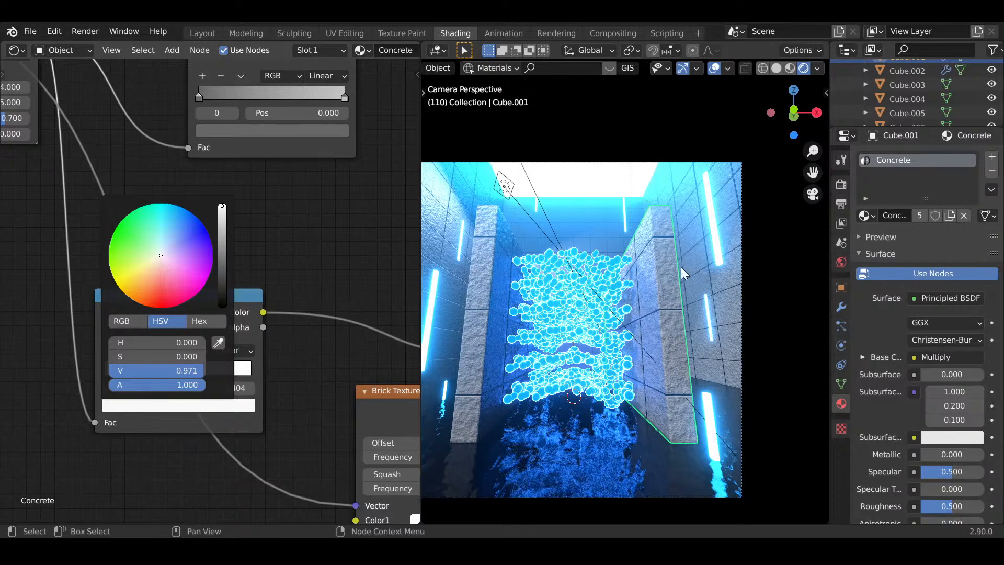
pyautogui.scroll(5, 699, 337)
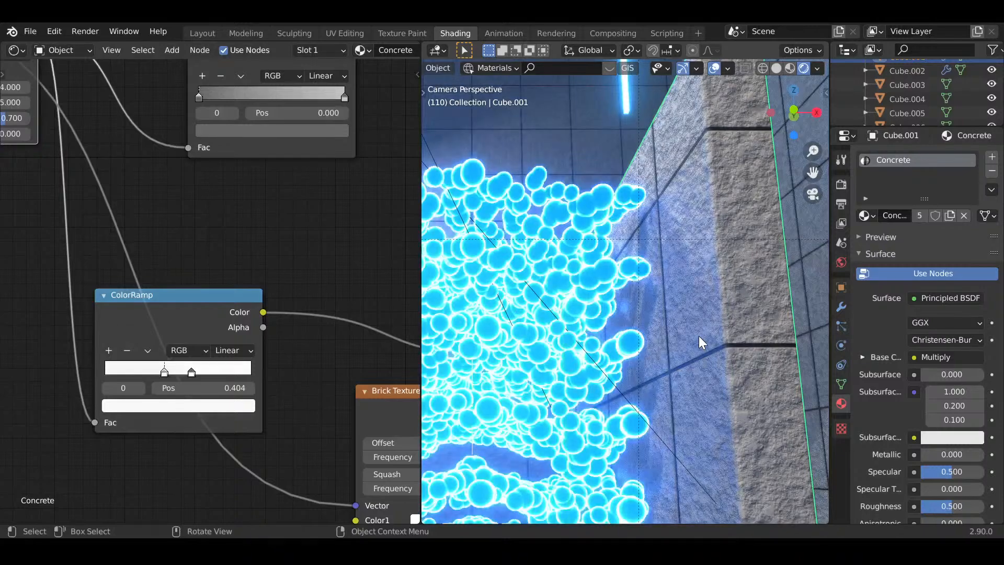
pyautogui.scroll(-5, 699, 335)
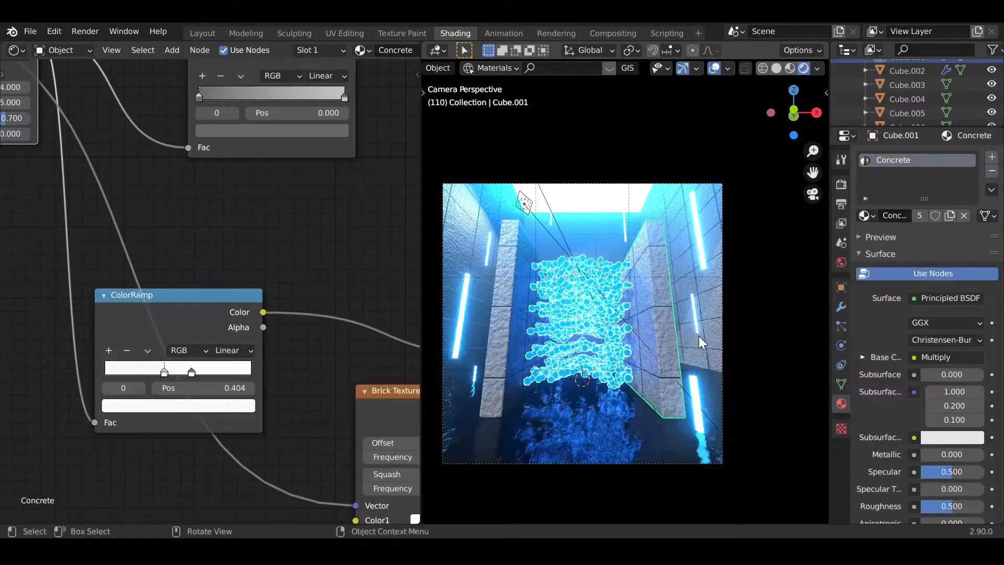
# - Switch to the Layout workspace and bring up the Color Management section of the scene's render settings
pyautogui.click(205, 33)
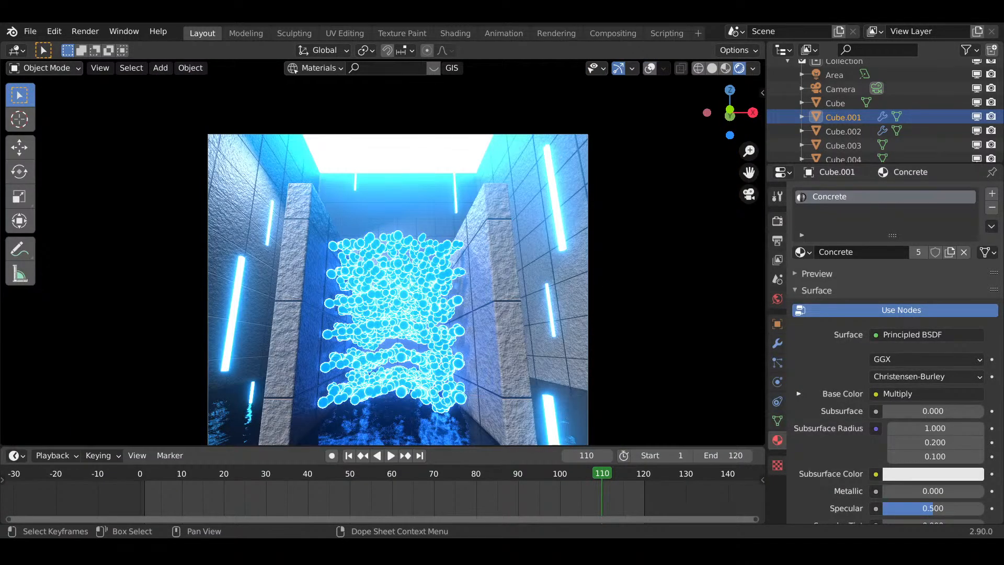
pyautogui.keyDown('shift'); pyautogui.moveTo(506, 337); pyautogui.dragTo(512, 269, button='middle'); pyautogui.keyUp('shift')
pyautogui.scroll(-2, 512, 268)
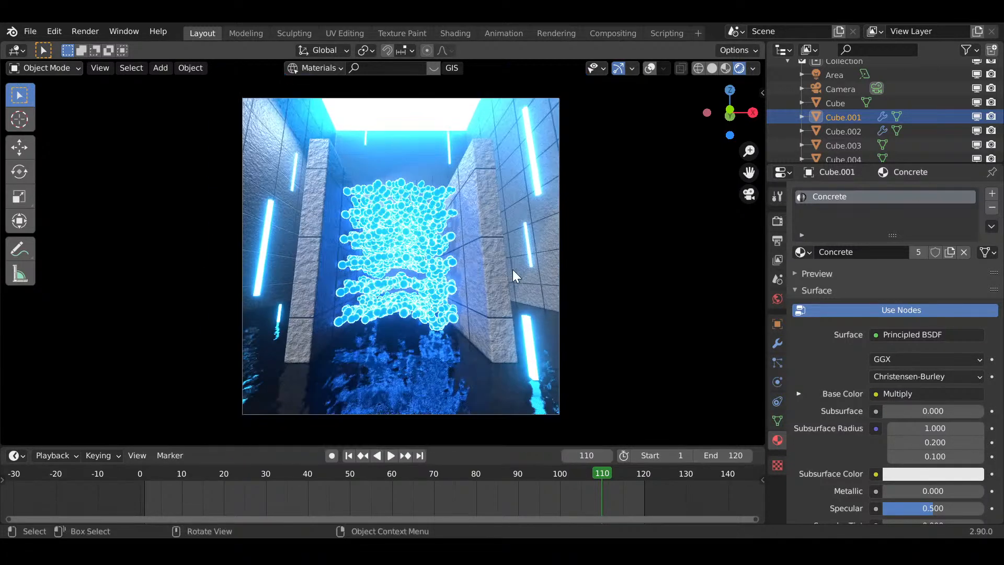
pyautogui.scroll(1, 510, 273)
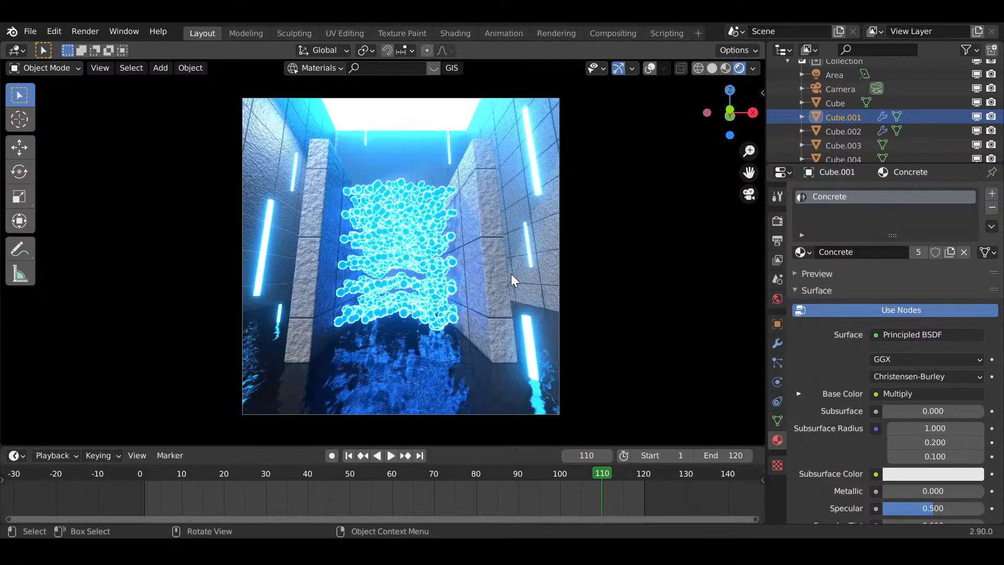
pyautogui.click(773, 218)
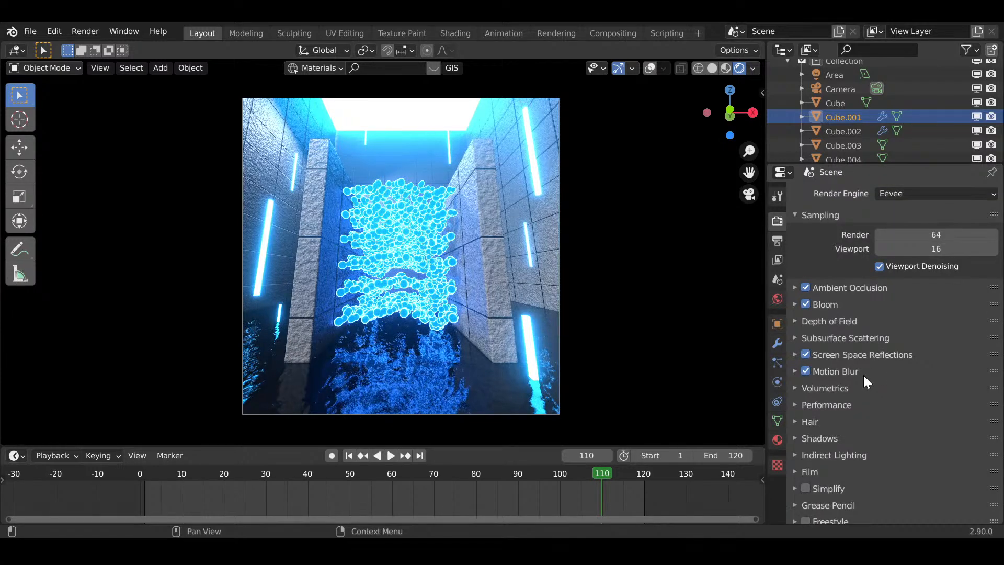
pyautogui.scroll(-6, 864, 375)
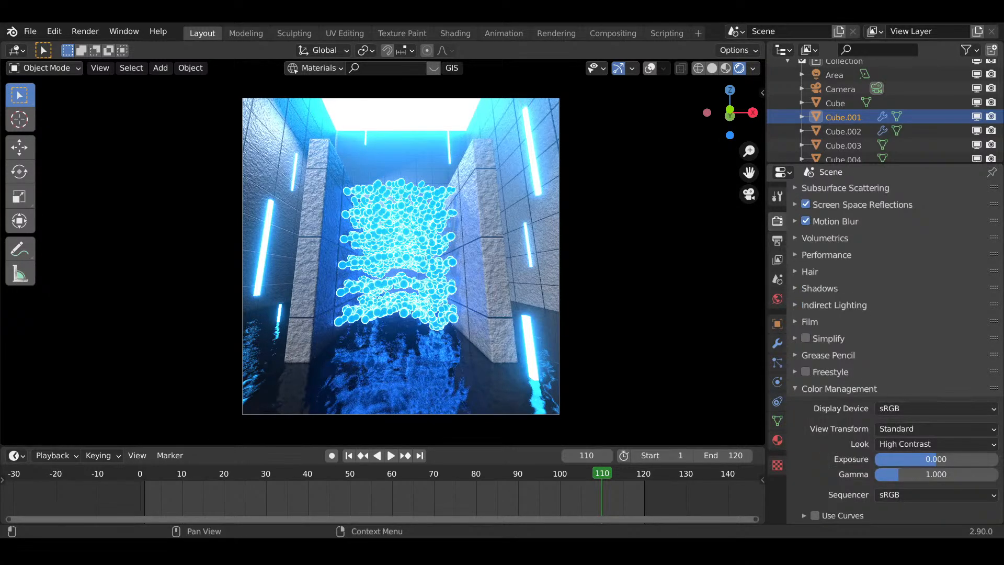